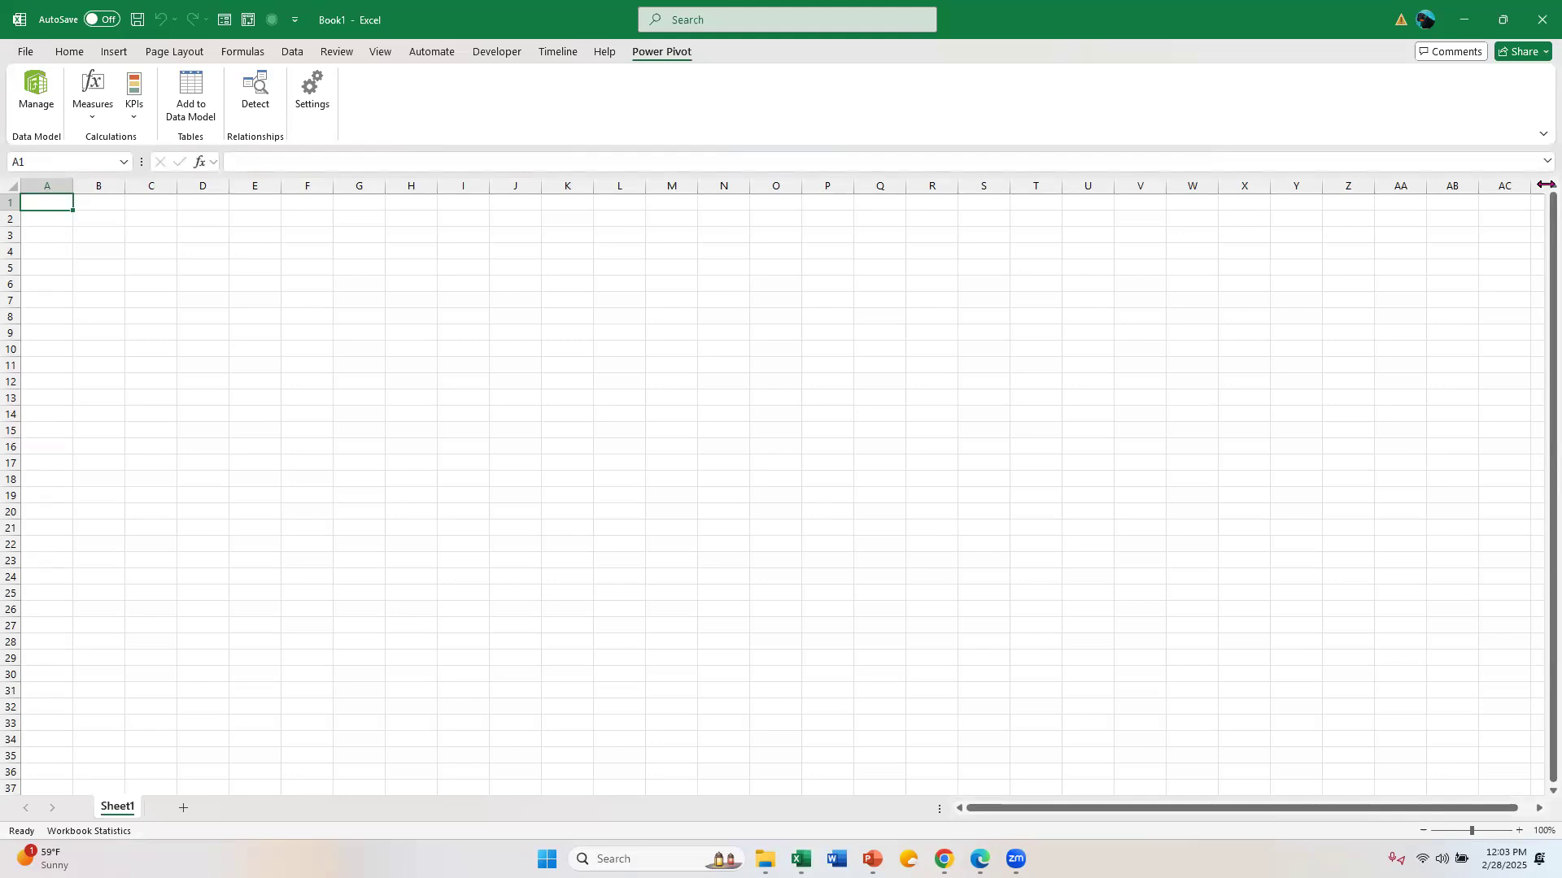
Arrange the blank workbook side by side with the Pivot Table_Agenda.pptx presentation.
{"action": "key", "text": "super+Right"}
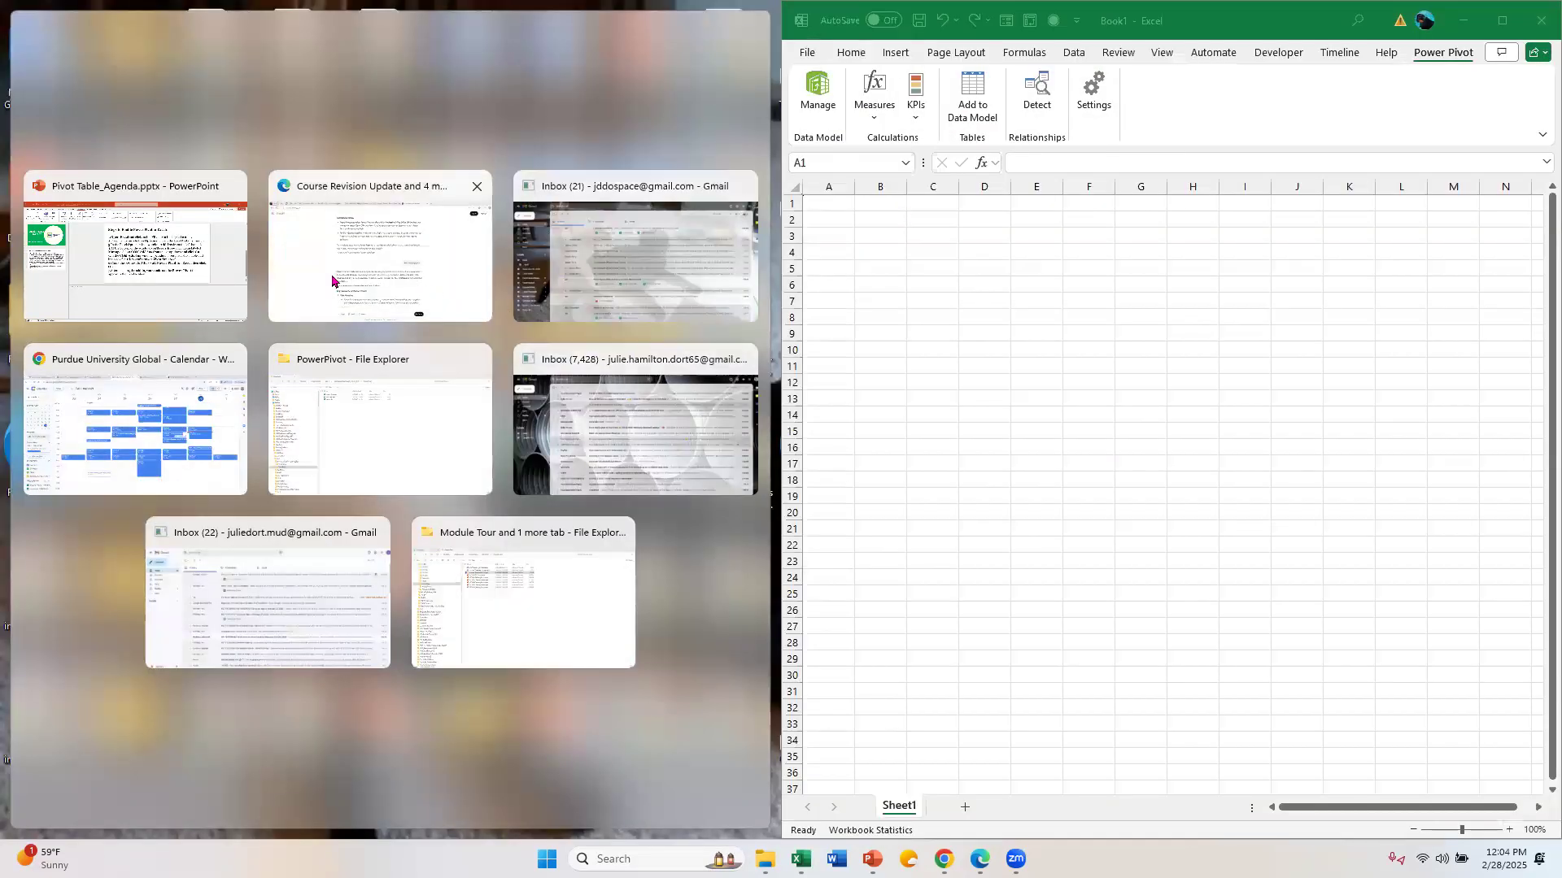
{"action": "left_click", "coordinate": [192, 259]}
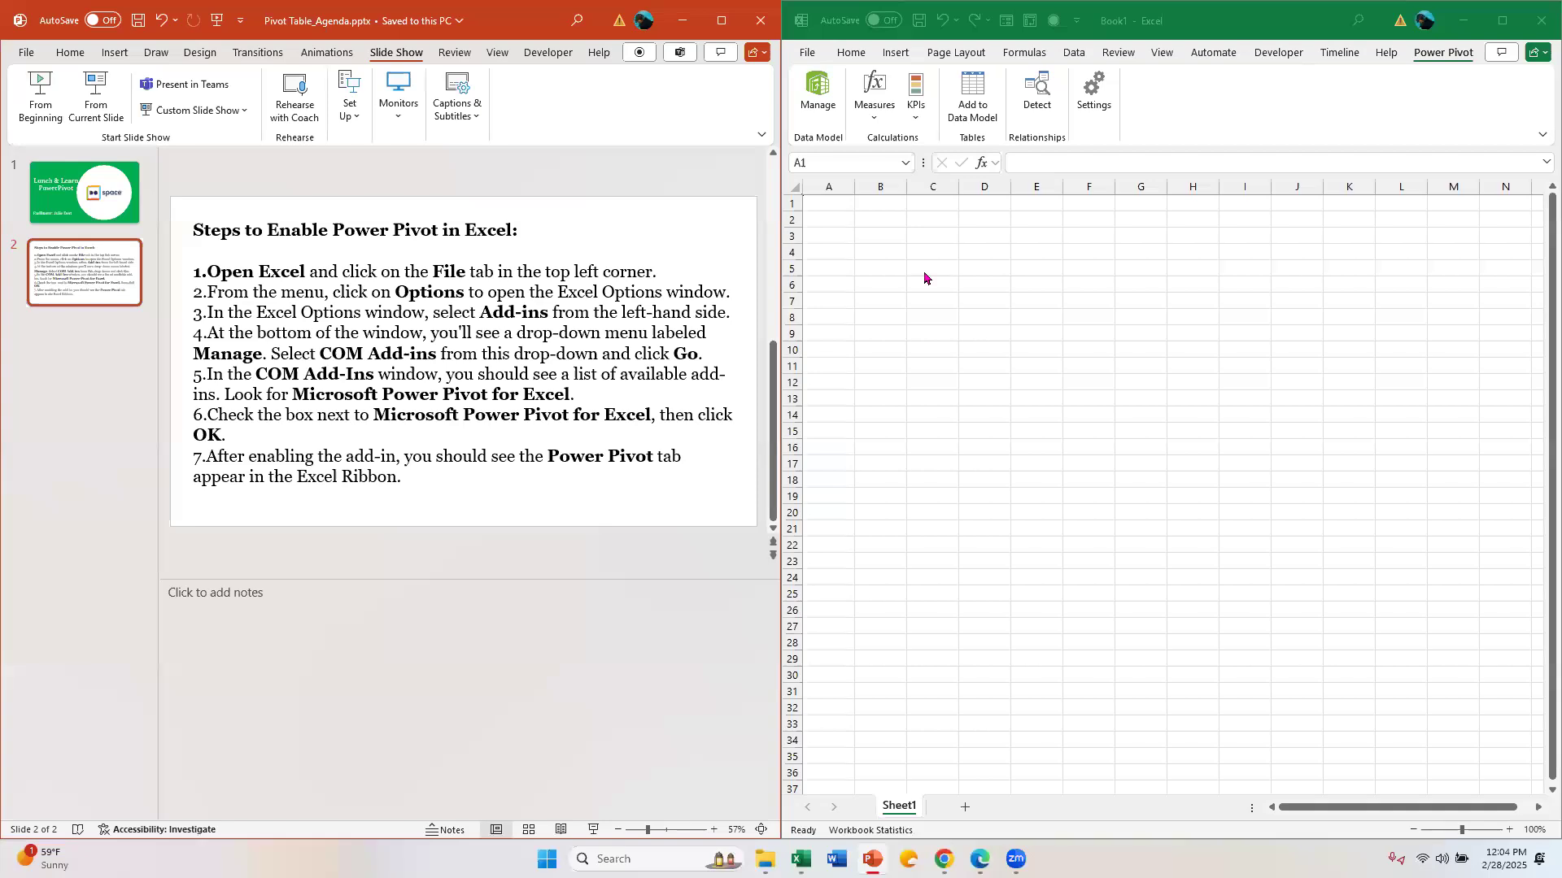
Open the Excel options and show the Add-ins page.
{"action": "left_click", "coordinate": [807, 55]}
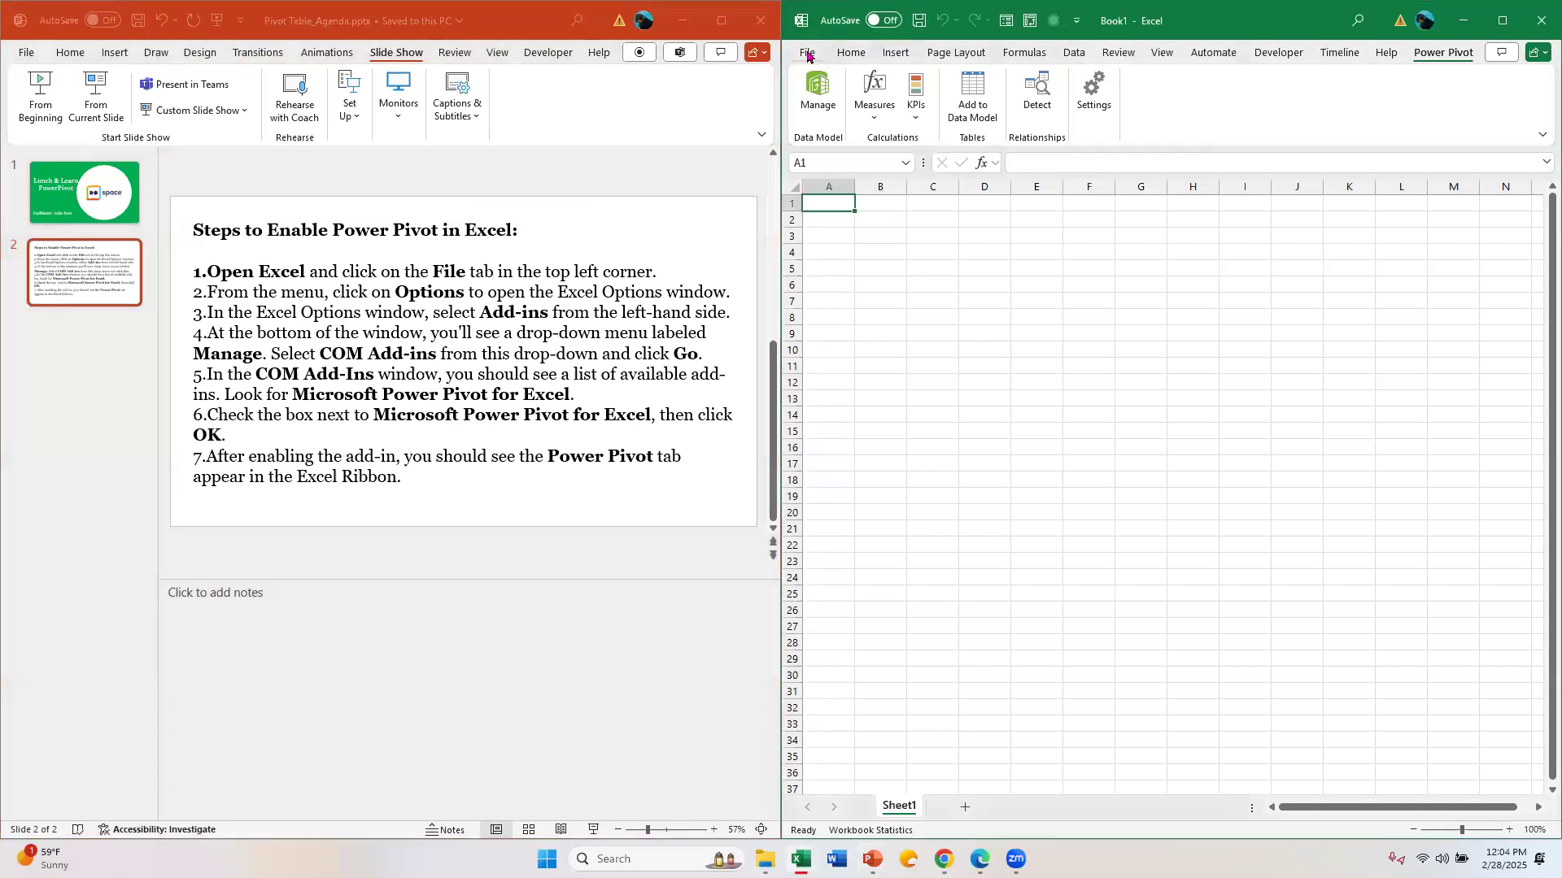
{"action": "left_click", "coordinate": [807, 54]}
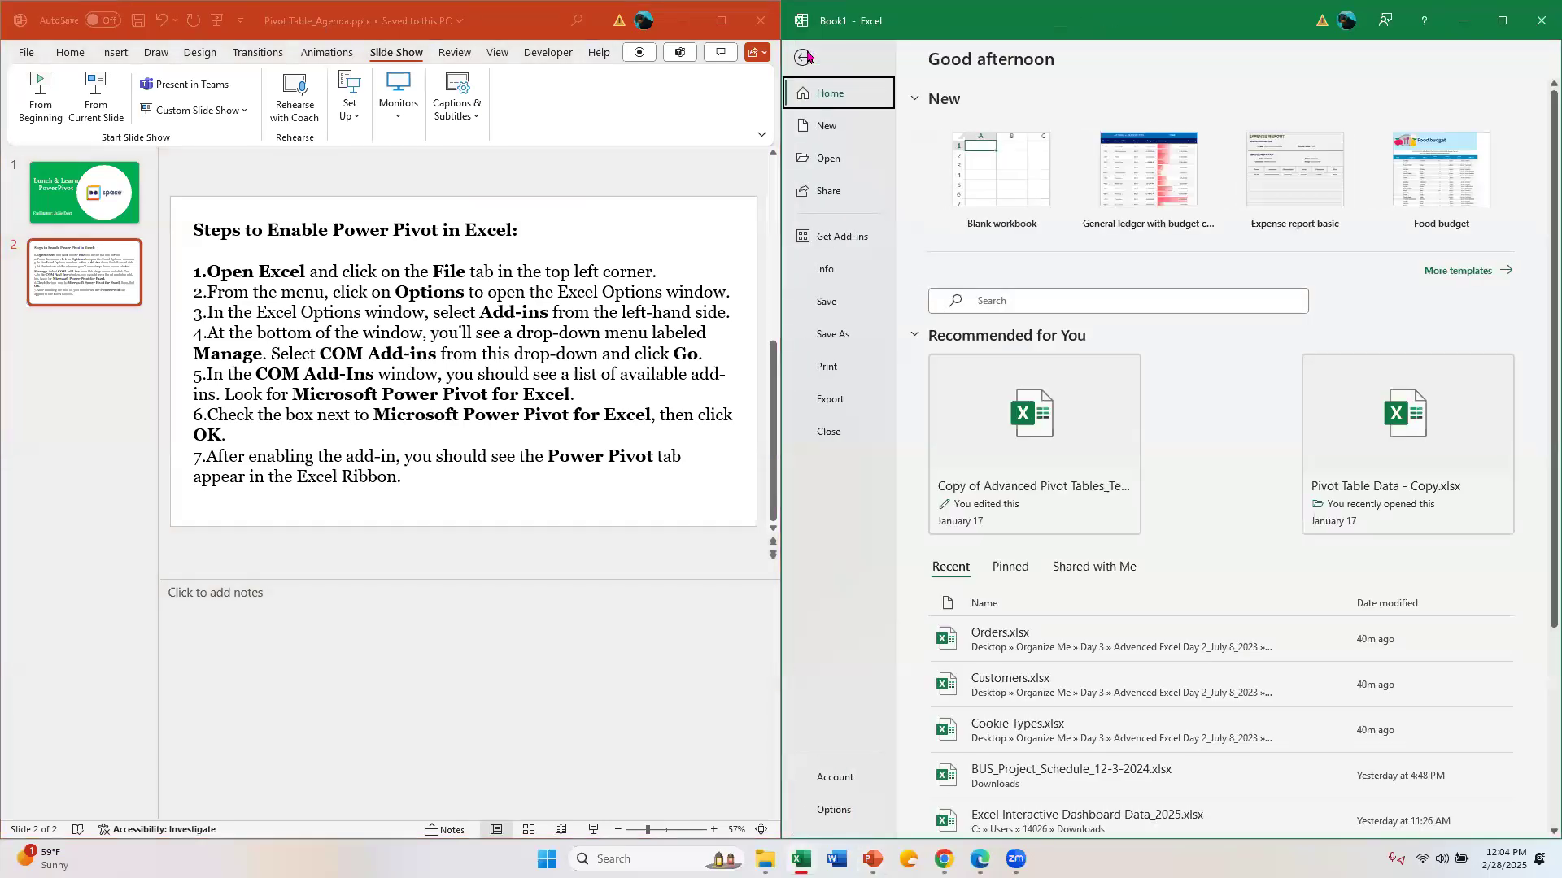
{"action": "left_click", "coordinate": [834, 810]}
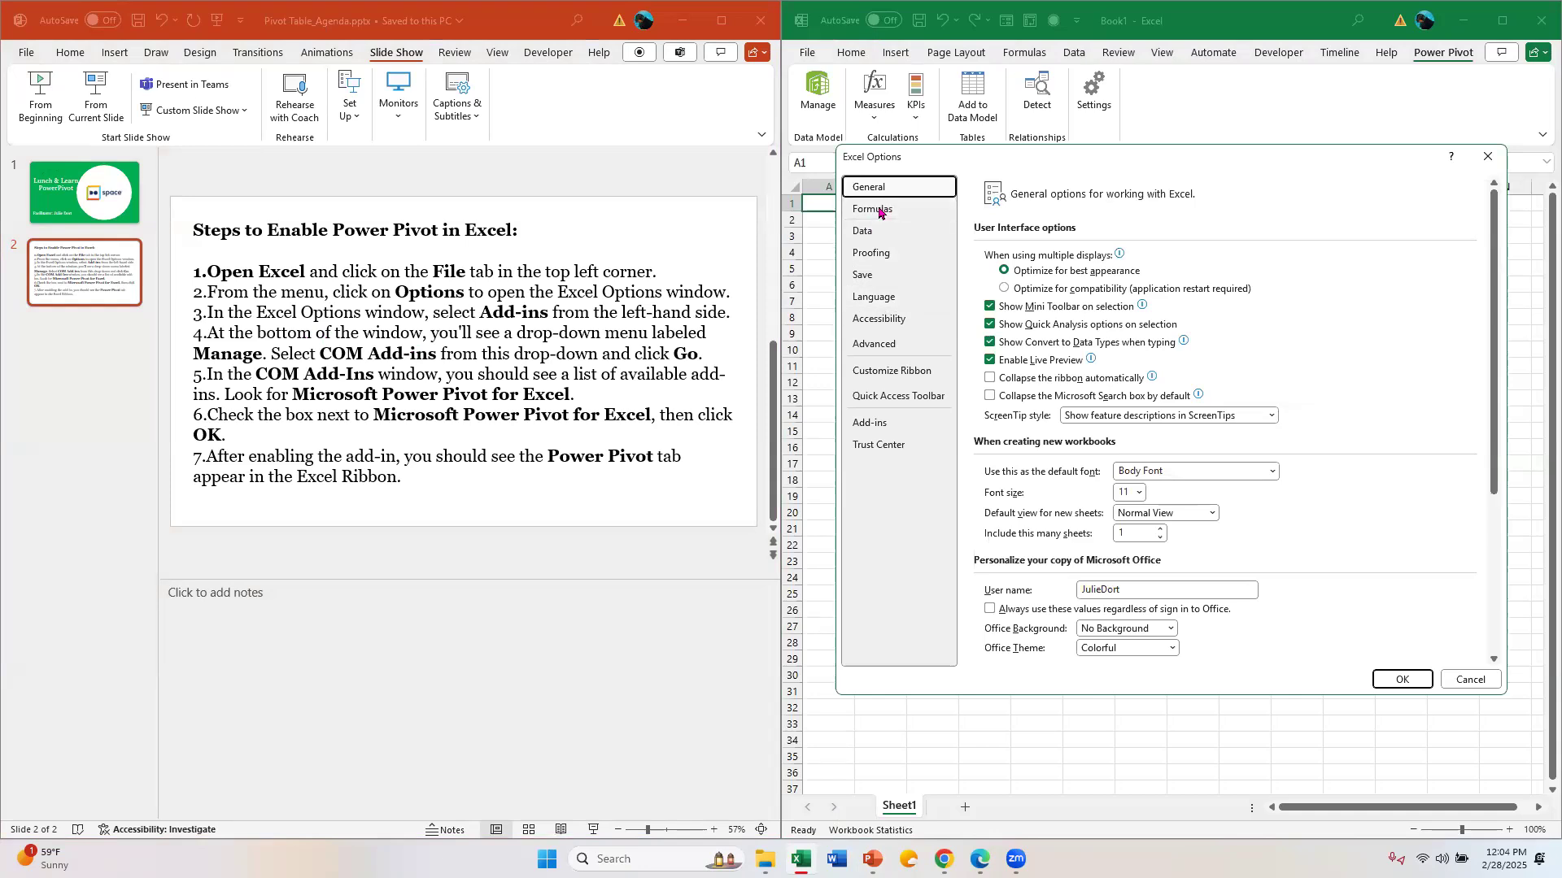
{"action": "left_click", "coordinate": [867, 427]}
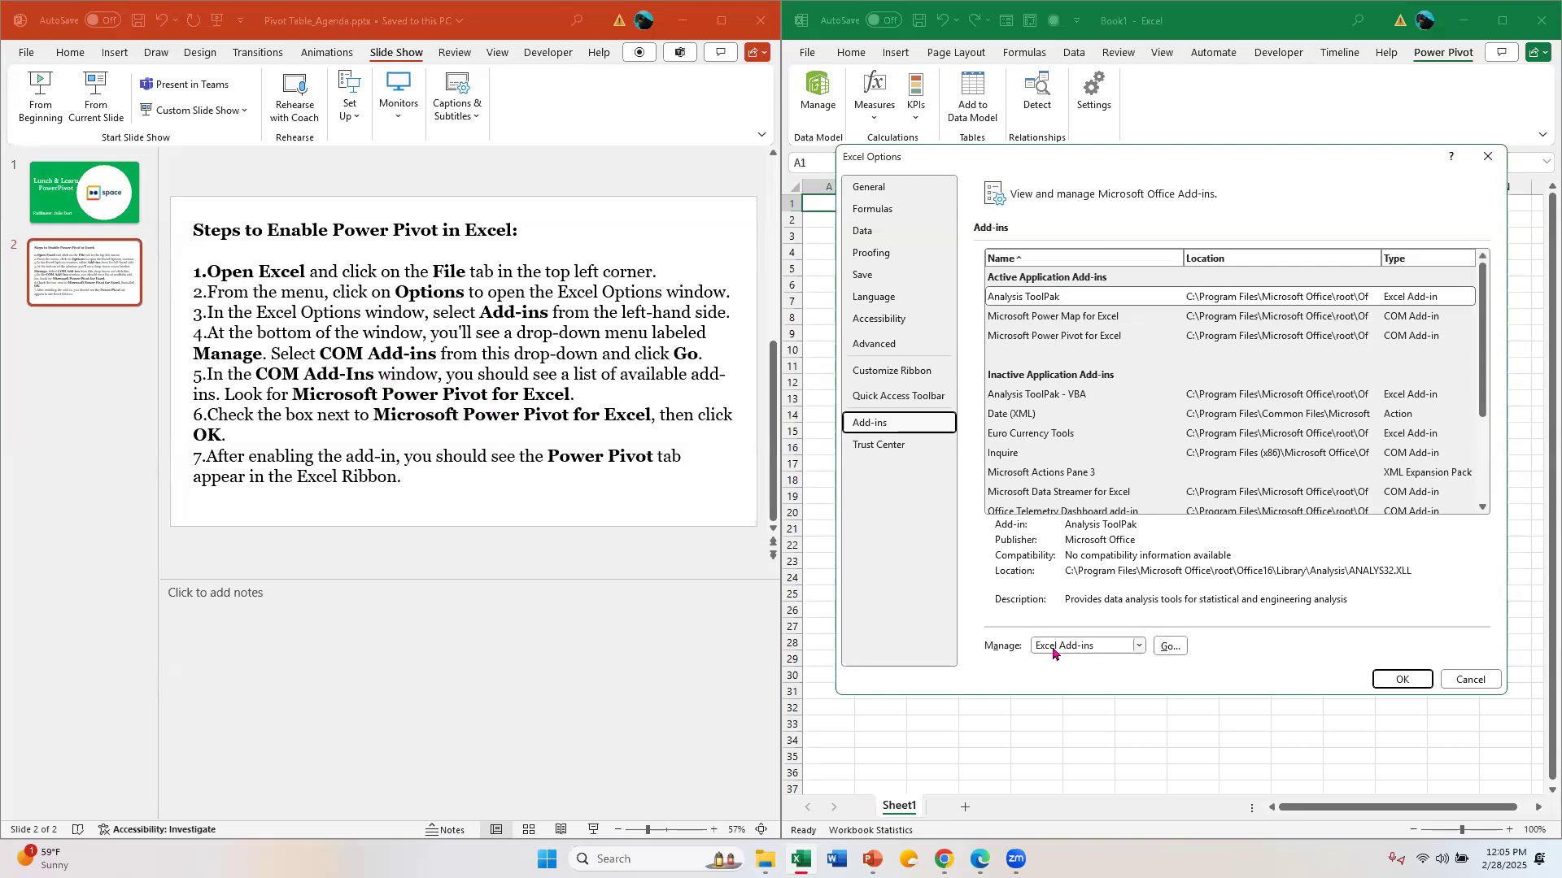
Manage the COM Add-ins, accept them with Microsoft Power Pivot for Excel enabled, and maximize the blank workbook.
{"action": "left_click", "coordinate": [1138, 647]}
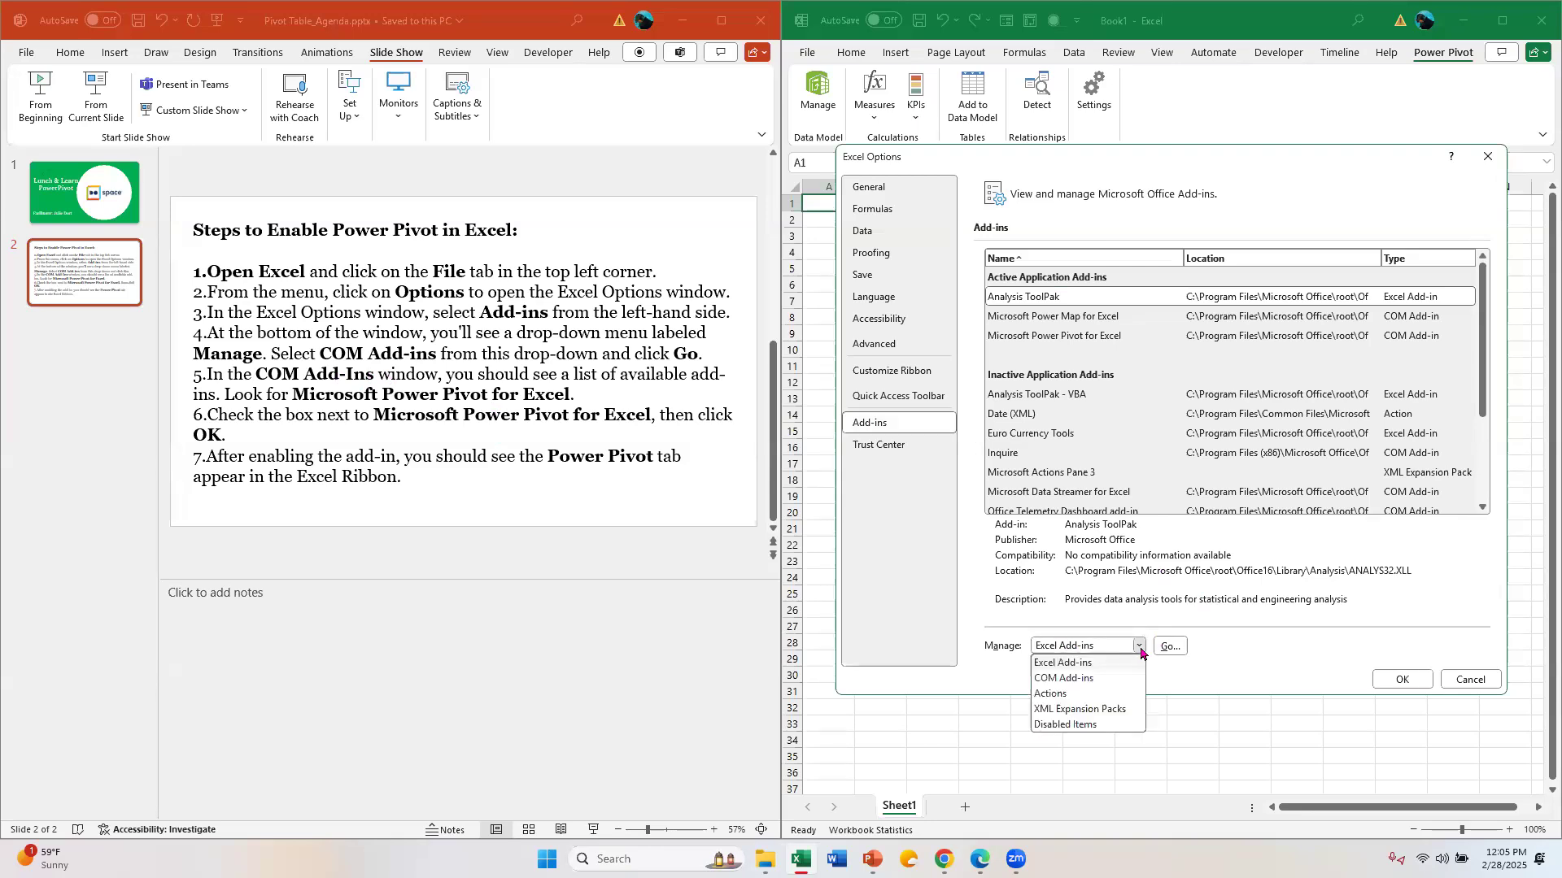
{"action": "left_click", "coordinate": [1078, 679]}
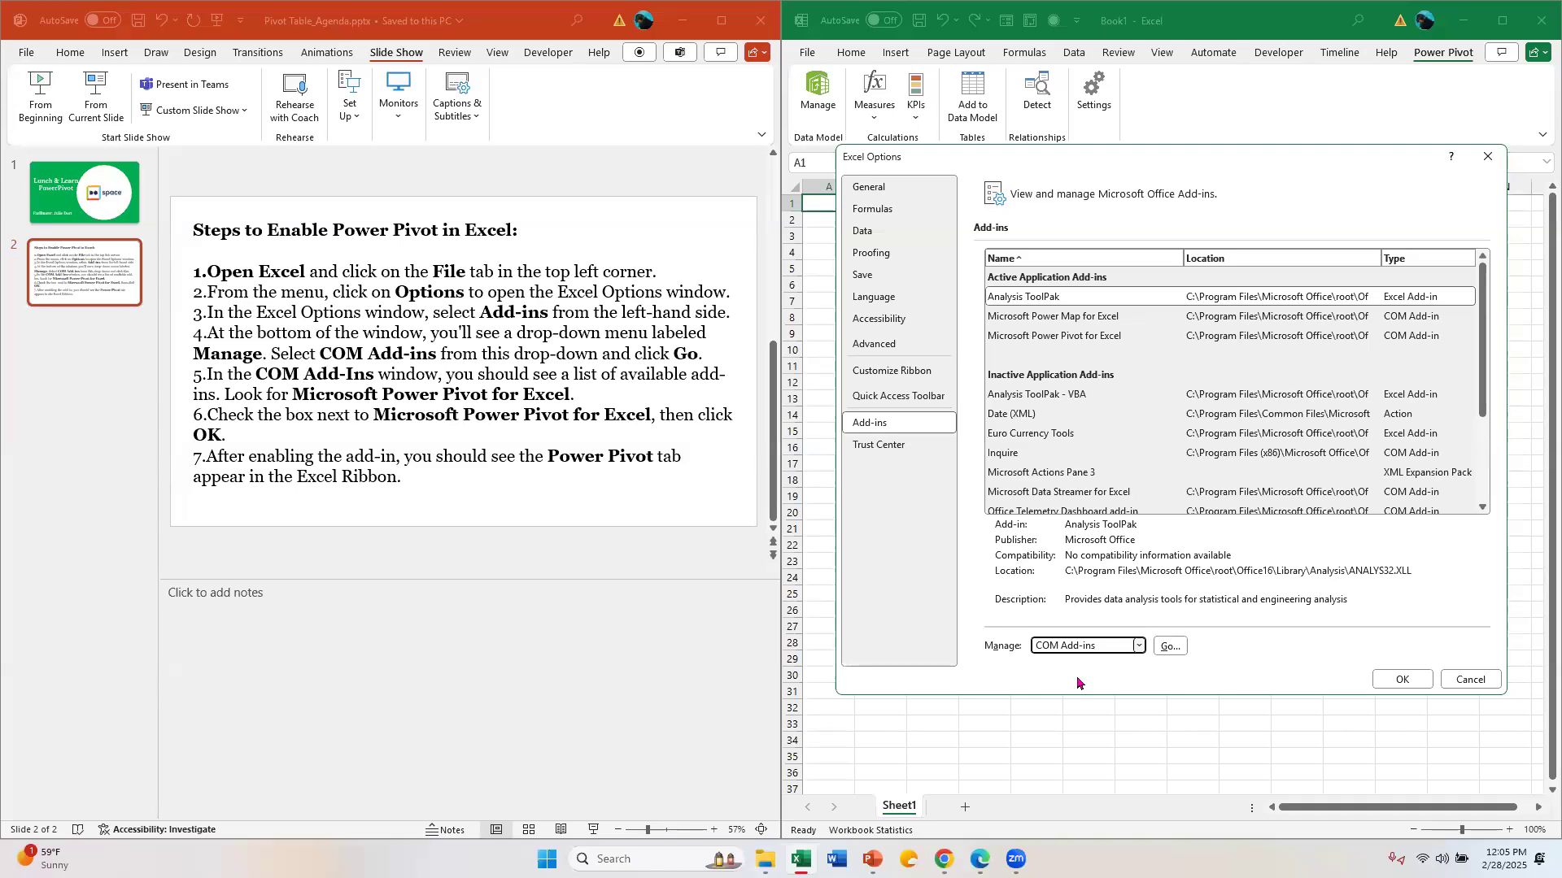
{"action": "left_click", "coordinate": [1170, 646]}
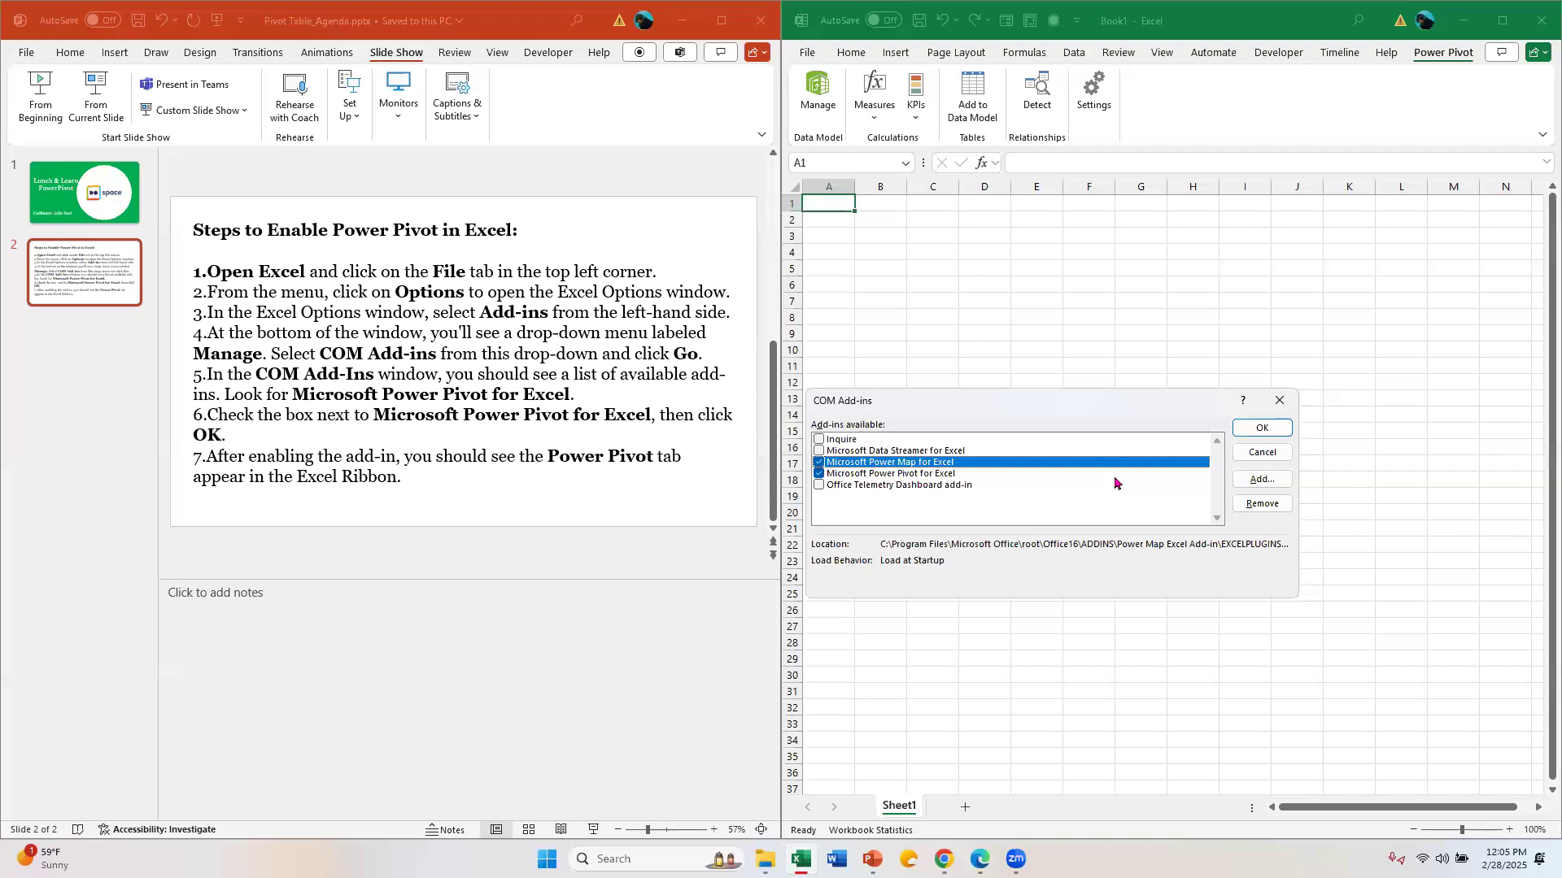
{"action": "left_click", "coordinate": [1262, 430]}
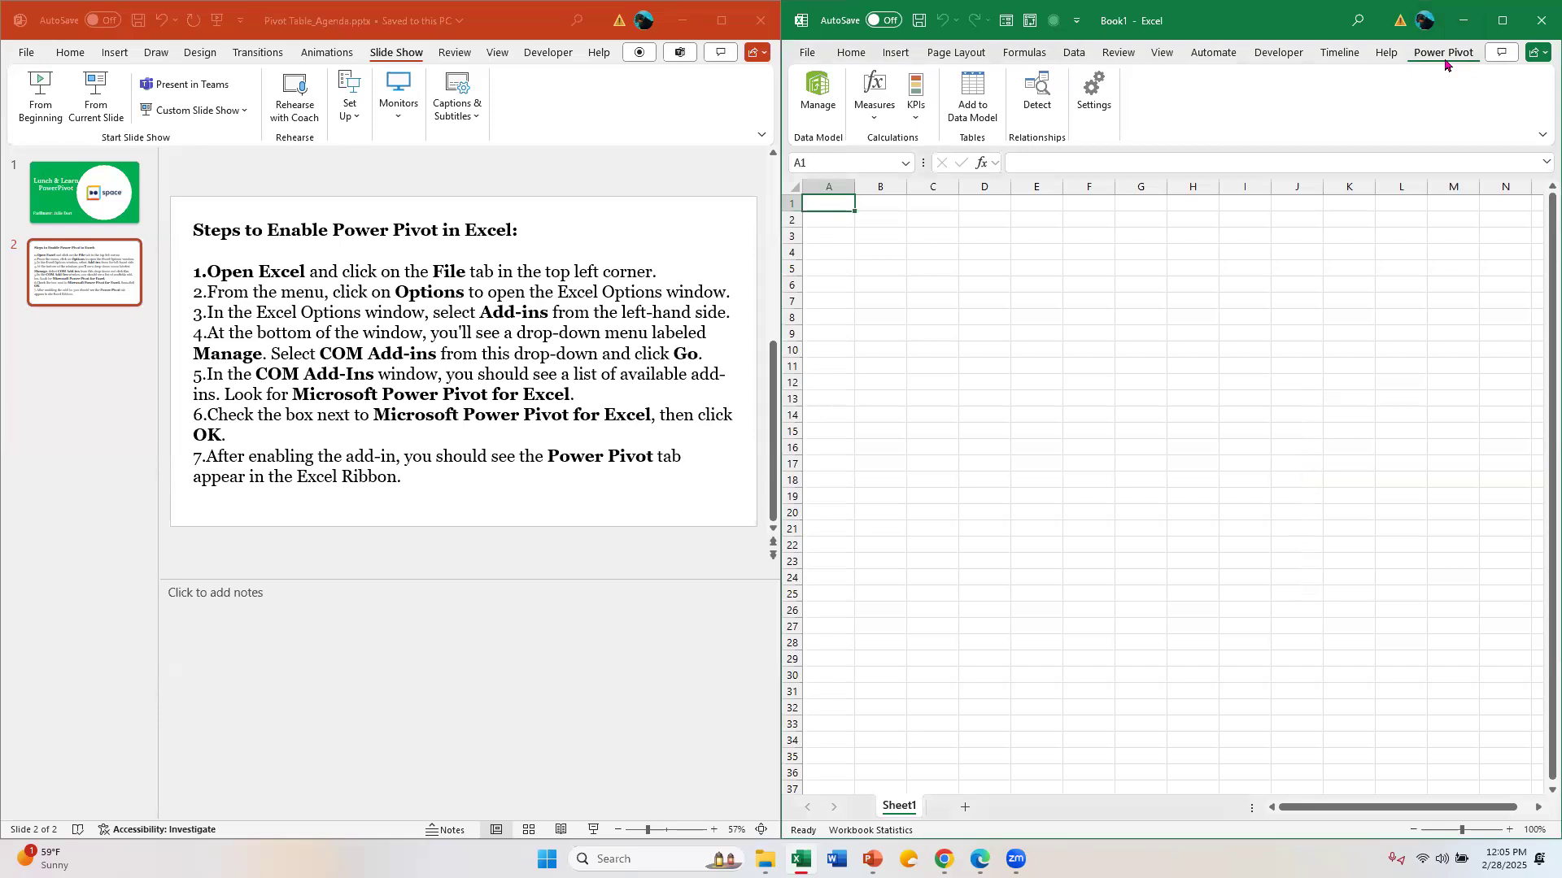
{"action": "double_click", "coordinate": [1259, 16]}
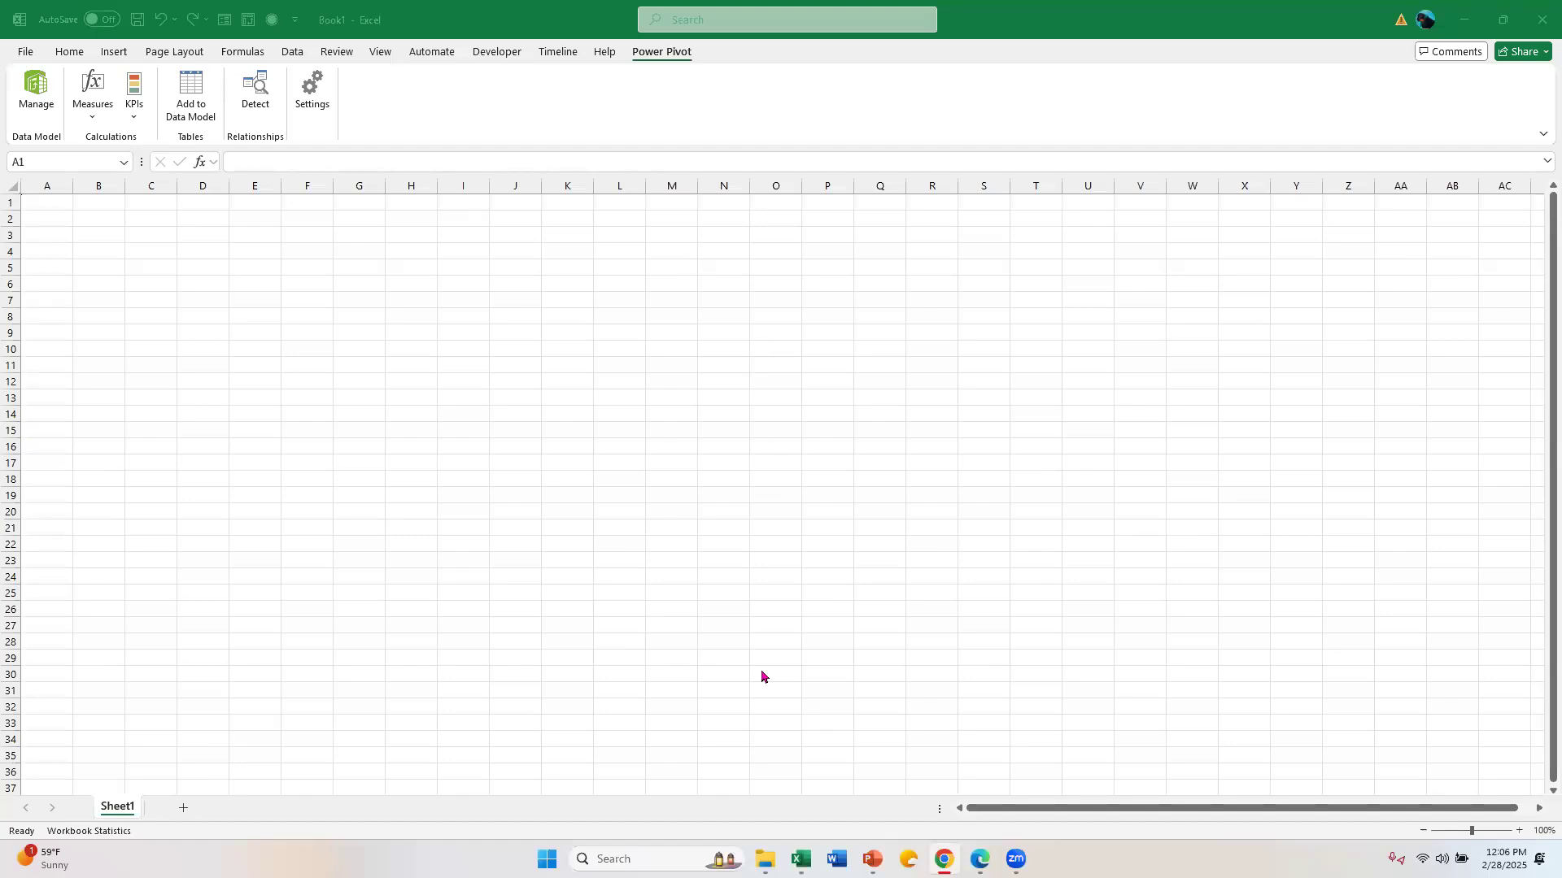
Open Cookie Types.xlsx from the PowerPivot folder in File Explorer.
{"action": "mouse_move", "coordinate": [801, 859]}
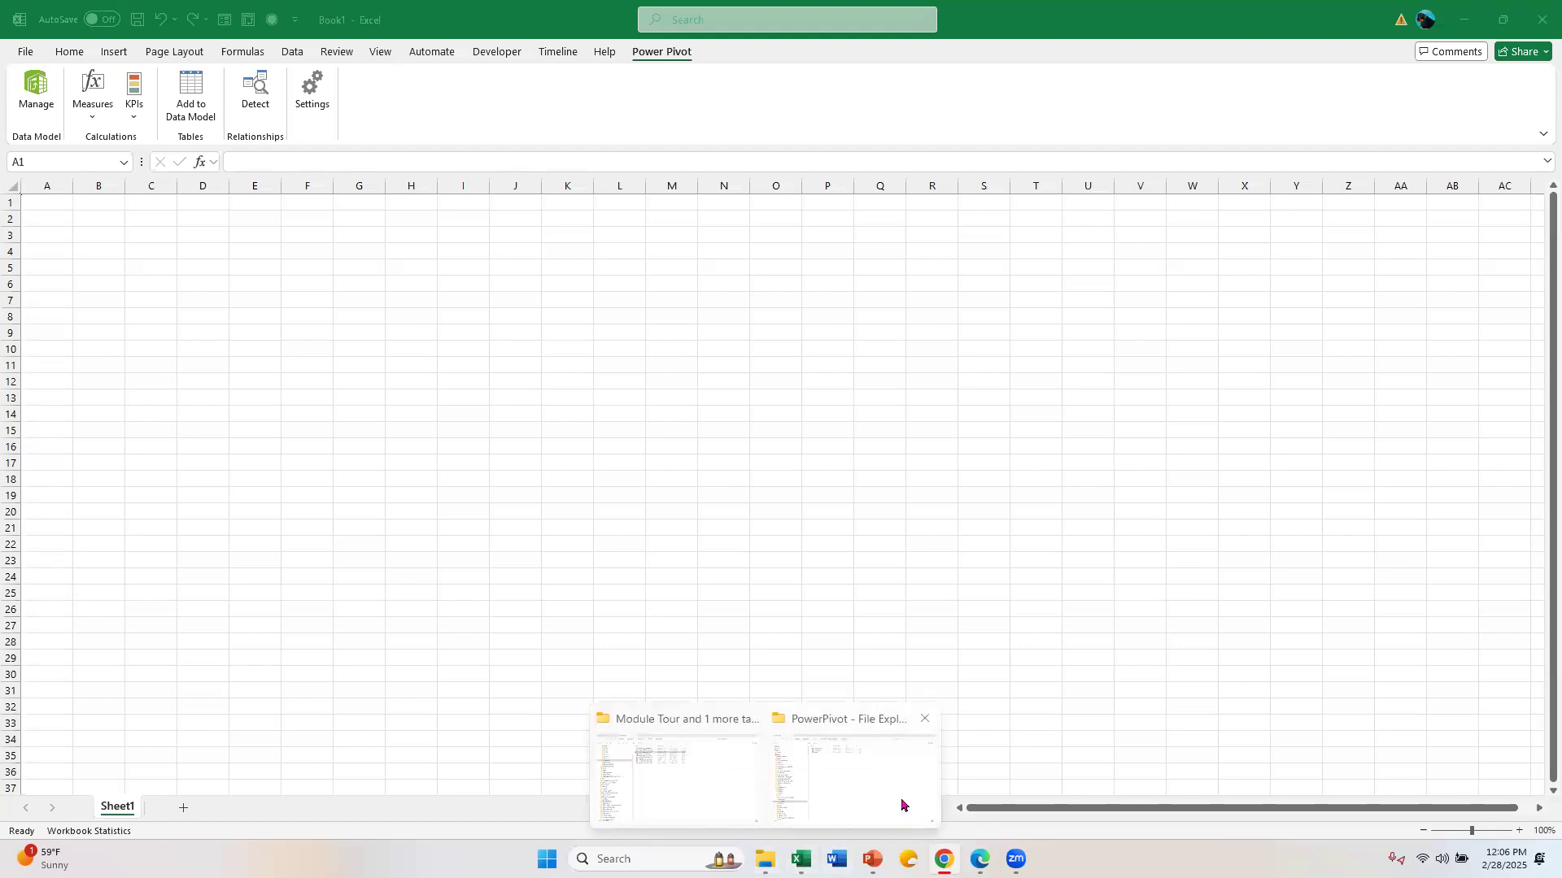
{"action": "left_click", "coordinate": [901, 805]}
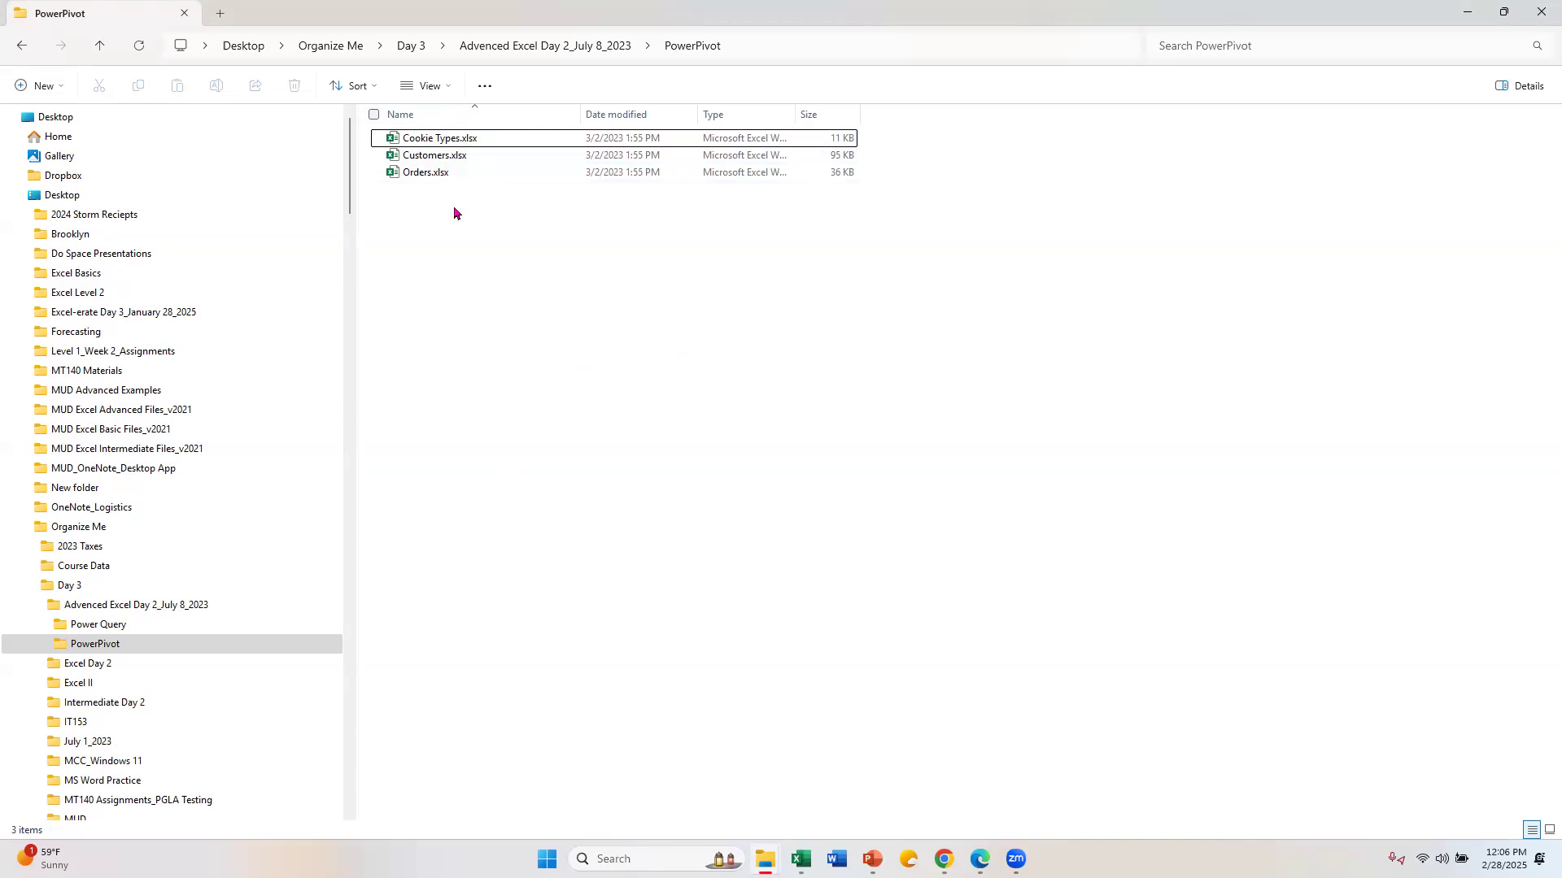
{"action": "left_click", "coordinate": [446, 143]}
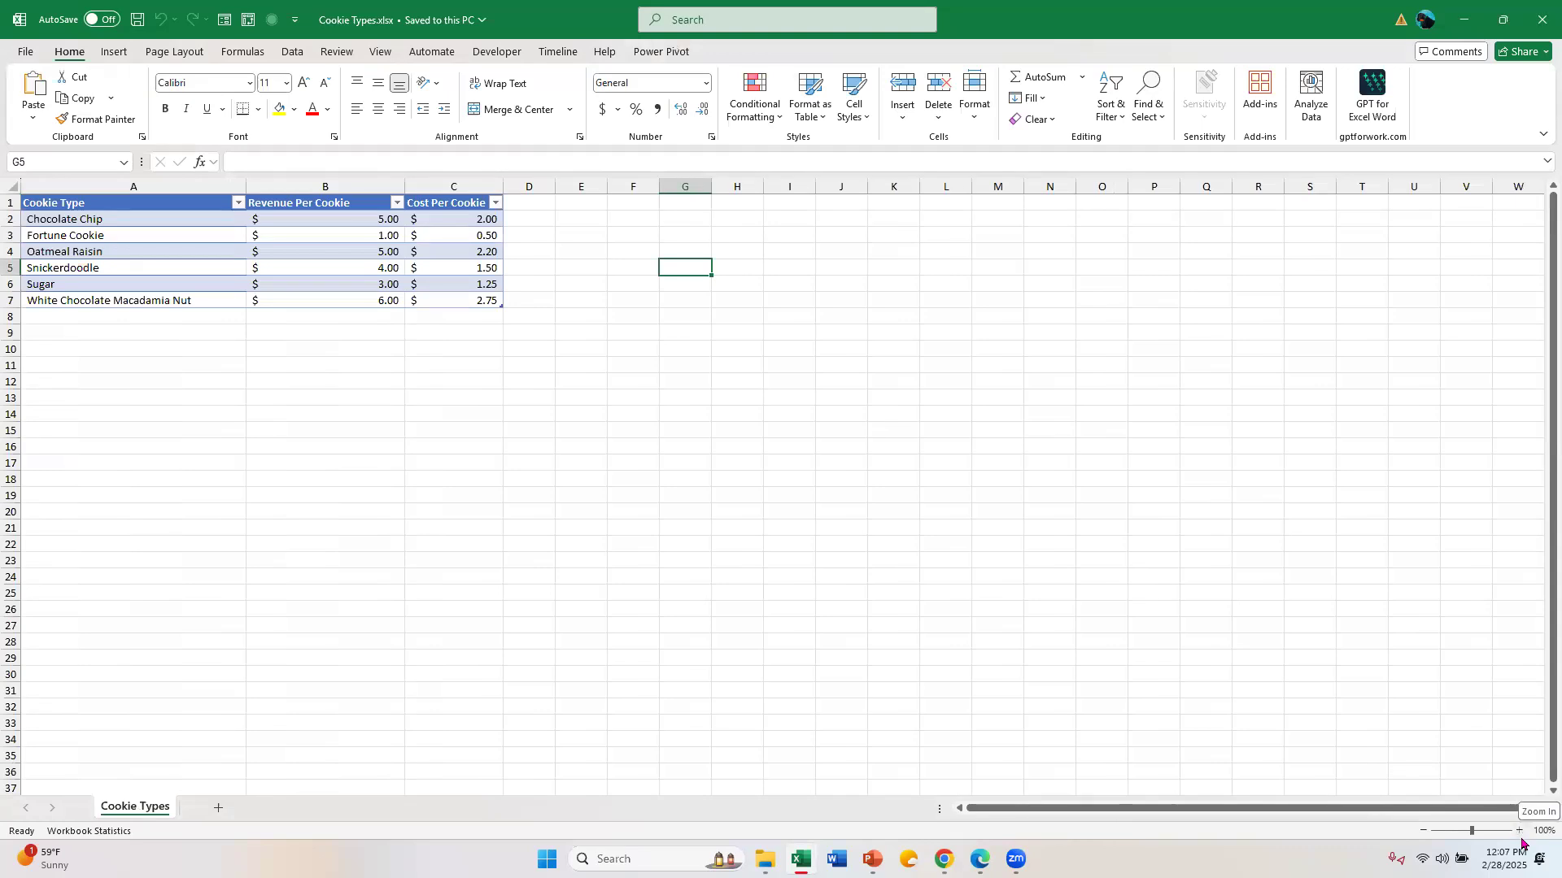
Enlarge the Cookie Types sheet to 190%, examine its cookie type, revenue and cost columns, and close the workbook.
{"action": "left_click", "coordinate": [1521, 831]}
{"action": "left_click", "coordinate": [1521, 831]}
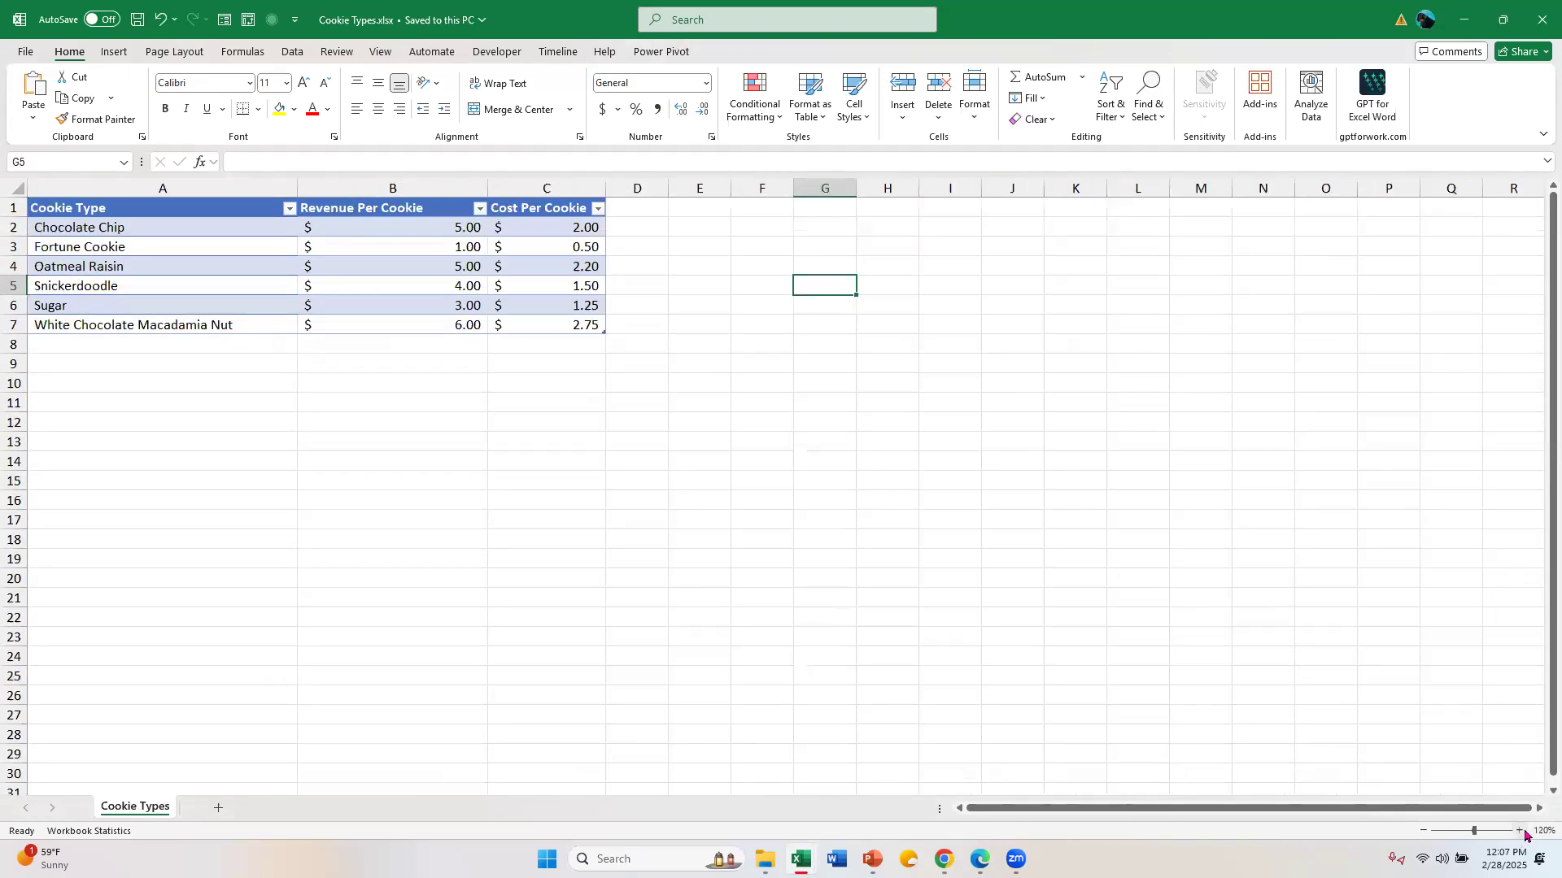
{"action": "left_click", "coordinate": [1521, 831]}
{"action": "left_click", "coordinate": [1521, 831]}
{"action": "left_click", "coordinate": [1521, 831]}
{"action": "left_click", "coordinate": [1521, 831]}
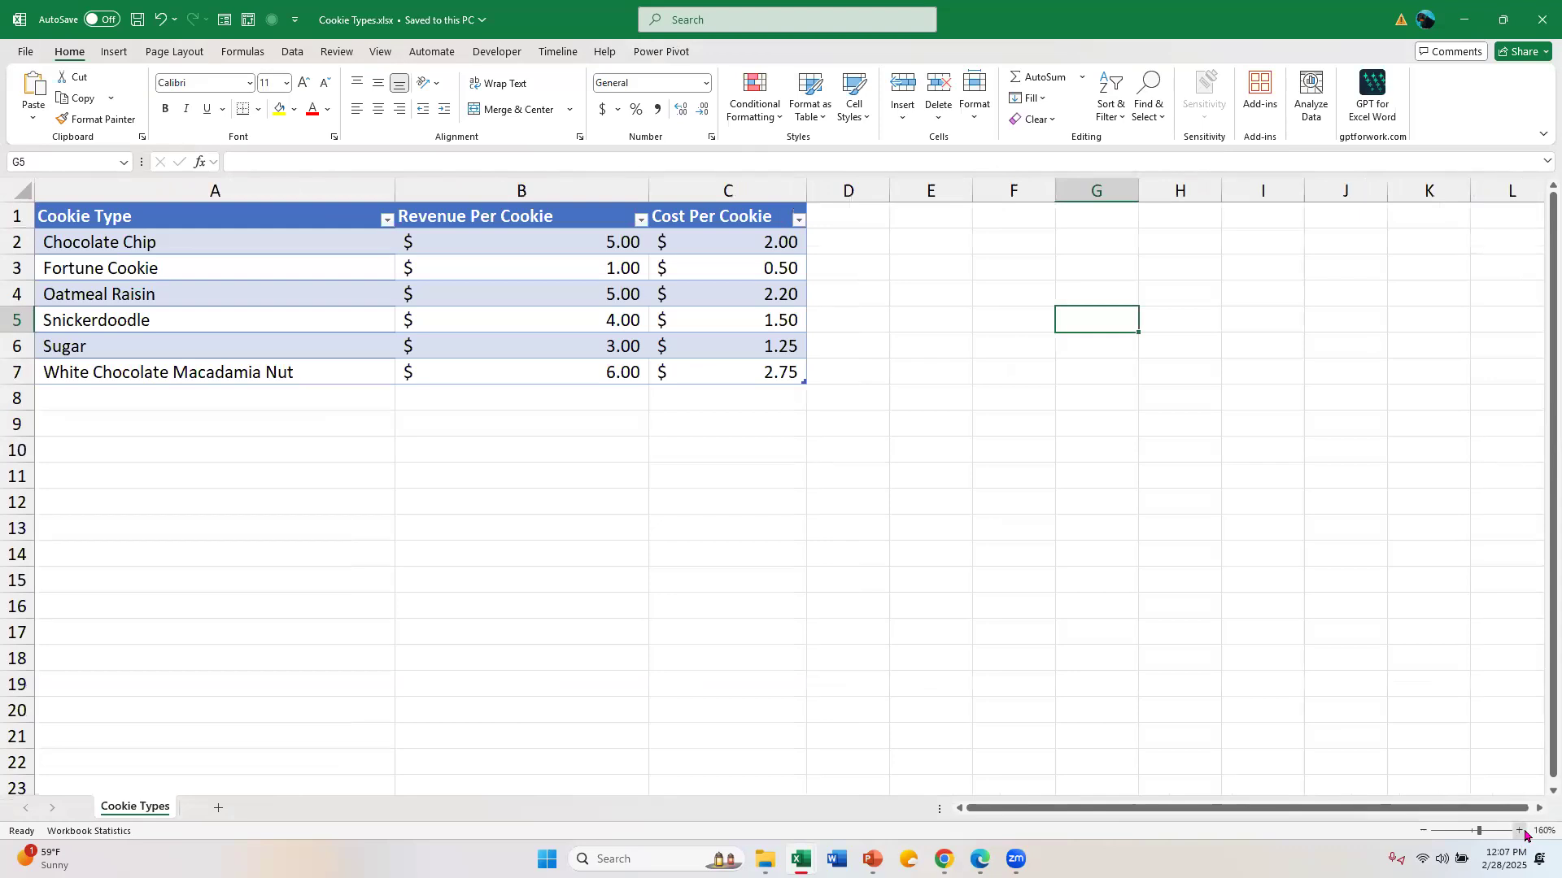
{"action": "left_click", "coordinate": [1521, 831]}
{"action": "left_click", "coordinate": [1520, 832]}
{"action": "left_click", "coordinate": [1521, 832]}
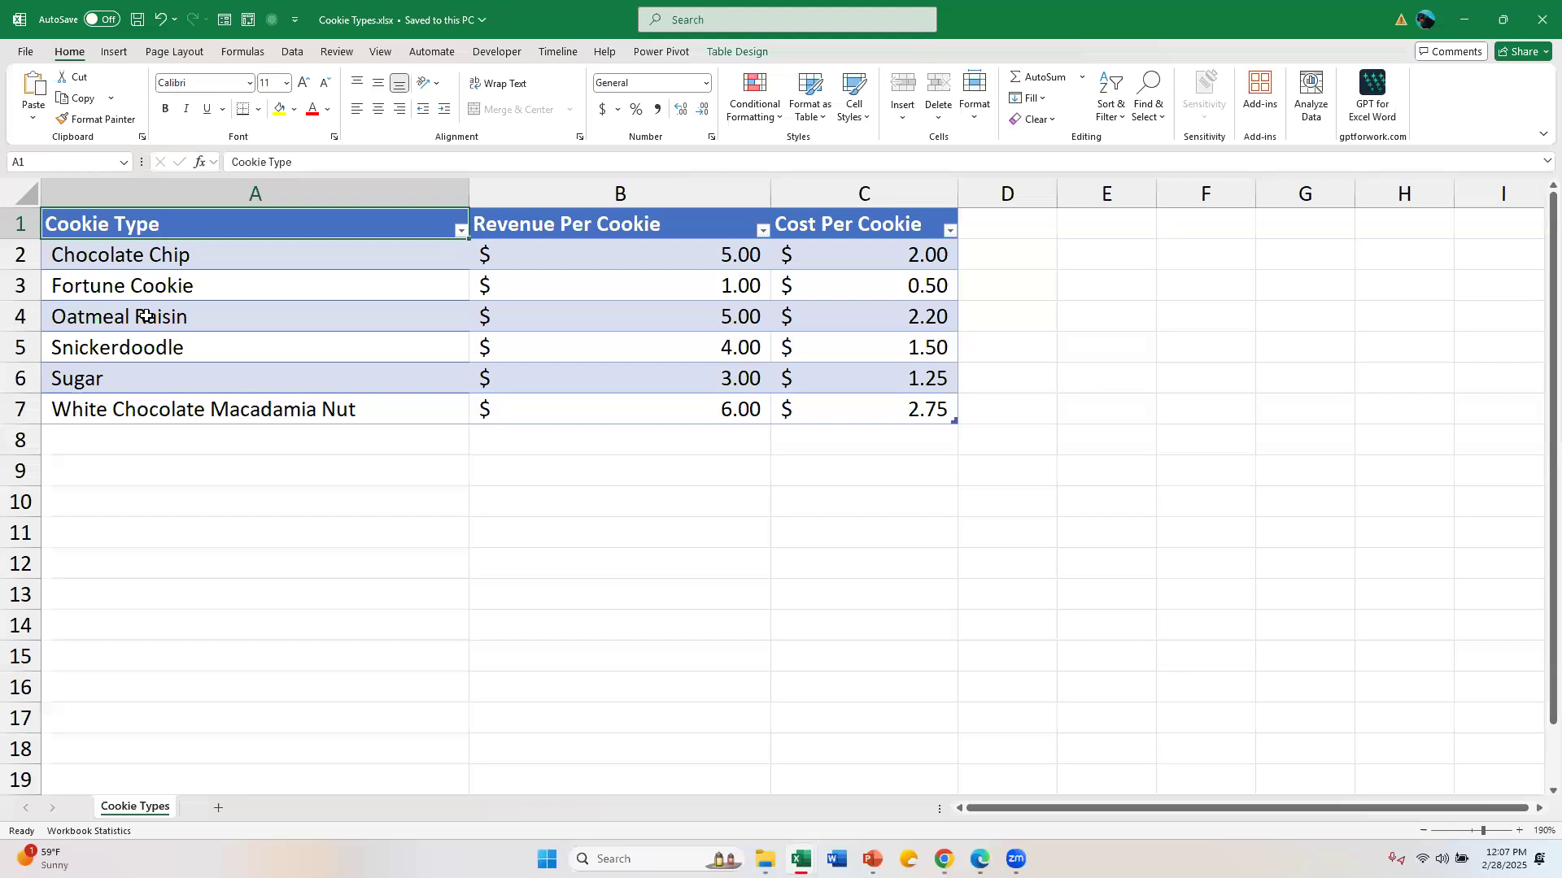
{"action": "left_click", "coordinate": [665, 225]}
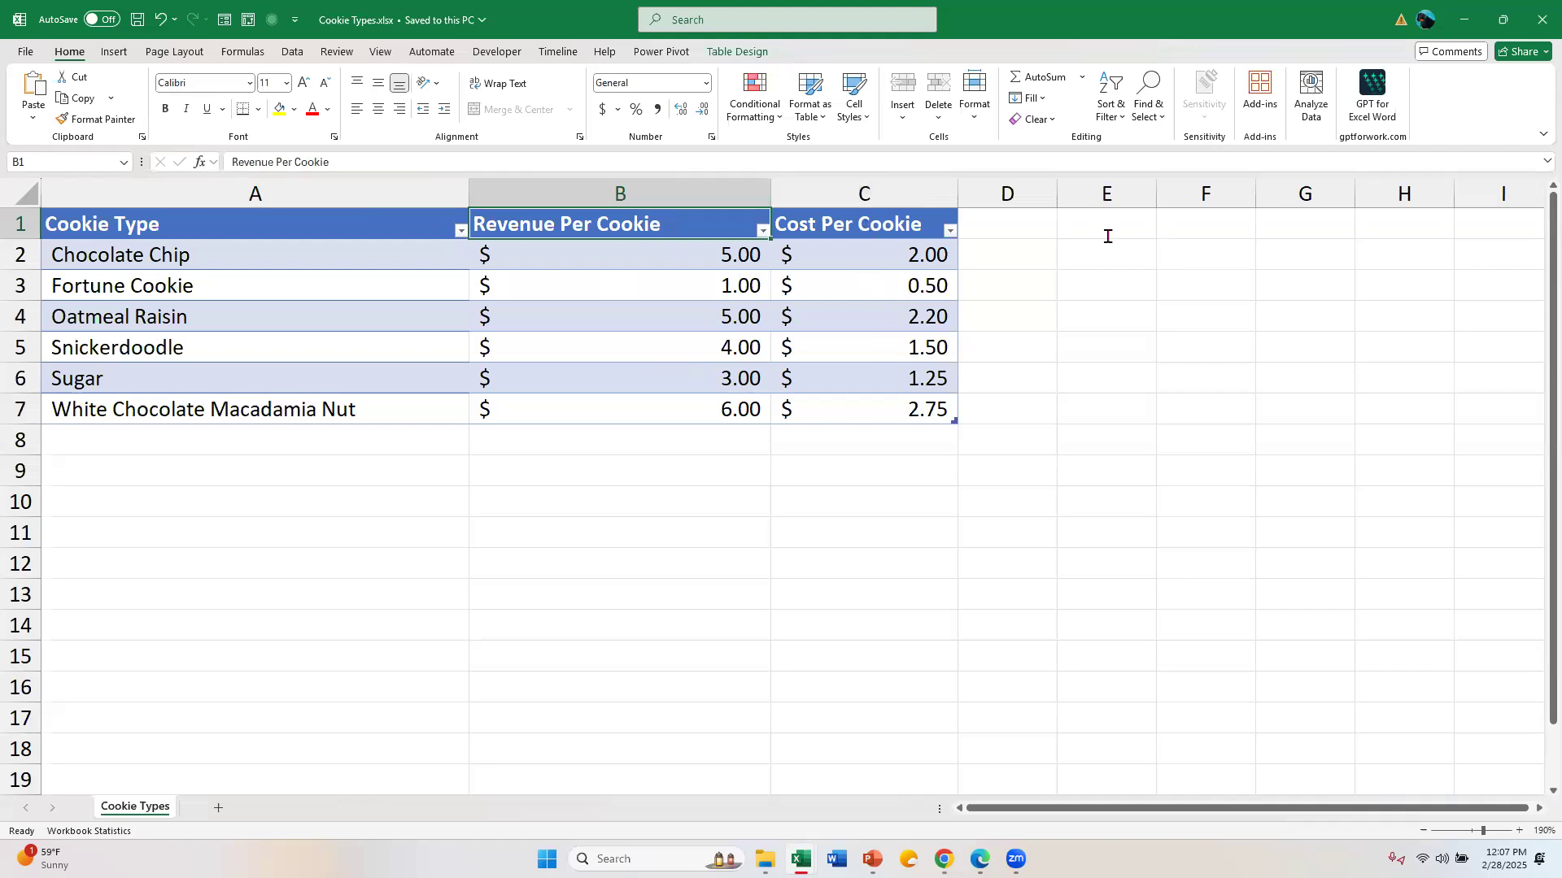
{"action": "left_click", "coordinate": [1542, 20]}
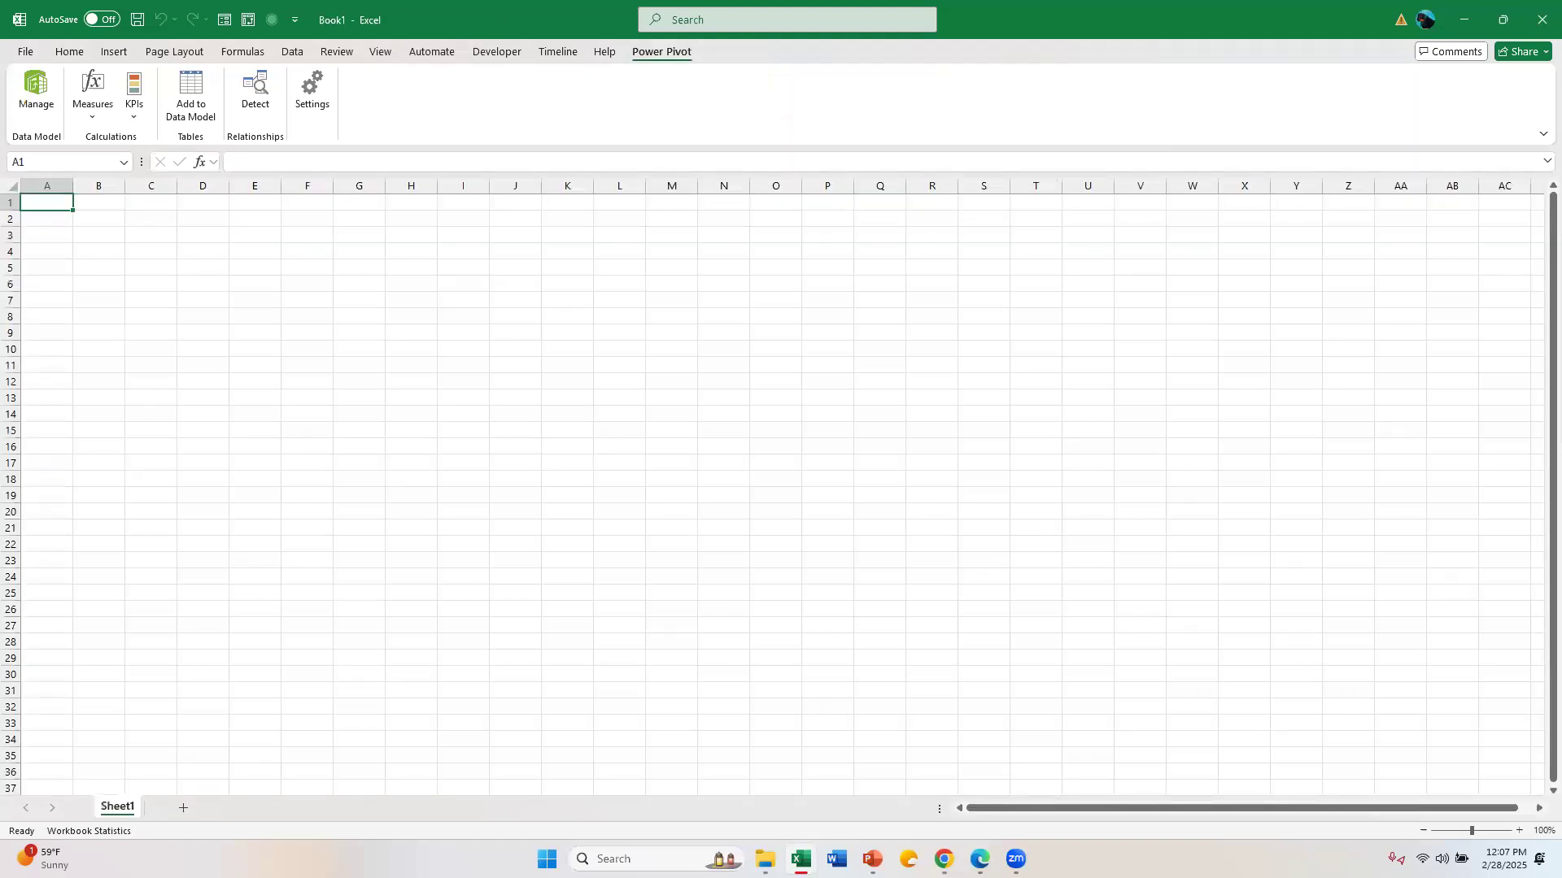
Open Customers.xlsx from the PowerPivot folder in File Explorer.
{"action": "mouse_move", "coordinate": [764, 858]}
{"action": "left_click", "coordinate": [822, 816]}
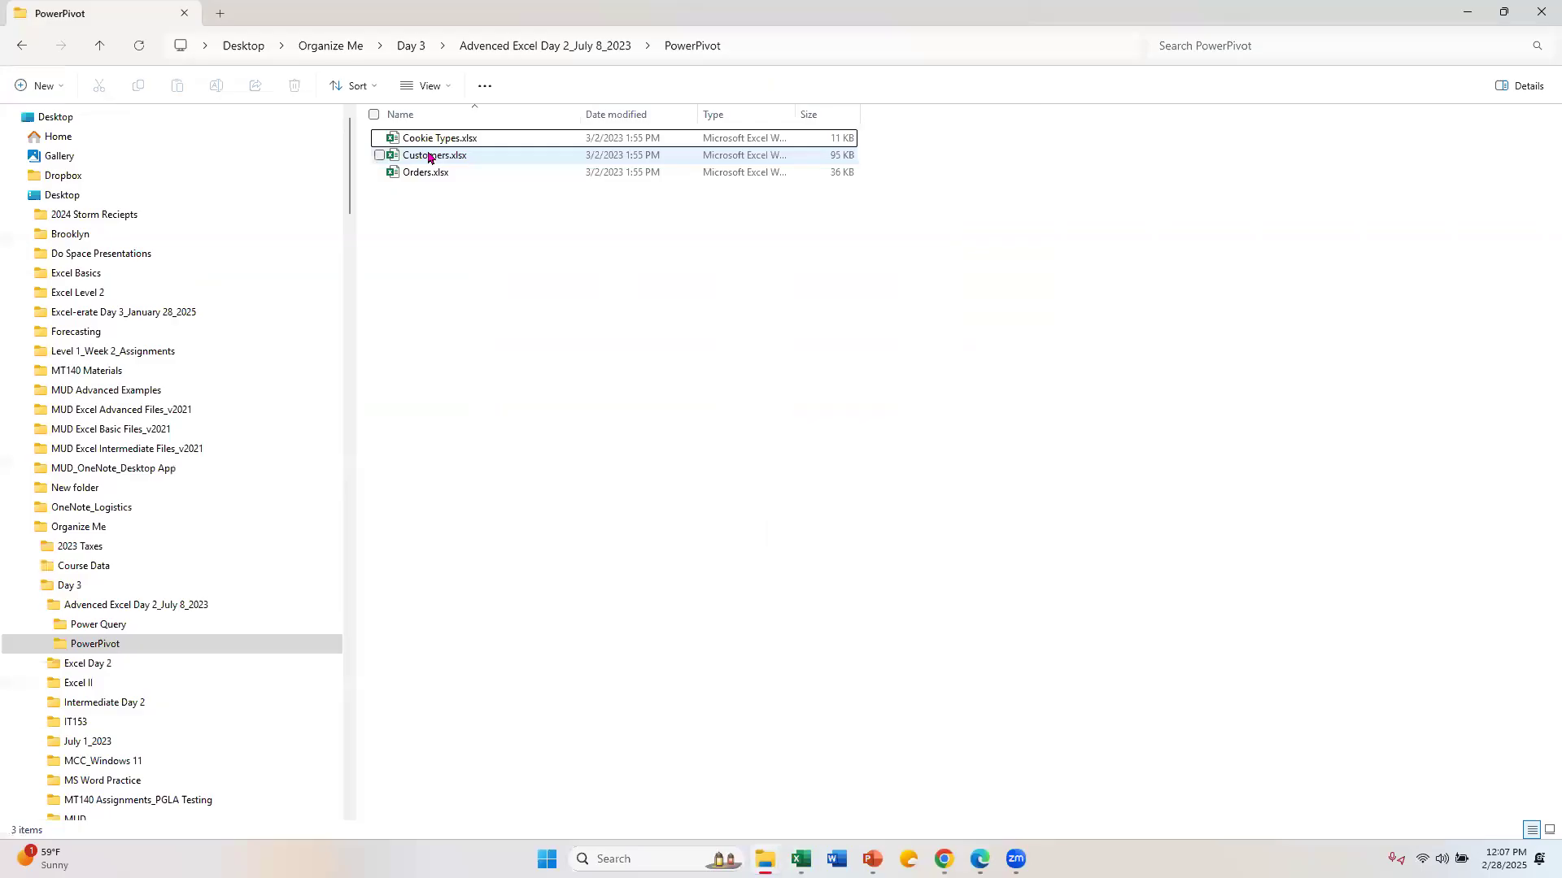
{"action": "left_click", "coordinate": [429, 157]}
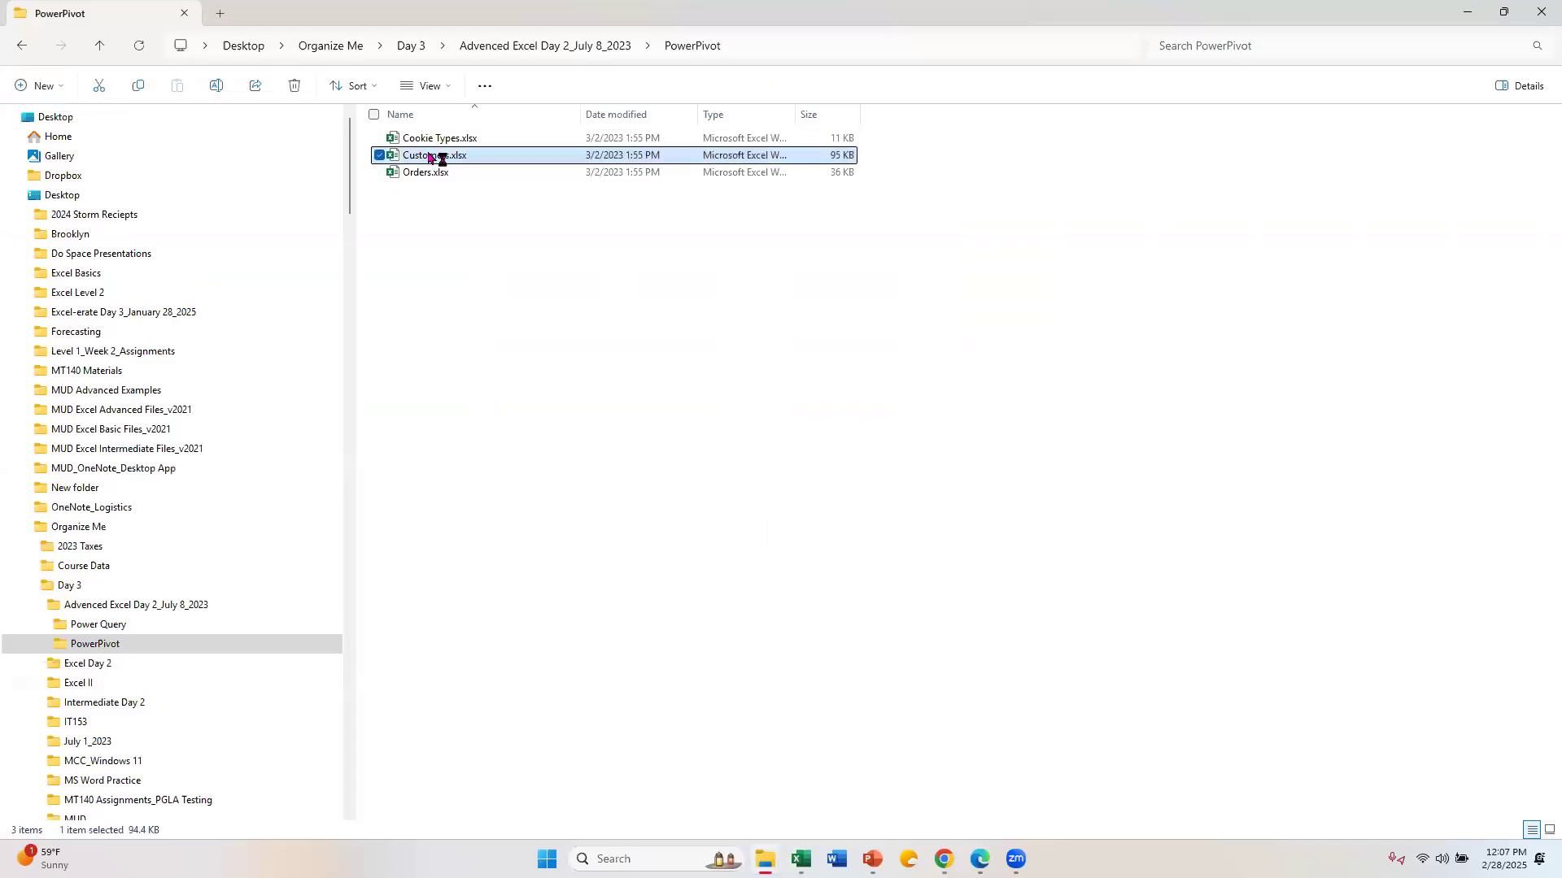
{"action": "double_click", "coordinate": [428, 157]}
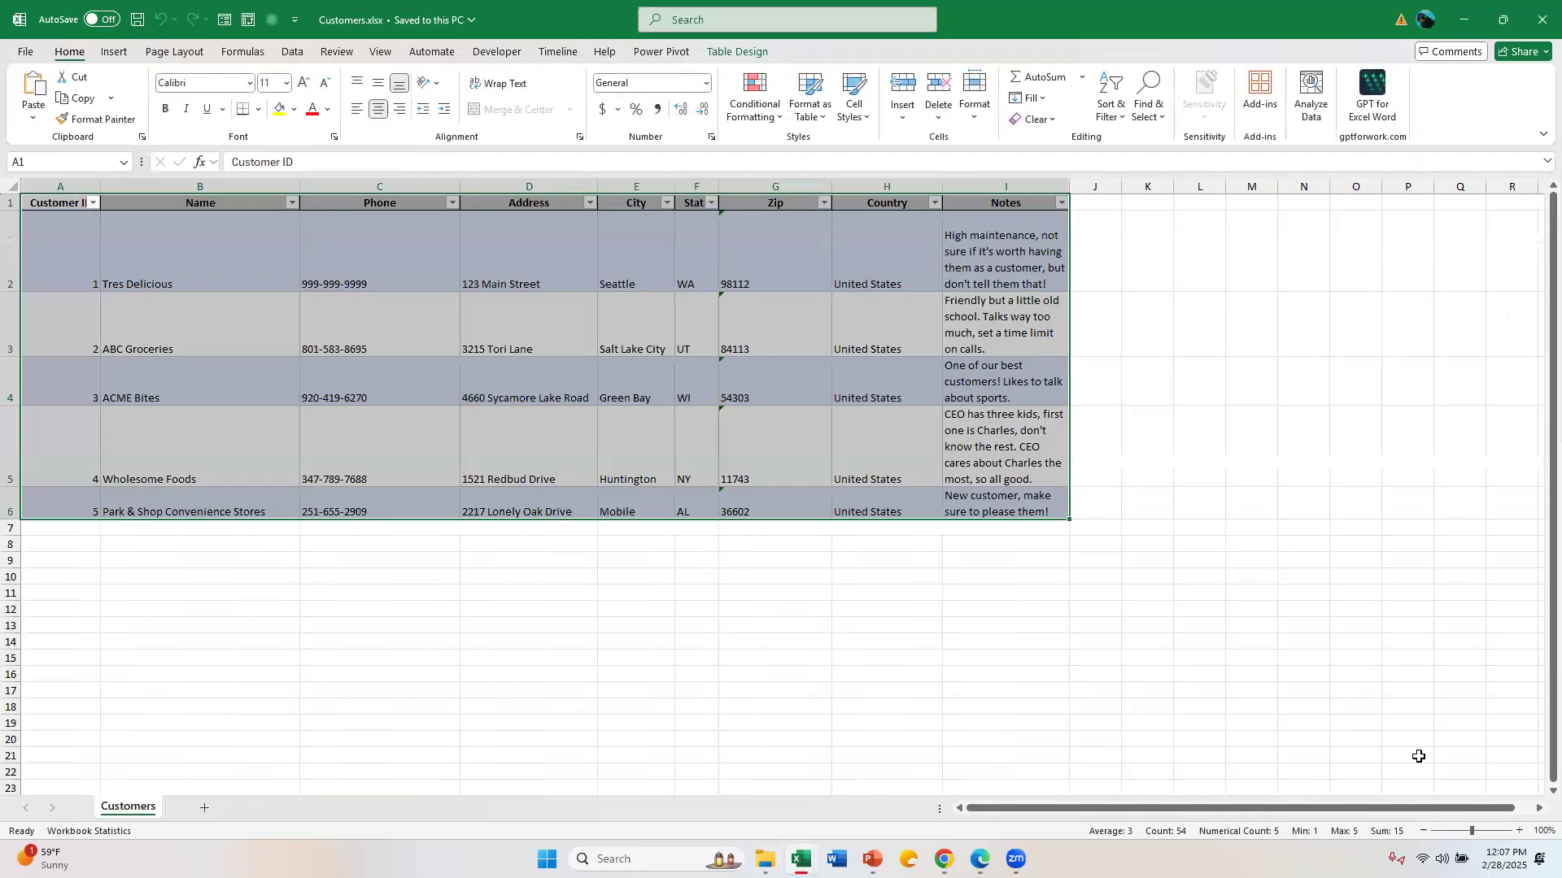
Enlarge the Customers sheet to 160%, examine its columns from Customer ID through Notes, and close the workbook.
{"action": "left_click", "coordinate": [1522, 831]}
{"action": "left_click", "coordinate": [1522, 831]}
{"action": "left_click", "coordinate": [1522, 830]}
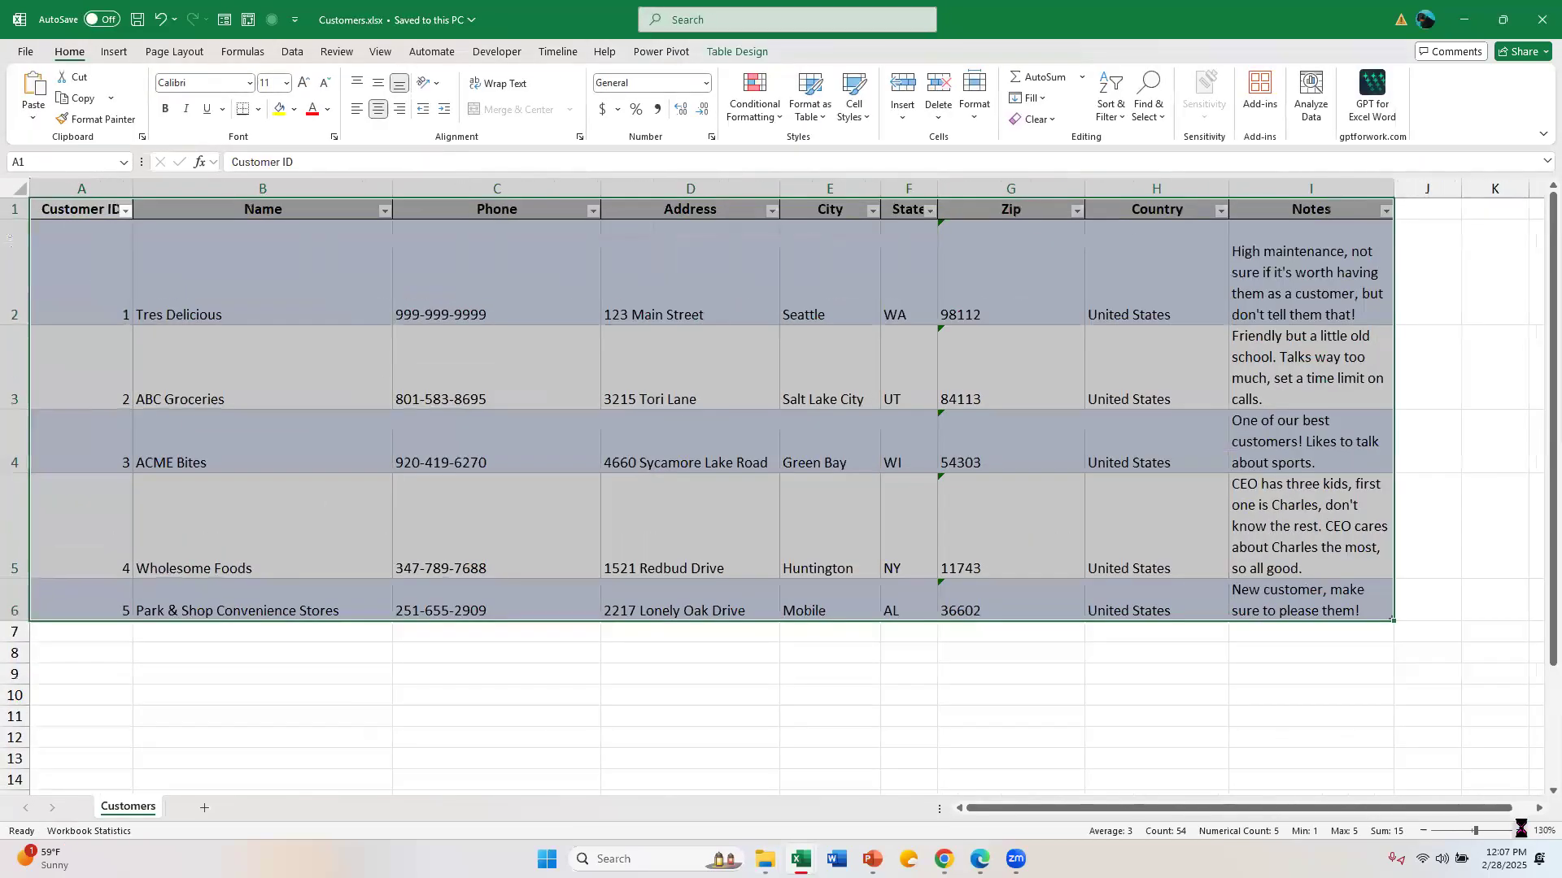
{"action": "left_click", "coordinate": [1522, 831]}
{"action": "left_click", "coordinate": [1522, 831]}
{"action": "left_click", "coordinate": [1522, 830]}
{"action": "left_click", "coordinate": [75, 238]}
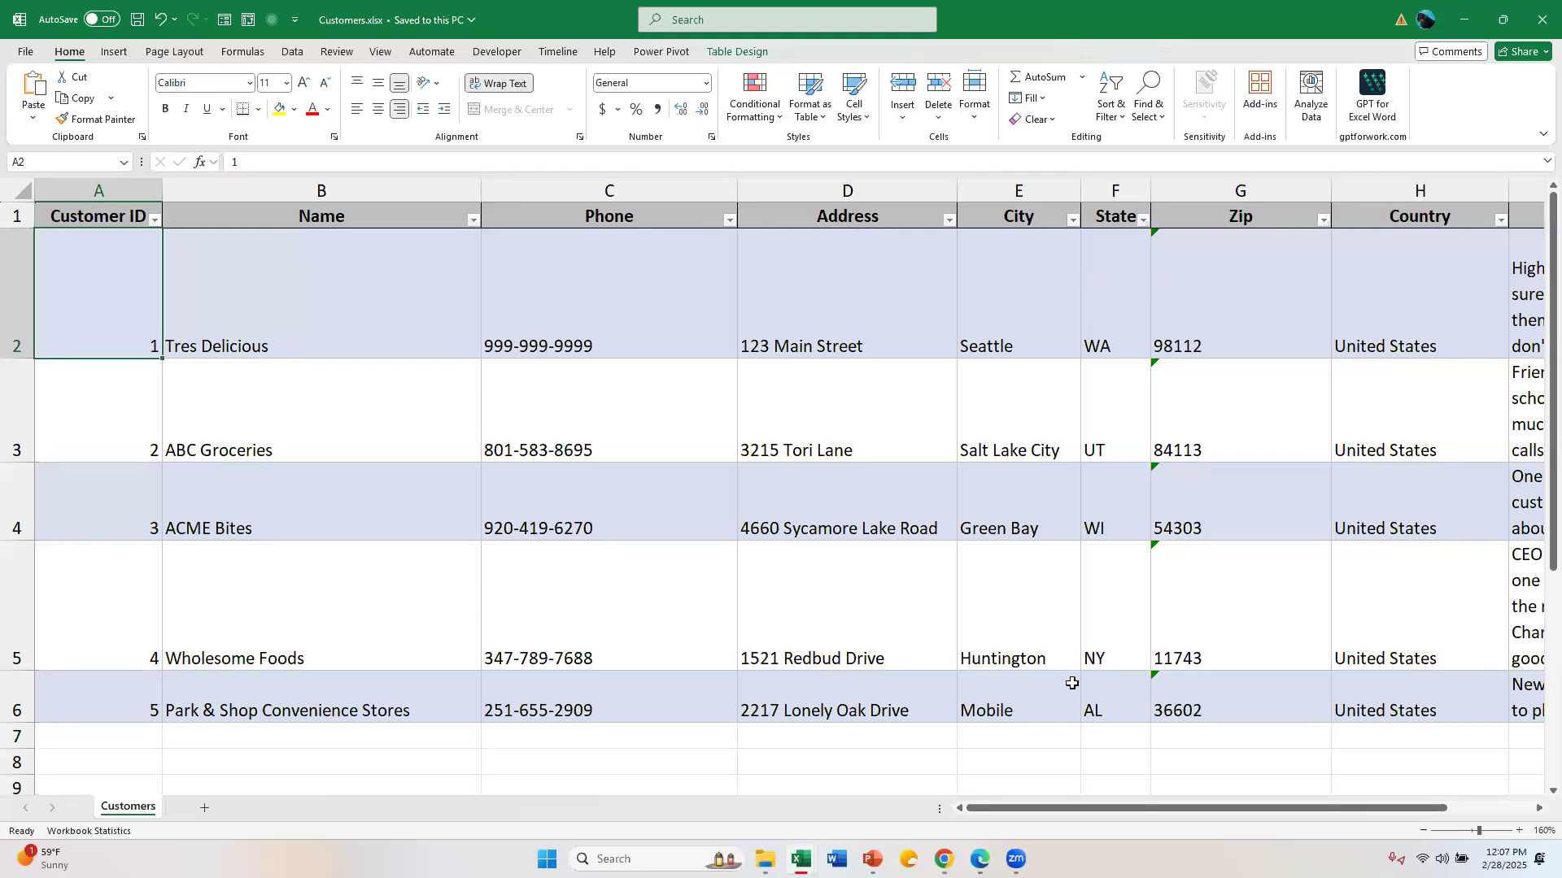
{"action": "left_click_drag", "start_coordinate": [1033, 809], "coordinate": [1227, 334]}
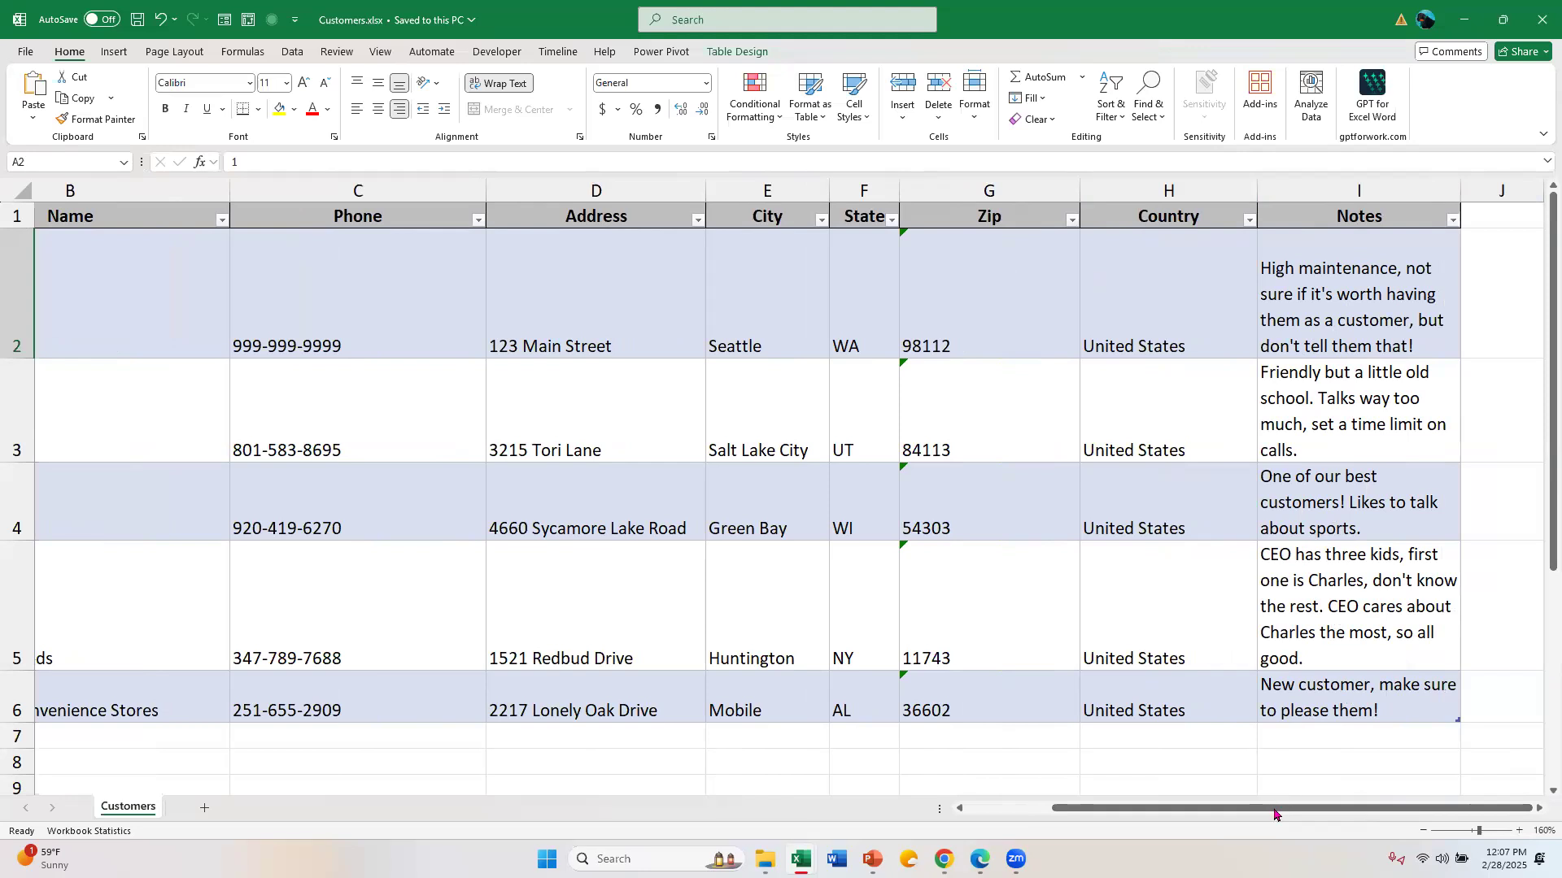
{"action": "left_click_drag", "start_coordinate": [1274, 810], "coordinate": [1064, 799]}
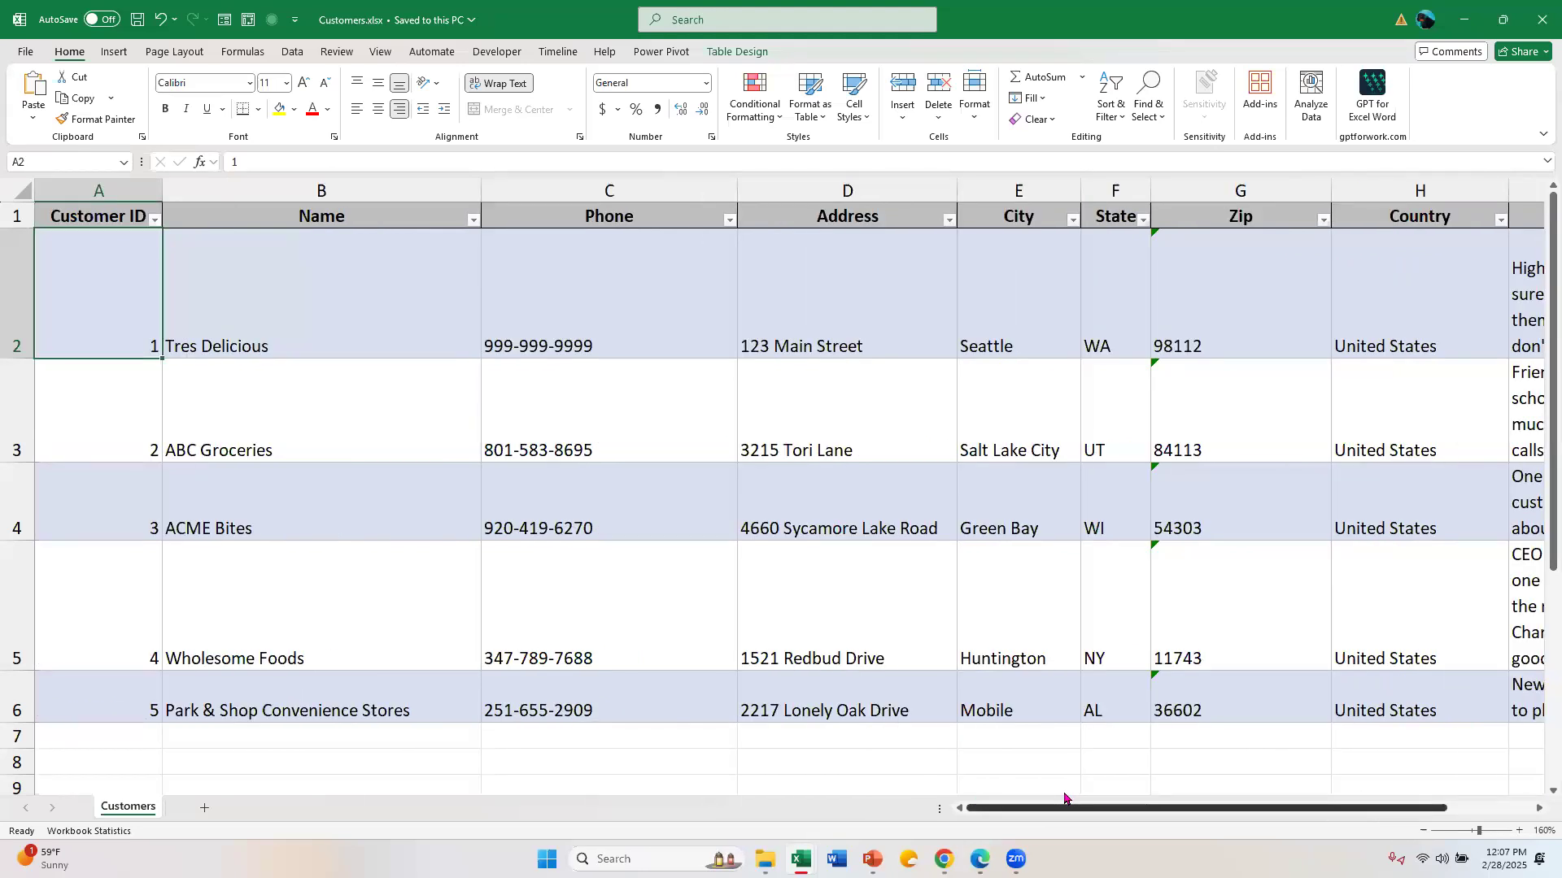
{"action": "left_click", "coordinate": [1540, 18]}
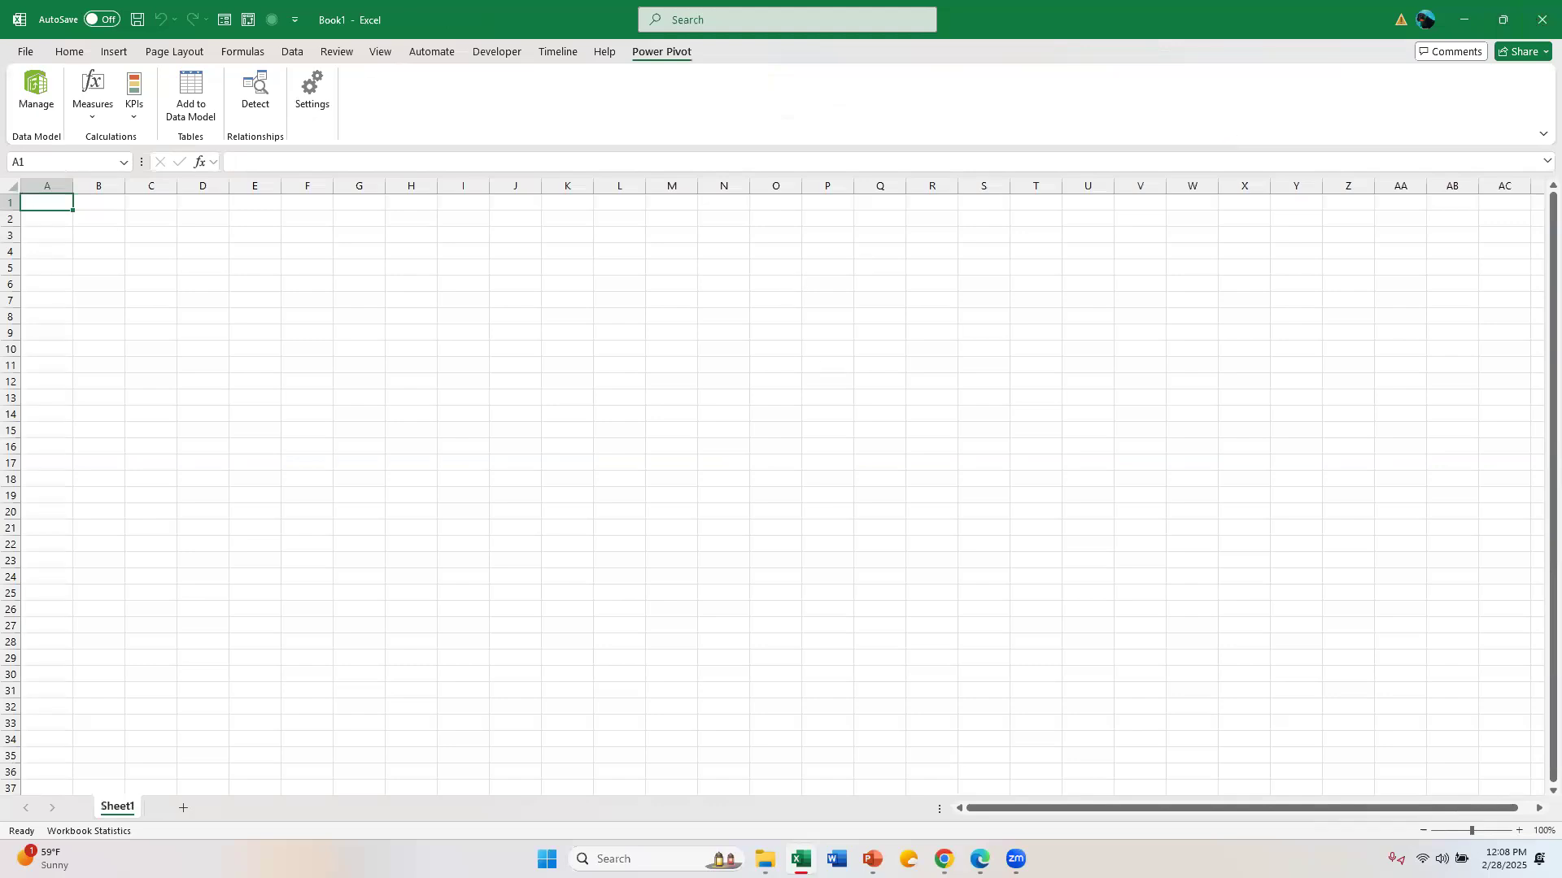
Open Orders.xlsx from the PowerPivot folder and enlarge the Orders sheet to 140%.
{"action": "mouse_move", "coordinate": [765, 858]}
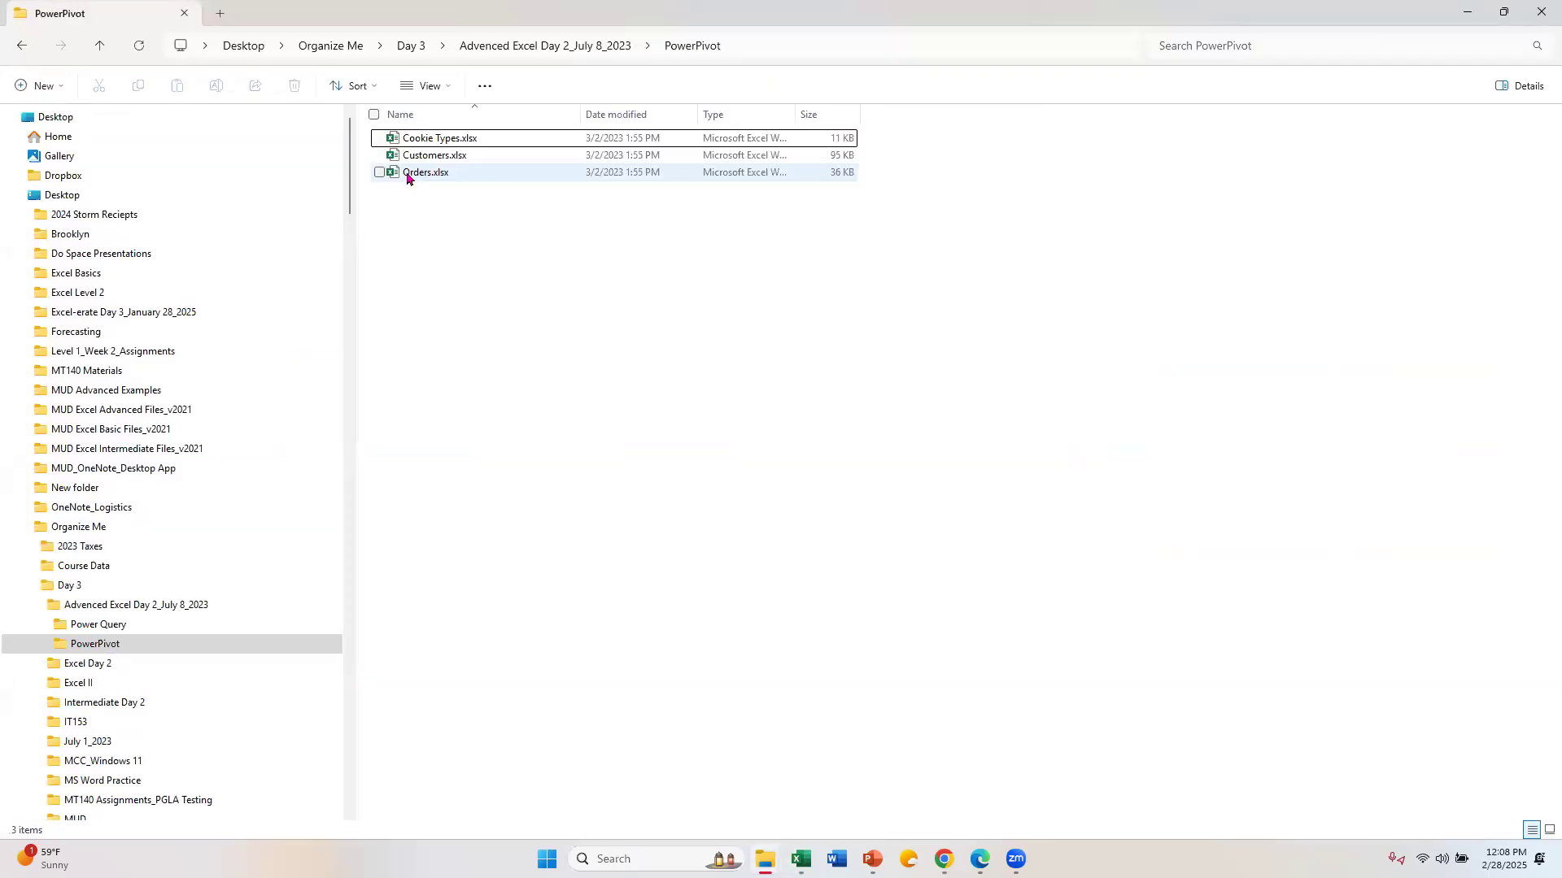
{"action": "double_click", "coordinate": [407, 175]}
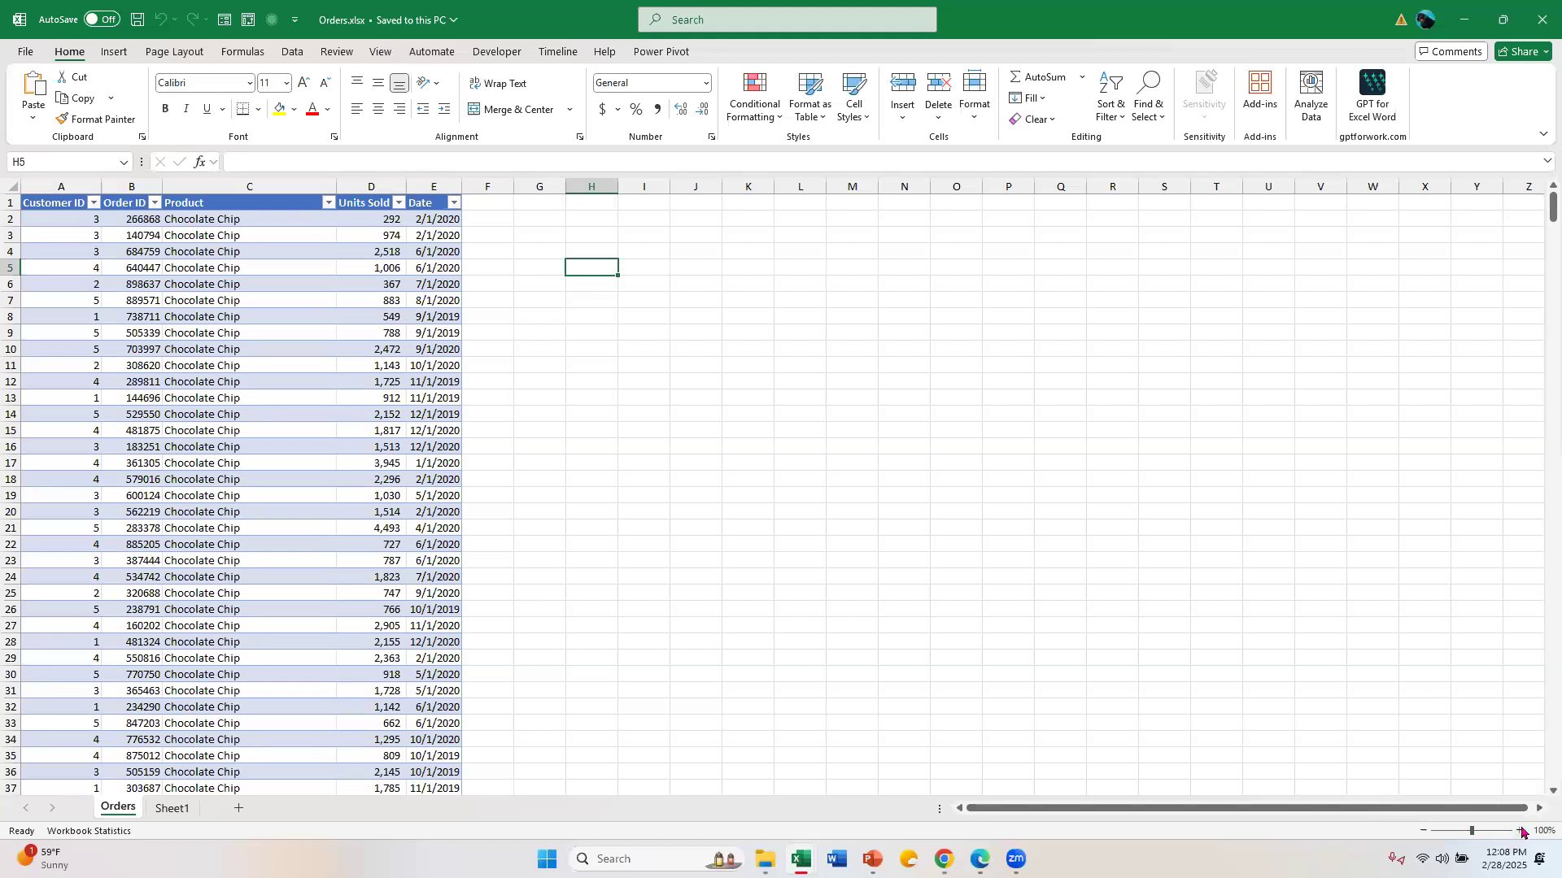
{"action": "left_click", "coordinate": [1521, 831]}
{"action": "left_click", "coordinate": [1522, 831]}
{"action": "left_click", "coordinate": [1522, 832]}
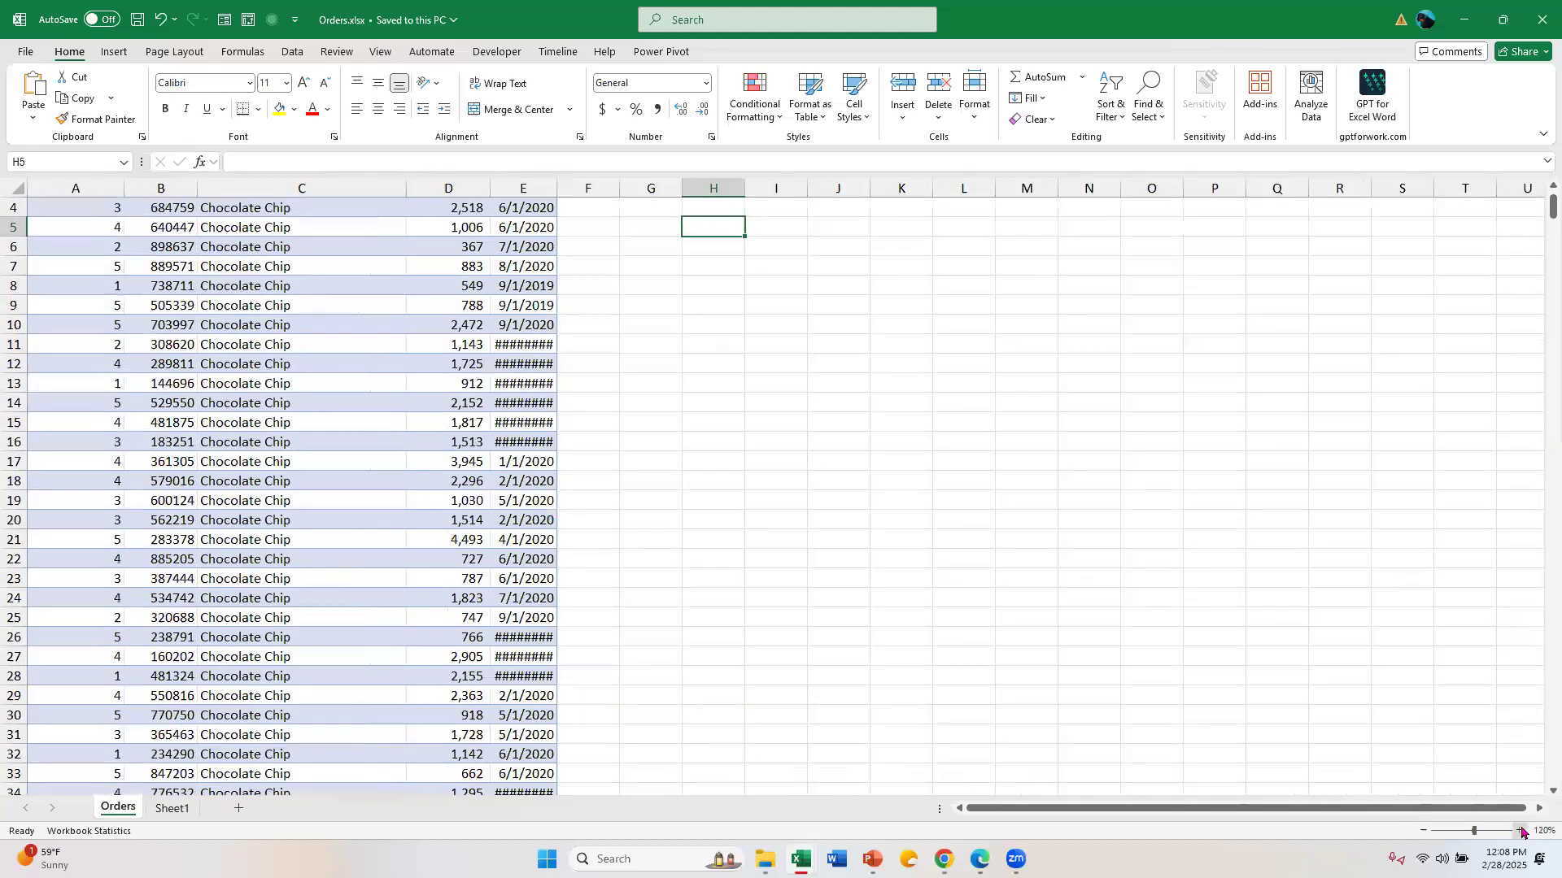
{"action": "left_click", "coordinate": [1522, 831]}
{"action": "scroll", "coordinate": [886, 500], "scroll_direction": "up", "scroll_amount": 2}
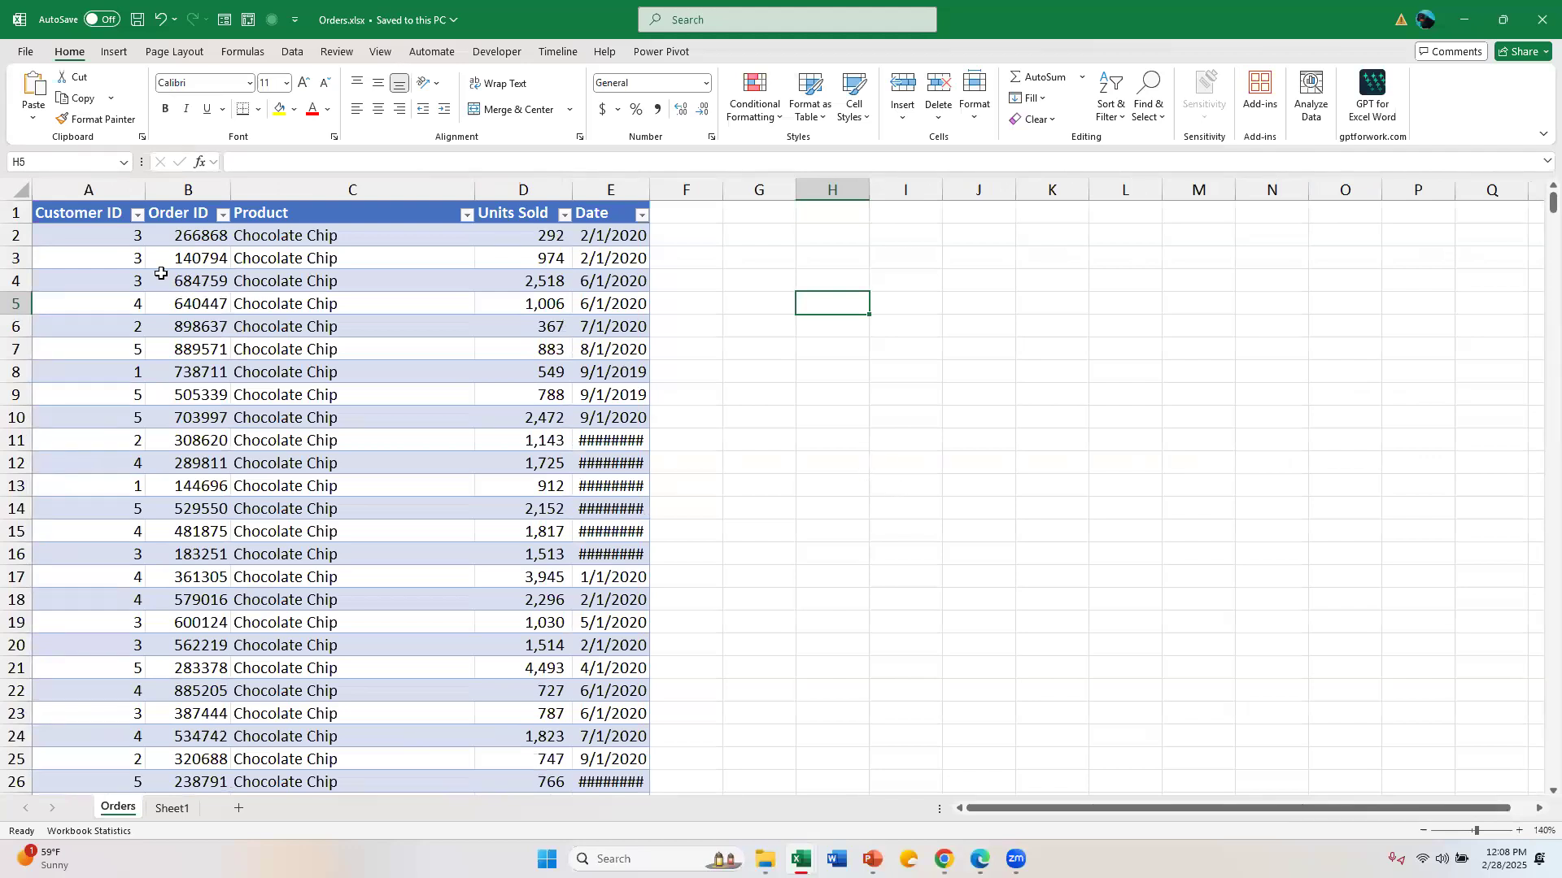
Examine the Customer ID, Order ID and Product columns of the Orders table and widen the Date column to fit its dates.
{"action": "left_click", "coordinate": [57, 216]}
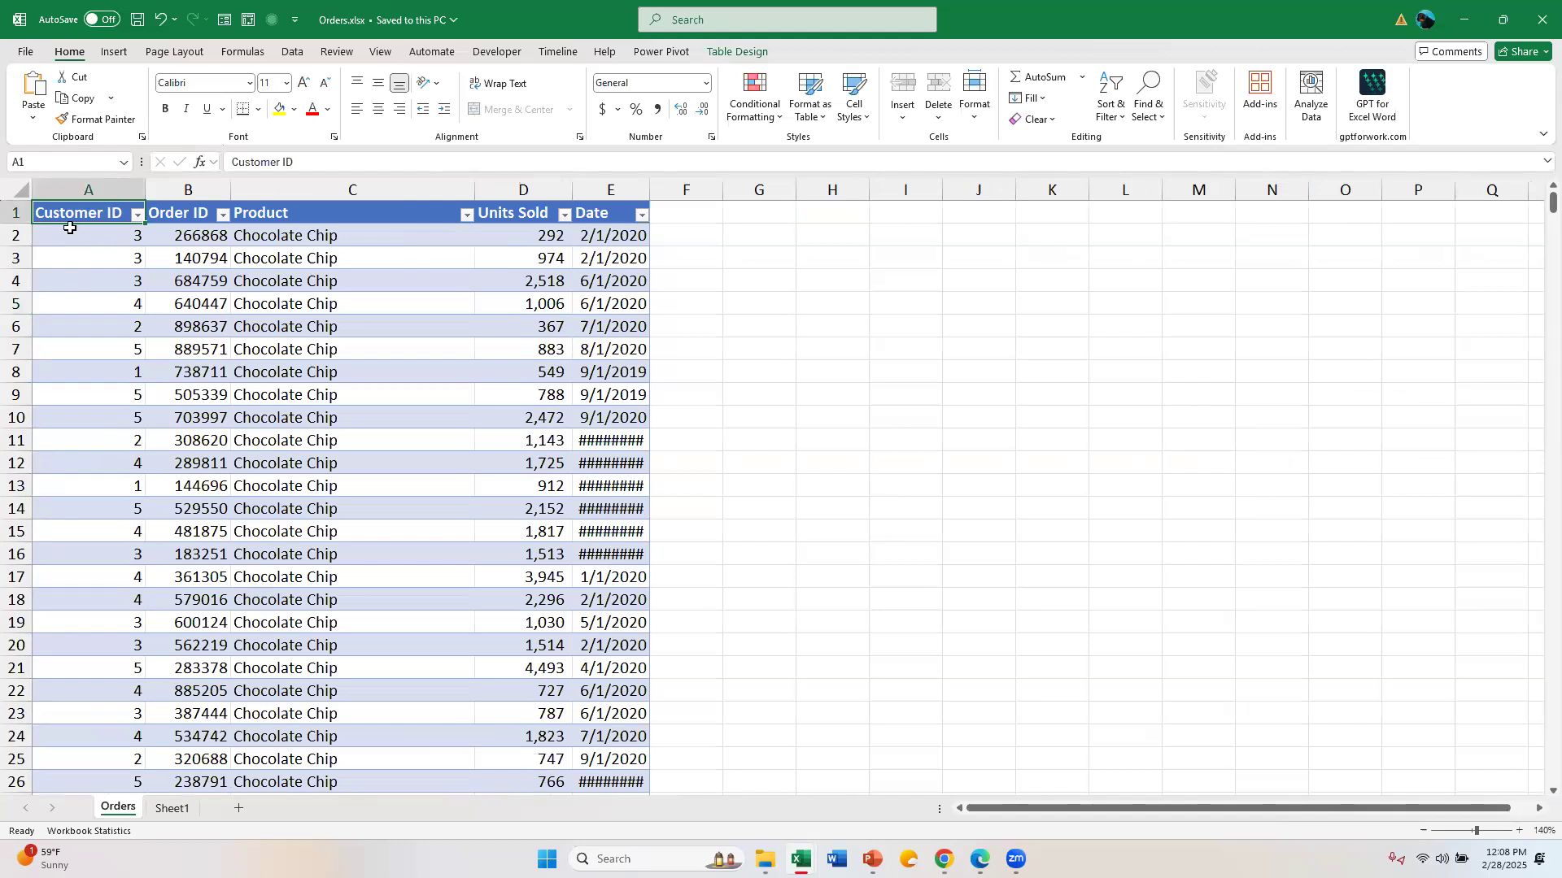
{"action": "left_click", "coordinate": [183, 214]}
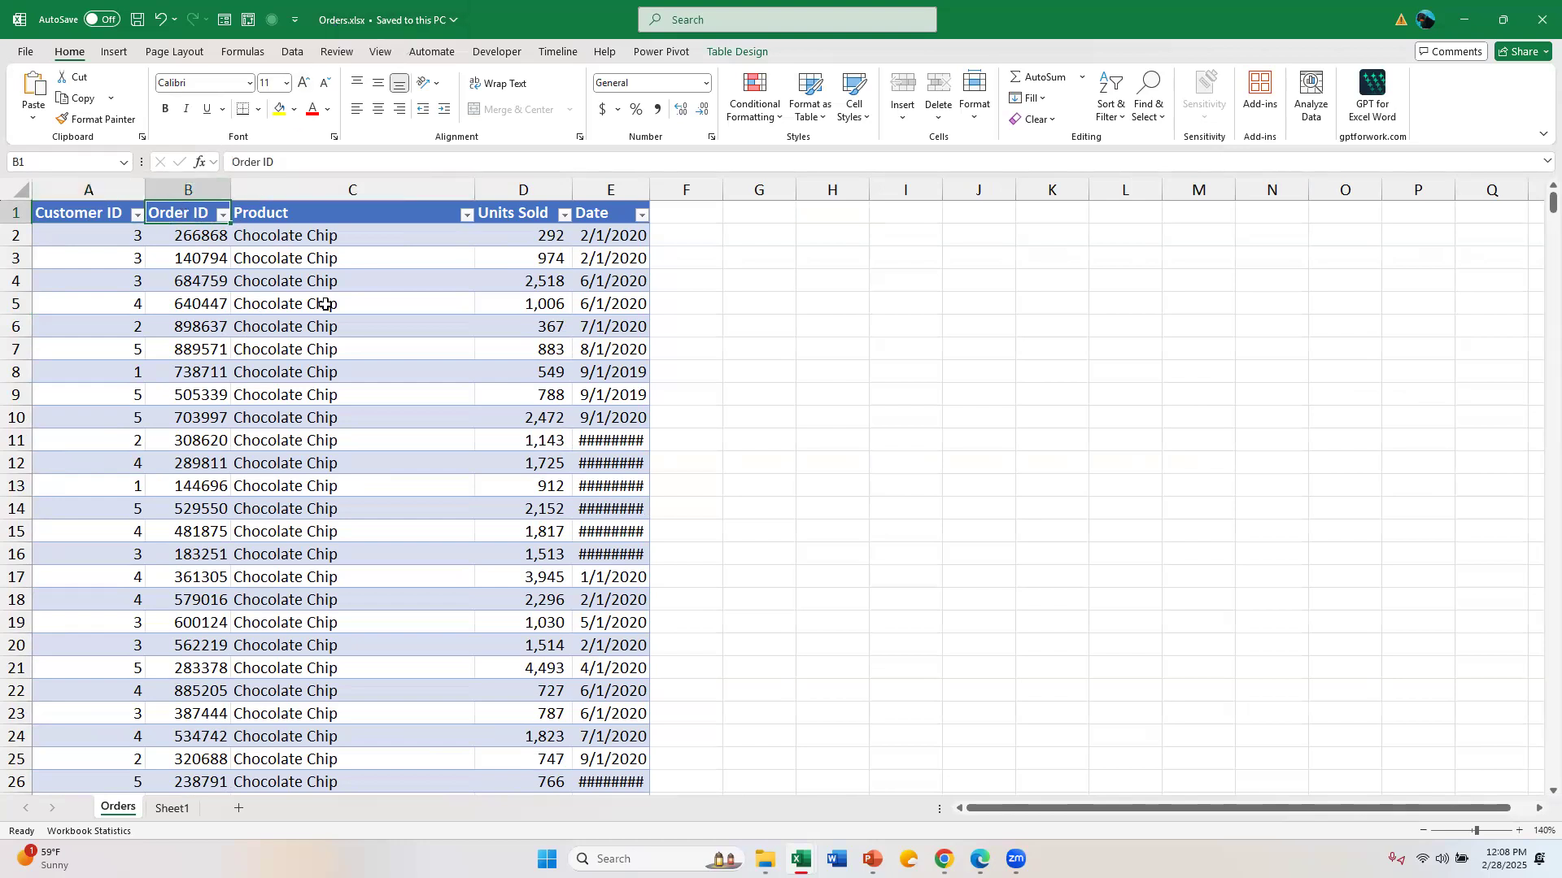
{"action": "left_click", "coordinate": [345, 215]}
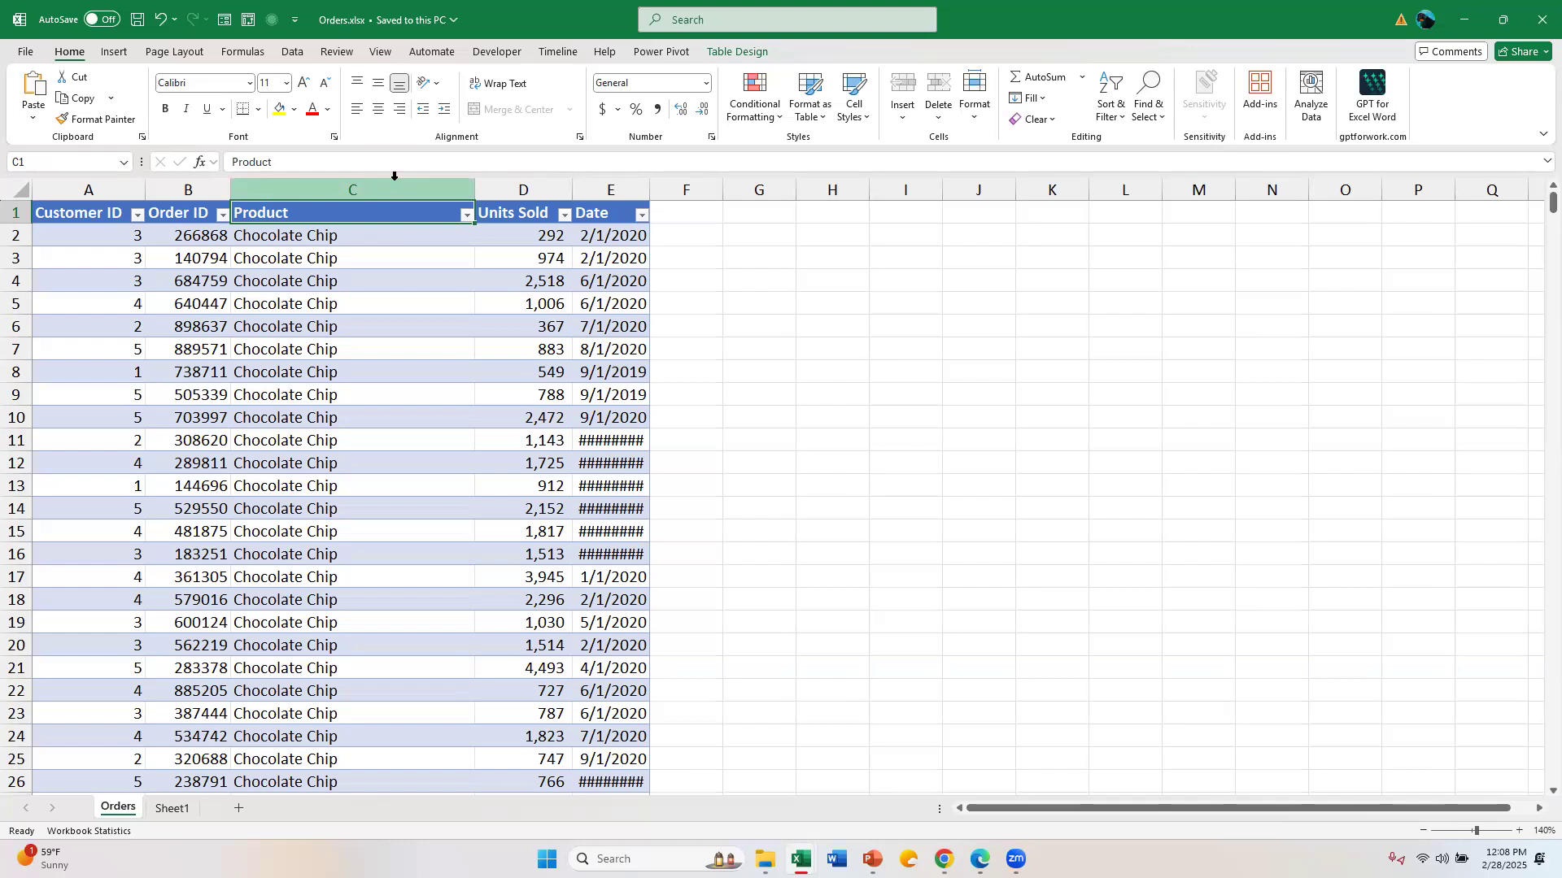
{"action": "left_click_drag", "start_coordinate": [679, 189], "coordinate": [712, 189]}
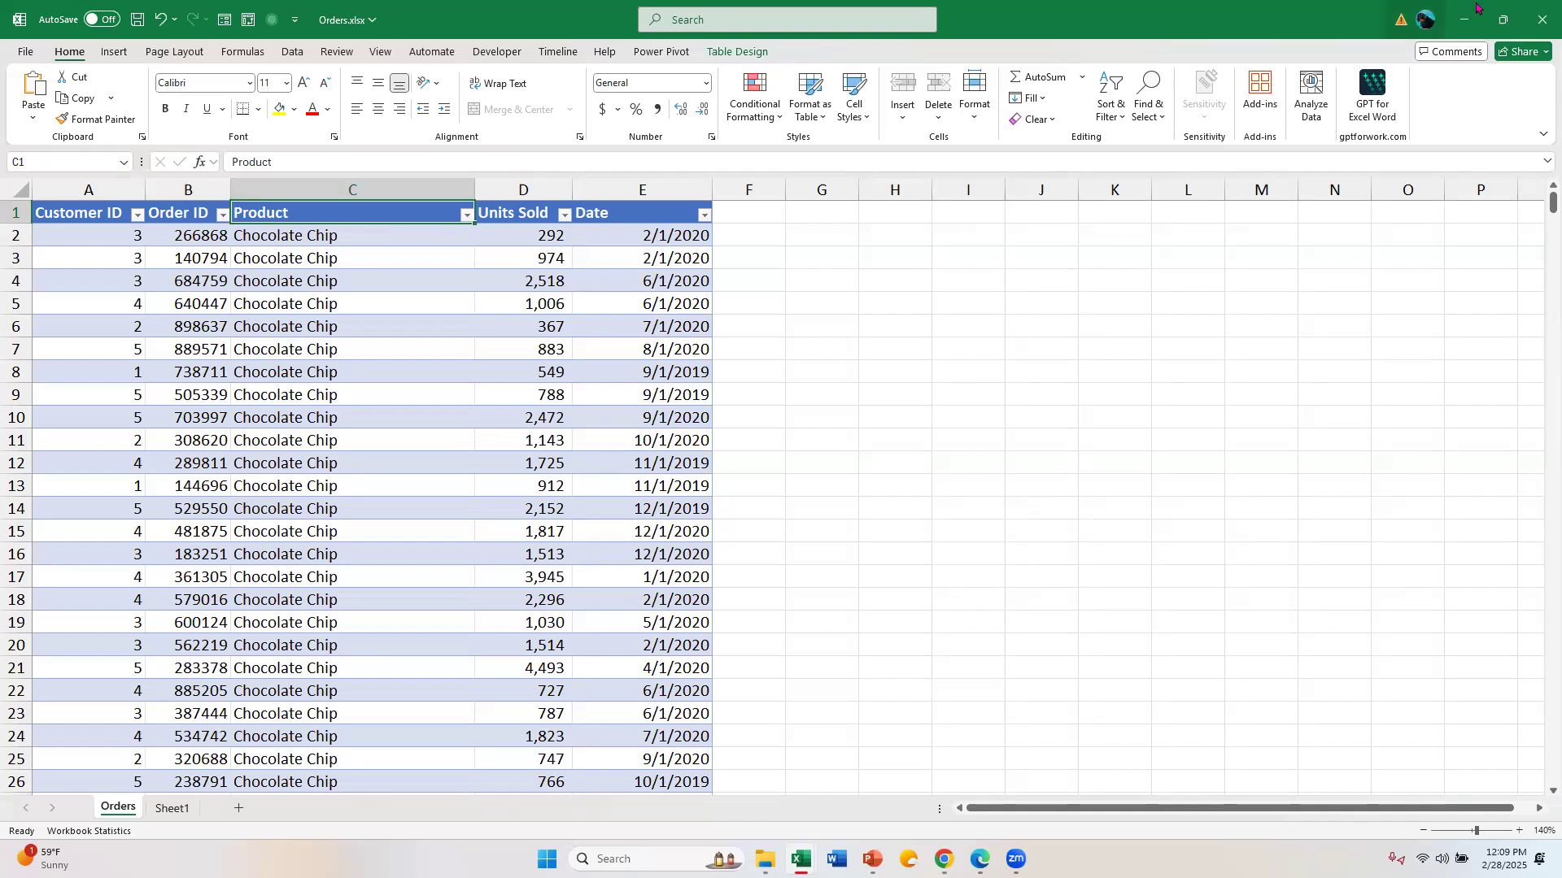
Close the Orders workbook with its changes saved and switch to the PowerPivot folder in File Explorer.
{"action": "left_click", "coordinate": [1540, 31]}
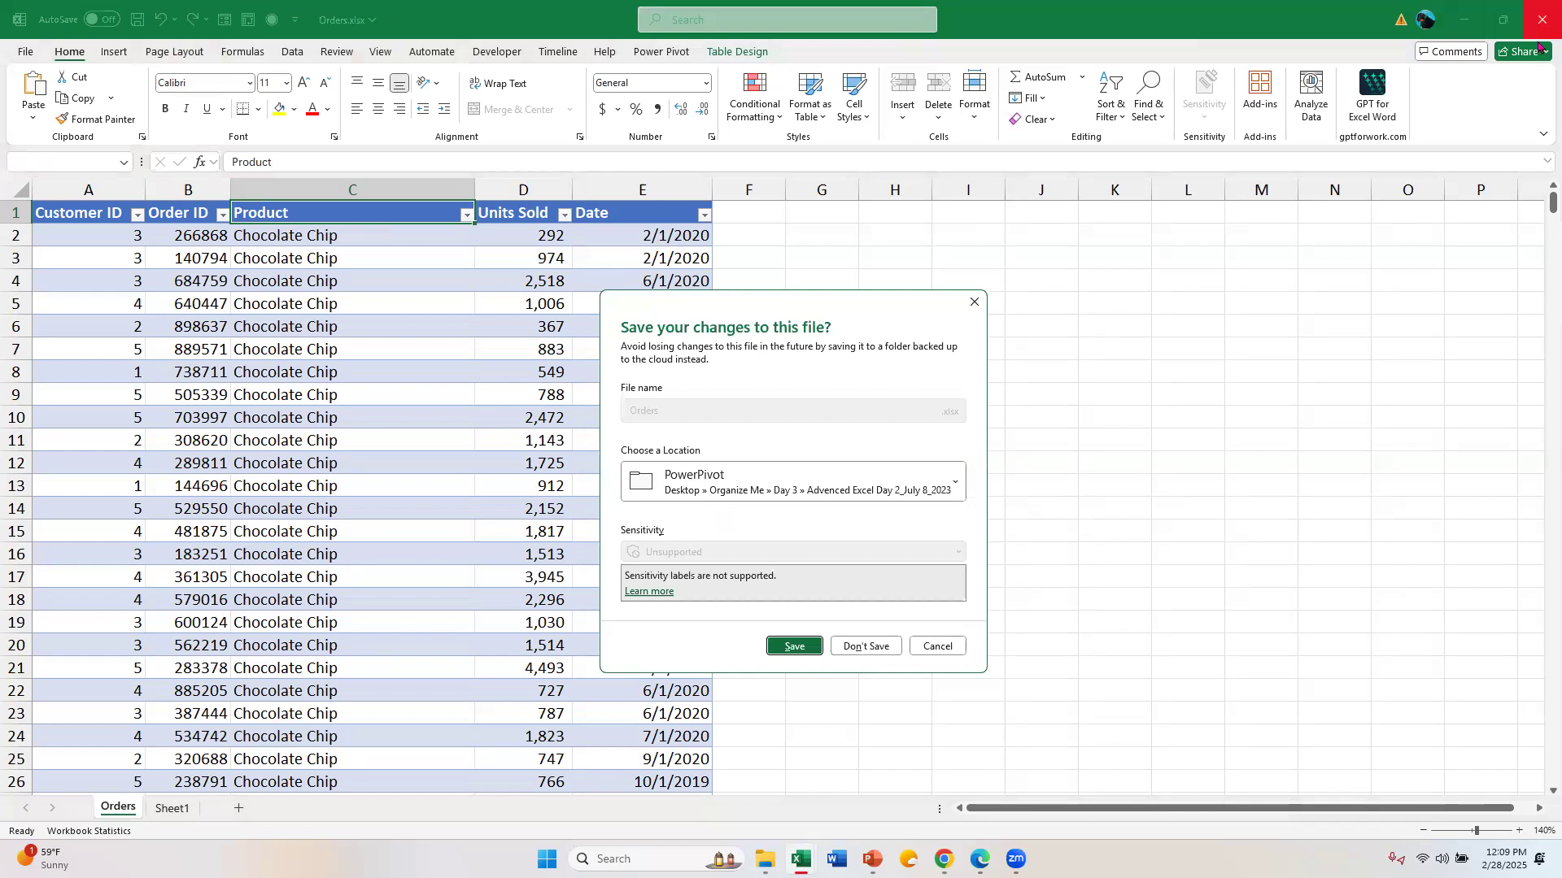
{"action": "left_click", "coordinate": [807, 652]}
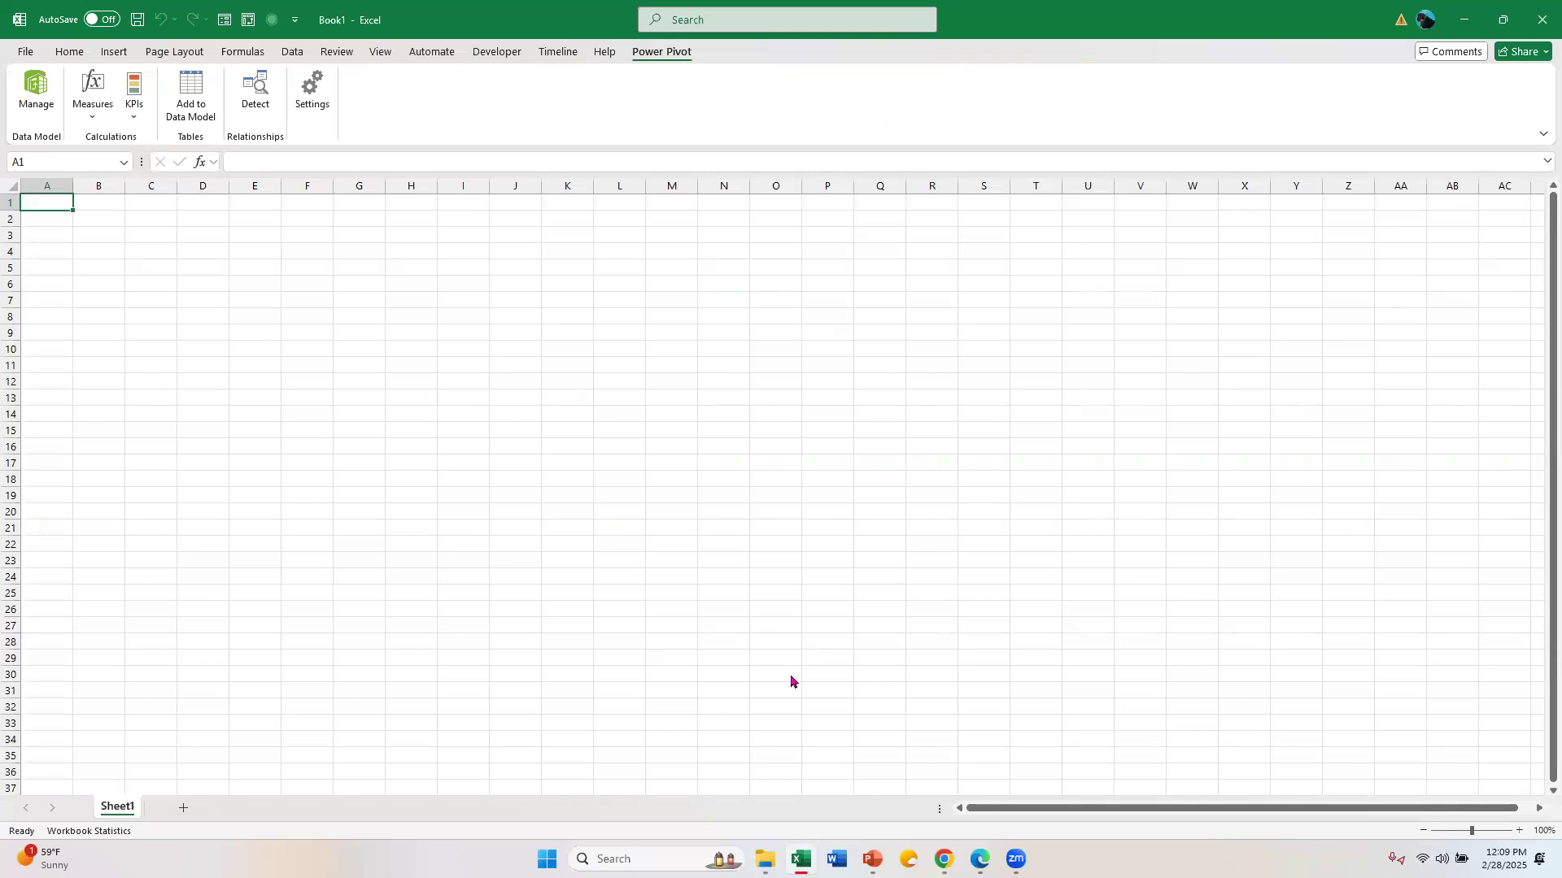
{"action": "mouse_move", "coordinate": [801, 859]}
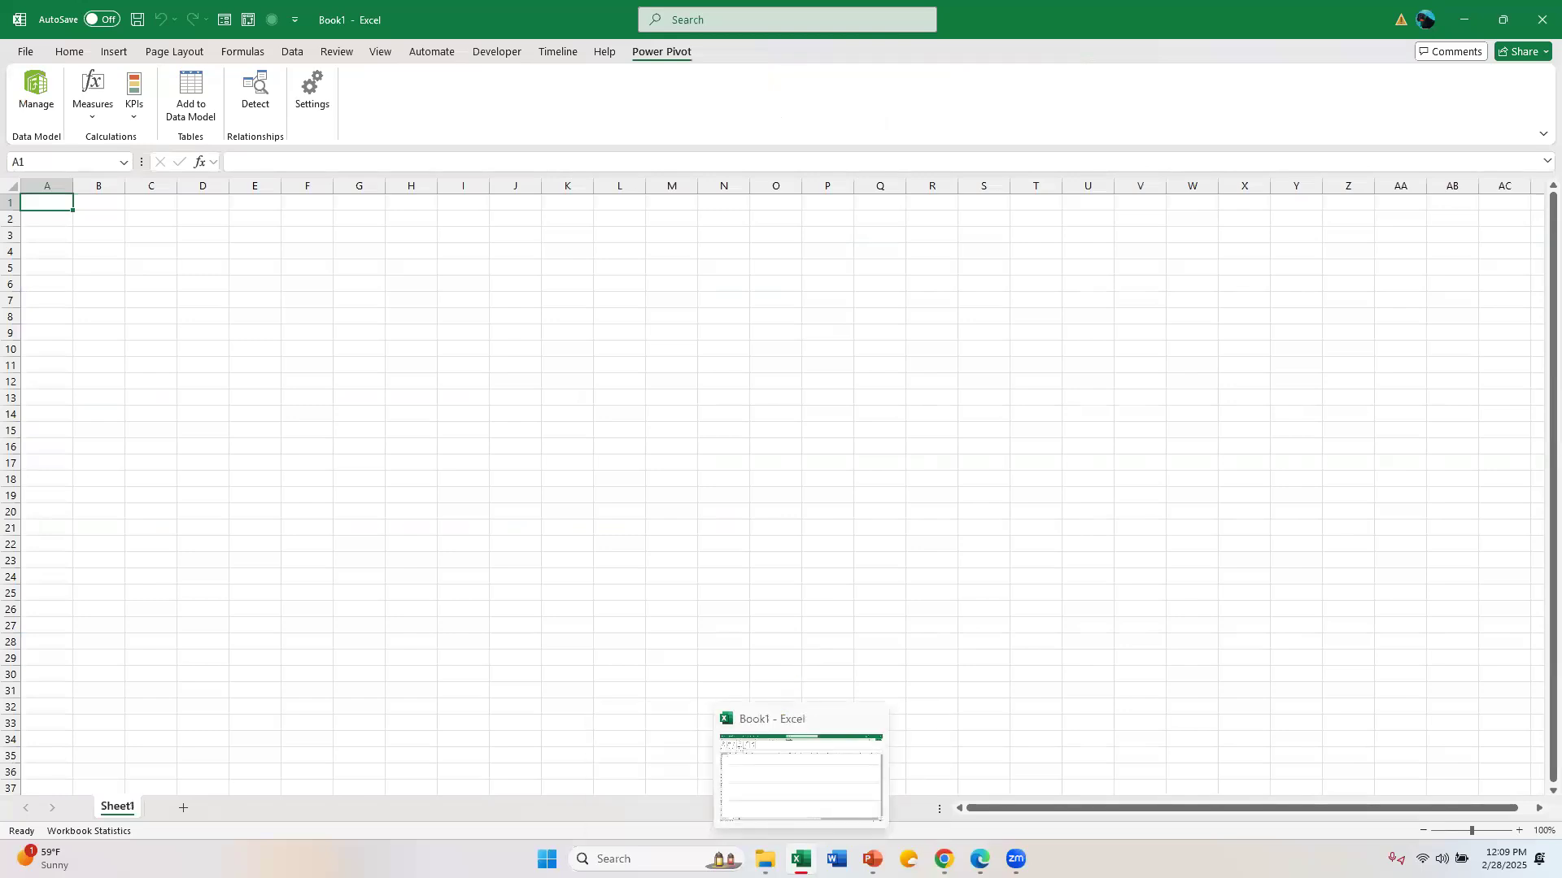
{"action": "left_click", "coordinate": [846, 810]}
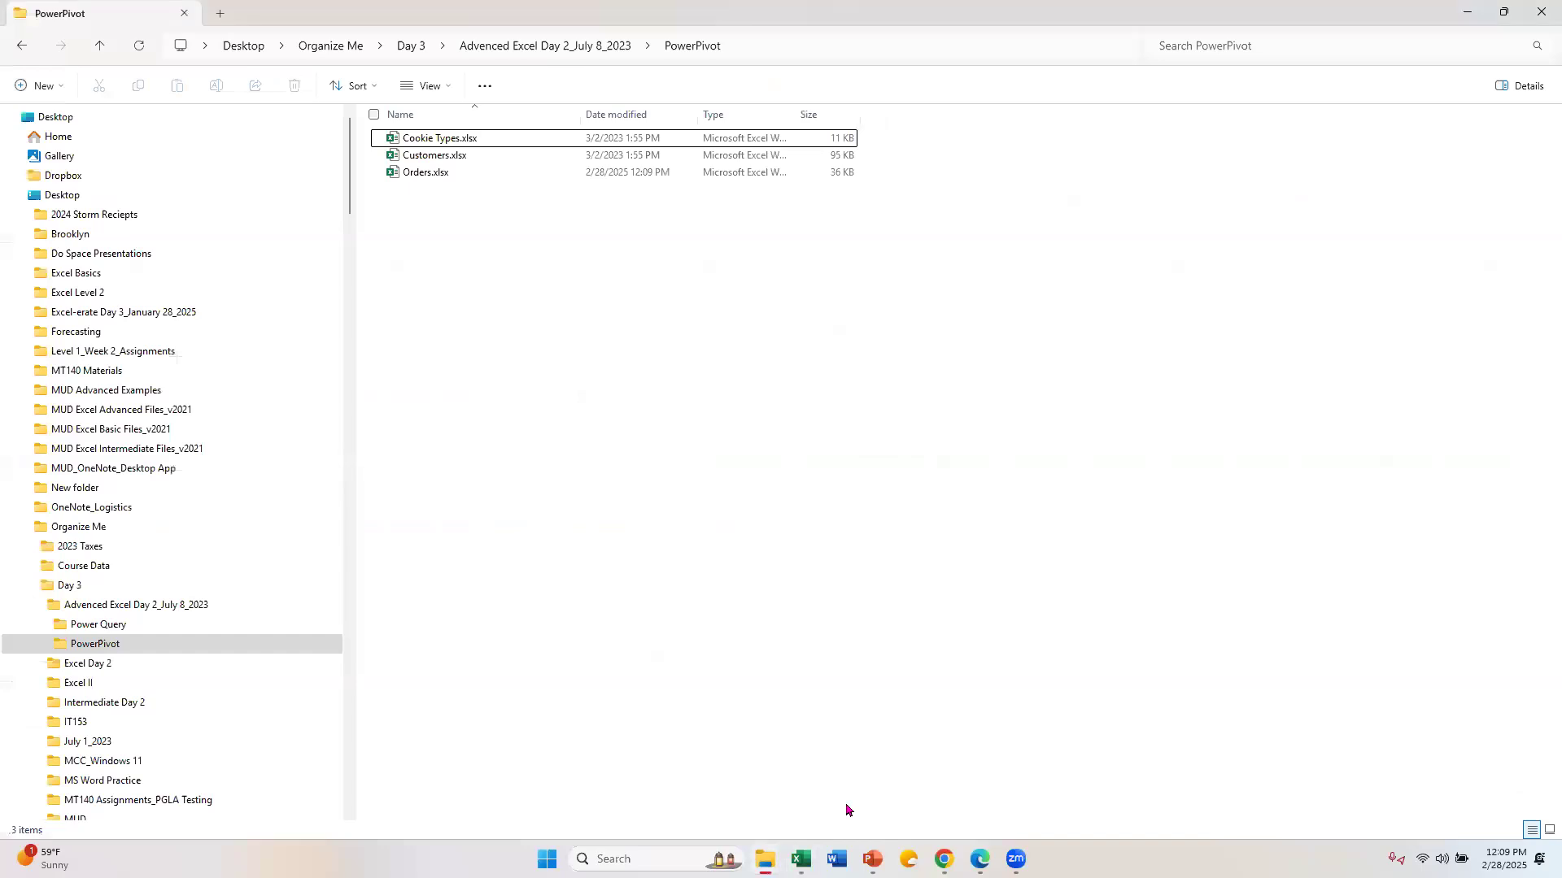
Reopen Orders.xlsx, look at the cookie table on Sheet1, return to the Orders sheet and close the workbook.
{"action": "left_click", "coordinate": [431, 176]}
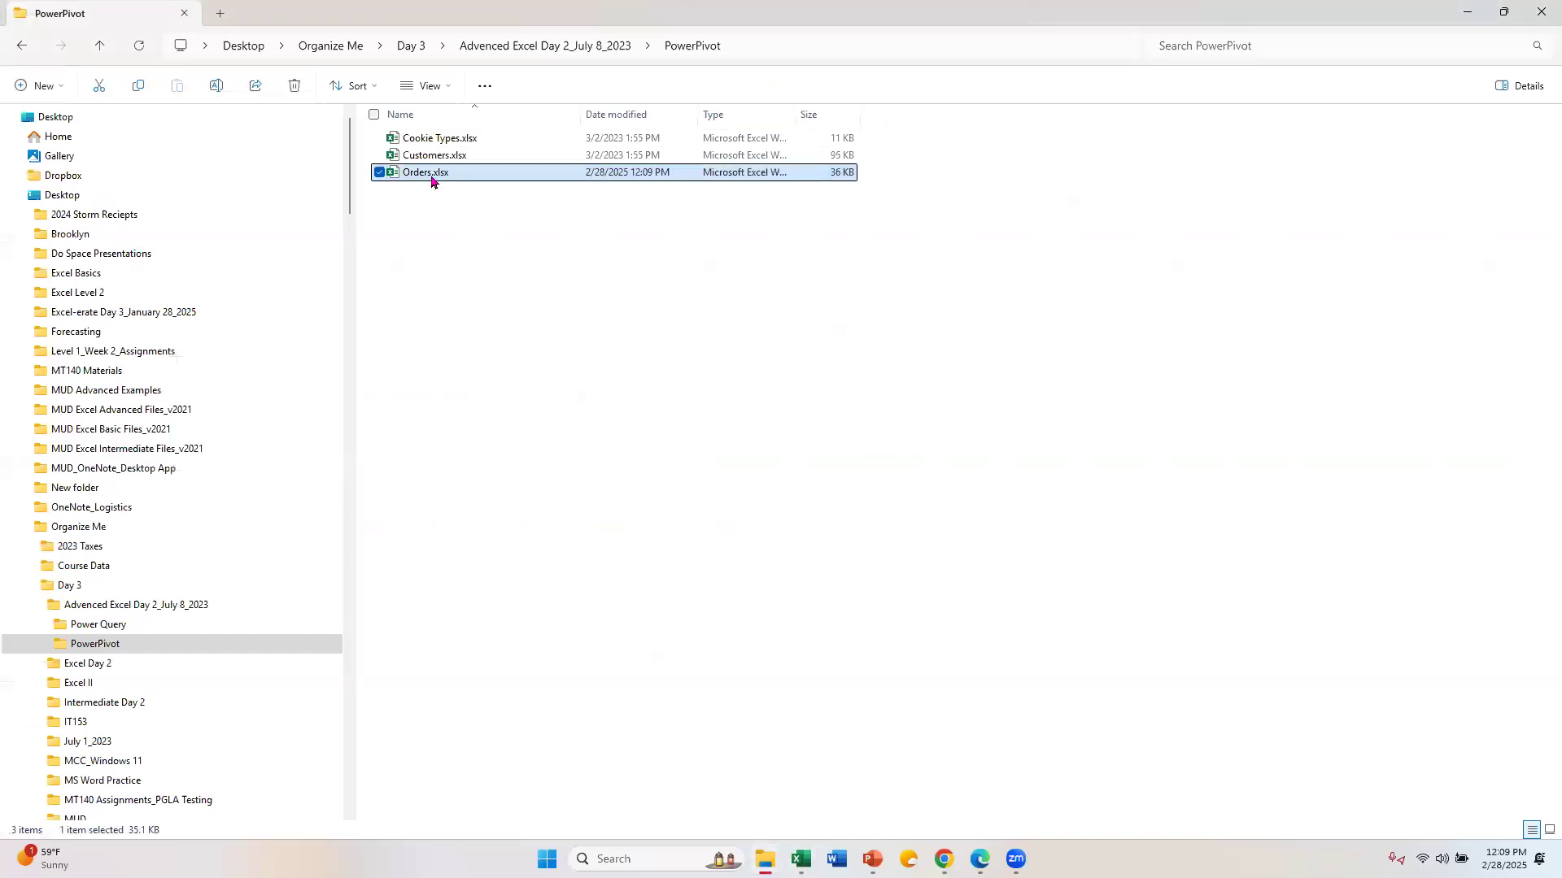
{"action": "double_click", "coordinate": [457, 172]}
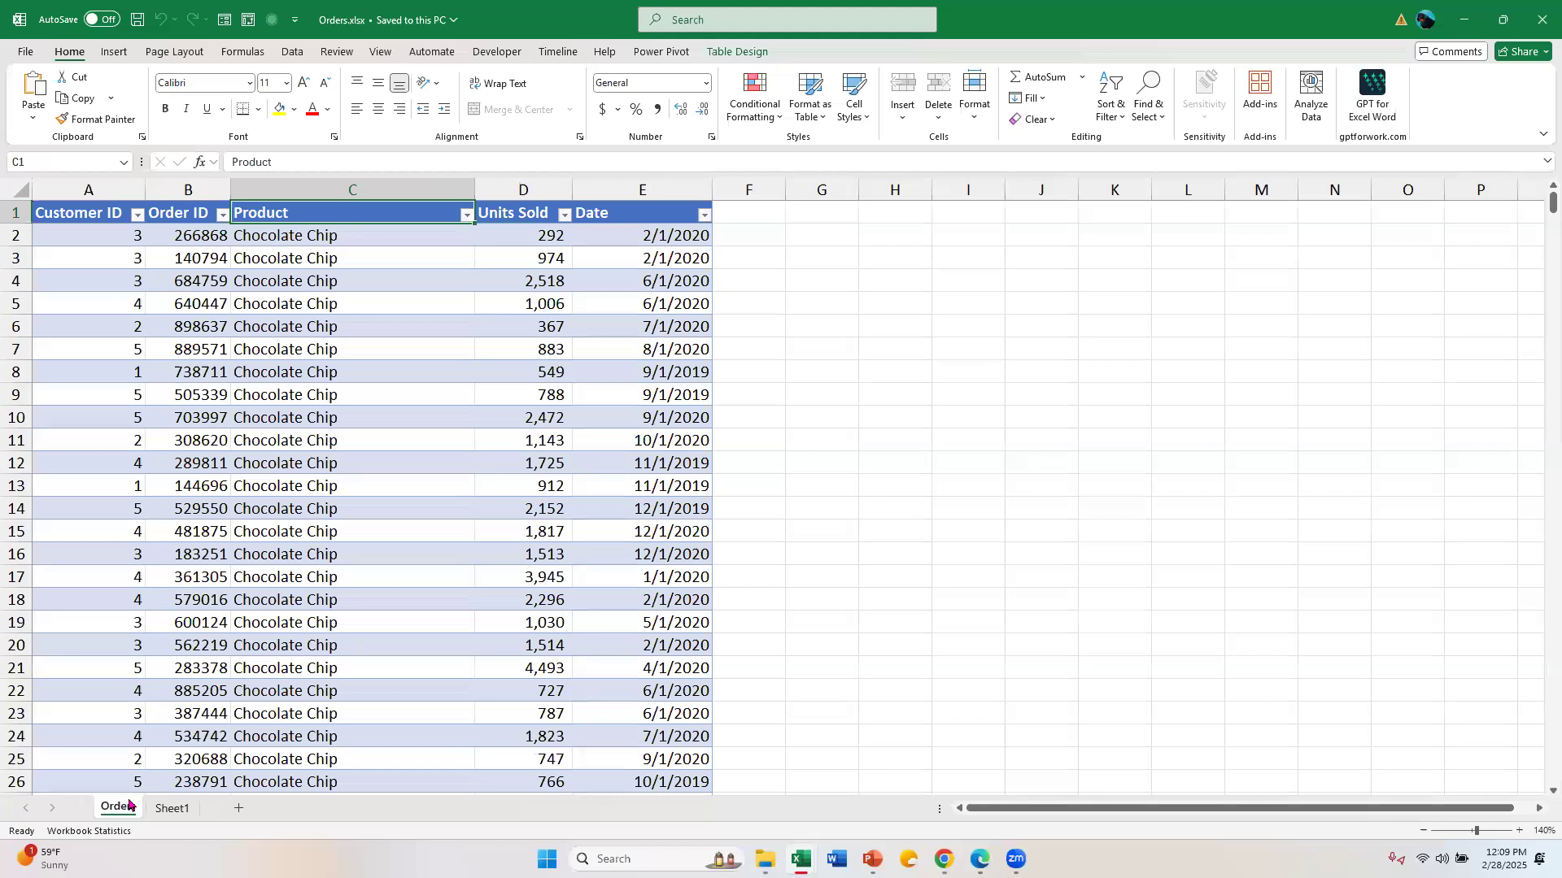
{"action": "left_click", "coordinate": [154, 812]}
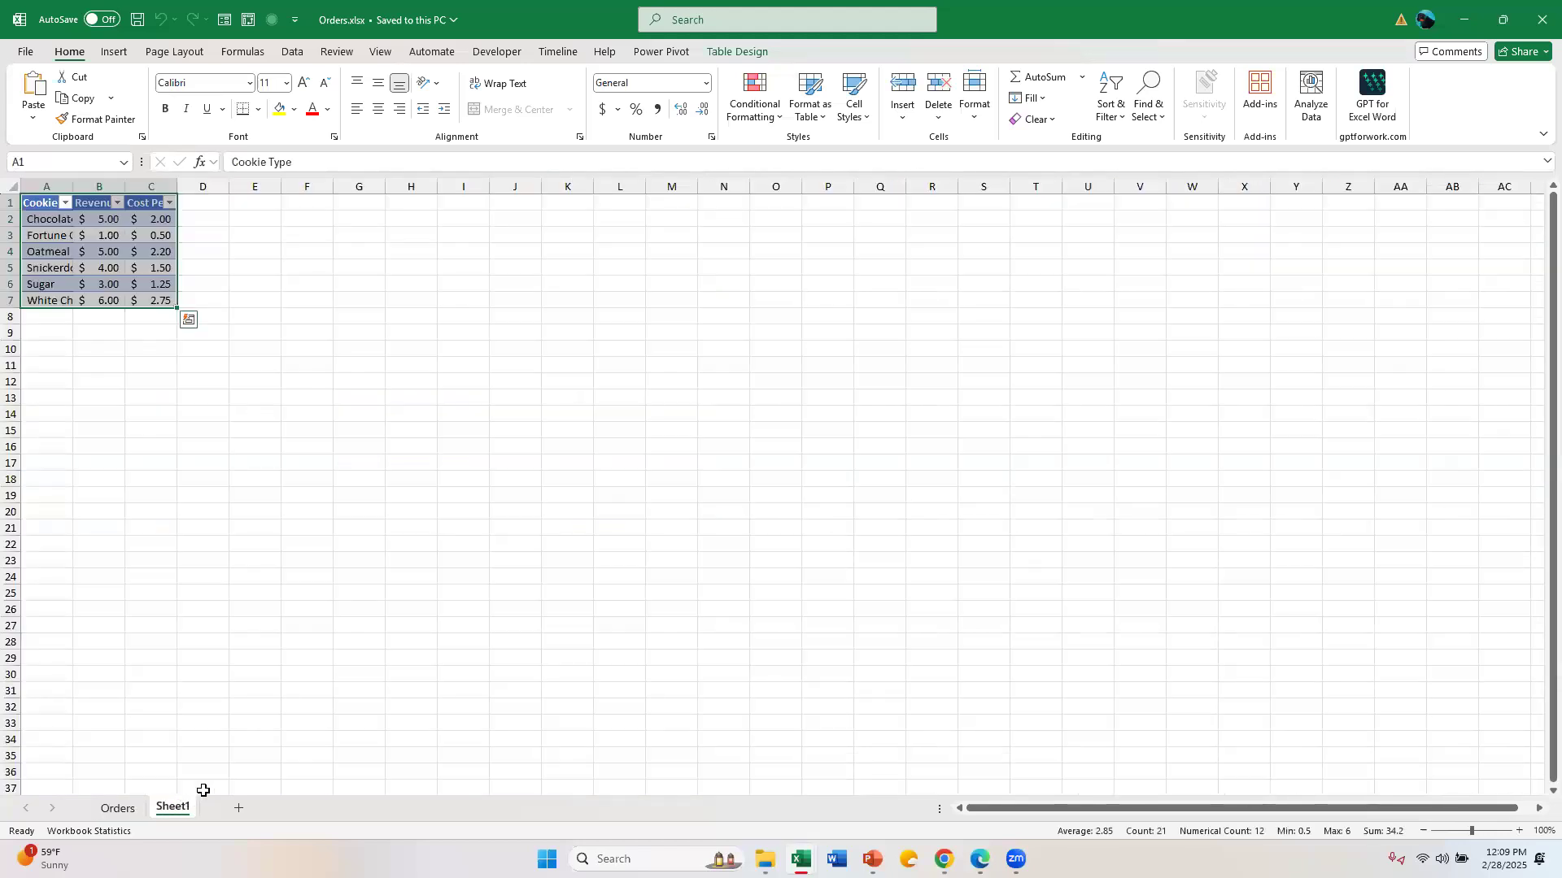
{"action": "left_click", "coordinate": [106, 813]}
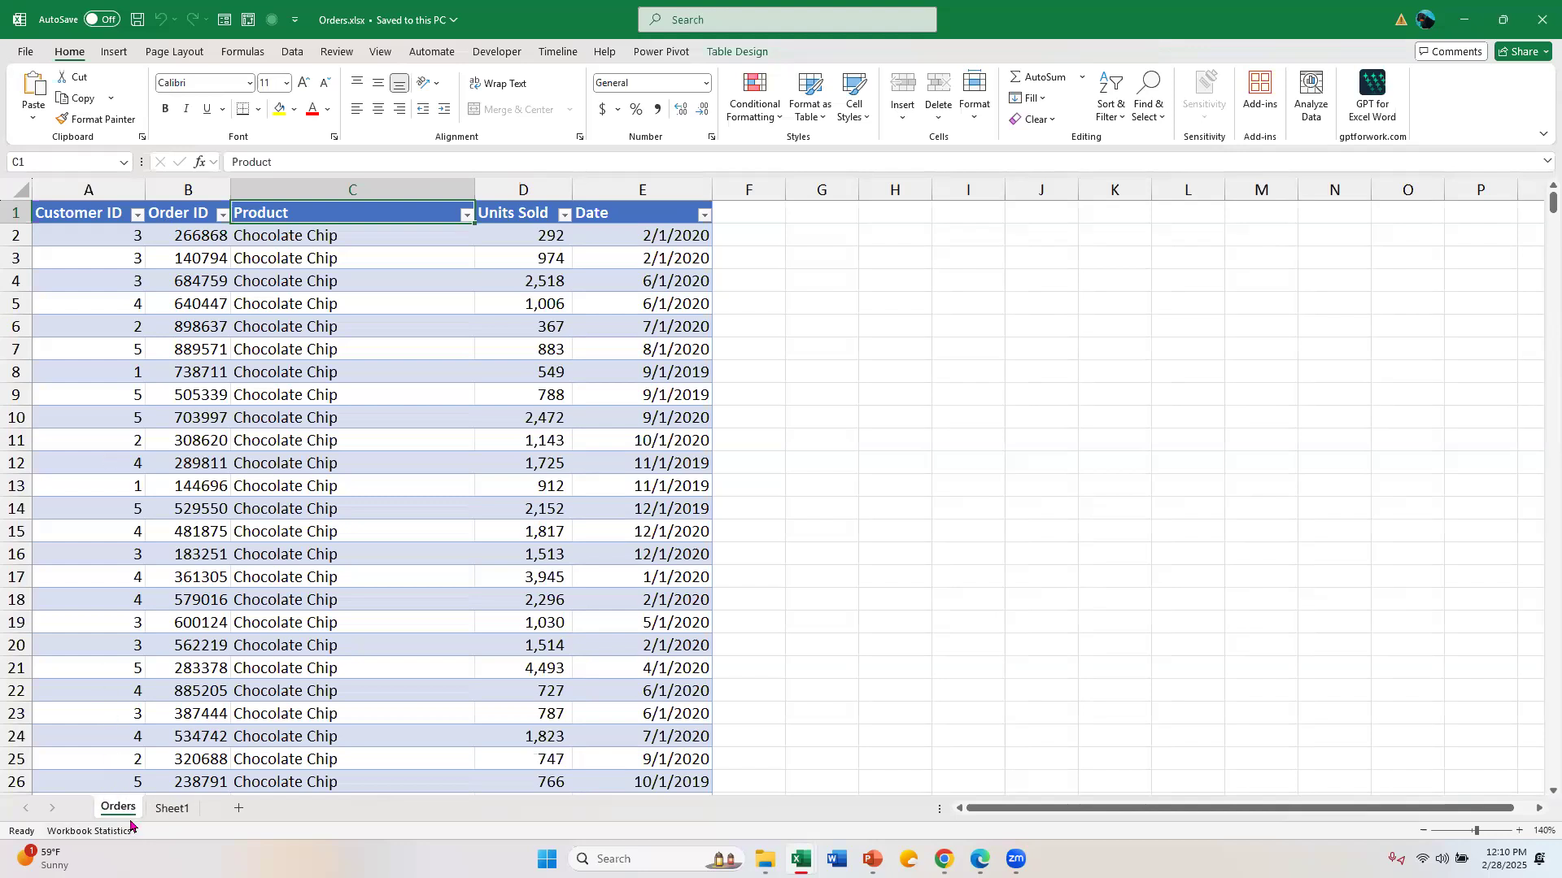
{"action": "left_click", "coordinate": [1529, 25]}
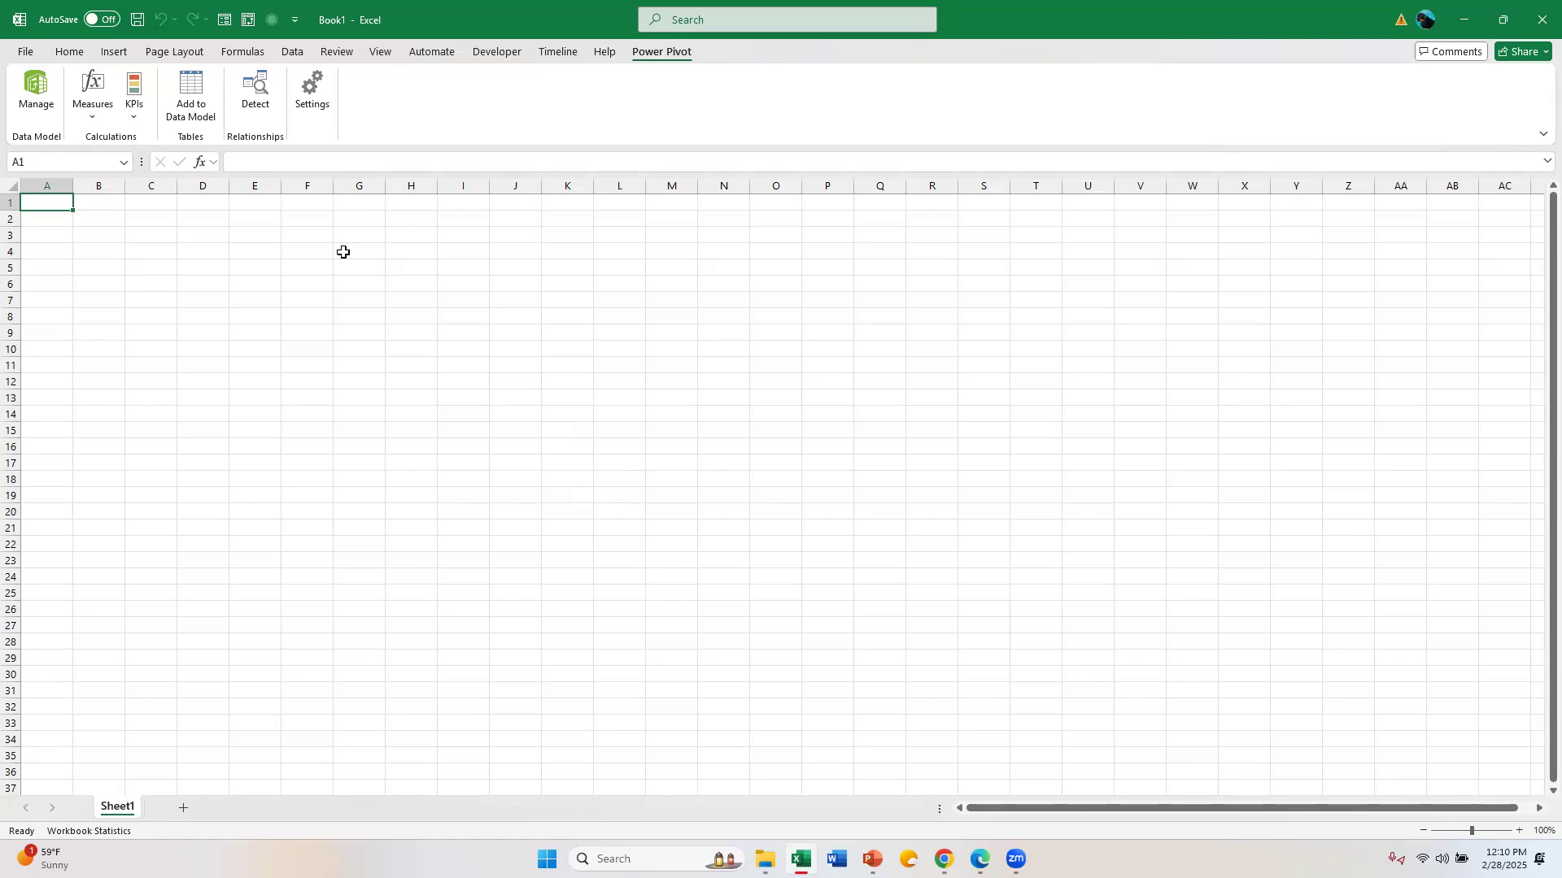
Open the Power Pivot data model window for the blank workbook.
{"action": "left_click", "coordinate": [68, 53]}
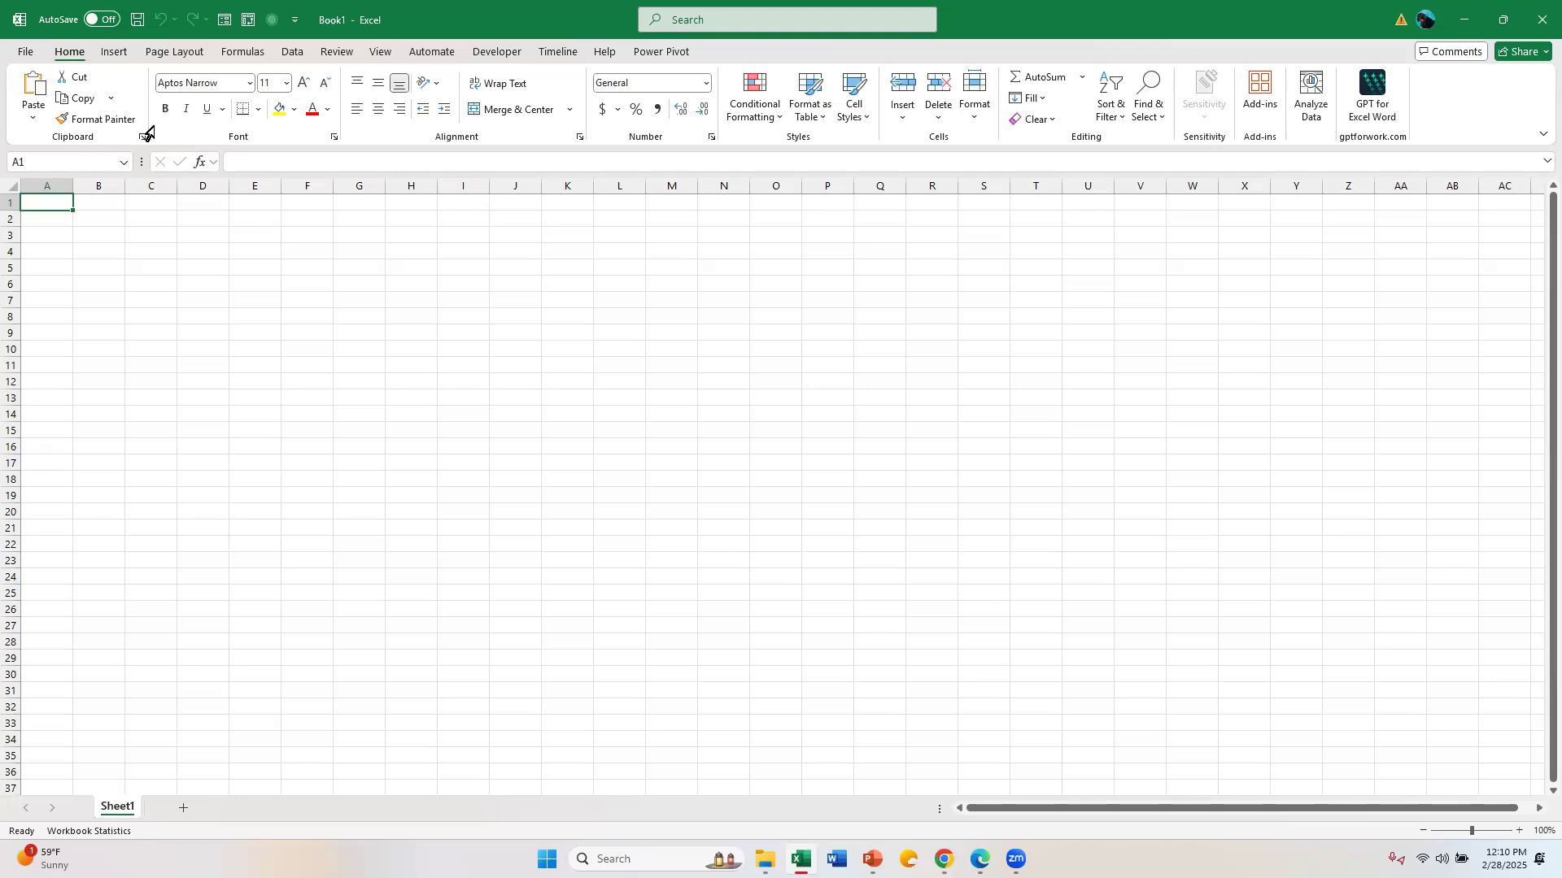
{"action": "left_click", "coordinate": [659, 53]}
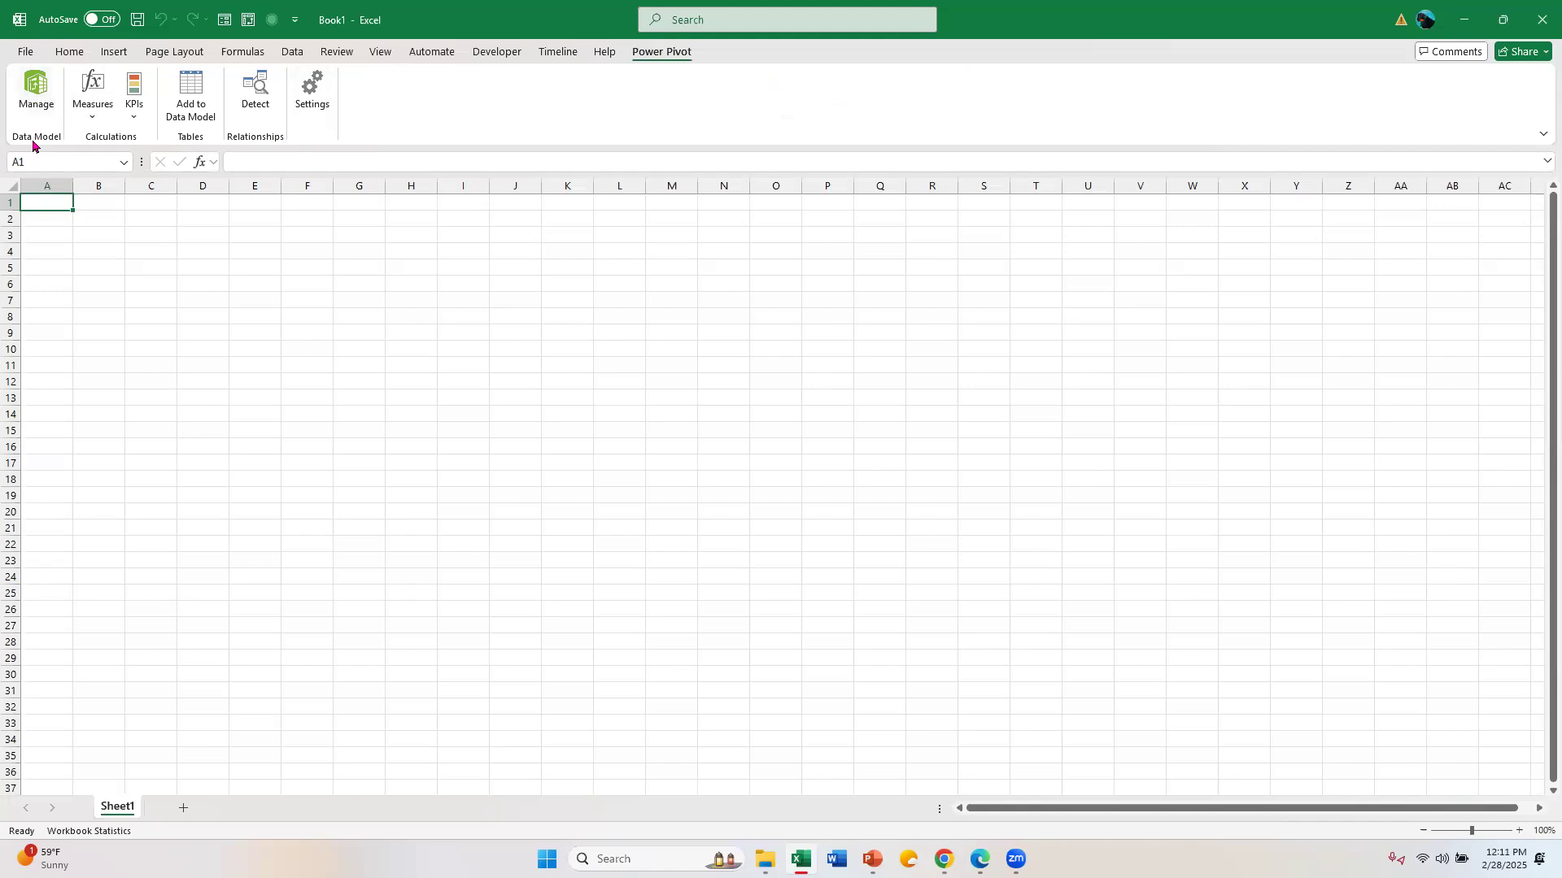
{"action": "left_click", "coordinate": [36, 89]}
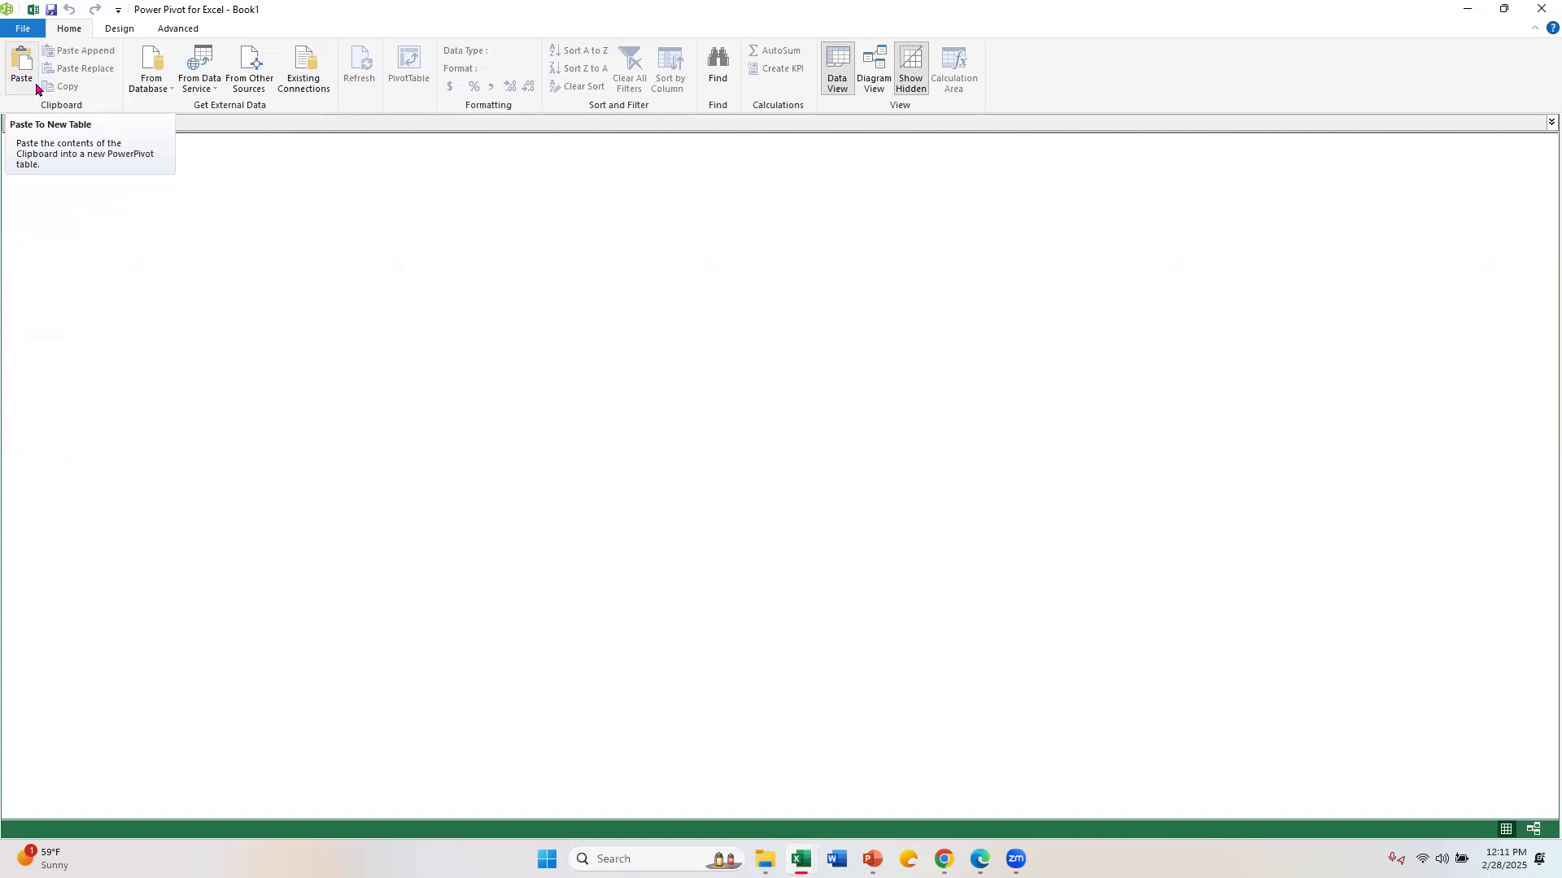
Look over the Power Pivot Design and Advanced commands and the Diagram View, and return to Data View.
{"action": "left_click", "coordinate": [122, 31]}
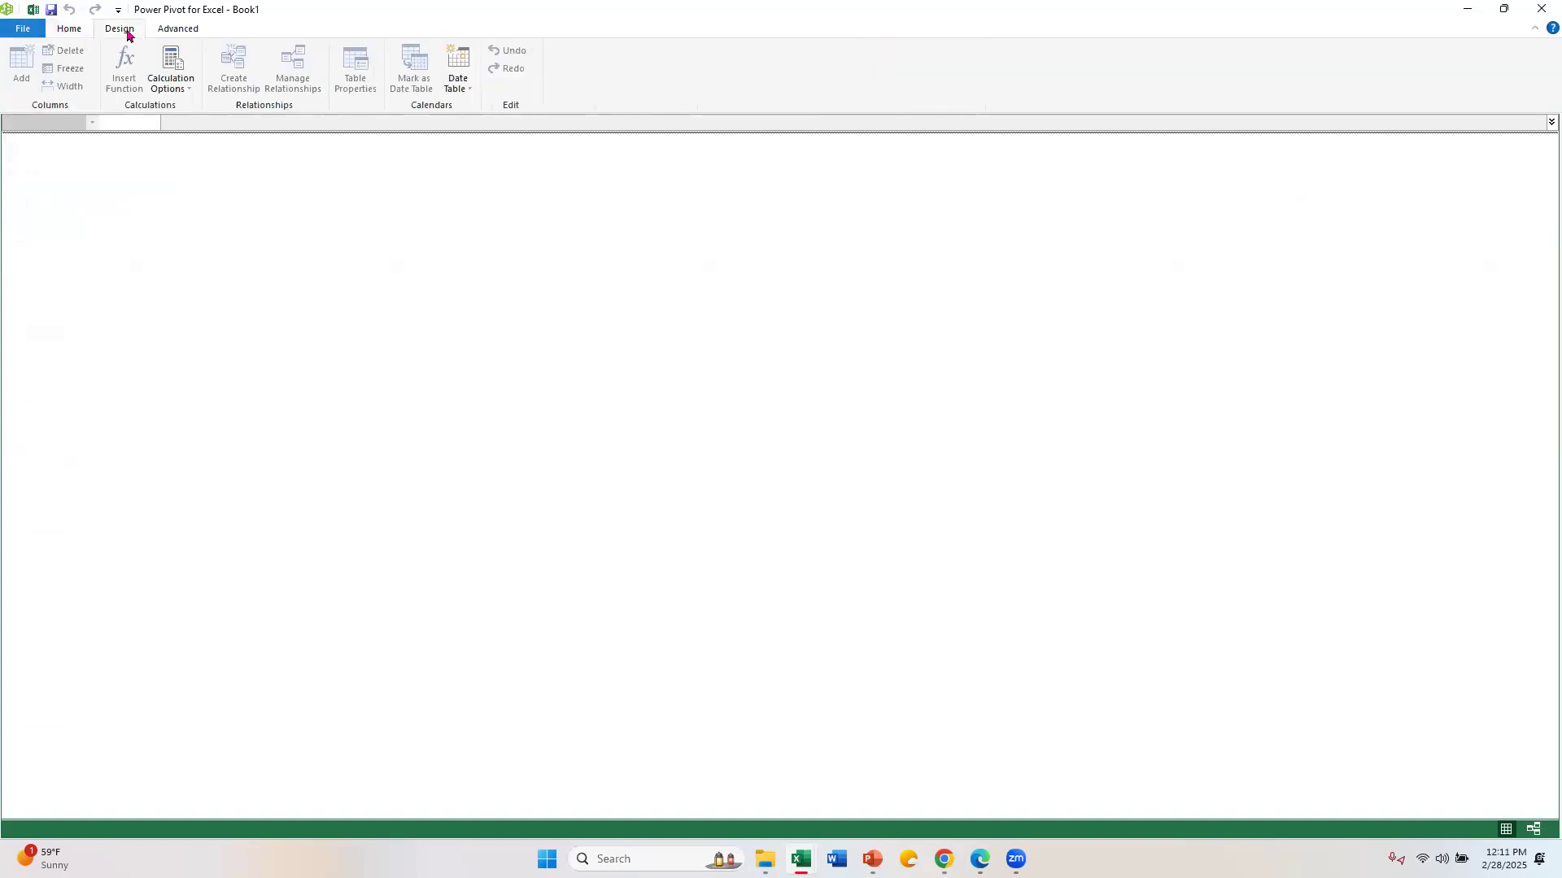
{"action": "left_click", "coordinate": [184, 33]}
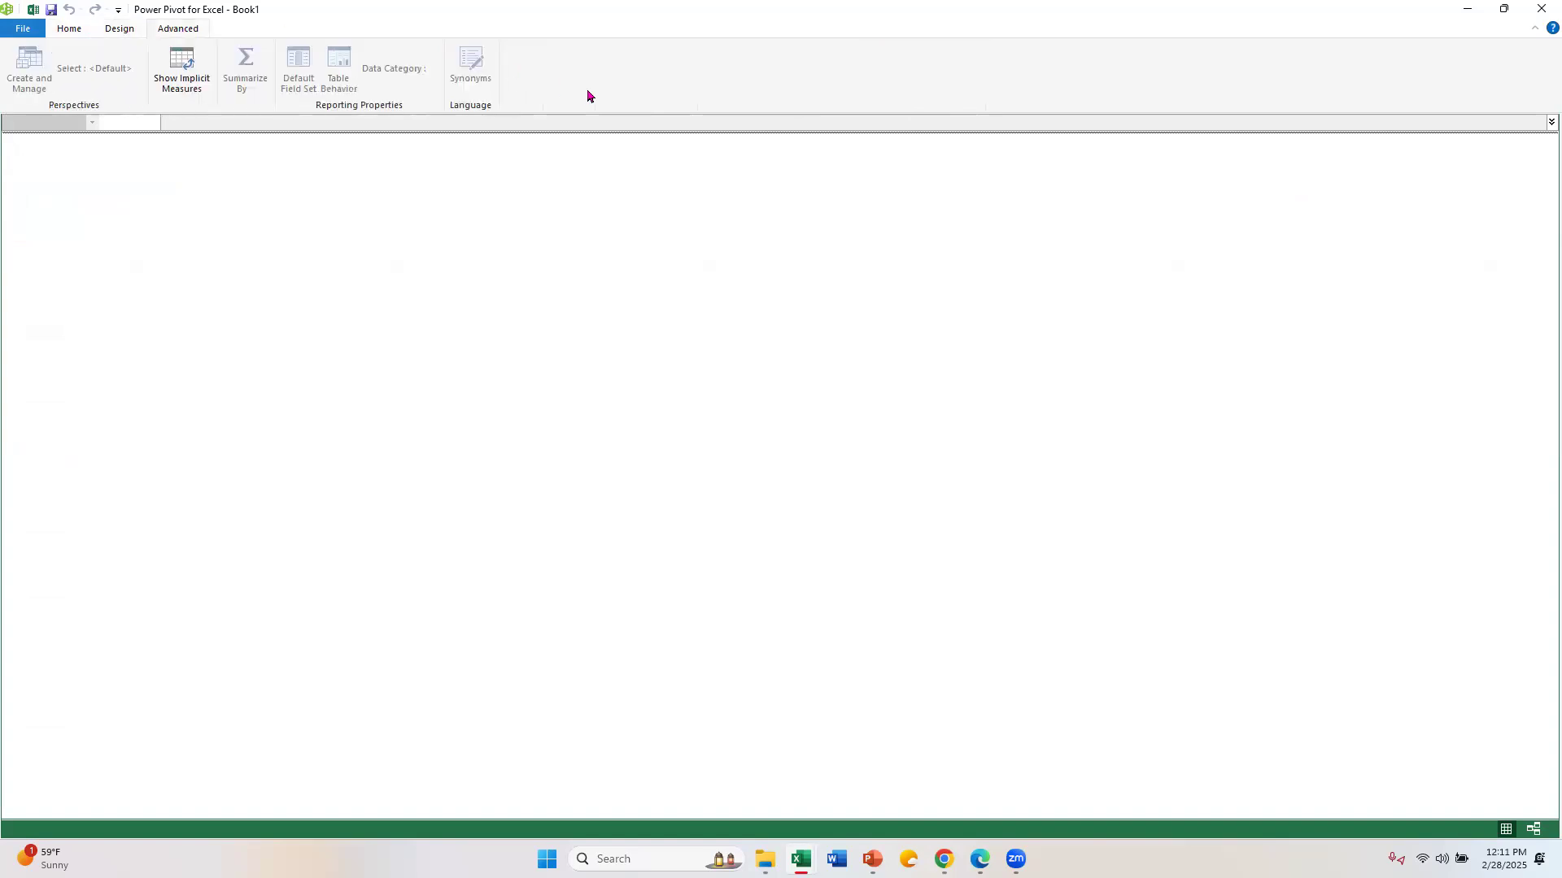
{"action": "left_click", "coordinate": [57, 34]}
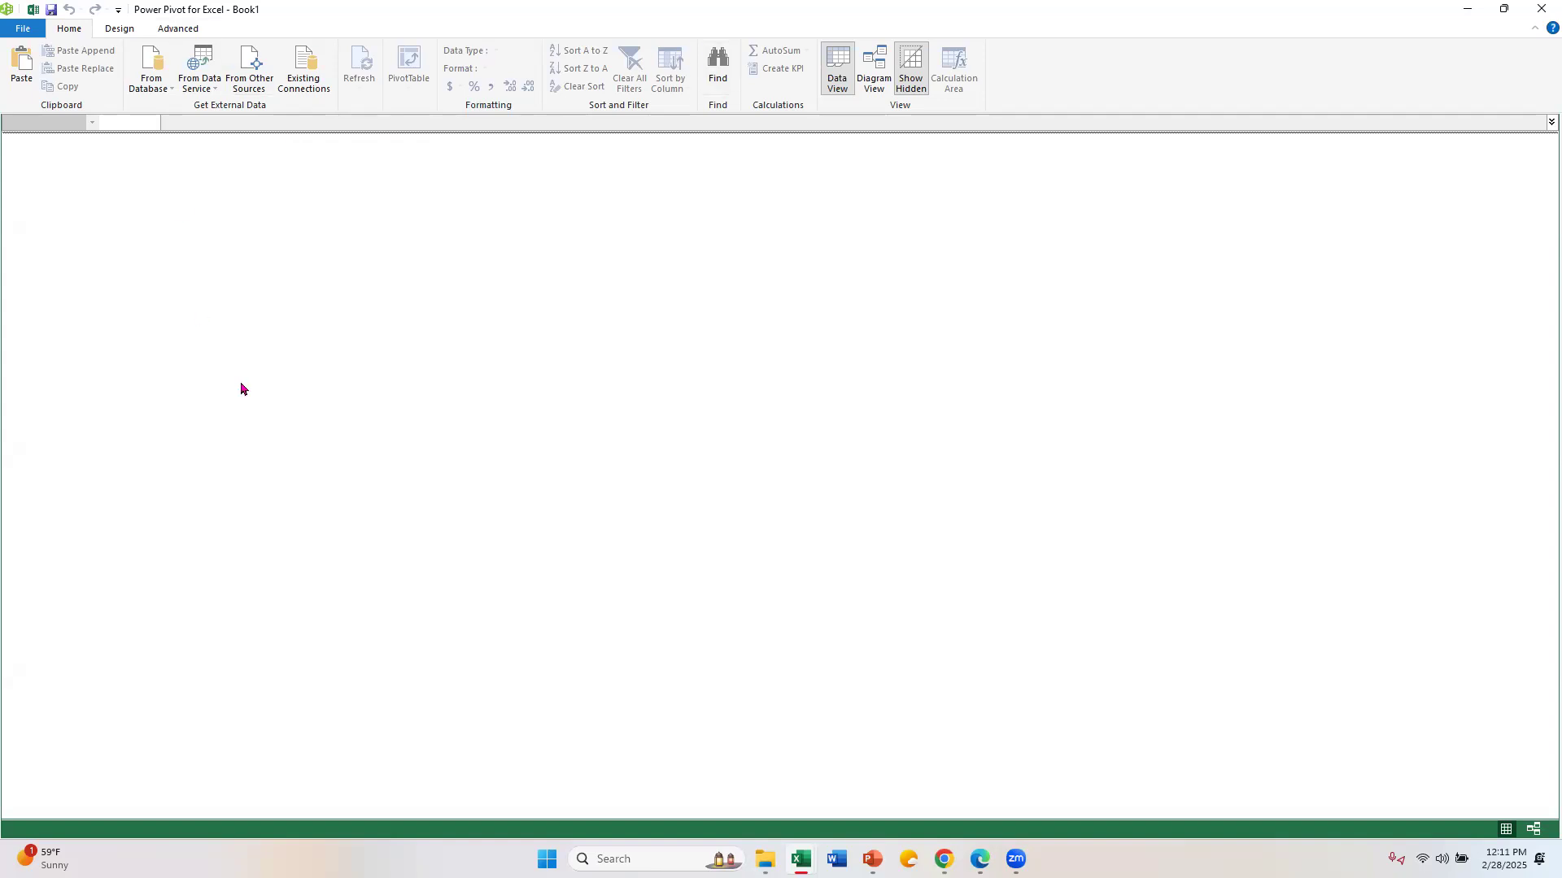
{"action": "left_click", "coordinate": [873, 64]}
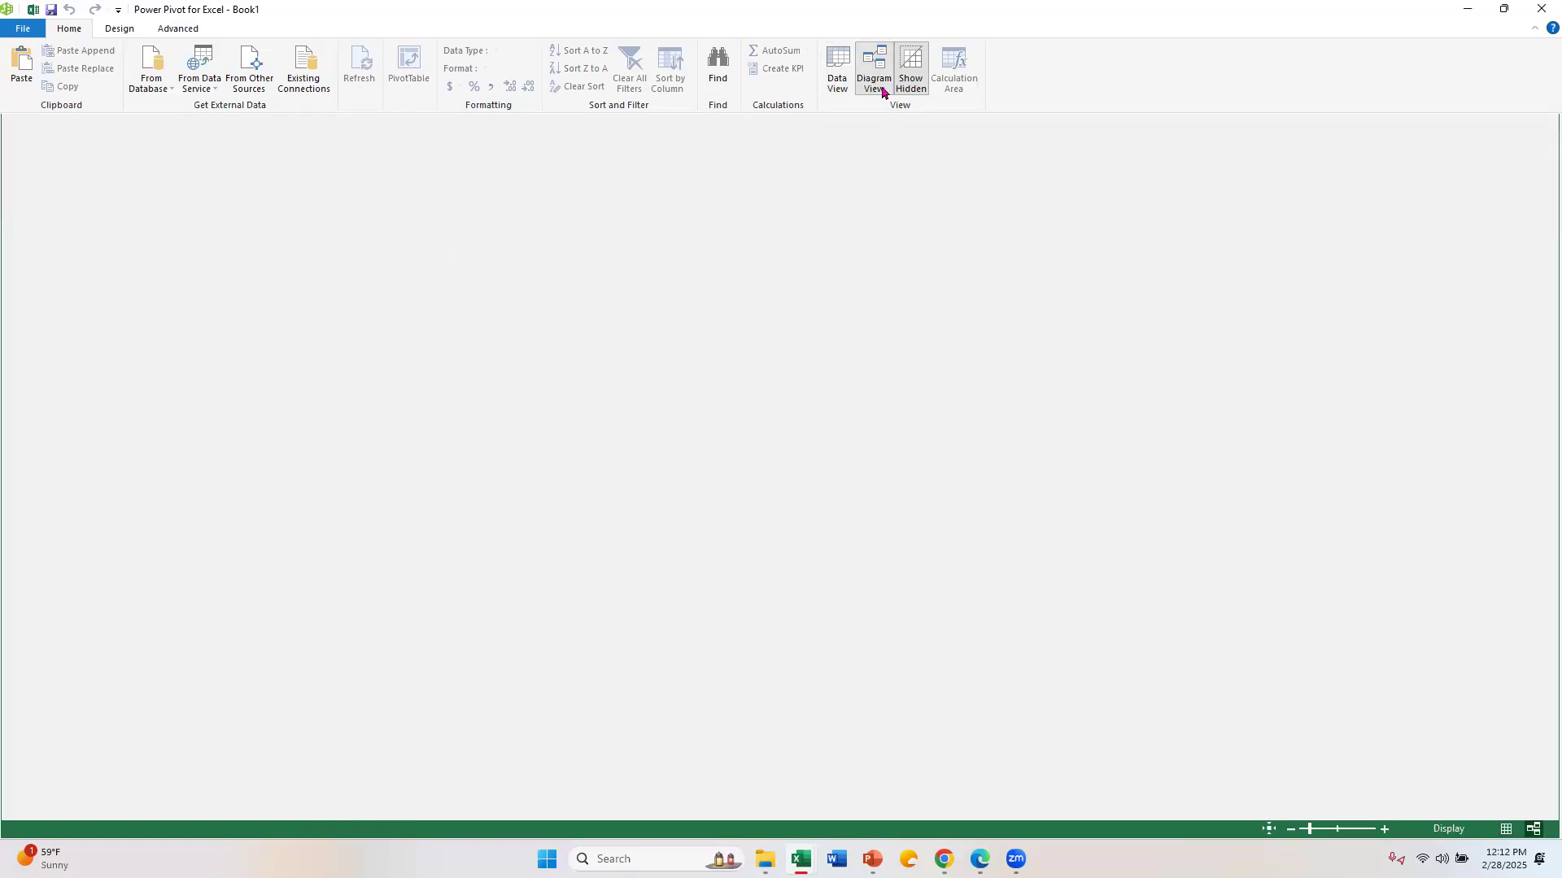
{"action": "left_click", "coordinate": [840, 69]}
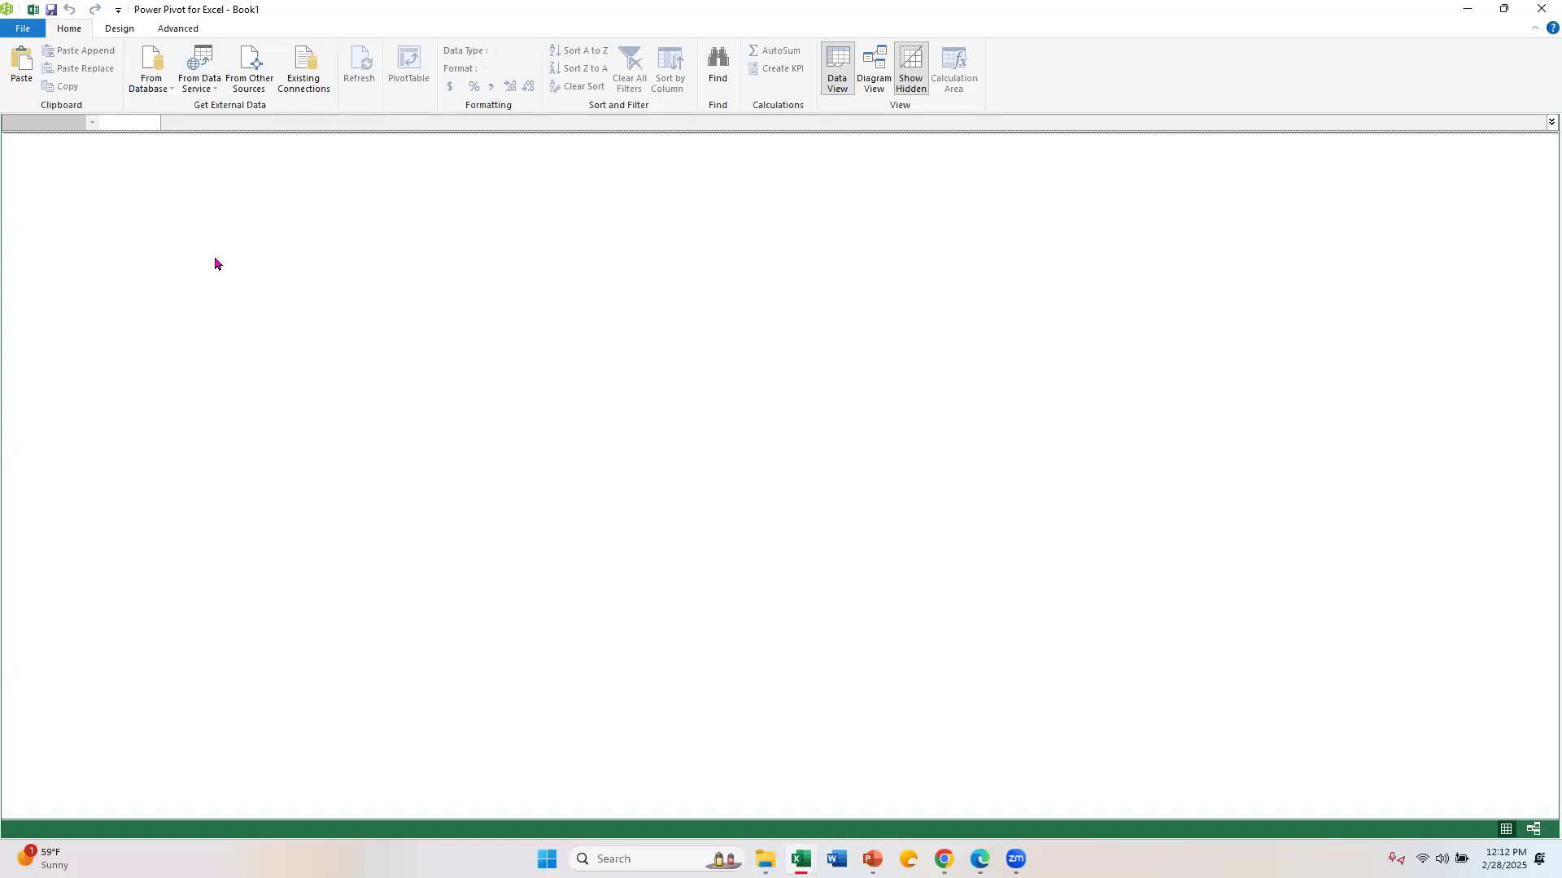
Start a data import from other sources, review the available source types and choose Excel File.
{"action": "left_click", "coordinate": [252, 61]}
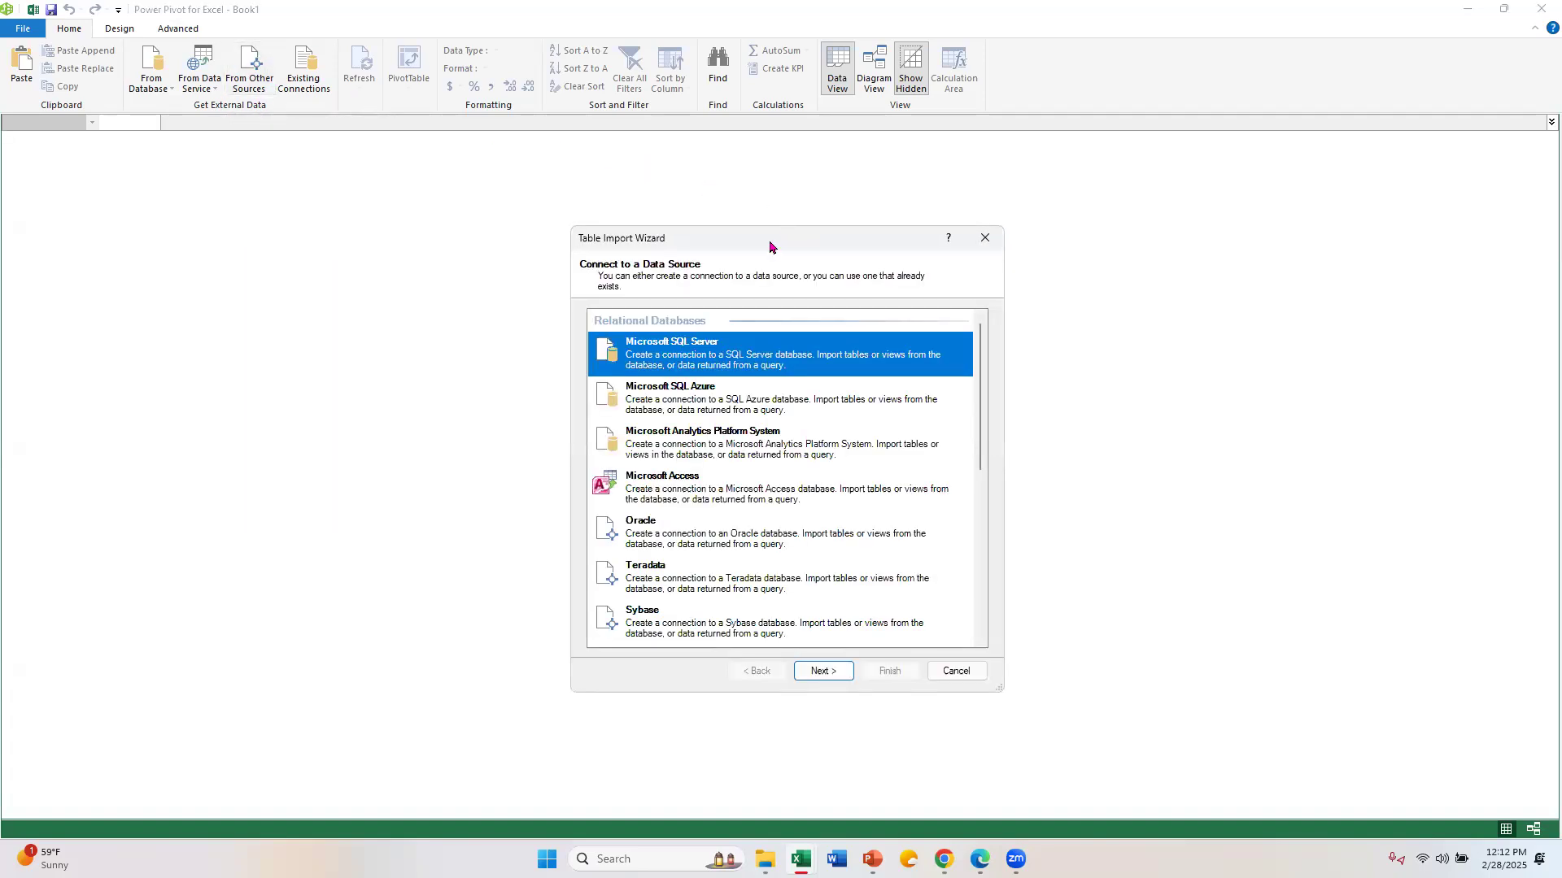
{"action": "left_click_drag", "start_coordinate": [736, 238], "coordinate": [680, 49]}
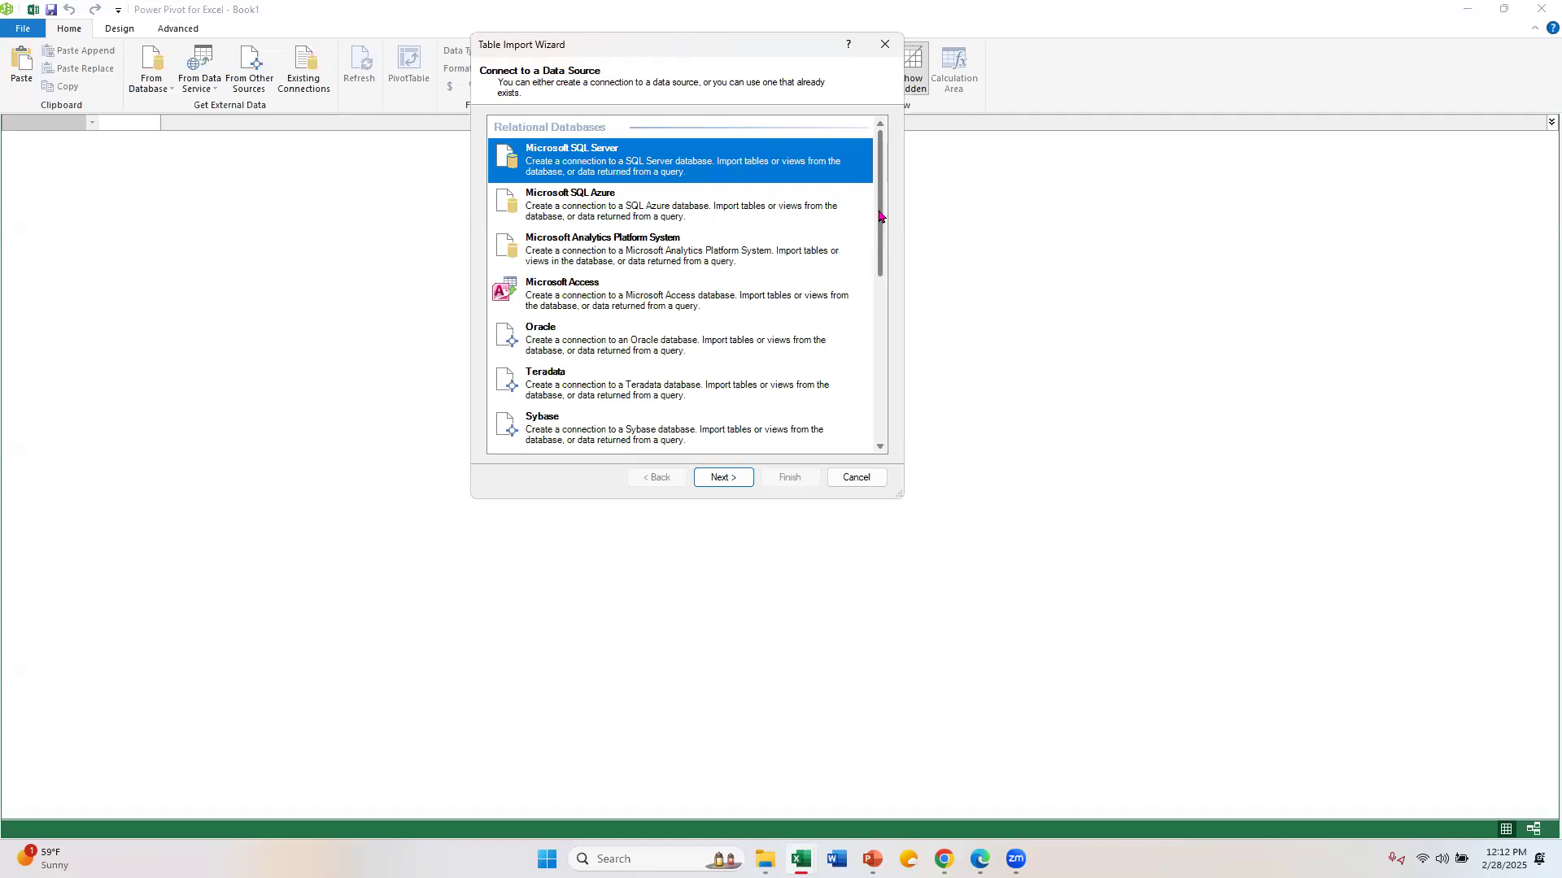
{"action": "scroll", "coordinate": [885, 325], "scroll_direction": "down", "scroll_amount": 3}
{"action": "scroll", "coordinate": [887, 349], "scroll_direction": "down", "scroll_amount": 5}
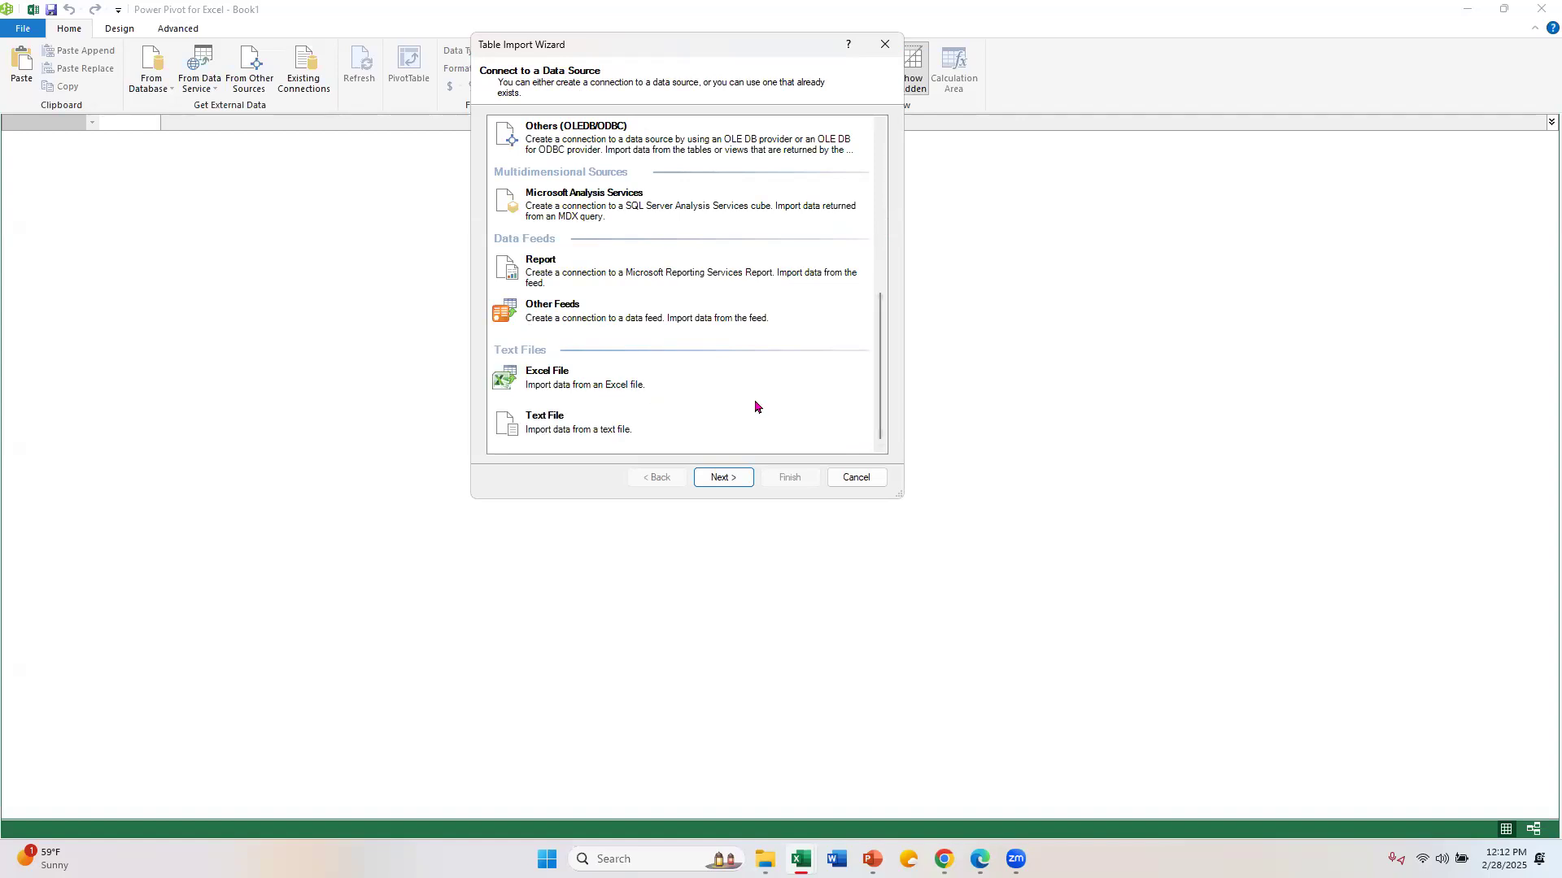
{"action": "left_click", "coordinate": [559, 383]}
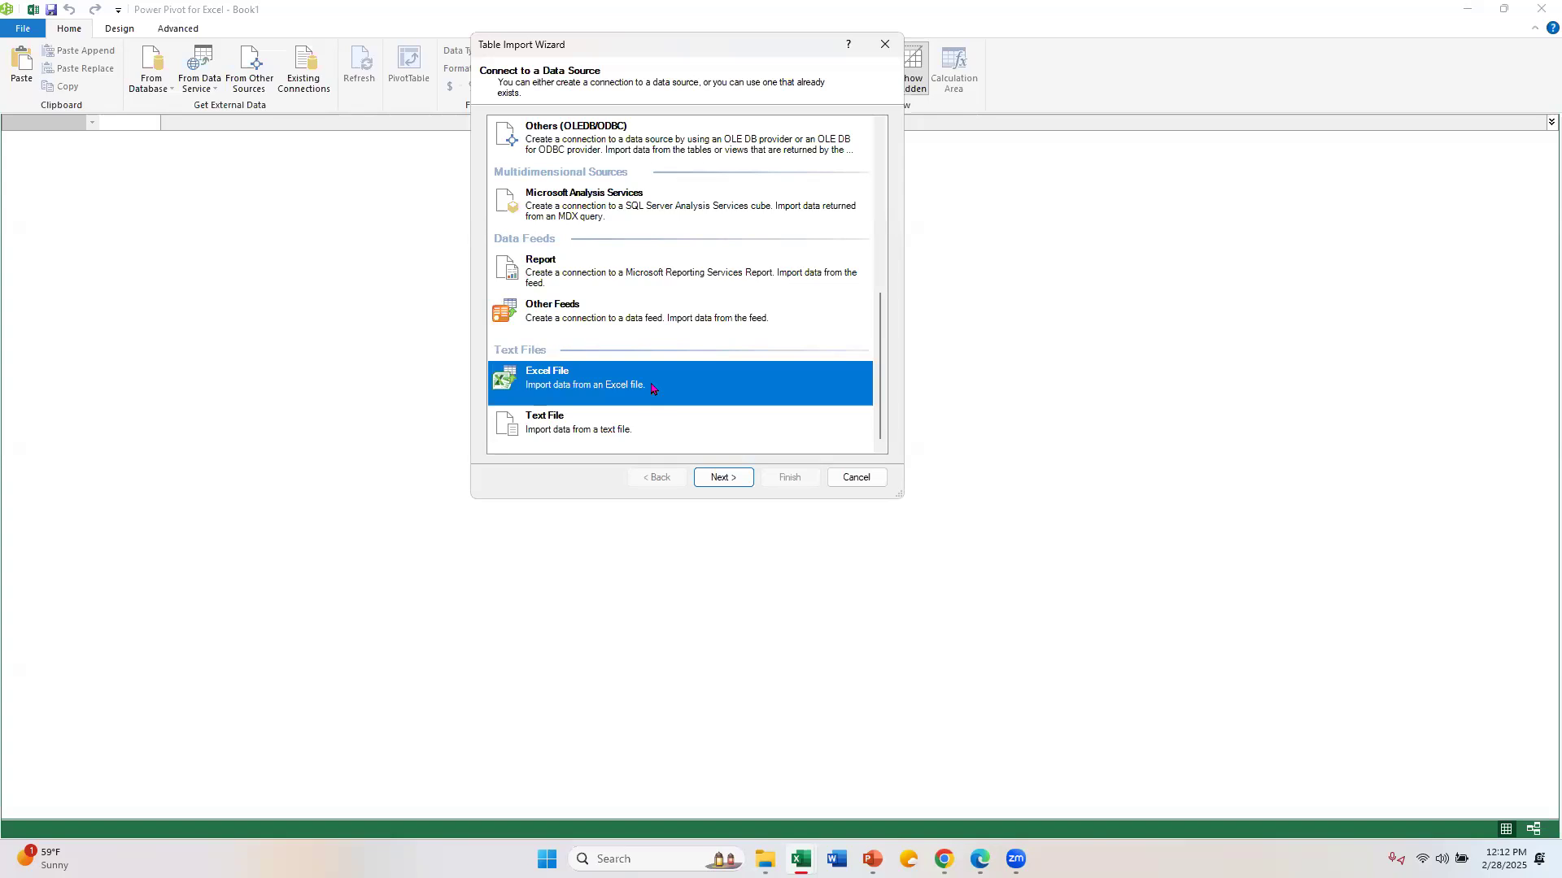
{"action": "scroll", "coordinate": [687, 333], "scroll_direction": "up", "scroll_amount": 5}
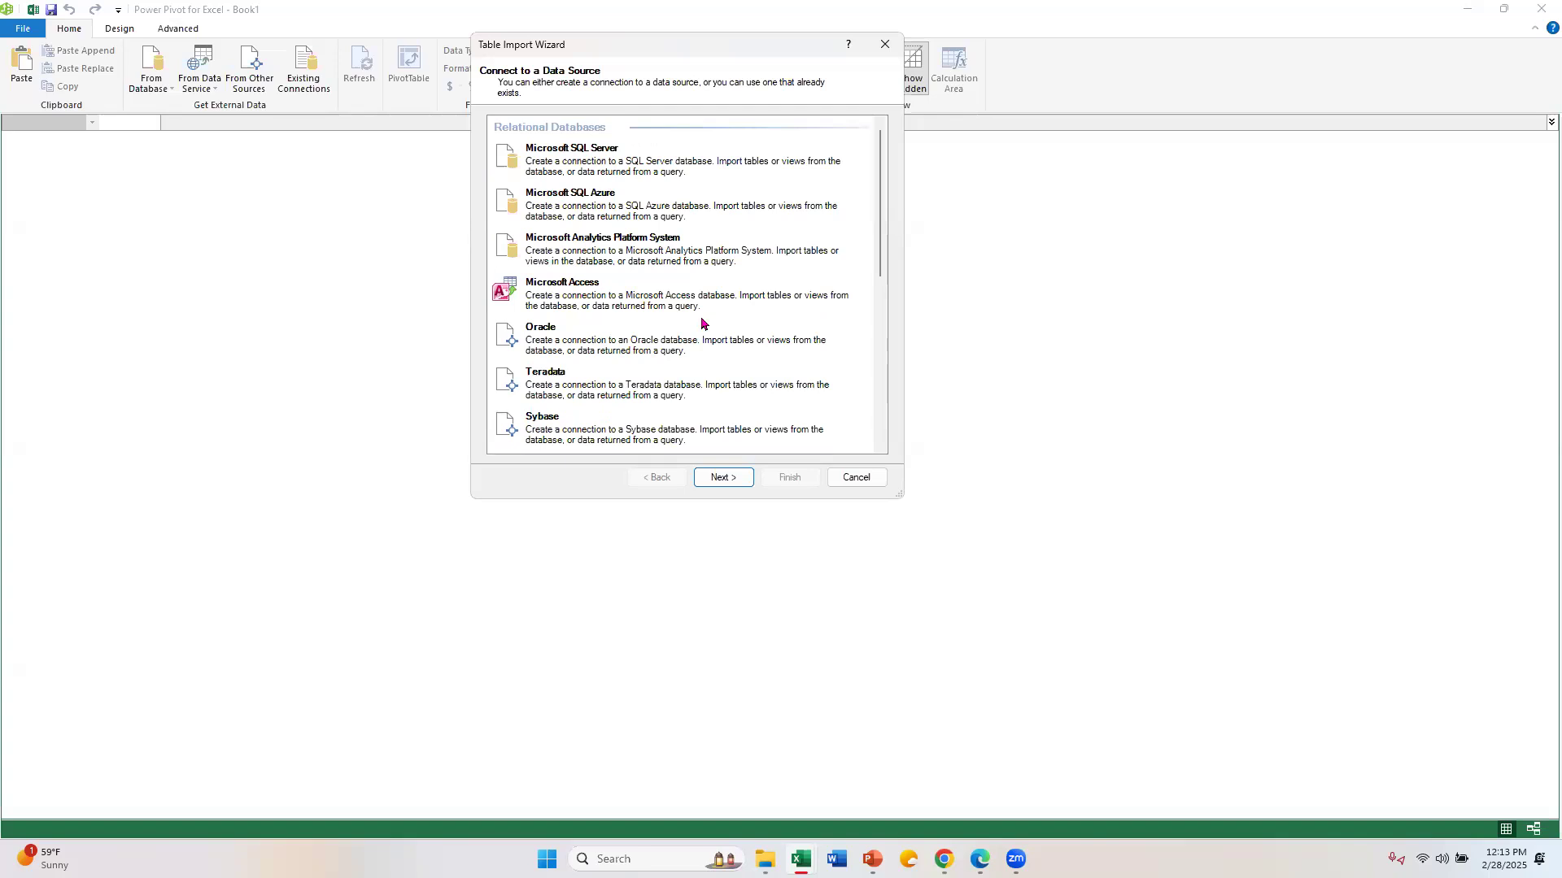
{"action": "scroll", "coordinate": [701, 323], "scroll_direction": "down", "scroll_amount": 5}
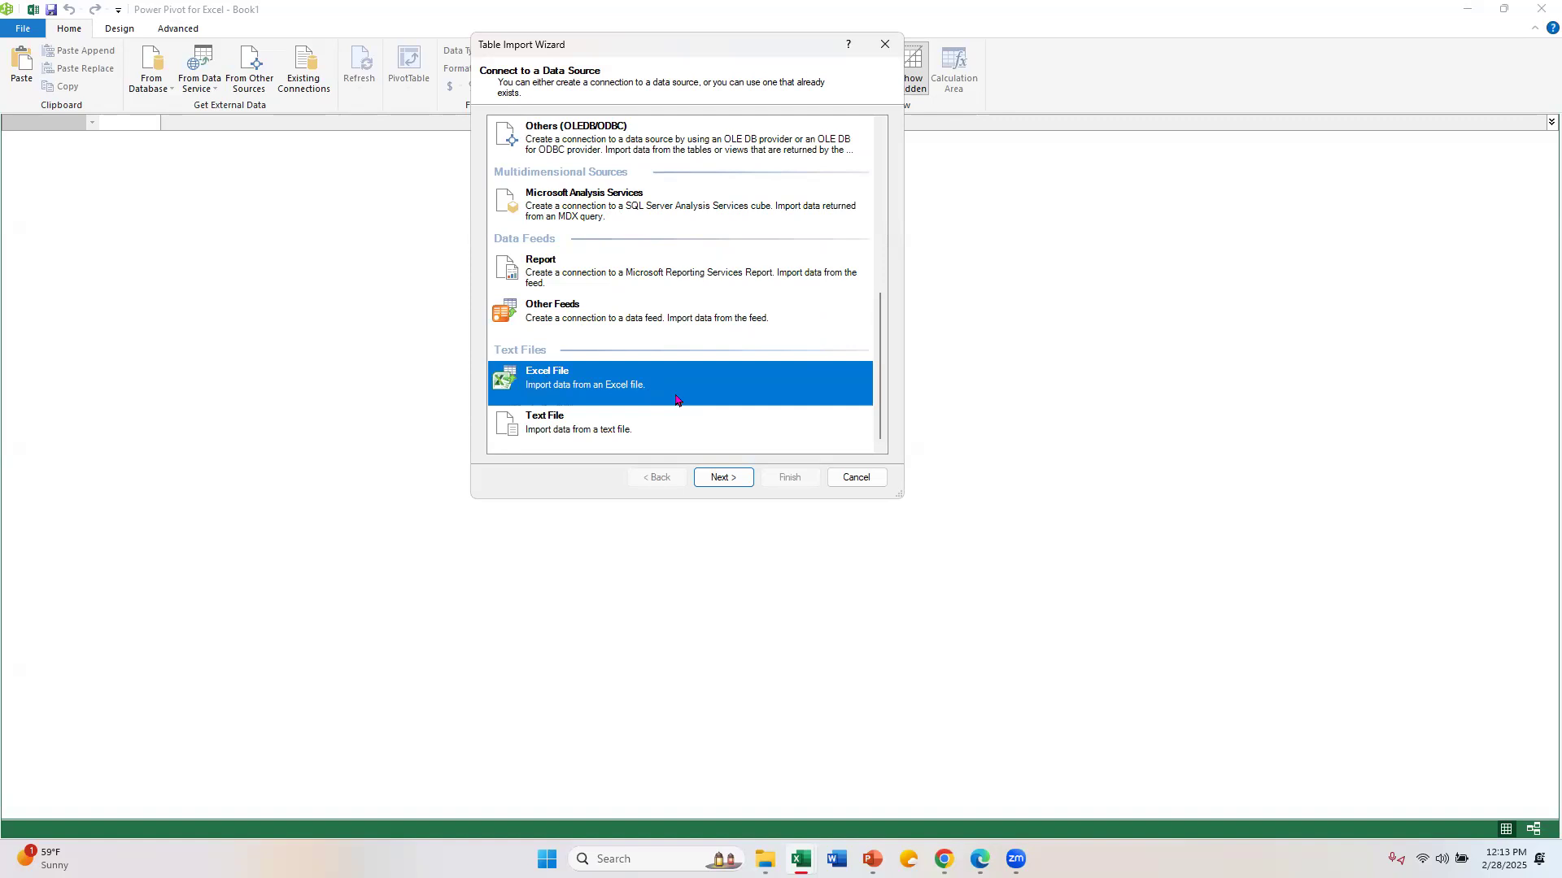
{"action": "left_click", "coordinate": [723, 477]}
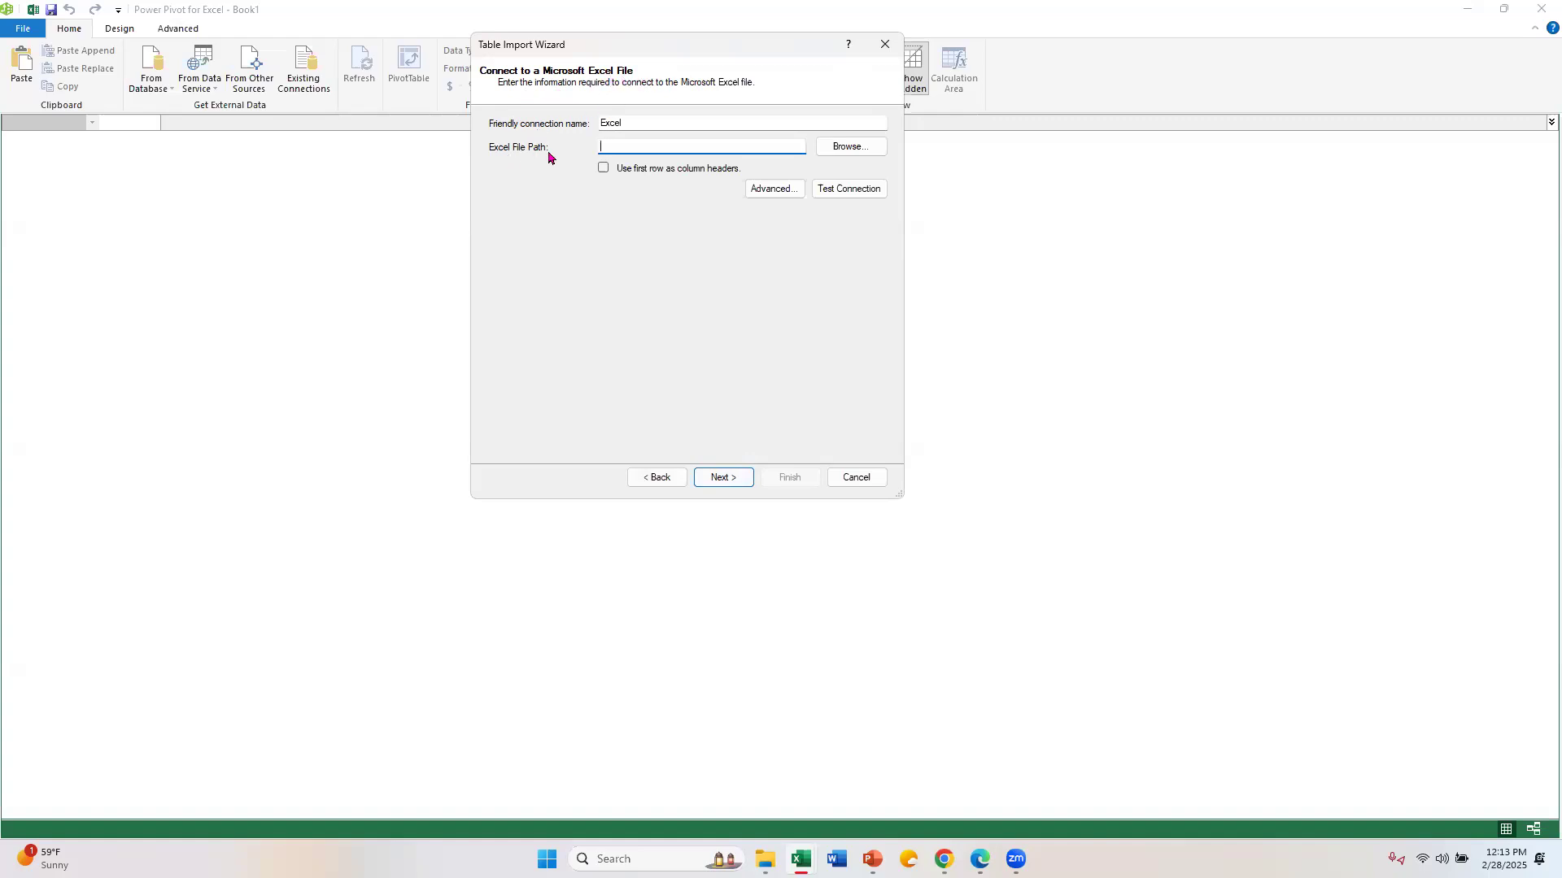
Connect the import to Customers.xlsx in the PowerPivot folder, using its first row as column headers.
{"action": "left_click", "coordinate": [846, 149]}
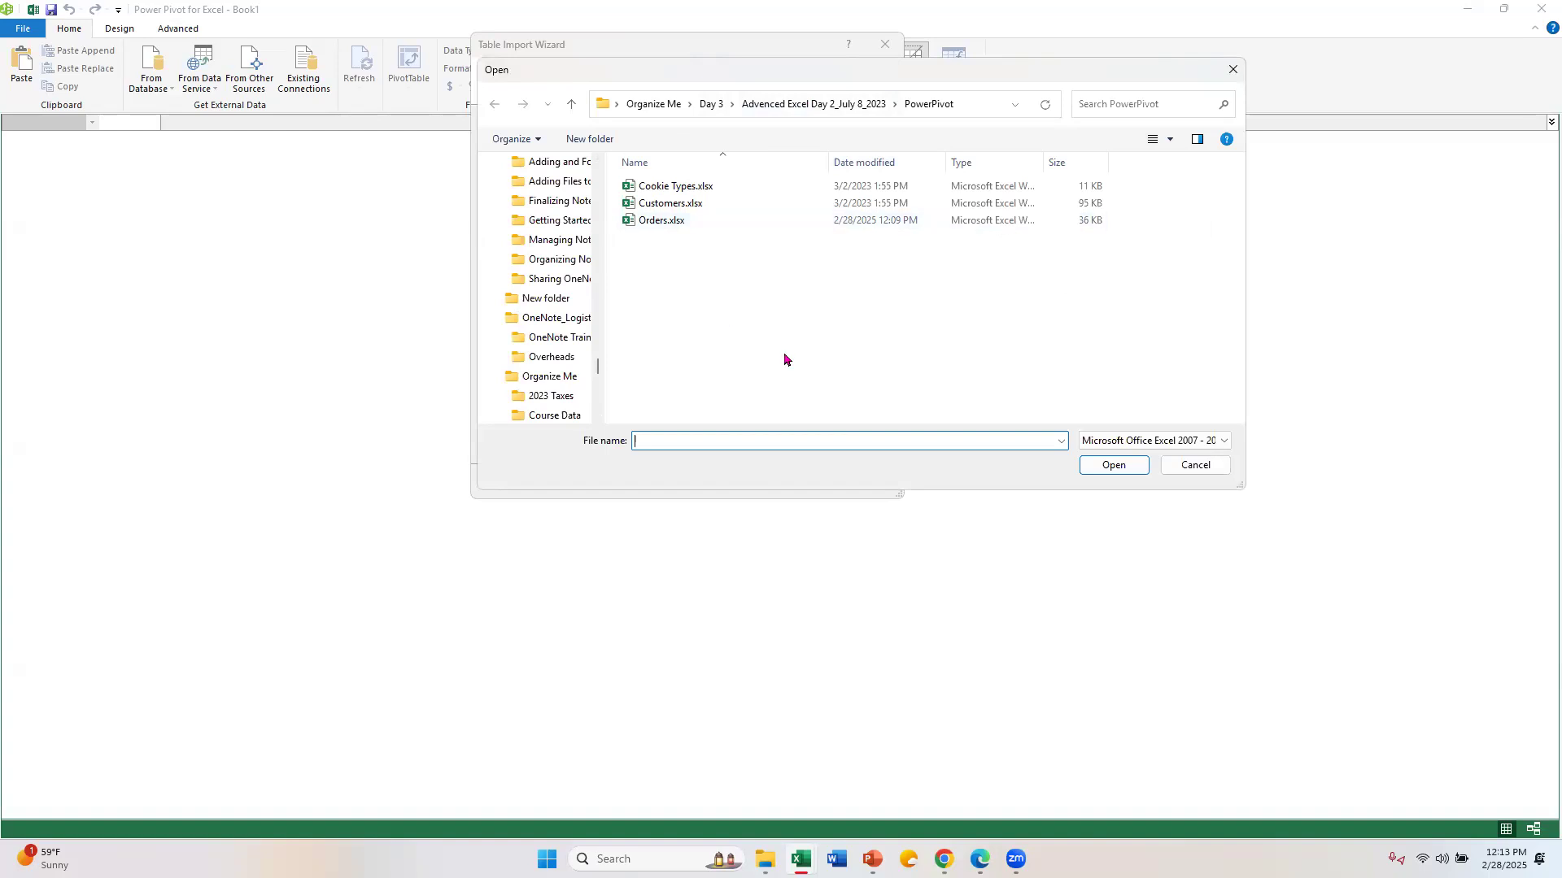
{"action": "left_click", "coordinate": [671, 209]}
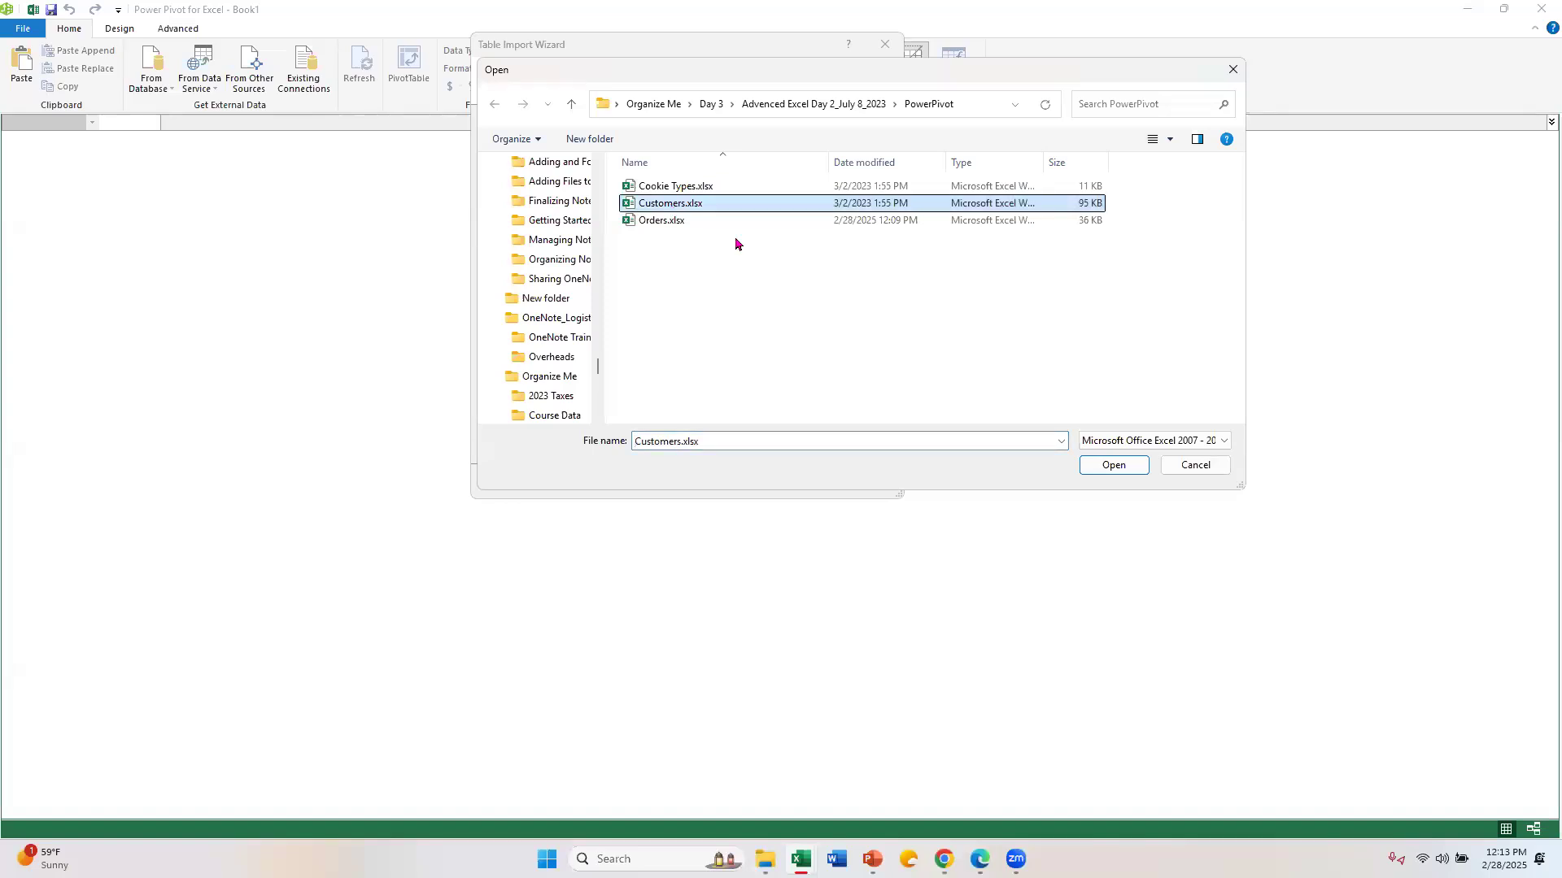
{"action": "left_click", "coordinate": [1107, 467]}
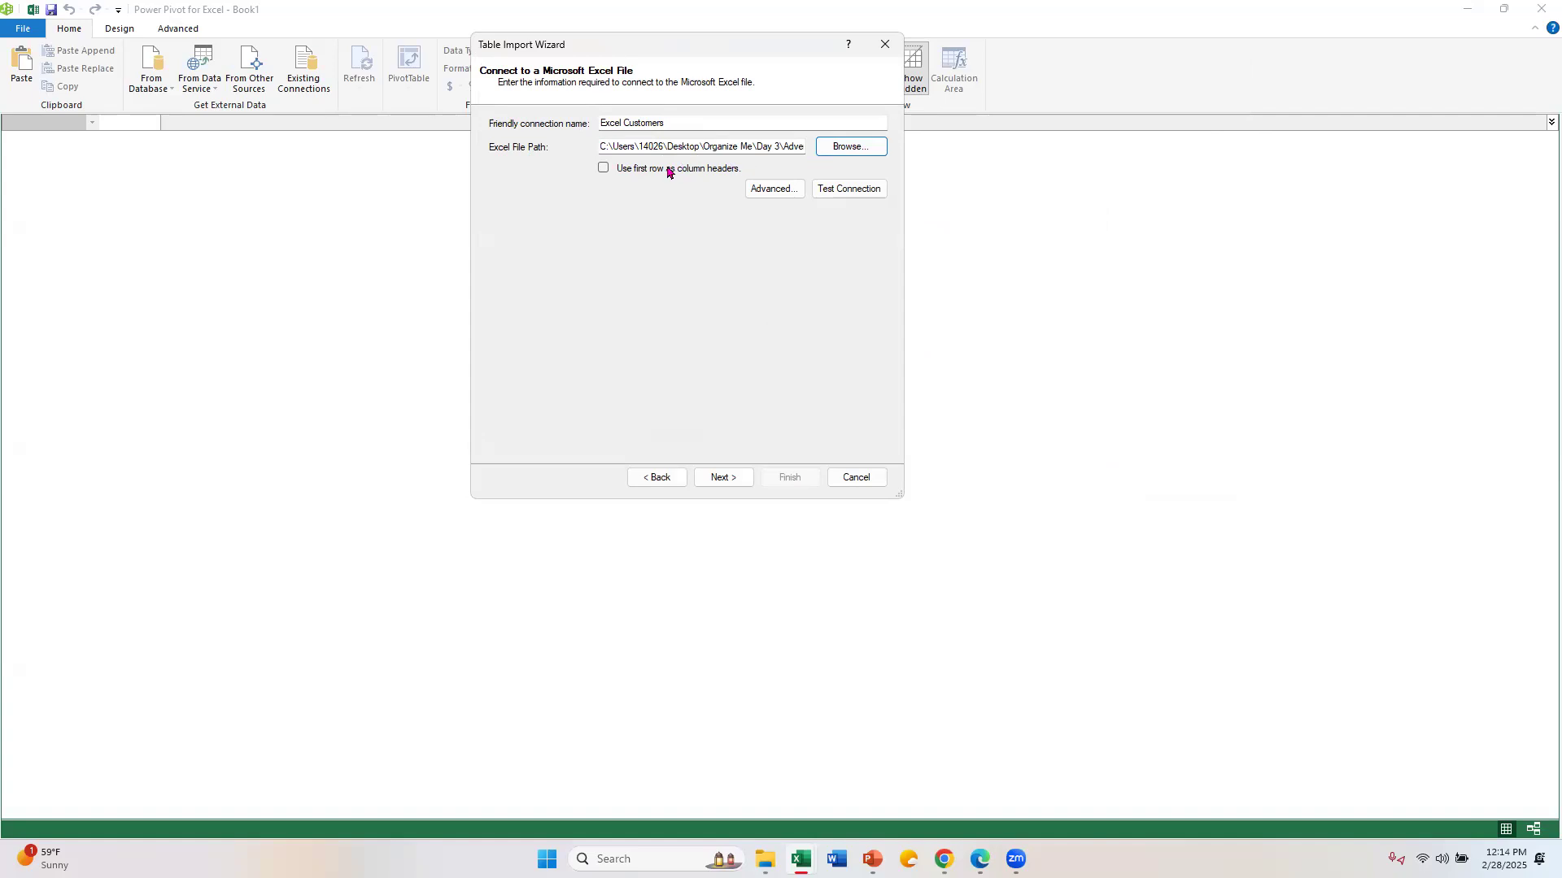
{"action": "left_click", "coordinate": [603, 168]}
{"action": "left_click", "coordinate": [723, 479]}
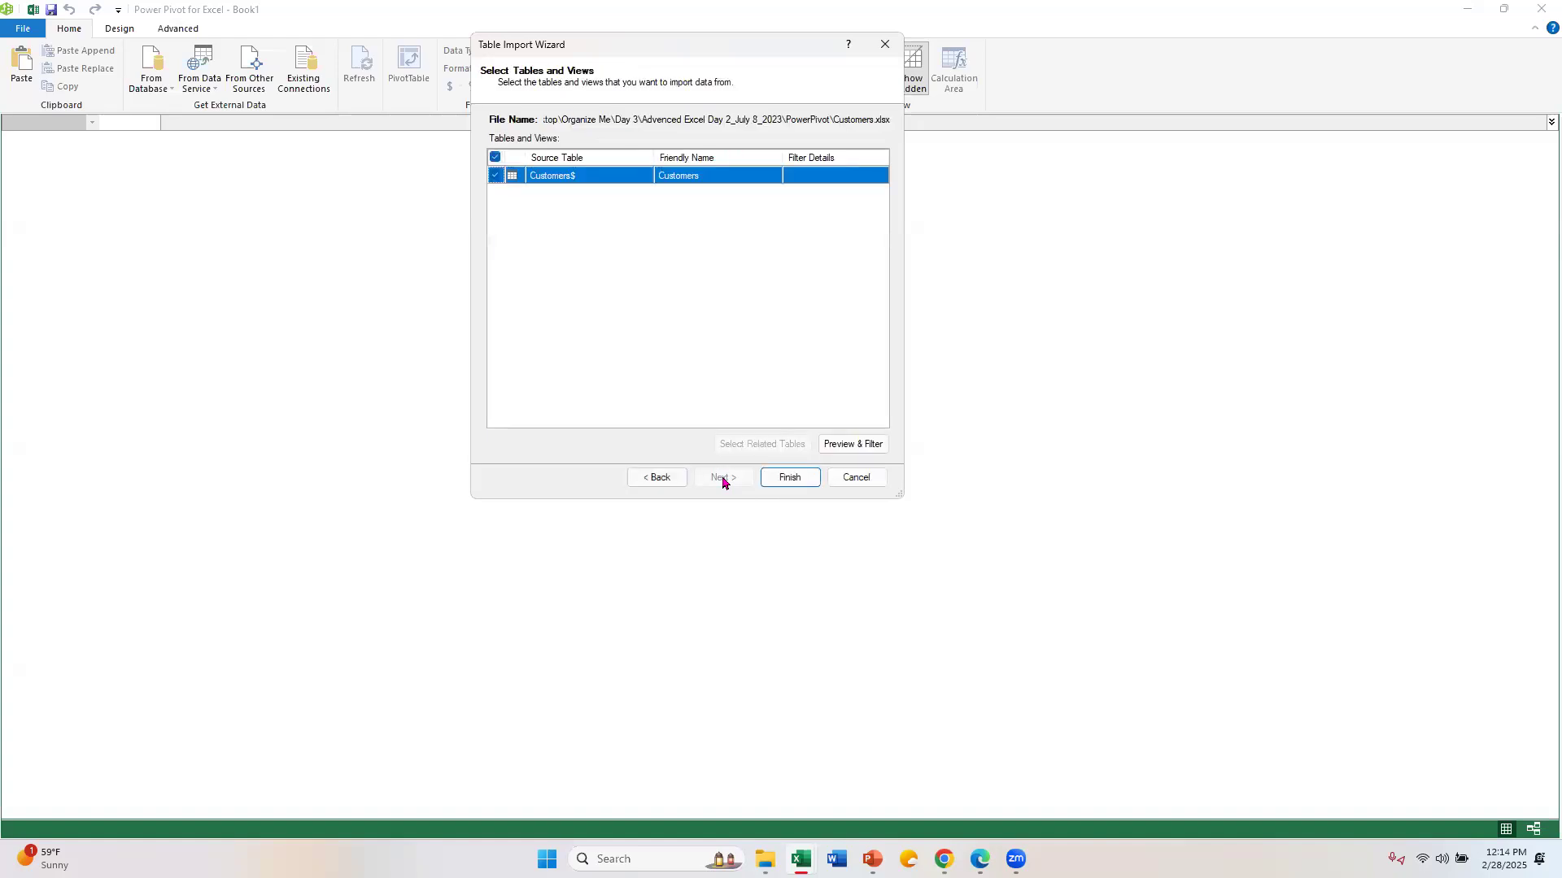
Preview the Customers$ table and import it with all its columns into the data model.
{"action": "left_click", "coordinate": [844, 449]}
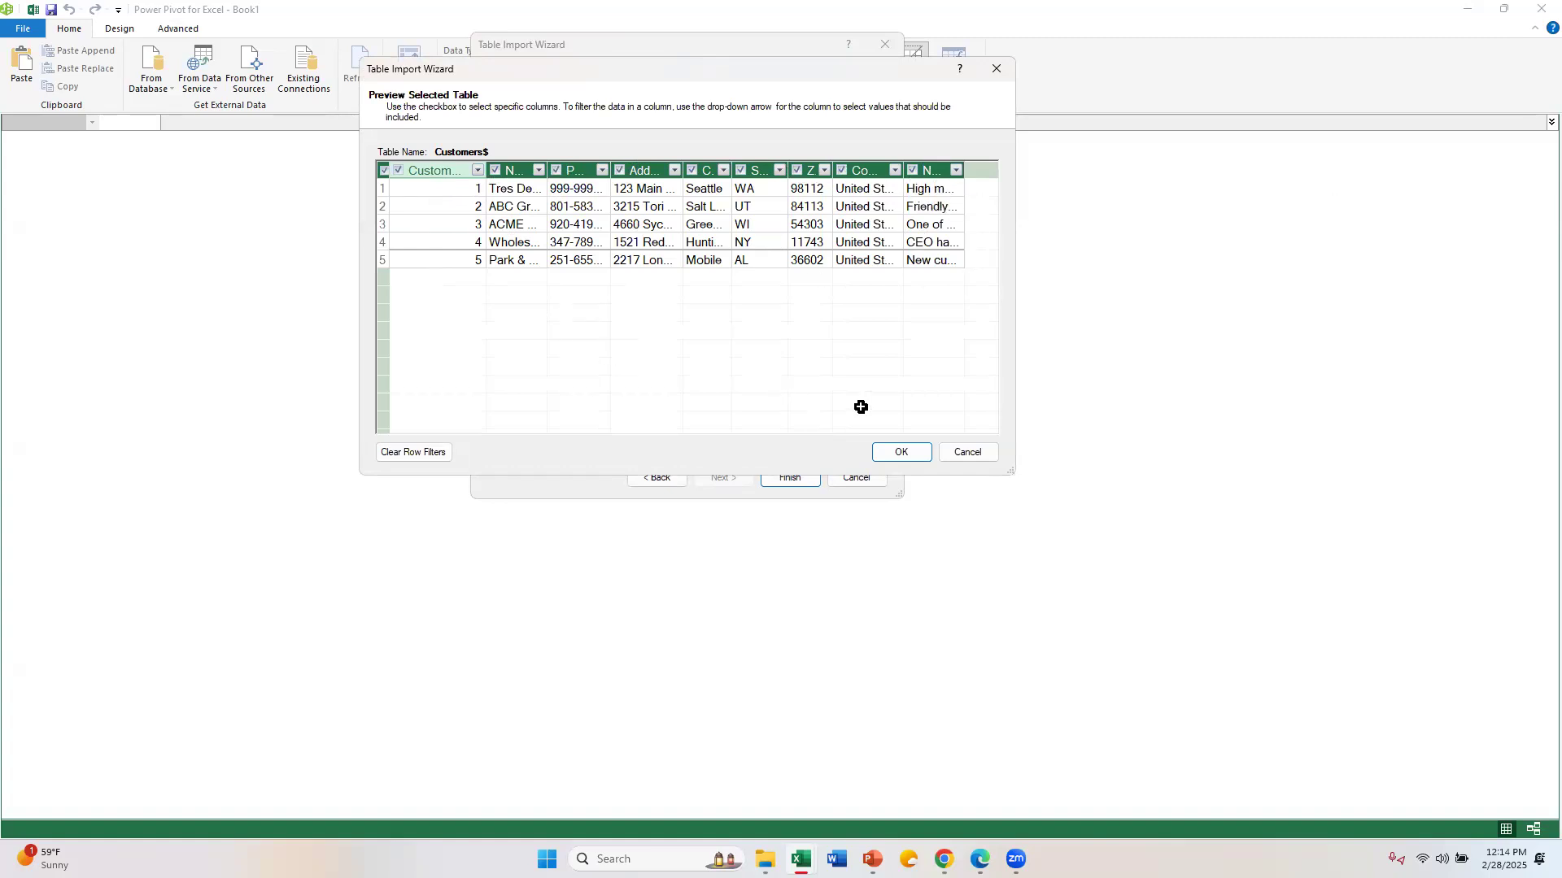
{"action": "left_click", "coordinate": [920, 456]}
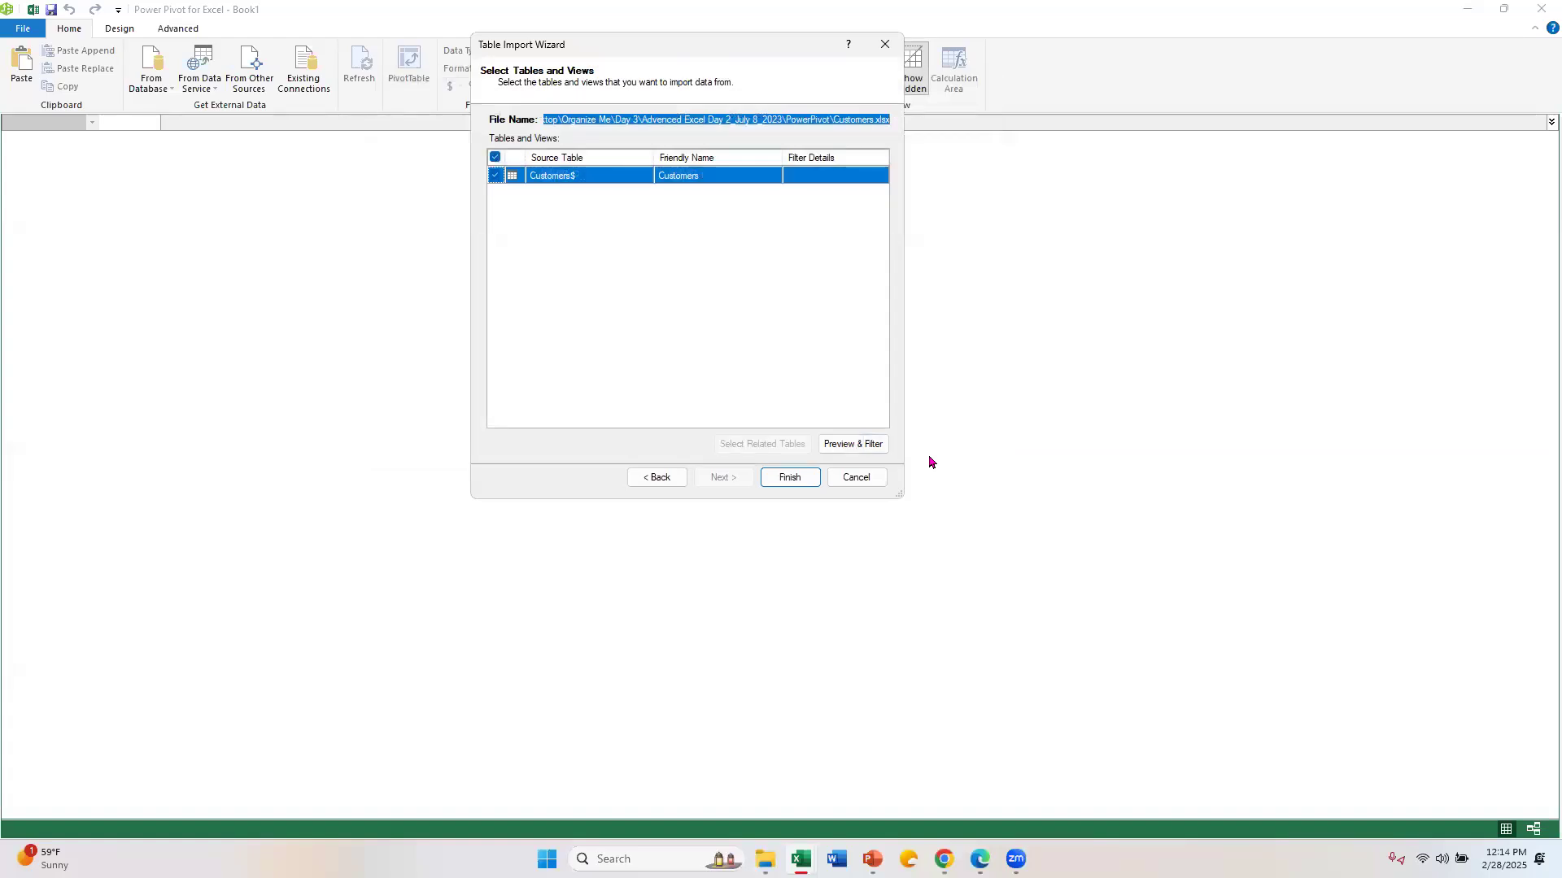
{"action": "left_click", "coordinate": [779, 486]}
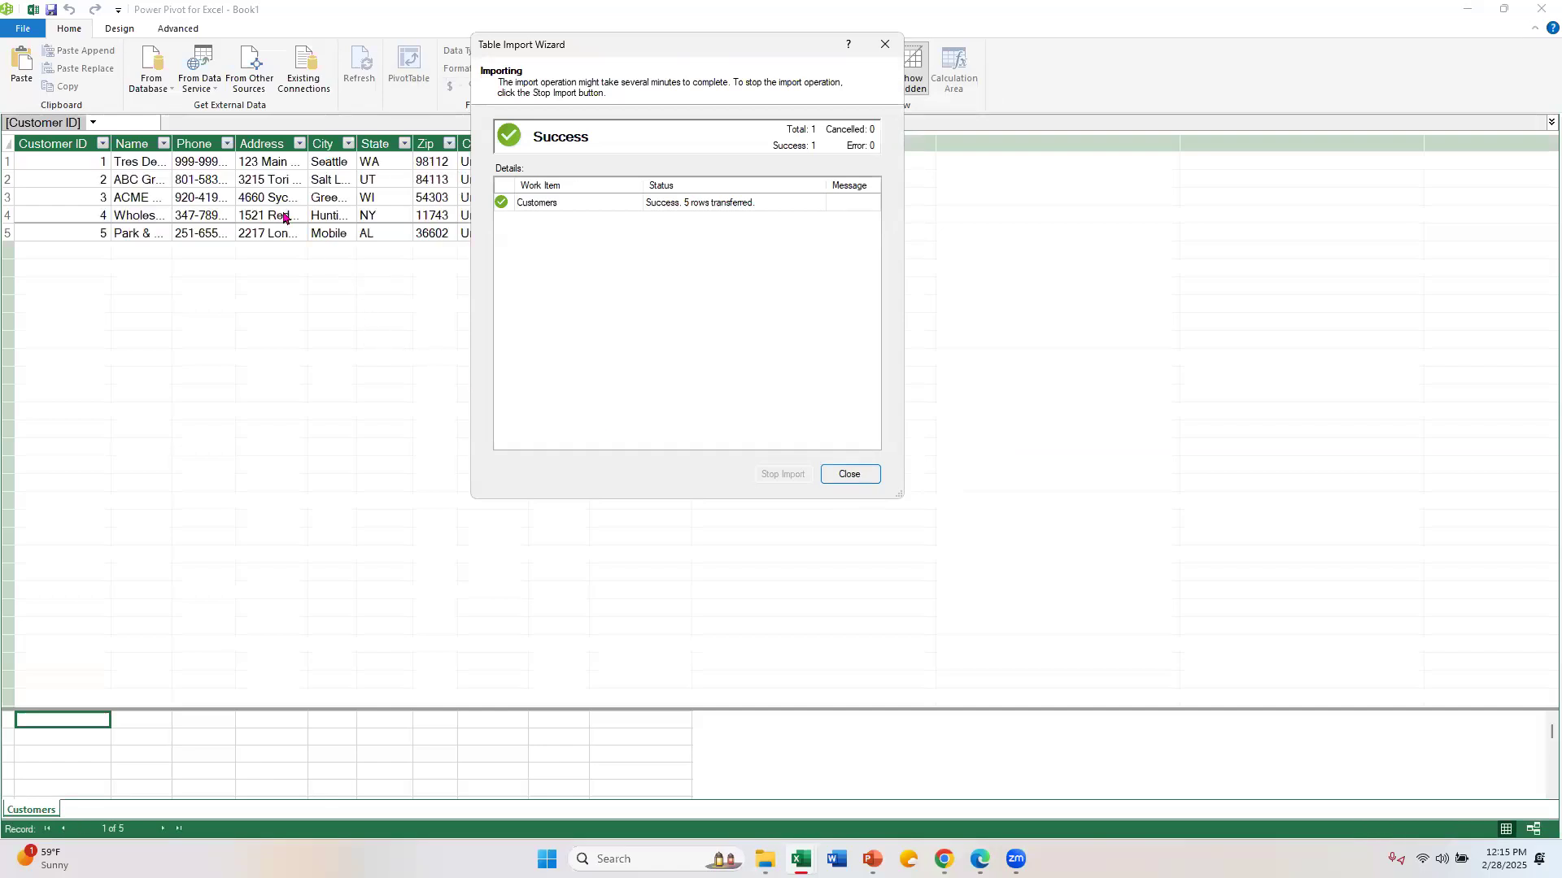
{"action": "key", "text": "Return"}
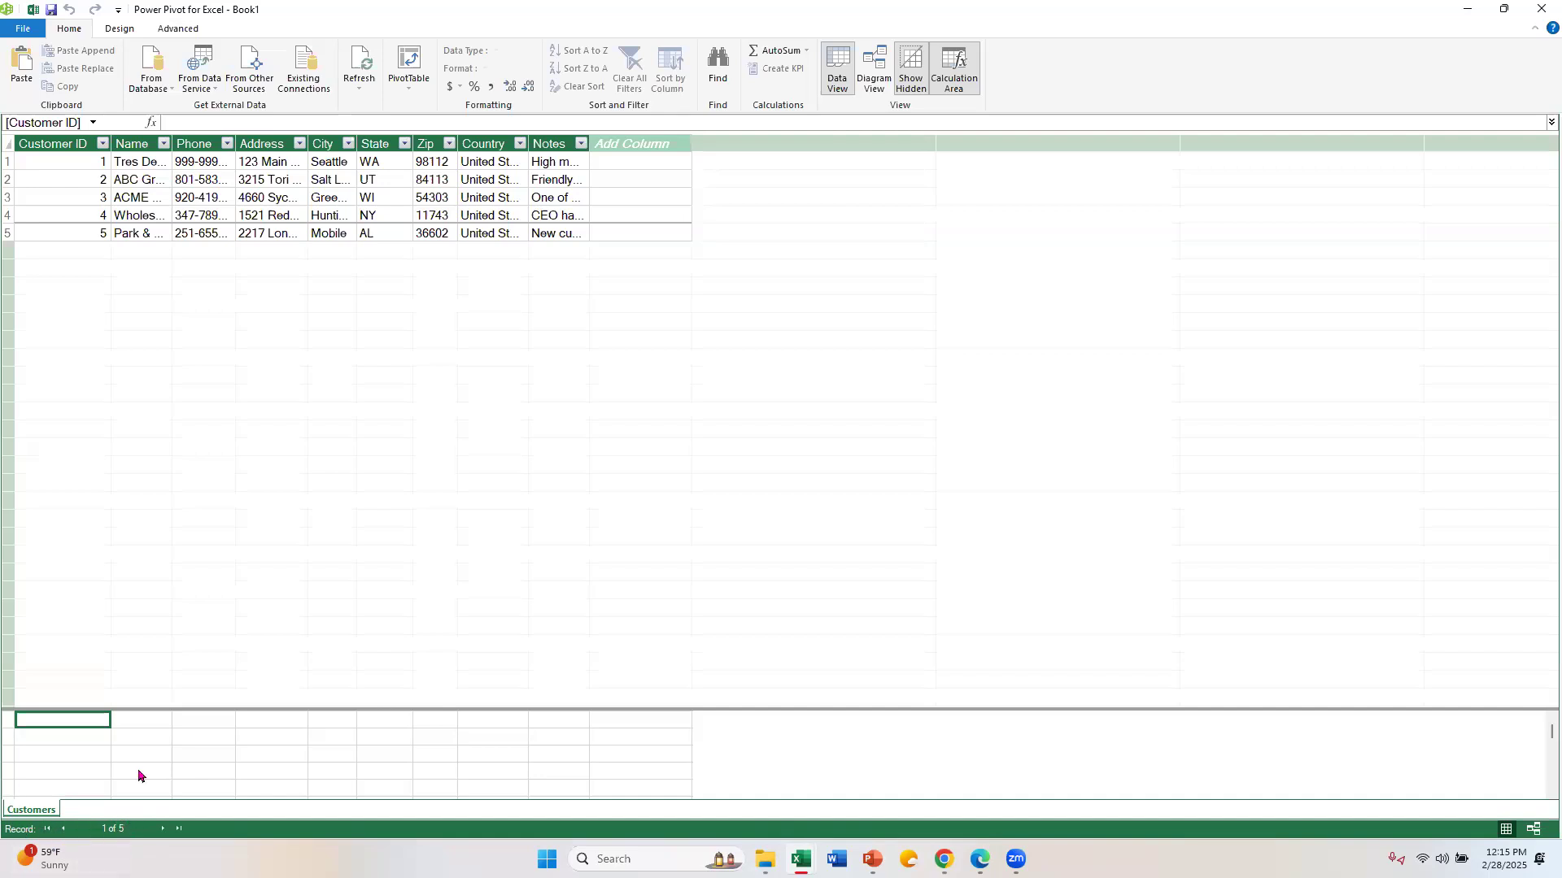
Examine the Customer ID values in the imported Customers table.
{"action": "left_click", "coordinate": [52, 156]}
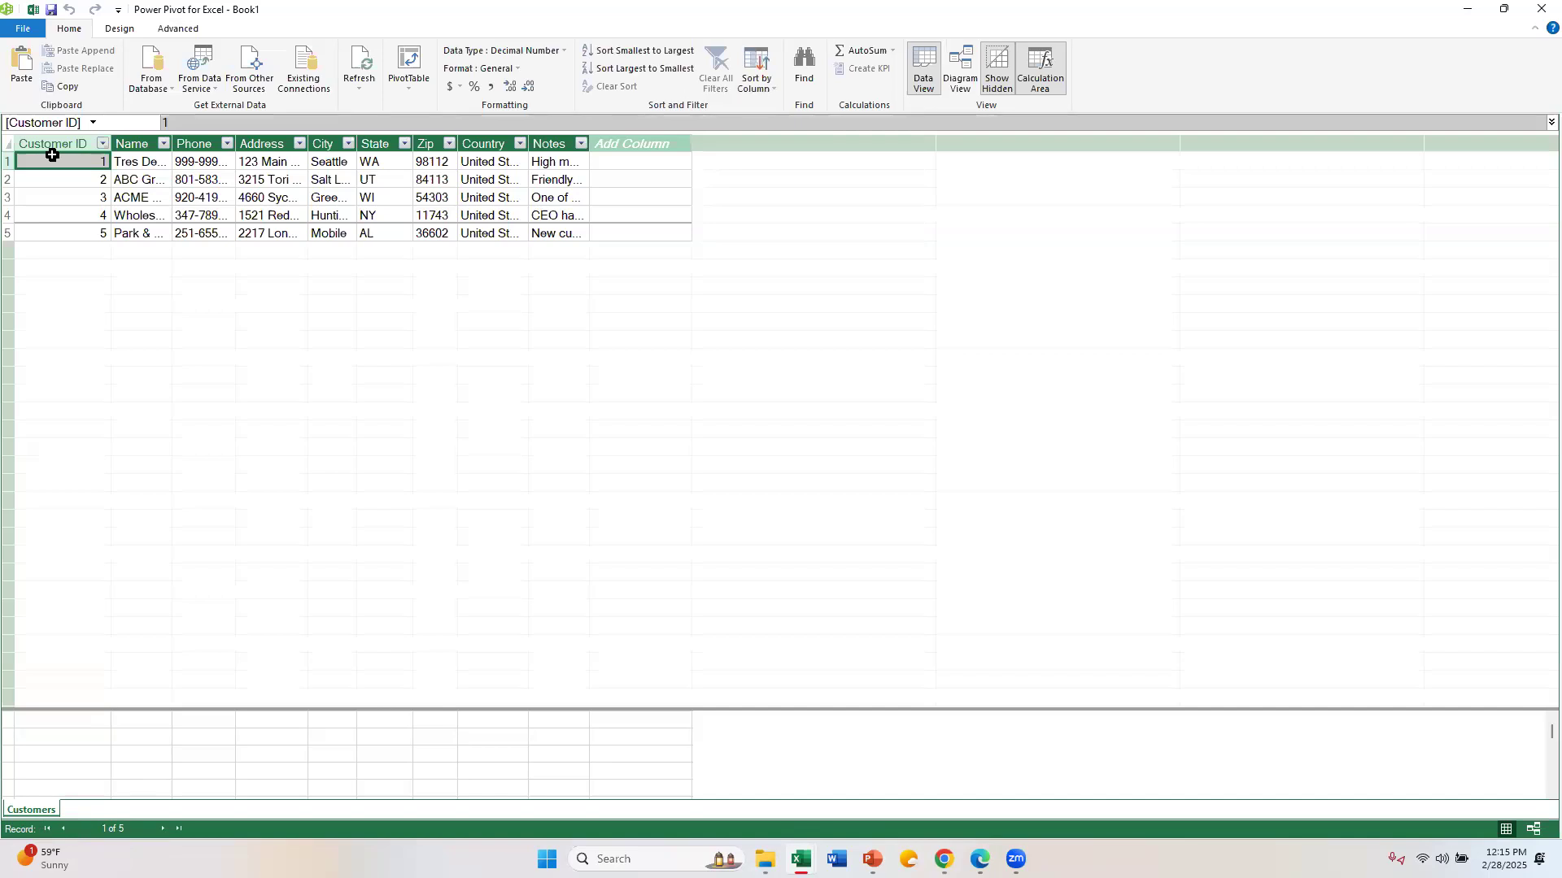
{"action": "left_click", "coordinate": [47, 195]}
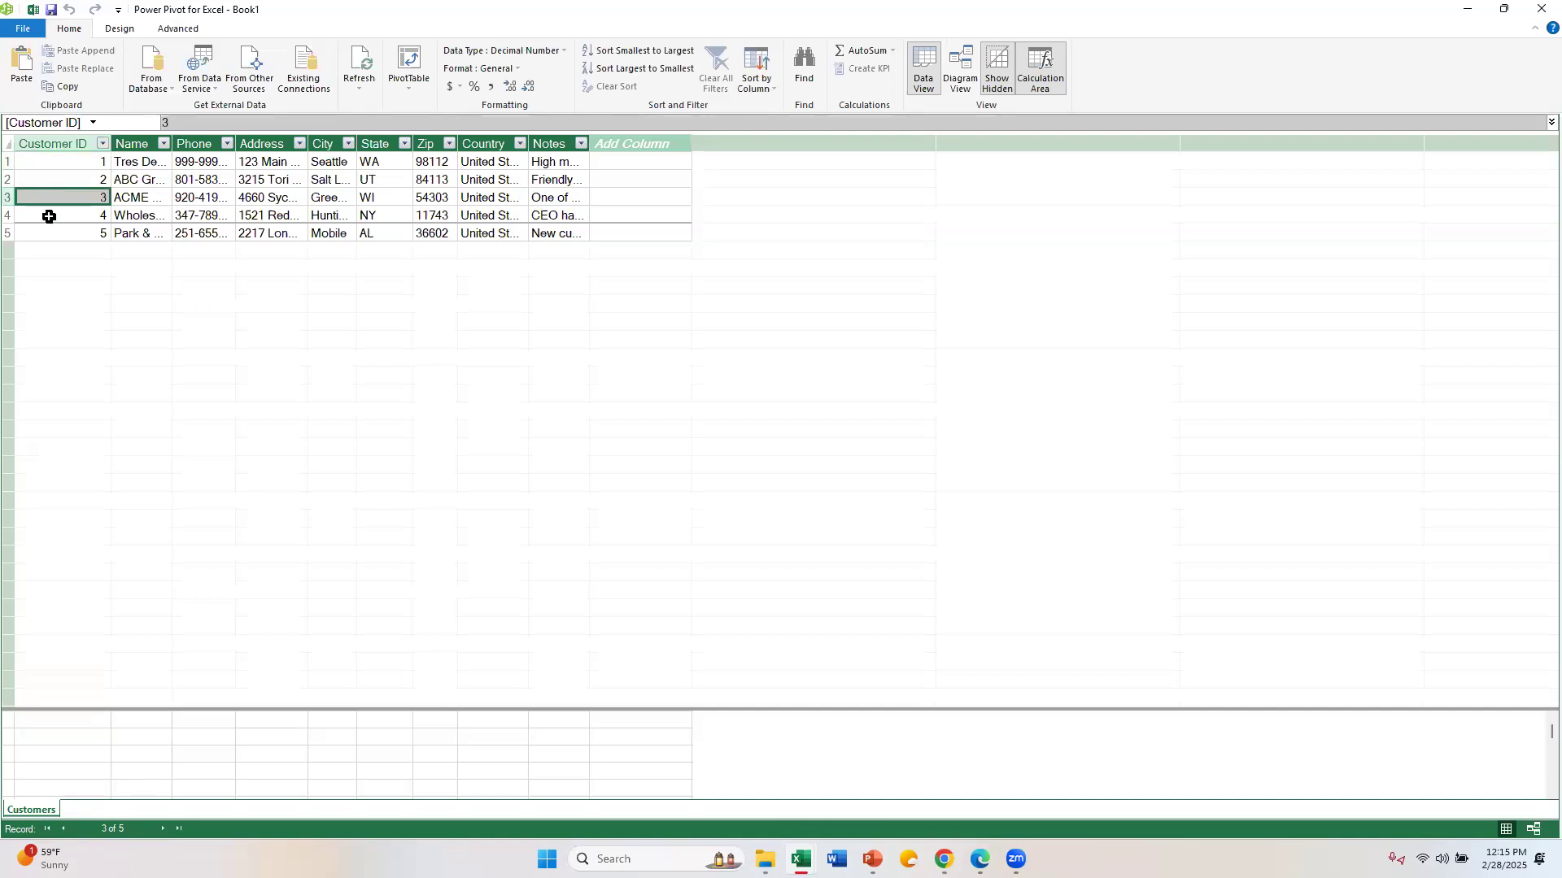
{"action": "left_click", "coordinate": [50, 214]}
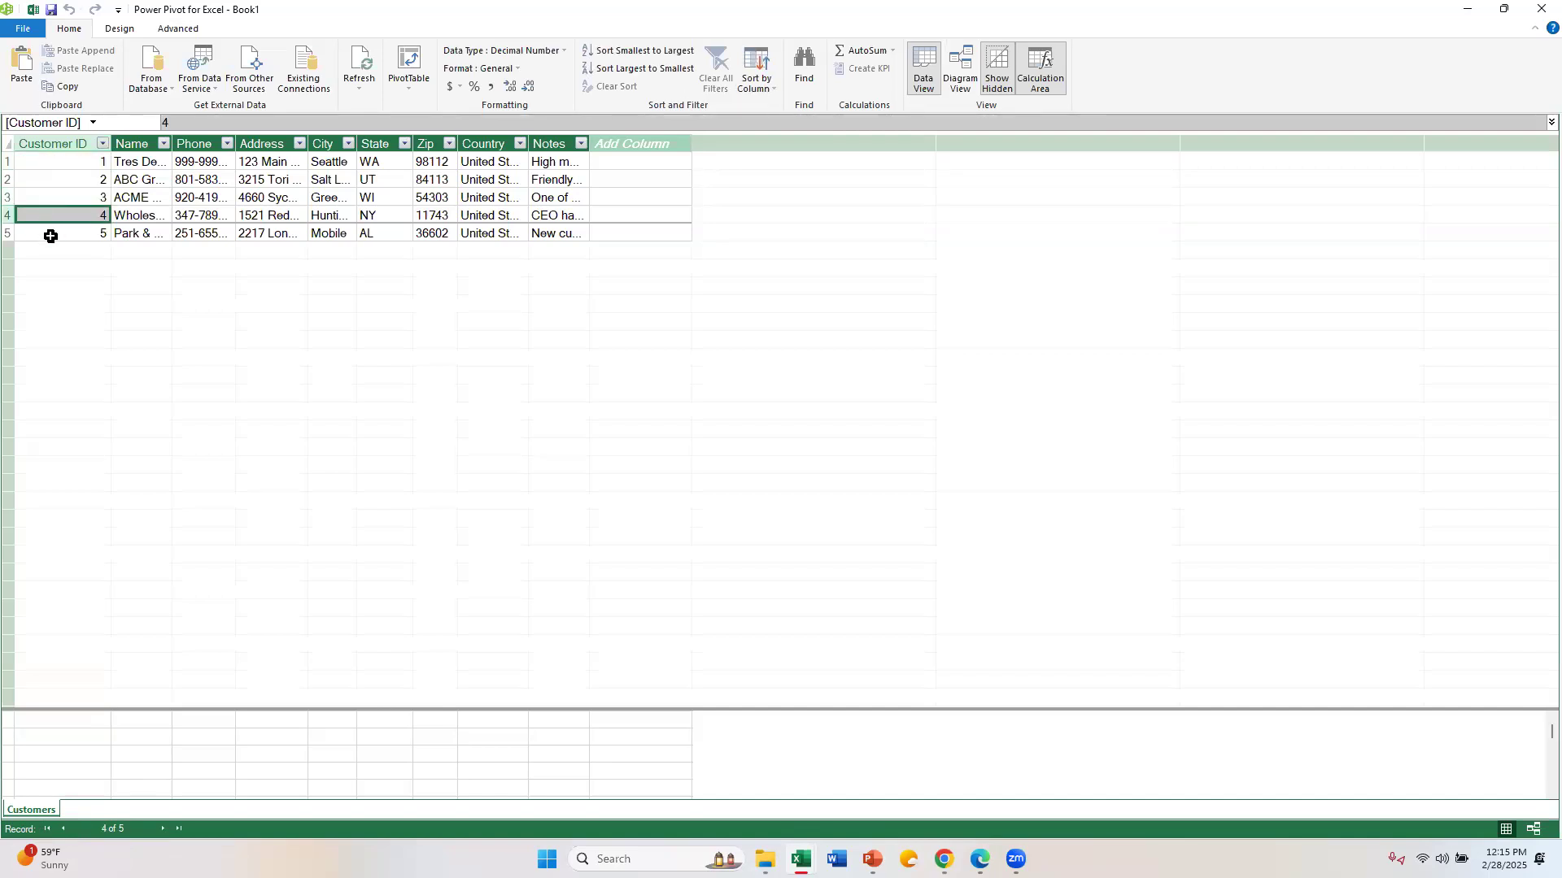
Check individual Customer ID entries in the first, second and fifth records of the Customers table.
{"action": "left_click", "coordinate": [50, 235]}
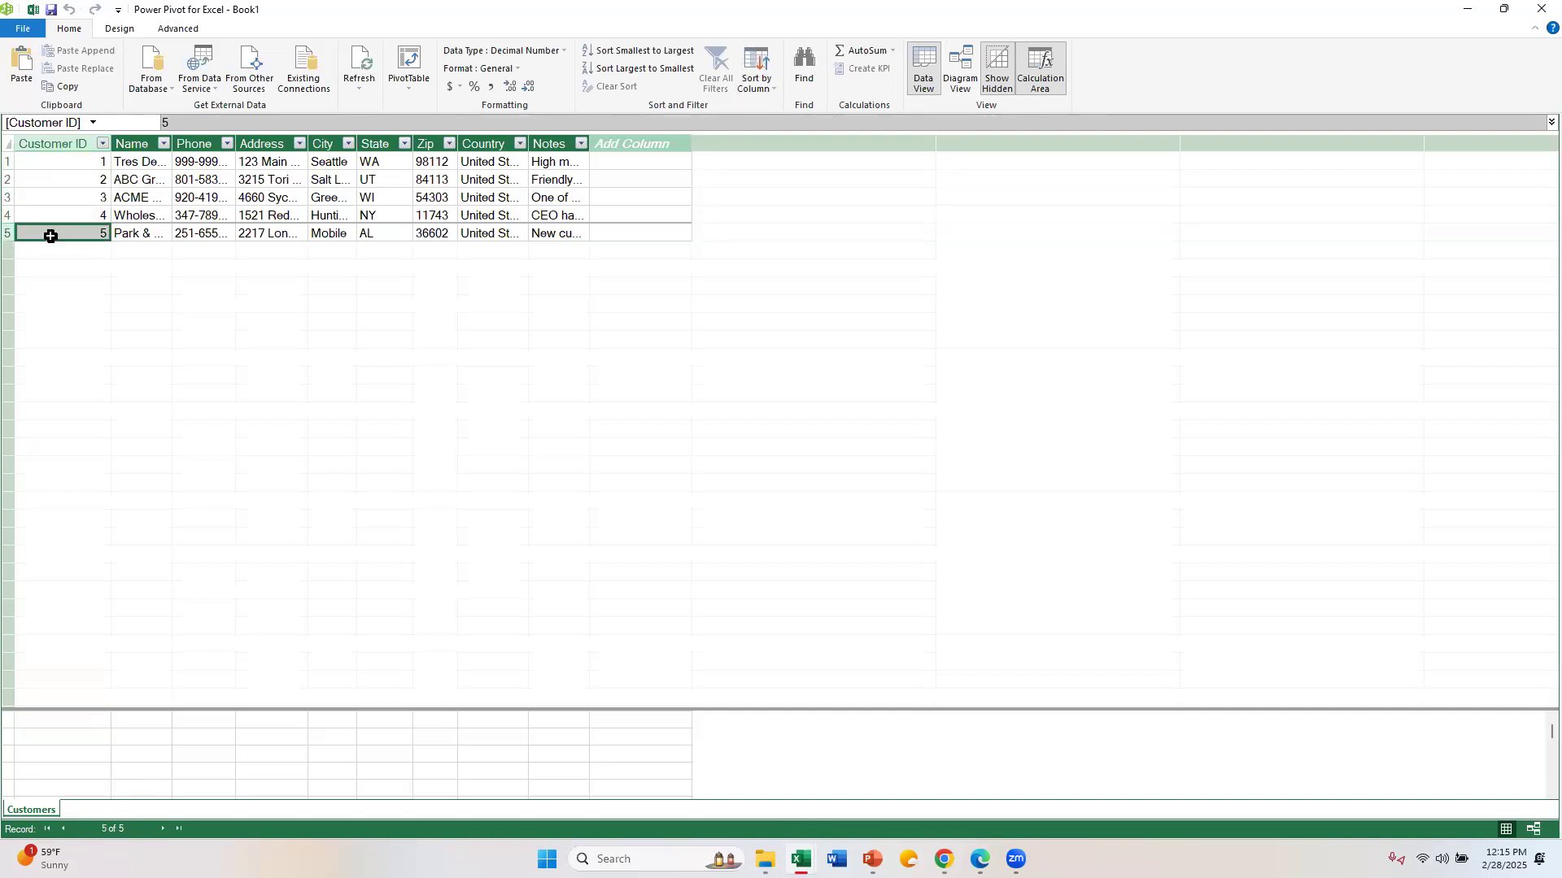
{"action": "left_click", "coordinate": [52, 167]}
{"action": "left_click", "coordinate": [52, 182]}
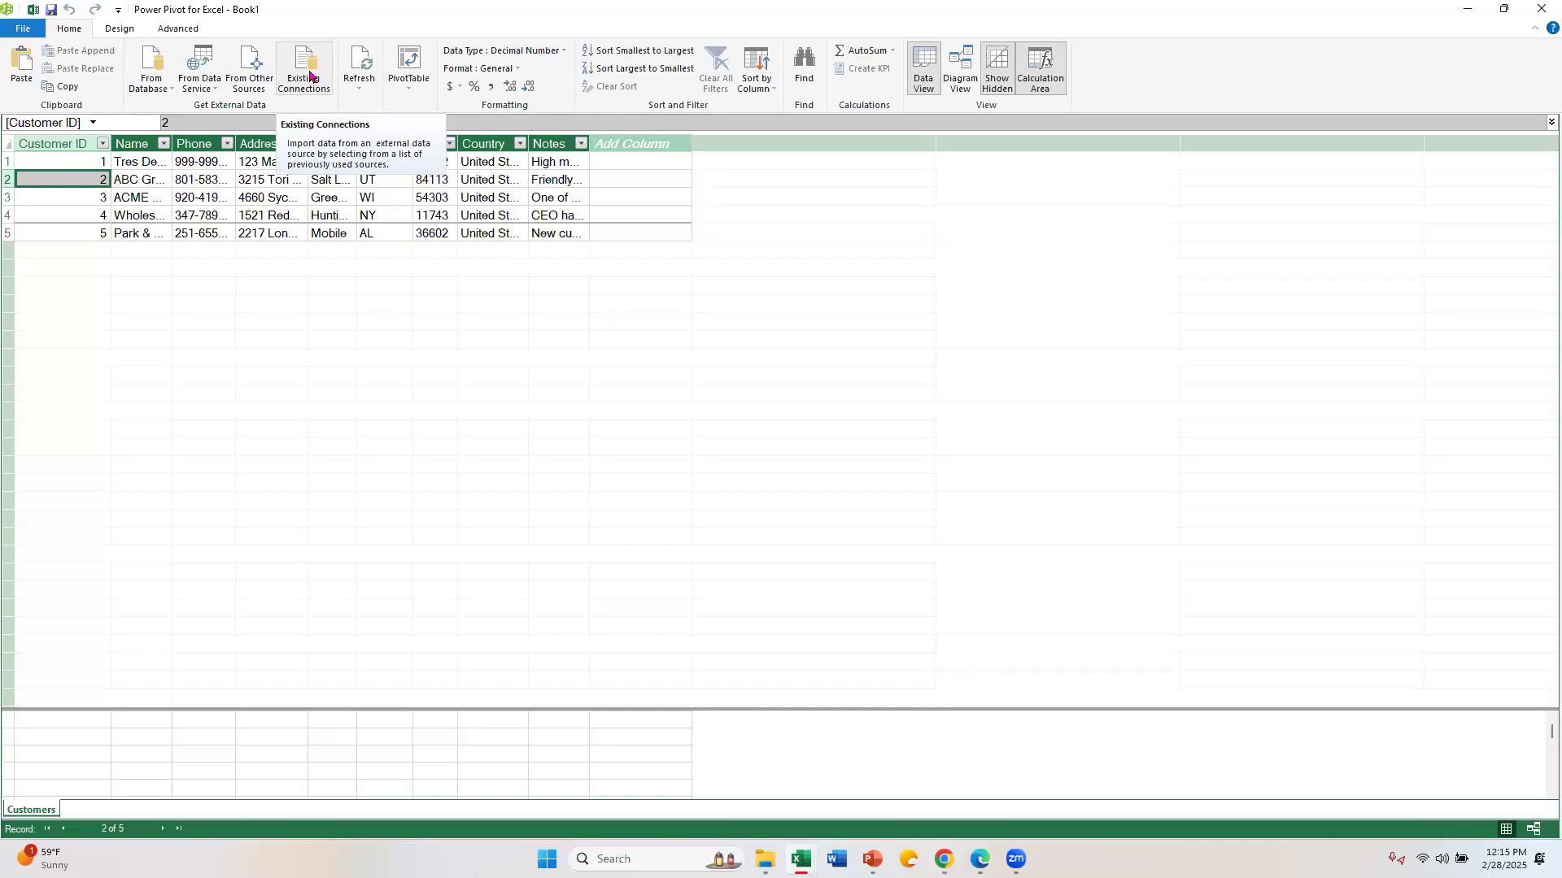
Start an Excel file import from other sources and connect it to Orders.xlsx, using its first row as column headers.
{"action": "left_click", "coordinate": [249, 65]}
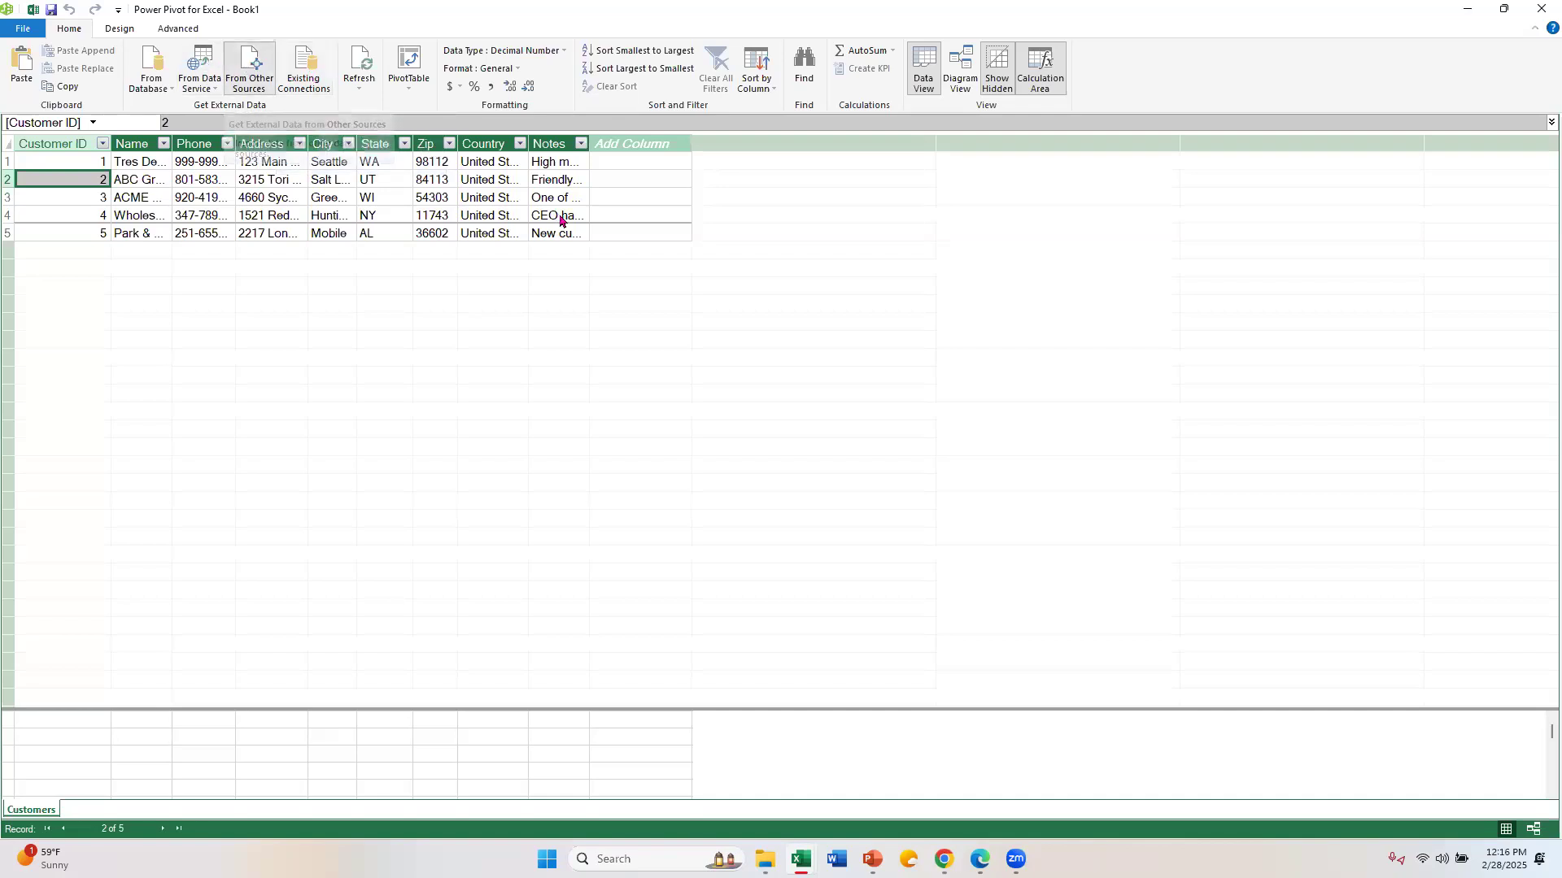
{"action": "scroll", "coordinate": [827, 423], "scroll_direction": "down", "scroll_amount": 10}
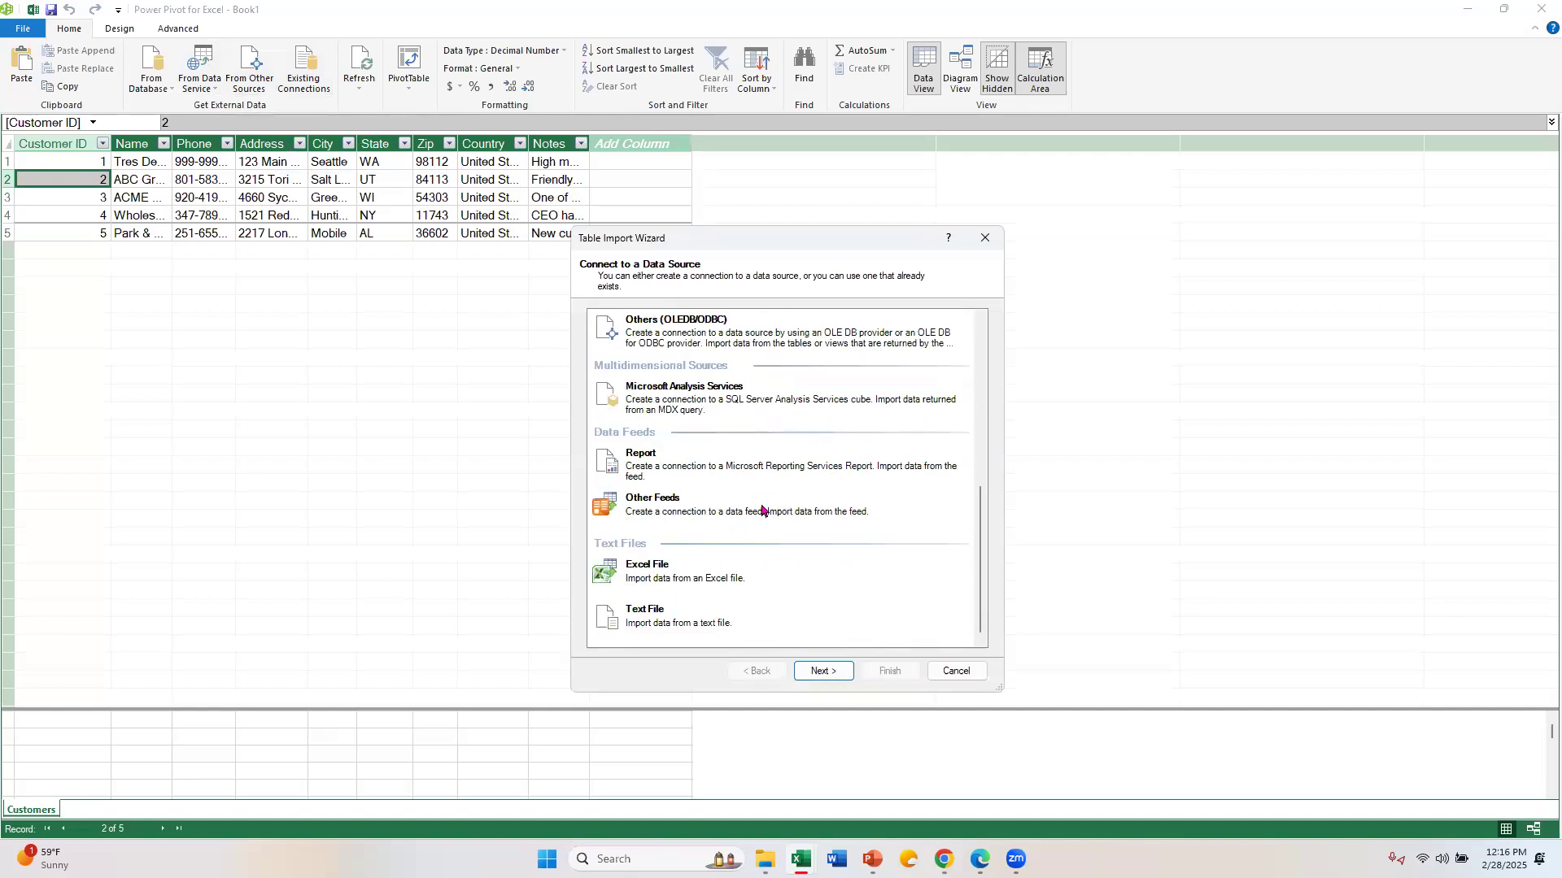
{"action": "left_click", "coordinate": [682, 578]}
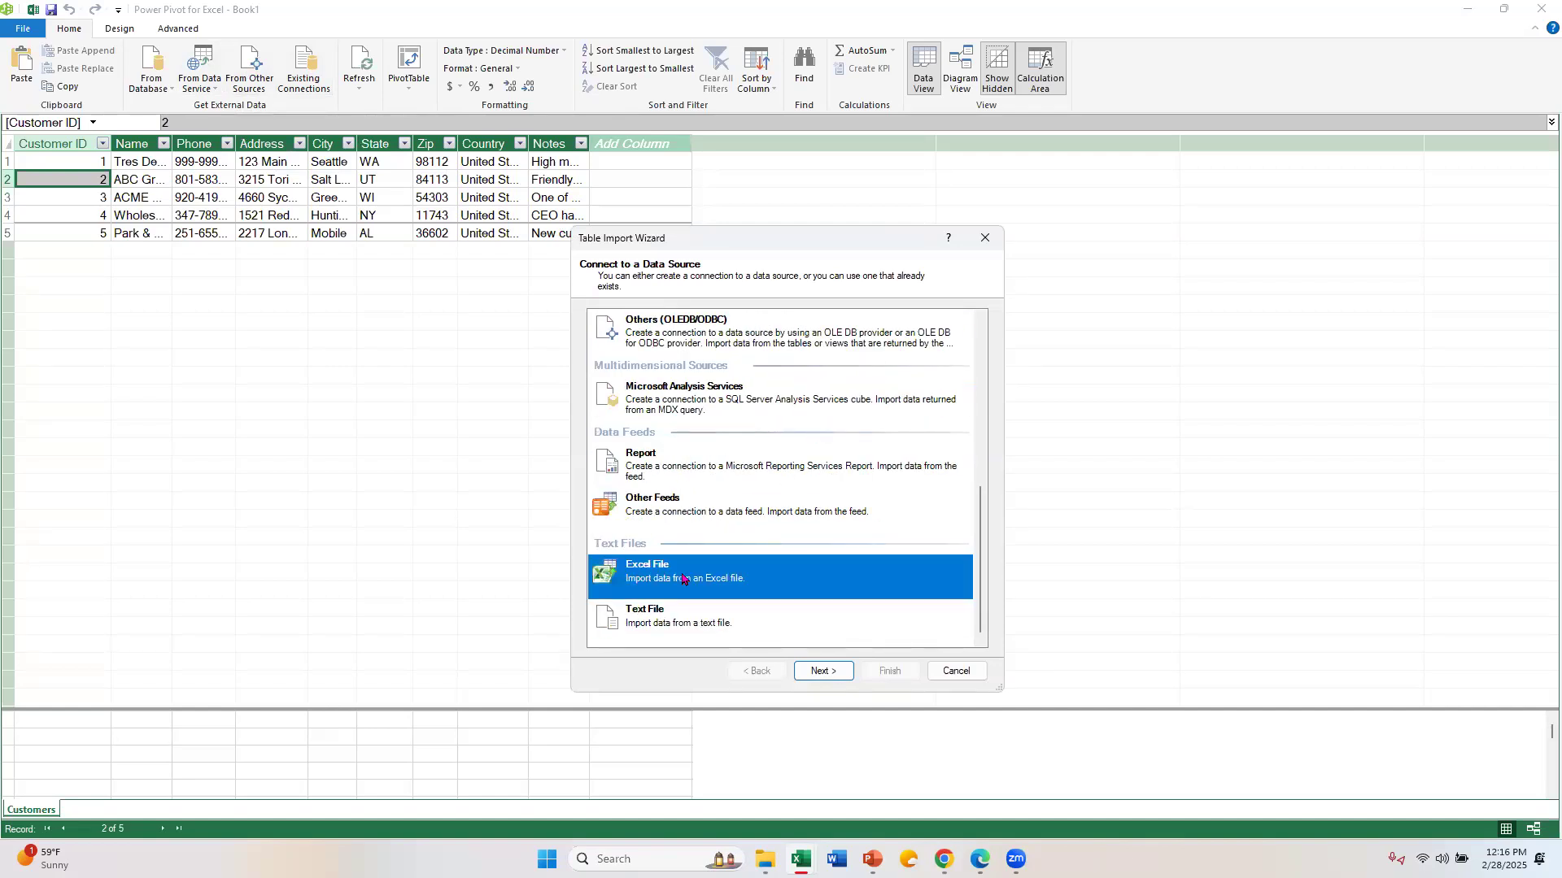
{"action": "left_click", "coordinate": [837, 672]}
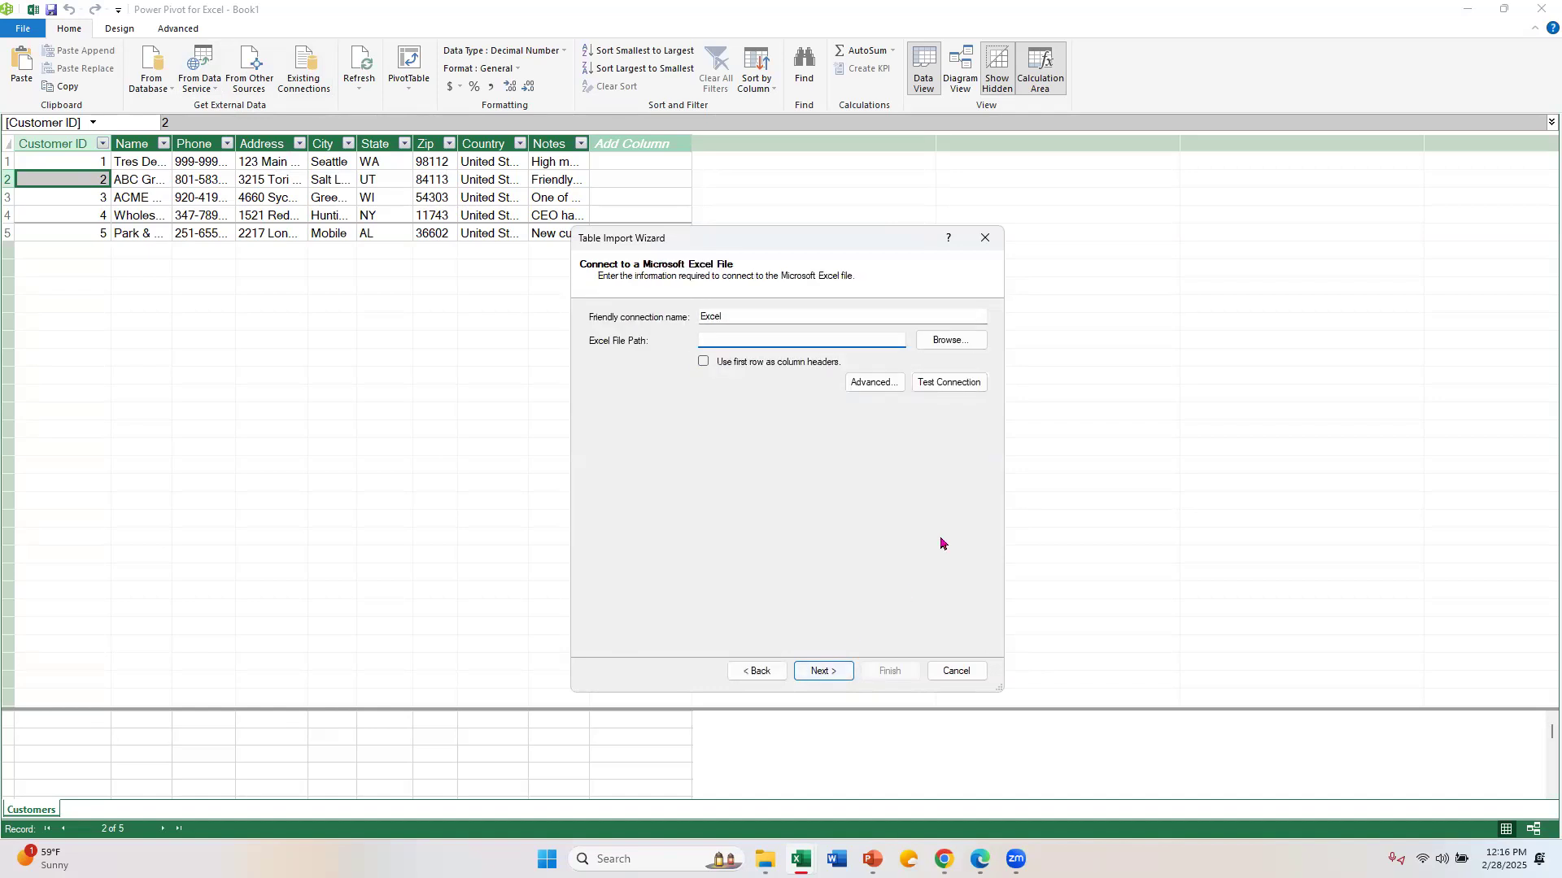
{"action": "left_click", "coordinate": [952, 340]}
{"action": "left_click", "coordinate": [951, 340]}
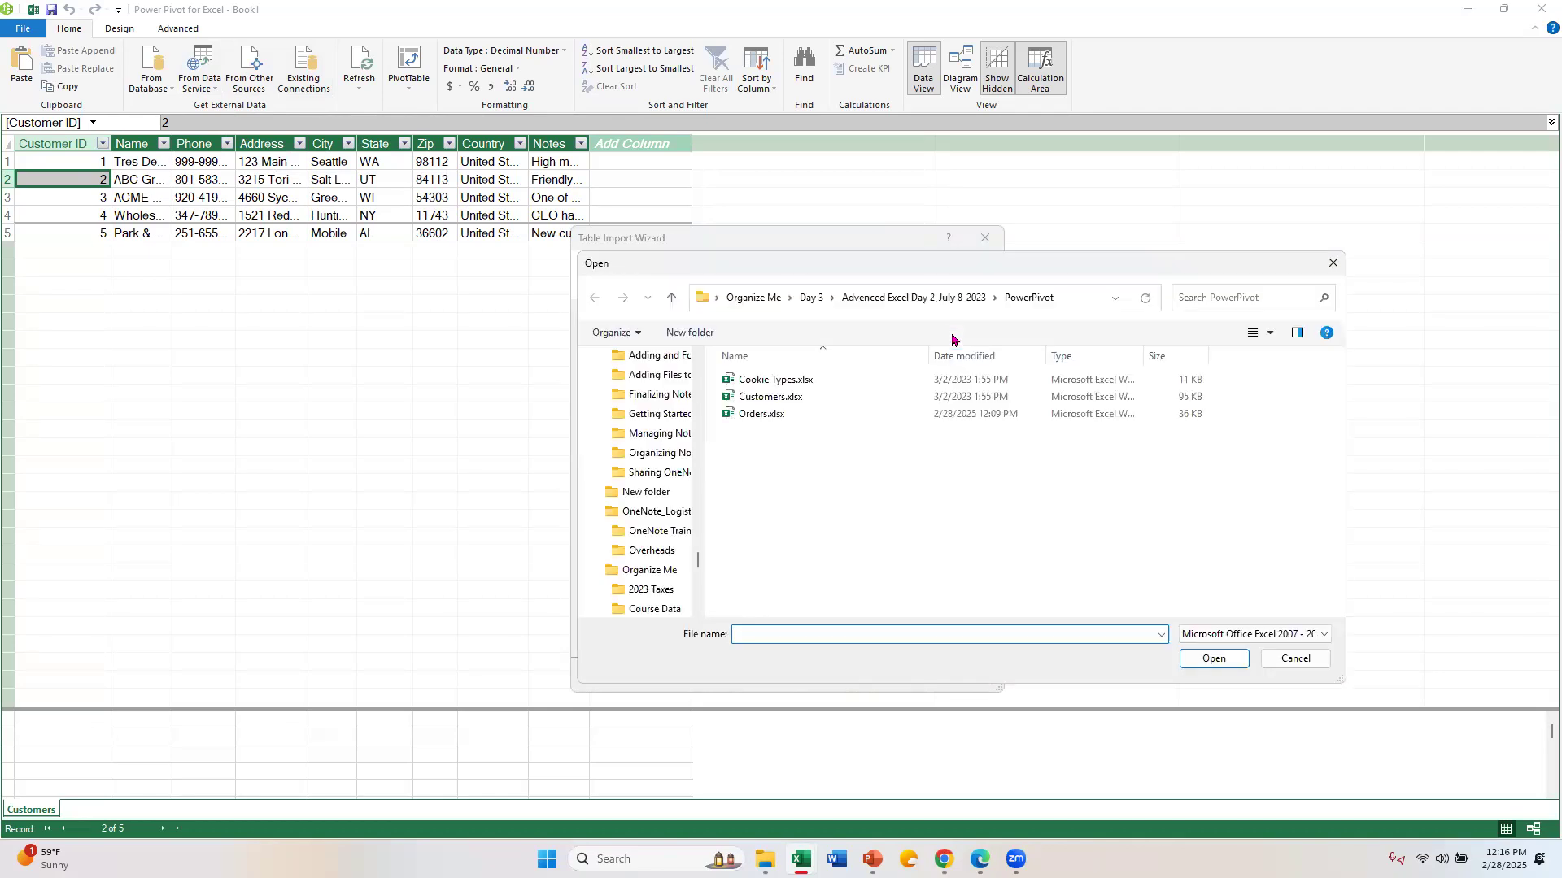
{"action": "double_click", "coordinate": [742, 417]}
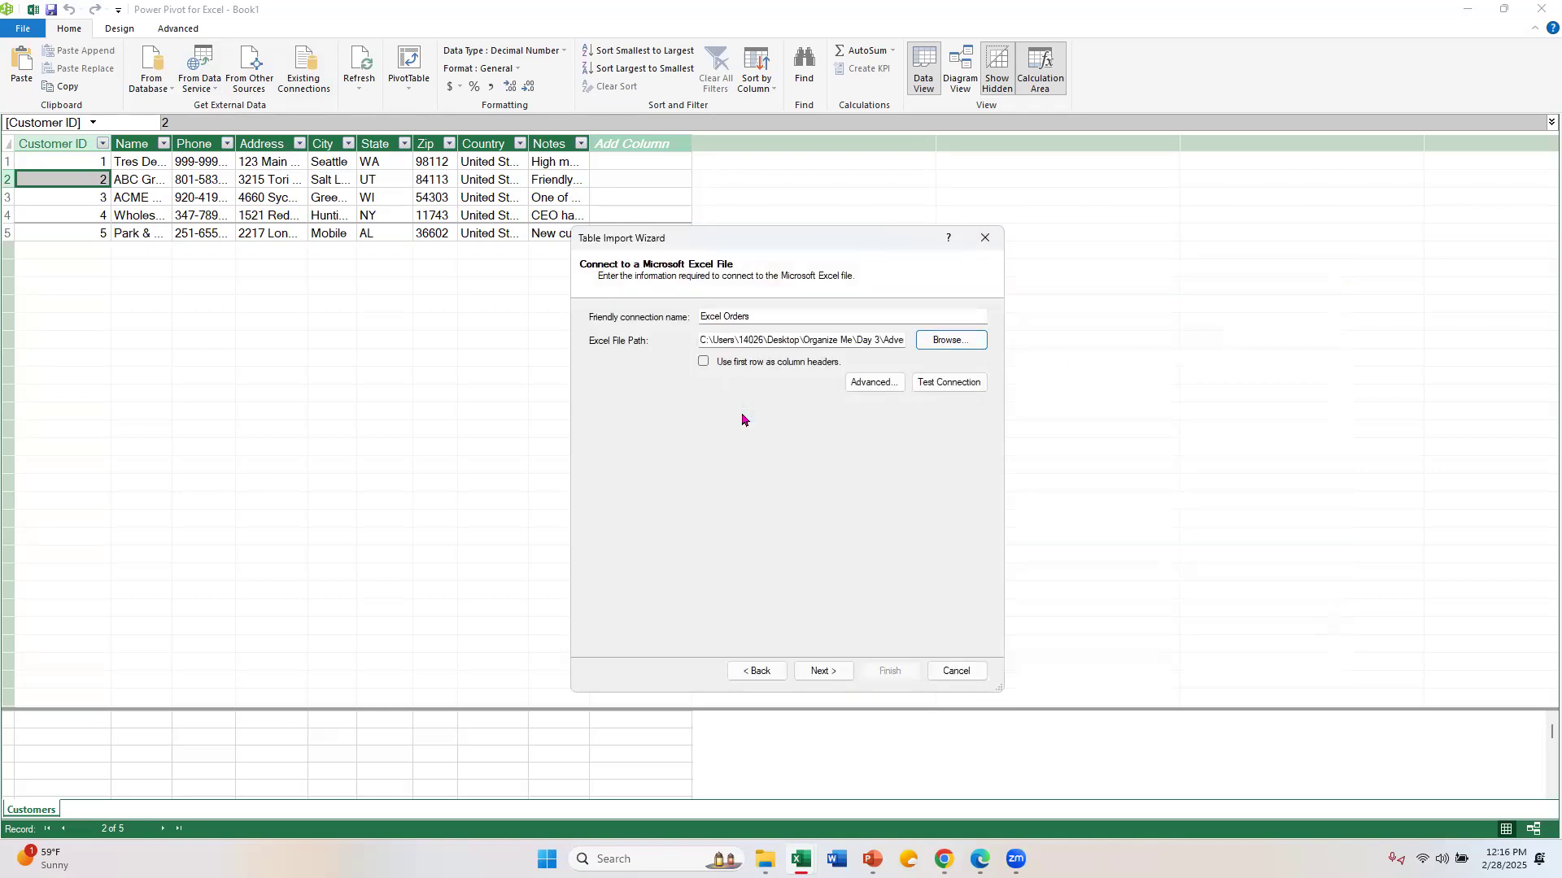
{"action": "left_click", "coordinate": [704, 362]}
{"action": "left_click", "coordinate": [822, 672]}
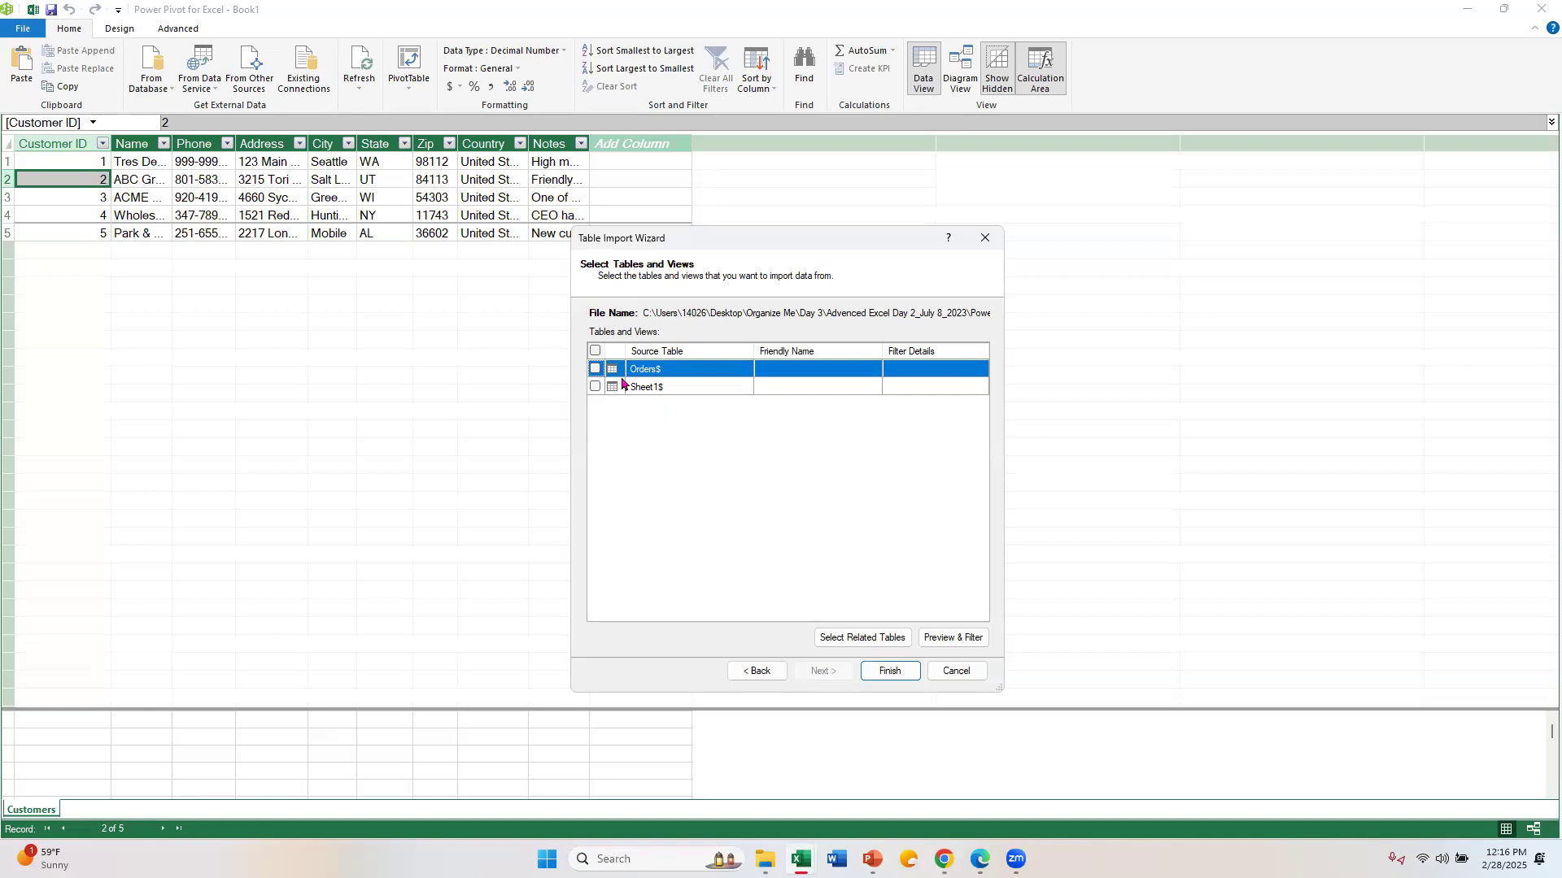
Import only the Orders$ table into the data model and compare it with the Customers table.
{"action": "left_click", "coordinate": [595, 370]}
{"action": "left_click", "coordinate": [914, 675]}
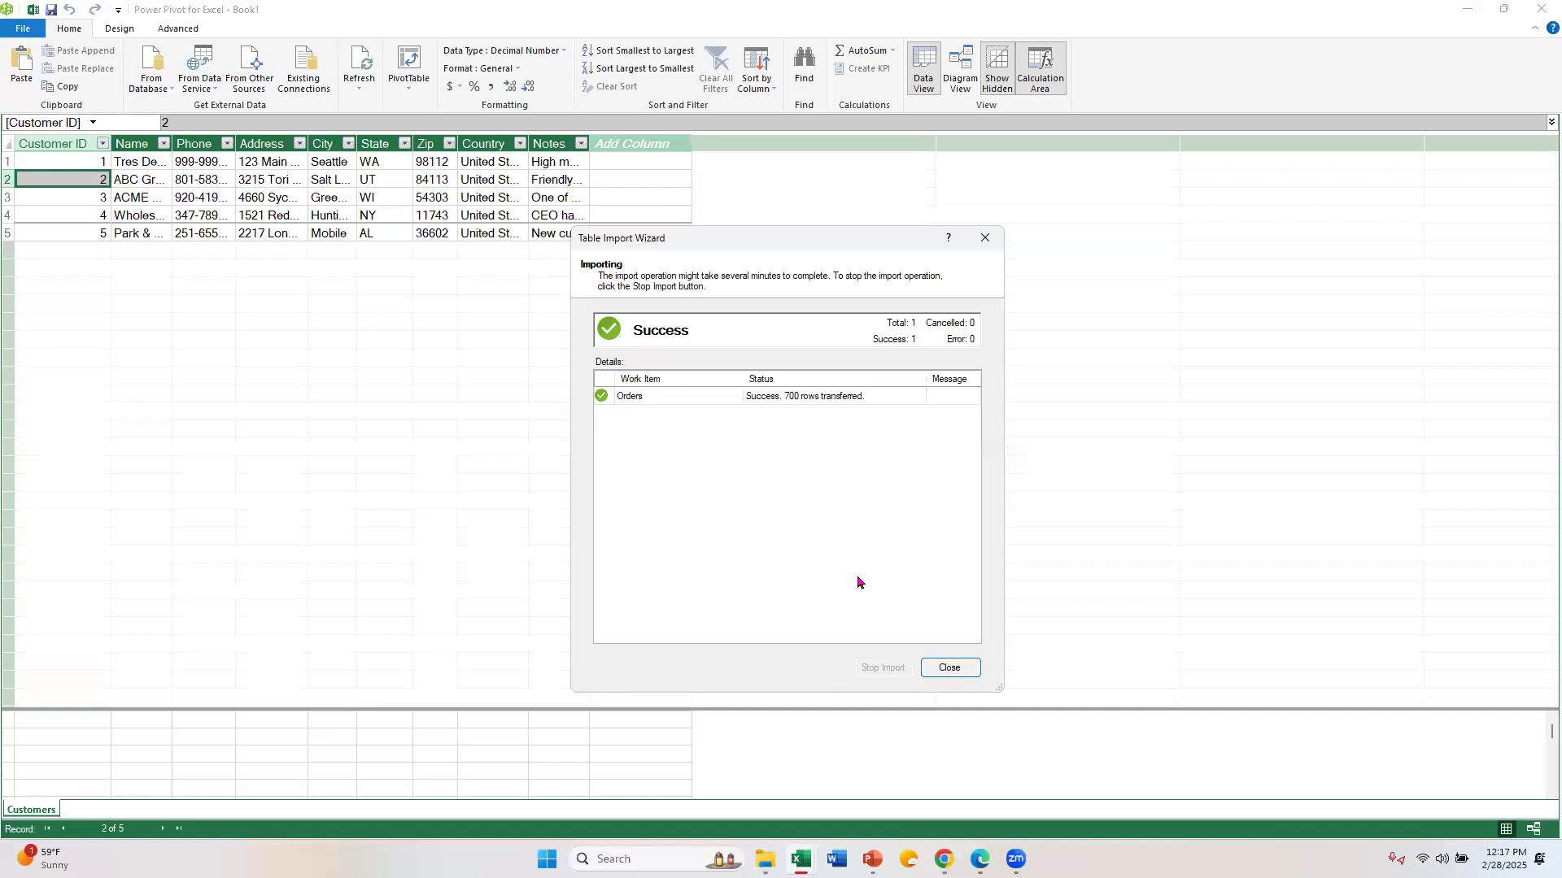
{"action": "left_click", "coordinate": [948, 667]}
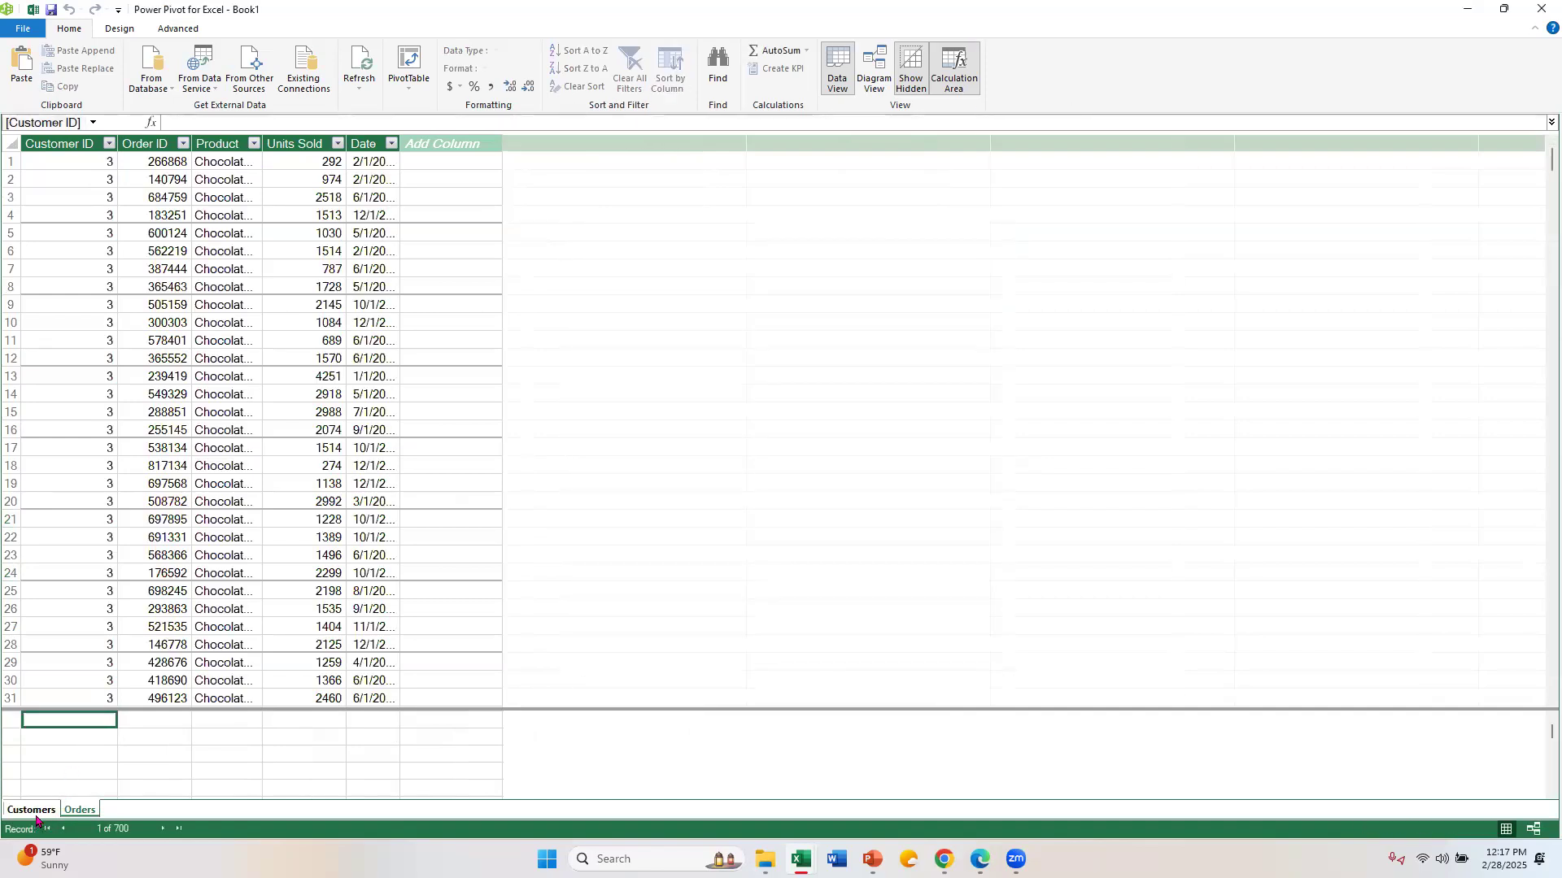
{"action": "left_click", "coordinate": [37, 812]}
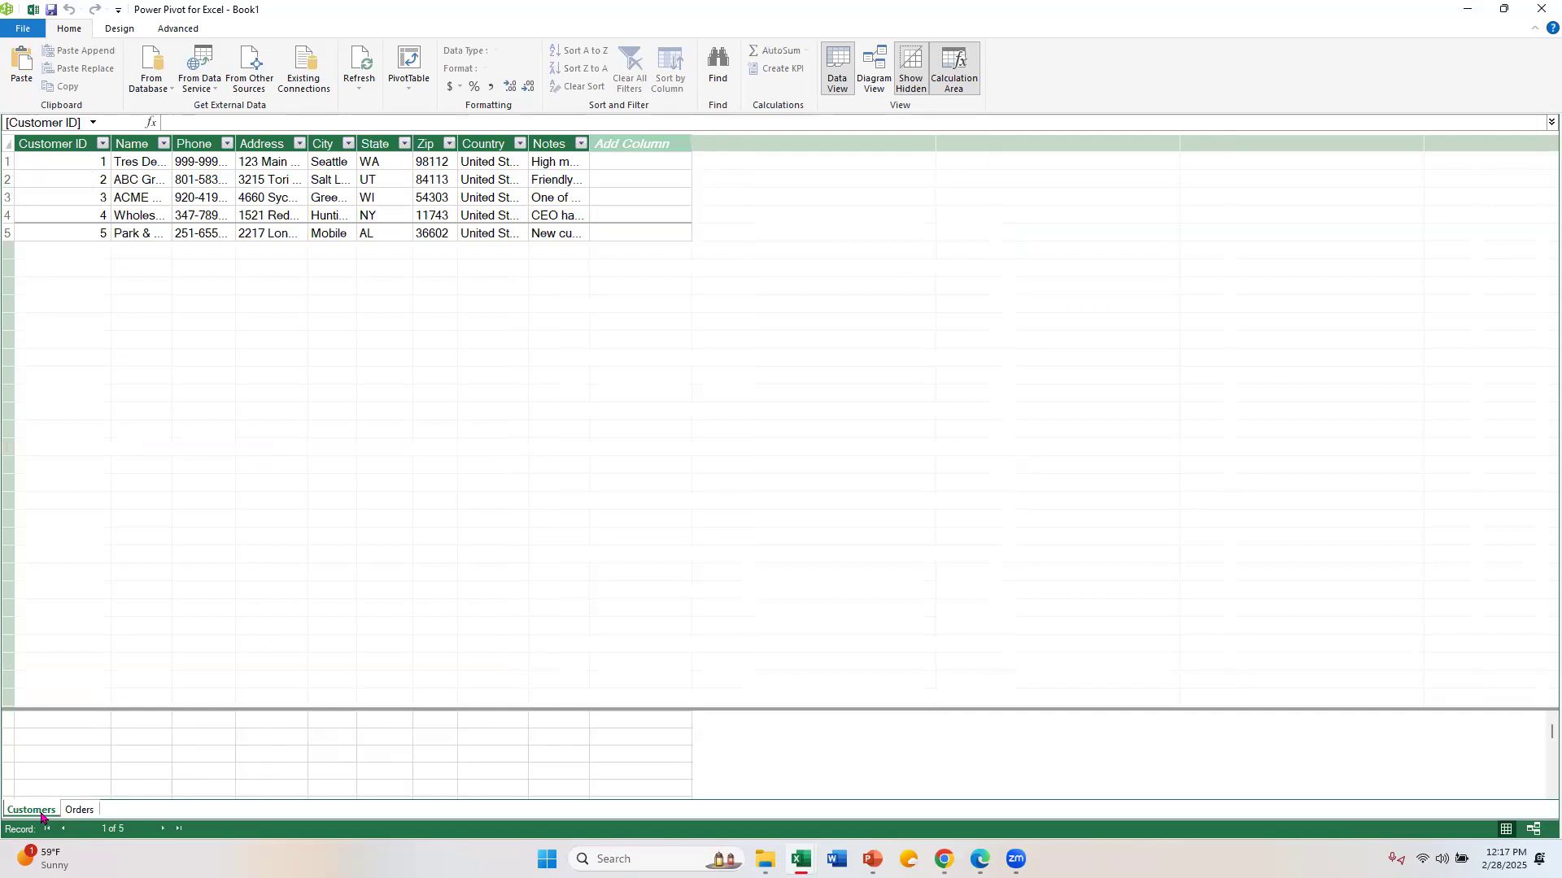
{"action": "left_click", "coordinate": [87, 809]}
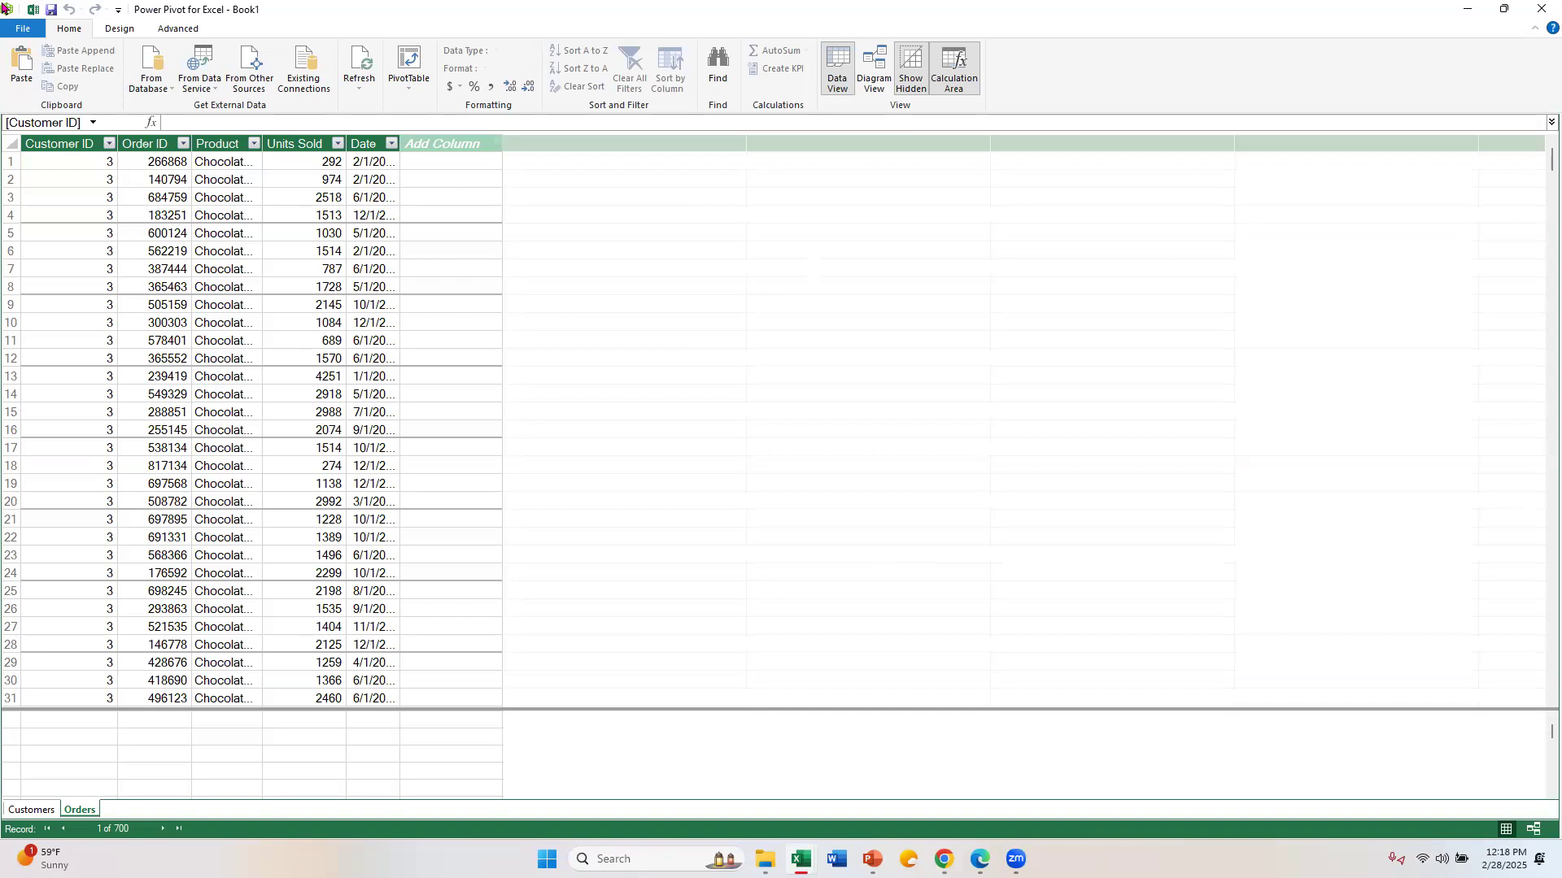
Import the Cookie Types table from Cookie Types.xlsx into the data model, using its first row as column headers.
{"action": "left_click", "coordinate": [249, 66]}
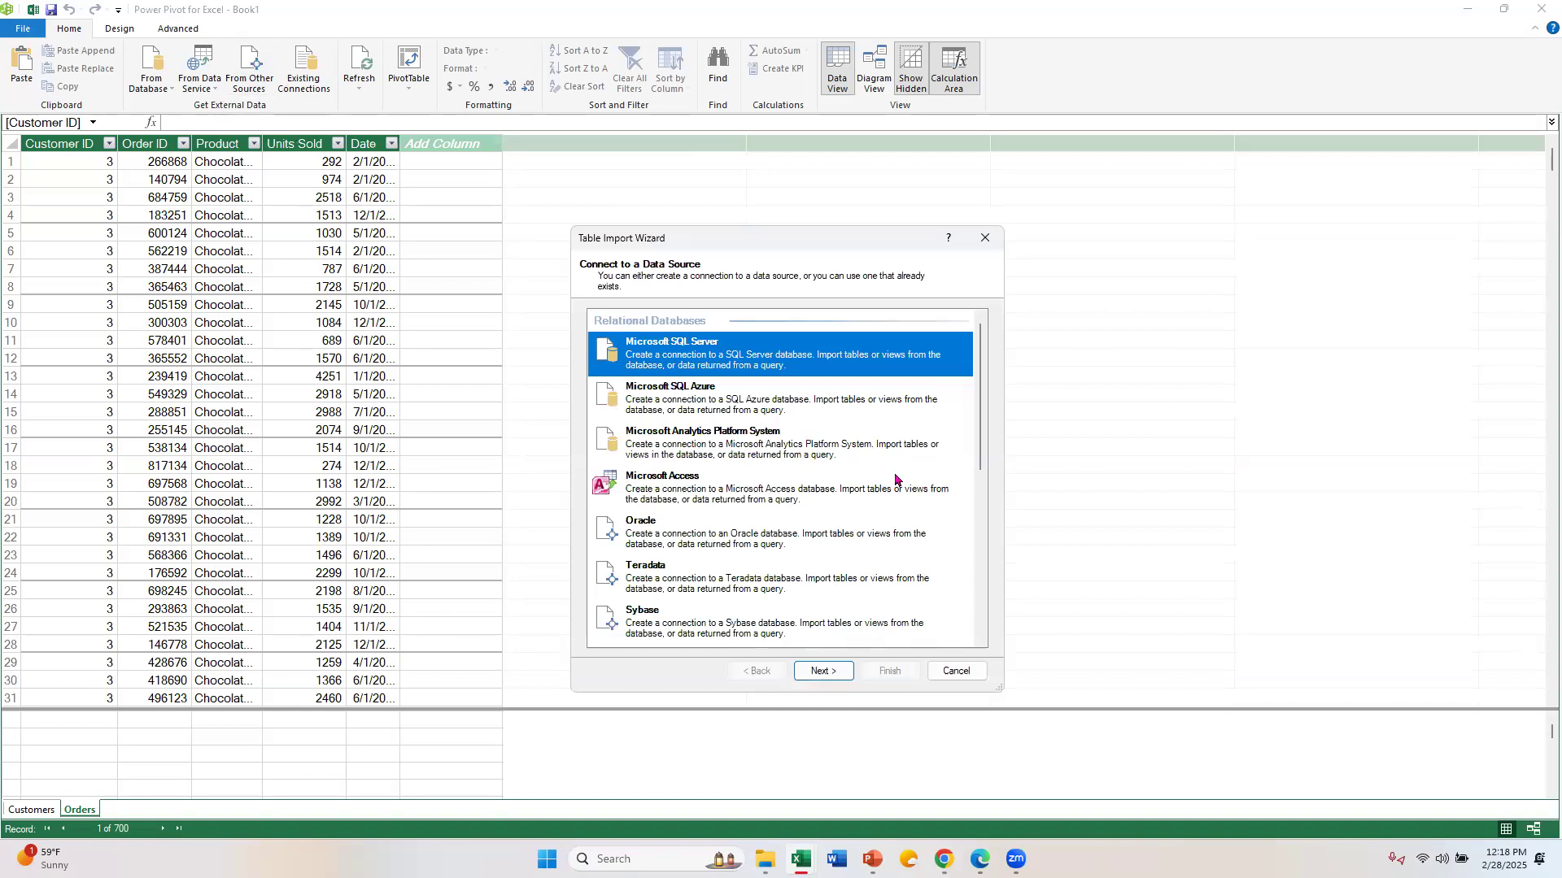
{"action": "scroll", "coordinate": [897, 476], "scroll_direction": "down", "scroll_amount": 5}
{"action": "left_click", "coordinate": [625, 573]}
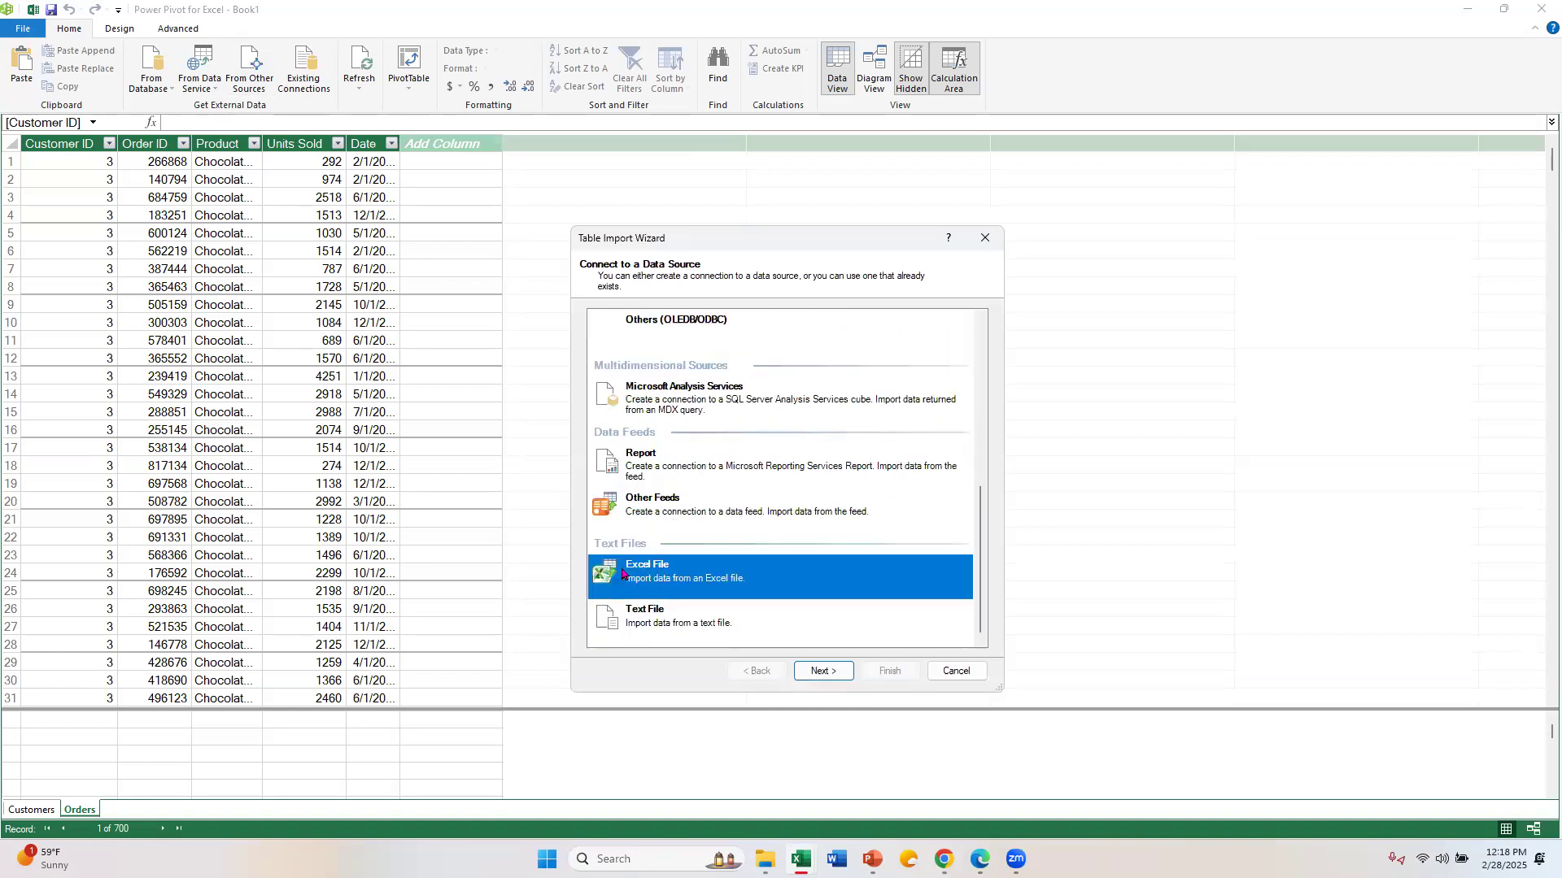
{"action": "left_click", "coordinate": [824, 674]}
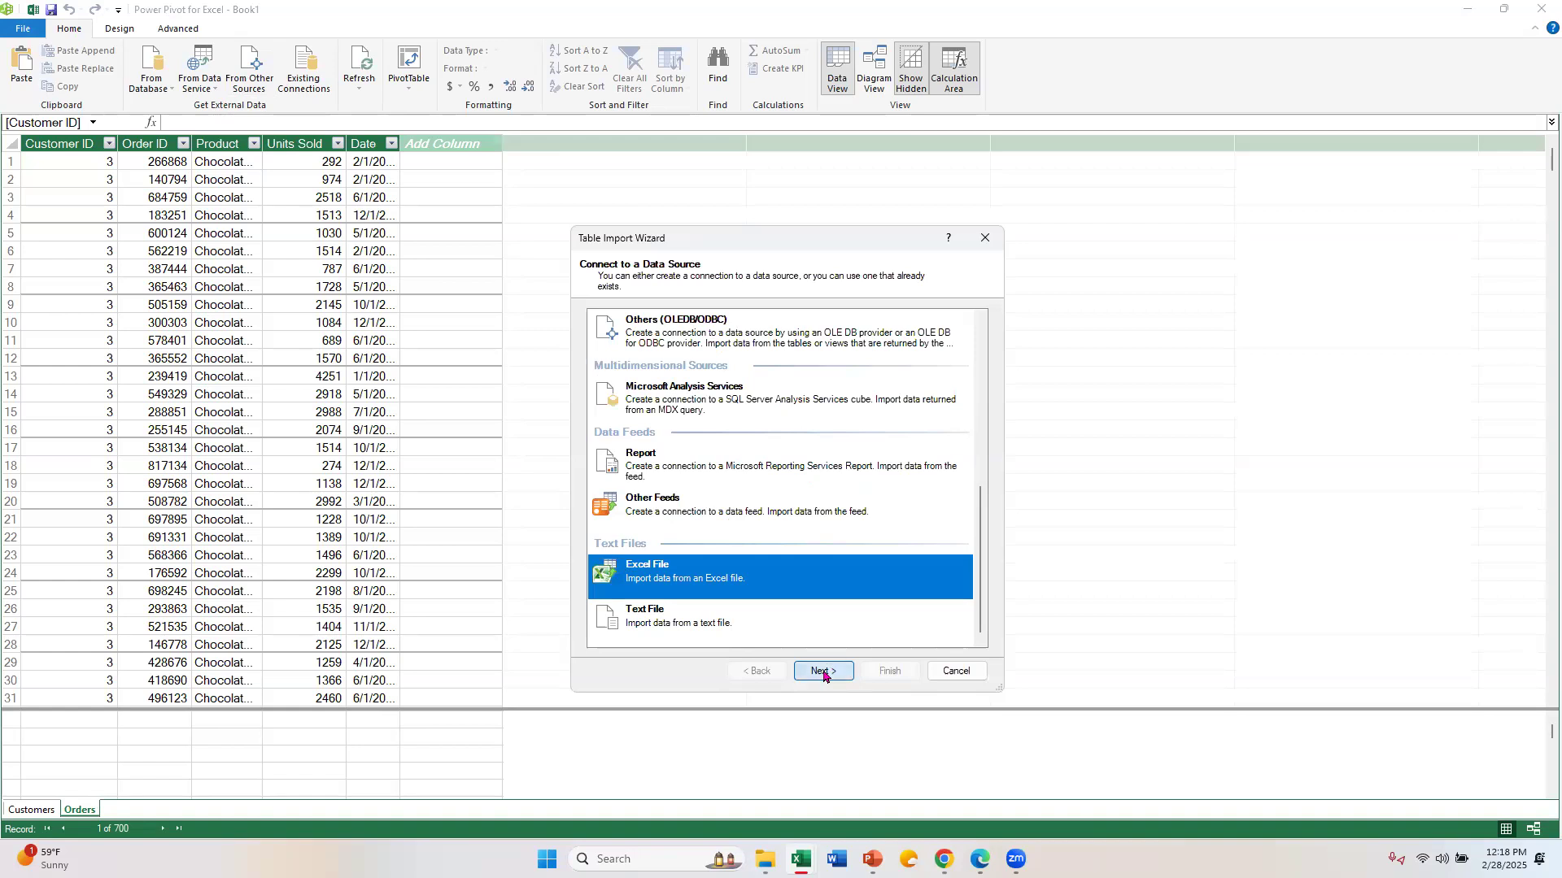
{"action": "left_click", "coordinate": [952, 343]}
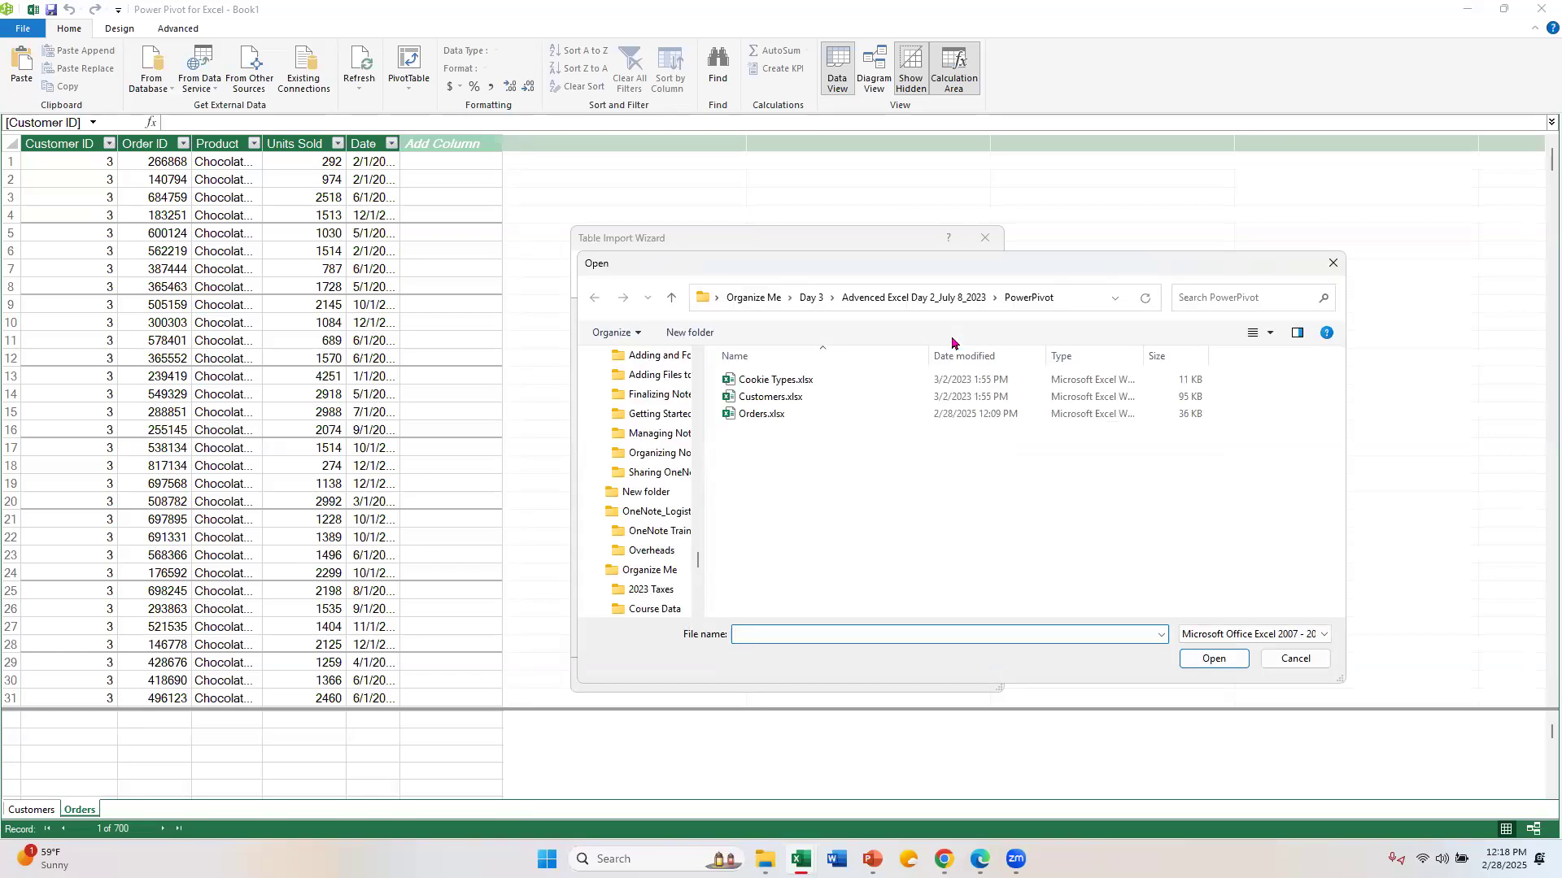
{"action": "double_click", "coordinate": [819, 382]}
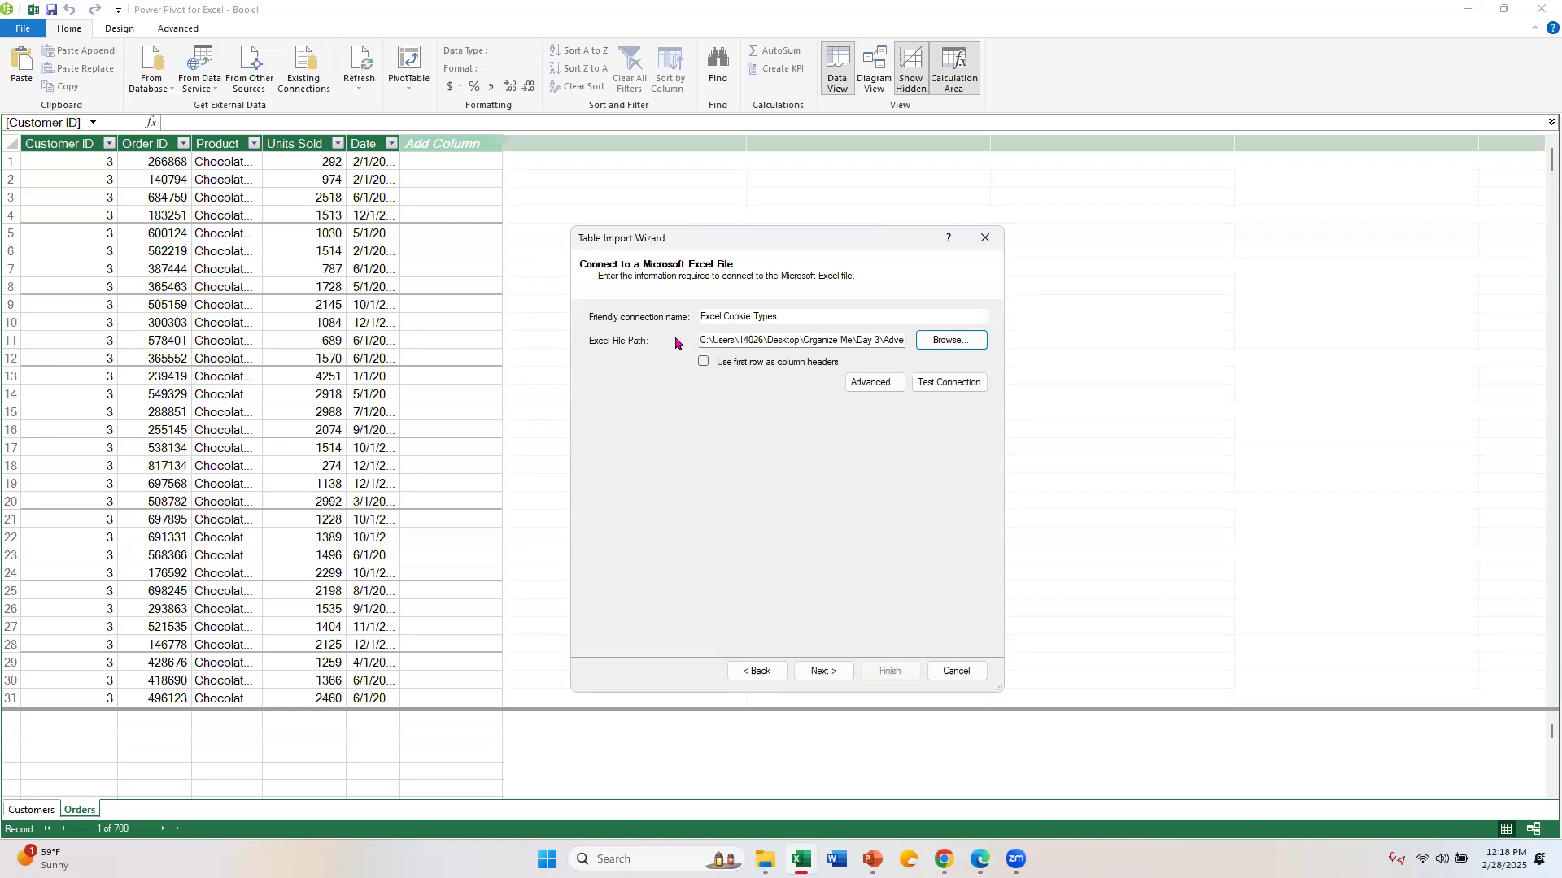
{"action": "left_click", "coordinate": [704, 363]}
{"action": "left_click", "coordinate": [824, 672]}
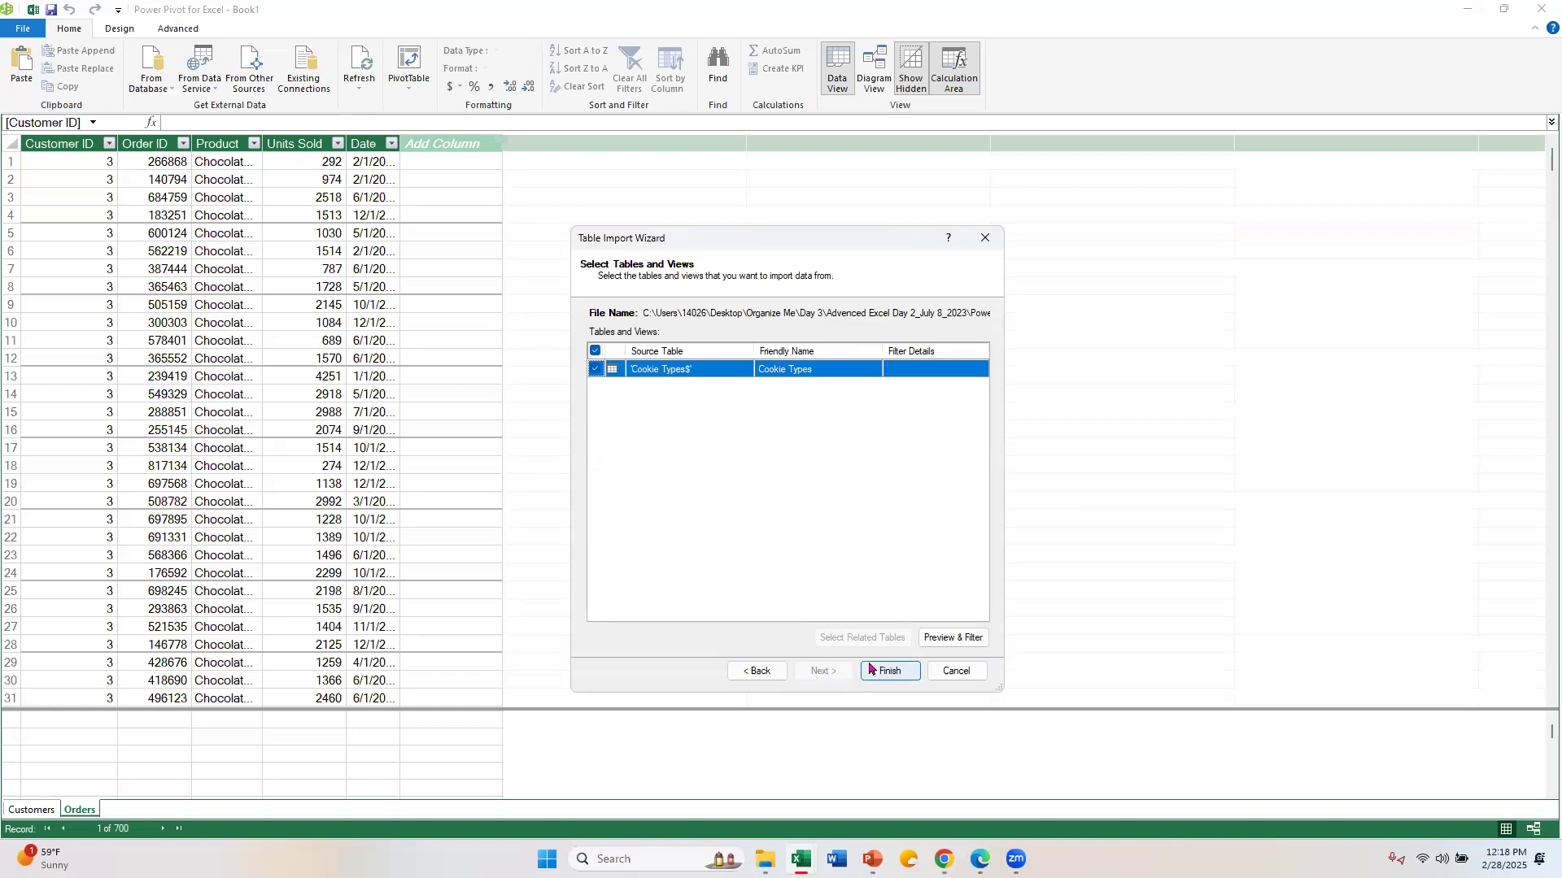
{"action": "left_click", "coordinate": [888, 671]}
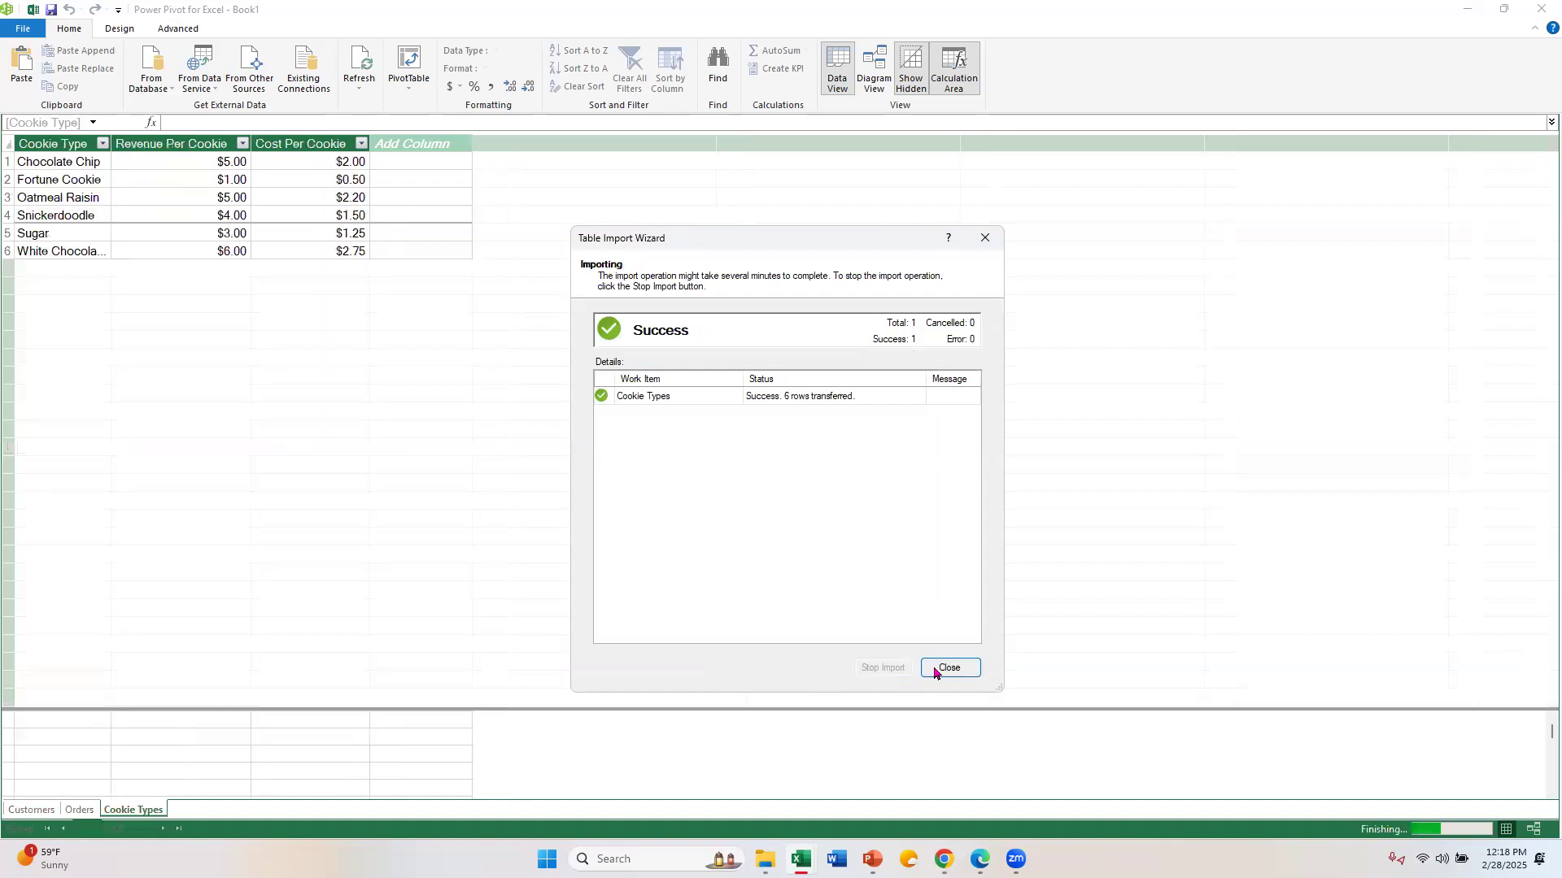
{"action": "left_click", "coordinate": [933, 668]}
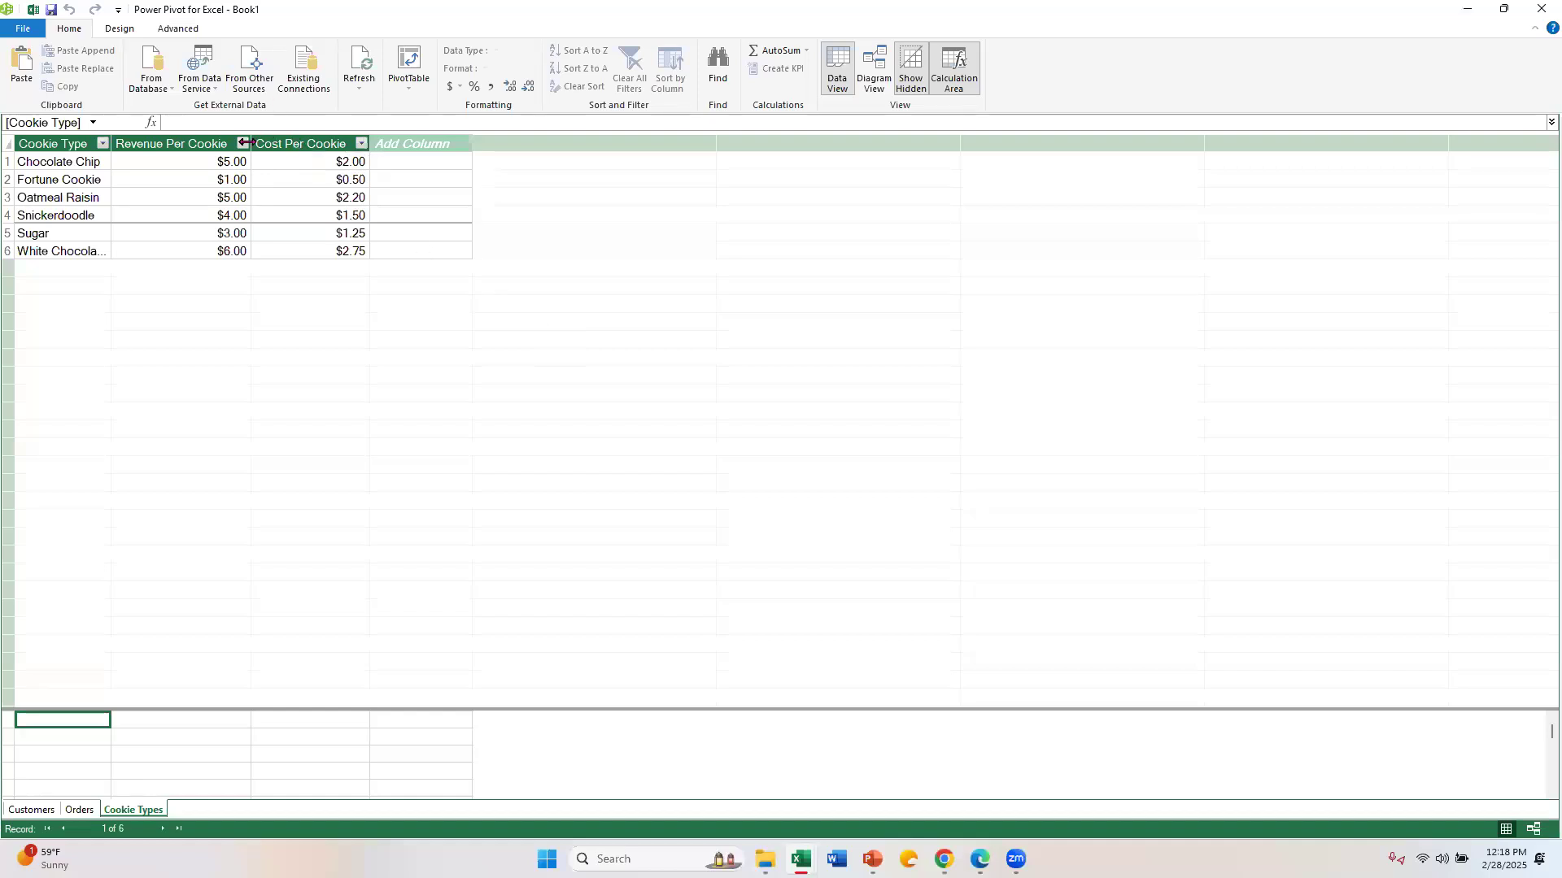
Review the imported Customers, Orders and Cookie Types tables one after another.
{"action": "left_click", "coordinate": [41, 812]}
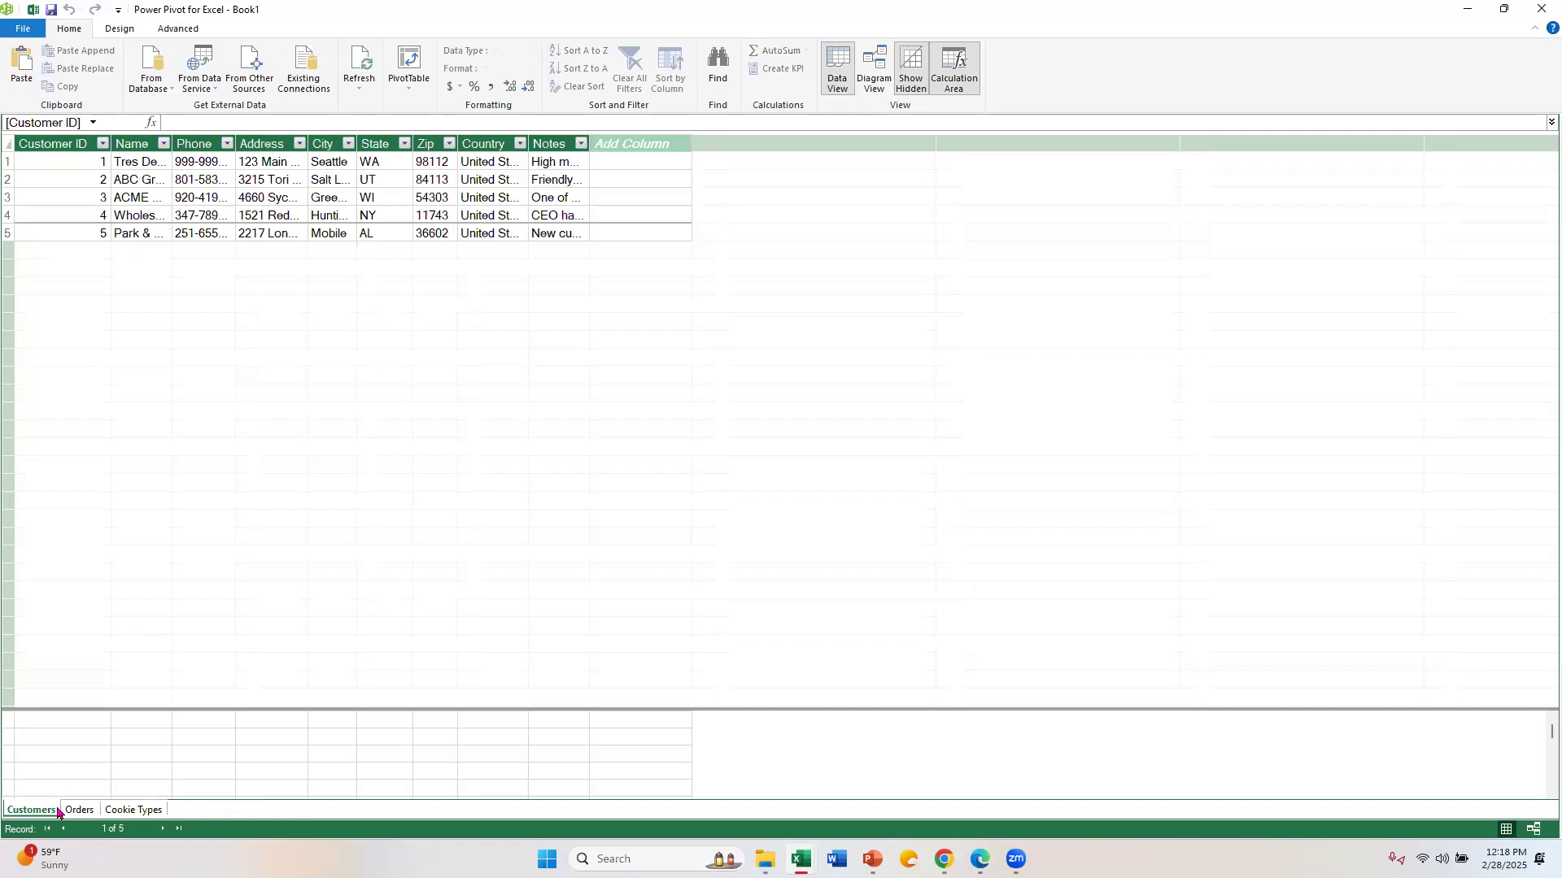
{"action": "left_click", "coordinate": [79, 810]}
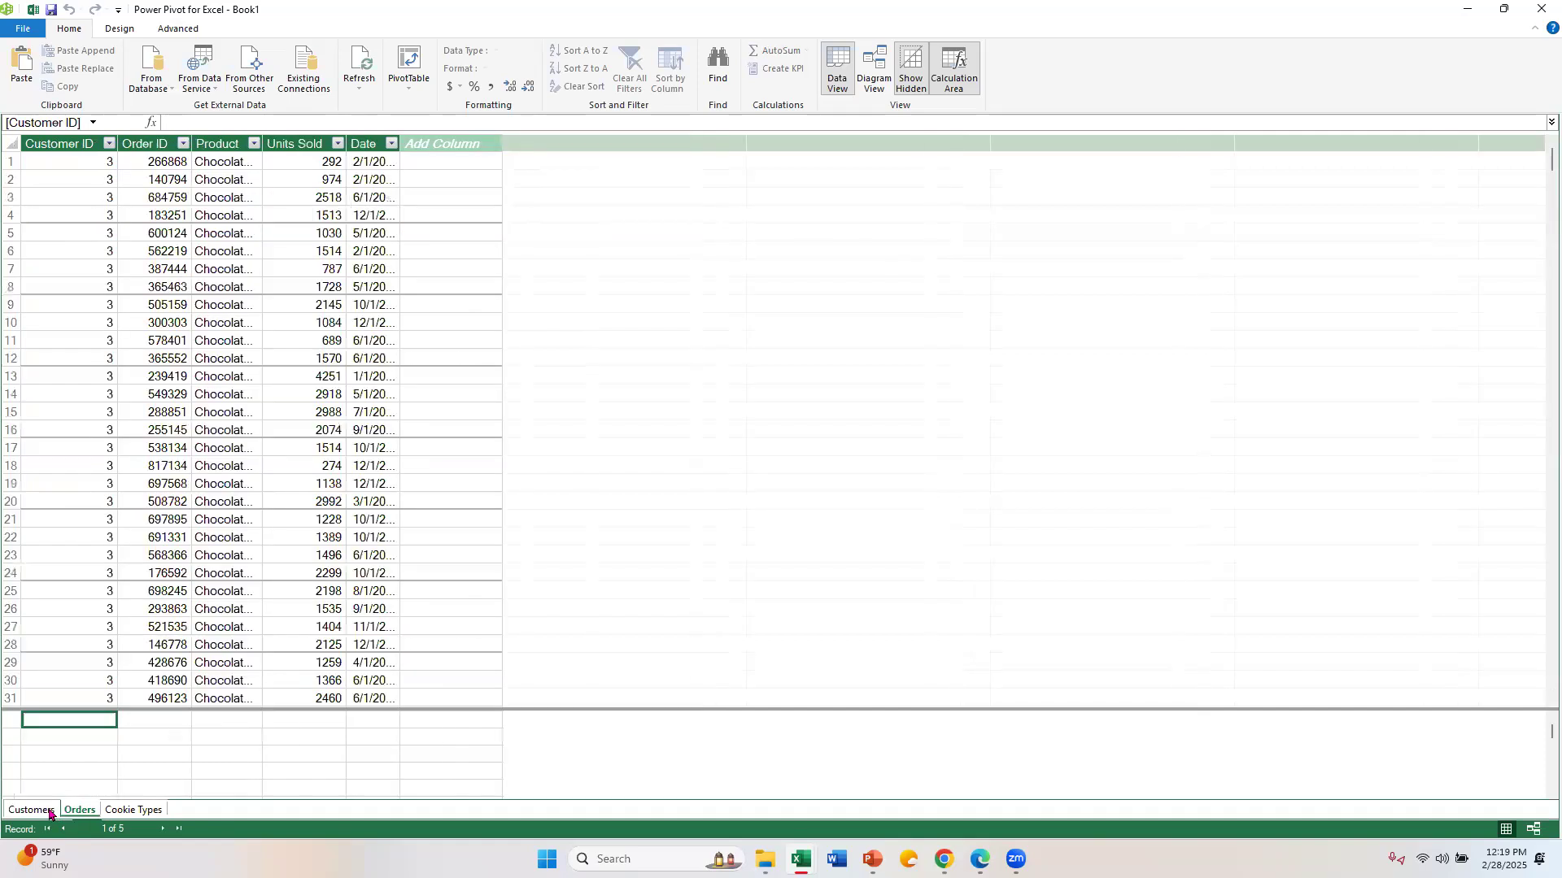
{"action": "left_click", "coordinate": [133, 810]}
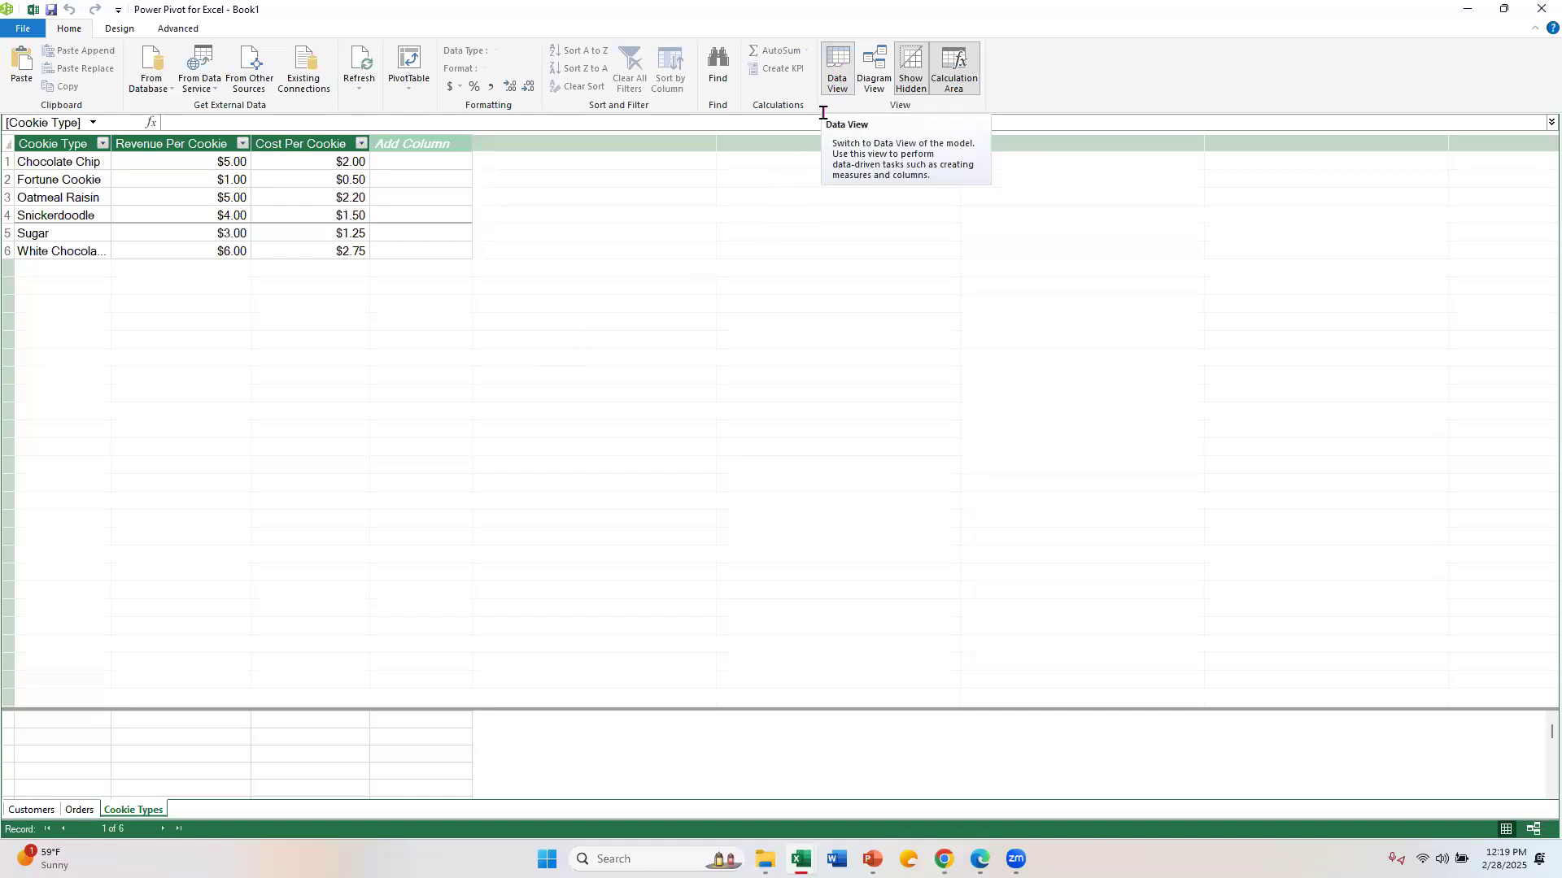
Show the data model as a diagram and move the Cookie Types, Orders and Customers tables farther right.
{"action": "left_click", "coordinate": [880, 65]}
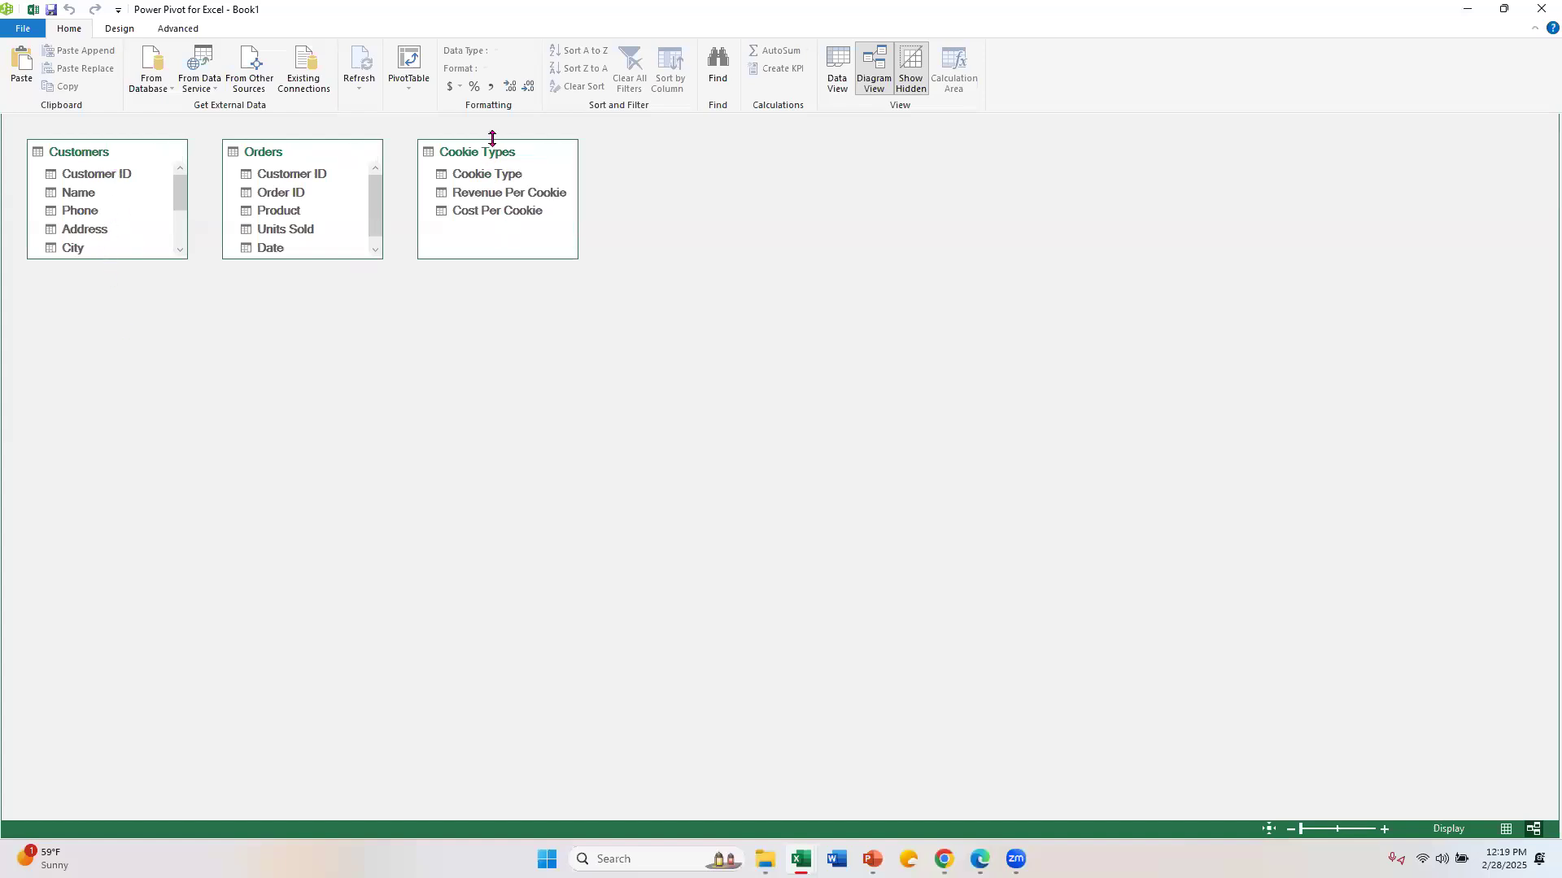
{"action": "left_click_drag", "start_coordinate": [498, 163], "coordinate": [804, 180]}
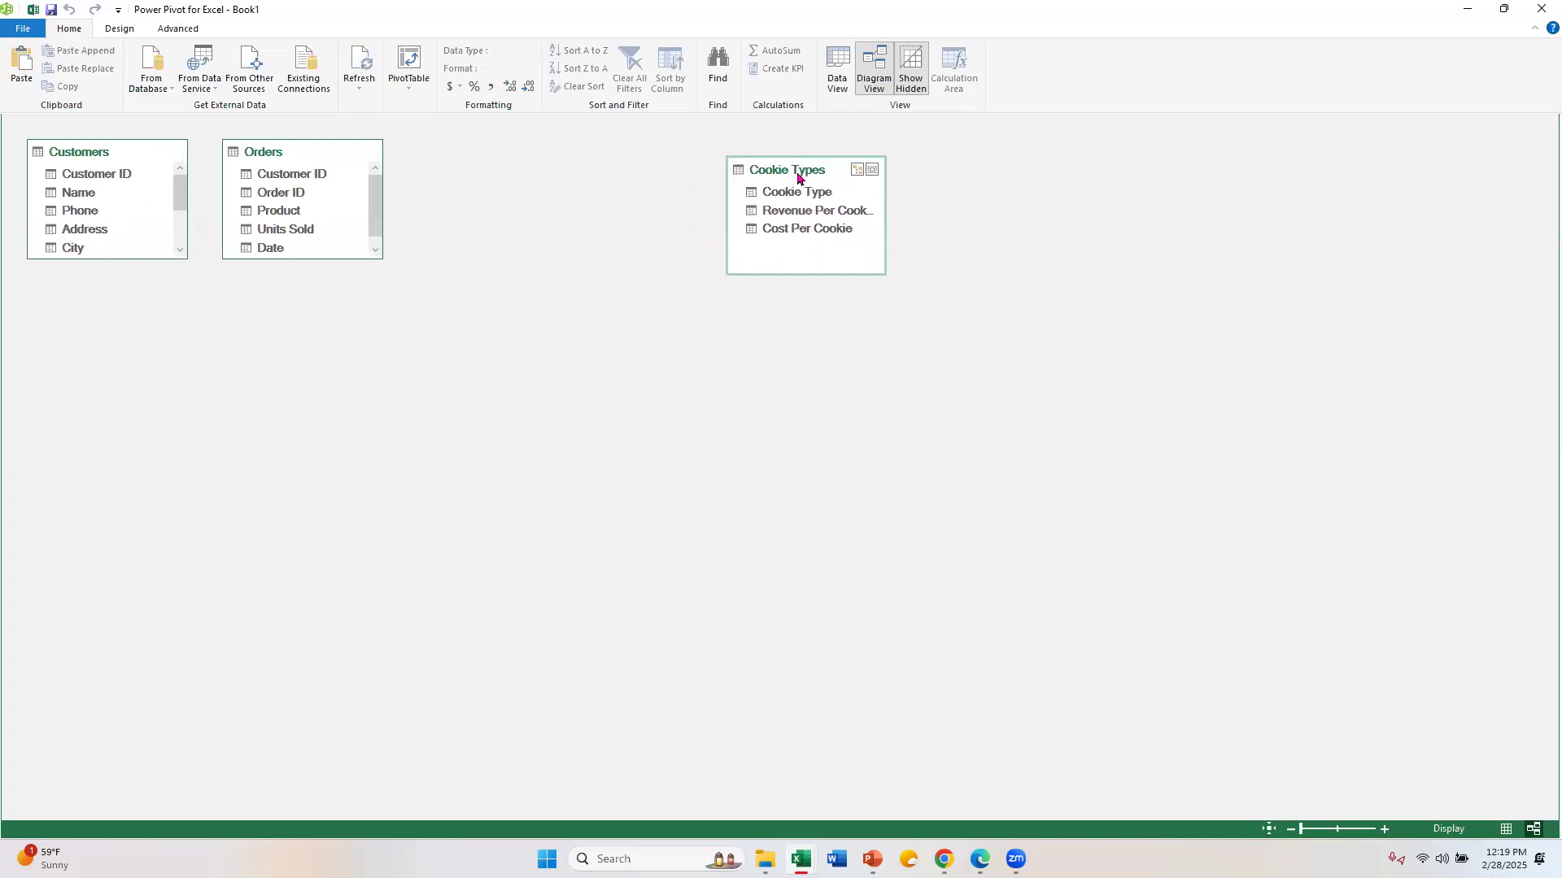
{"action": "left_click_drag", "start_coordinate": [265, 152], "coordinate": [523, 174]}
{"action": "left_click_drag", "start_coordinate": [102, 157], "coordinate": [361, 185]}
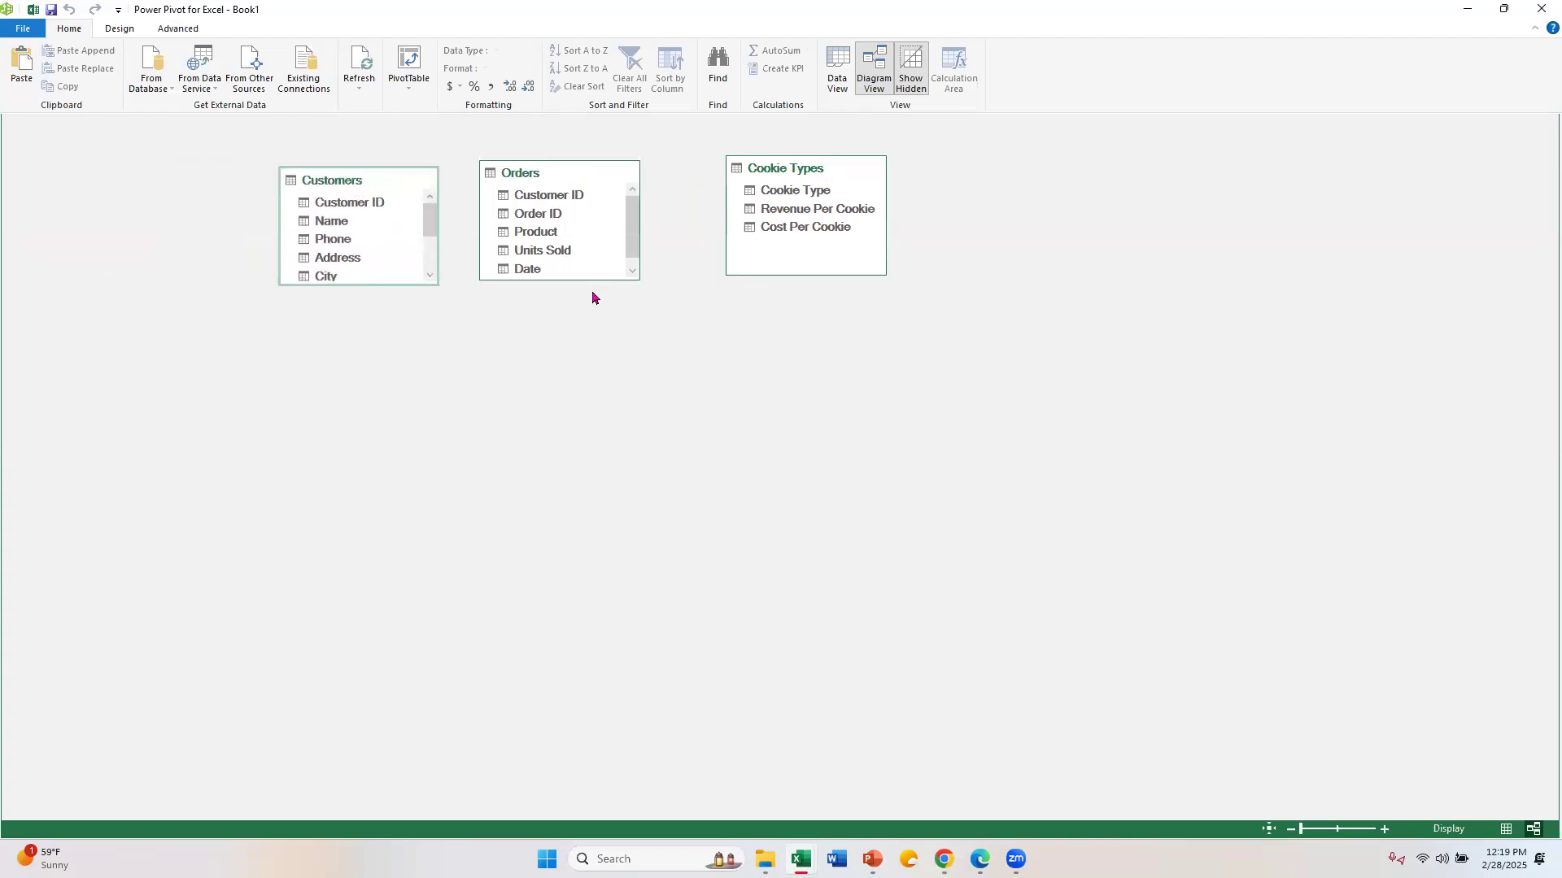
Lengthen the Orders, Cookie Types and Customers table boxes to similar heights so that all their fields fit.
{"action": "left_click_drag", "start_coordinate": [593, 279], "coordinate": [610, 412]}
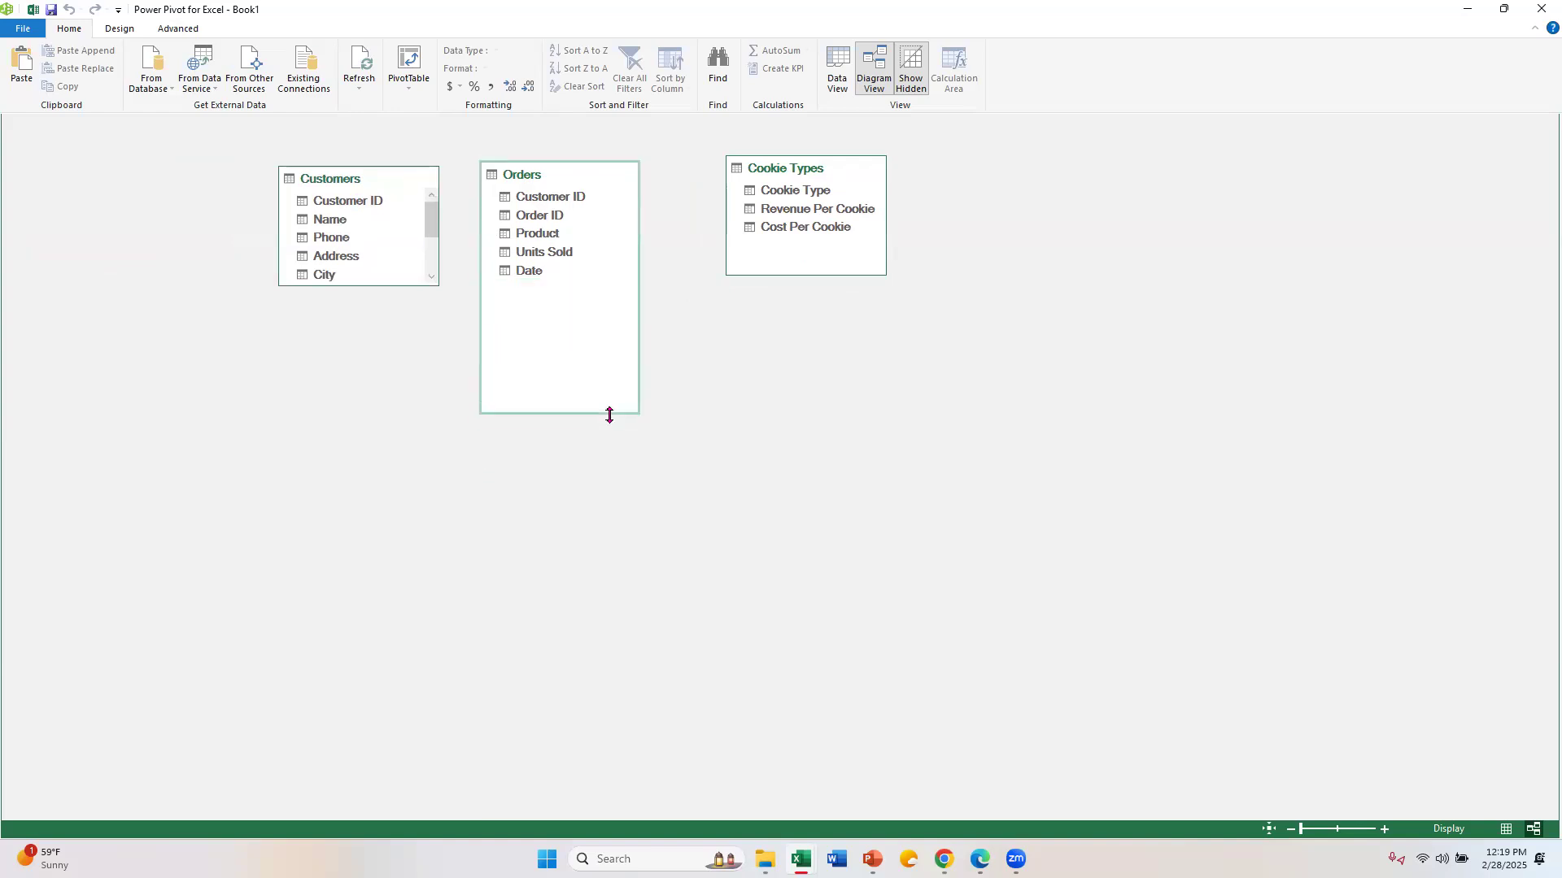
{"action": "left_click_drag", "start_coordinate": [842, 274], "coordinate": [841, 415]}
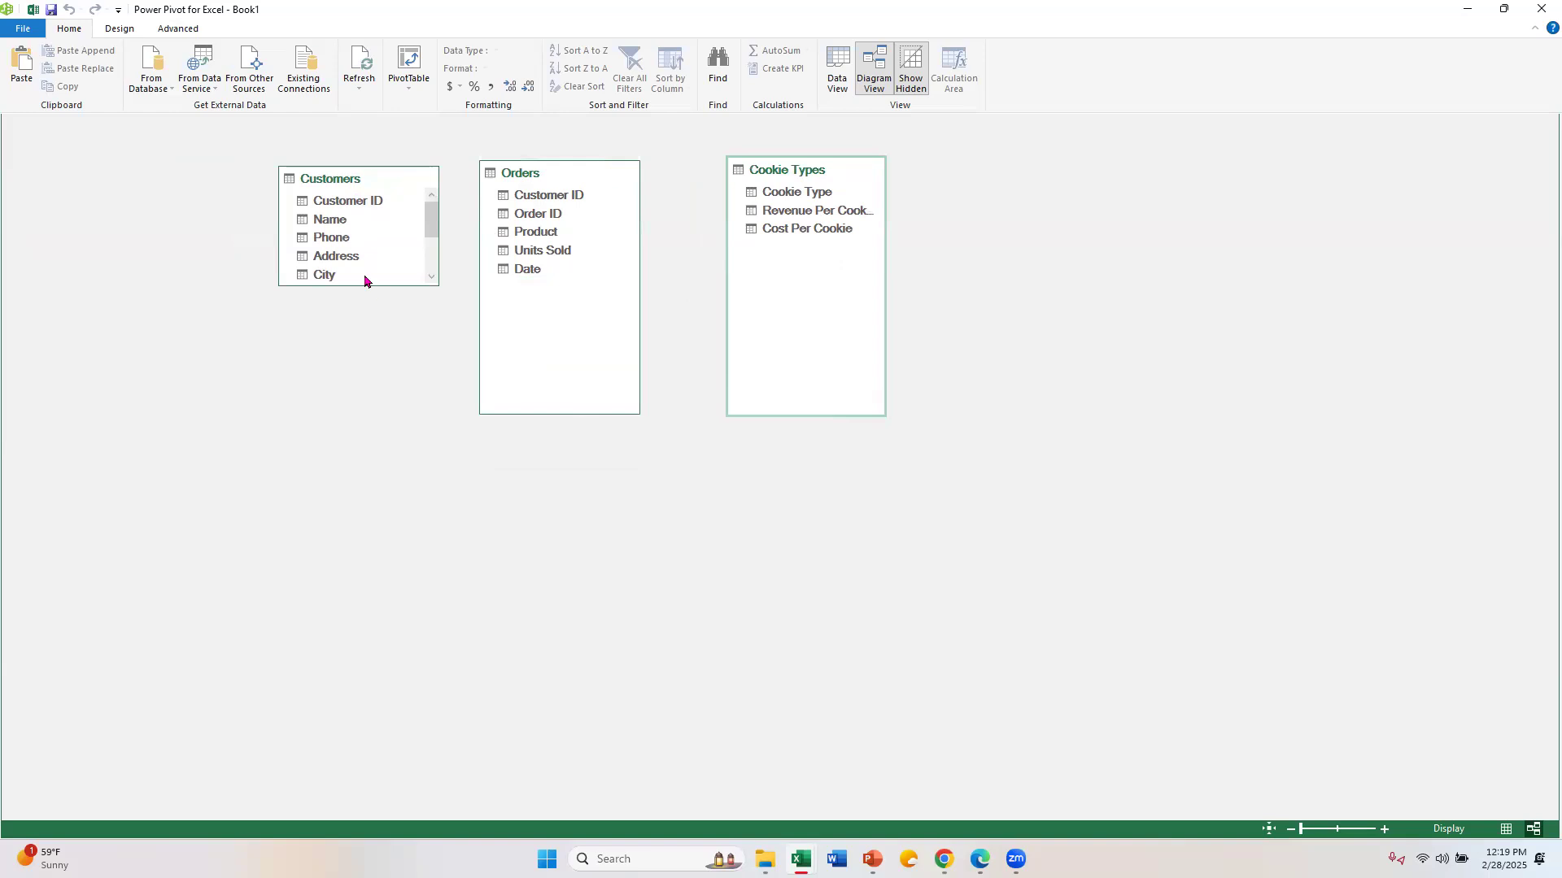
{"action": "left_click_drag", "start_coordinate": [366, 284], "coordinate": [387, 413]}
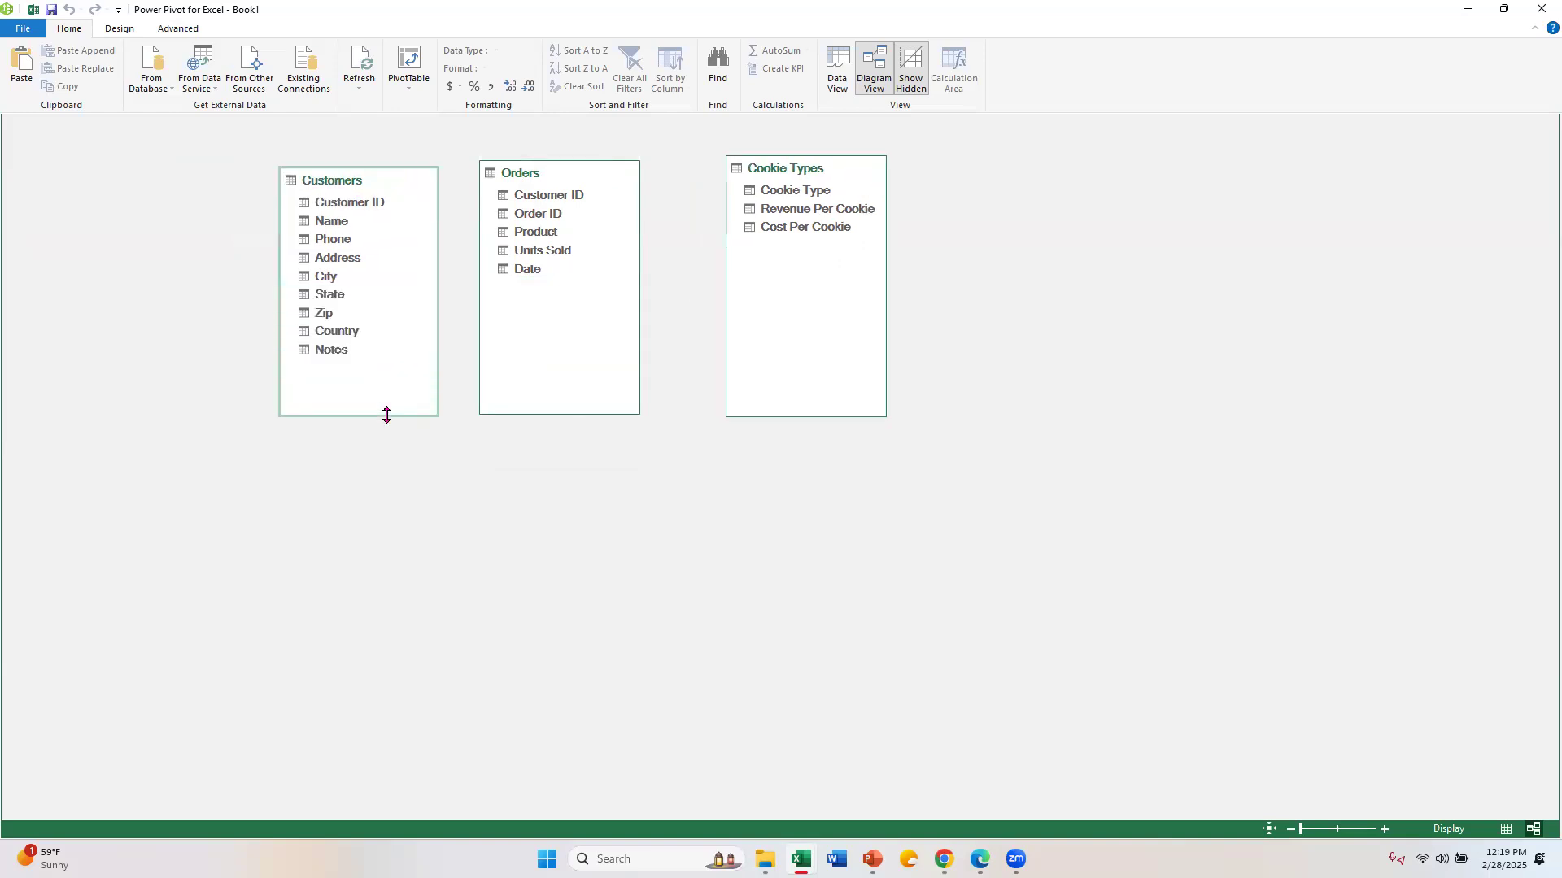
Reposition the Customers and Orders tables in the diagram to space the three tables out evenly.
{"action": "left_click", "coordinate": [608, 303]}
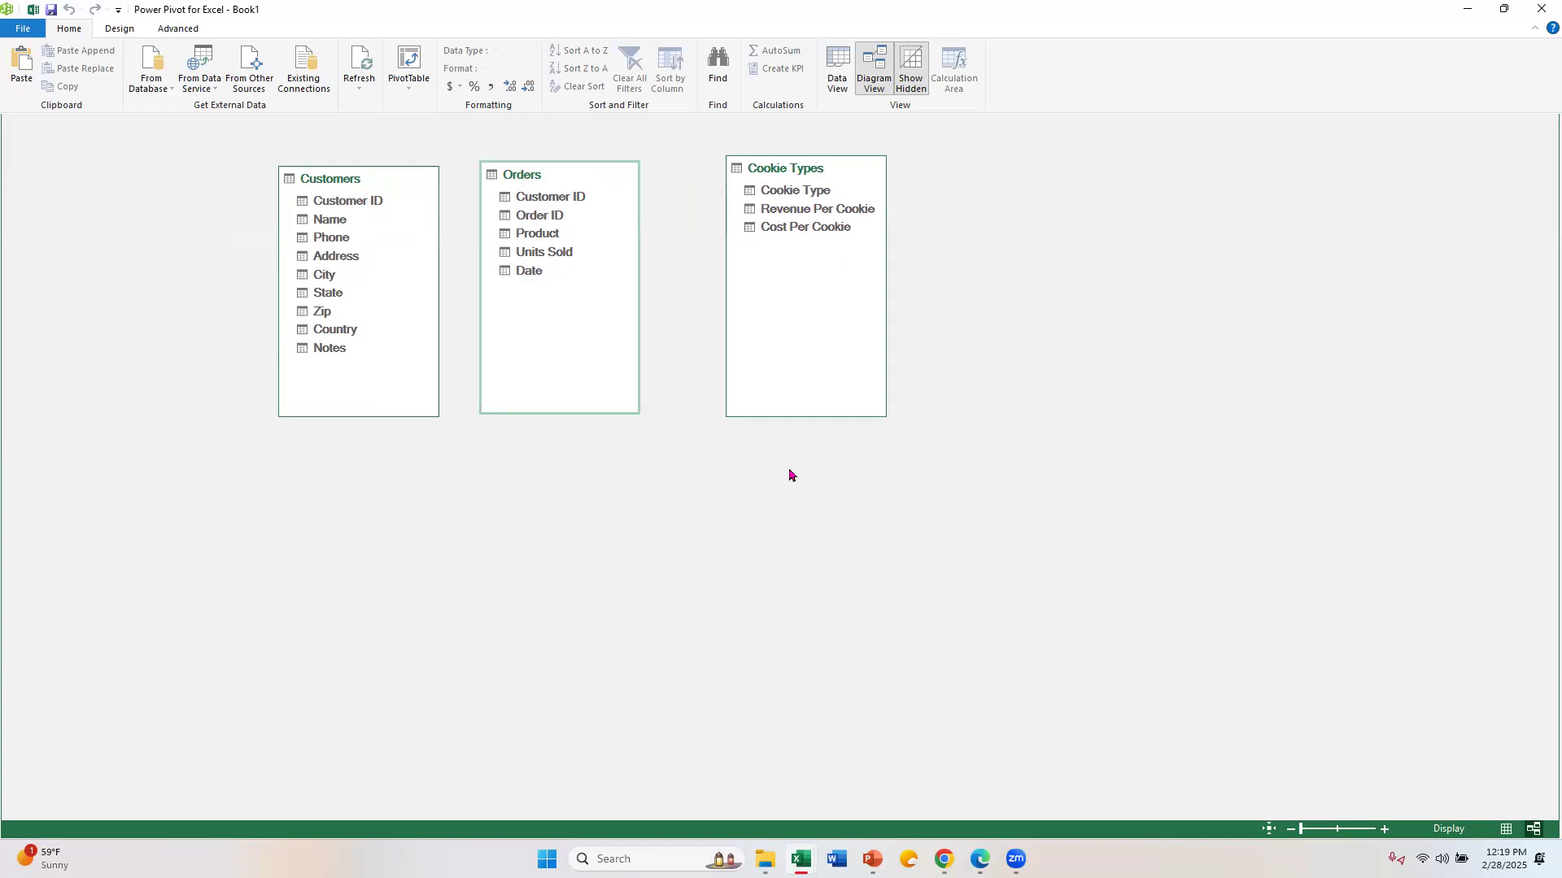
{"action": "left_click", "coordinate": [395, 396]}
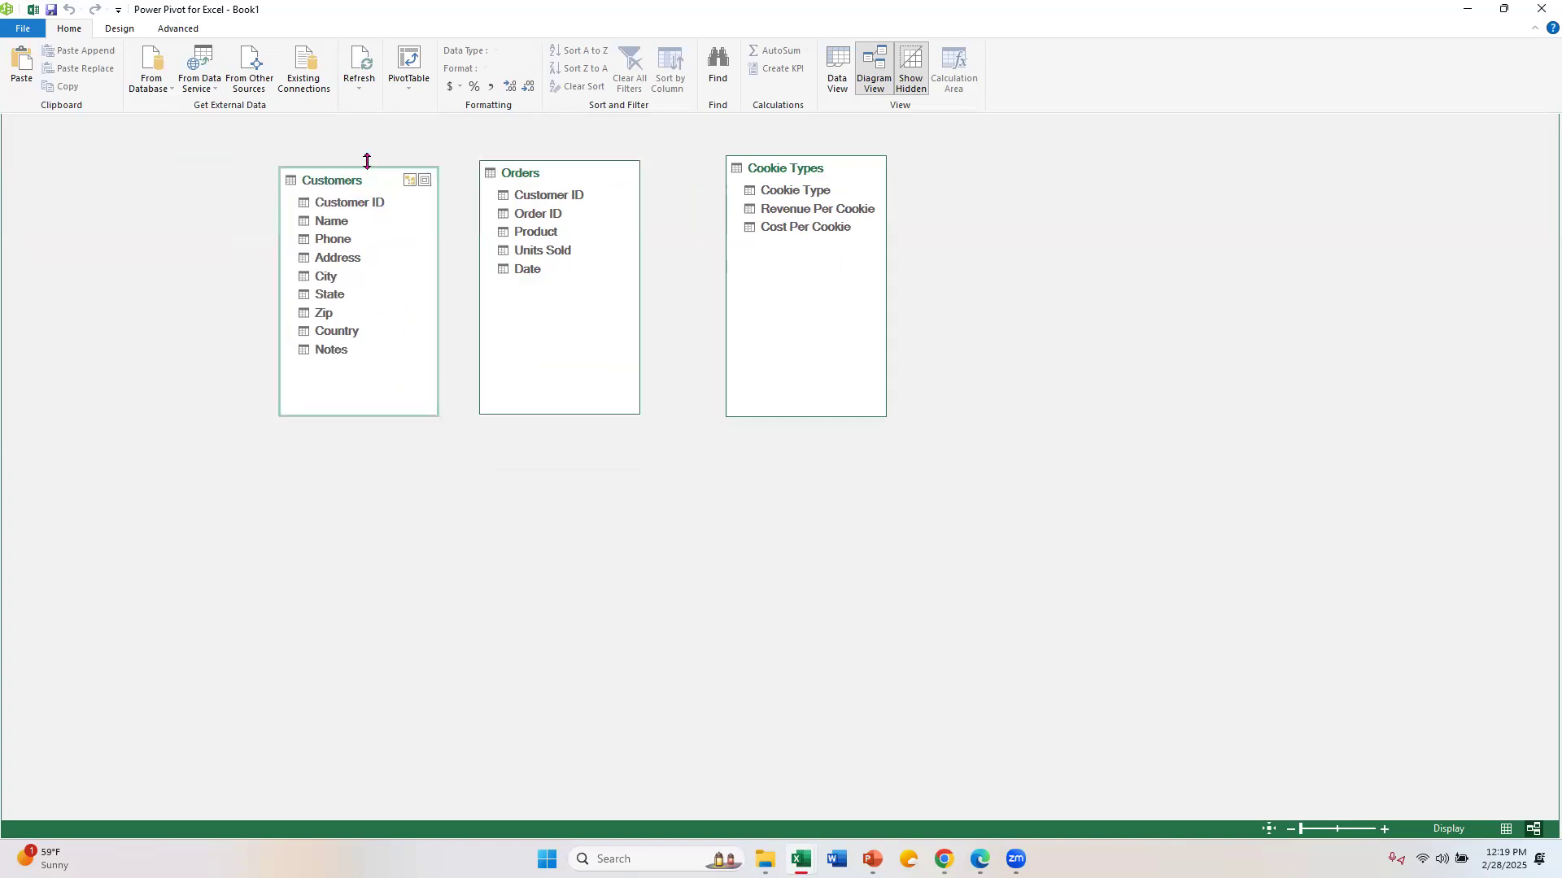
{"action": "mouse_move", "coordinate": [328, 188]}
{"action": "left_mouse_down"}
{"action": "mouse_move", "coordinate": [306, 184]}
{"action": "mouse_move", "coordinate": [330, 175]}
{"action": "left_mouse_up"}
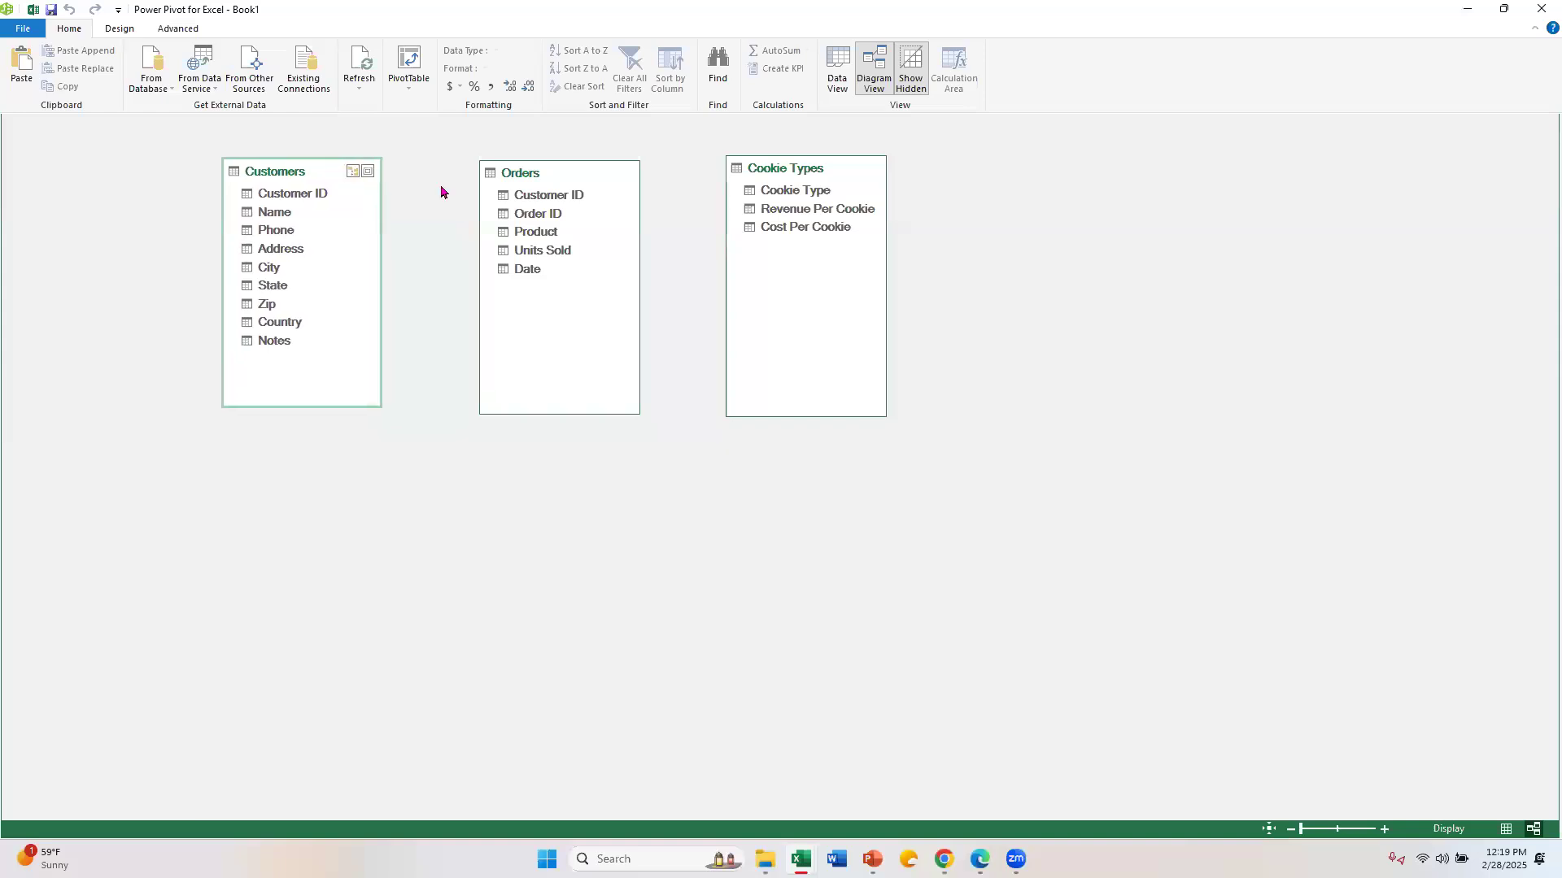
{"action": "left_click", "coordinate": [563, 174]}
{"action": "left_click_drag", "start_coordinate": [563, 173], "coordinate": [559, 172]}
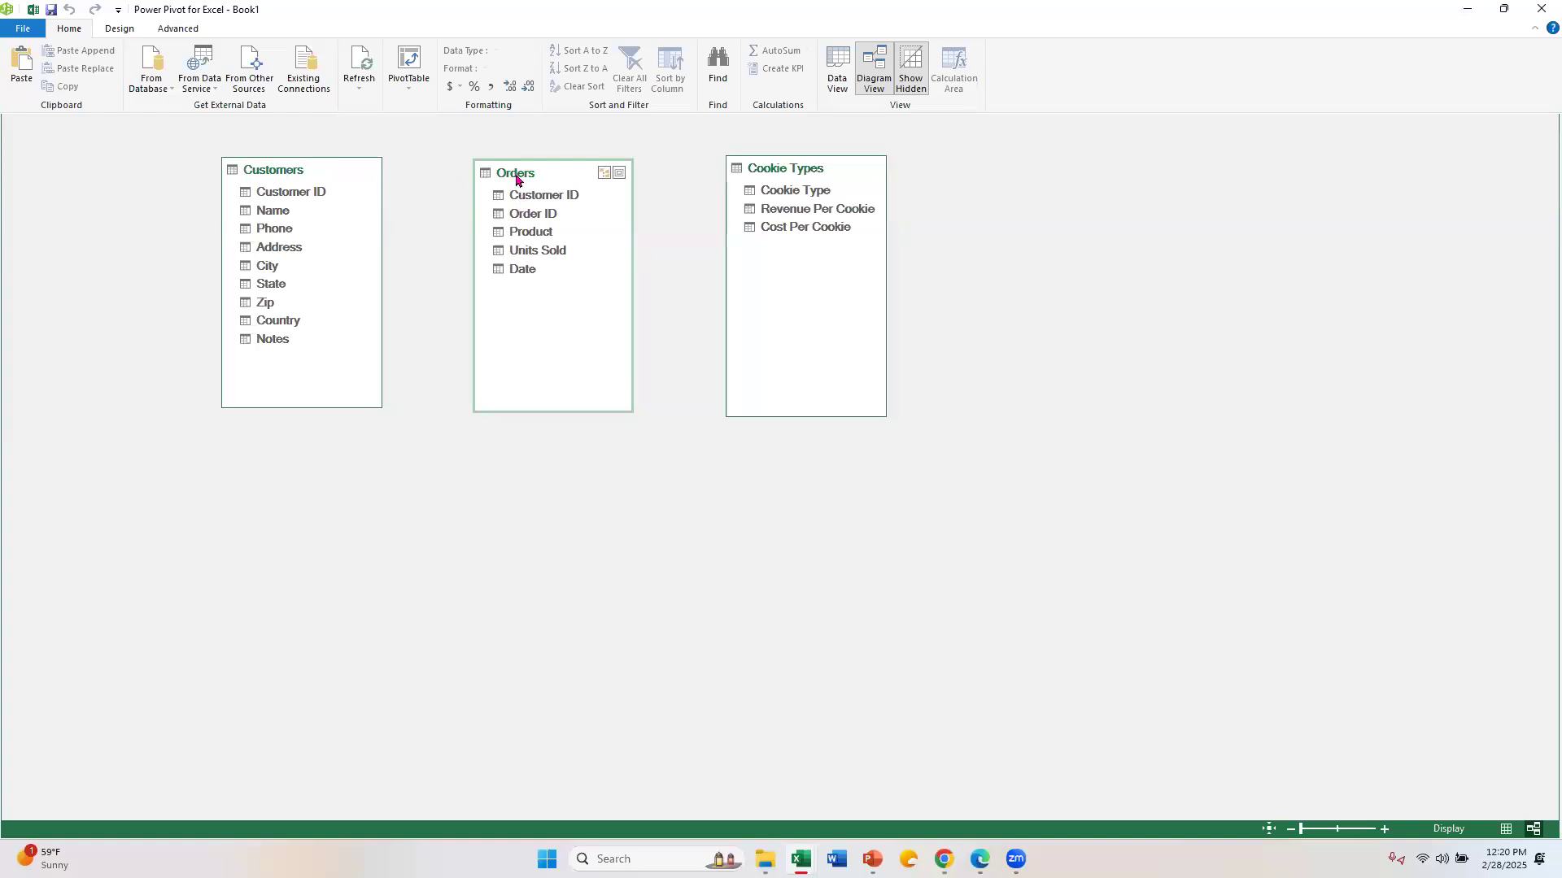
Relate Customers to Orders through Customer ID, and relate Cookie Type in Cookie Types to Product in Orders.
{"action": "left_click", "coordinate": [322, 197]}
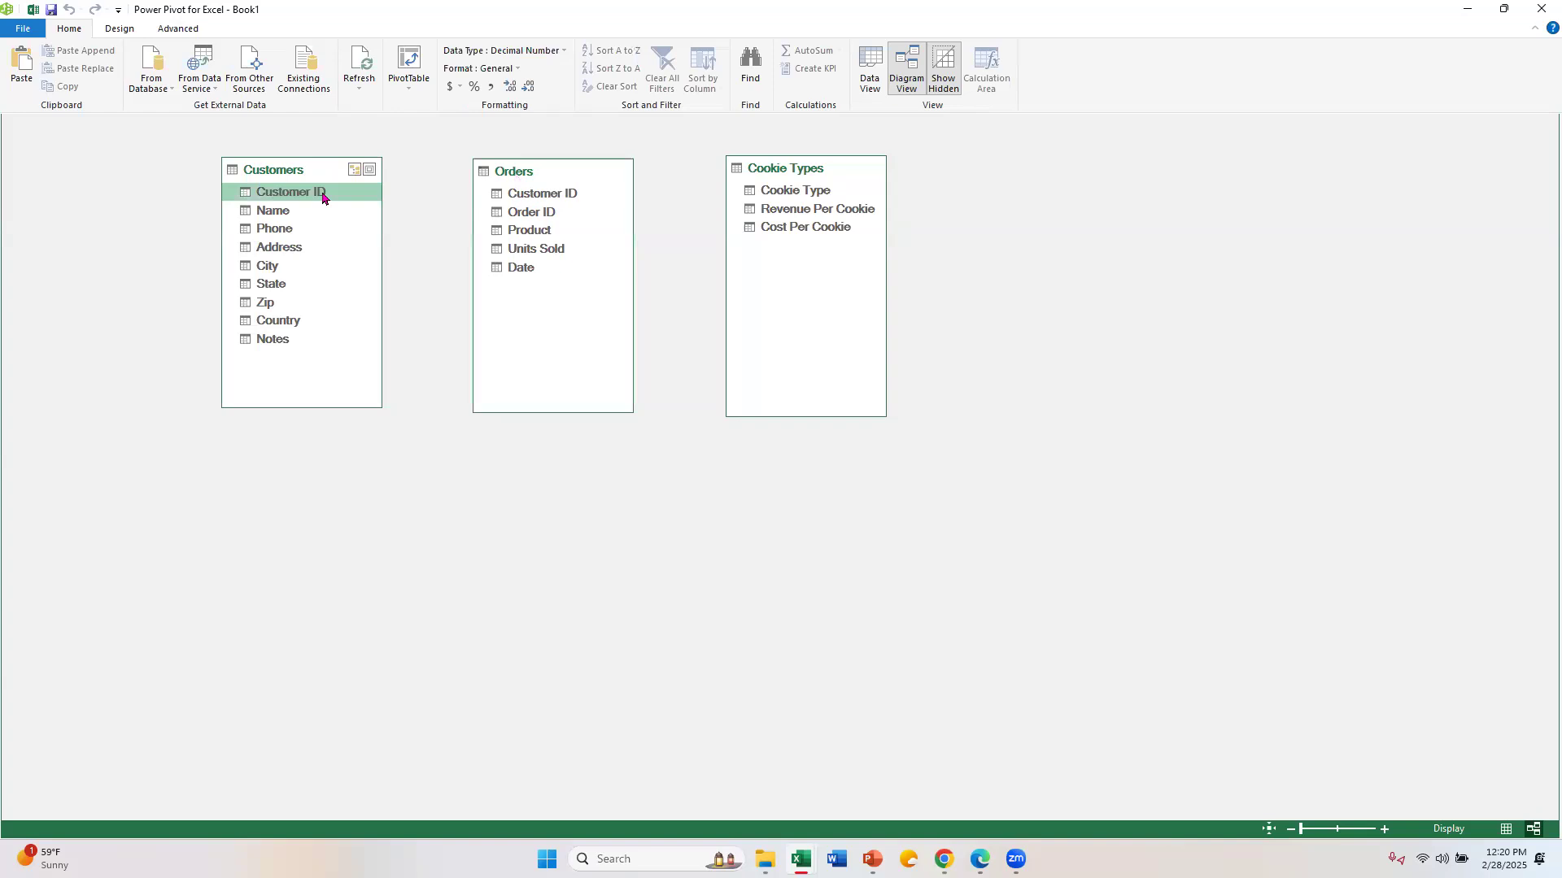
{"action": "left_click_drag", "start_coordinate": [322, 198], "coordinate": [548, 195]}
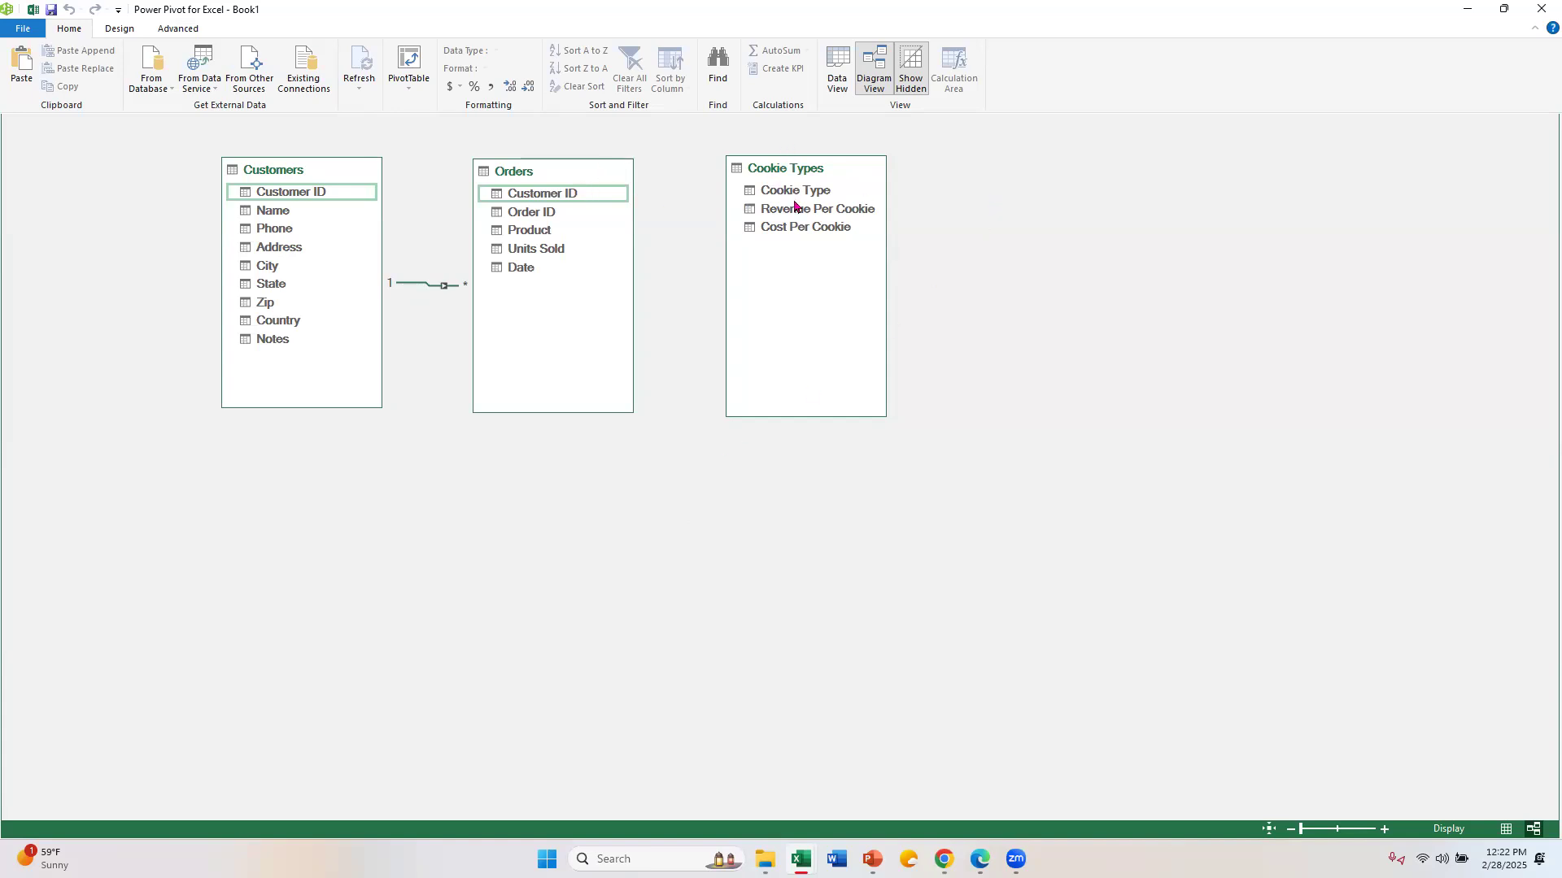
{"action": "mouse_move", "coordinate": [798, 209]}
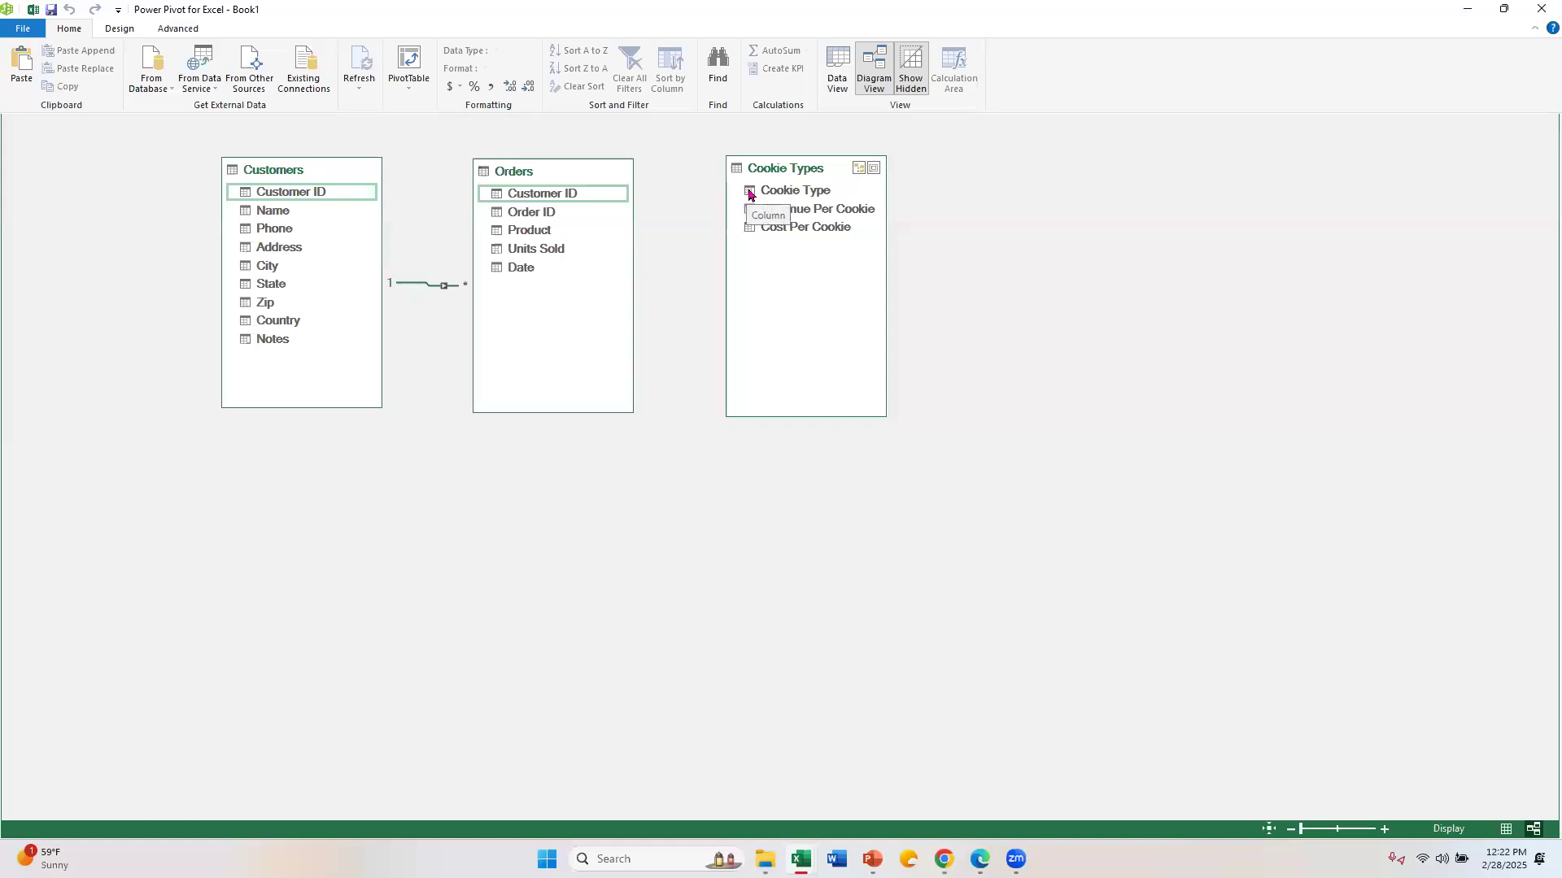
{"action": "left_click_drag", "start_coordinate": [749, 193], "coordinate": [553, 233]}
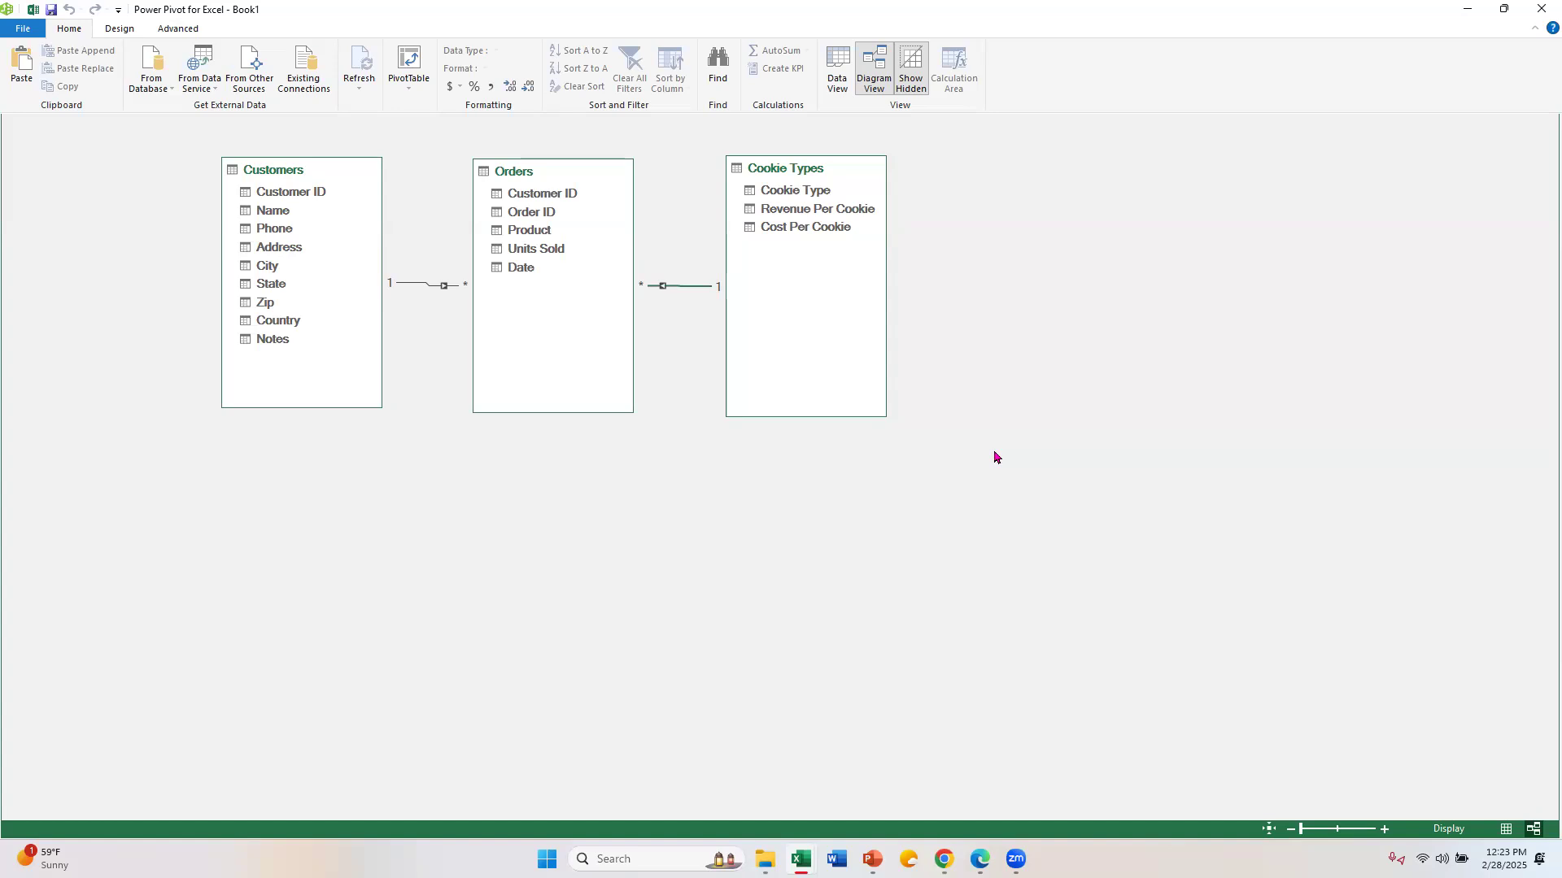
Return to the data grid view and add a column named Revenue to the Orders table.
{"action": "left_click", "coordinate": [843, 65]}
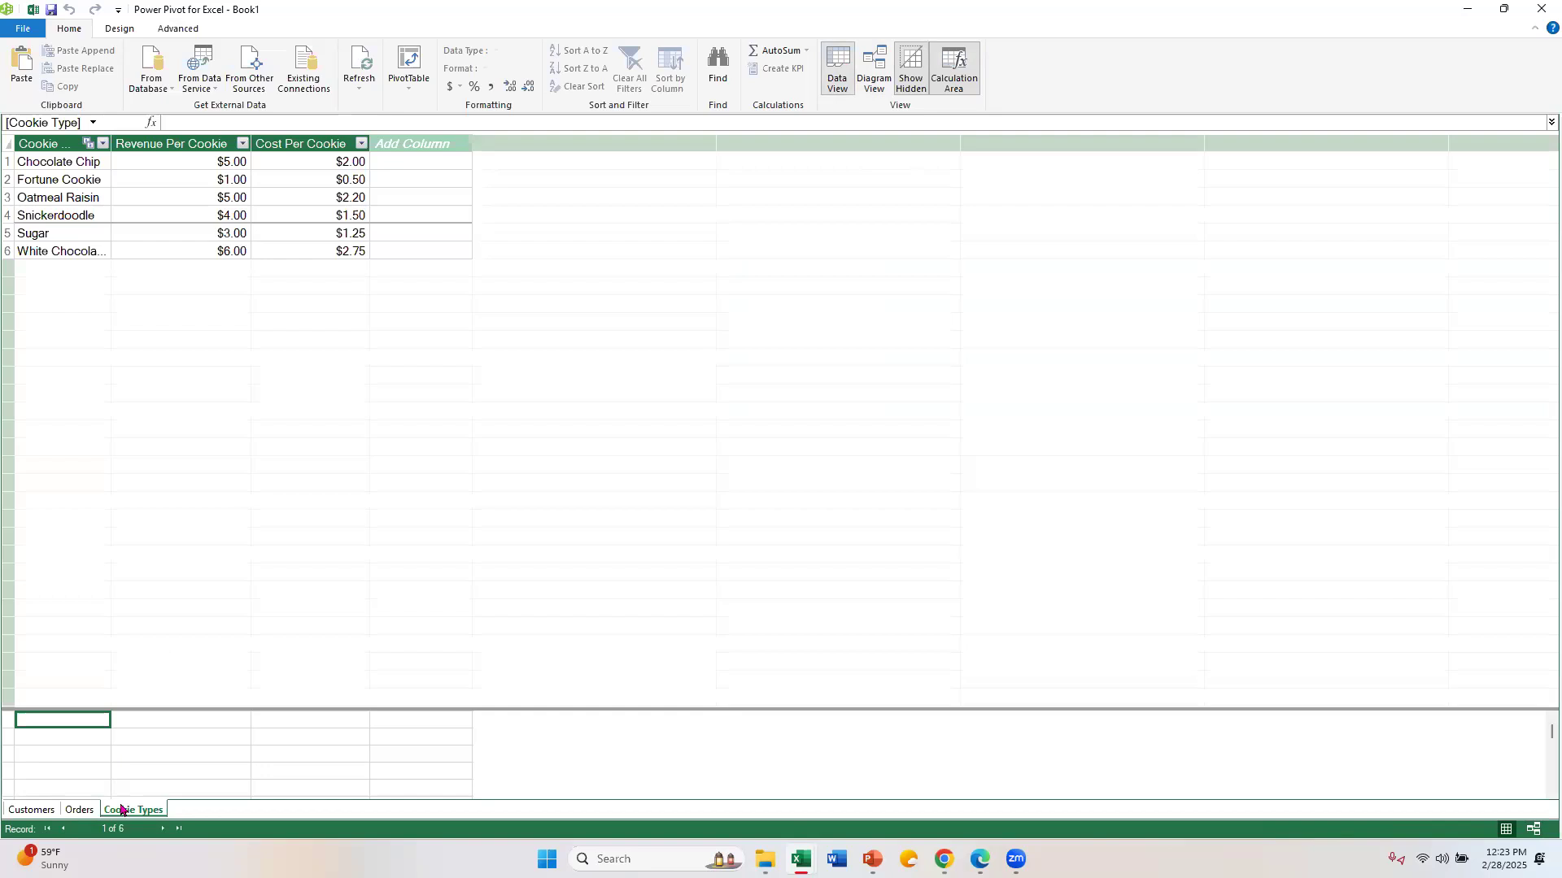
{"action": "left_click", "coordinate": [81, 810]}
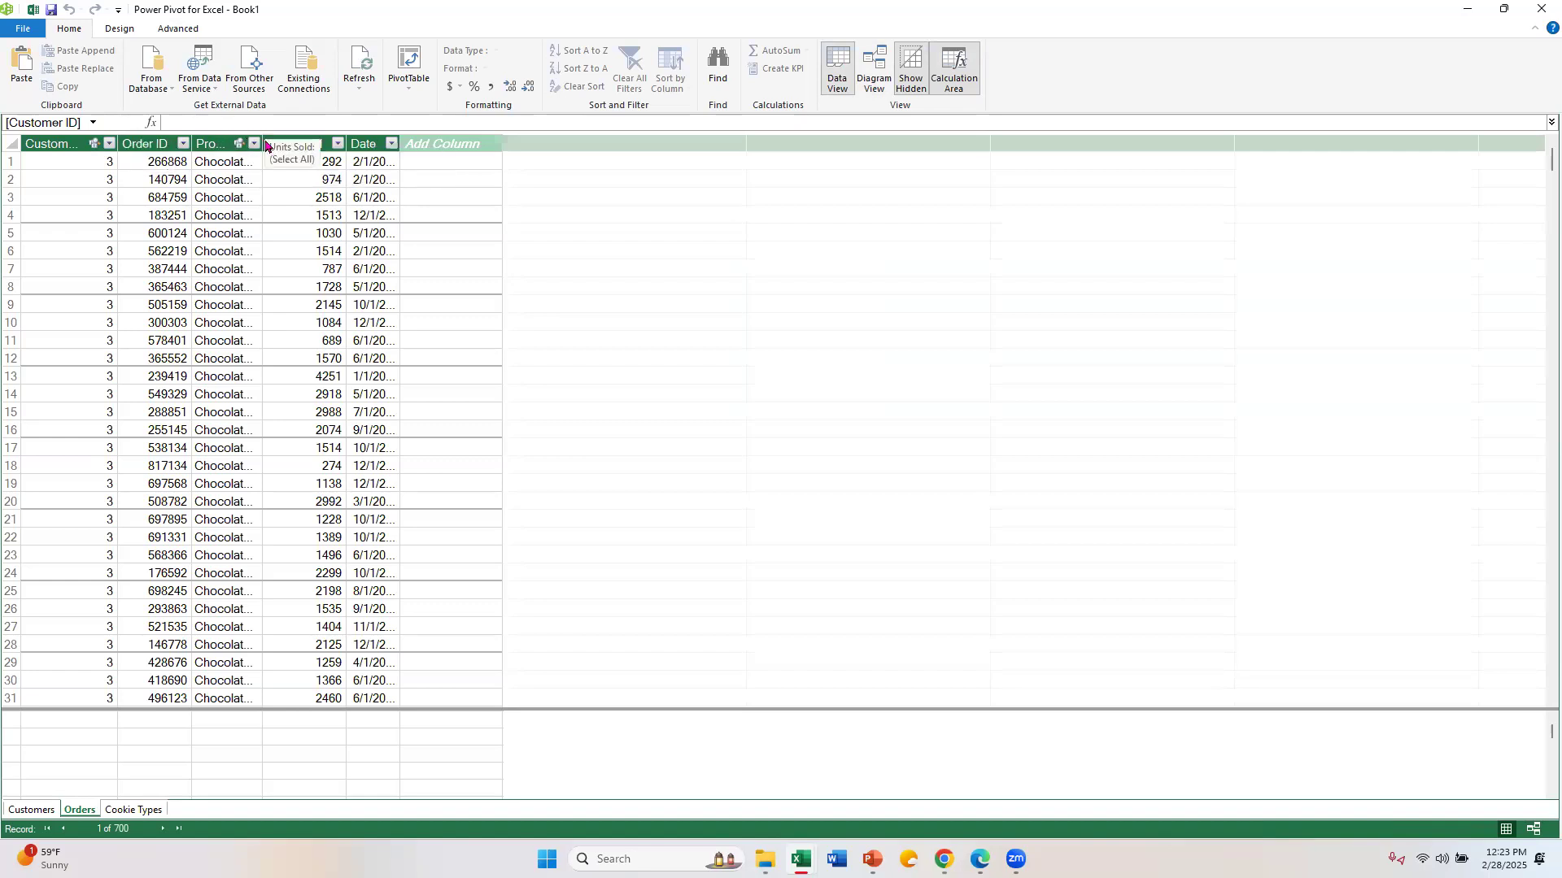
{"action": "left_click", "coordinate": [467, 140]}
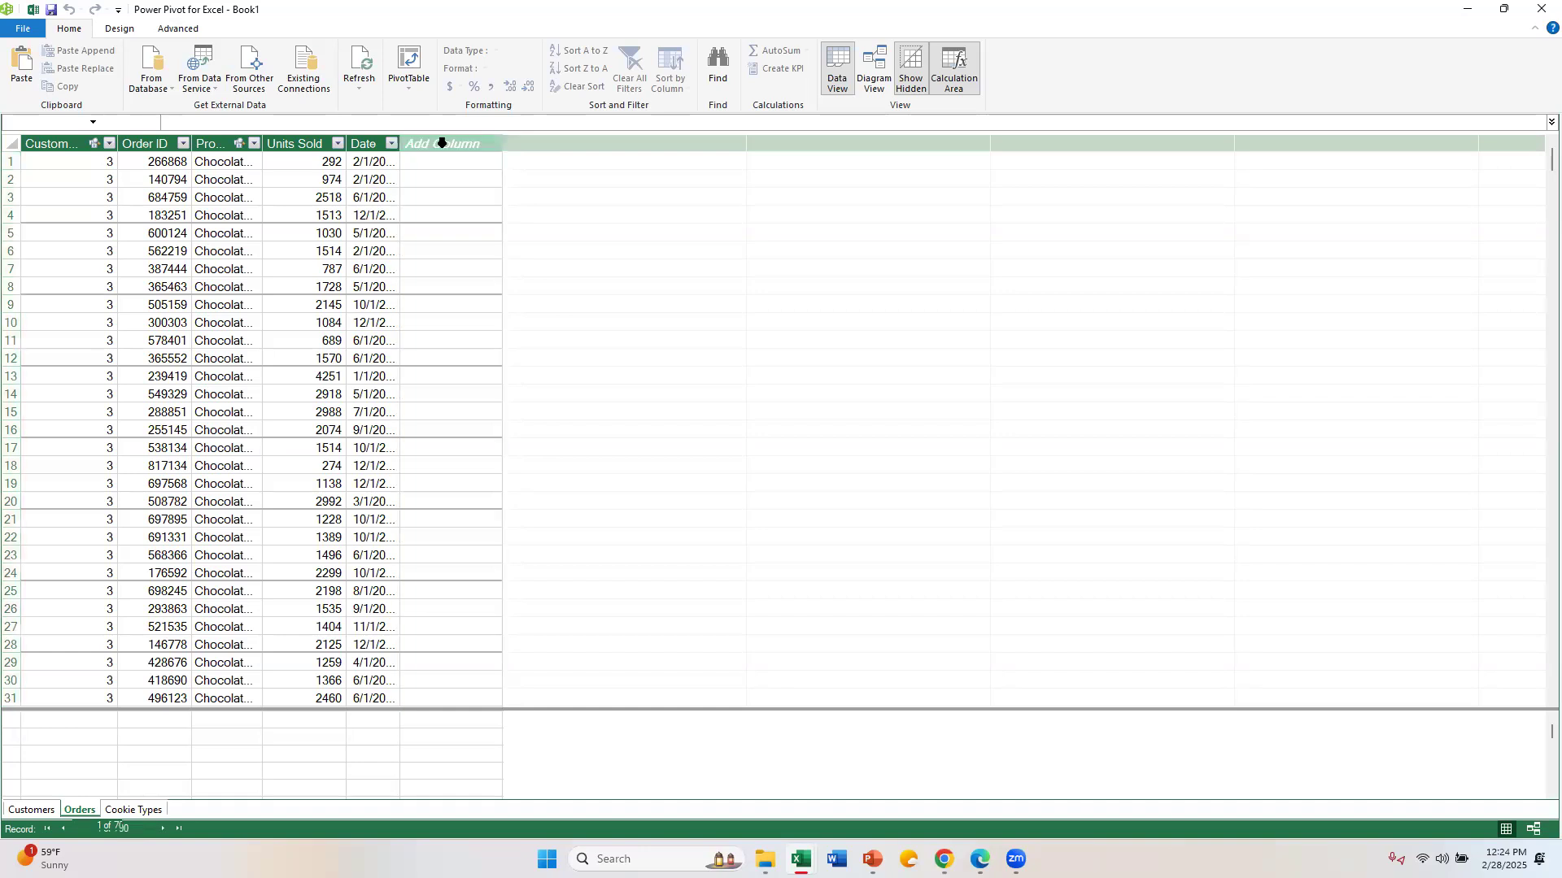
{"action": "double_click", "coordinate": [441, 143]}
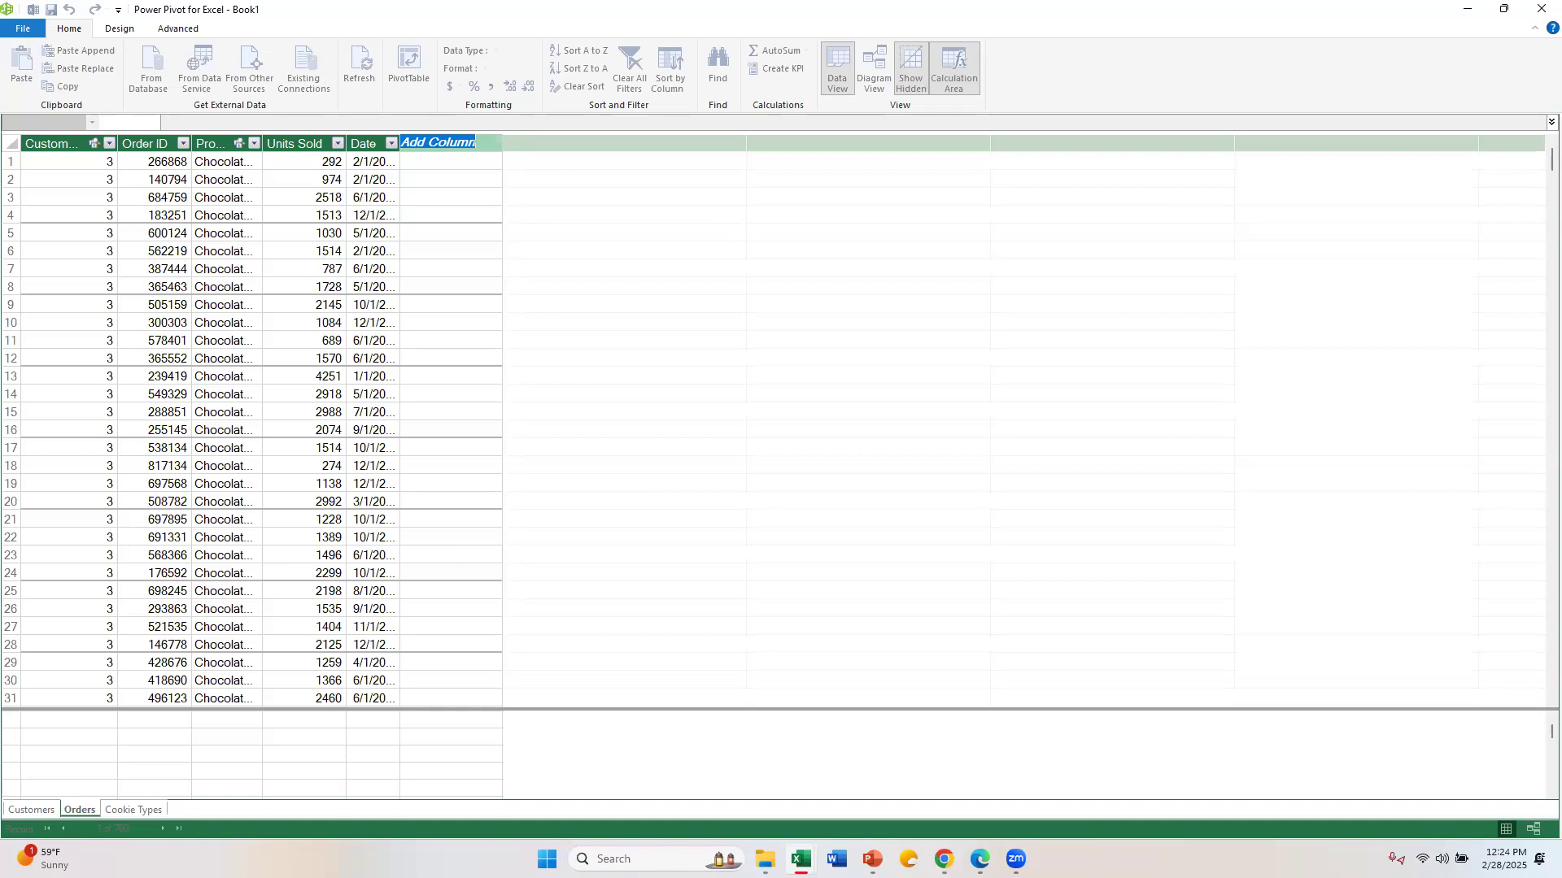
{"action": "type", "text": "Row"}
{"action": "type", "text": "enue"}
{"action": "key", "text": "Return"}
Add two more columns named Cost and Profit after Revenue in the Orders table.
{"action": "left_click", "coordinate": [508, 142]}
{"action": "double_click", "coordinate": [508, 142]}
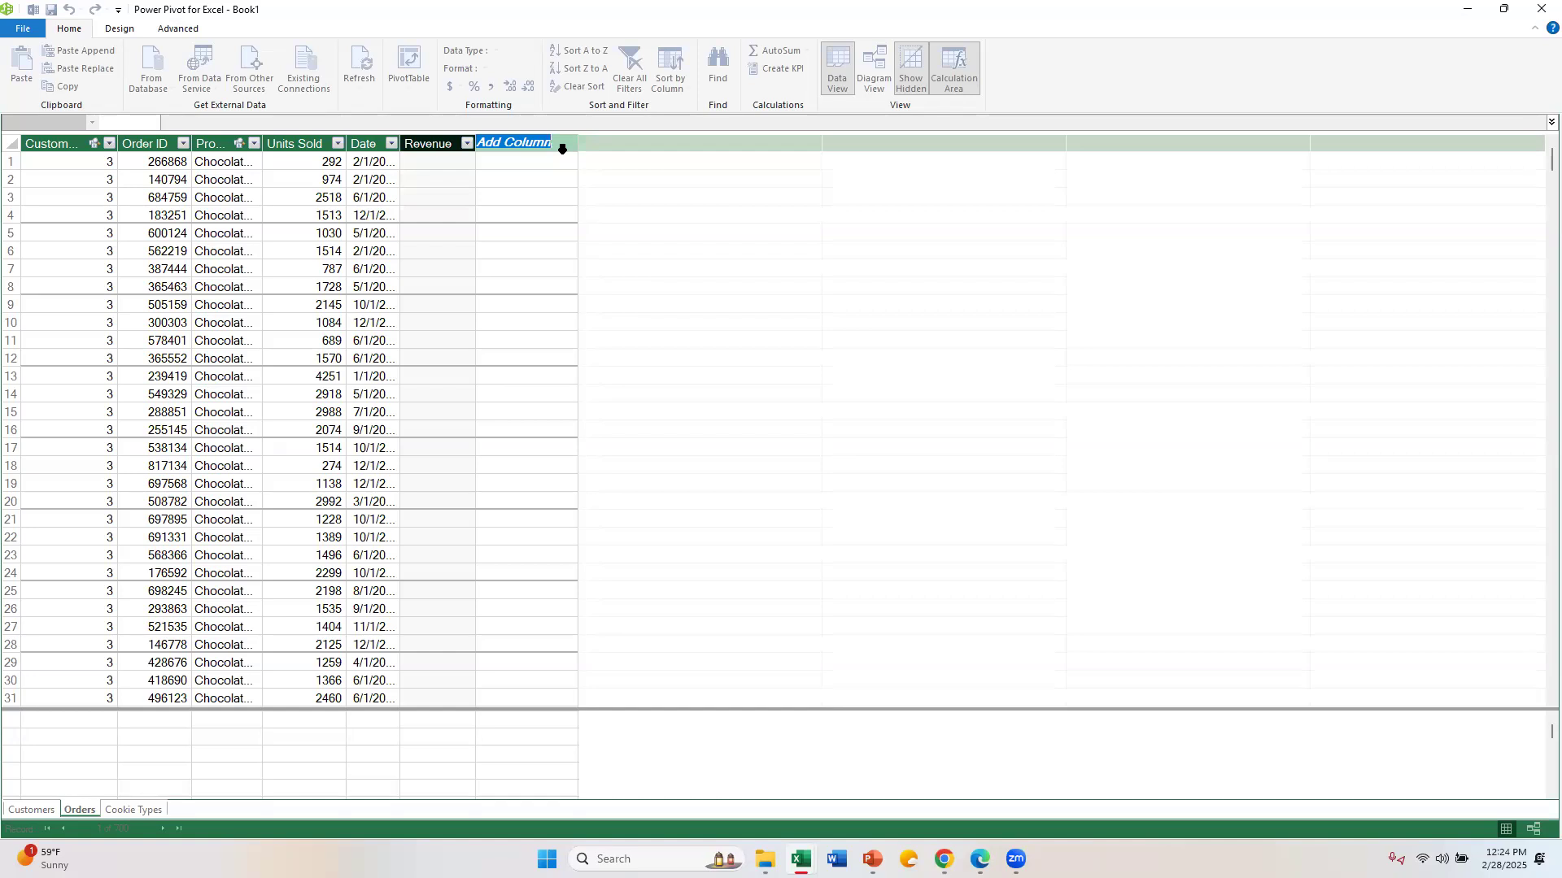
{"action": "type", "text": "CC"}
{"action": "key", "text": "BackSpace"}
{"action": "type", "text": "ost"}
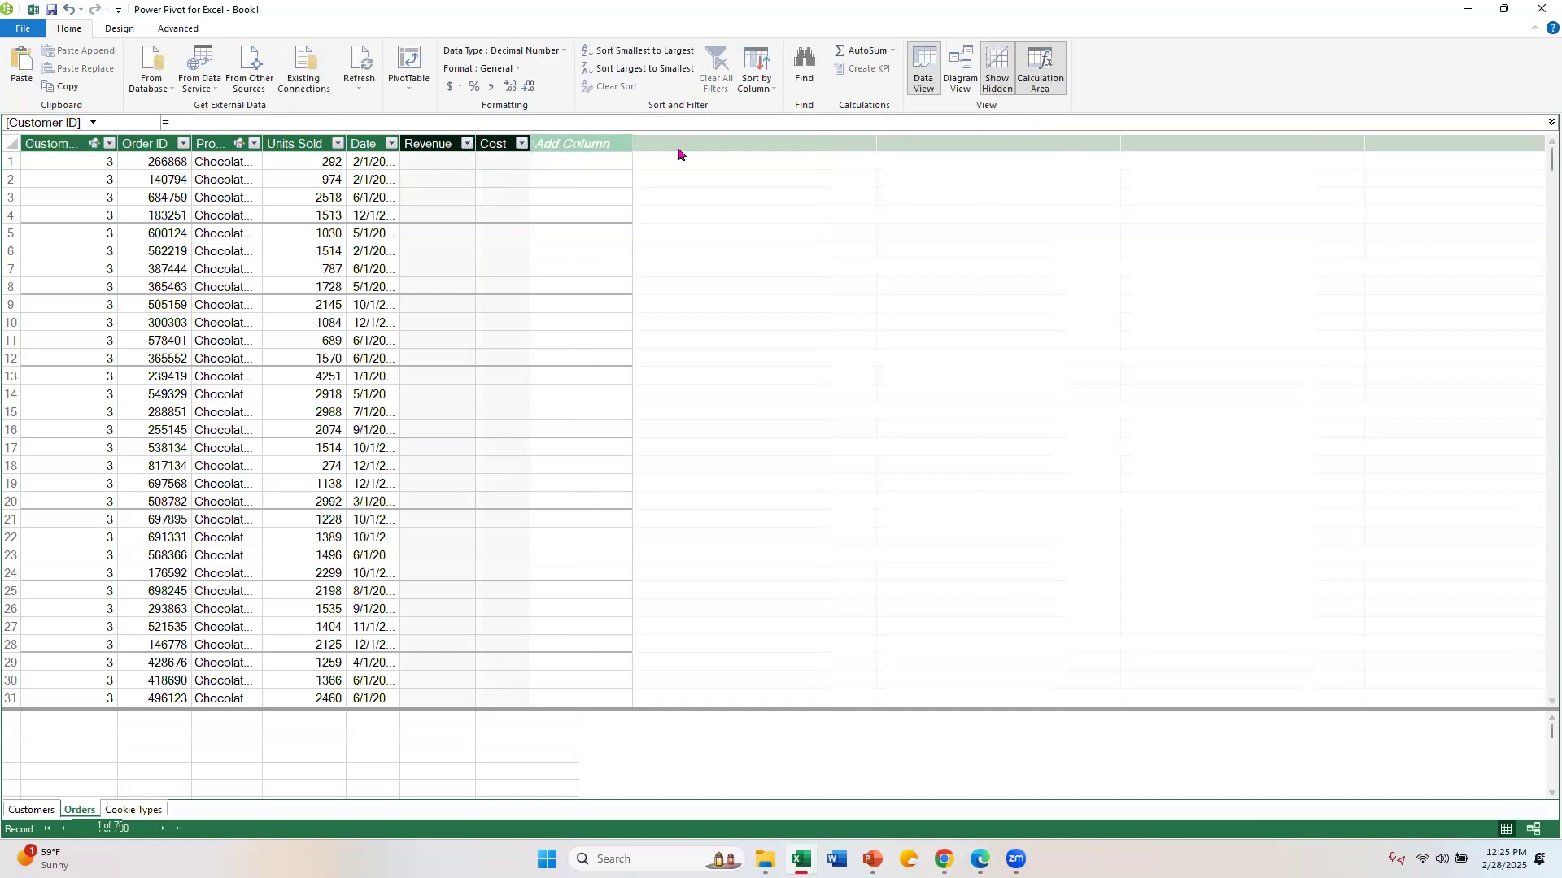
{"action": "left_click", "coordinate": [574, 146]}
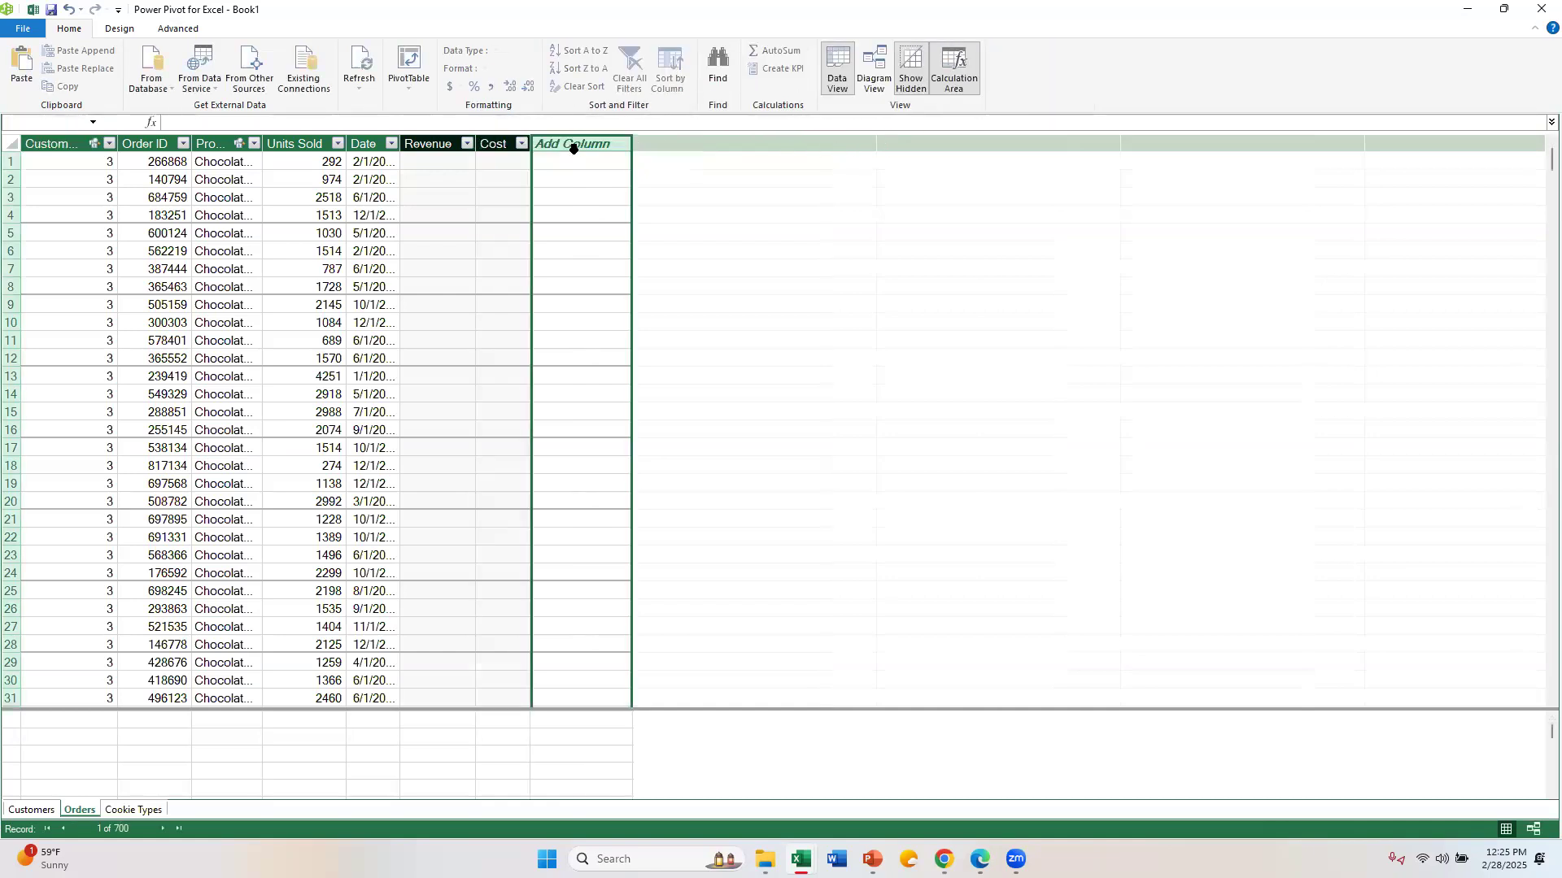
{"action": "double_click", "coordinate": [574, 146]}
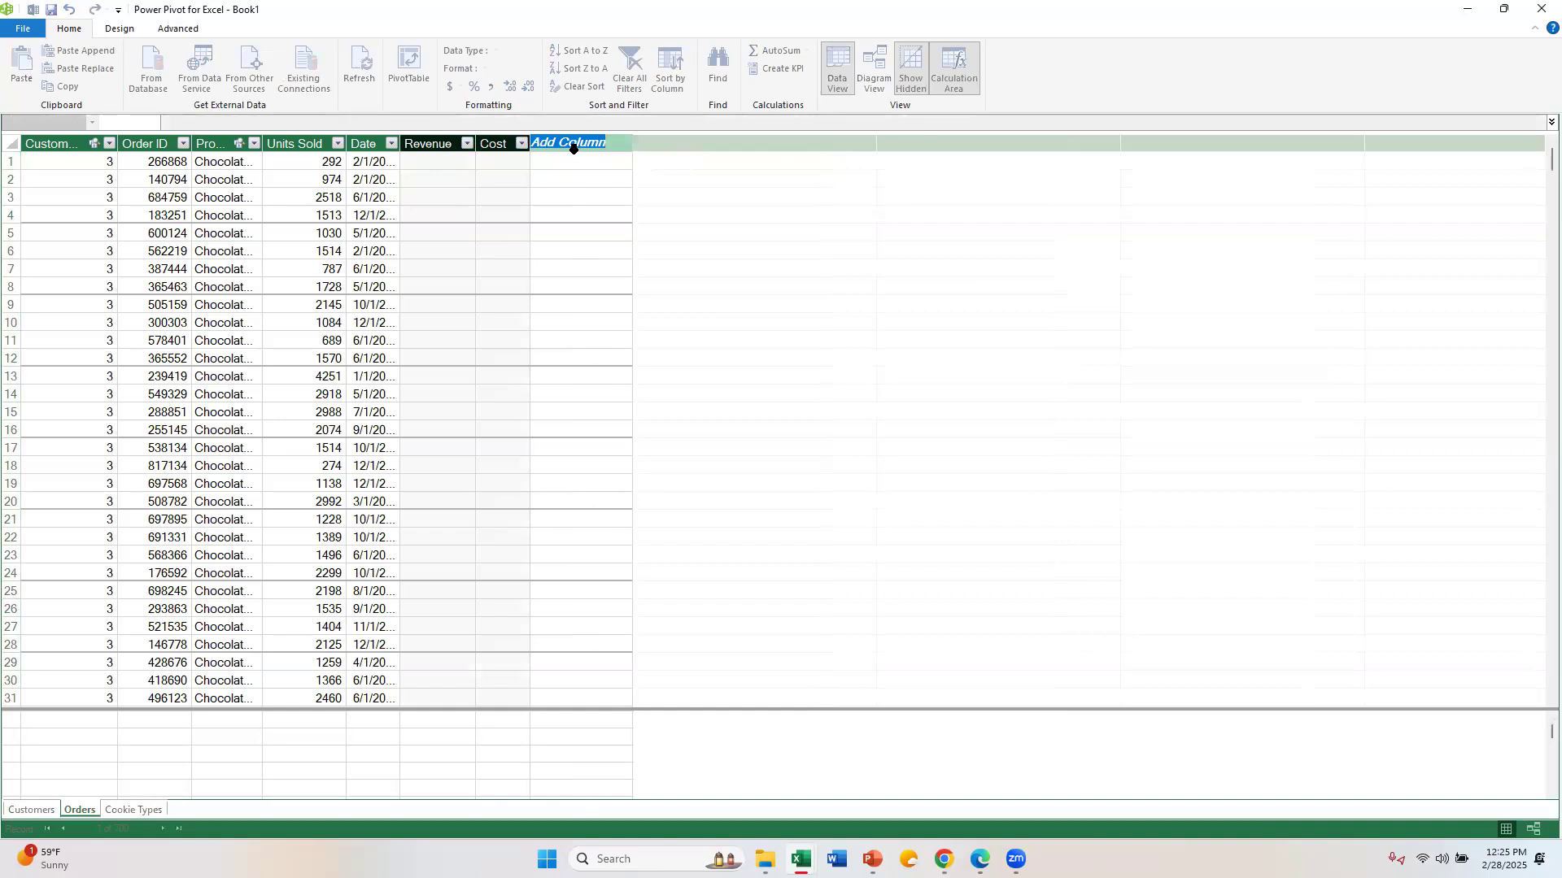
{"action": "type", "text": "Profi"}
{"action": "key", "text": "Return"}
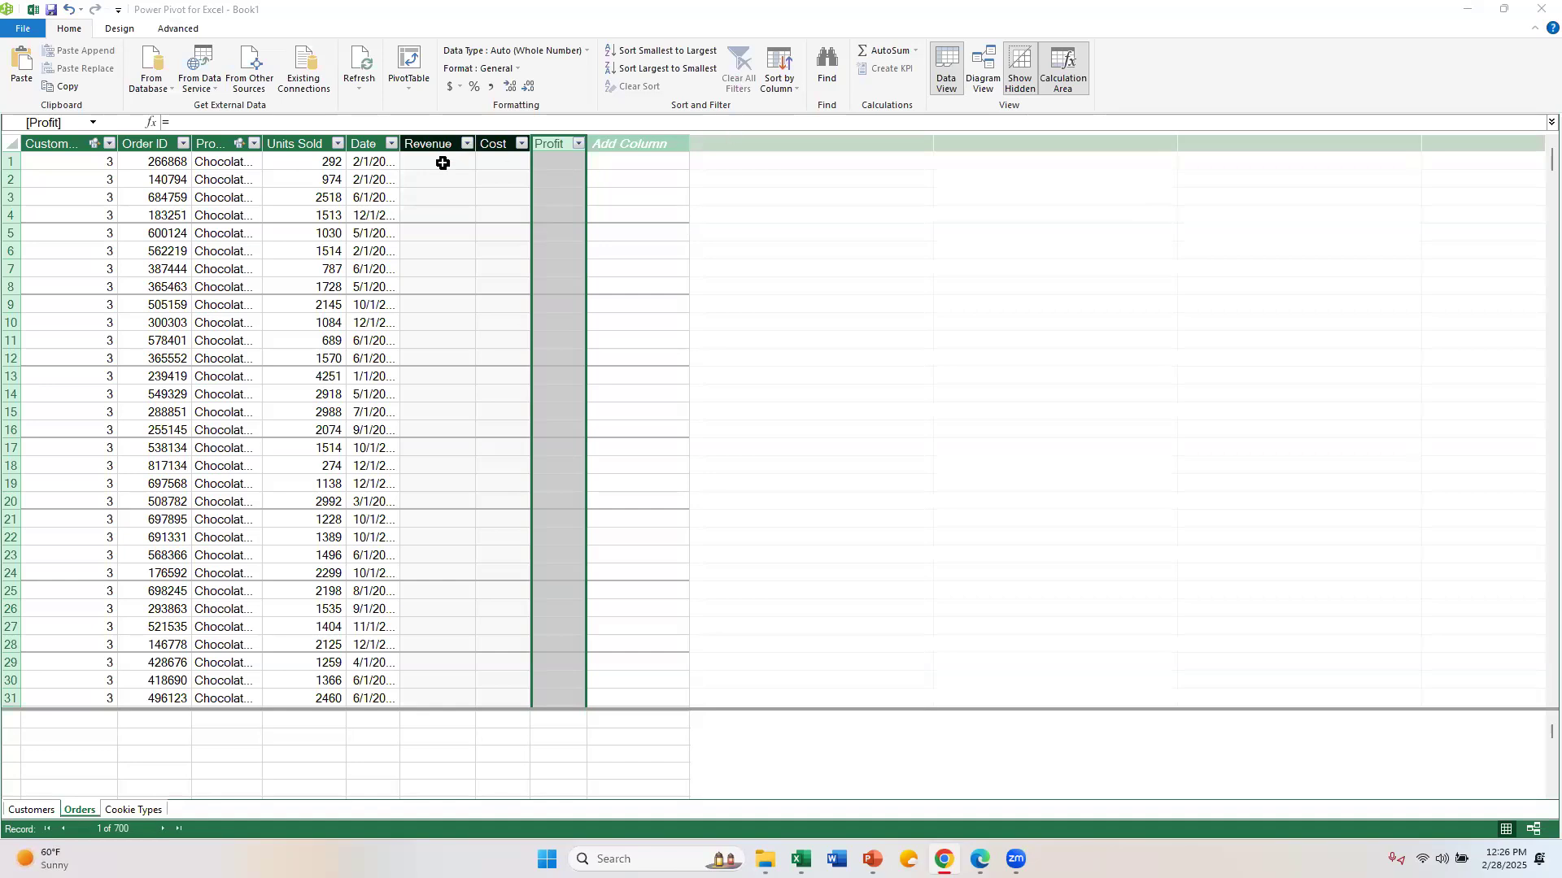
Begin the Revenue column's formula with =RELATED('Cookie Types'[Revenue Per Cookie]).
{"action": "left_click", "coordinate": [815, 231]}
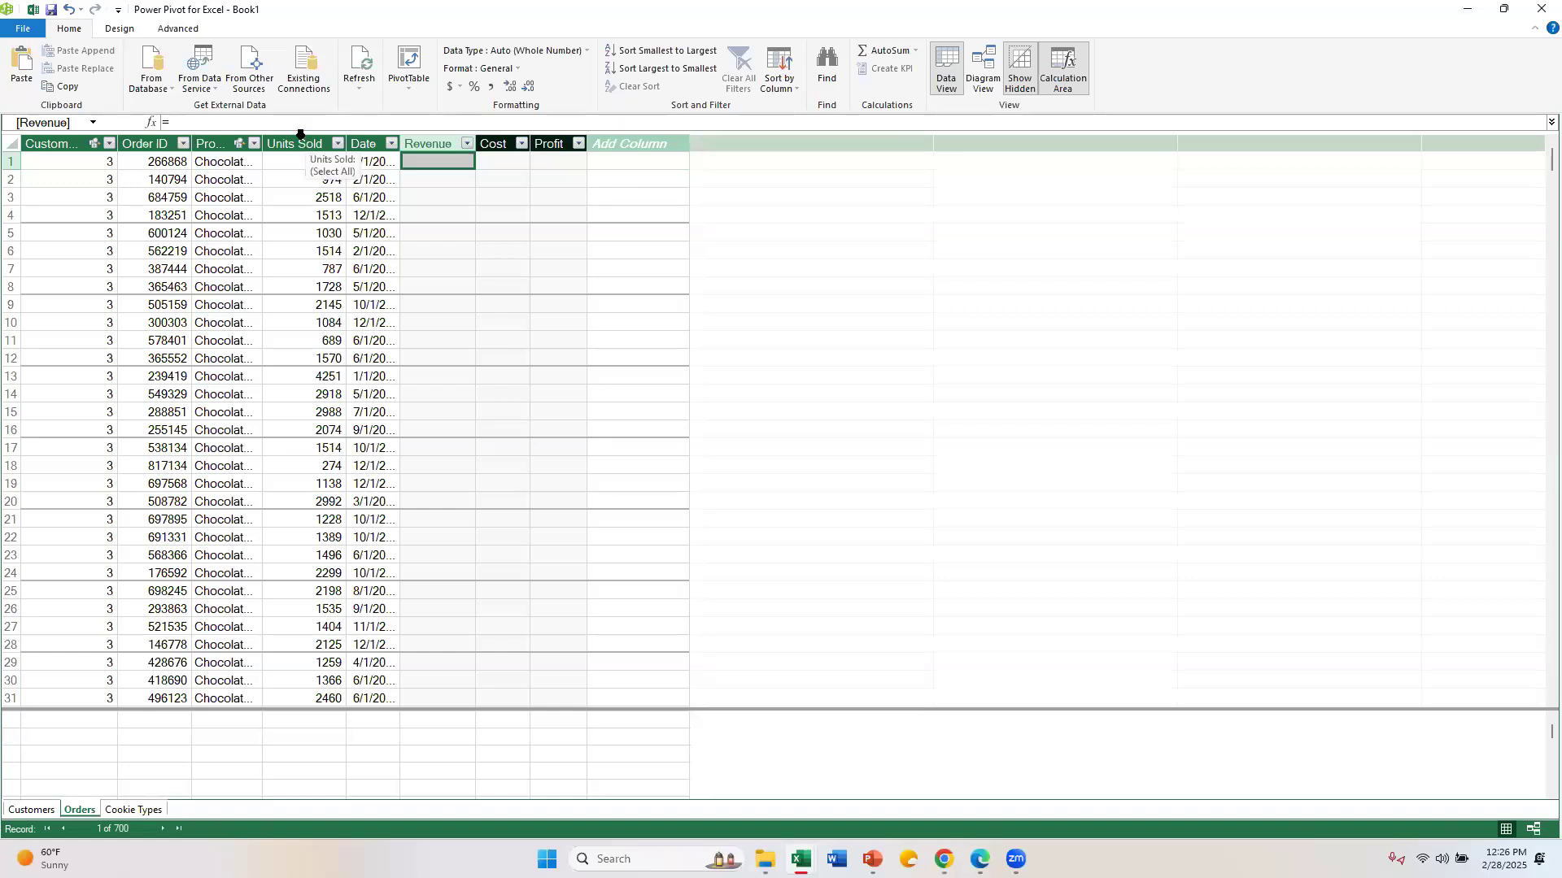
{"action": "type", "text": "re"}
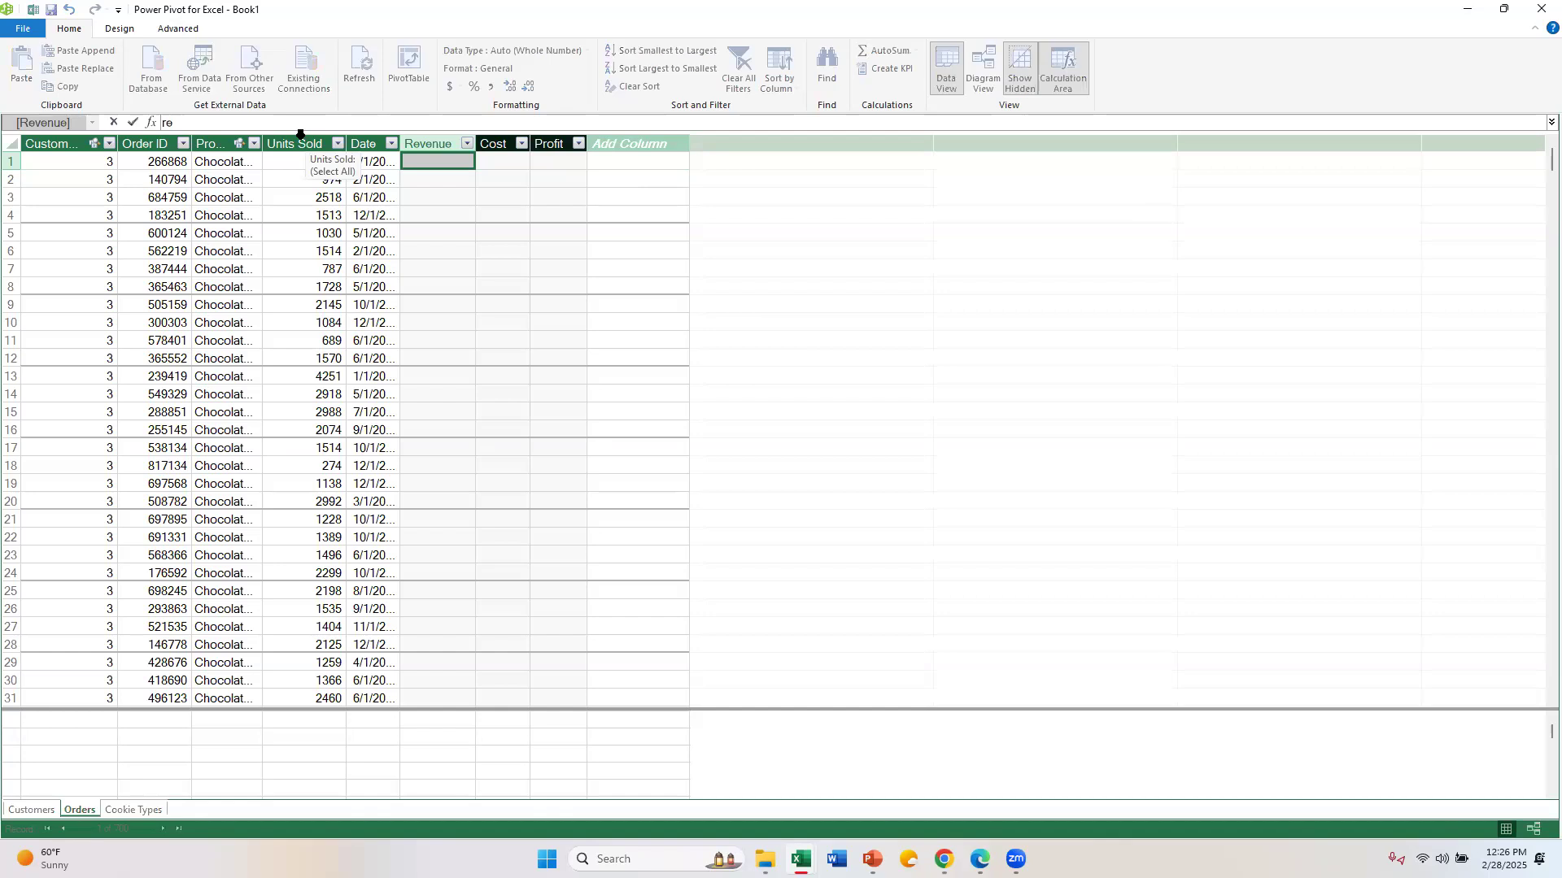
{"action": "key", "text": "BackSpace"}
{"action": "key", "text": "BackSpace"}
{"action": "type", "text": "=re"}
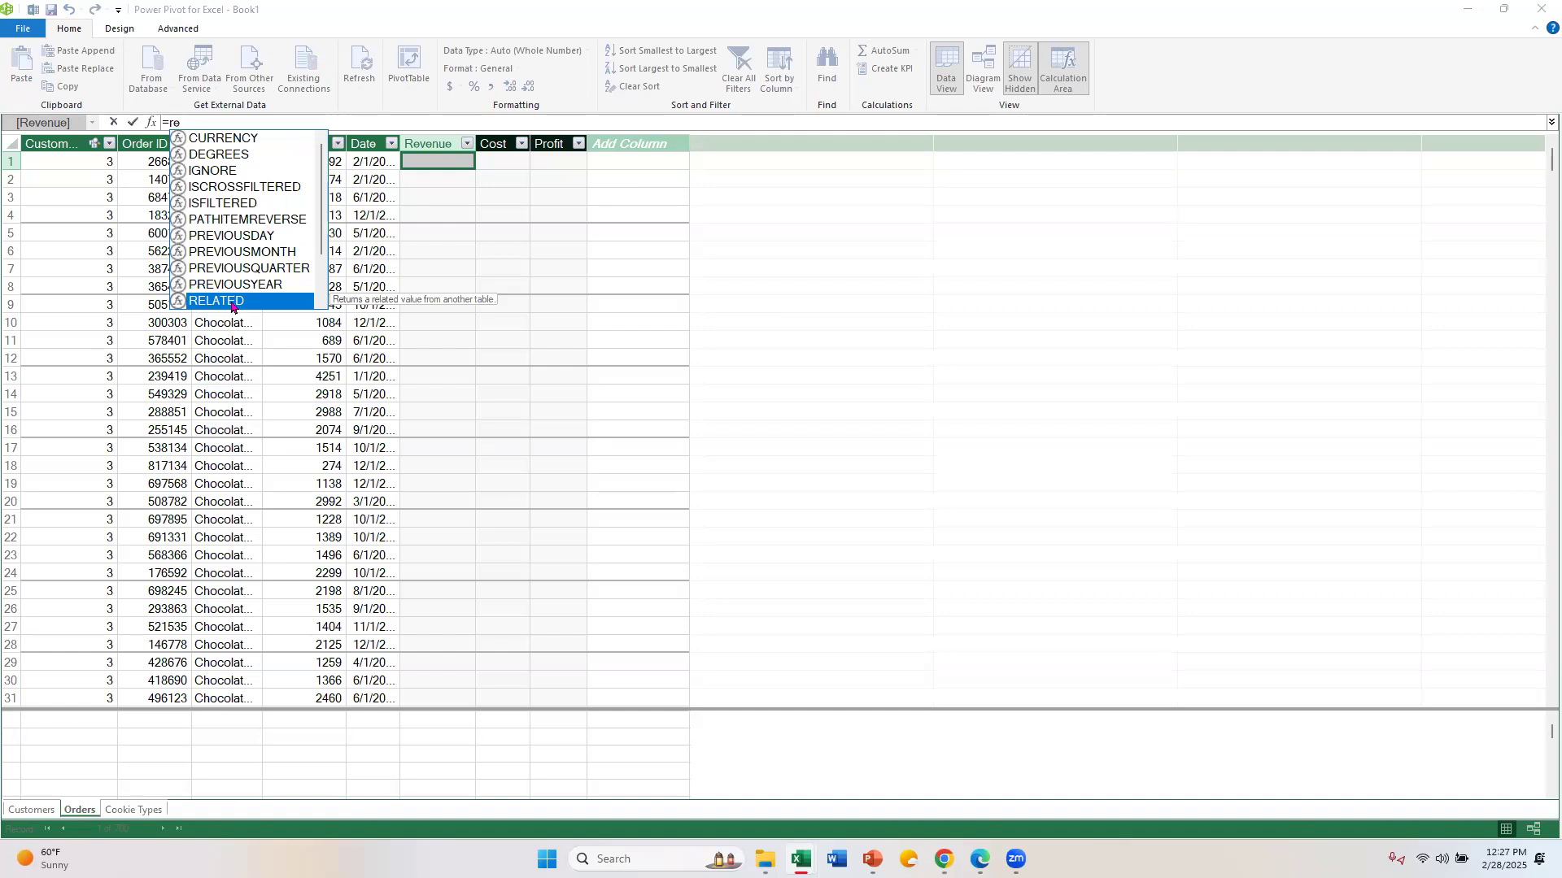
{"action": "double_click", "coordinate": [231, 301]}
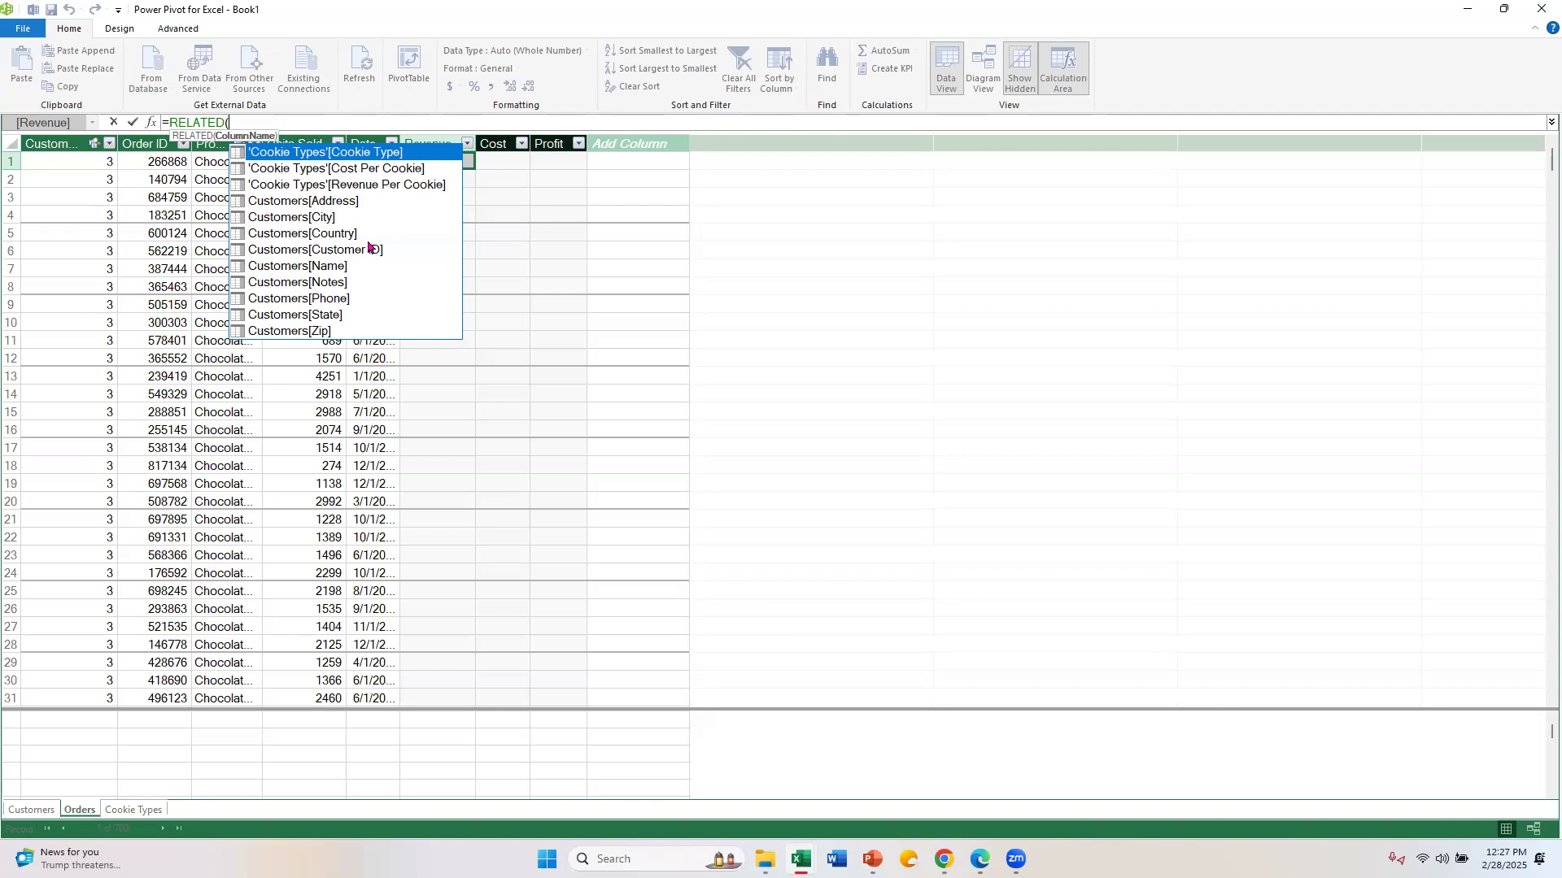
{"action": "double_click", "coordinate": [366, 185]}
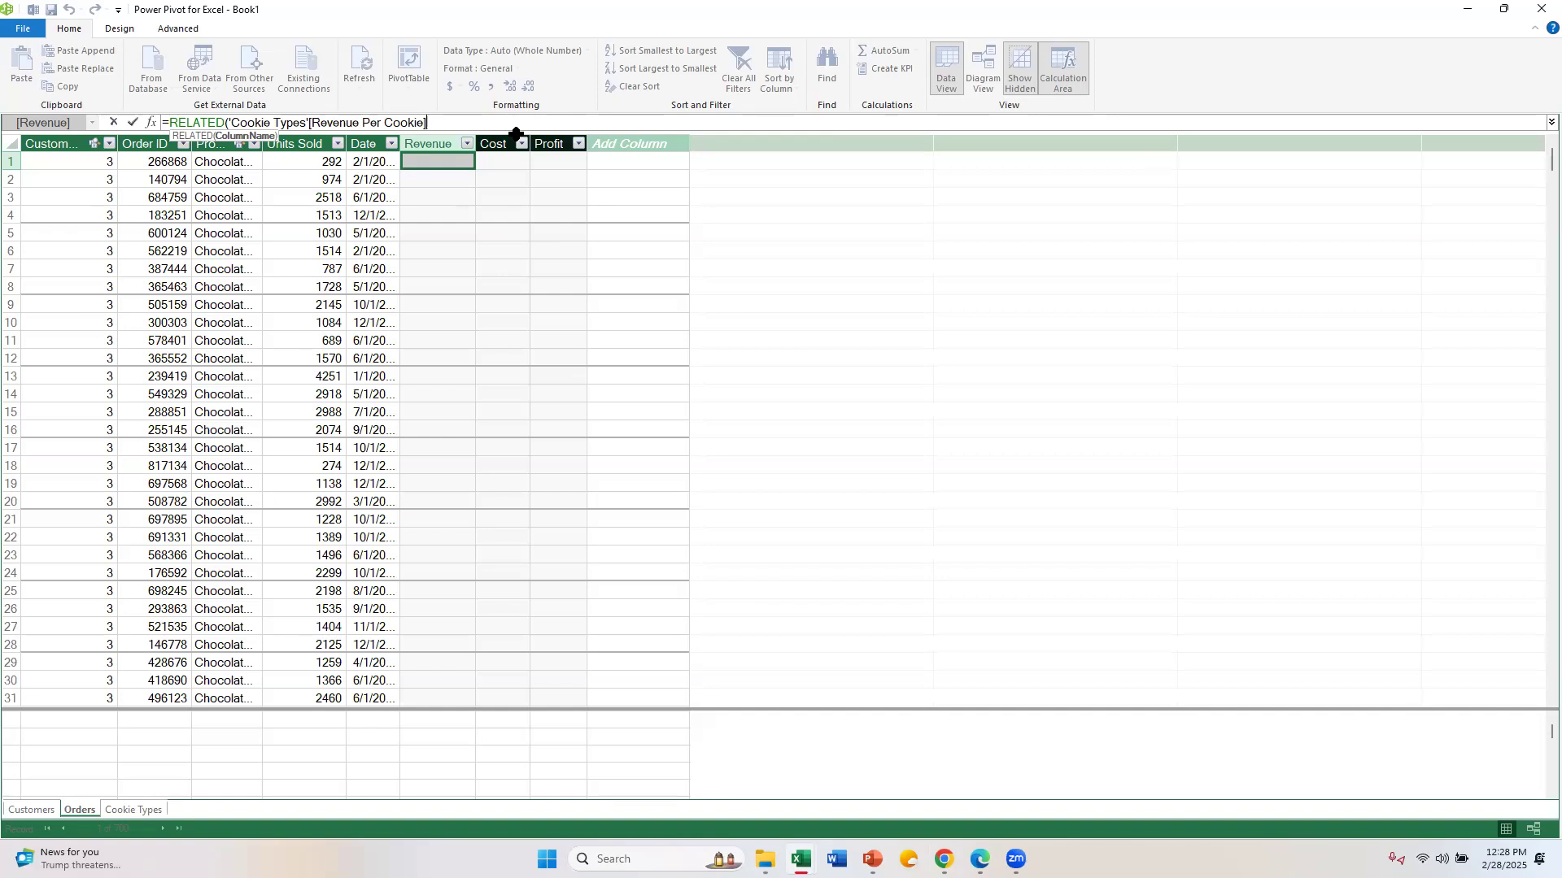
{"action": "type", "text": ")"}
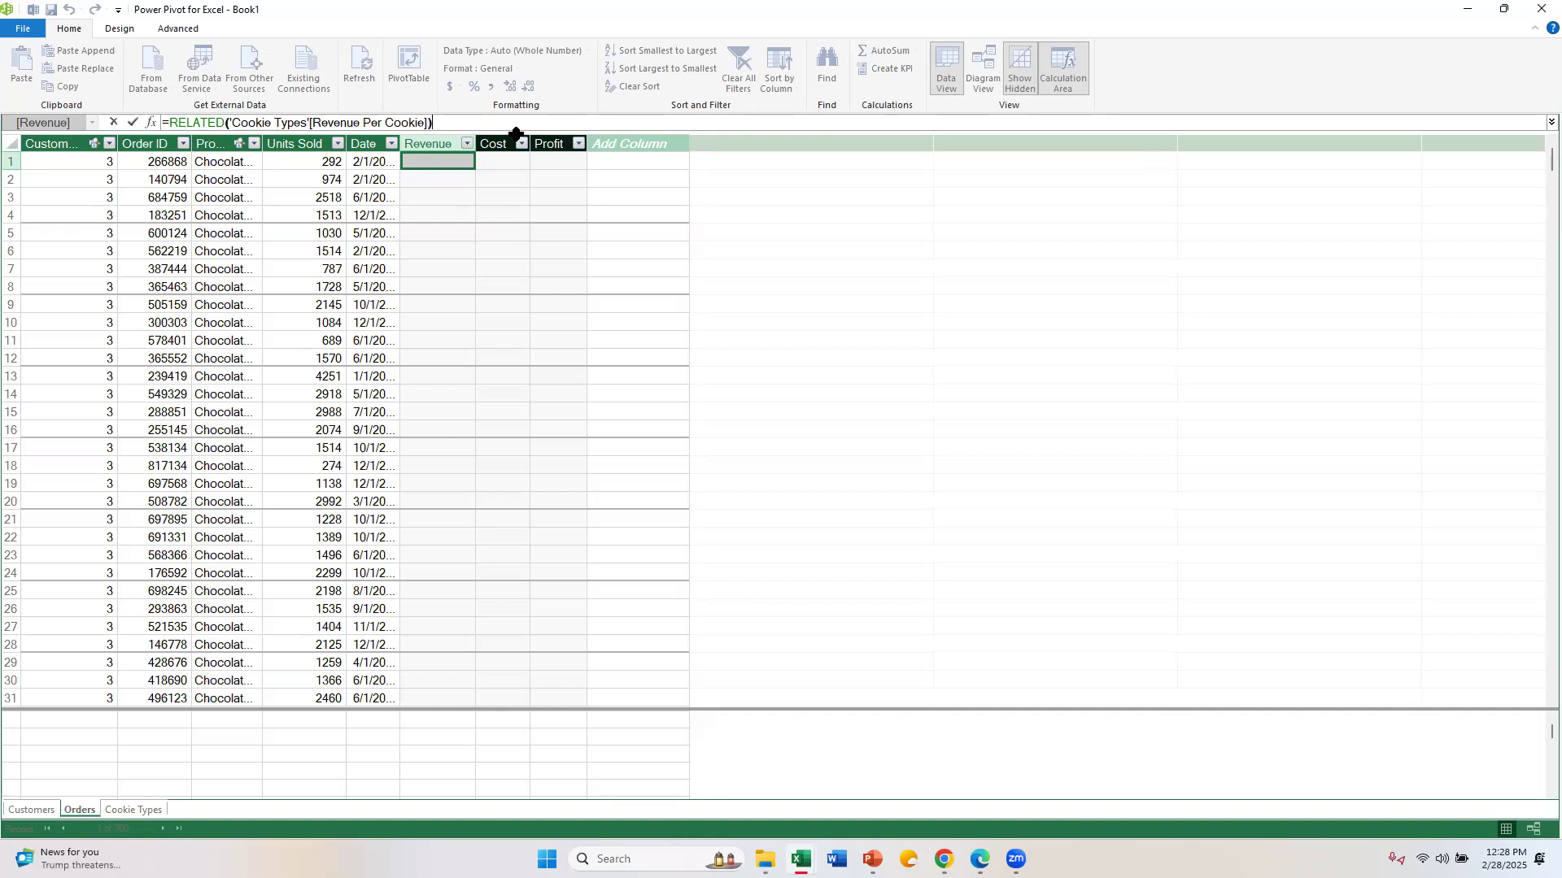
Complete the Revenue formula by multiplying the related value by Orders[Units Sold], and commit it.
{"action": "type", "text": "*"}
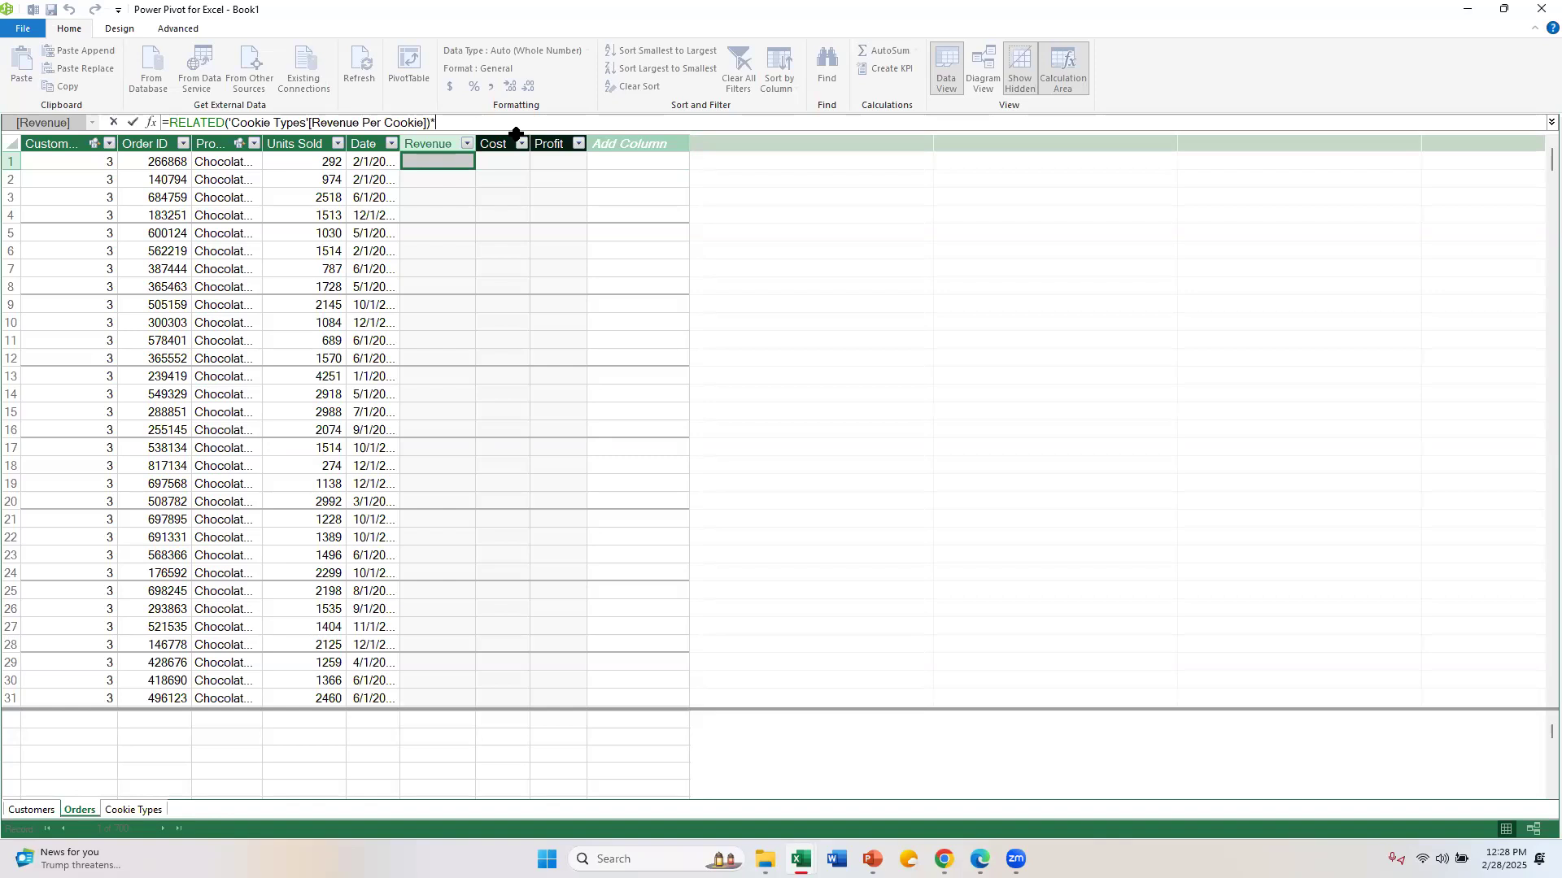
{"action": "type", "text": "or"}
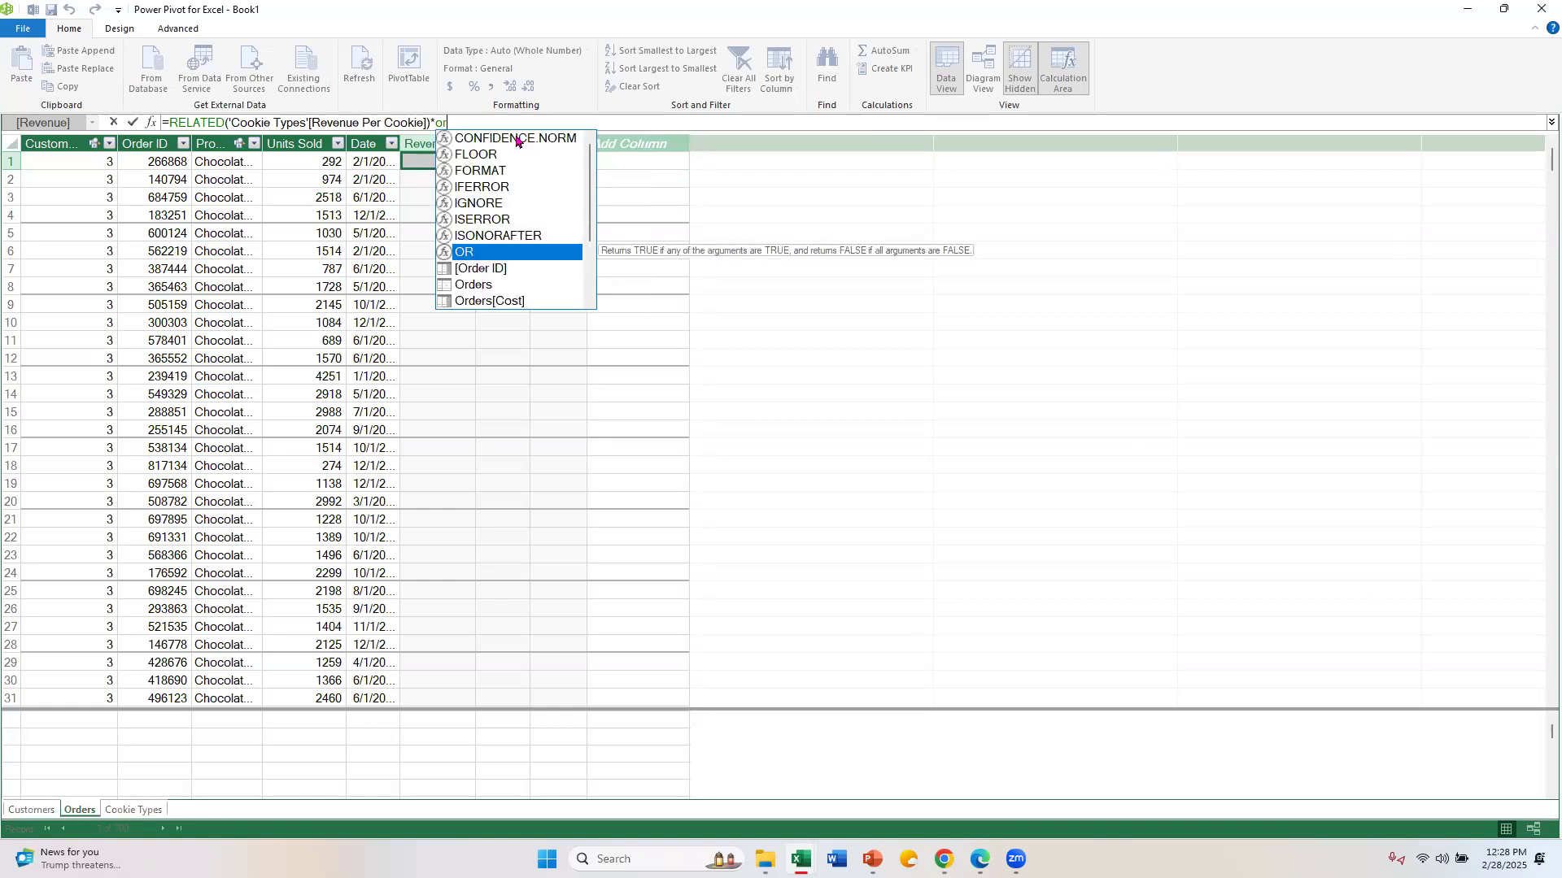
{"action": "type", "text": "fers"}
{"action": "key", "text": "BackSpace"}
{"action": "key", "text": "BackSpace"}
{"action": "key", "text": "BackSpace"}
{"action": "key", "text": "BackSpace"}
{"action": "type", "text": "ders"}
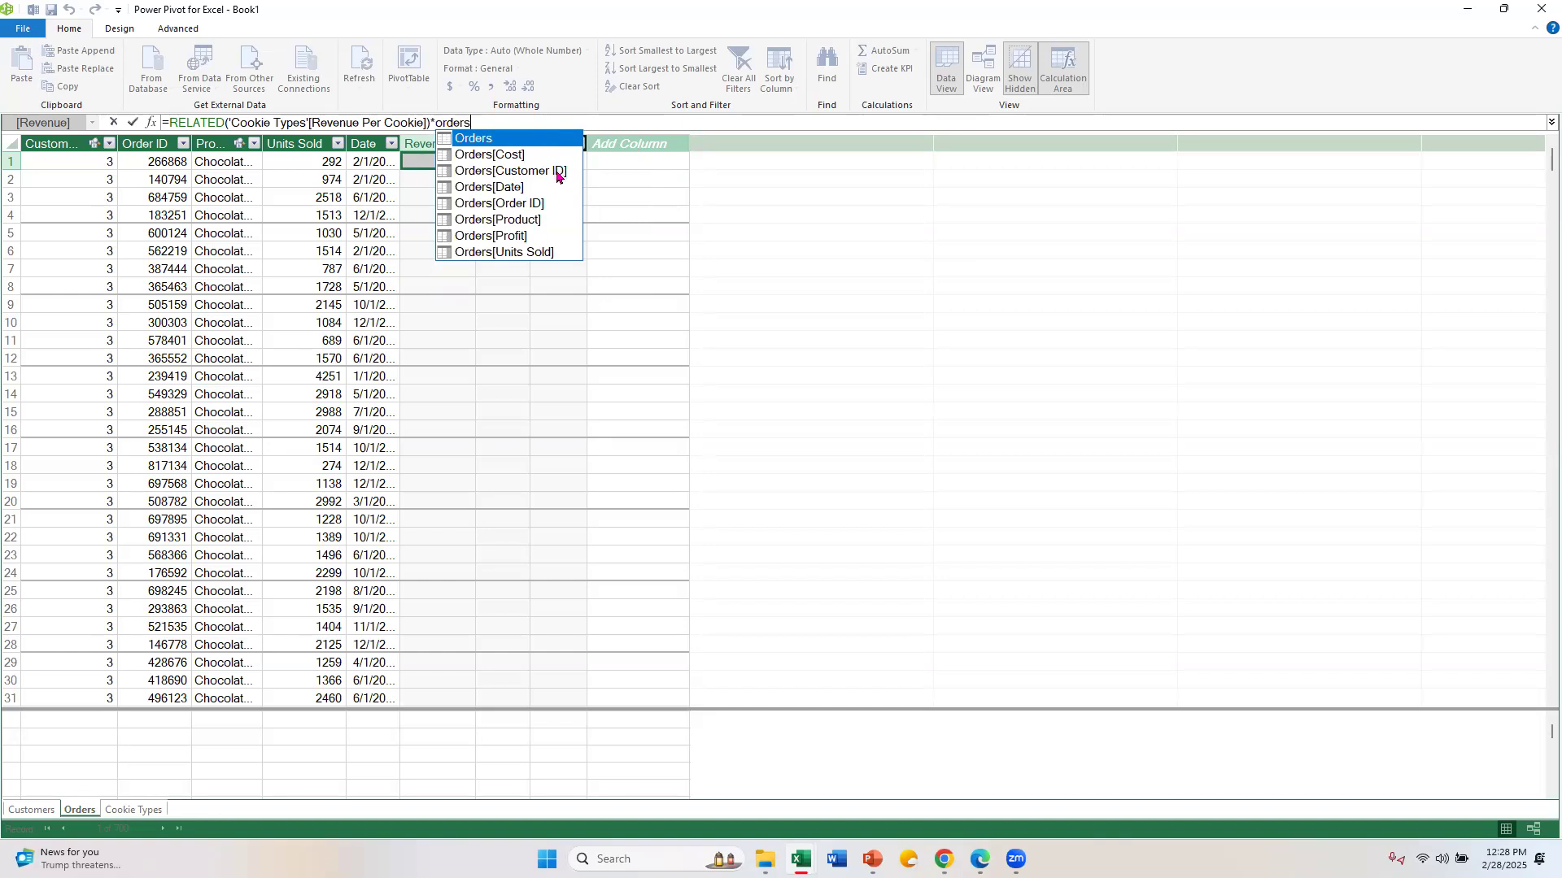
{"action": "double_click", "coordinate": [527, 253]}
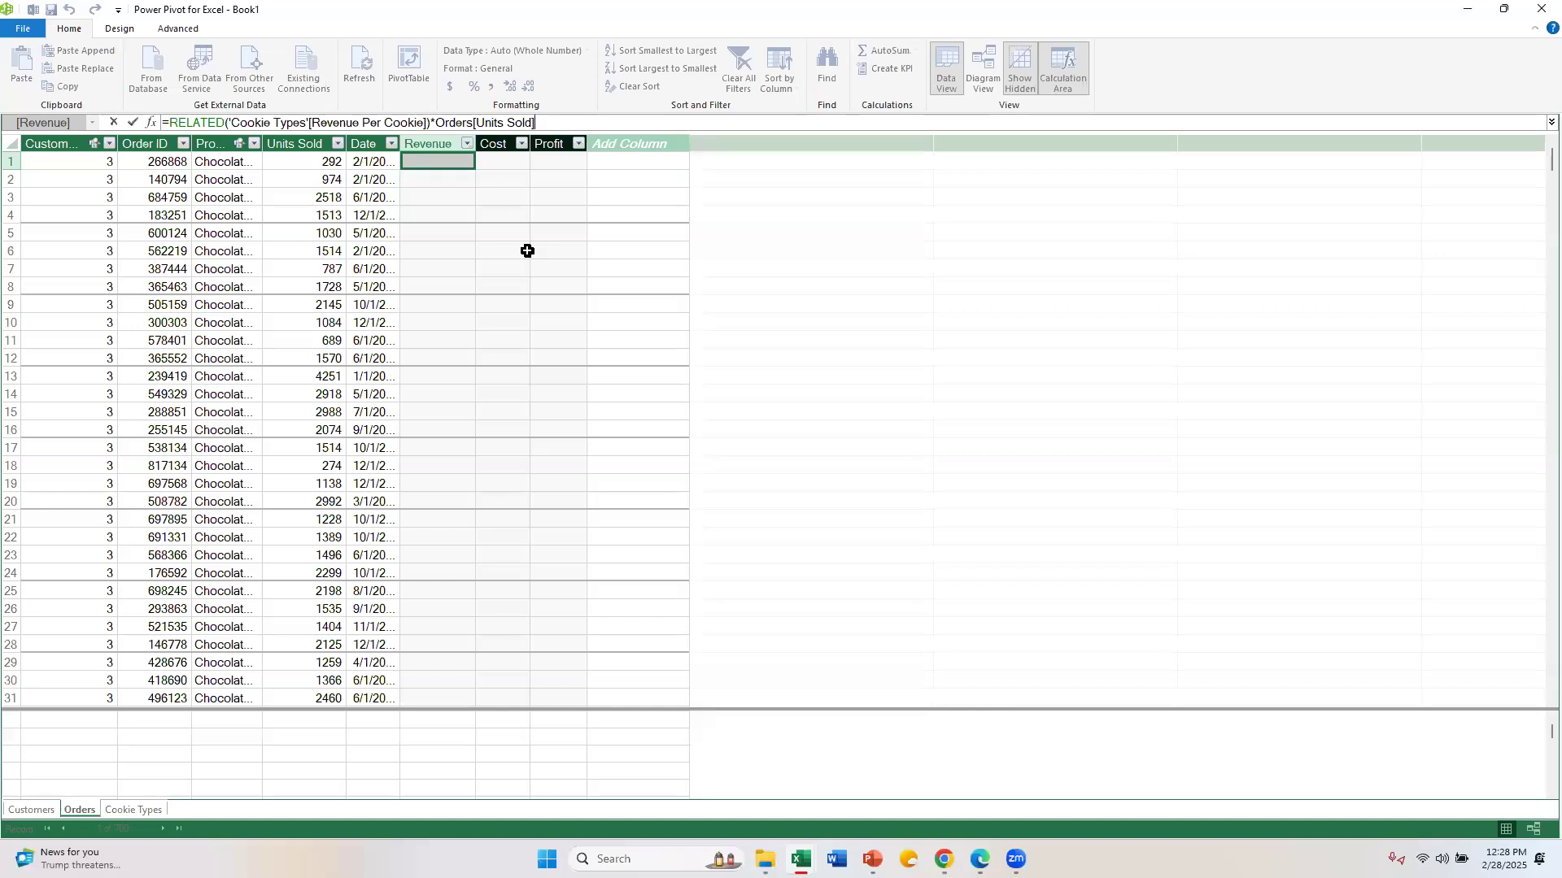
{"action": "key", "text": "Return"}
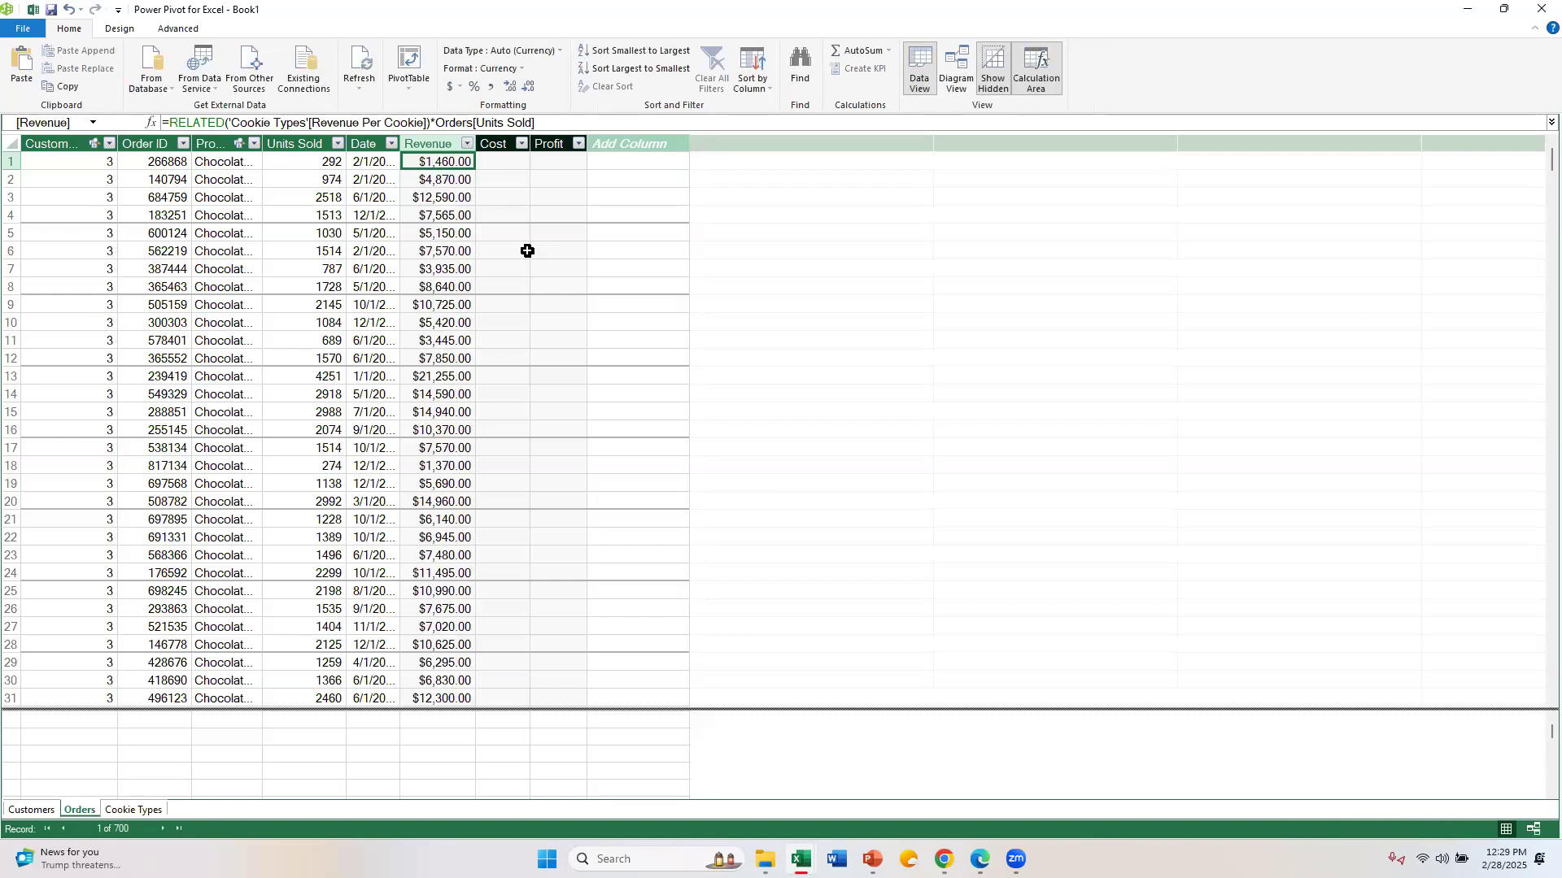
{"action": "key", "text": "alt+Tab"}
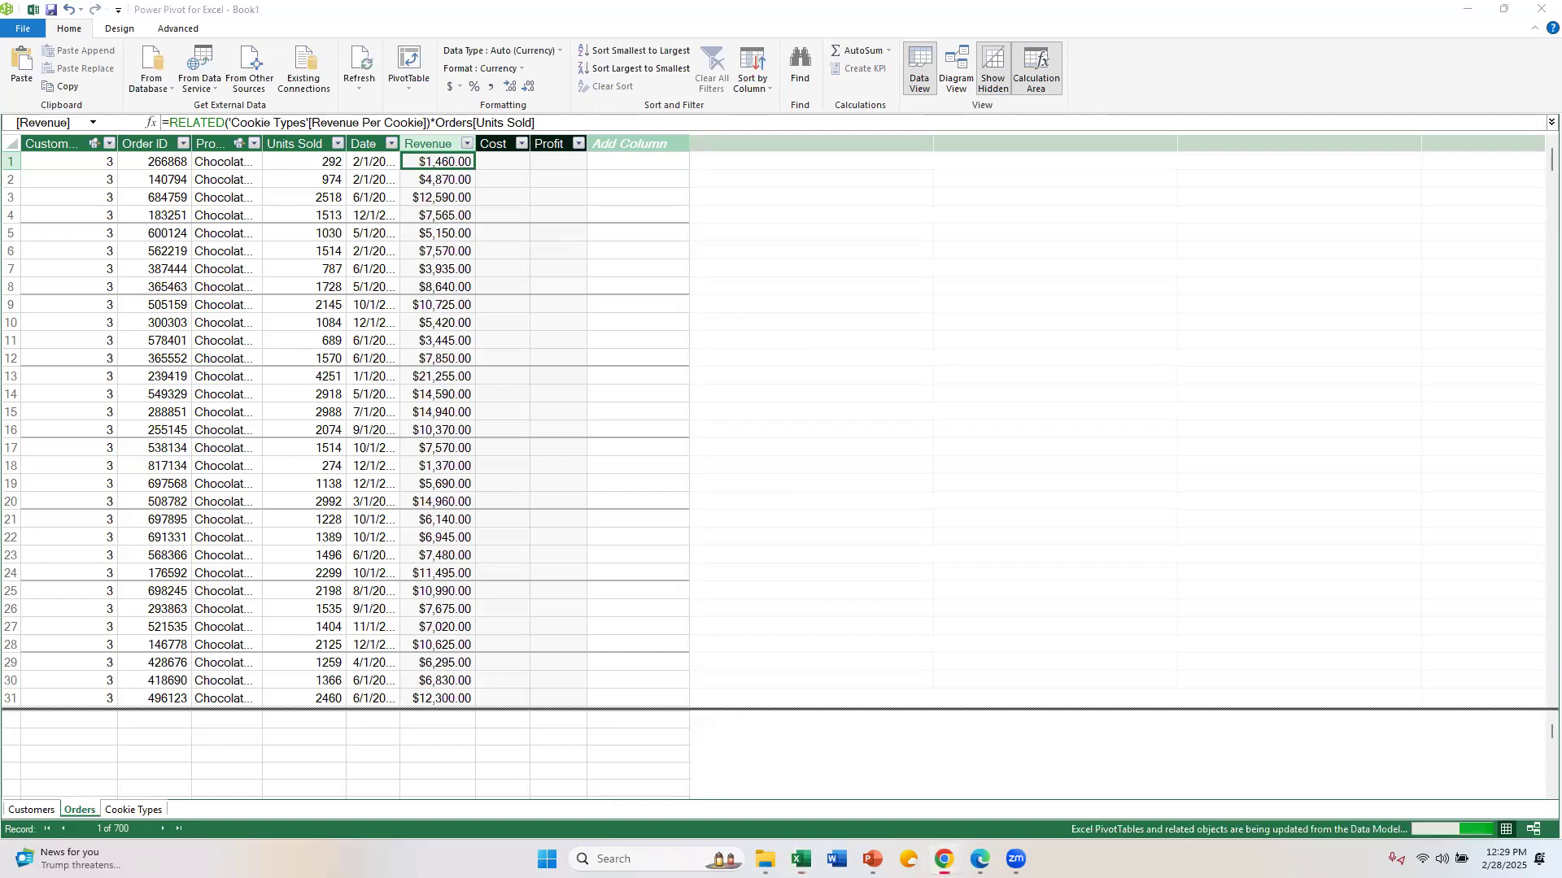
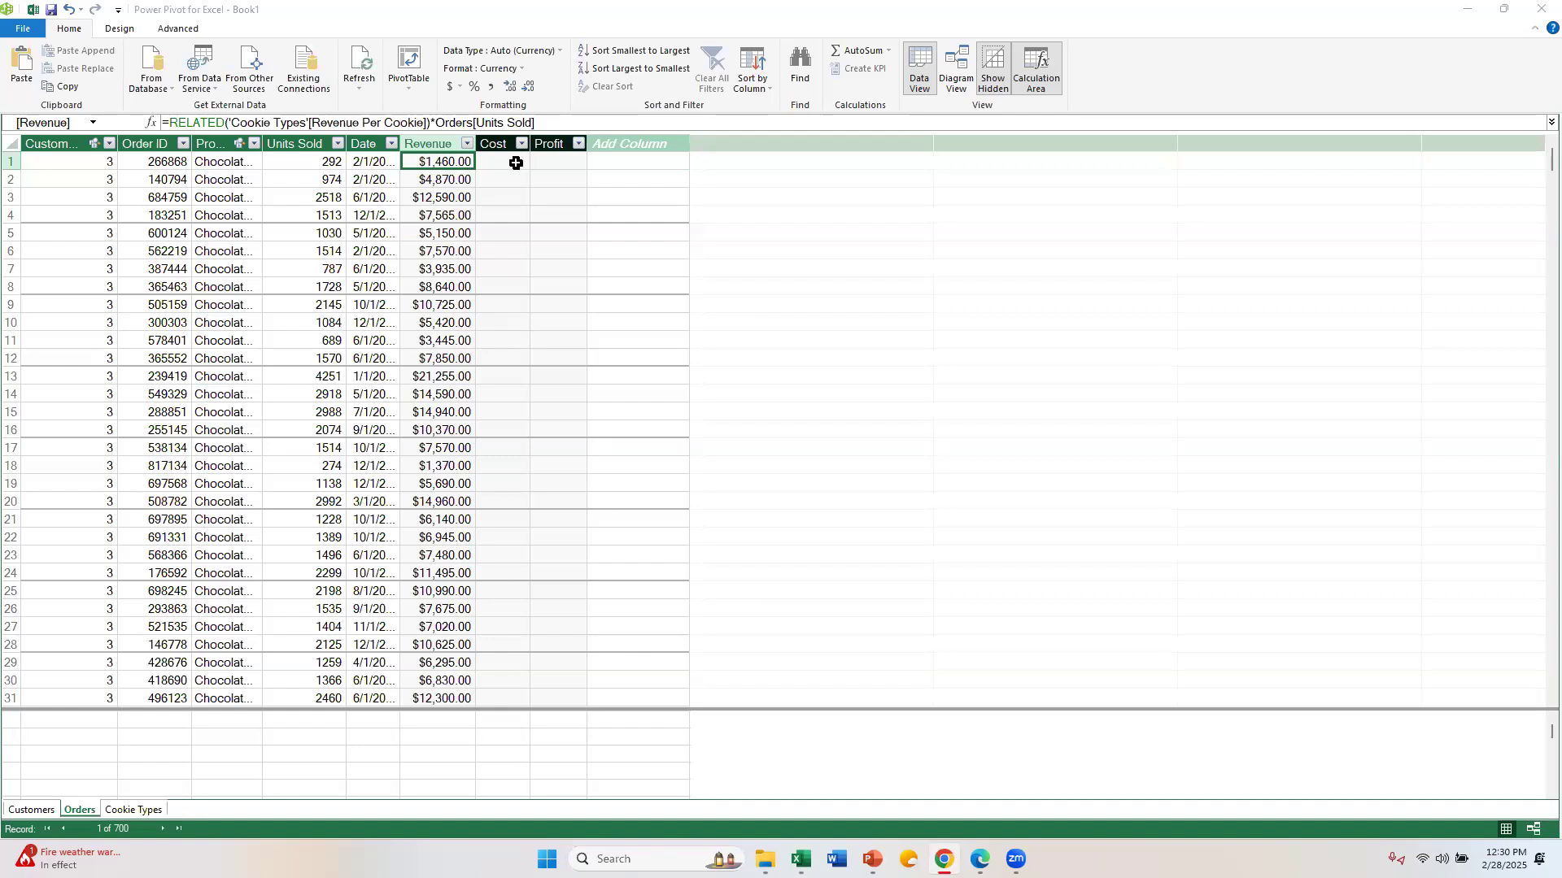
Begin the Cost column's formula in Orders with =RELATED('Cookie Types'[Cost Per Cookie]).
{"action": "key", "text": "Right"}
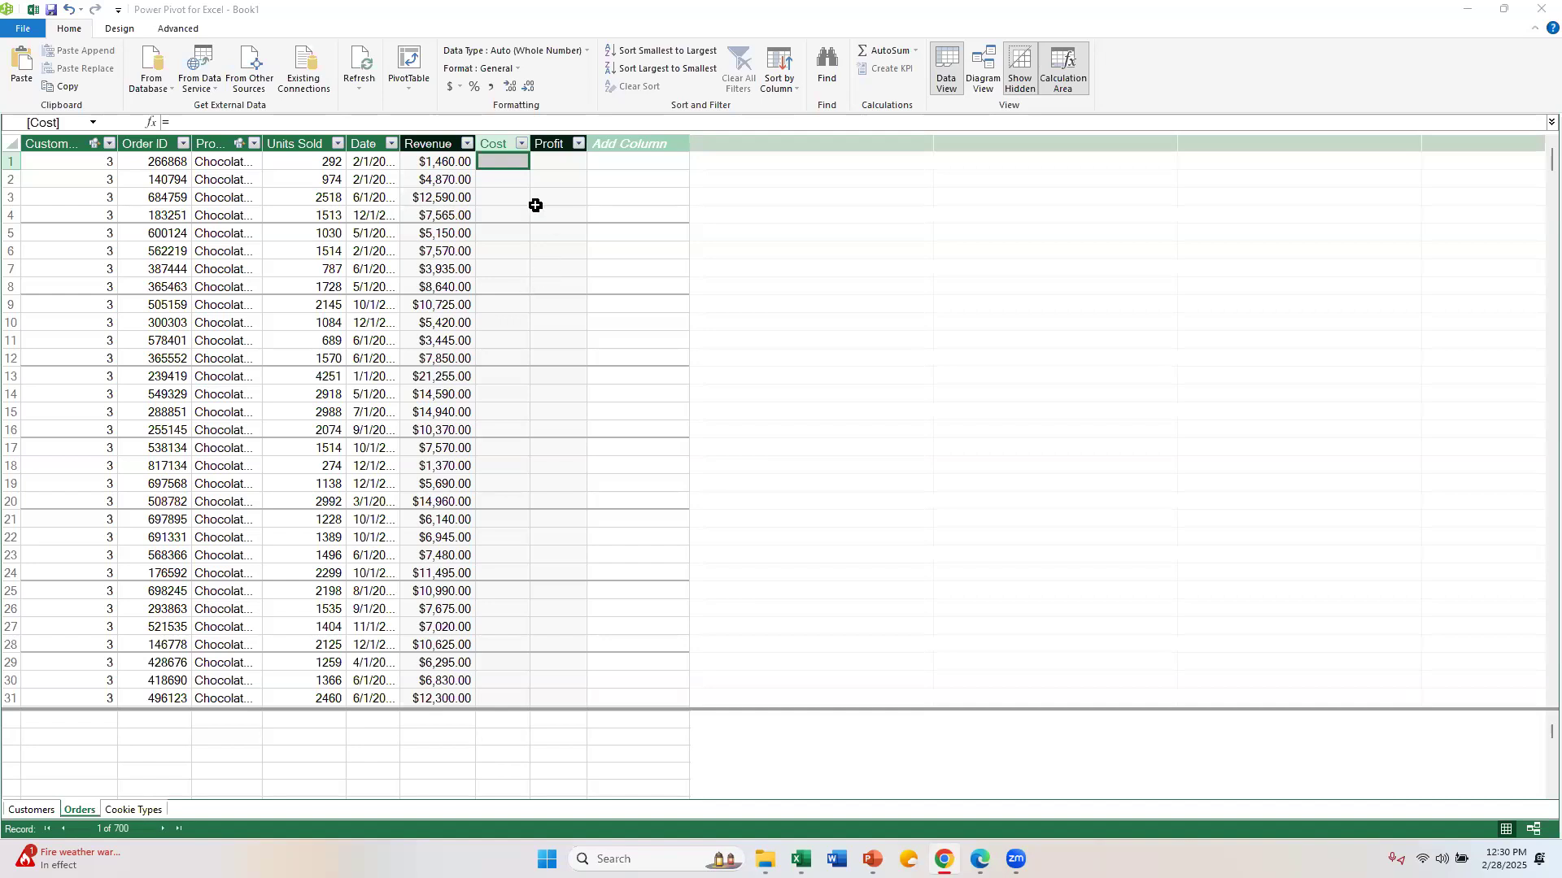
{"action": "left_click", "coordinate": [505, 160]}
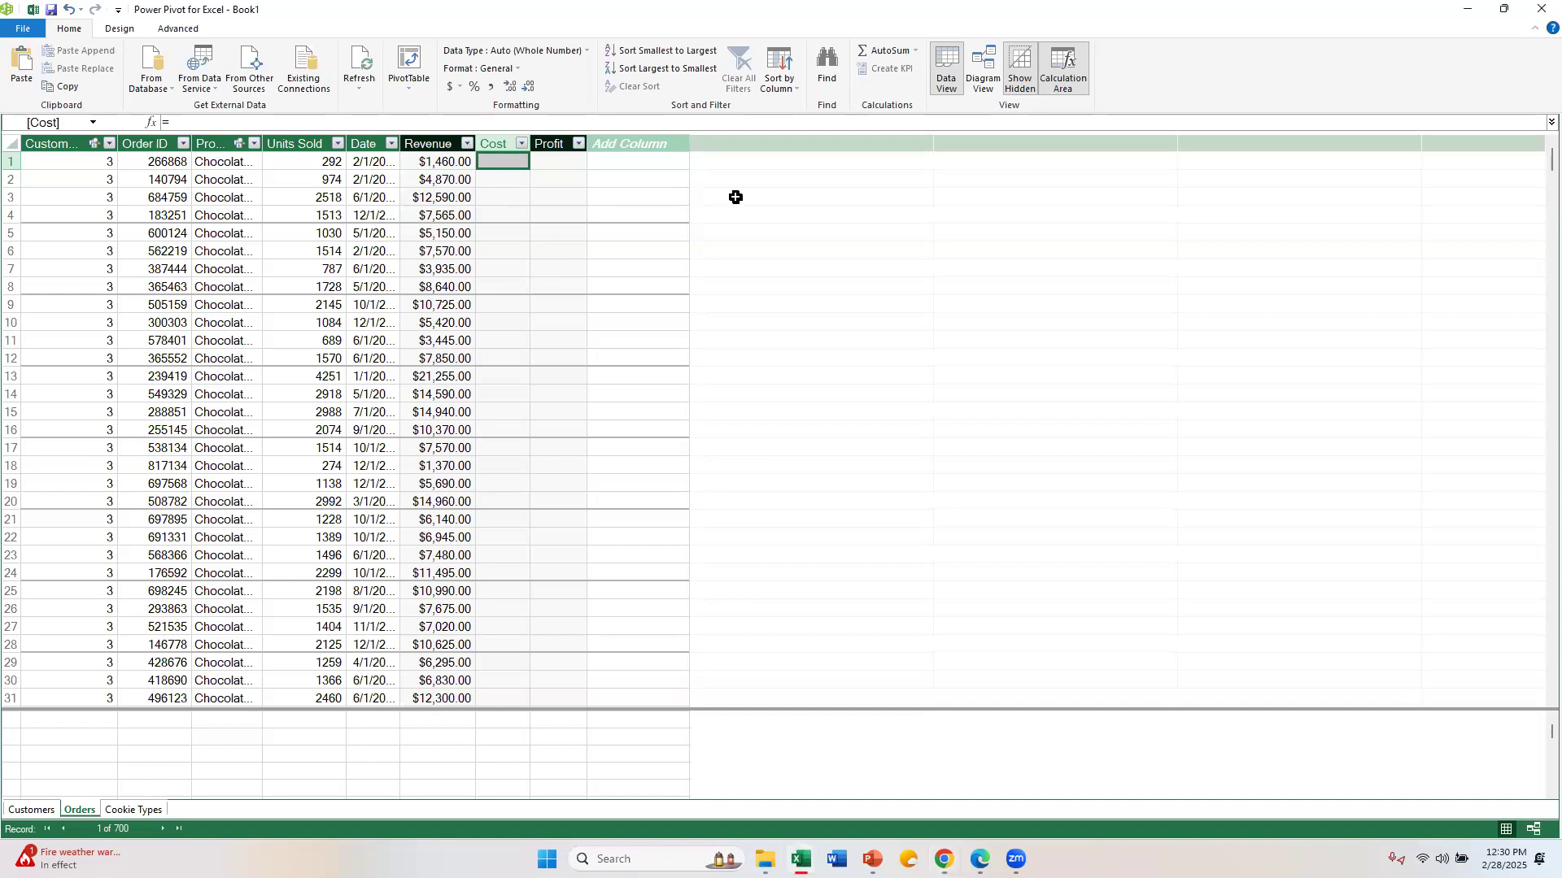
{"action": "type", "text": "=rel"}
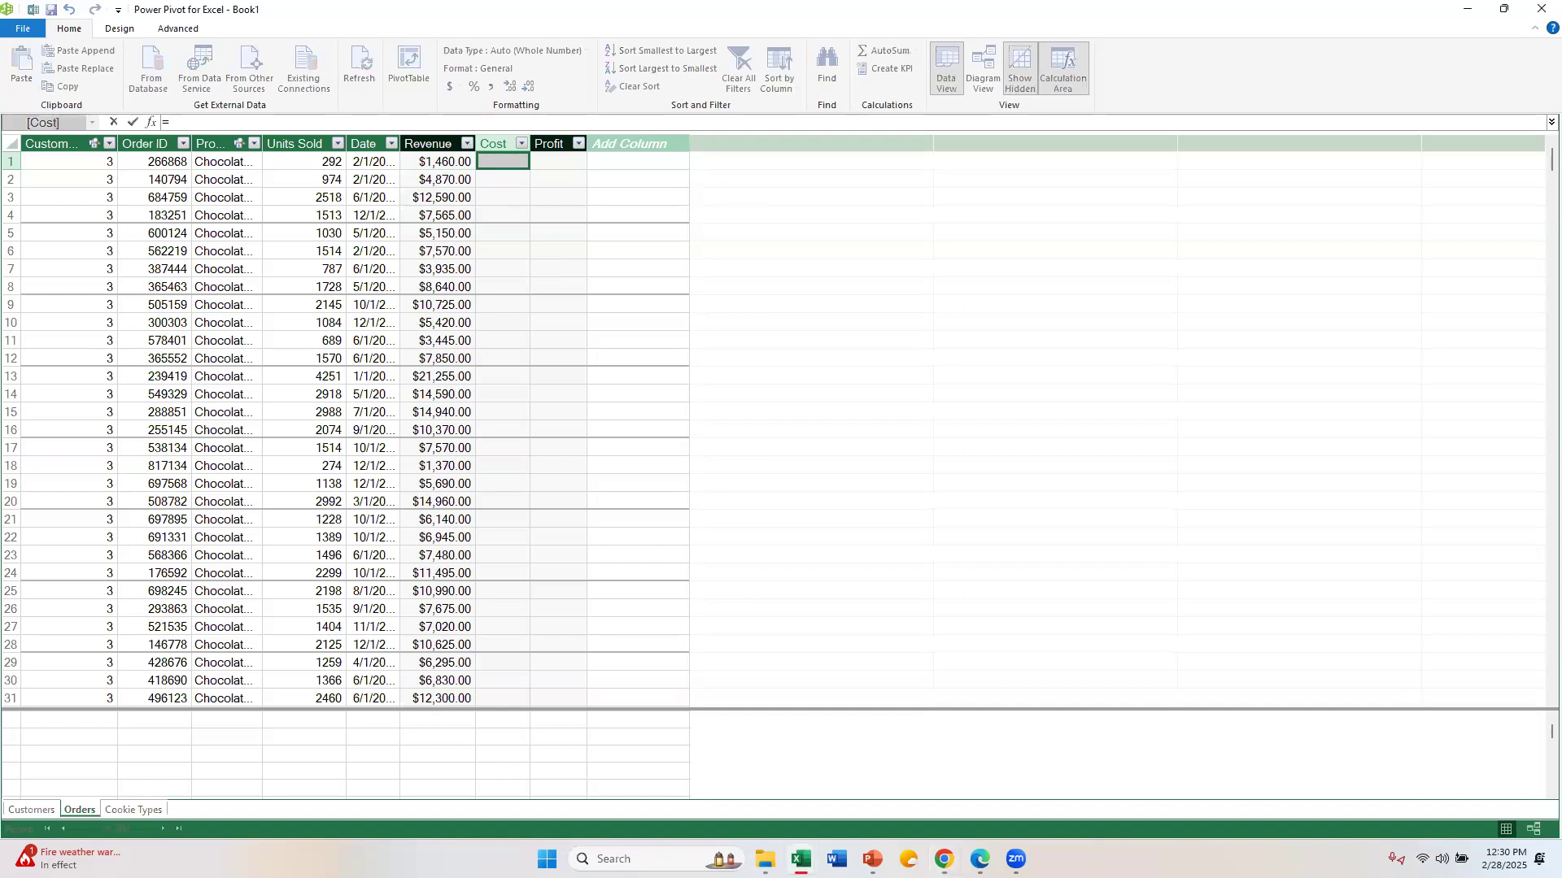
{"action": "type", "text": "at"}
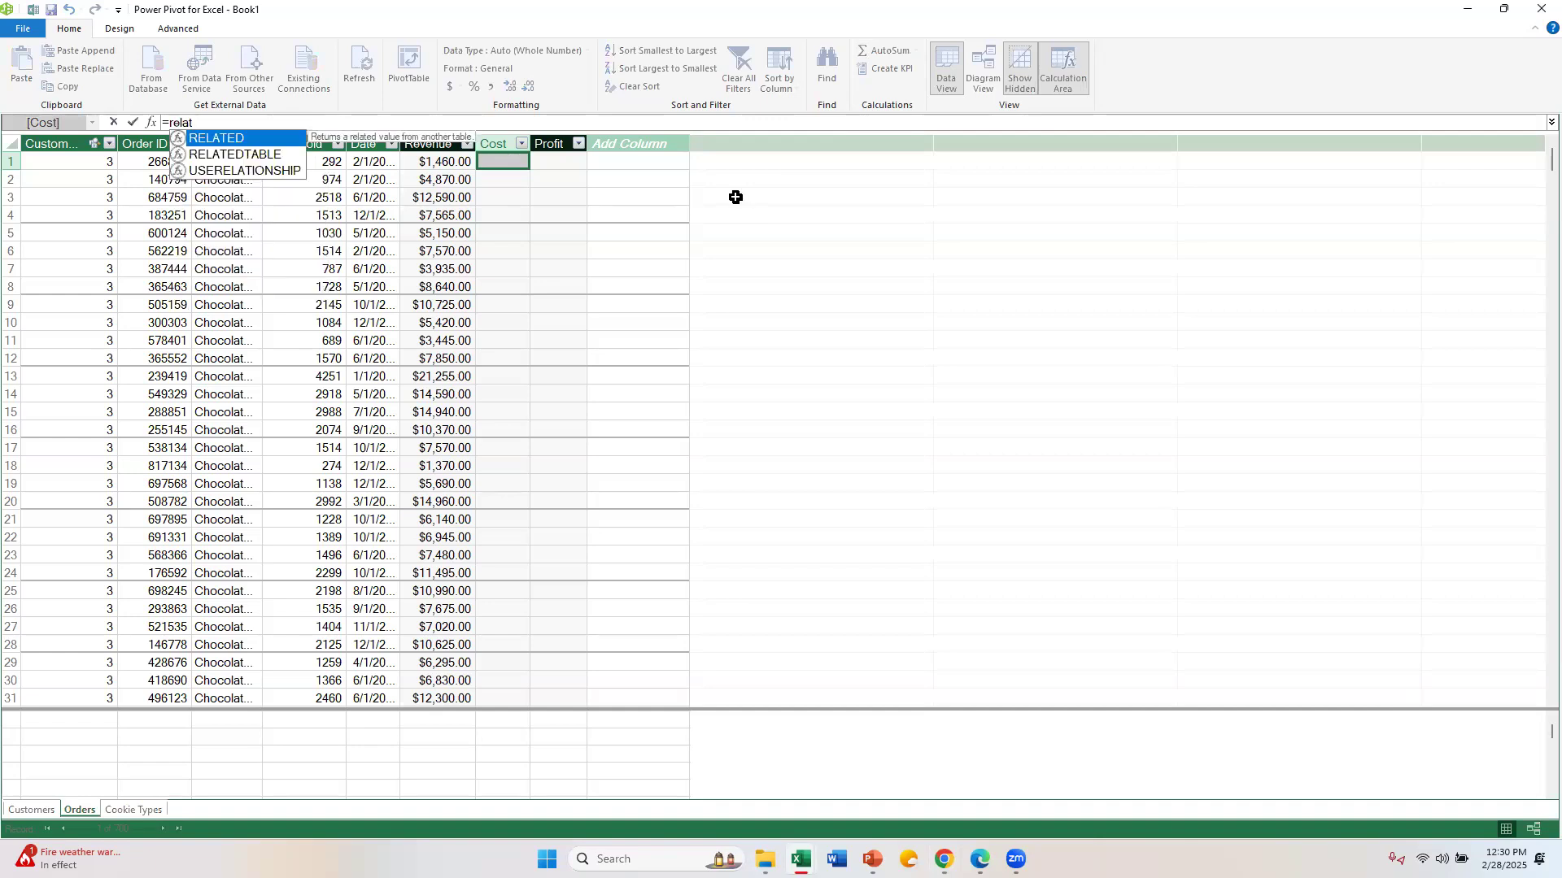
{"action": "key", "text": "Tab"}
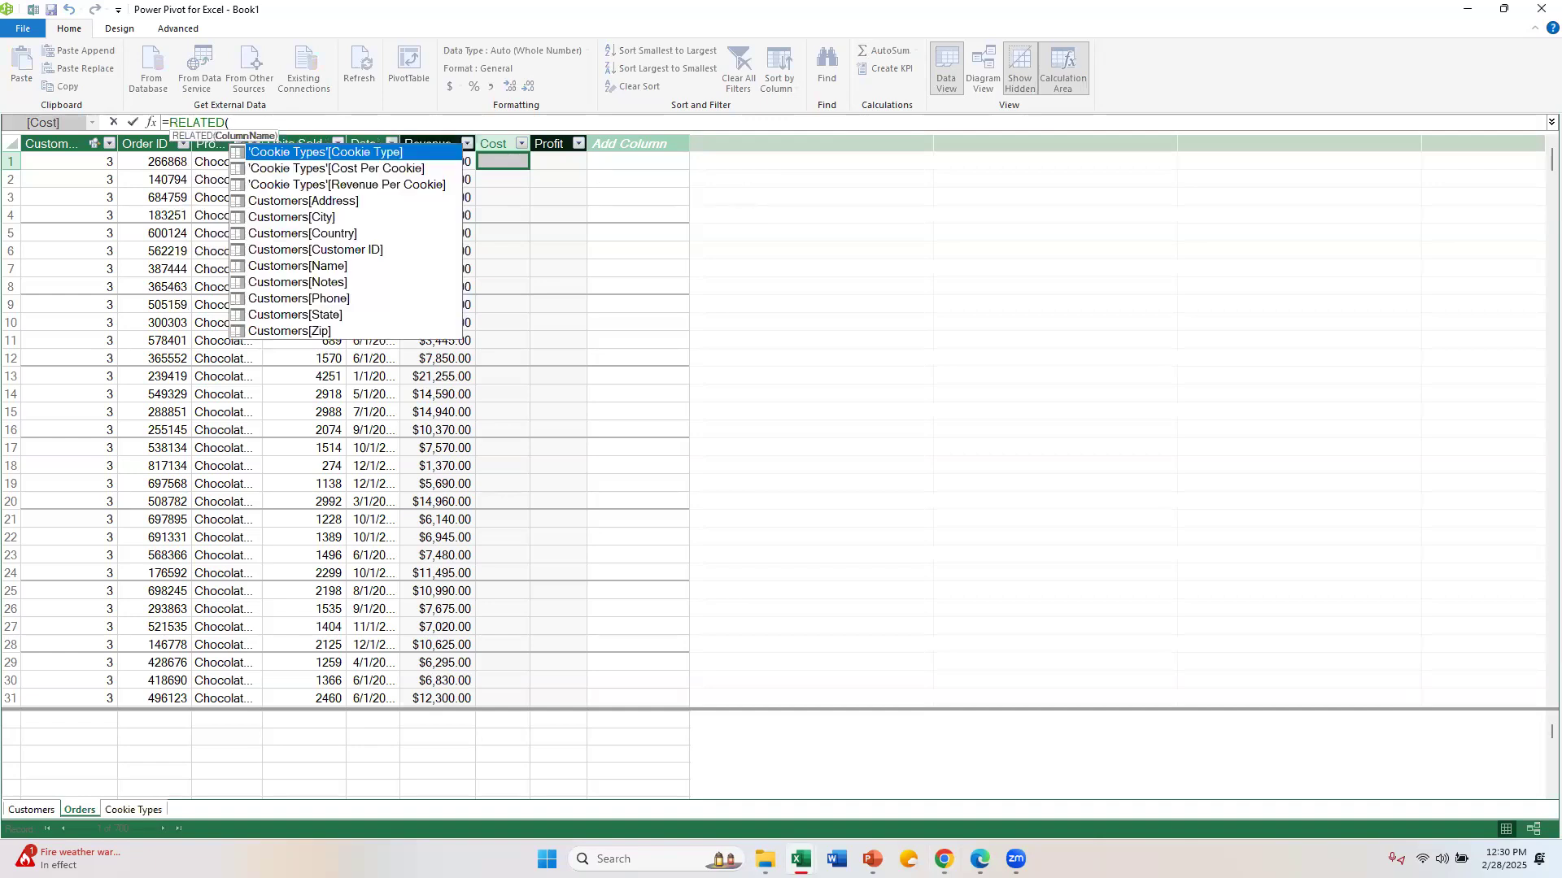
{"action": "left_click", "coordinate": [274, 121]}
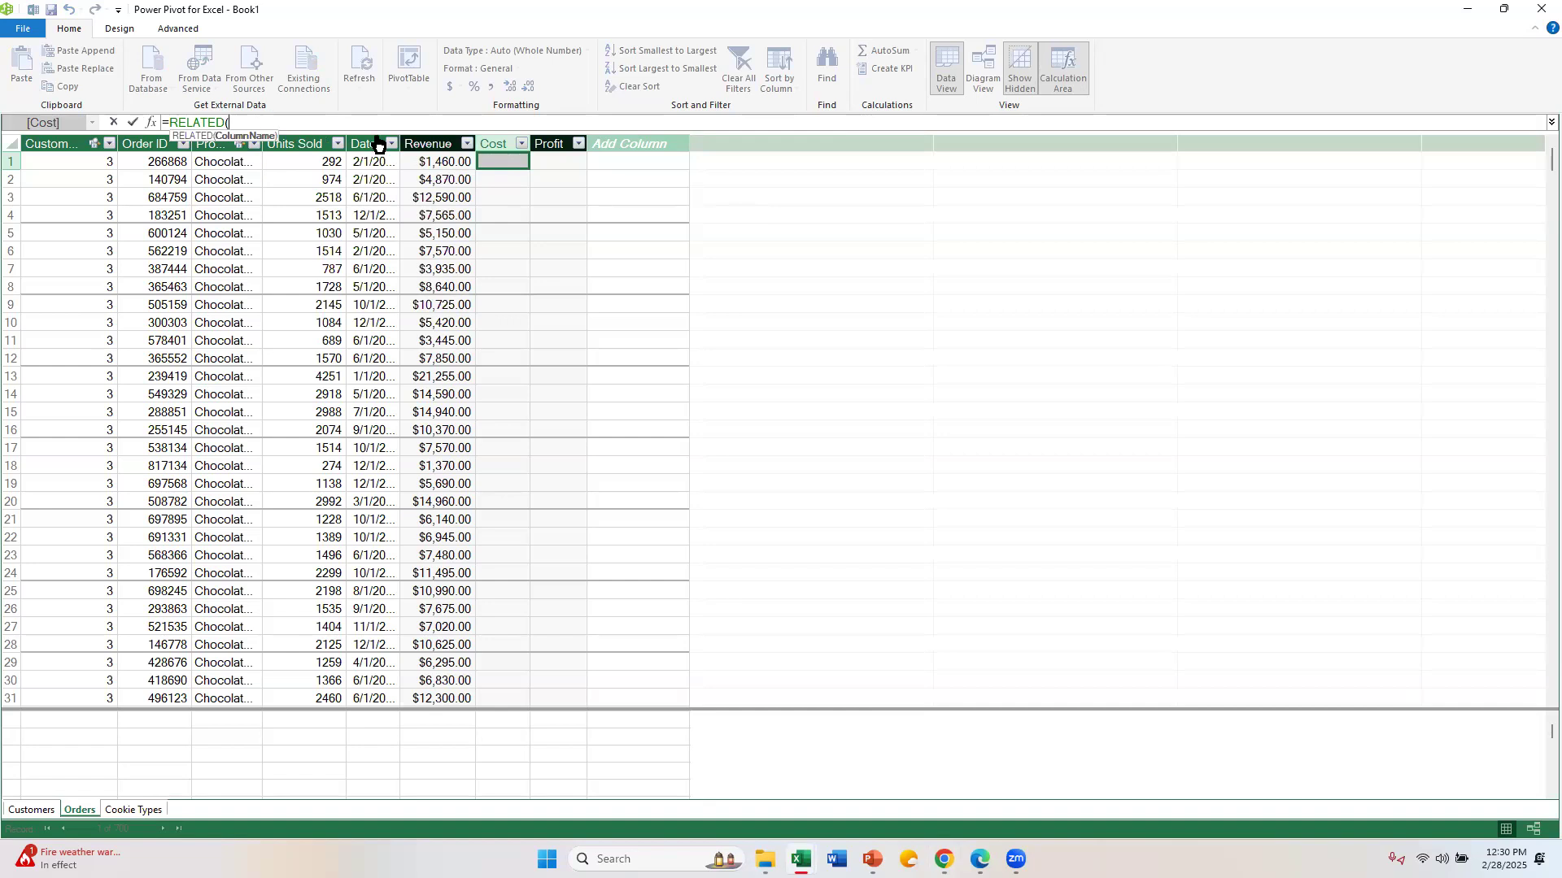
{"action": "type", "text": "coo"}
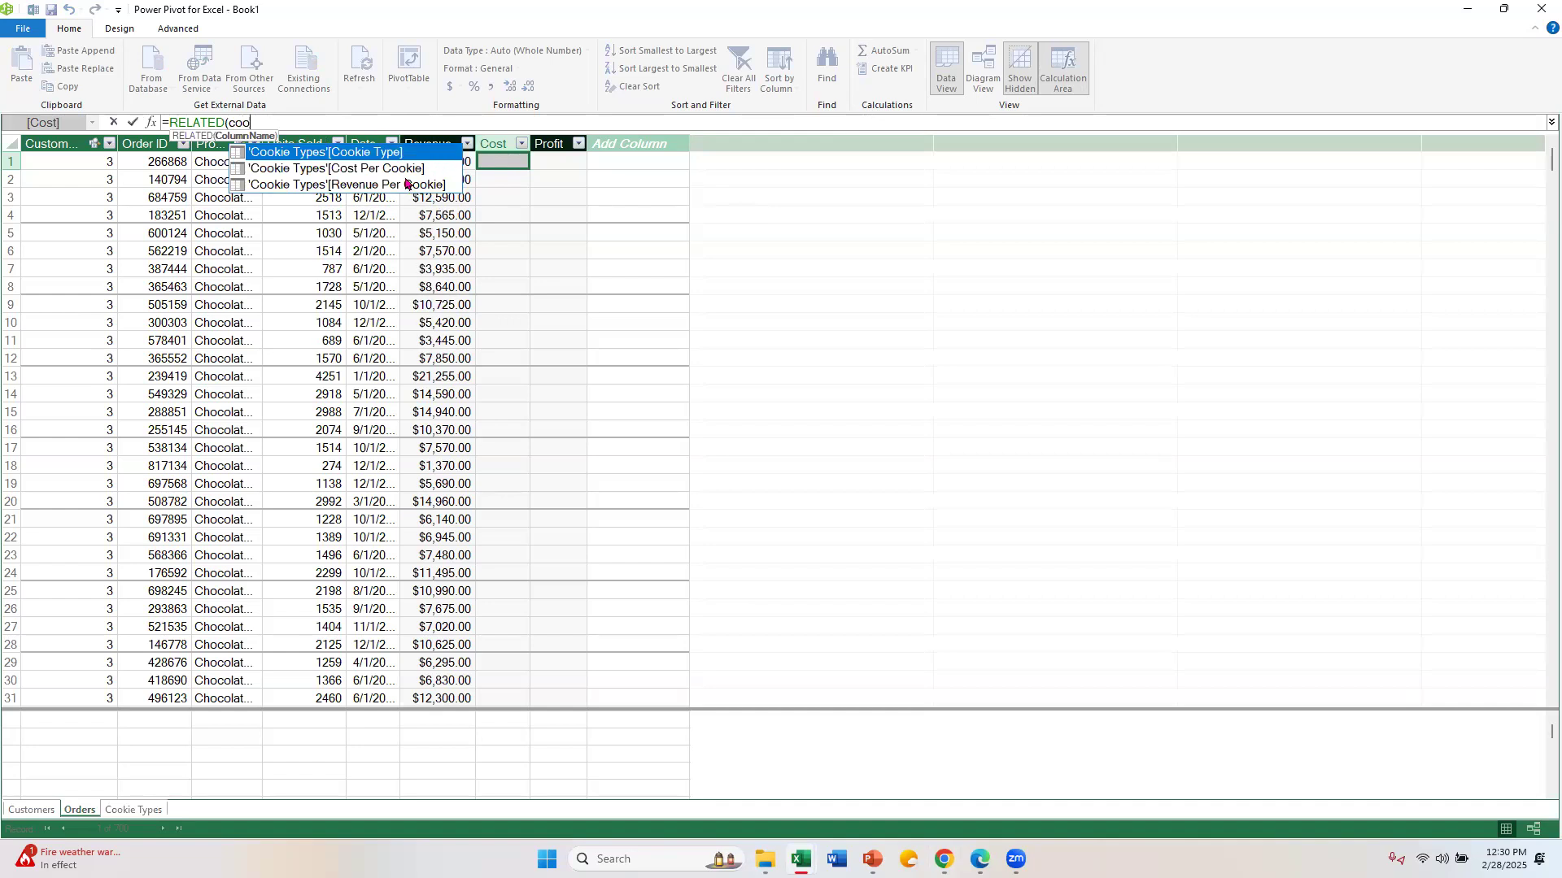
{"action": "double_click", "coordinate": [405, 175]}
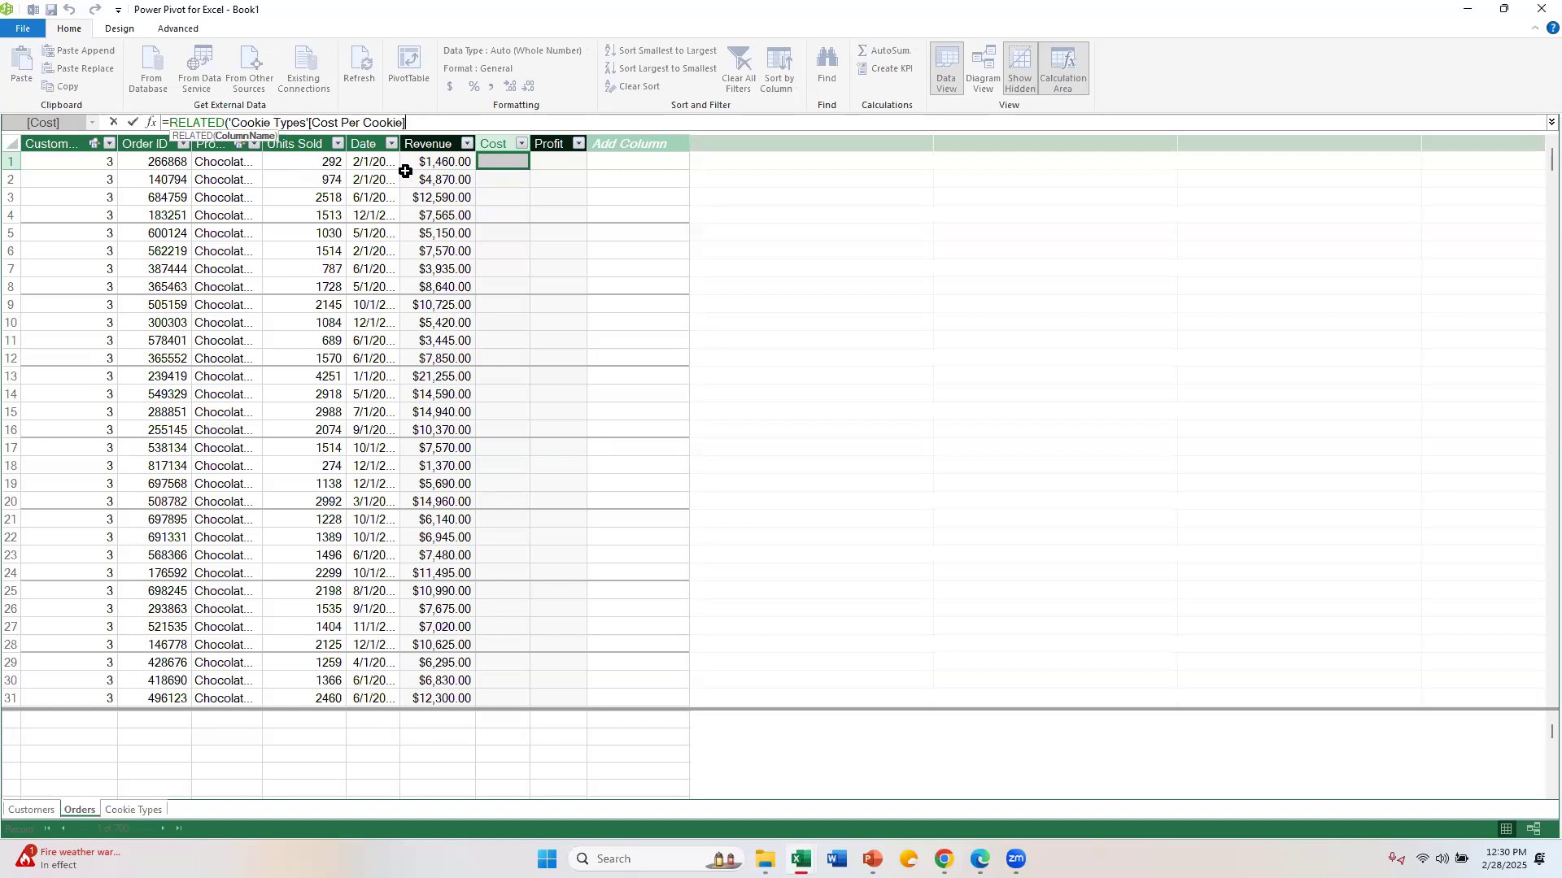
{"action": "type", "text": ")"}
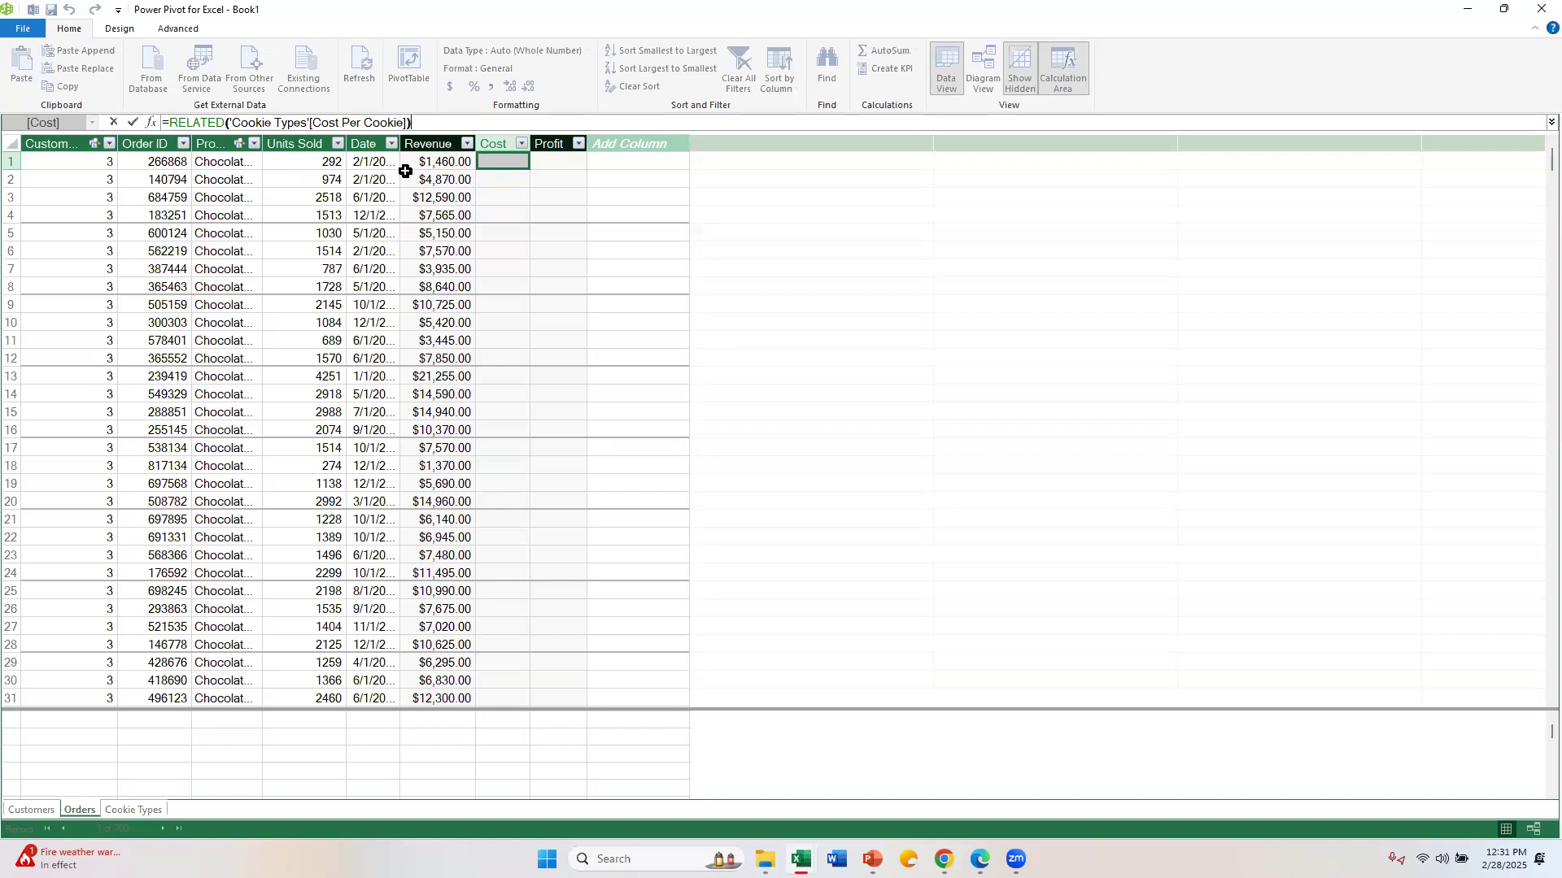
Complete the Cost formula by multiplying the related value by Orders[Units Sold], and commit it.
{"action": "type", "text": "*"}
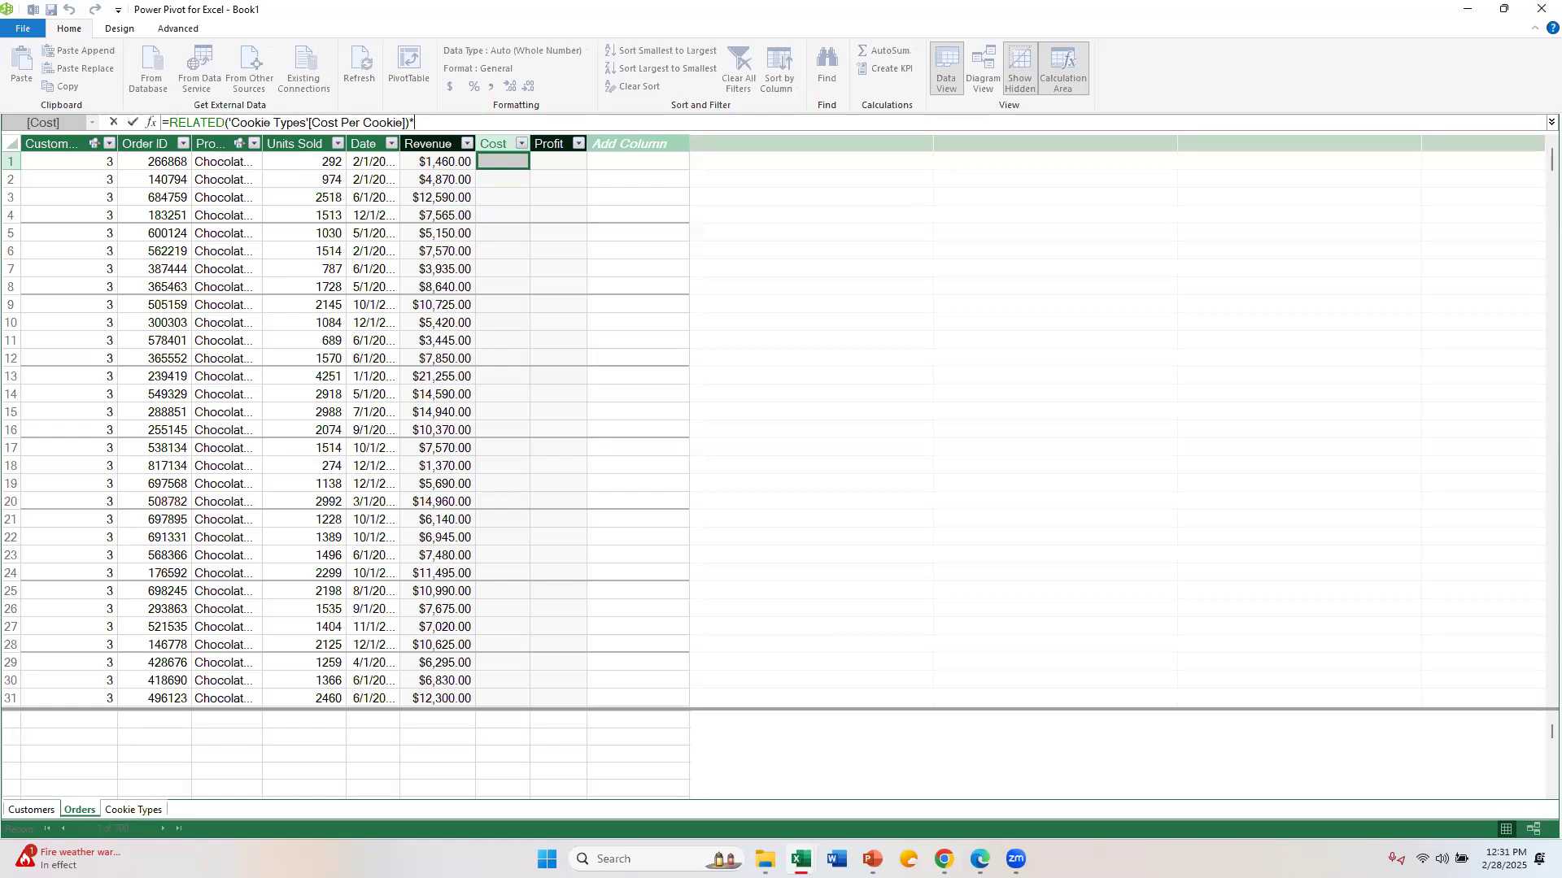
{"action": "type", "text": "orders"}
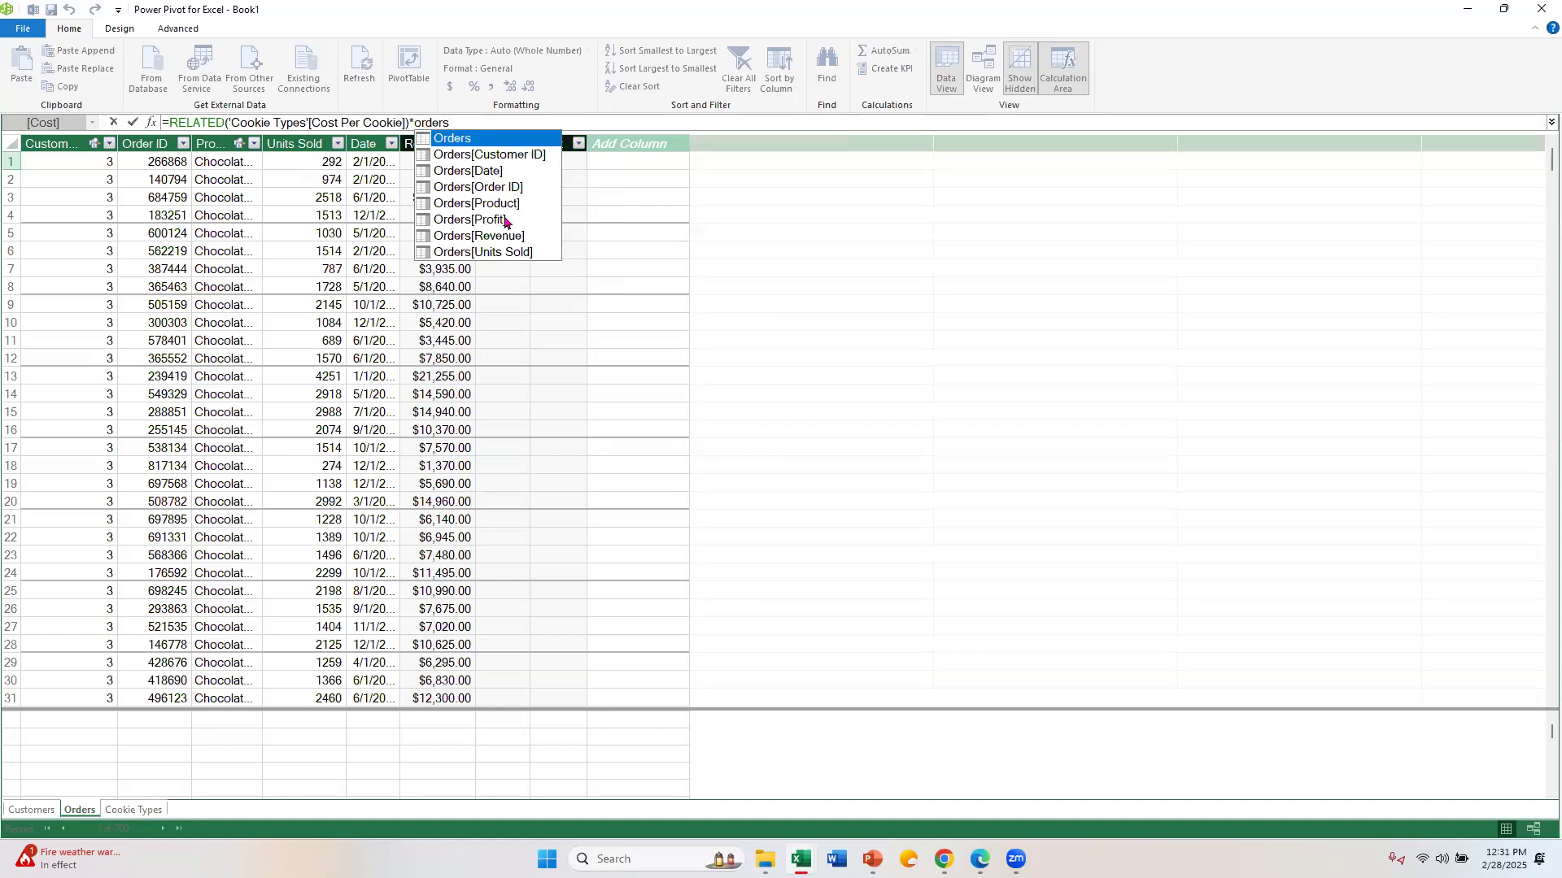
{"action": "double_click", "coordinate": [523, 253]}
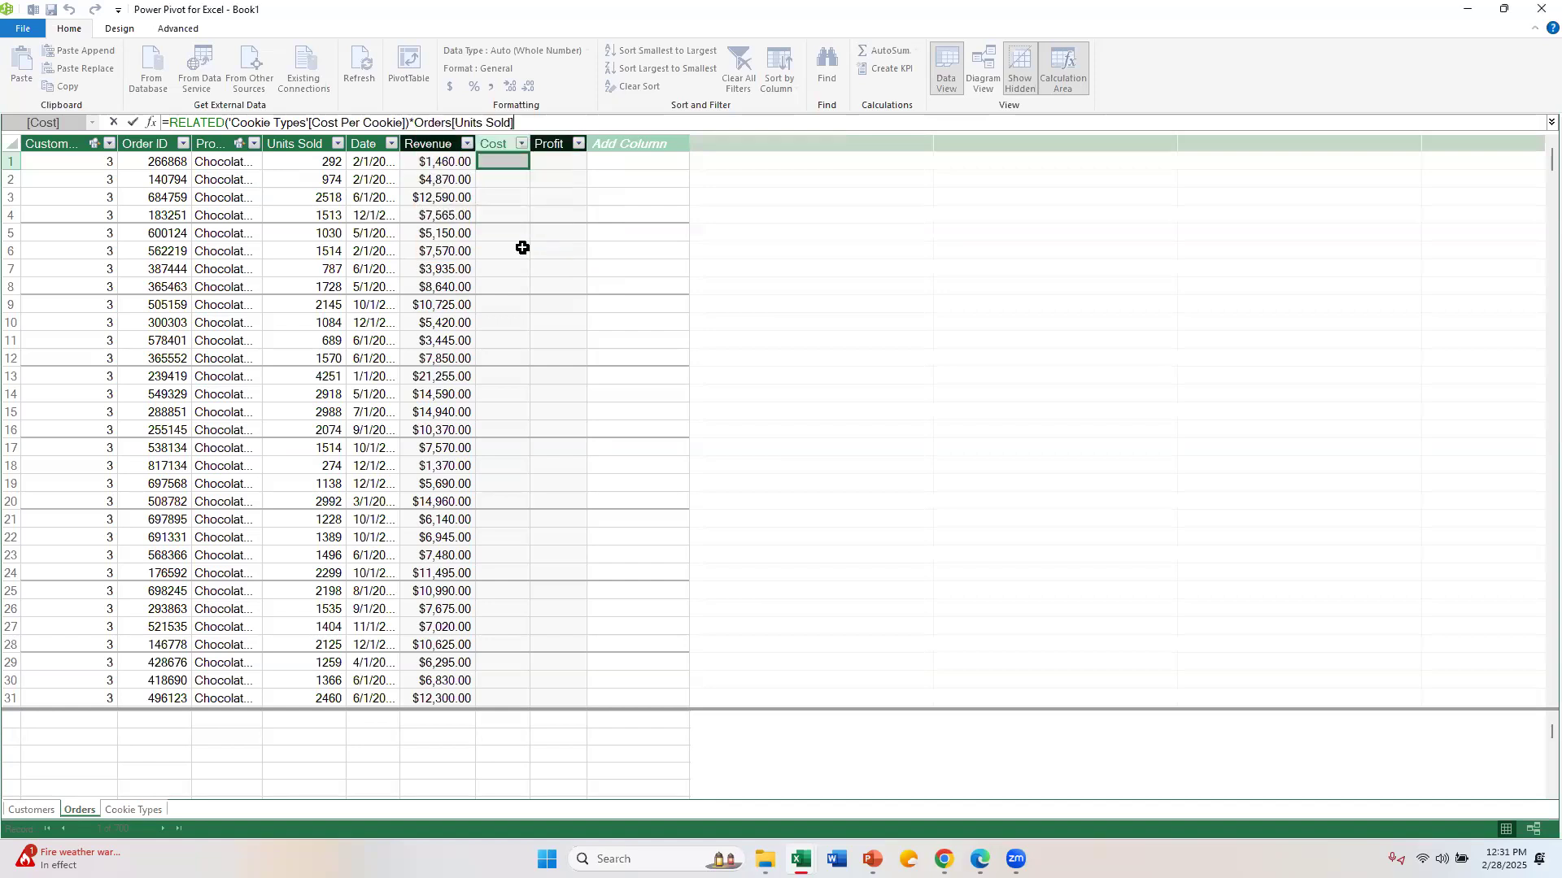
{"action": "key", "text": "Return"}
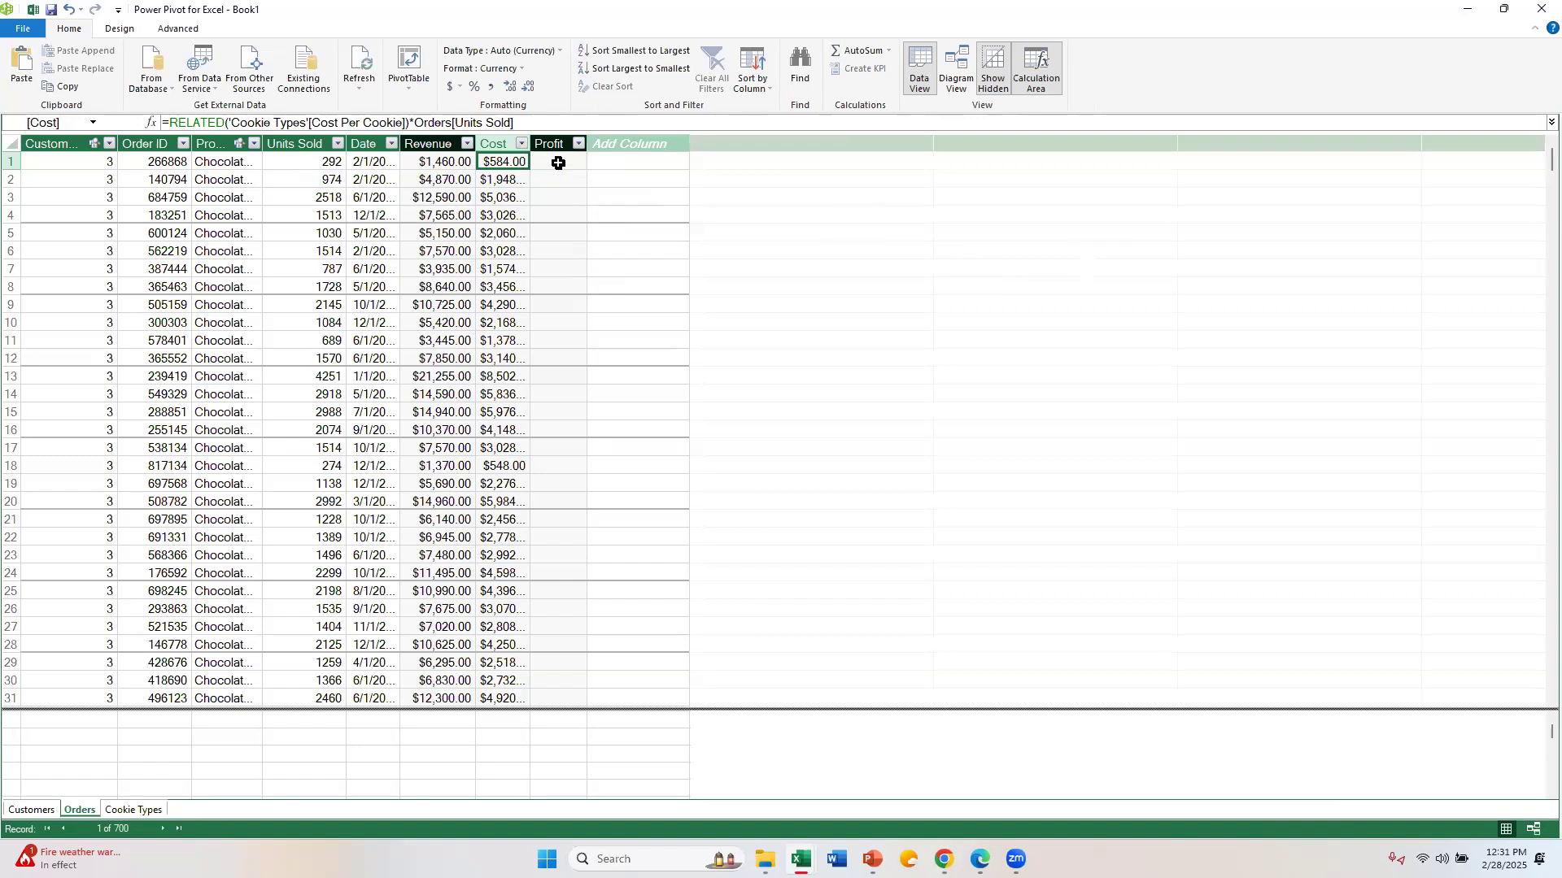
Fill the Profit column with the formula =Orders[Revenue]-Orders[Cost].
{"action": "left_click", "coordinate": [558, 162]}
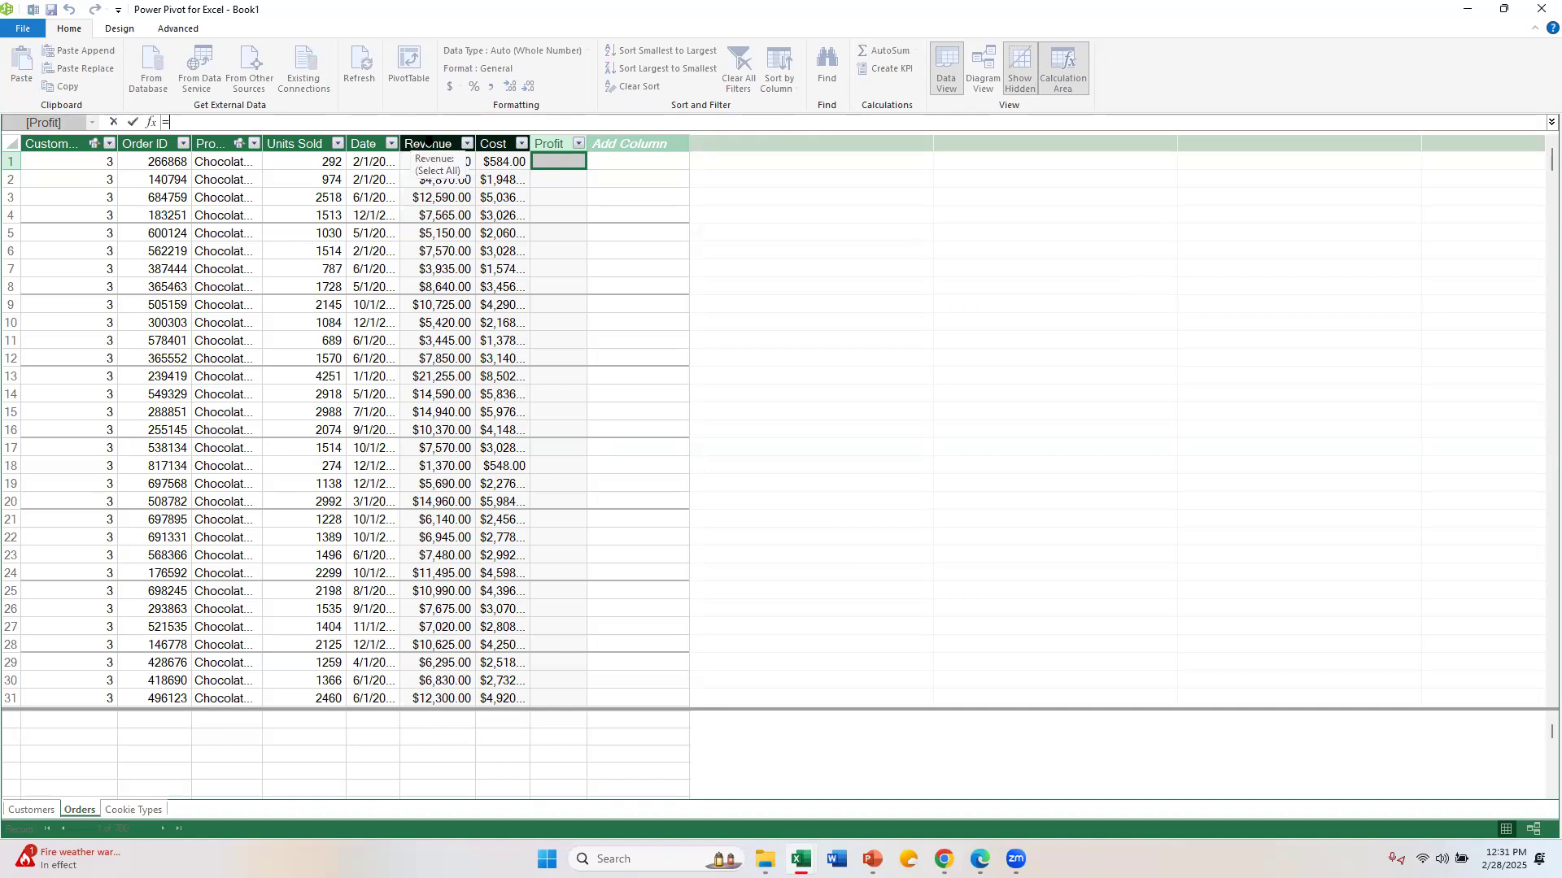
{"action": "type", "text": "="}
{"action": "key", "text": "BackSpace"}
{"action": "left_click", "coordinate": [429, 143]}
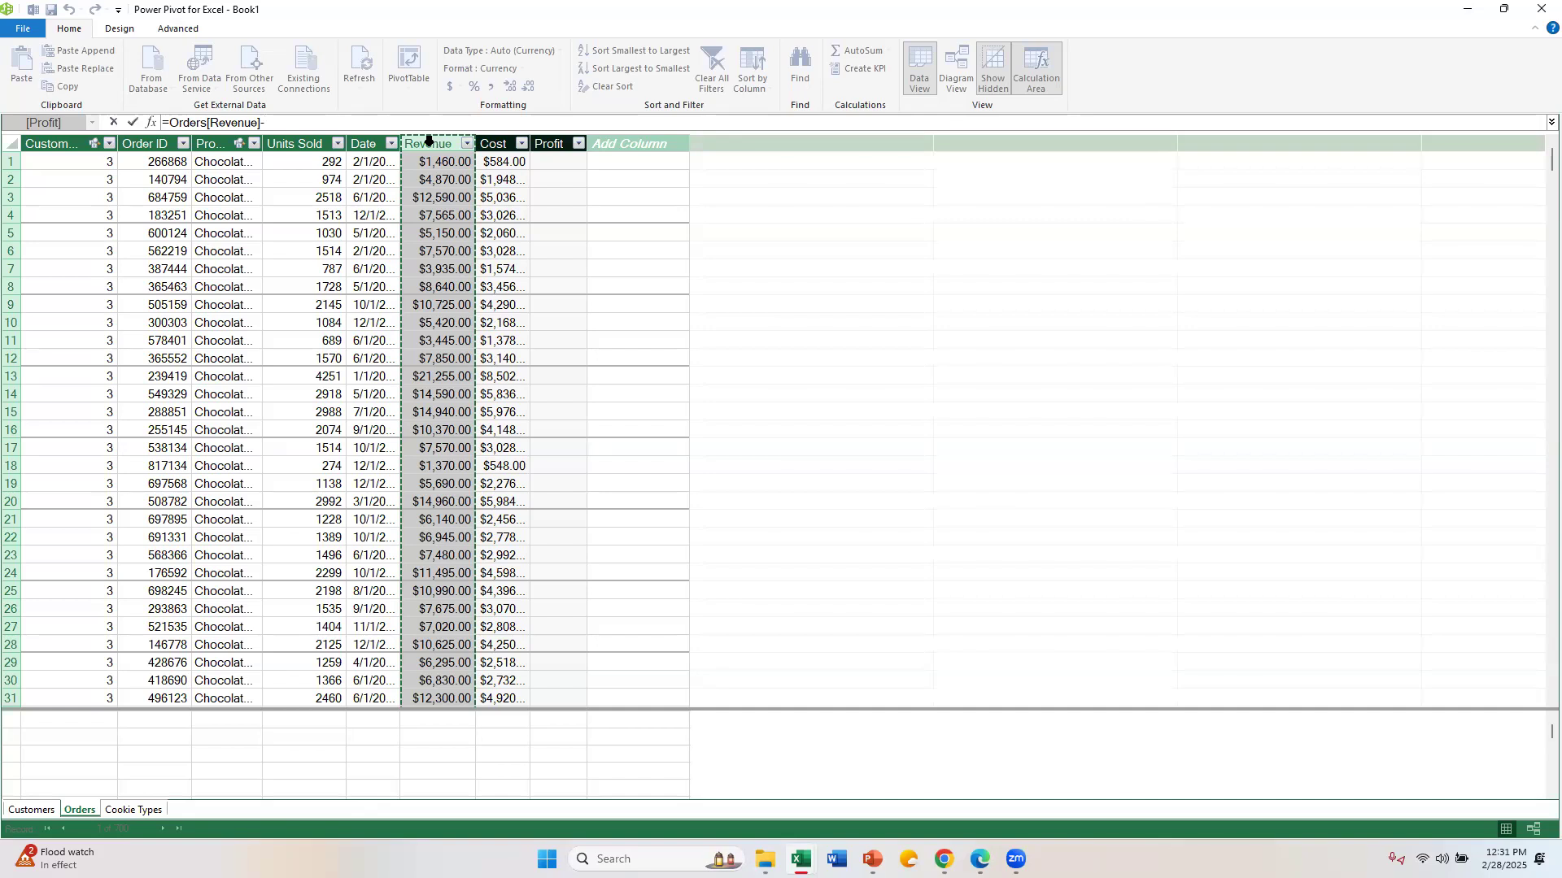
{"action": "left_click", "coordinate": [493, 144]}
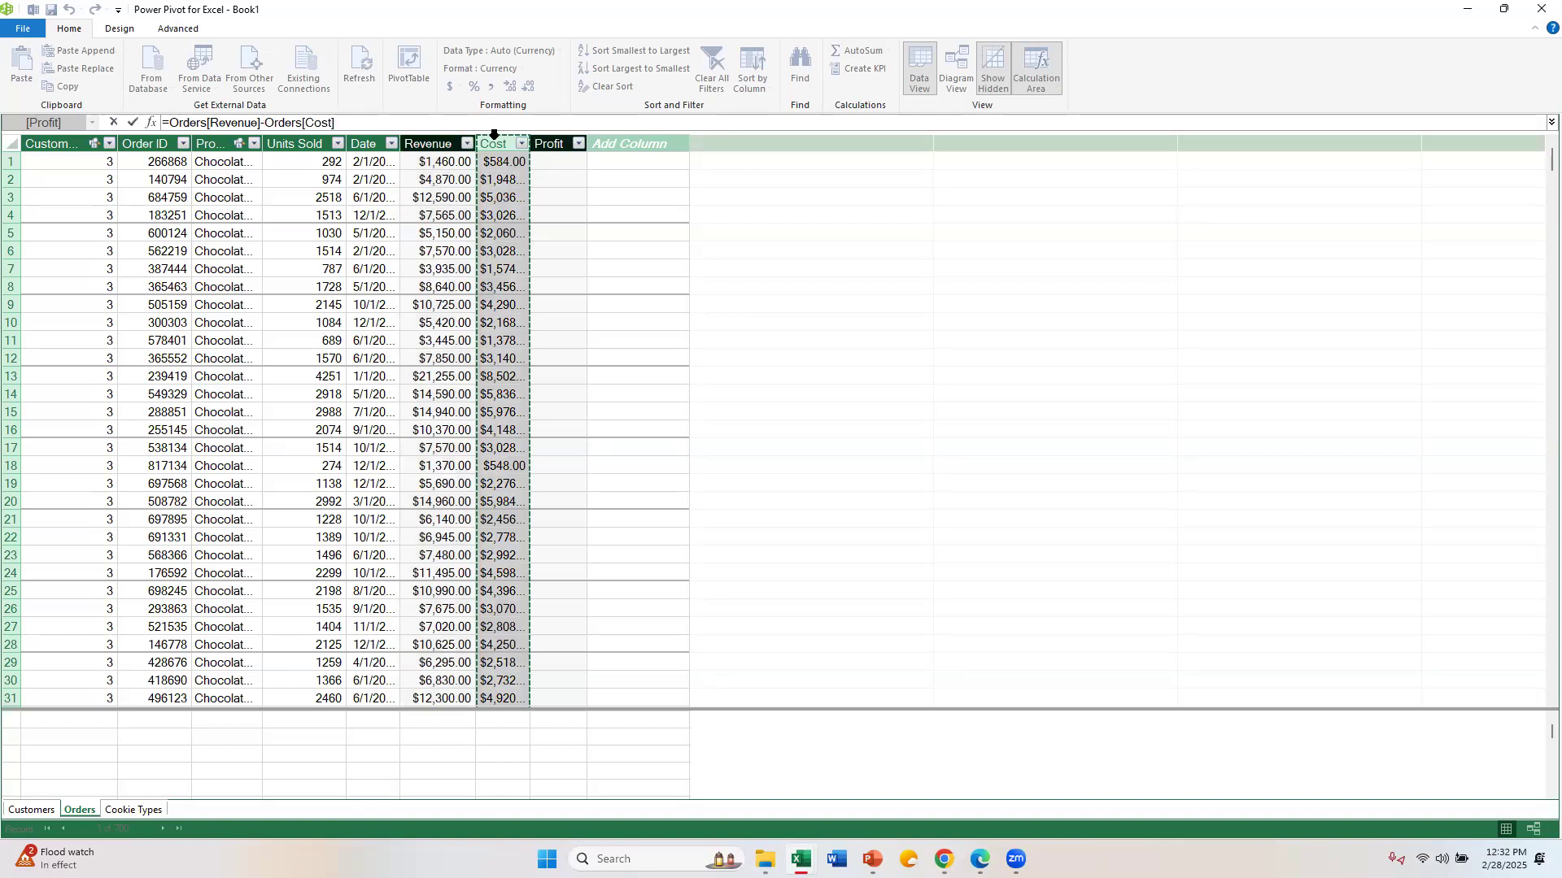
{"action": "key", "text": "Return"}
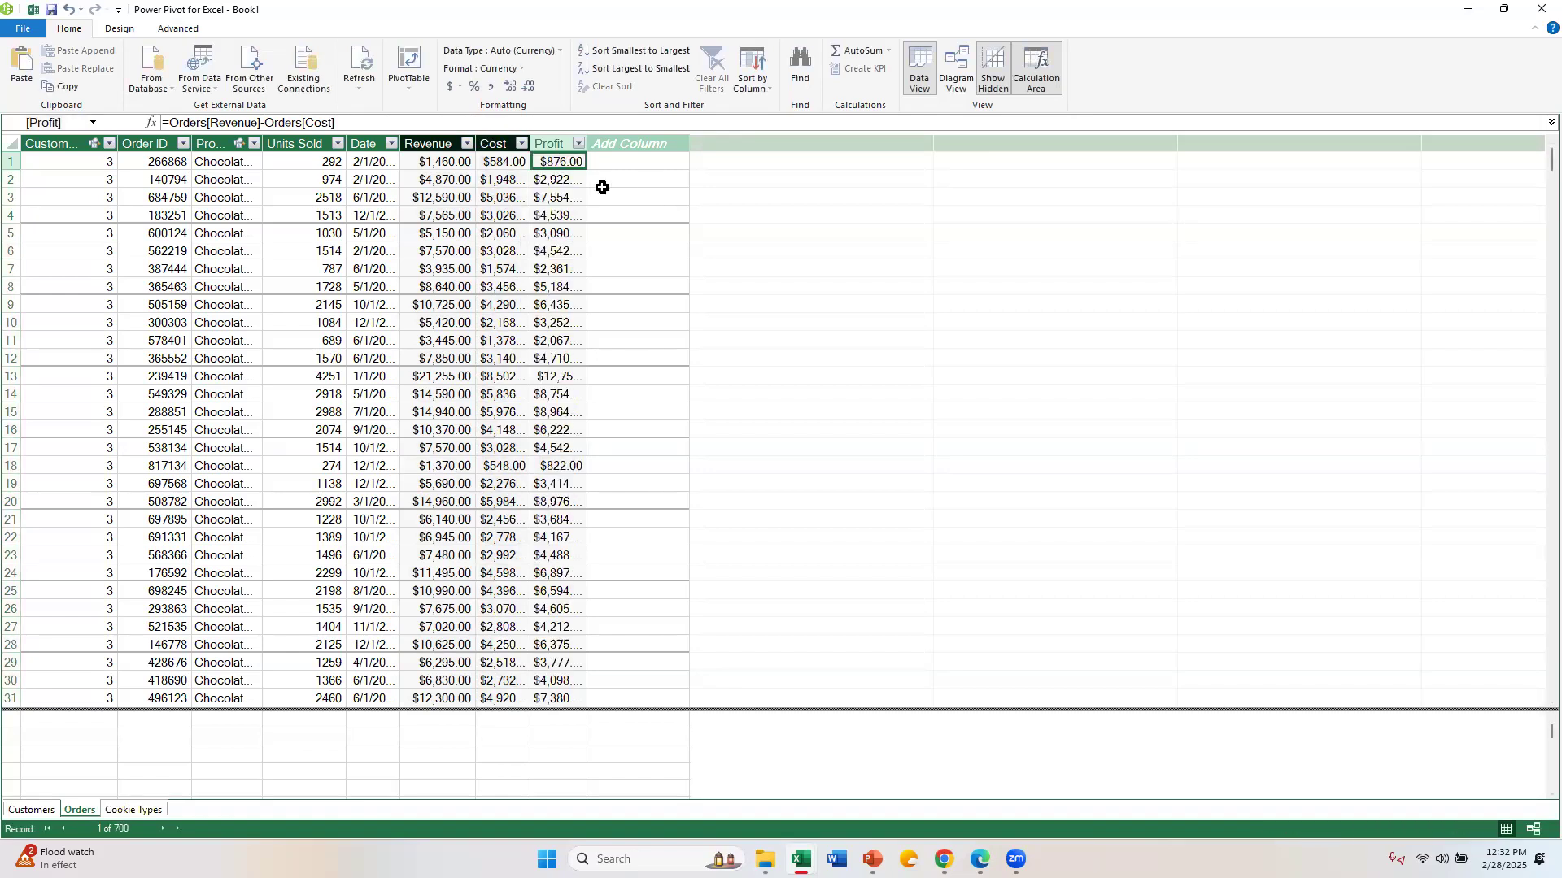
Try moving the closing parenthesis of RELATED in the Revenue formula to the end, after Orders[Units Sold].
{"action": "left_click", "coordinate": [446, 163]}
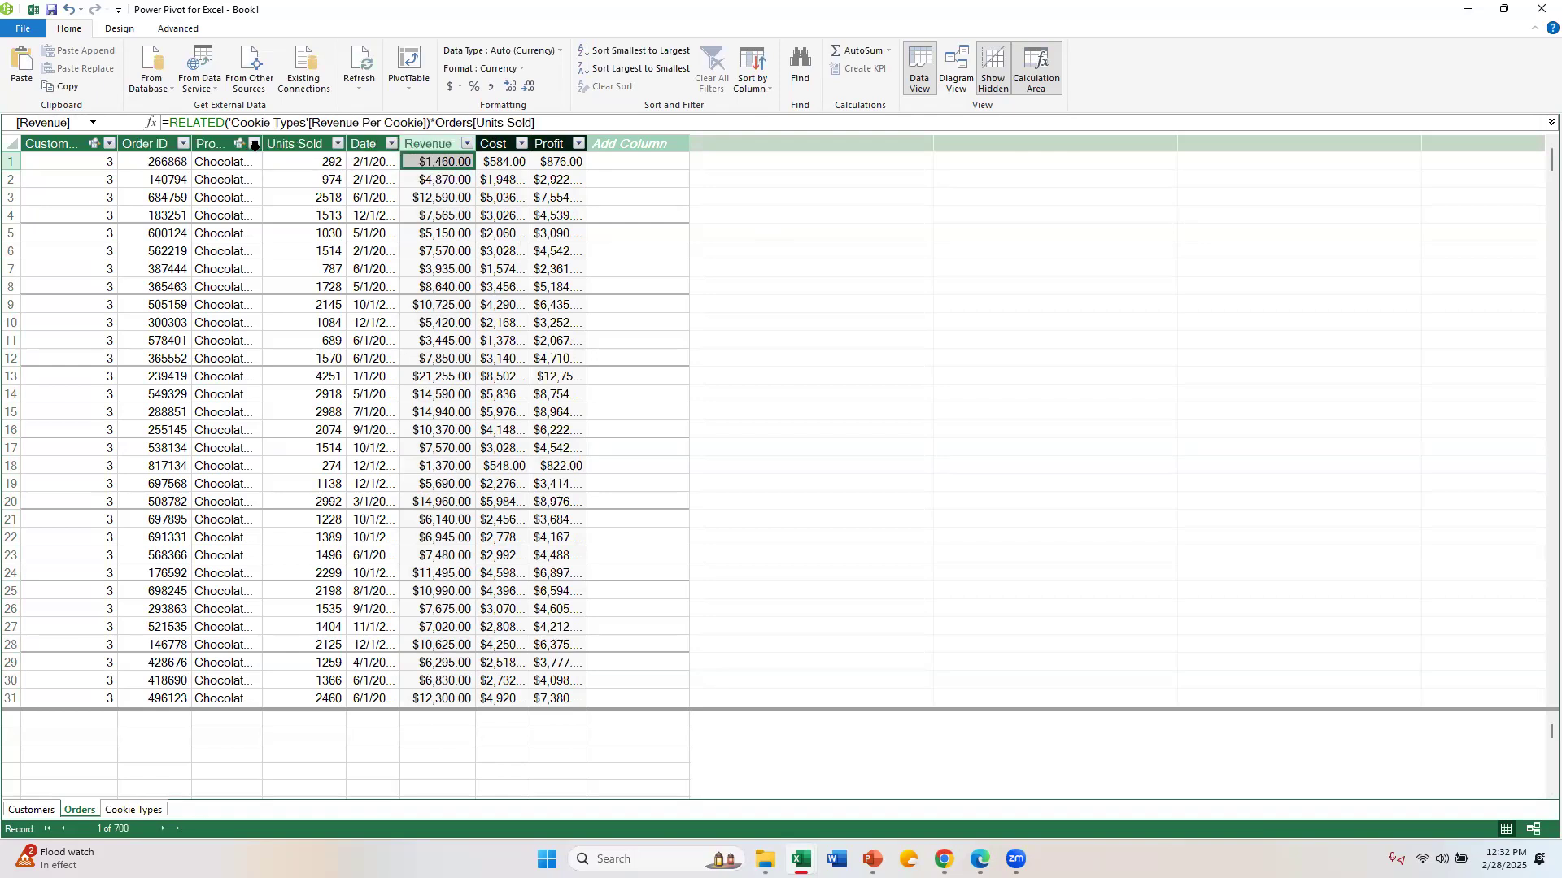
{"action": "left_click", "coordinate": [427, 123]}
{"action": "type", "text": ")"}
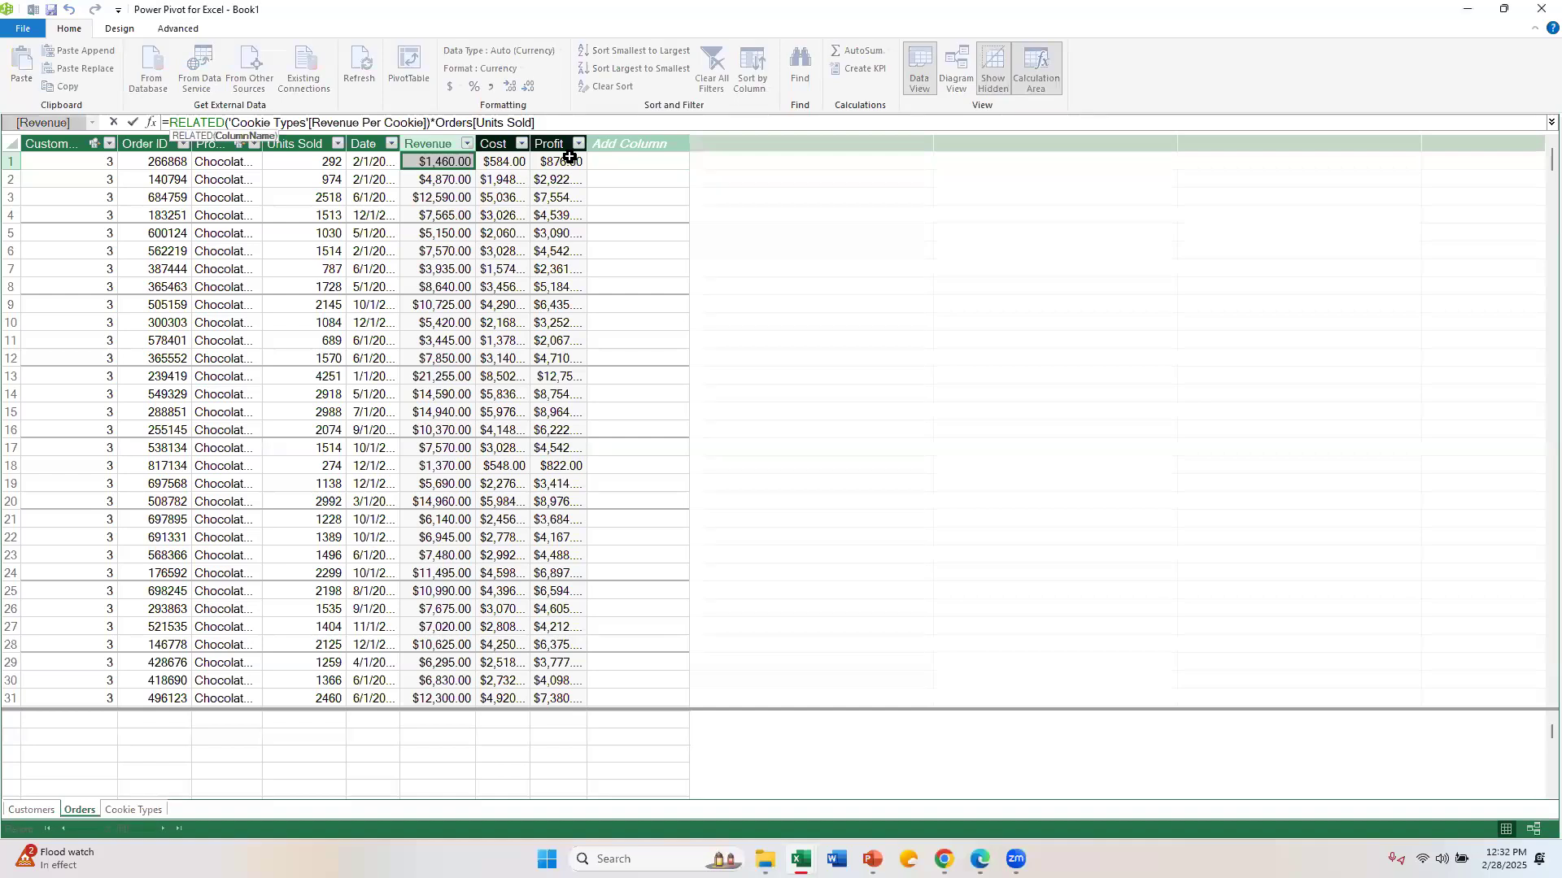
{"action": "key", "text": "BackSpace"}
{"action": "type", "text": ")"}
{"action": "key", "text": "Return"}
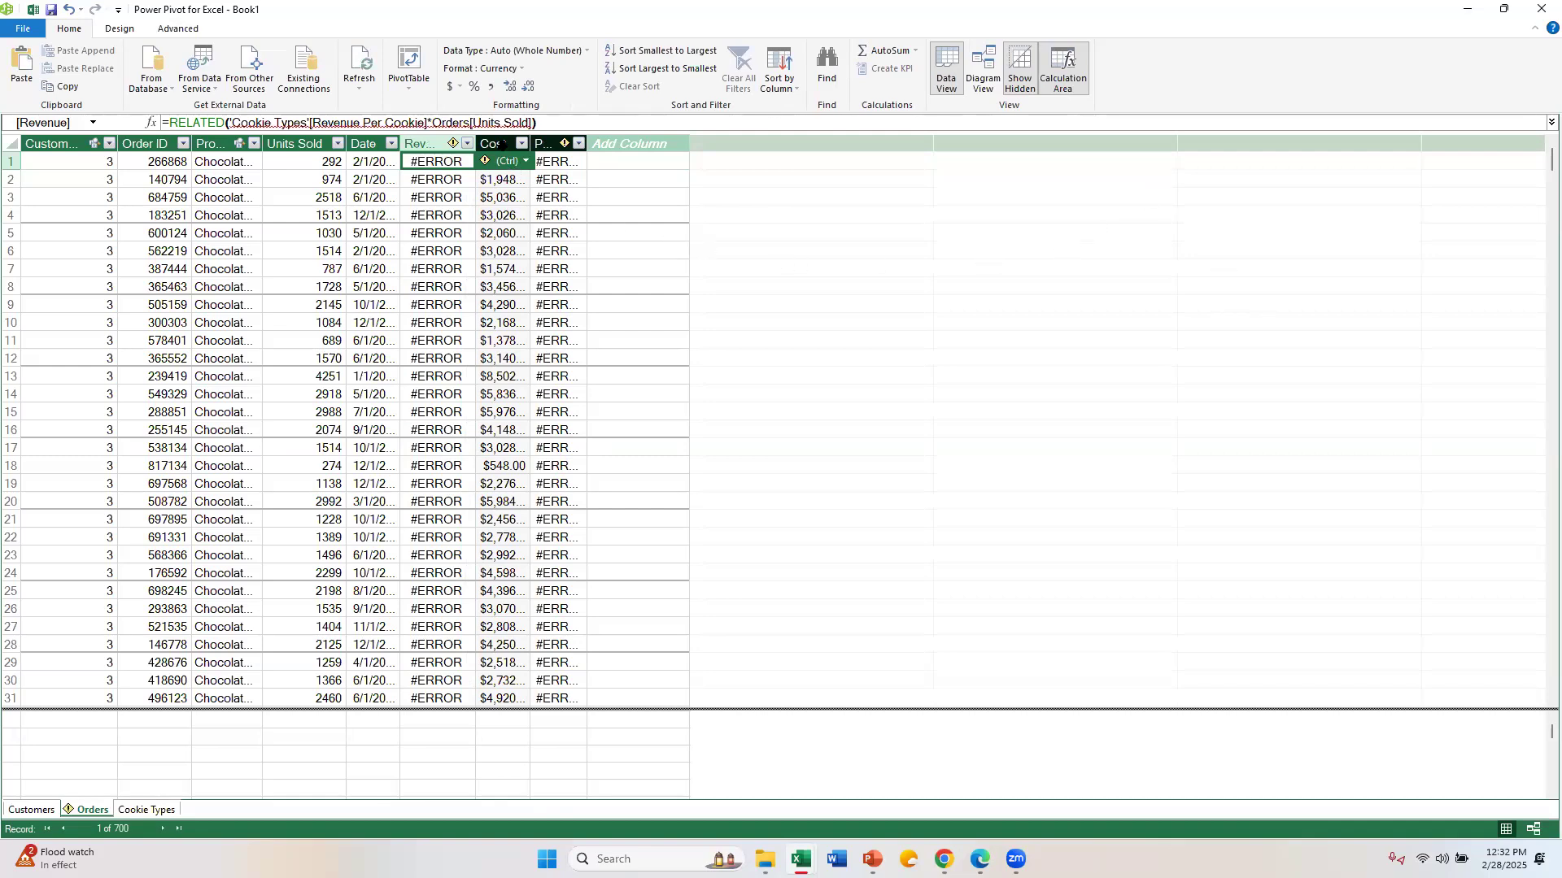
Examine the error details for the Revenue column's first cell, and dismiss the message.
{"action": "left_click", "coordinate": [523, 161]}
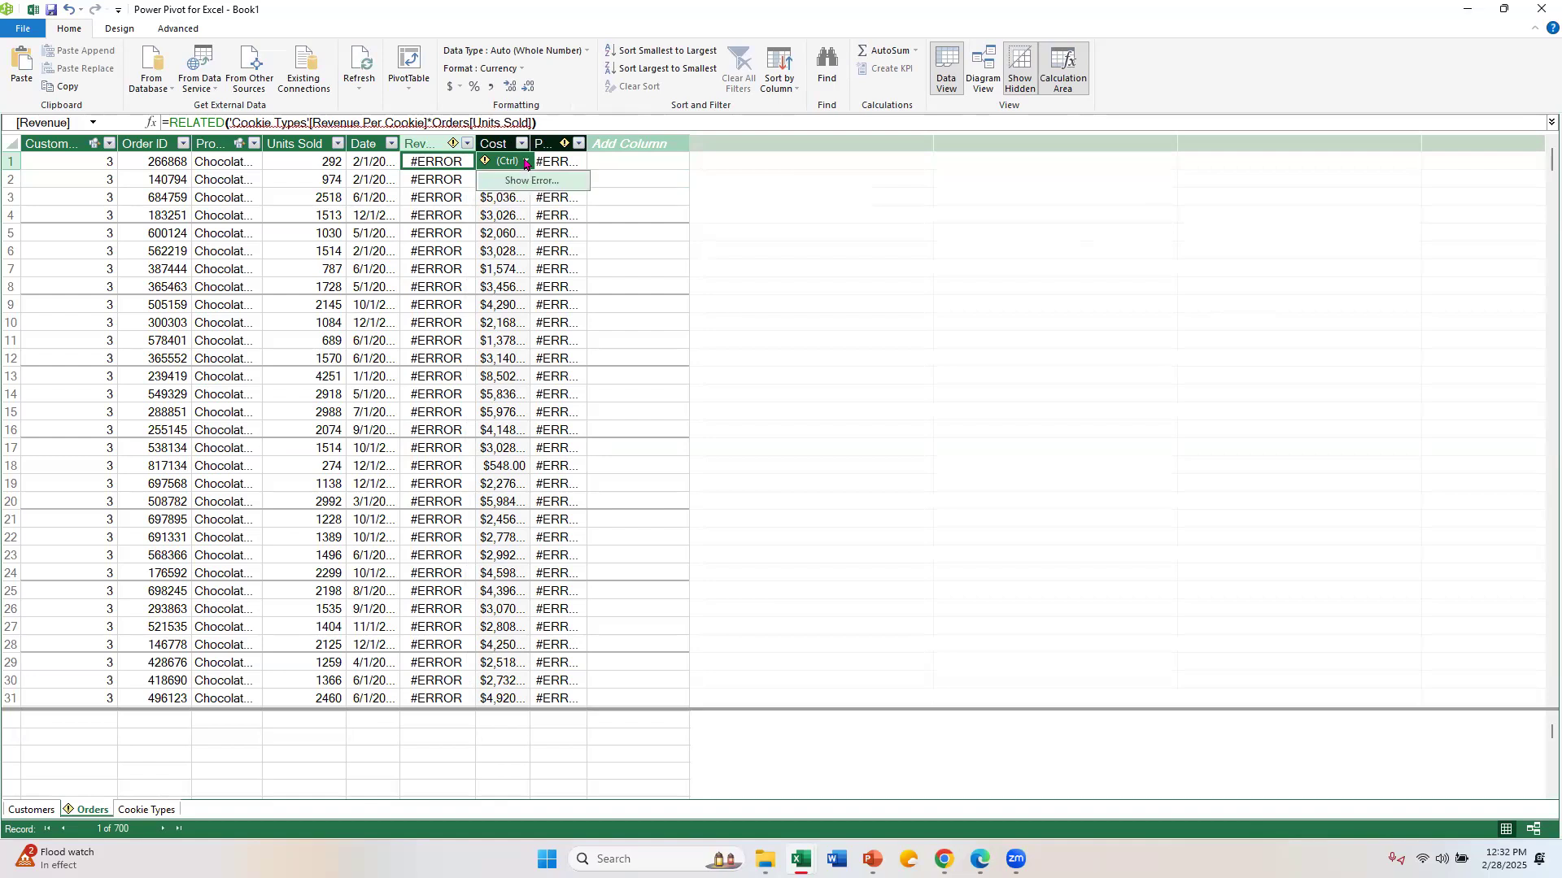
{"action": "left_click", "coordinate": [550, 189]}
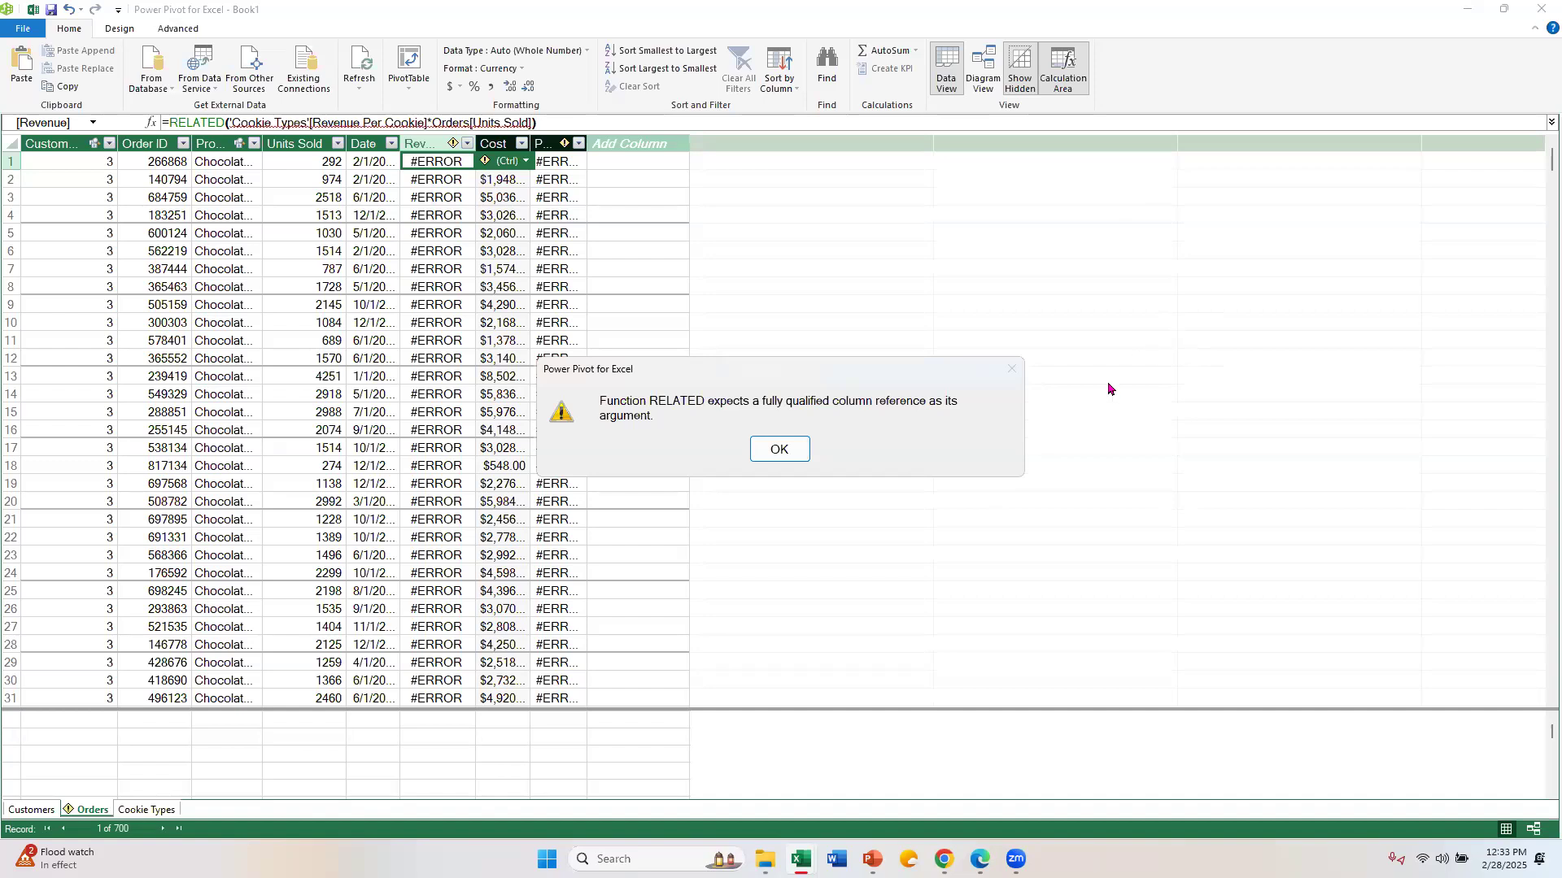
{"action": "left_click", "coordinate": [778, 449]}
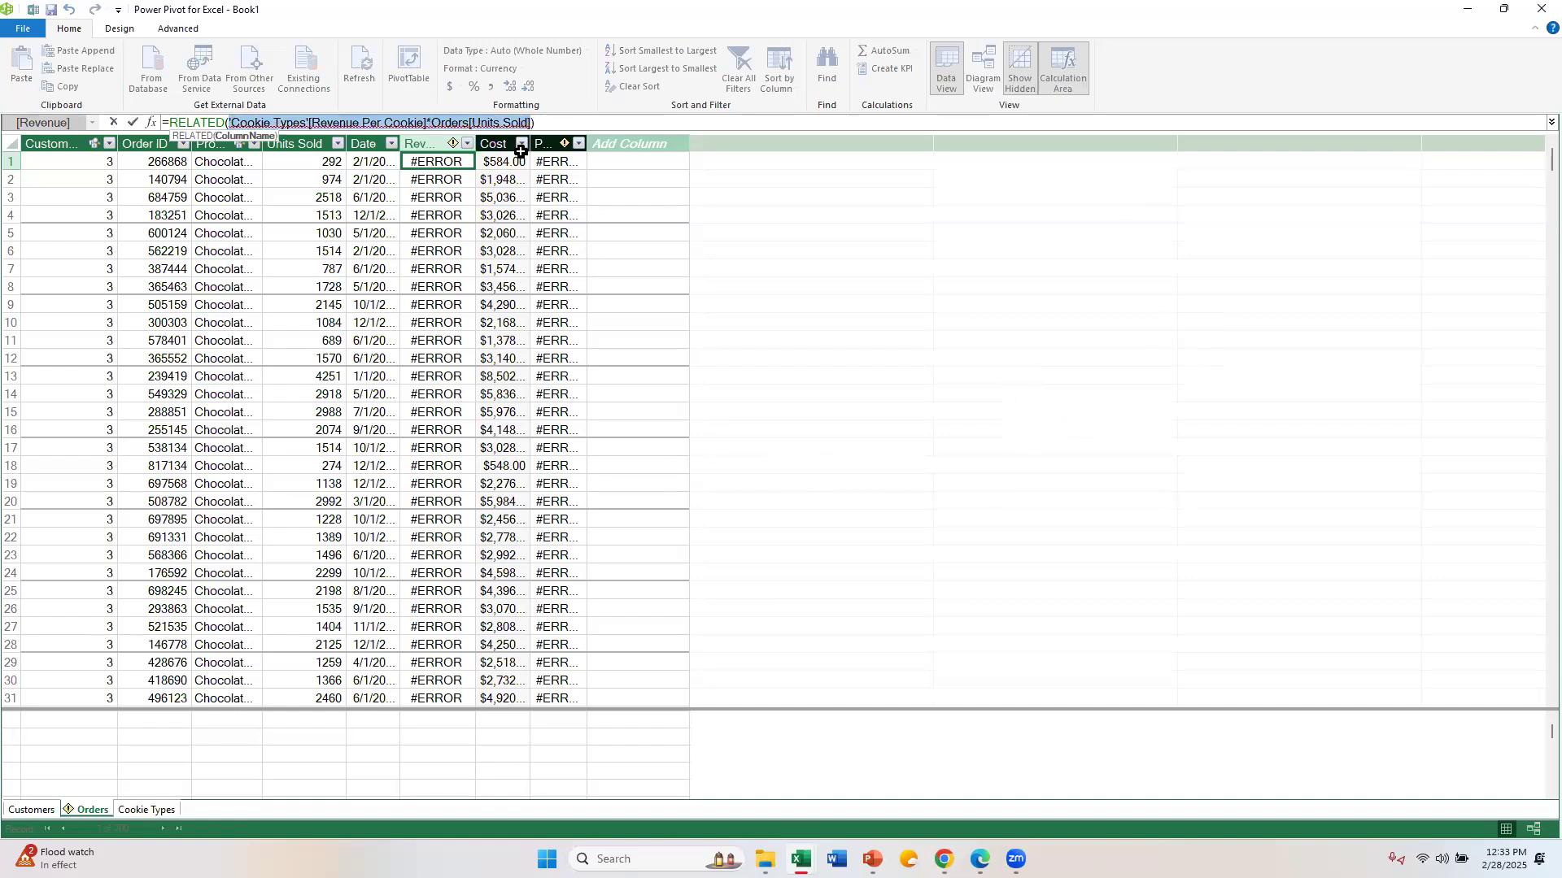
Restore the Revenue formula to =RELATED('Cookie Types'[Revenue Per Cookie])*Orders[Units Sold] and commit it.
{"action": "left_click", "coordinate": [425, 118]}
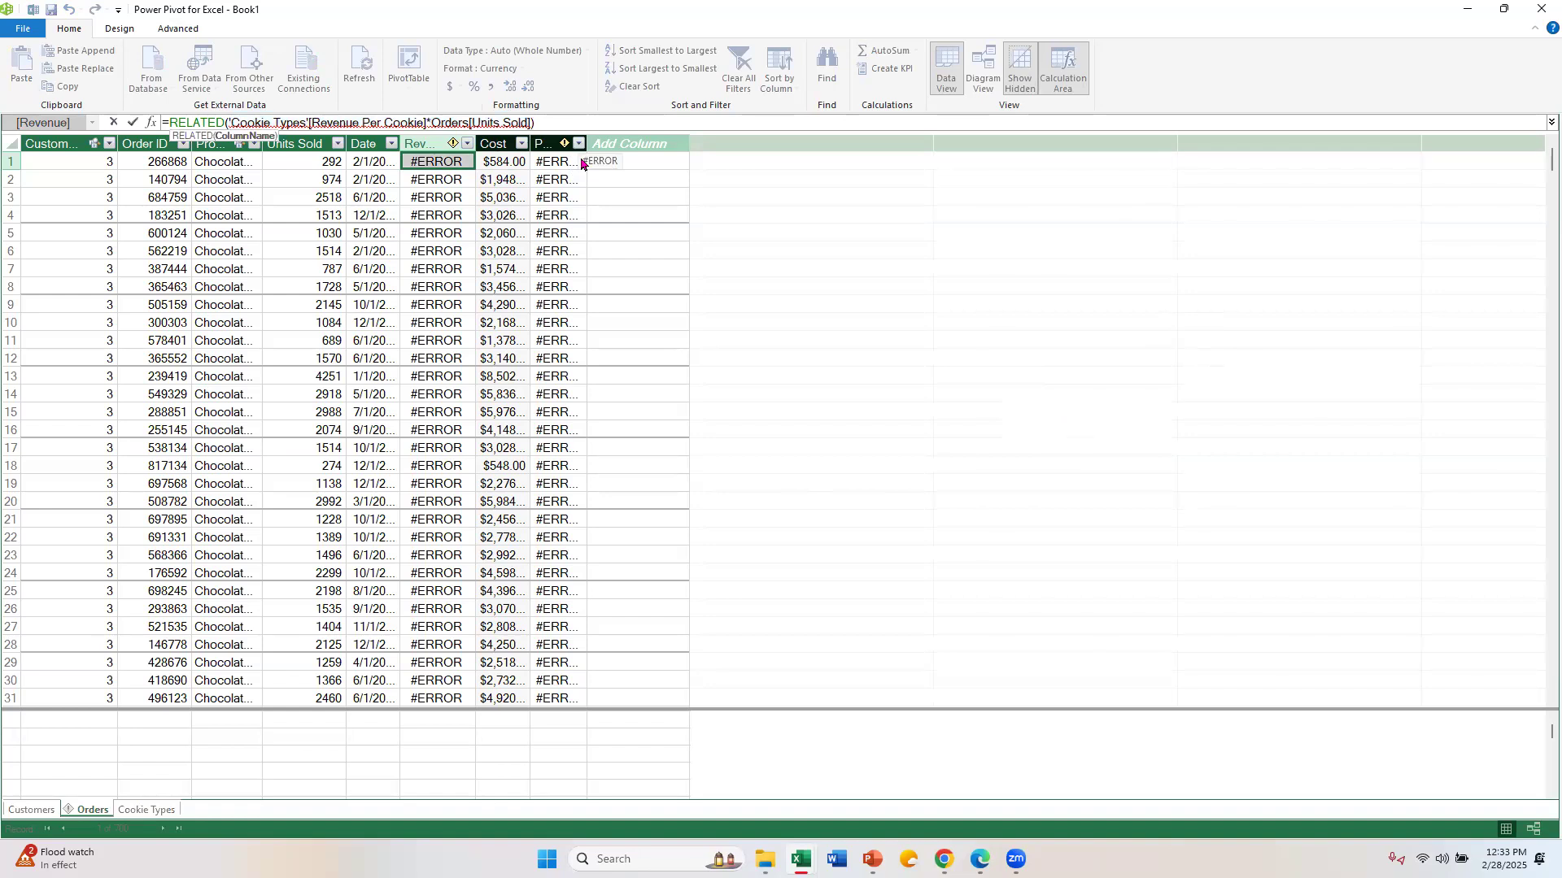
{"action": "type", "text": ")"}
{"action": "key", "text": "Return"}
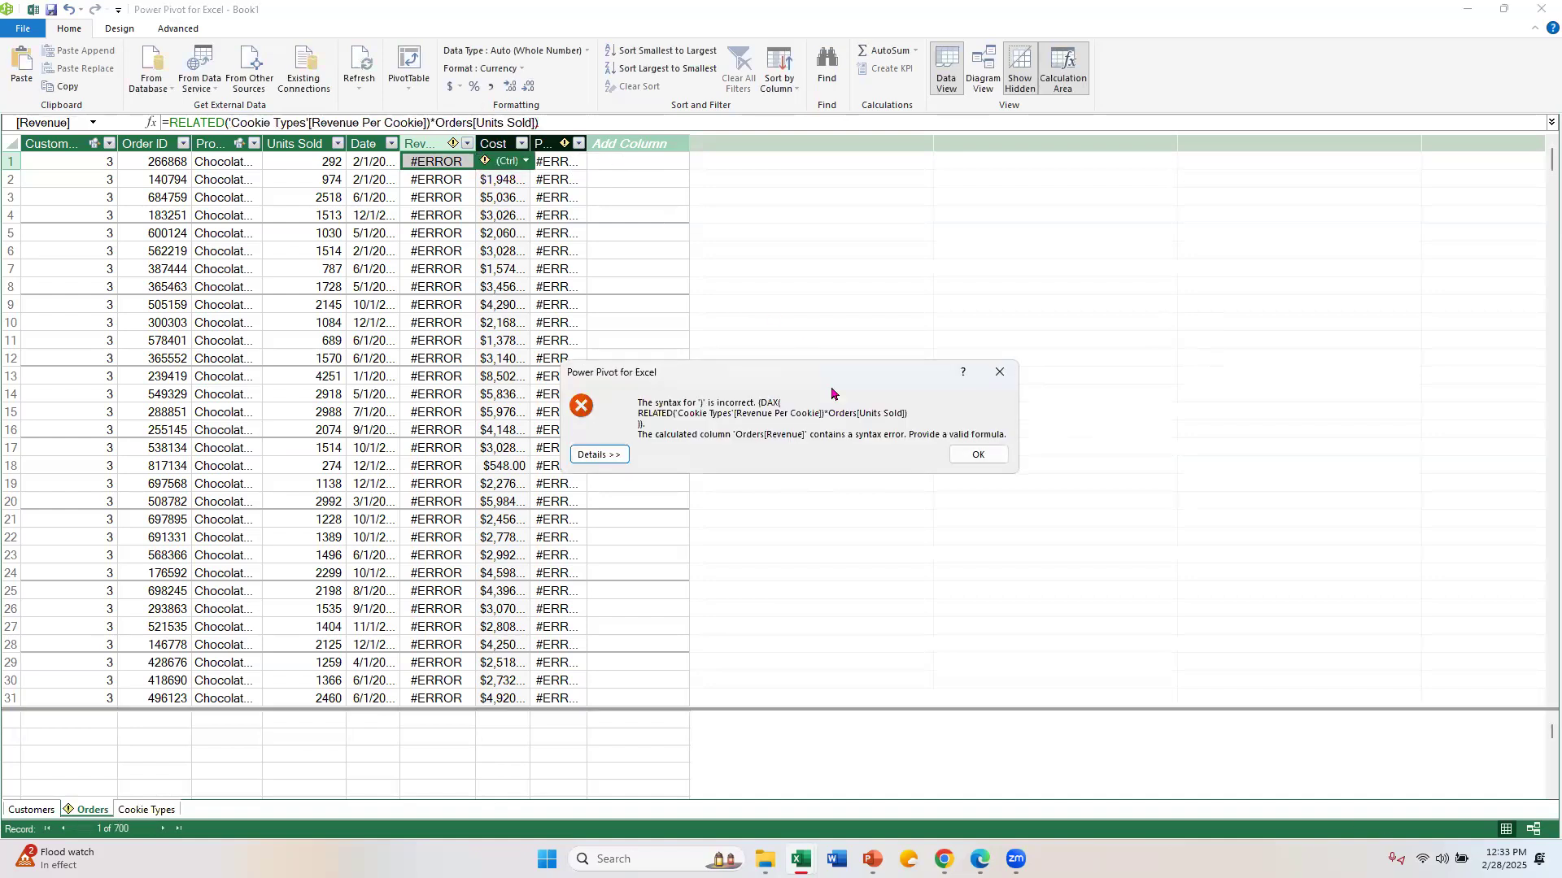
{"action": "left_click", "coordinate": [977, 454]}
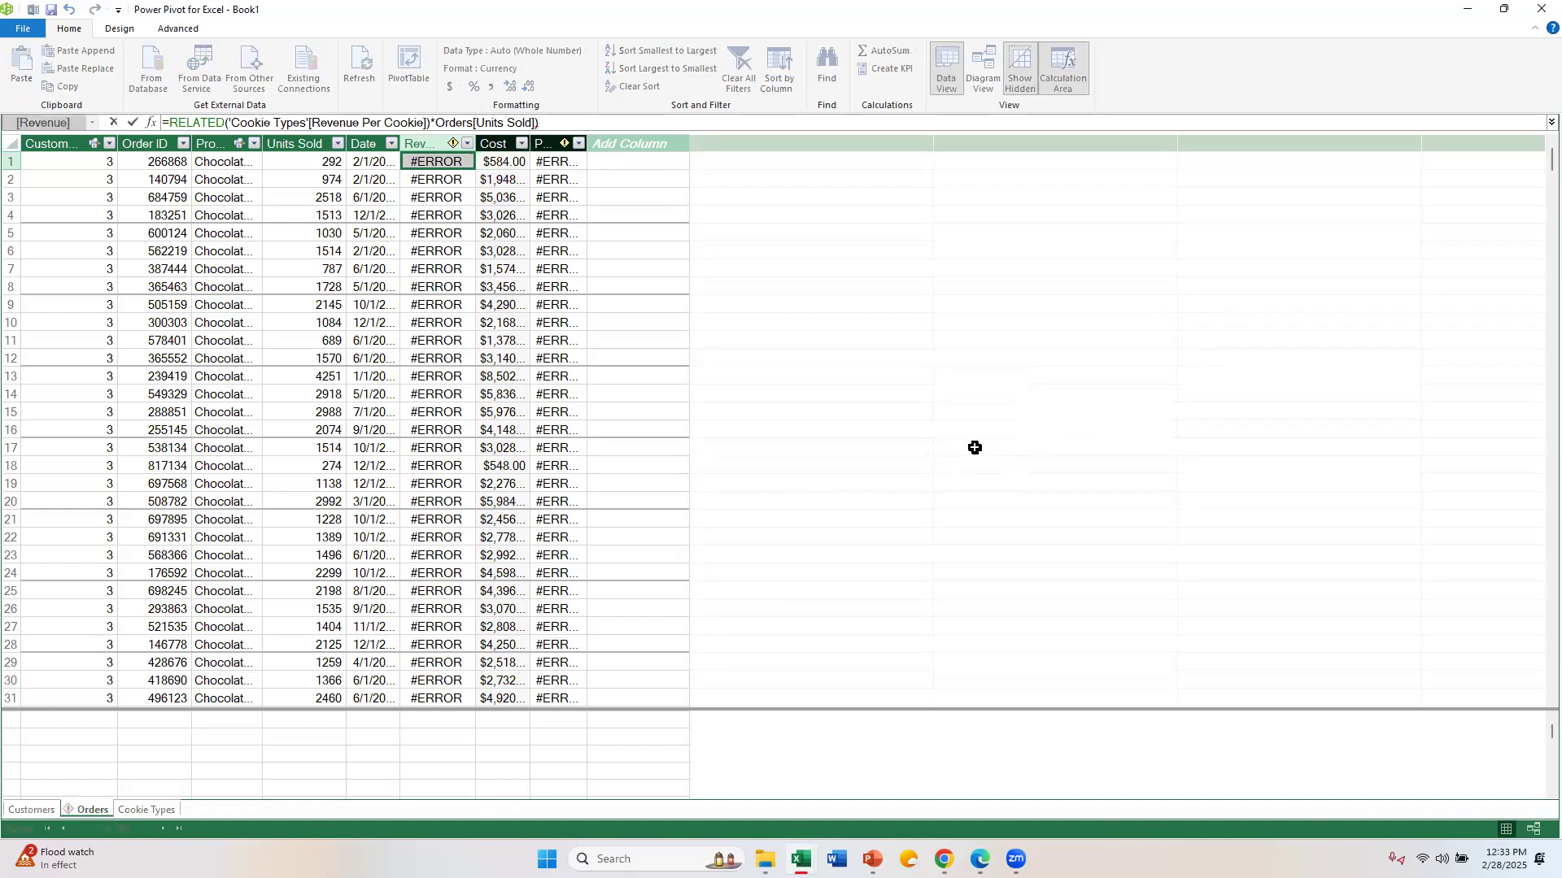
{"action": "key", "text": "BackSpace"}
{"action": "left_click", "coordinate": [434, 126]}
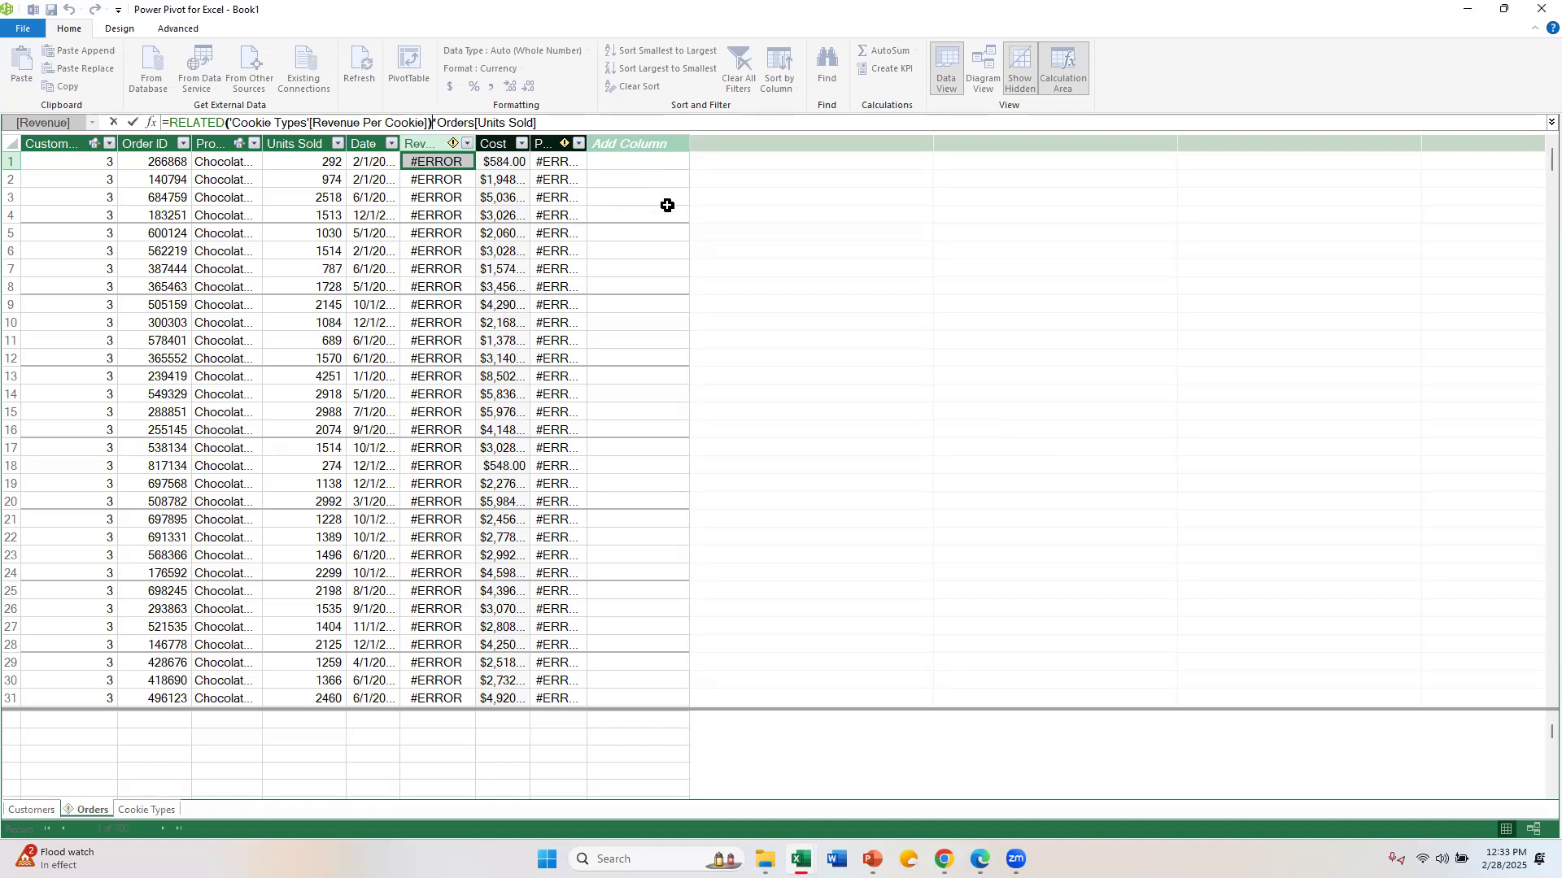
{"action": "key", "text": "Return"}
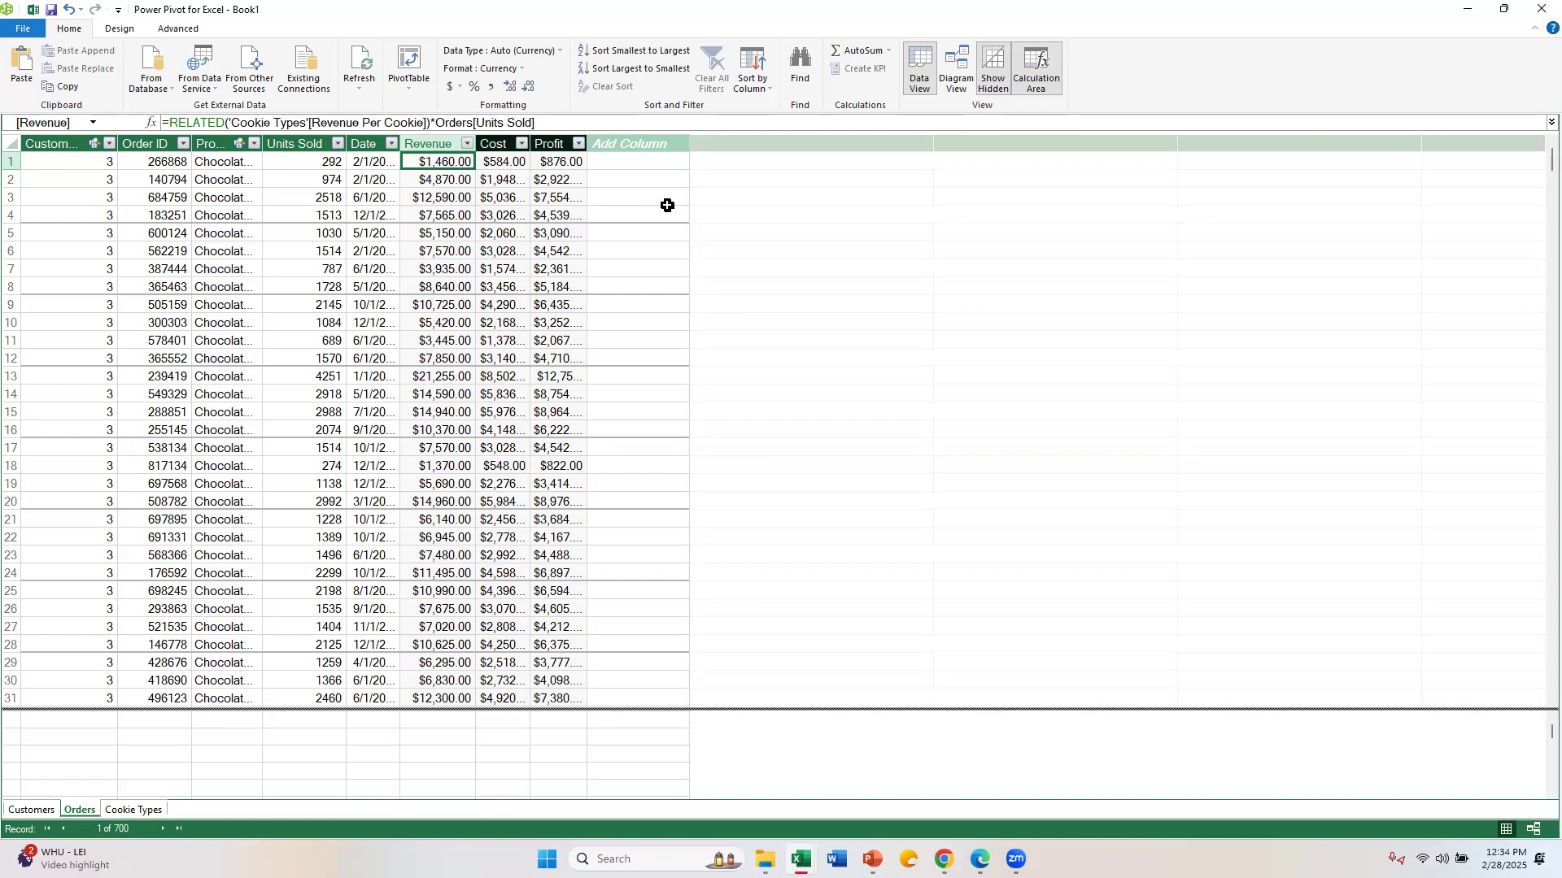
Close the Power Pivot data model window and return to the Excel workbook.
{"action": "key", "text": "alt+Tab"}
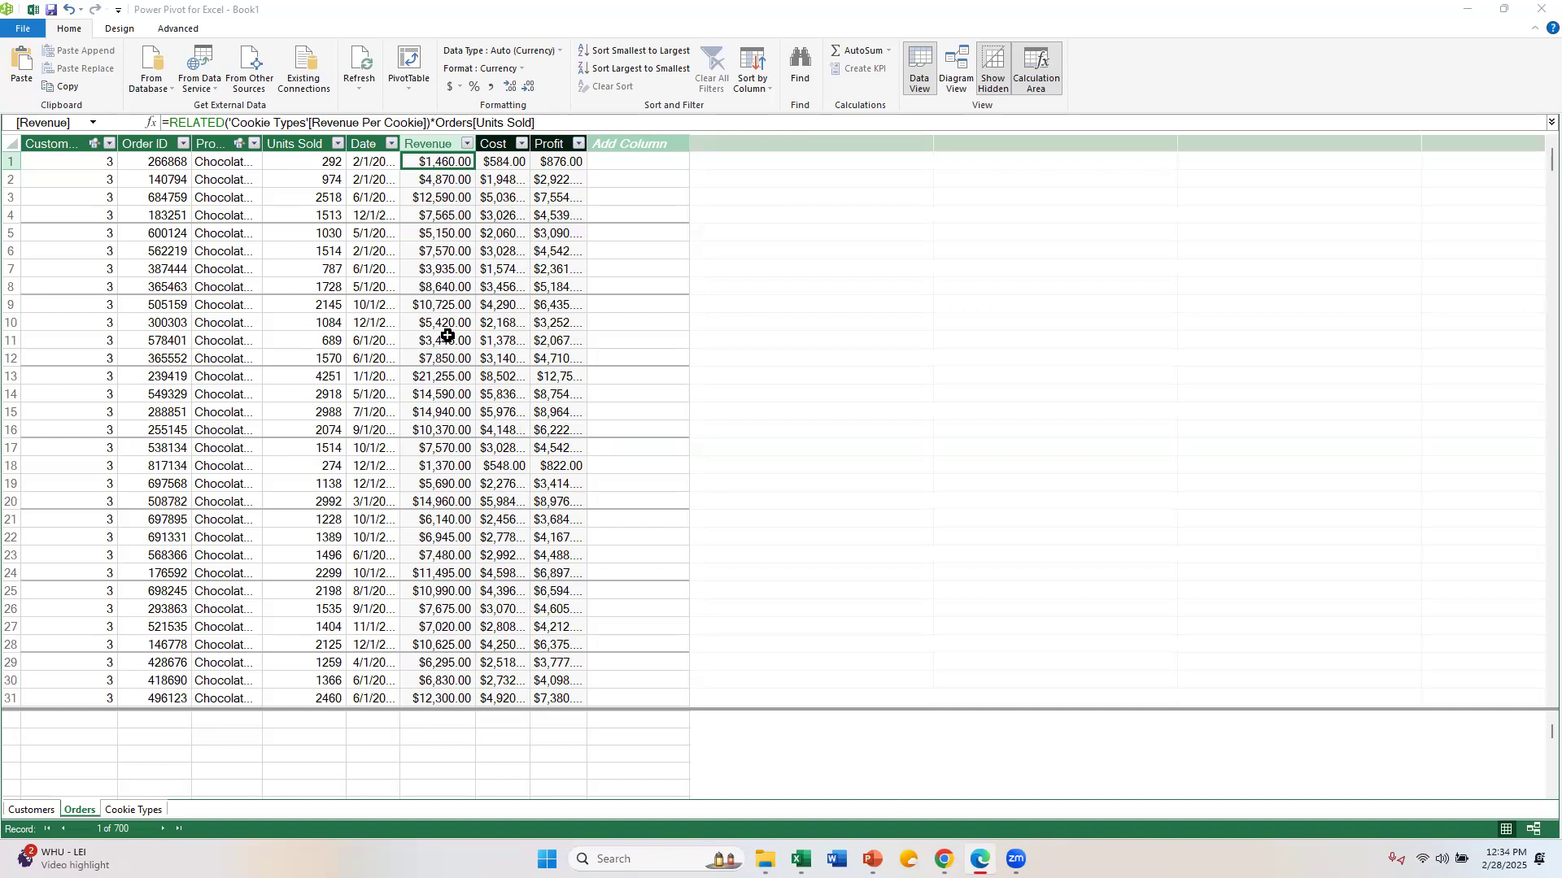
{"action": "left_click", "coordinate": [450, 159]}
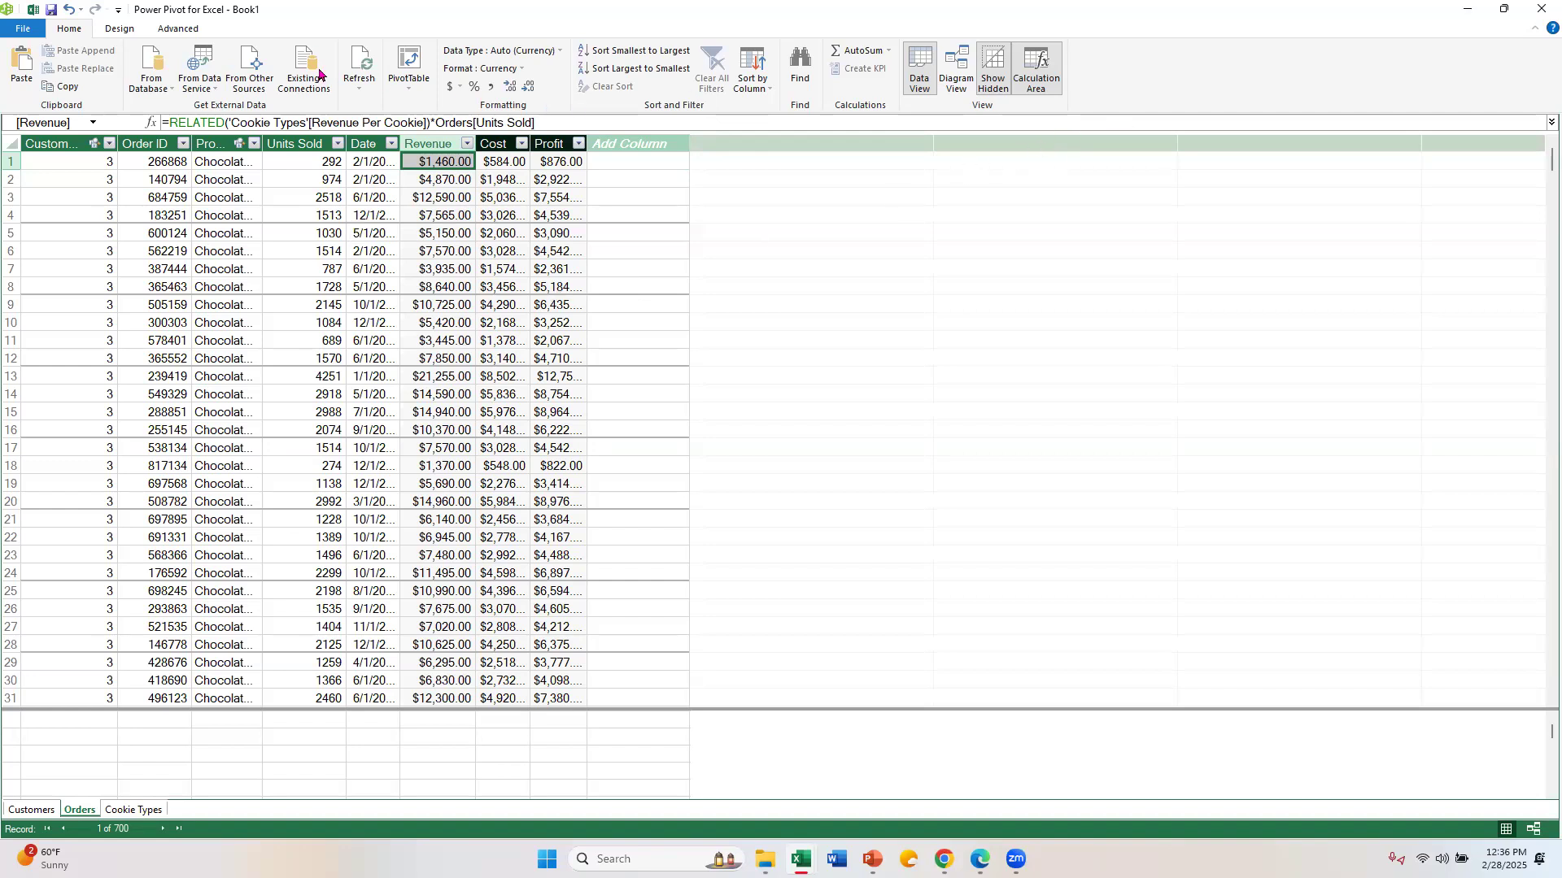
{"action": "left_click", "coordinate": [1538, 14]}
{"action": "left_click", "coordinate": [1538, 14]}
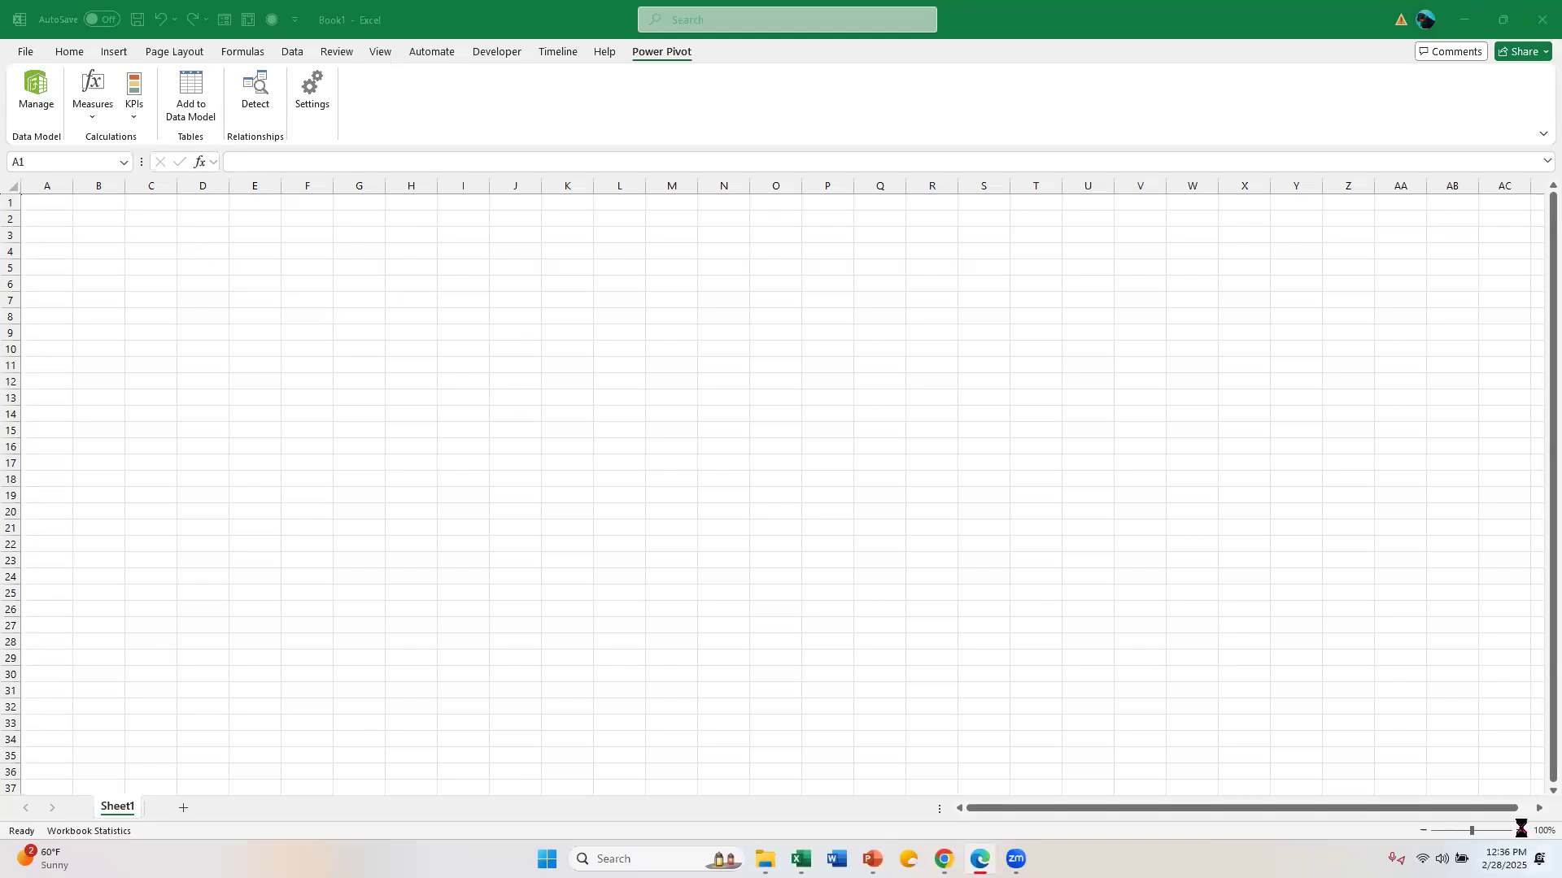
Create a new measure in the Customers table and name it Total # of Customers.
{"action": "left_click", "coordinate": [1520, 831]}
{"action": "left_click", "coordinate": [1520, 831]}
{"action": "left_click", "coordinate": [1520, 831]}
{"action": "left_click", "coordinate": [1520, 831]}
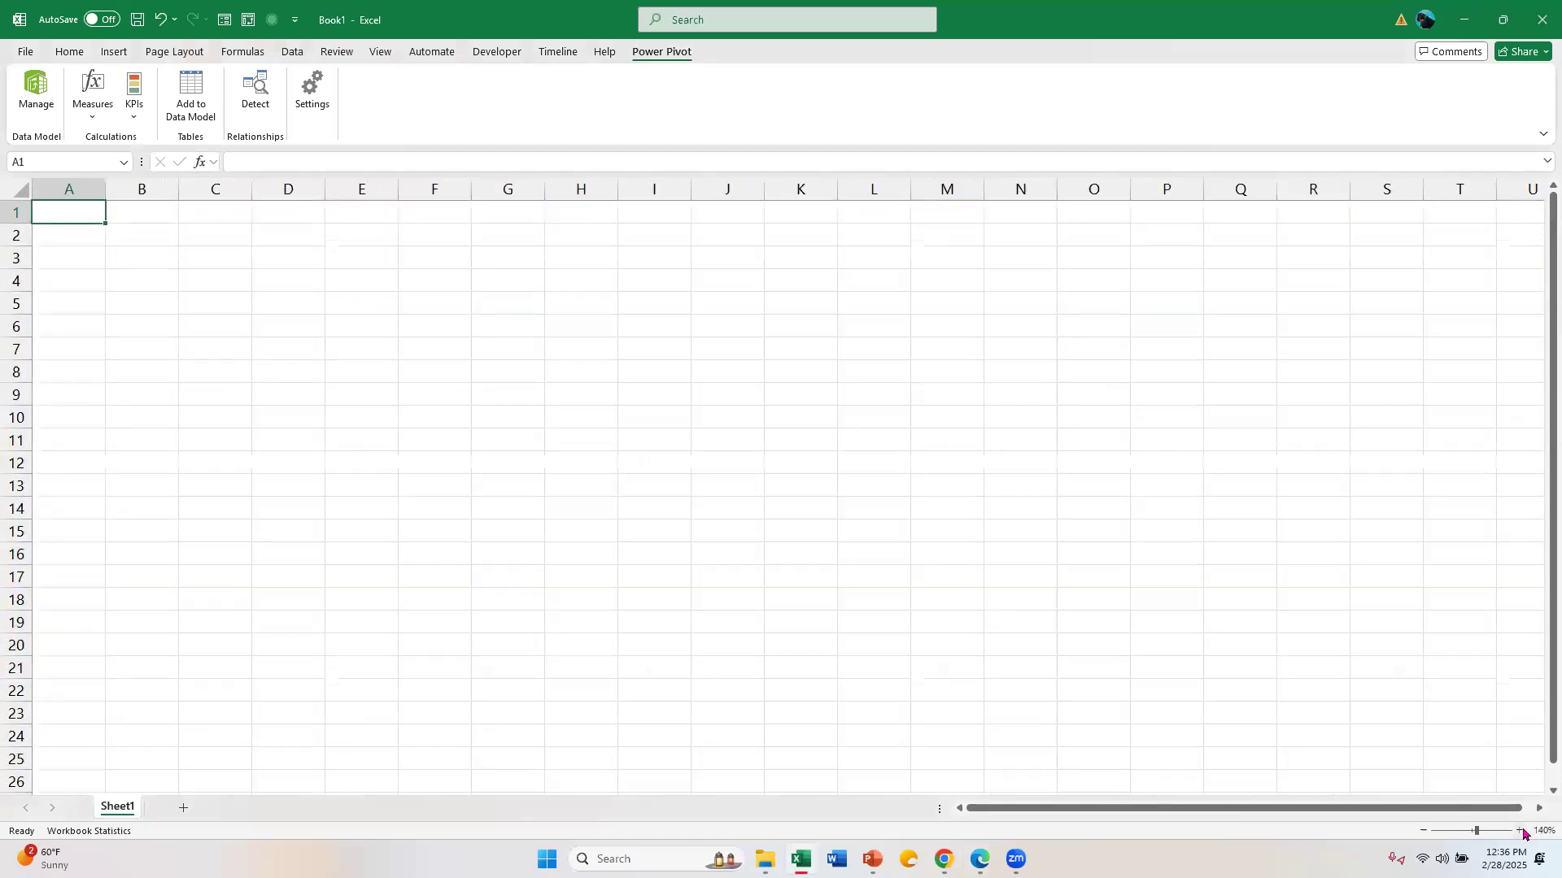
{"action": "left_click", "coordinate": [1520, 830]}
{"action": "left_click", "coordinate": [1521, 831]}
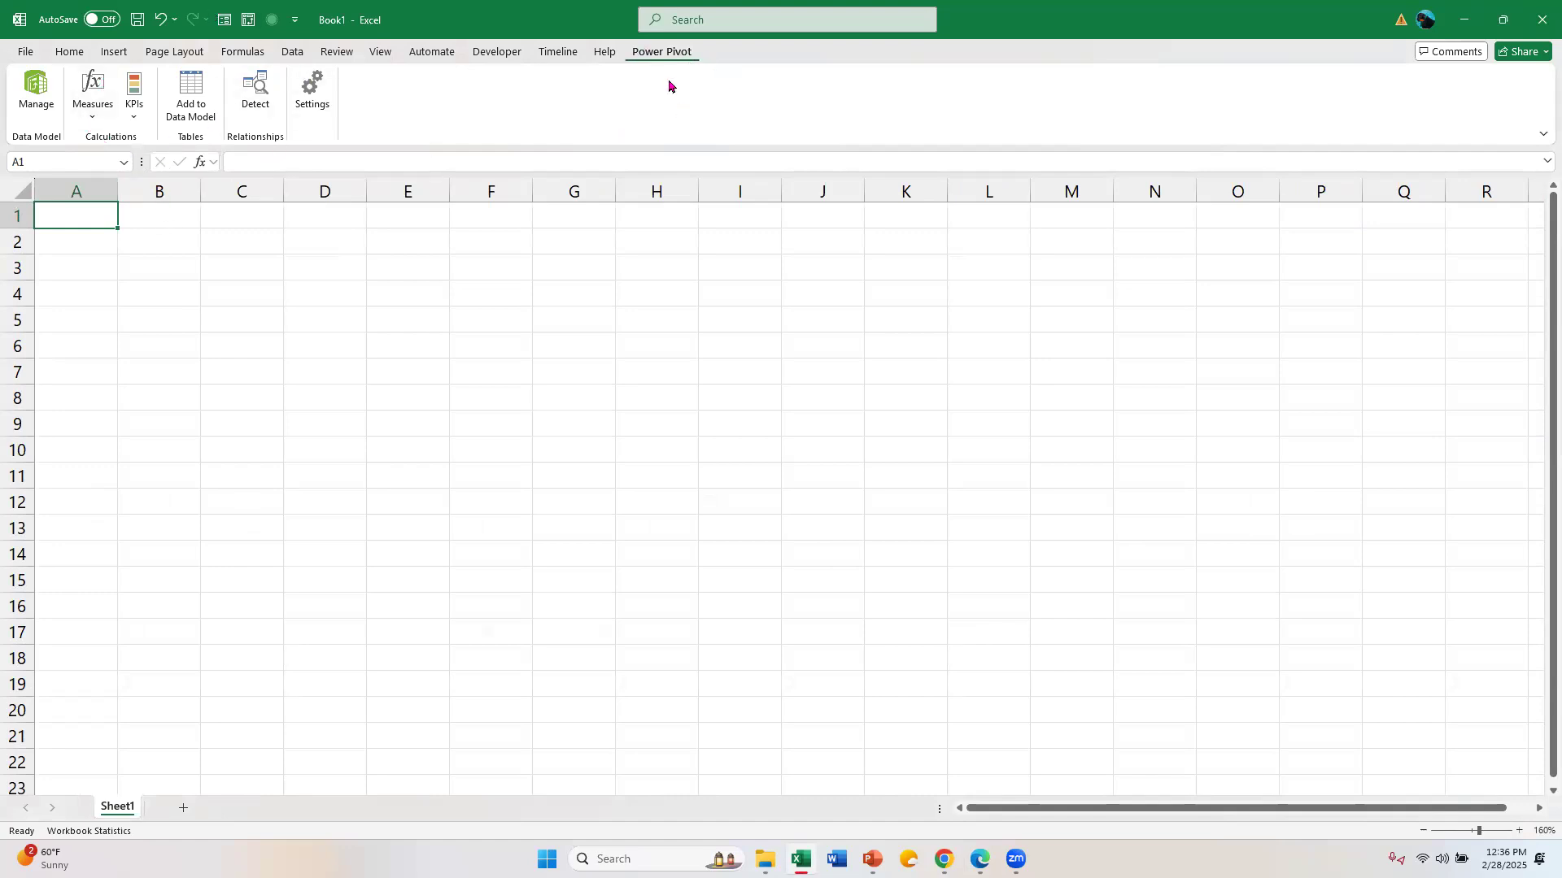
{"action": "left_click", "coordinate": [92, 118]}
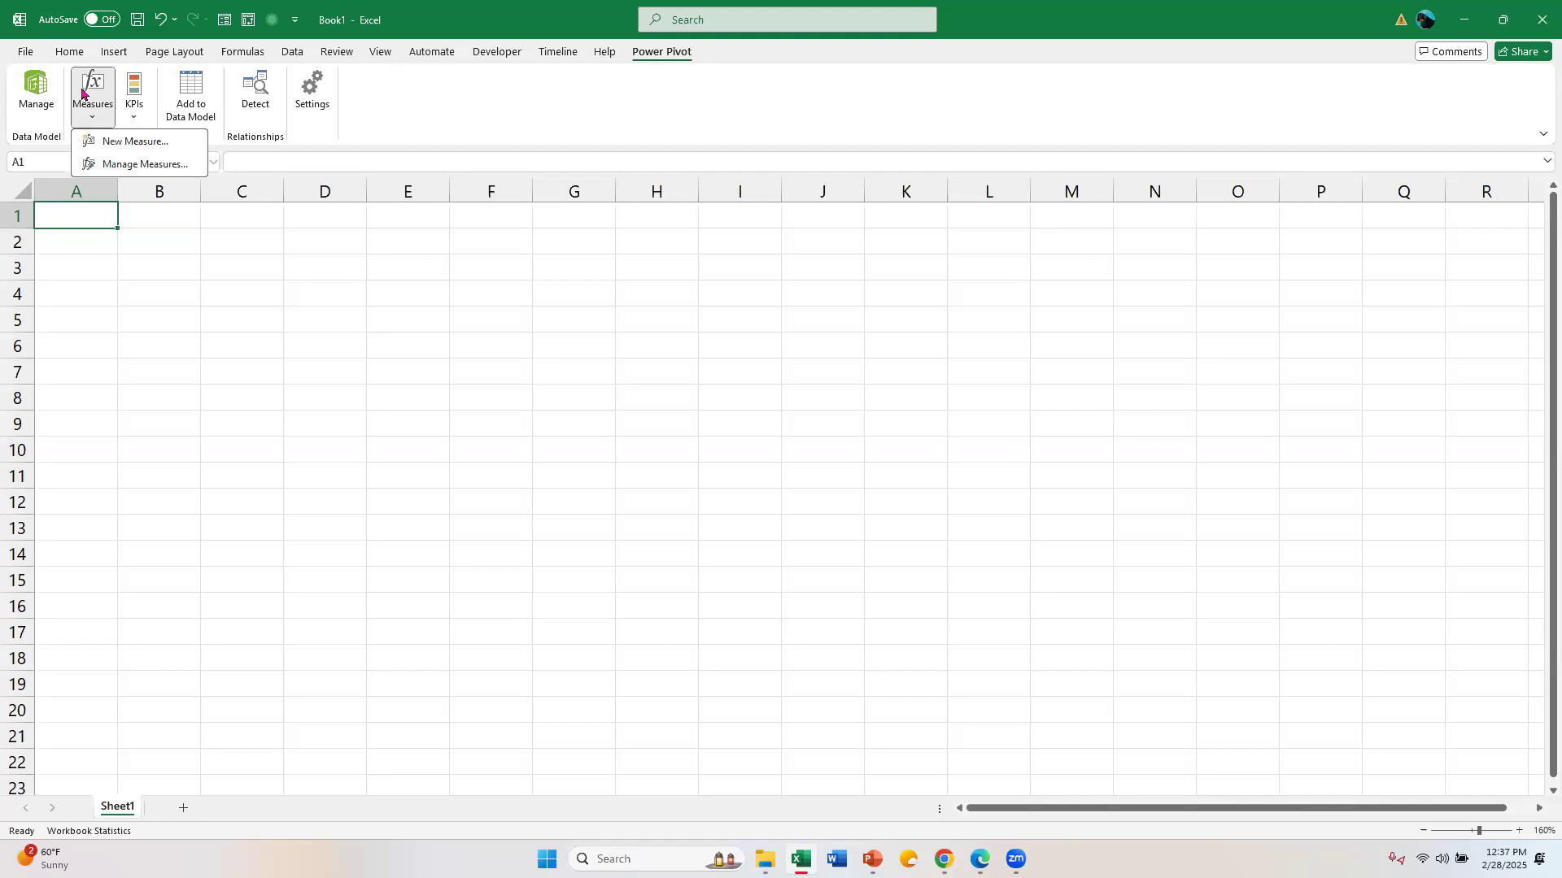
{"action": "left_click", "coordinate": [112, 150]}
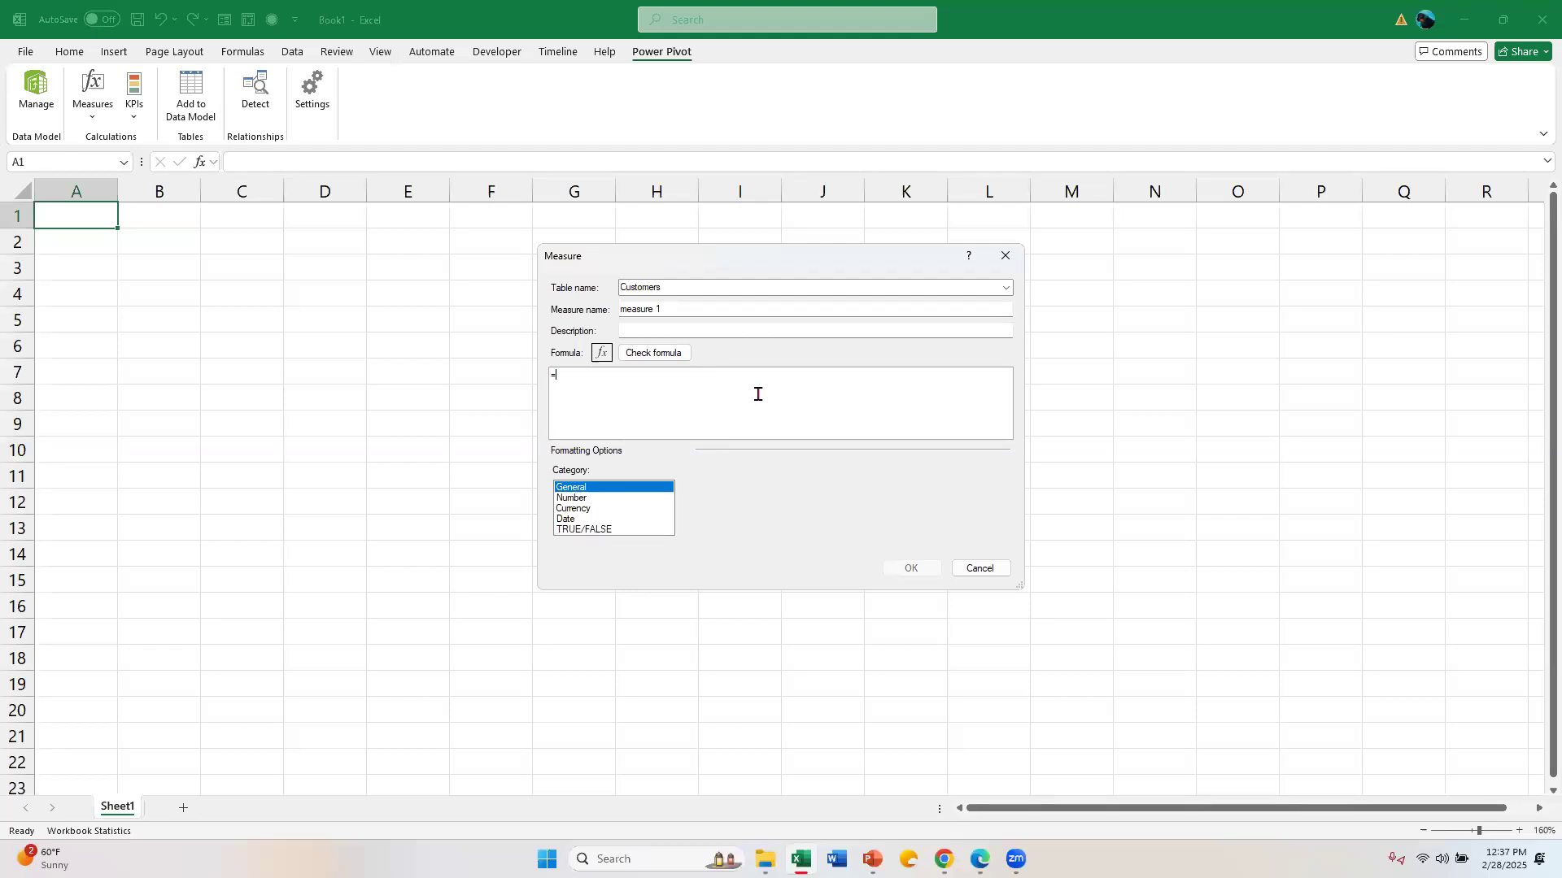
{"action": "left_click", "coordinate": [684, 288]}
{"action": "left_click", "coordinate": [684, 288]}
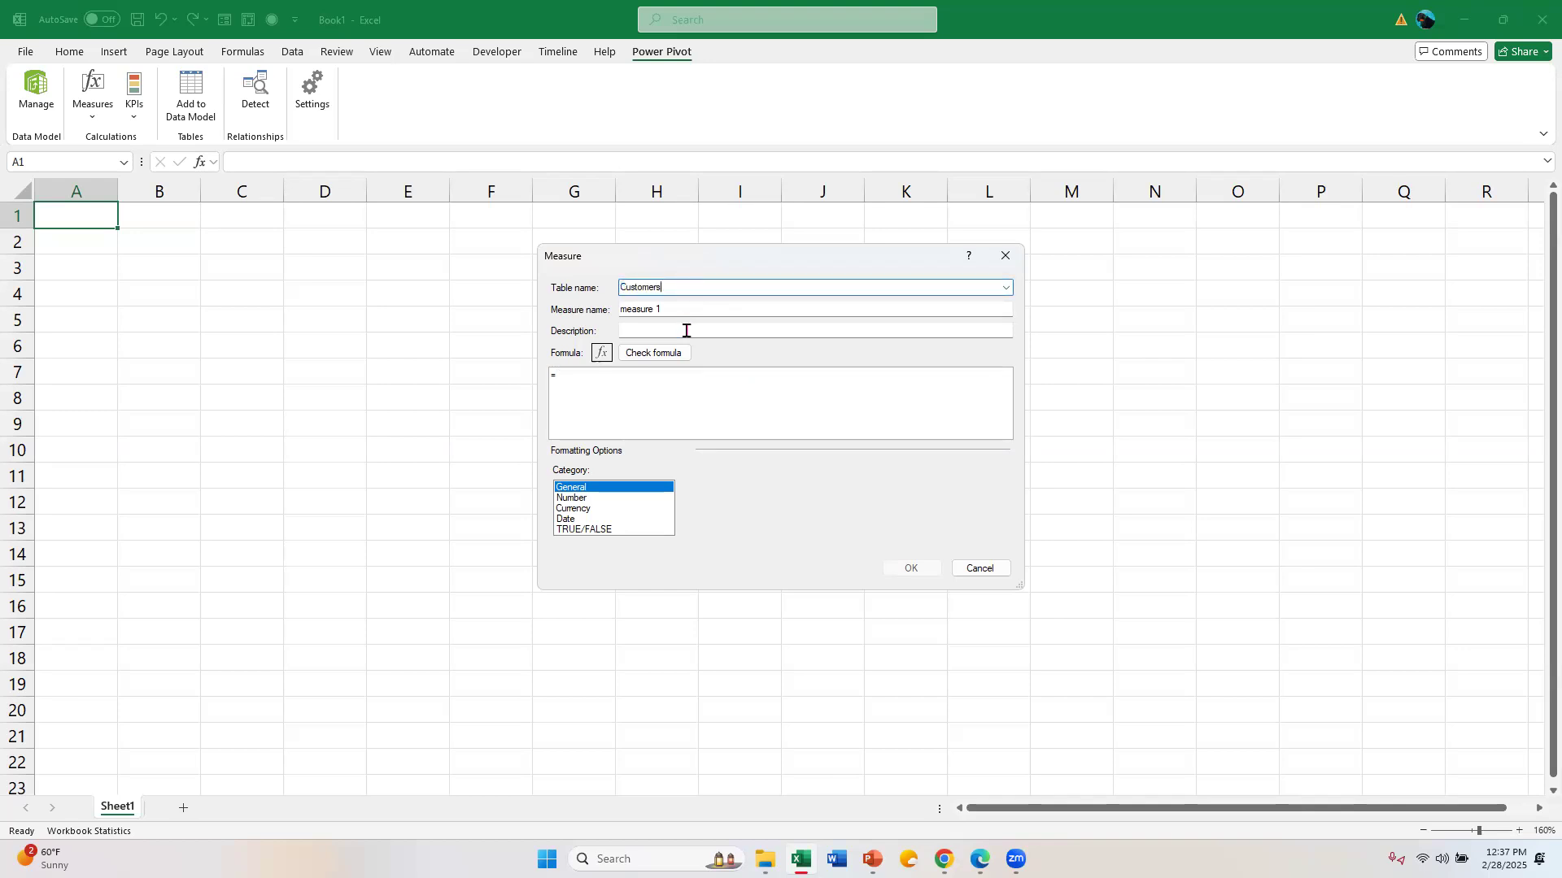
{"action": "left_click", "coordinate": [694, 307]}
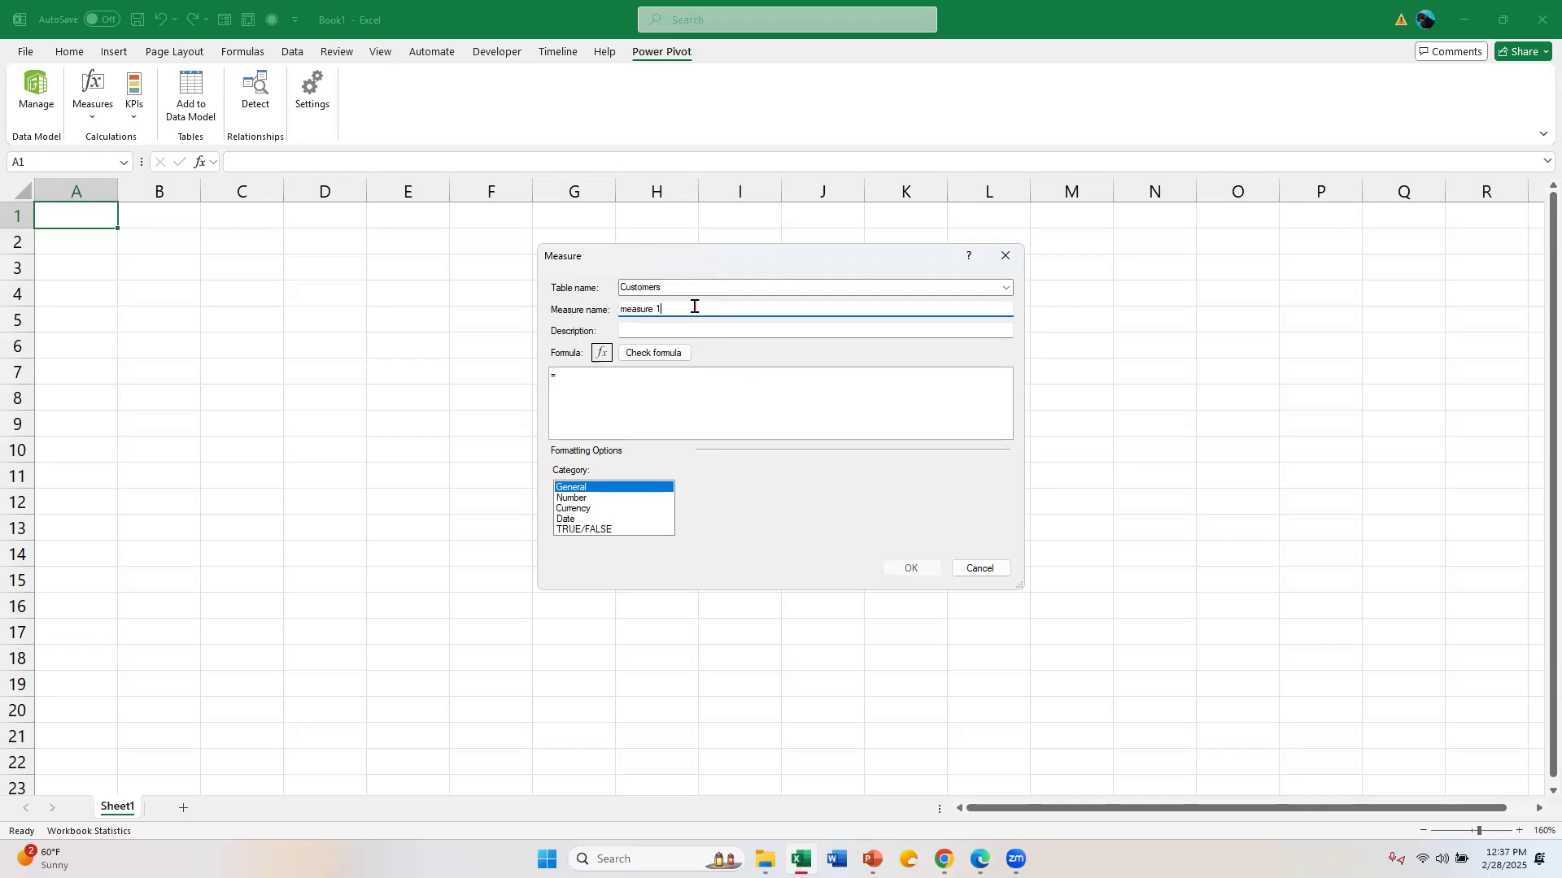
{"action": "key", "text": "BackSpace"}
{"action": "key", "text": "BackSpace"}
{"action": "key", "text": "BackSpace"}
{"action": "key", "text": "BackSpace"}
{"action": "key", "text": "BackSpace"}
{"action": "key", "text": "BackSpace"}
{"action": "key", "text": "BackSpace"}
{"action": "key", "text": "BackSpace"}
{"action": "key", "text": "BackSpace"}
{"action": "type", "text": "Total # of Customers"}
Start the measure's formula with DISTINCTCOUNT, using the [Customer ID] column as its argument.
{"action": "left_click", "coordinate": [720, 417]}
{"action": "type", "text": "dis"}
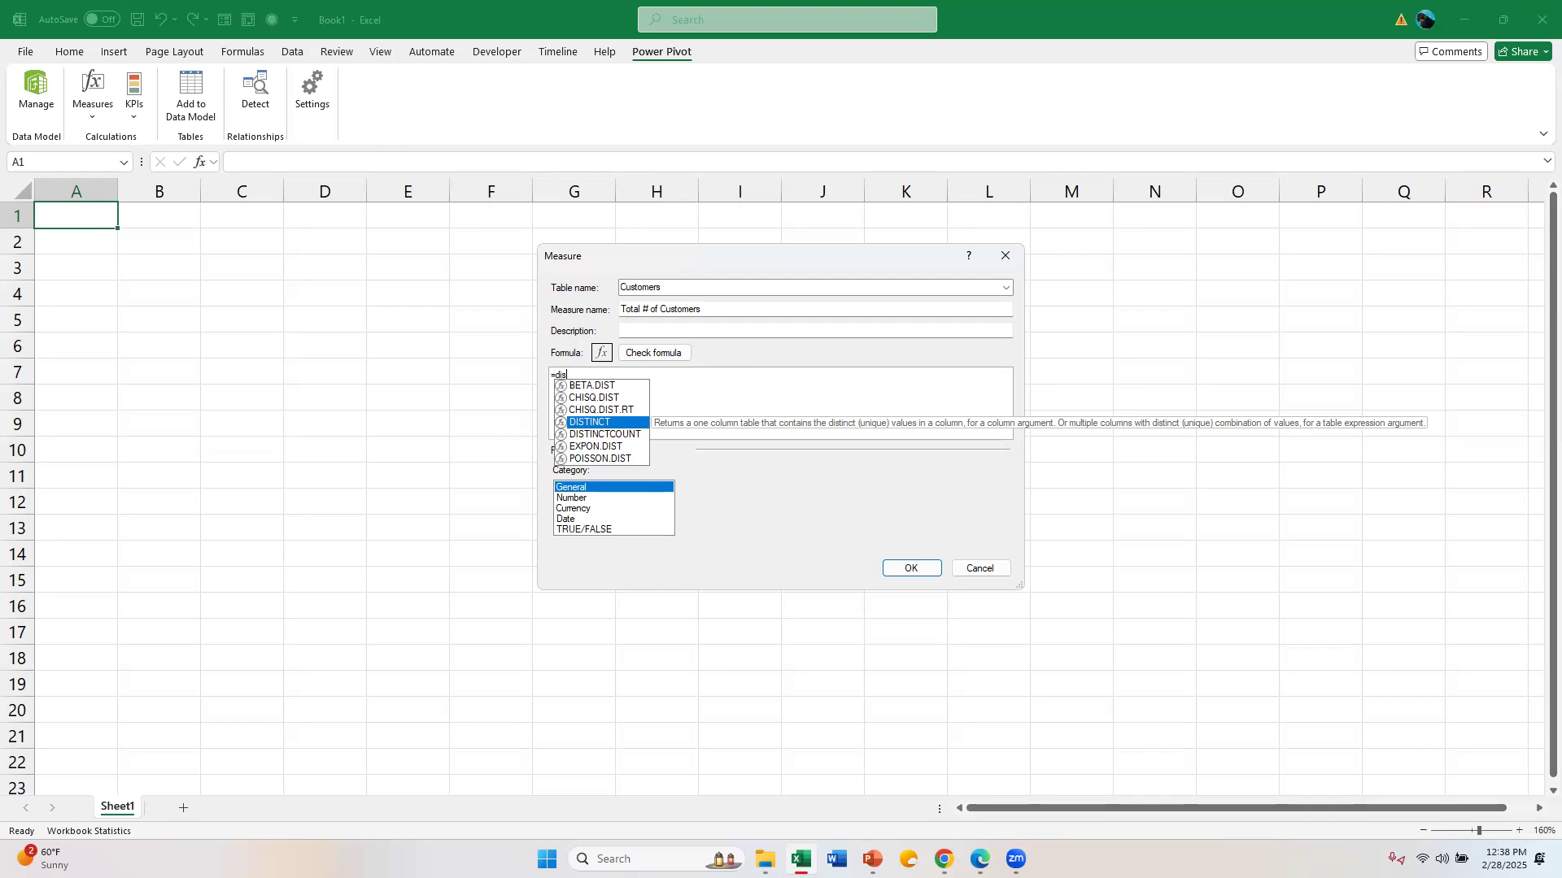
{"action": "type", "text": "tinct"}
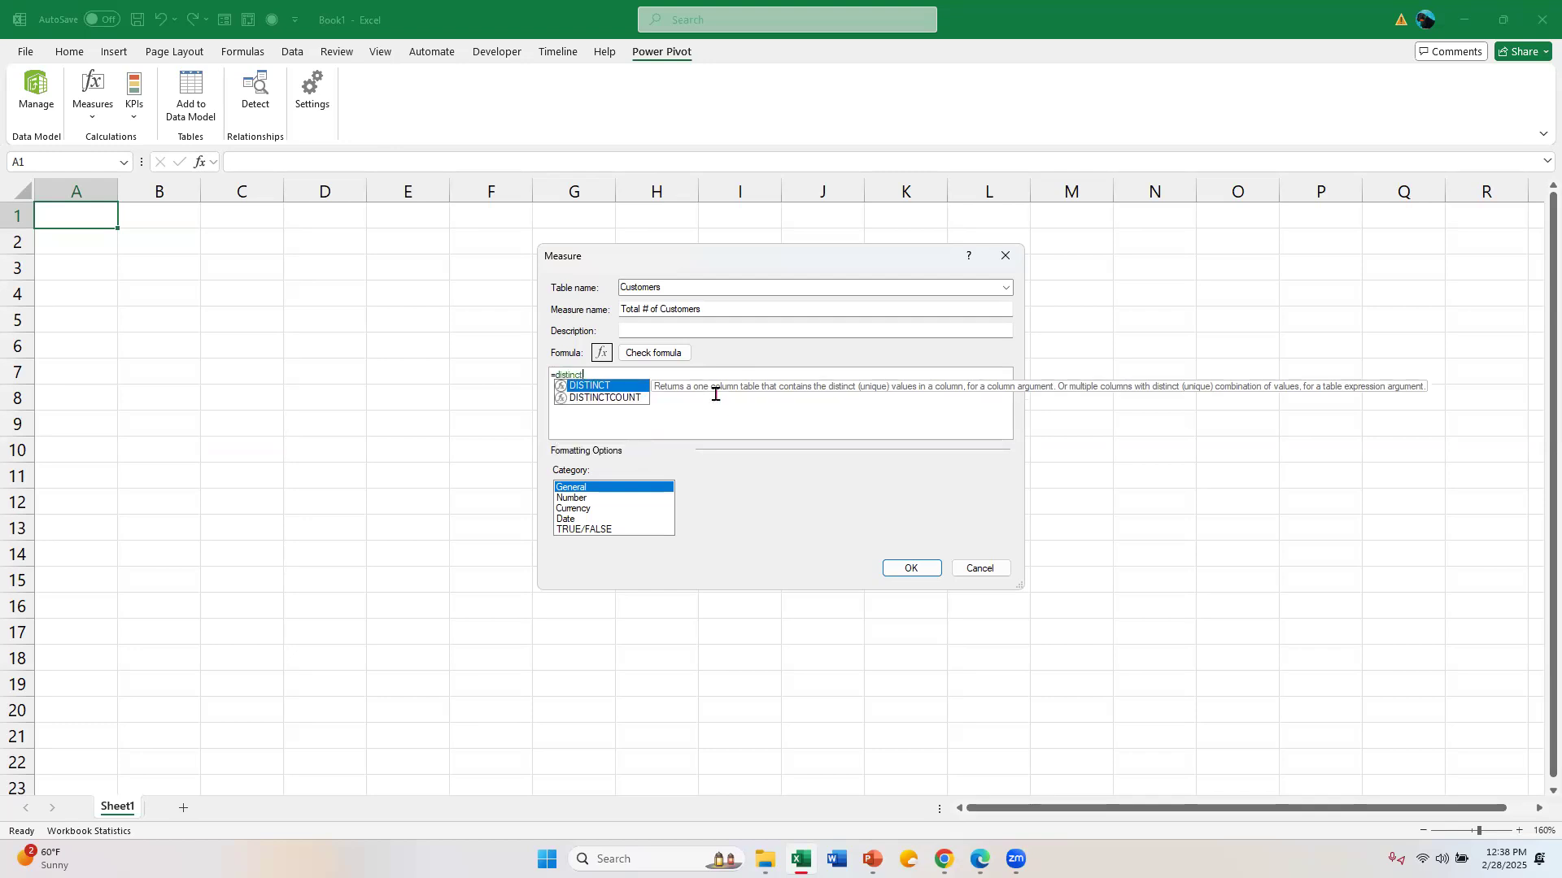
{"action": "double_click", "coordinate": [612, 402]}
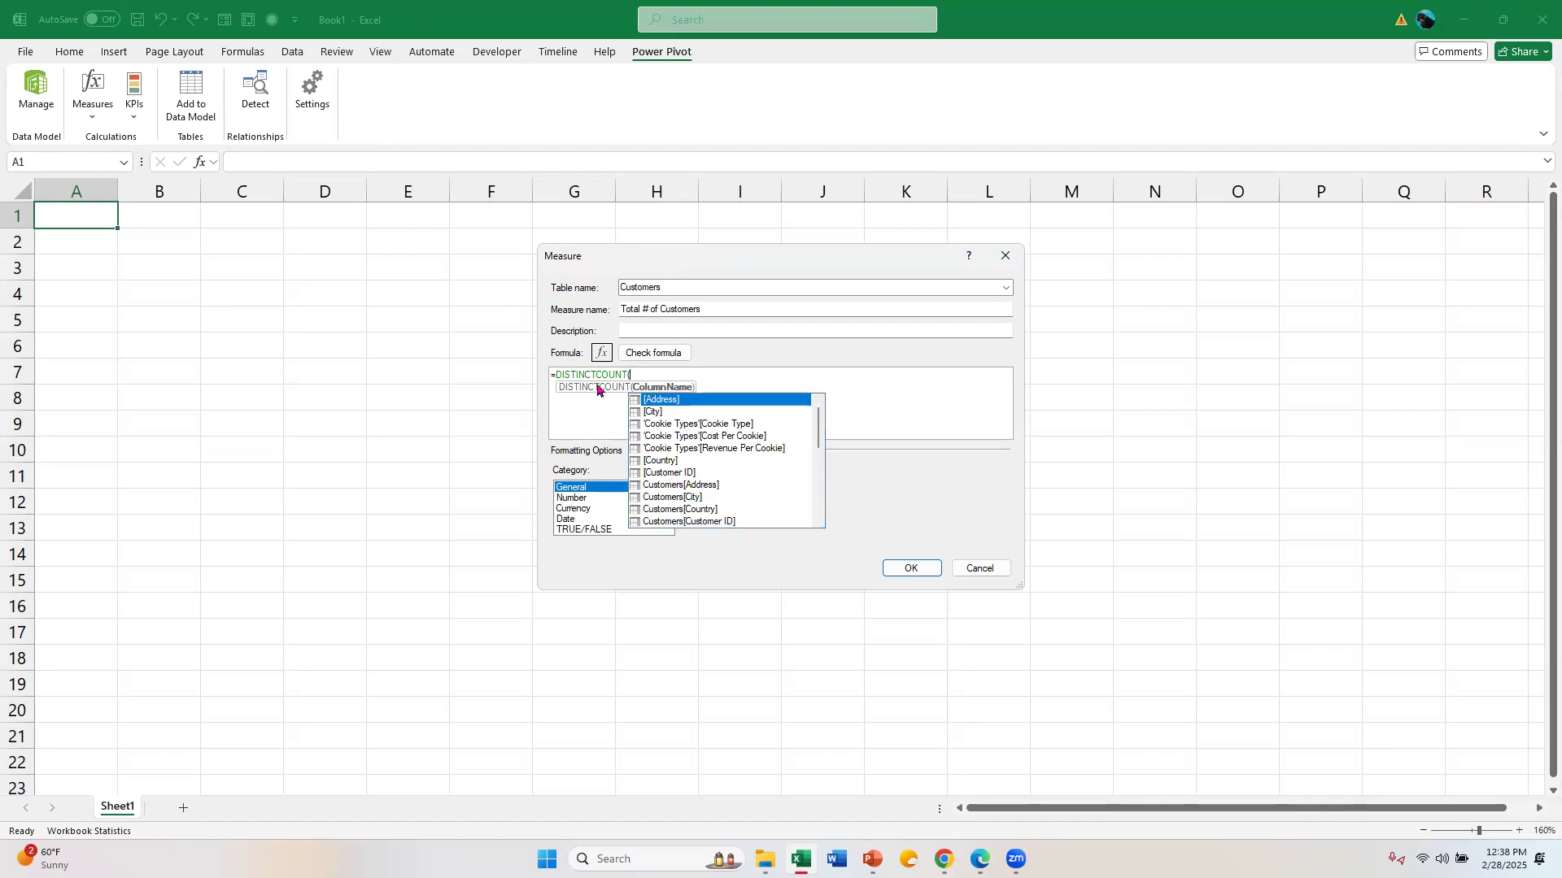
{"action": "double_click", "coordinate": [682, 476]}
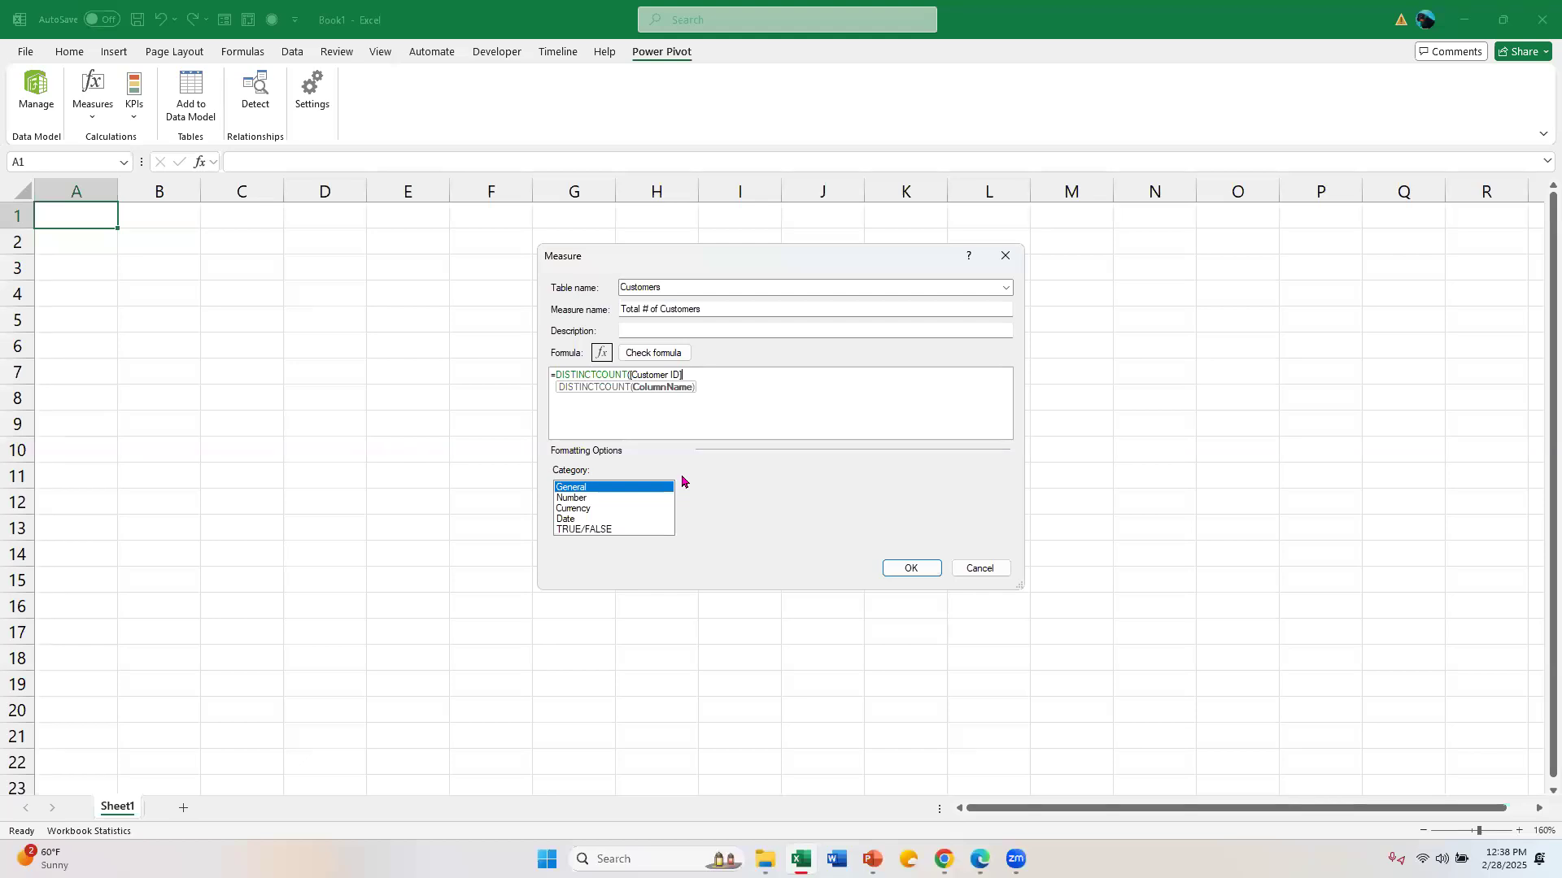
Check the DISTINCTCOUNT formula, add the missing closing parenthesis, and check it again.
{"action": "left_click", "coordinate": [666, 359]}
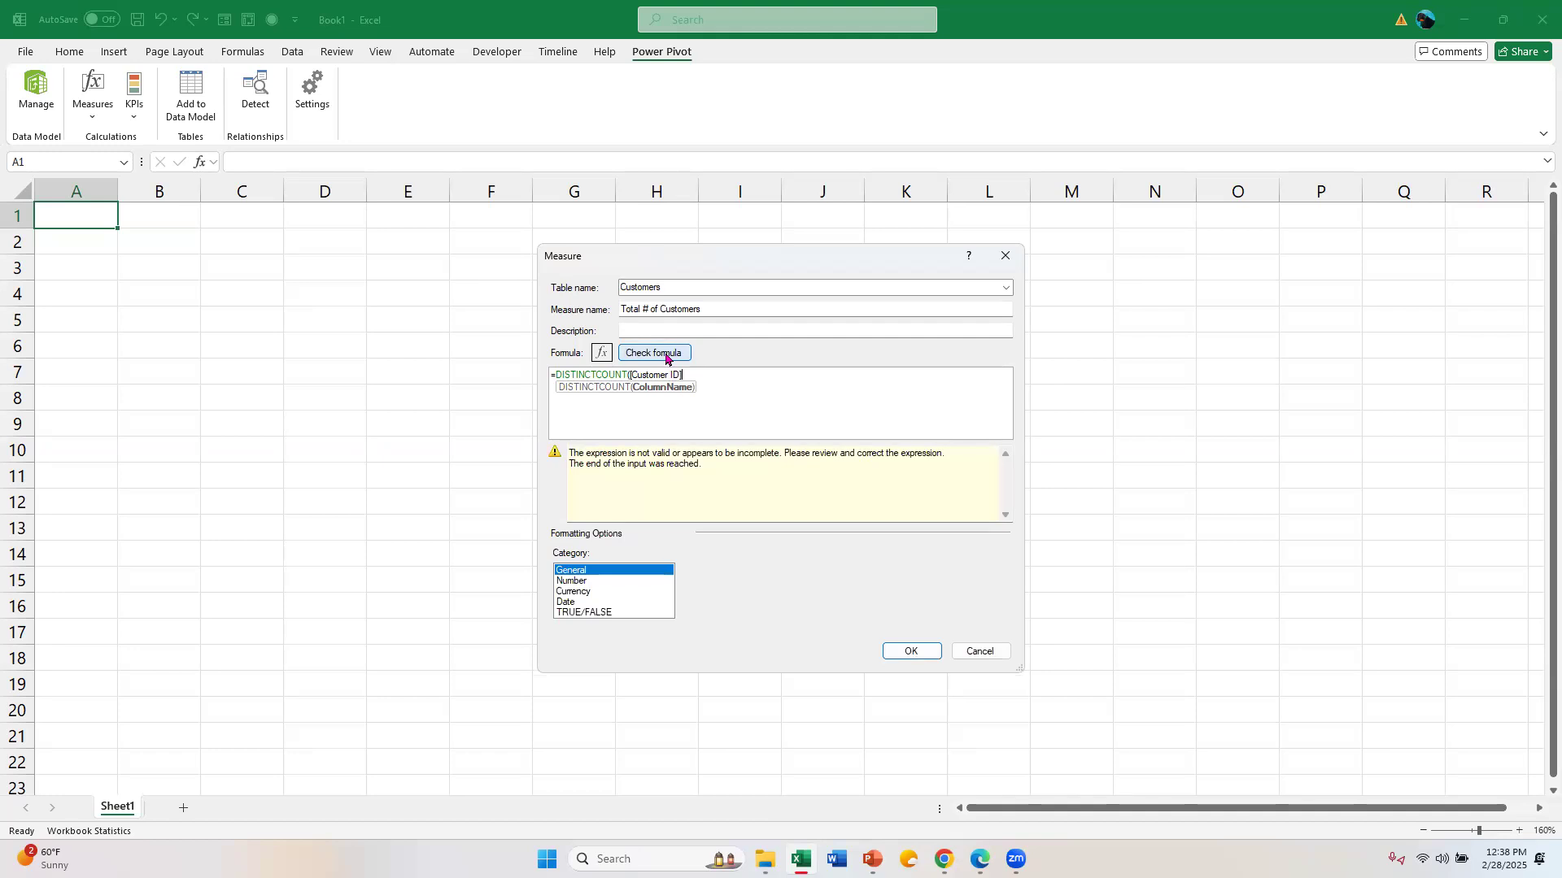
{"action": "left_click", "coordinate": [666, 359]}
{"action": "left_click", "coordinate": [739, 379]}
{"action": "type", "text": ")"}
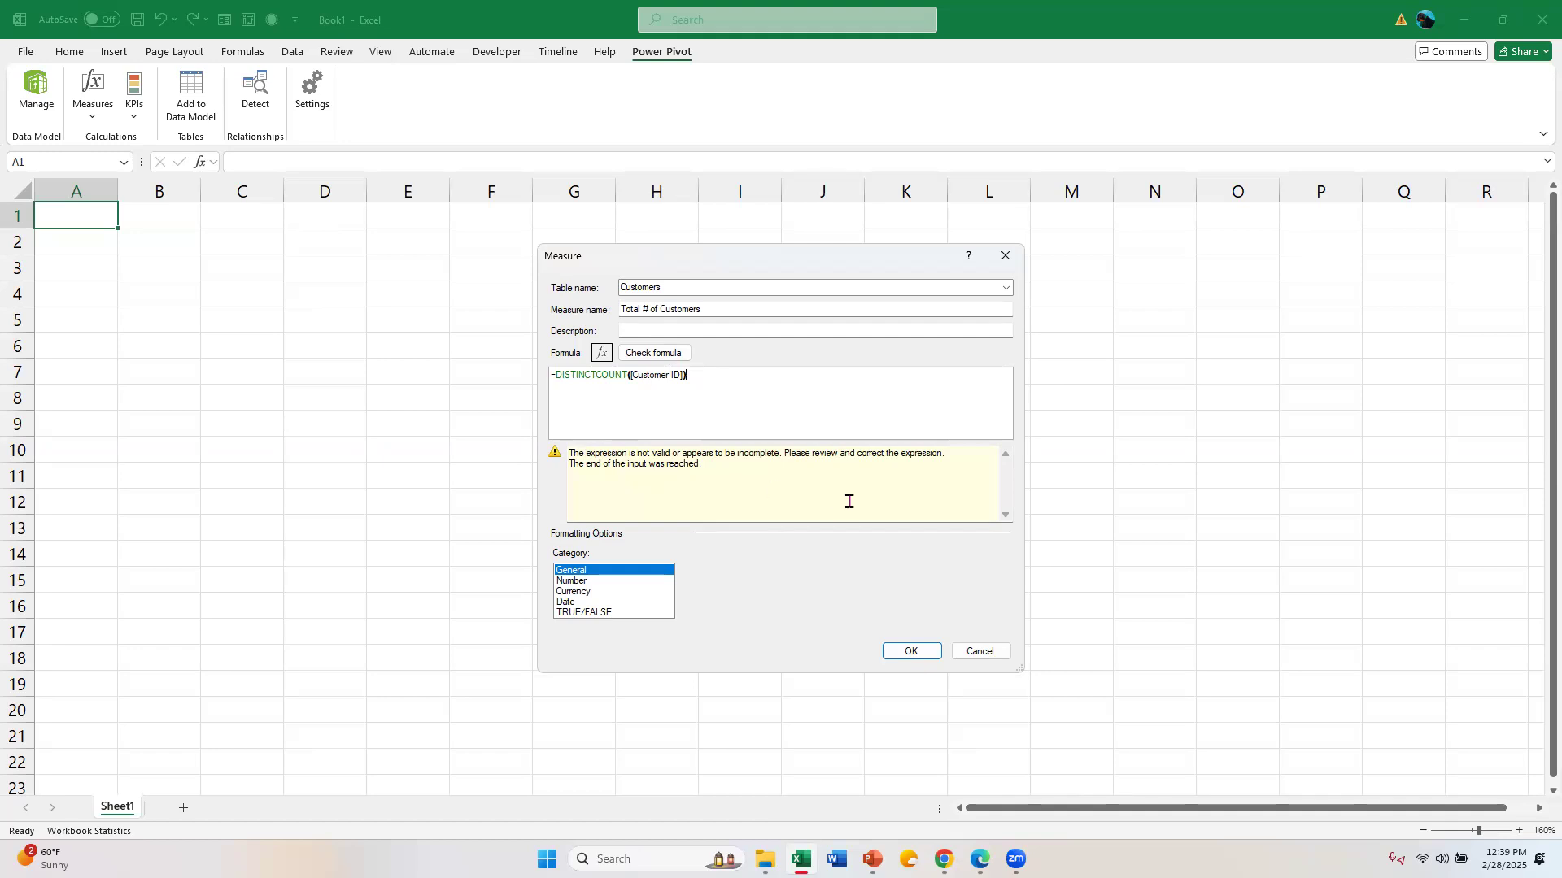
{"action": "left_click", "coordinate": [660, 355]}
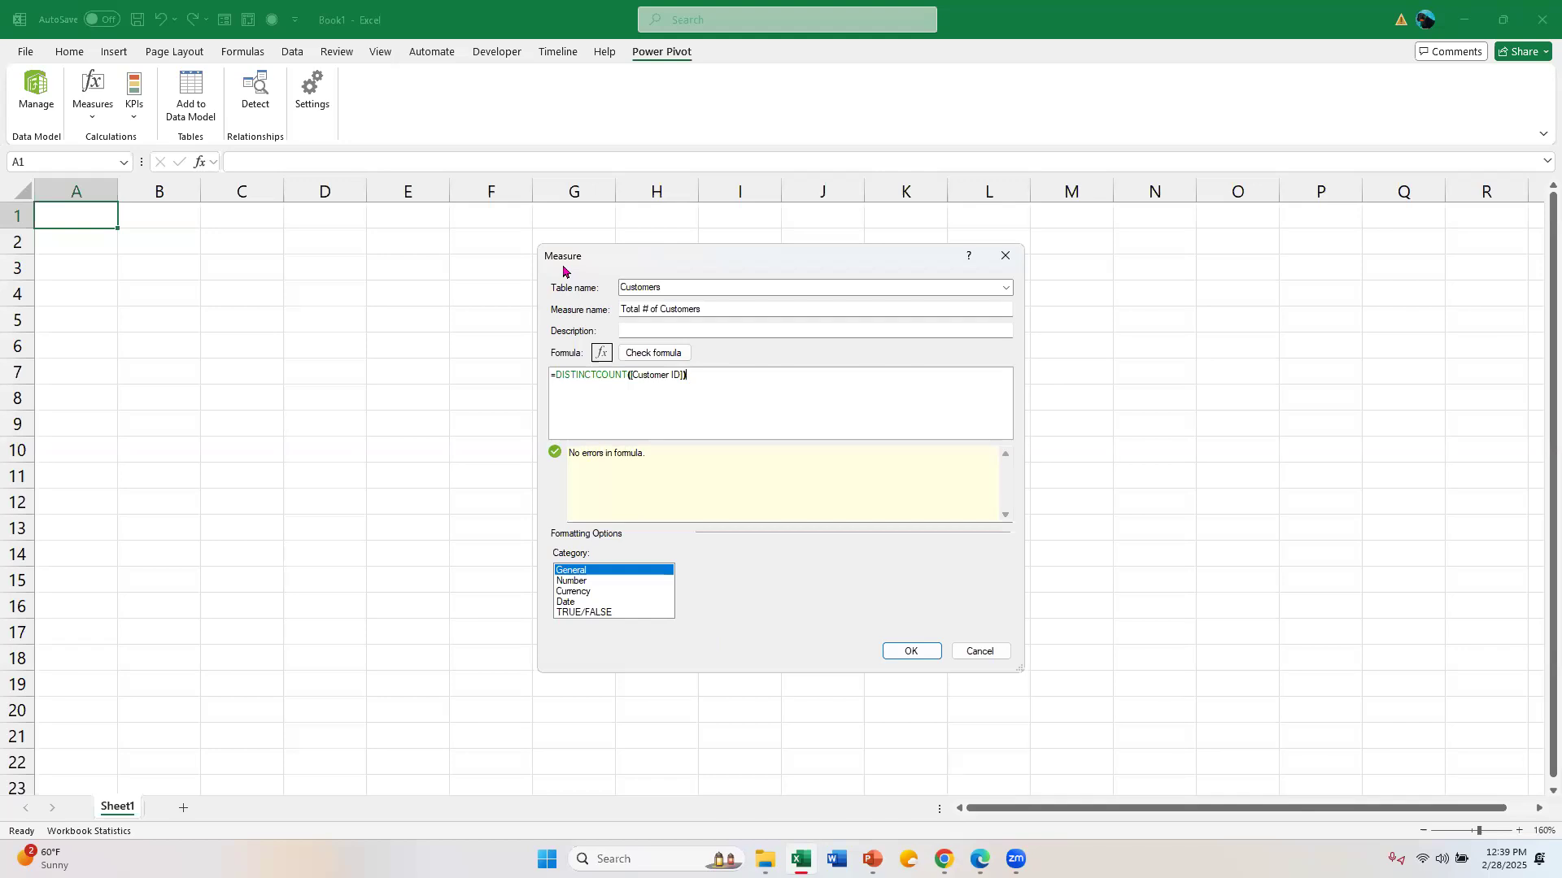
Format the customer count measure as a decimal number with no decimal places, and save it.
{"action": "left_click", "coordinate": [582, 582]}
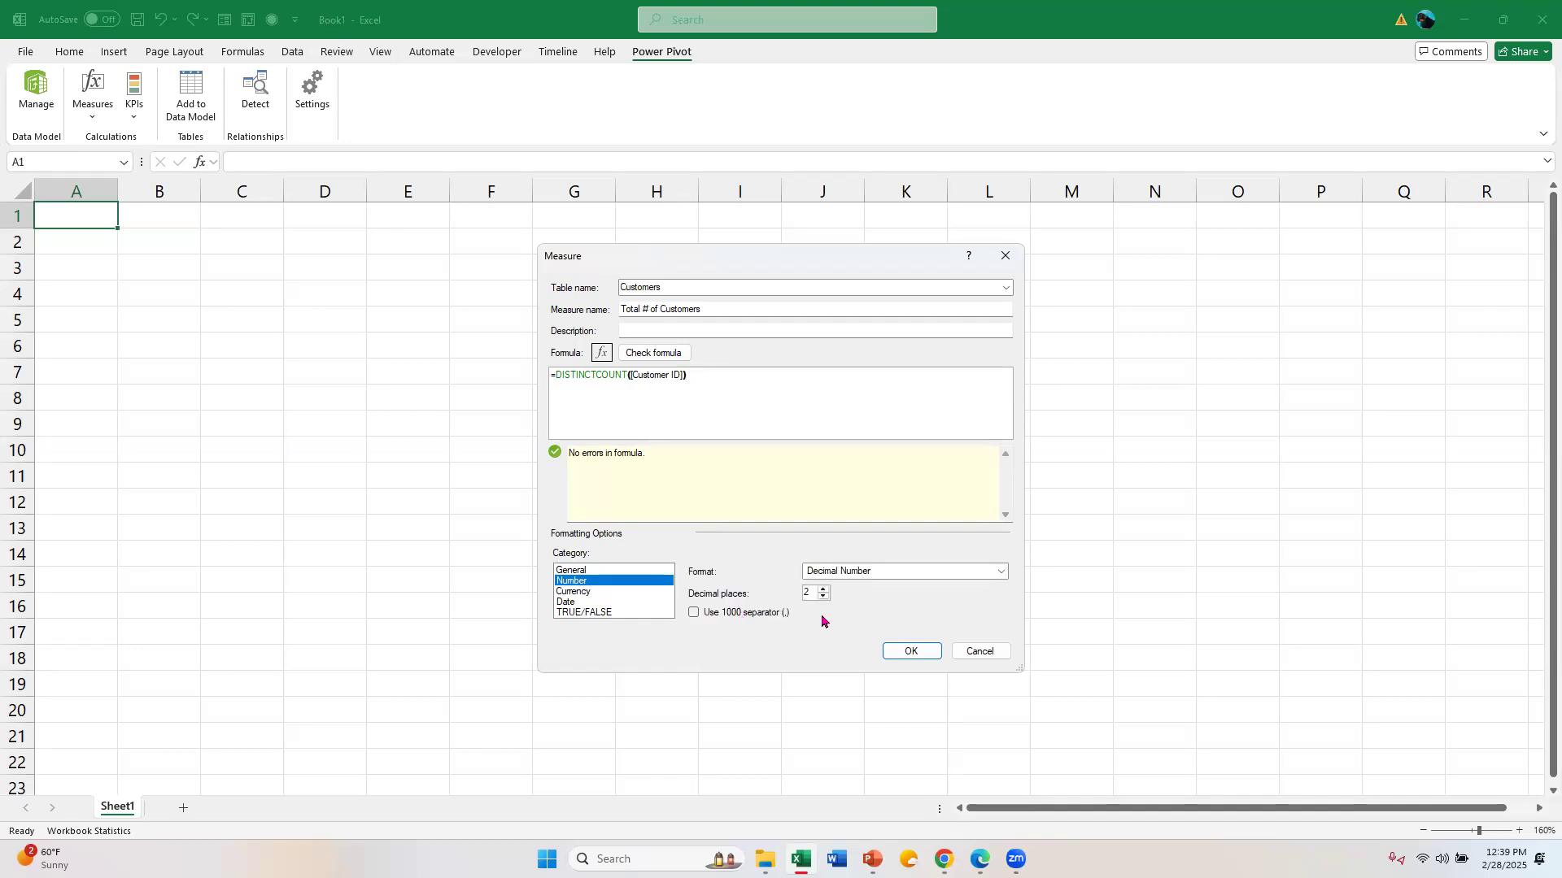
{"action": "left_click", "coordinate": [825, 597]}
{"action": "left_click", "coordinate": [825, 597]}
{"action": "left_click", "coordinate": [903, 652]}
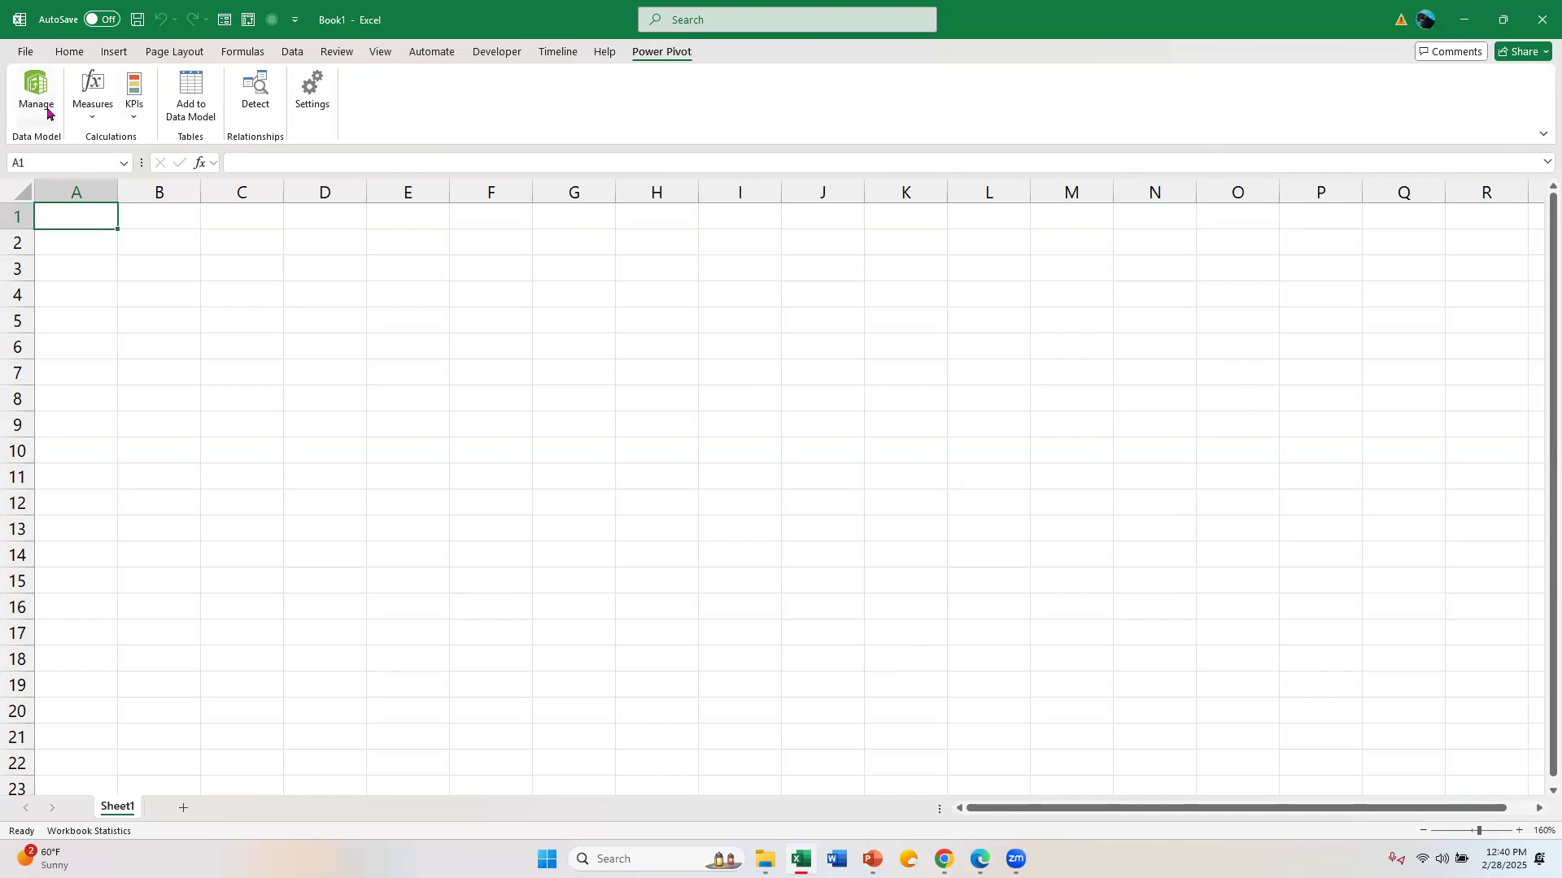
Widen the Customer ID column in the data model's Customers table to show the whole measure, and return to the workbook.
{"action": "left_click", "coordinate": [34, 81]}
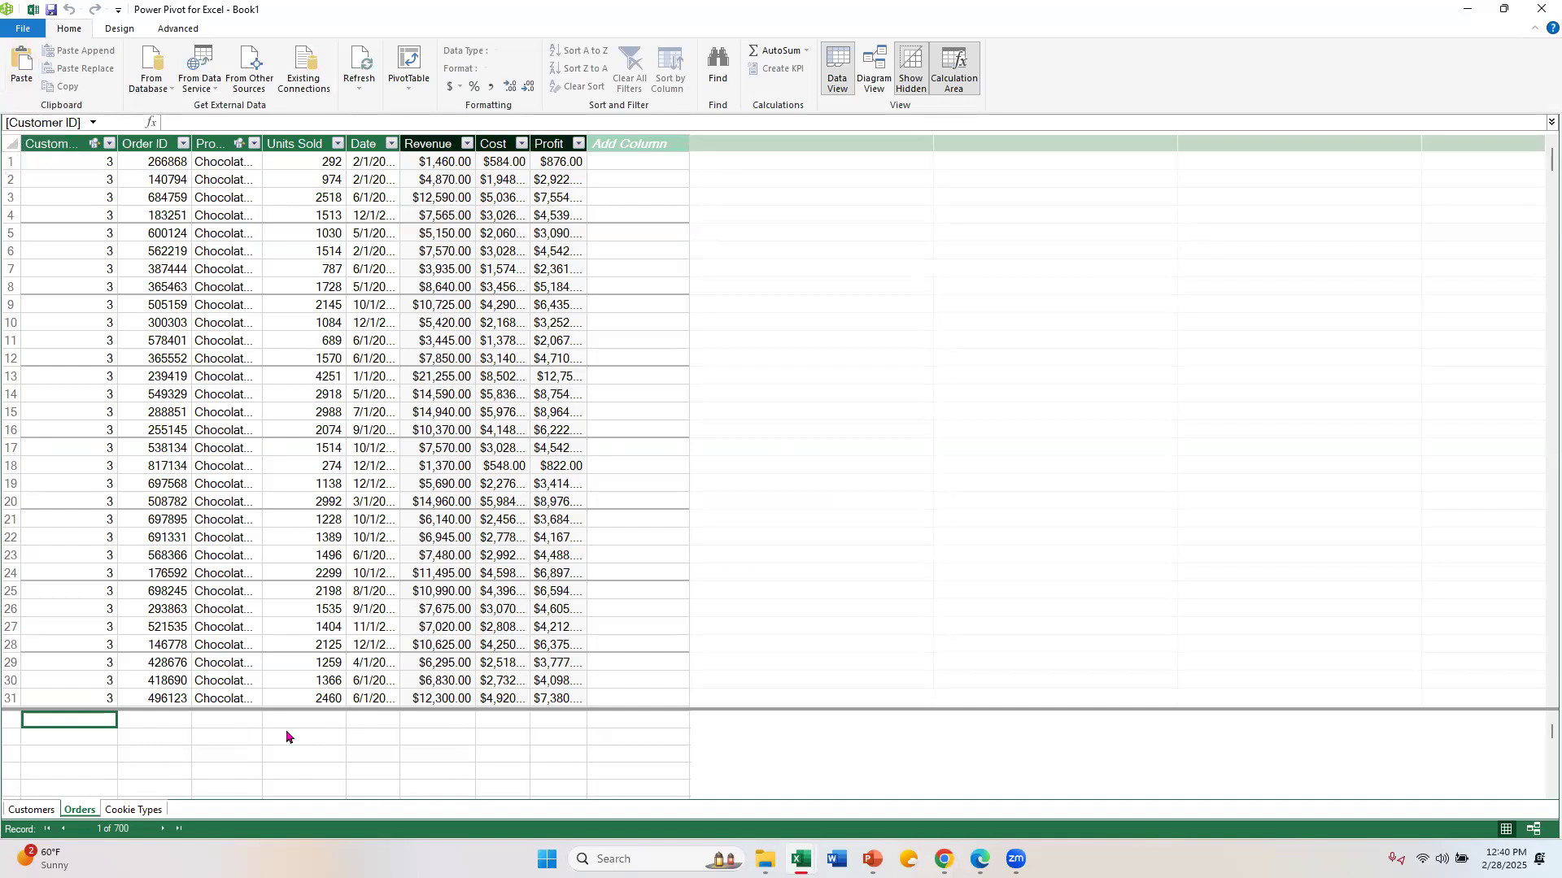
{"action": "left_click", "coordinate": [32, 810]}
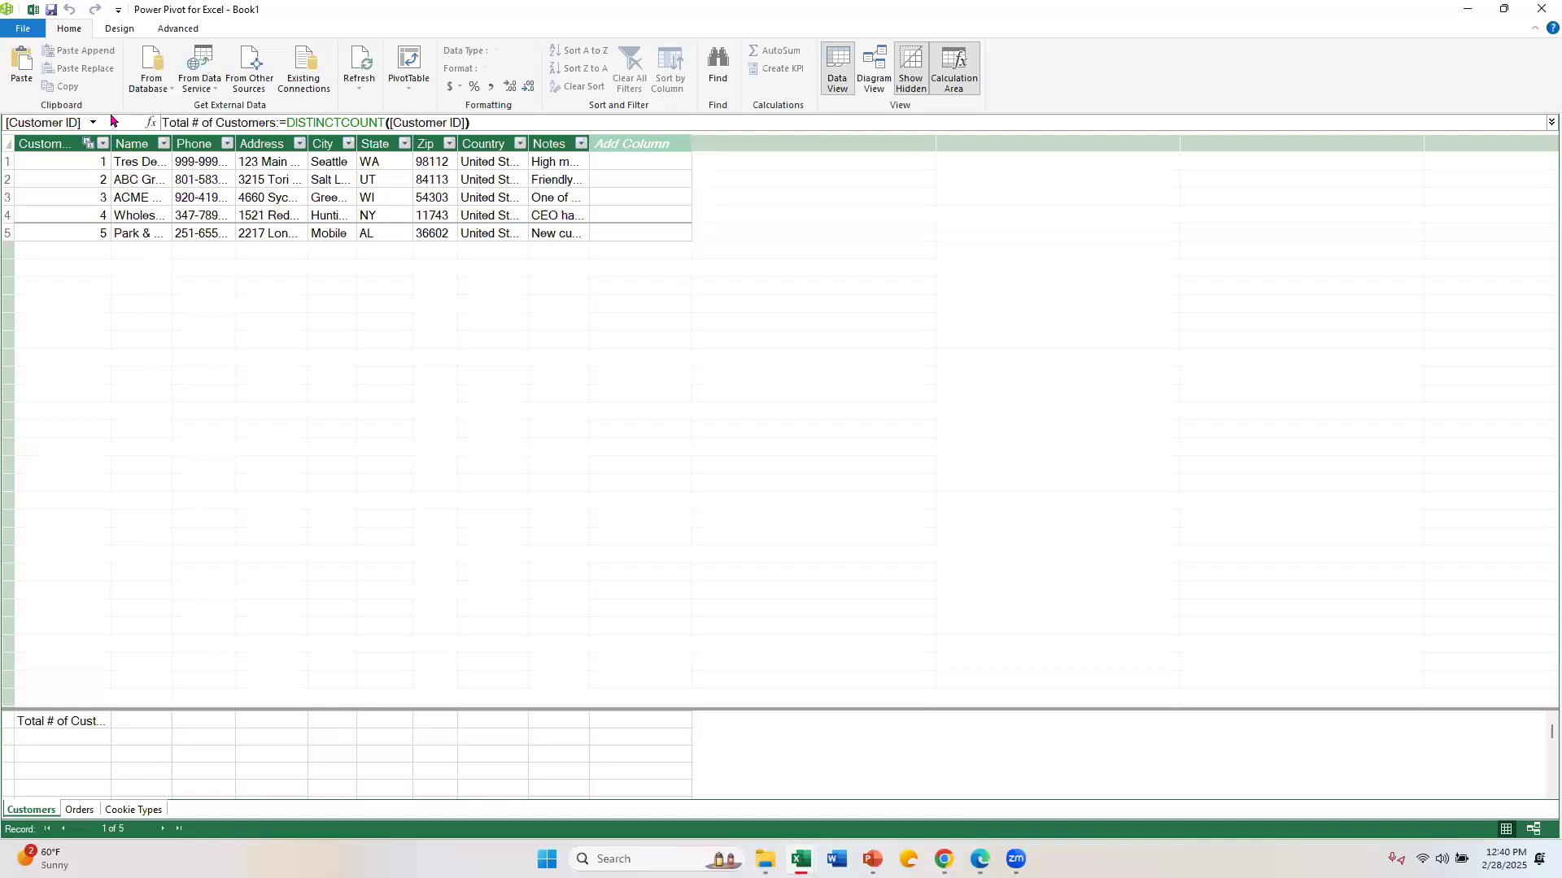
{"action": "left_click", "coordinate": [107, 722]}
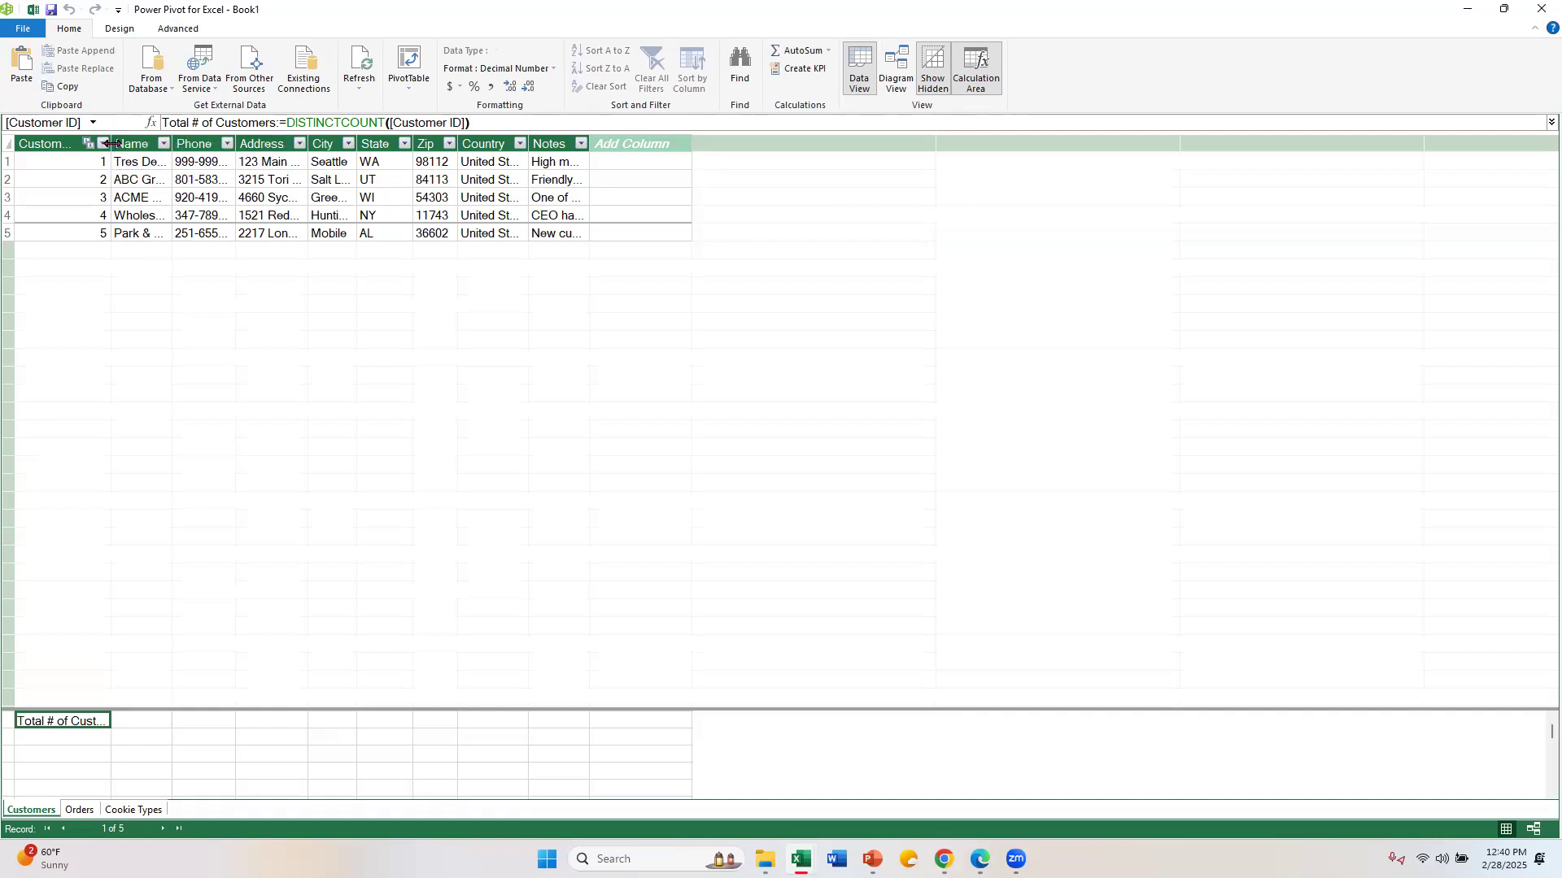
{"action": "left_click_drag", "start_coordinate": [307, 151], "coordinate": [308, 154]}
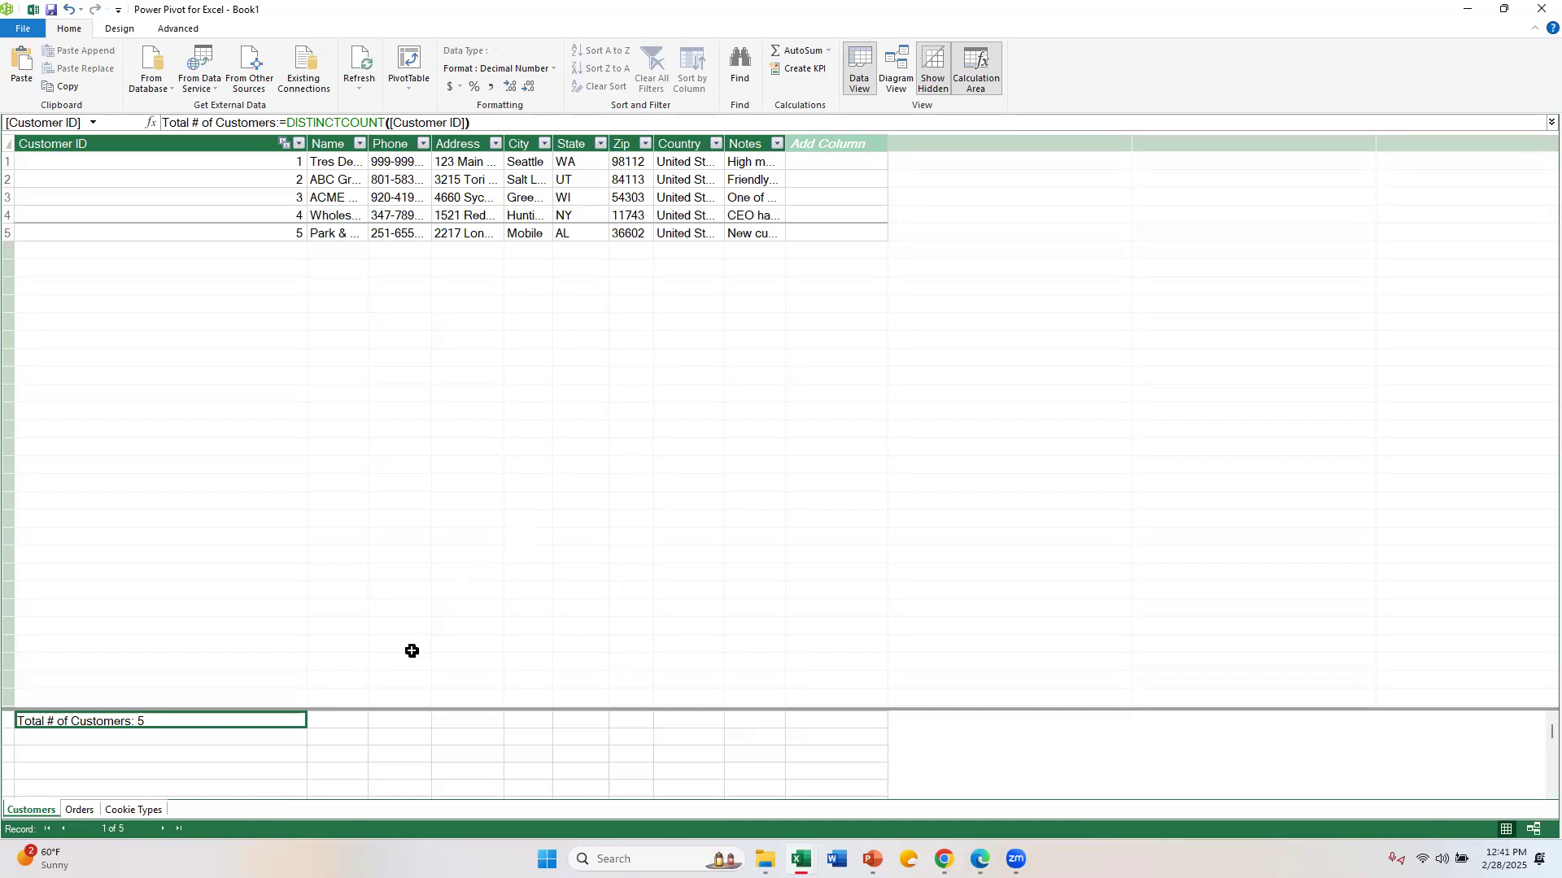
{"action": "left_click", "coordinate": [227, 747]}
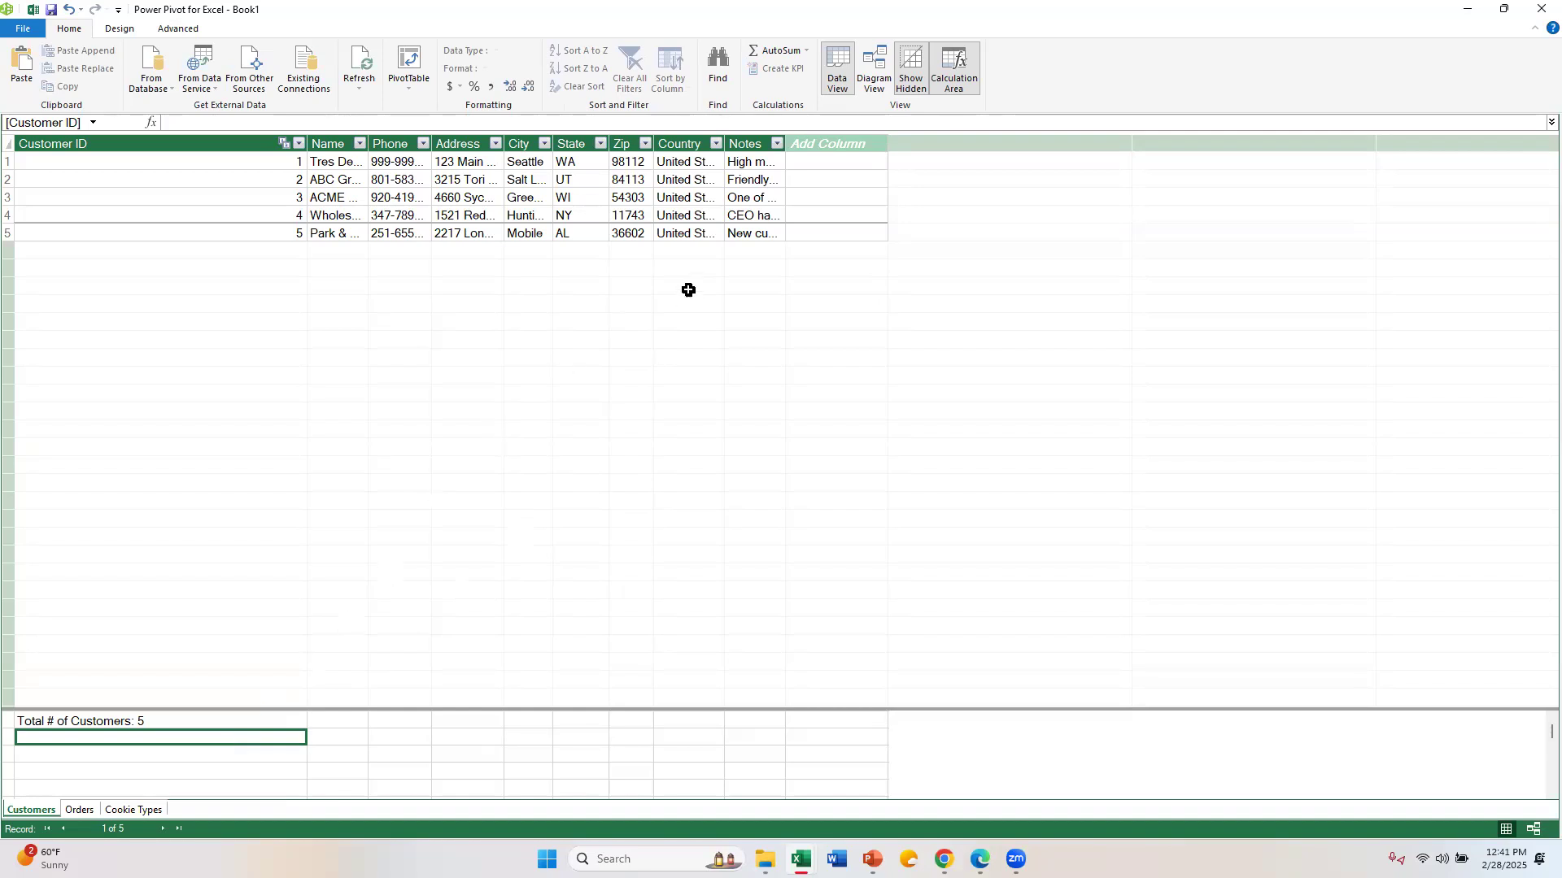
{"action": "left_click", "coordinate": [1542, 9]}
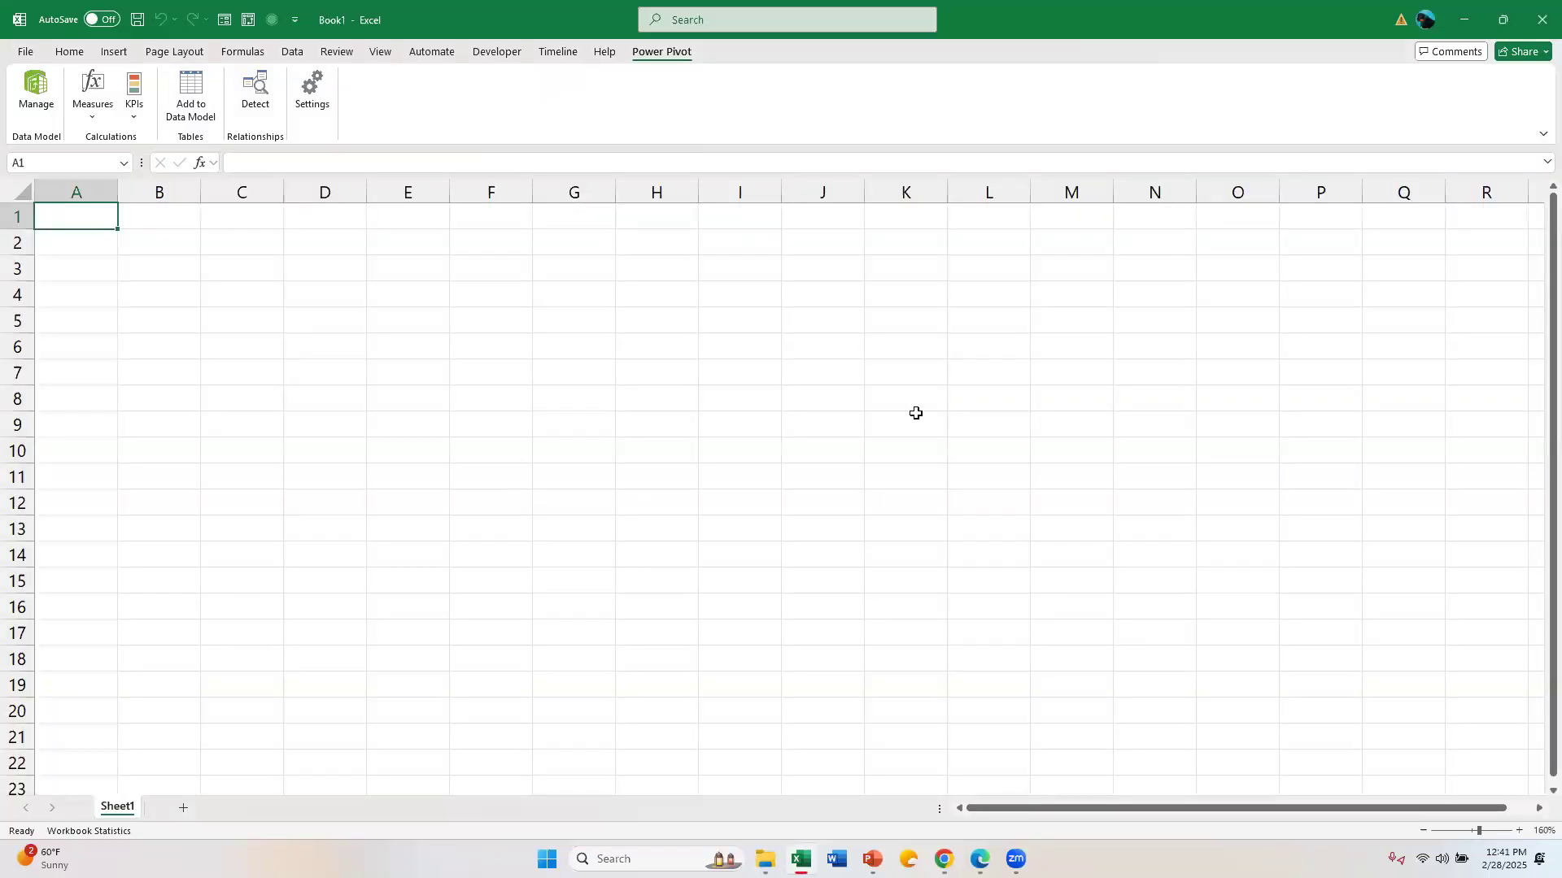
Create another measure, assigned to the Orders table and named Total Profit.
{"action": "left_click", "coordinate": [93, 117]}
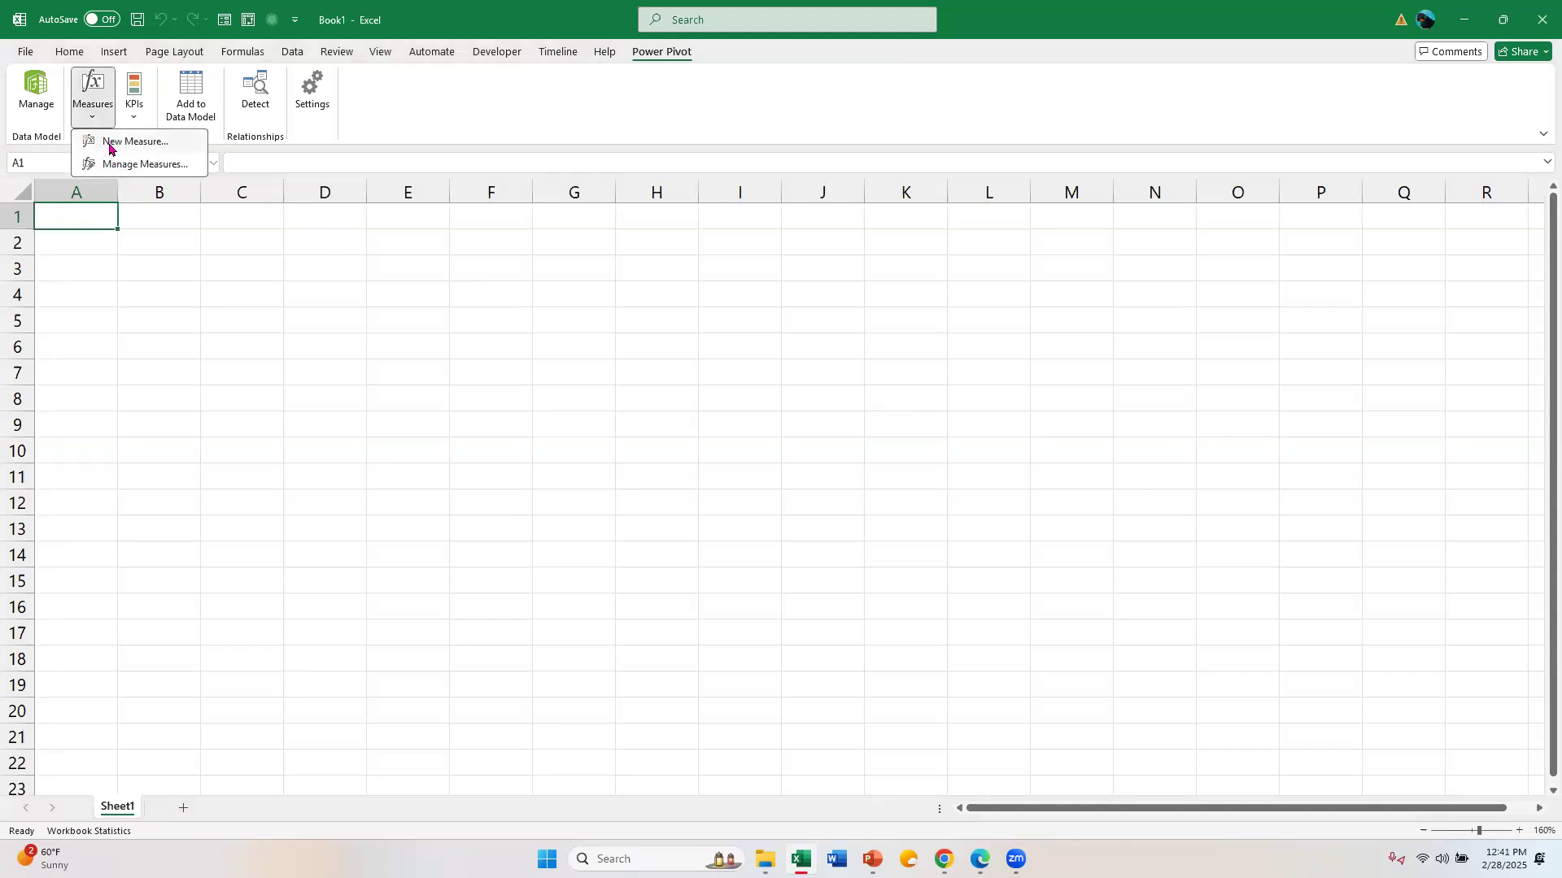
{"action": "left_click", "coordinate": [109, 144]}
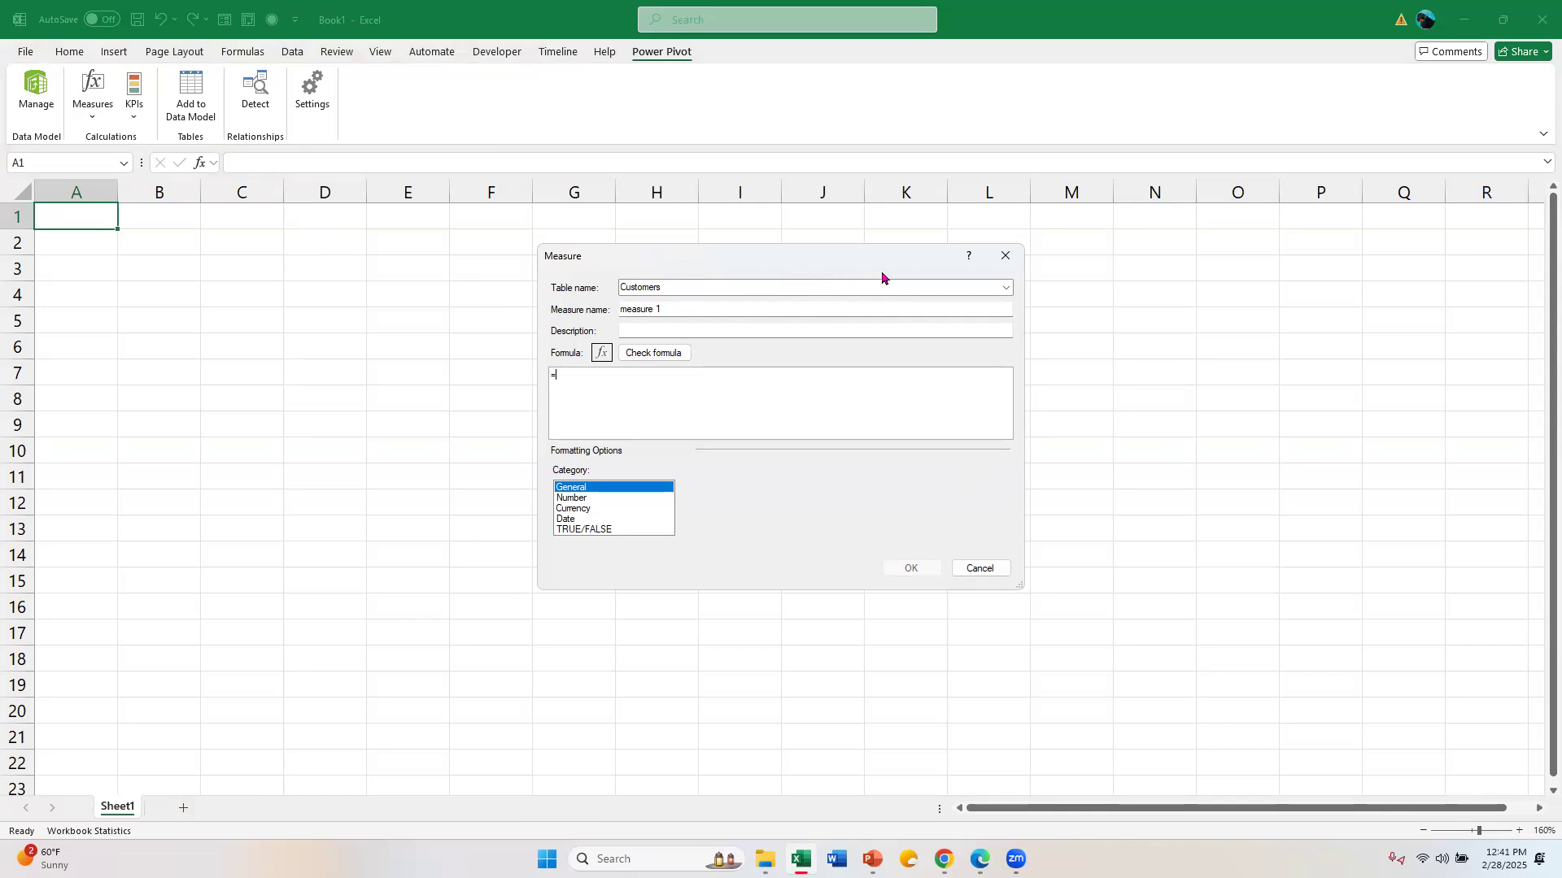
{"action": "left_click", "coordinate": [1007, 288]}
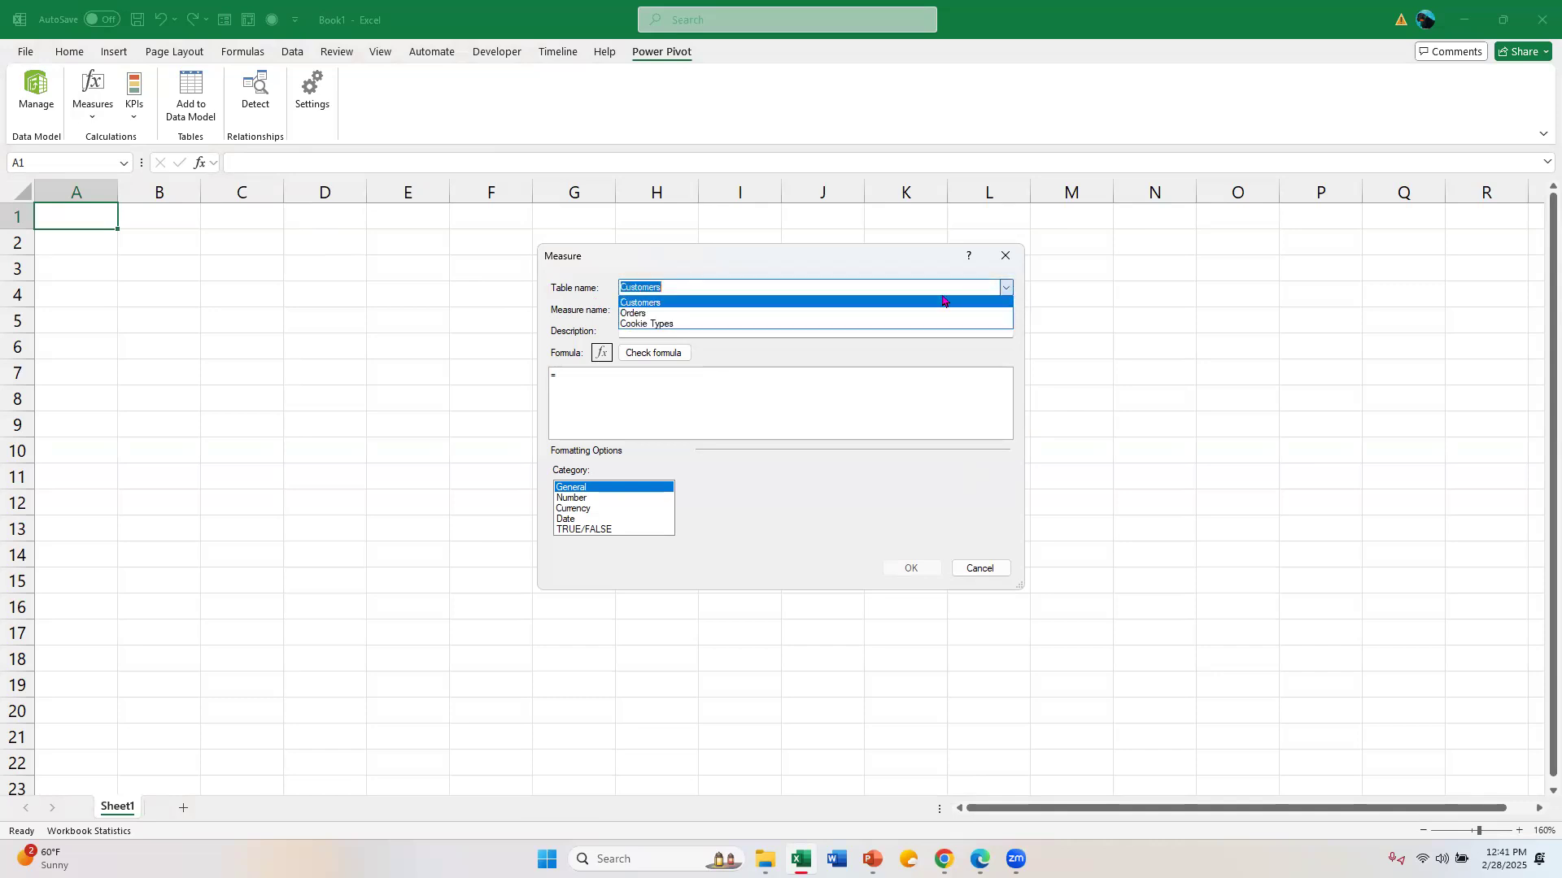
{"action": "left_click", "coordinate": [826, 313]}
{"action": "left_click", "coordinate": [826, 311]}
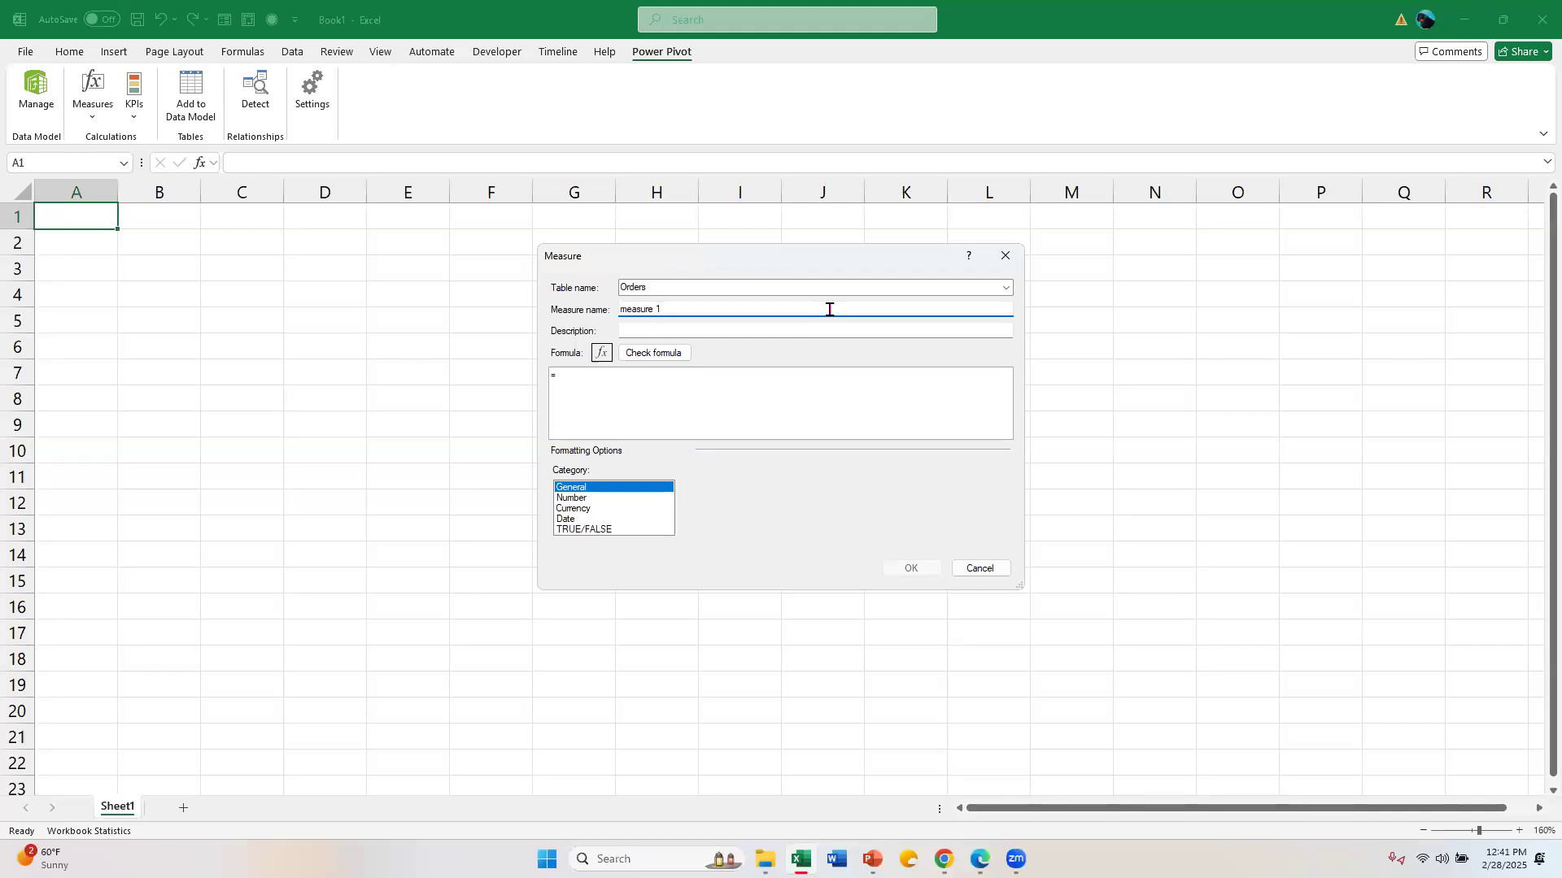
{"action": "key", "text": "BackSpace"}
{"action": "key", "text": "BackSpace"}
{"action": "key", "text": "BackSpace"}
{"action": "key", "text": "BackSpace"}
{"action": "key", "text": "BackSpace"}
{"action": "key", "text": "BackSpace"}
{"action": "key", "text": "BackSpace"}
{"action": "key", "text": "BackSpace"}
{"action": "type", "text": "Tot"}
Enter =SUM(Orders[Profit]) as the formula of the Total Profit measure.
{"action": "left_click", "coordinate": [590, 381]}
{"action": "type", "text": "su"}
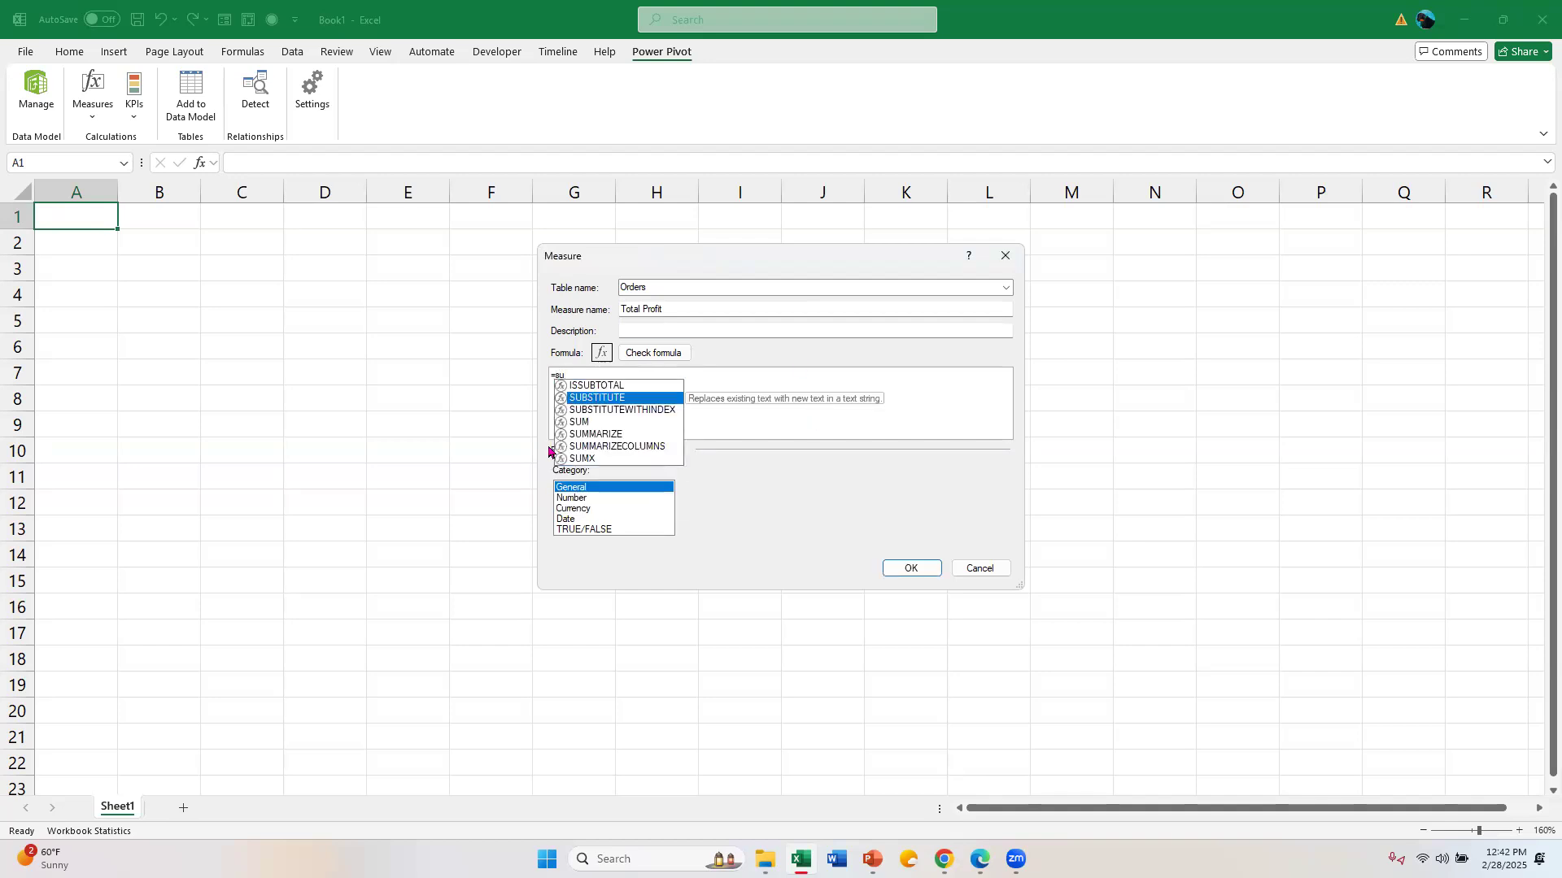
{"action": "key", "text": "Down"}
{"action": "key", "text": "Down"}
{"action": "key", "text": "Tab"}
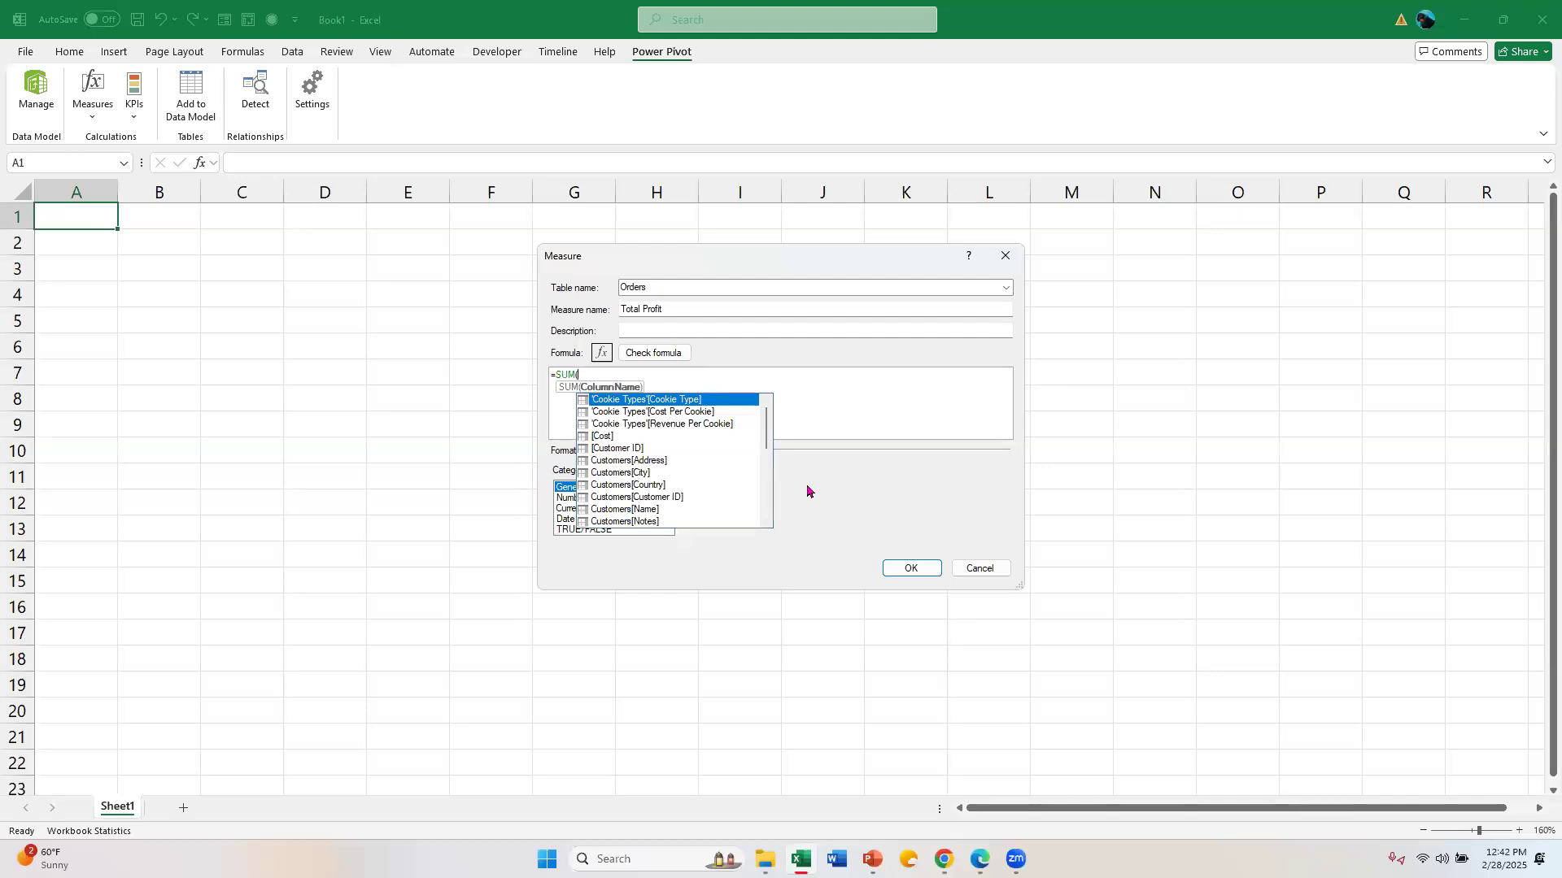
{"action": "type", "text": "or"}
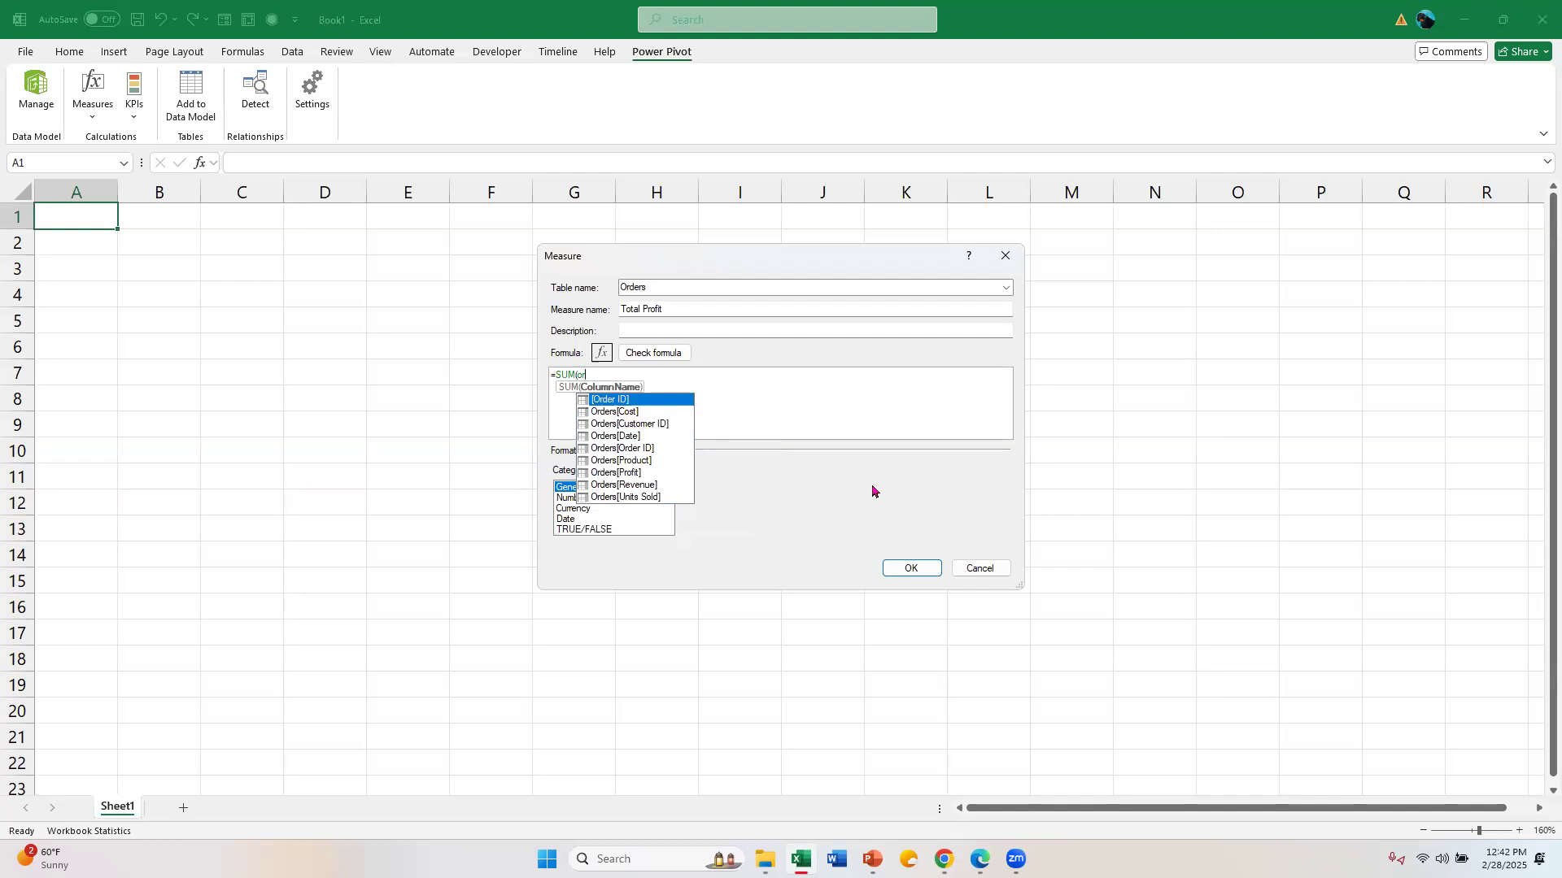
{"action": "double_click", "coordinate": [649, 473]}
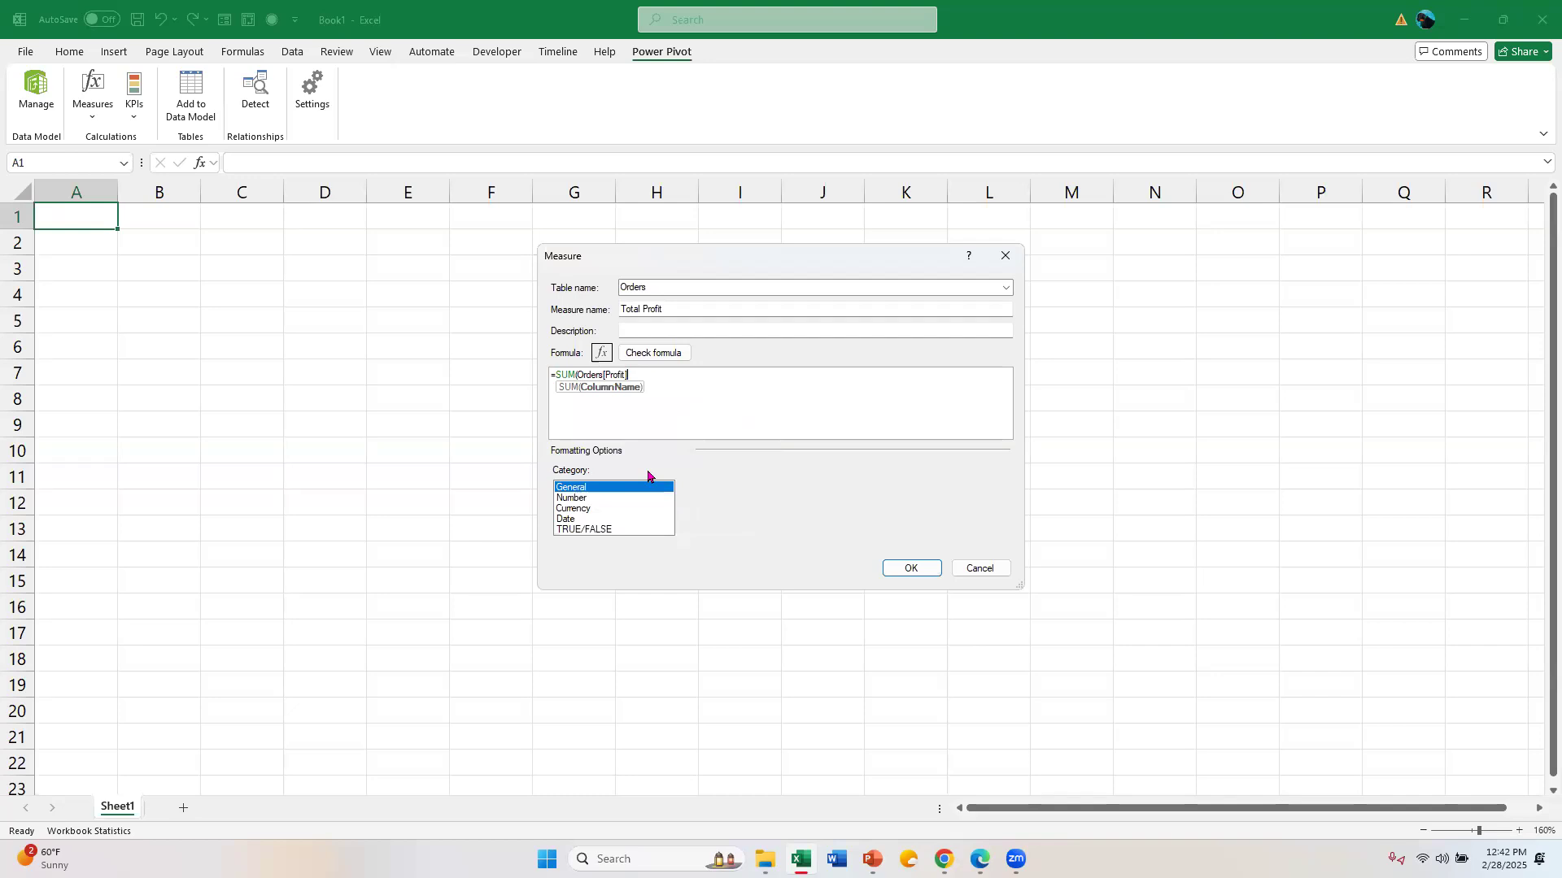
{"action": "type", "text": ")"}
Check the Total Profit formula, format the measure as currency with the $ symbol, and save it.
{"action": "left_click", "coordinate": [673, 358]}
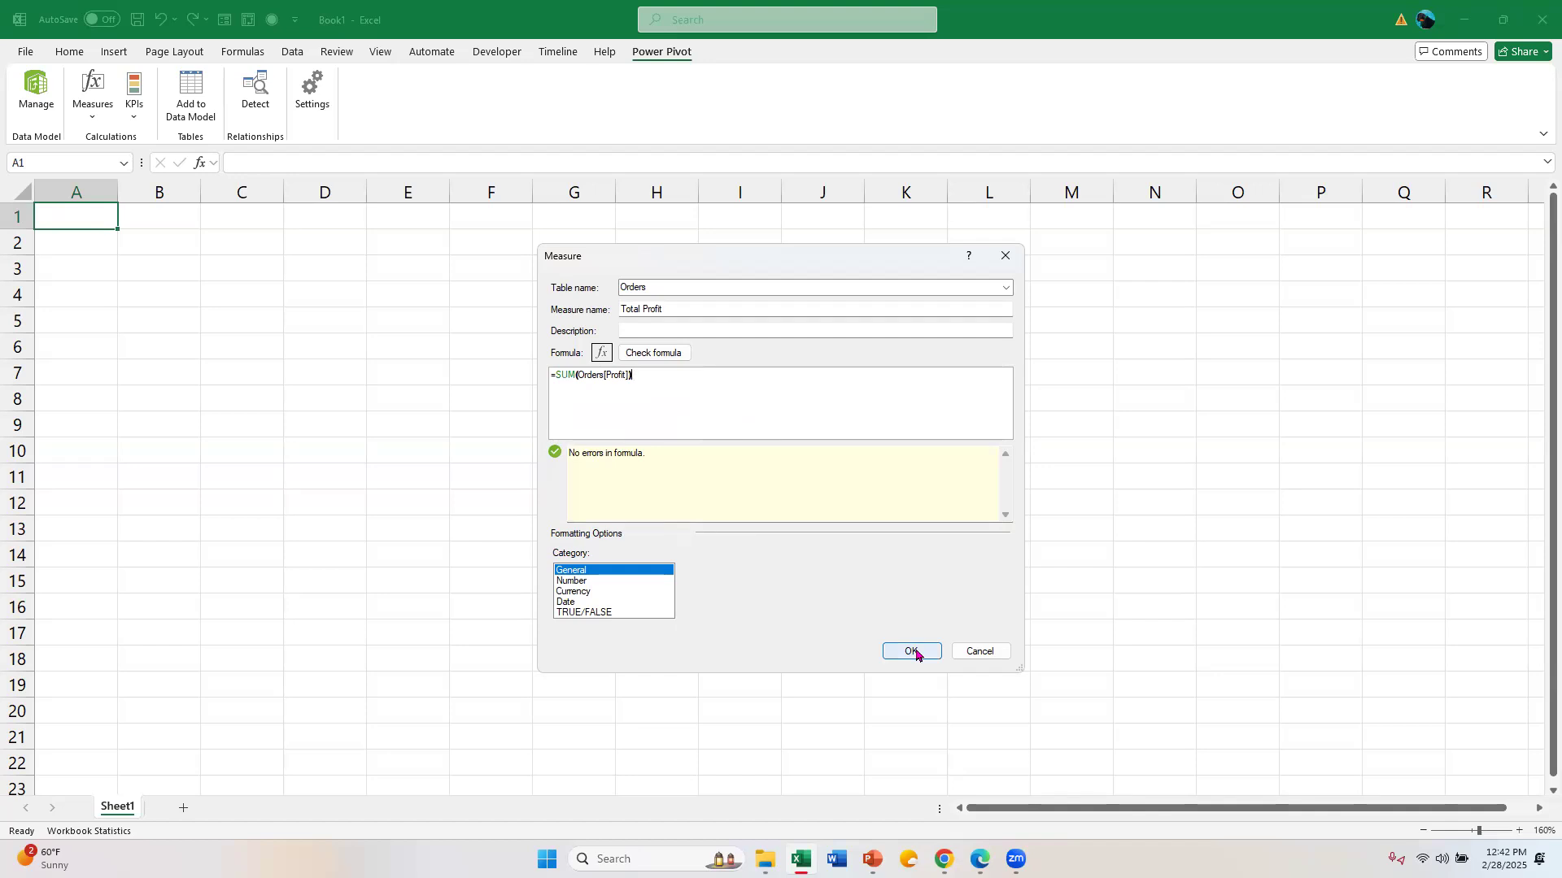
{"action": "left_click", "coordinate": [595, 596]}
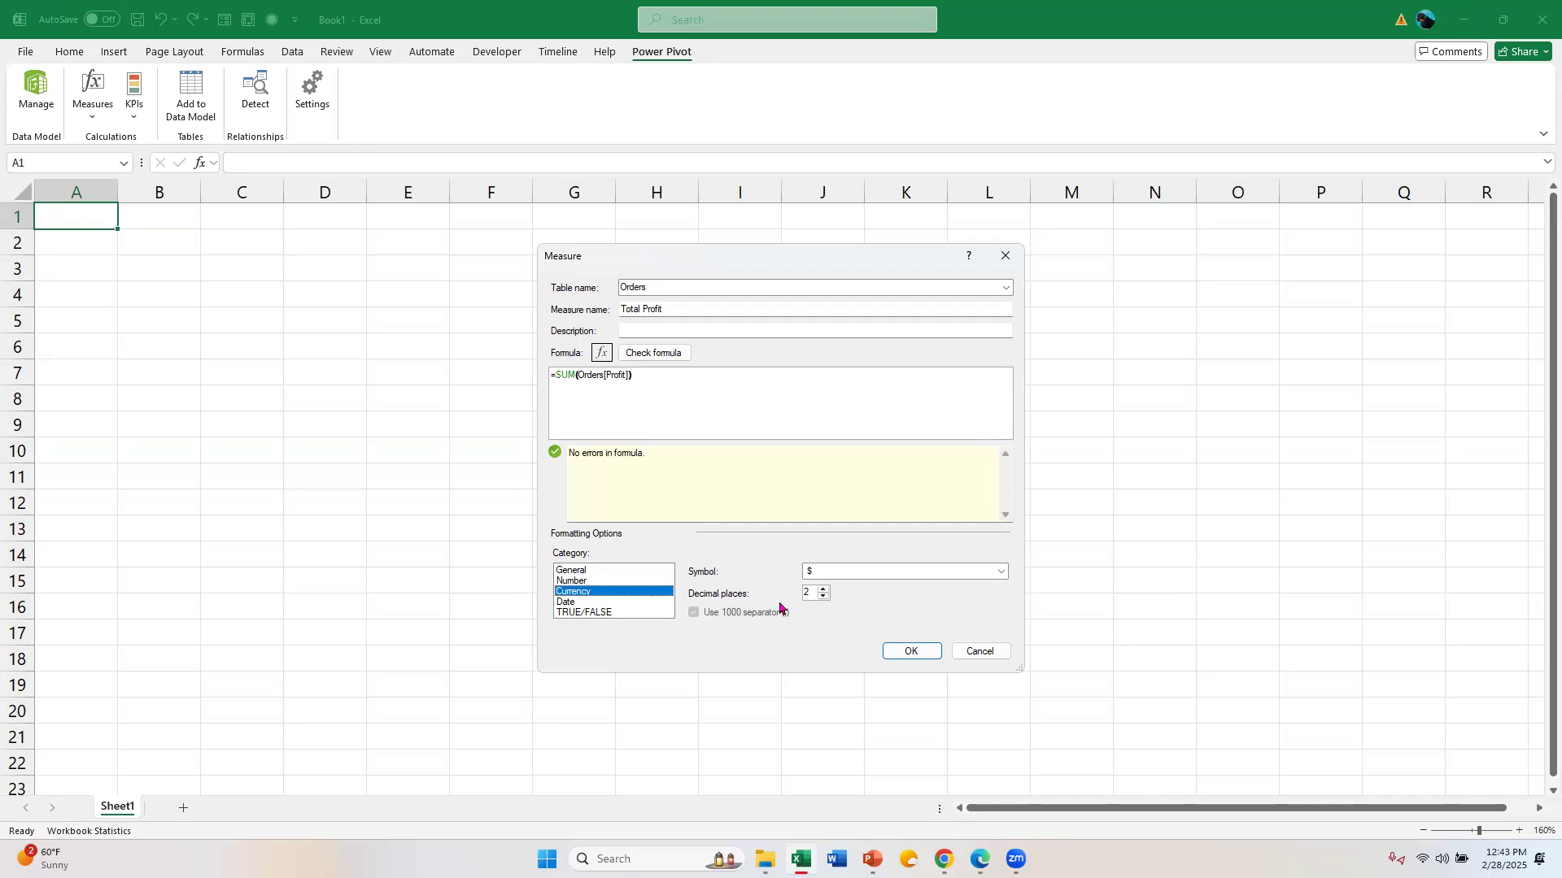
{"action": "left_click", "coordinate": [912, 653]}
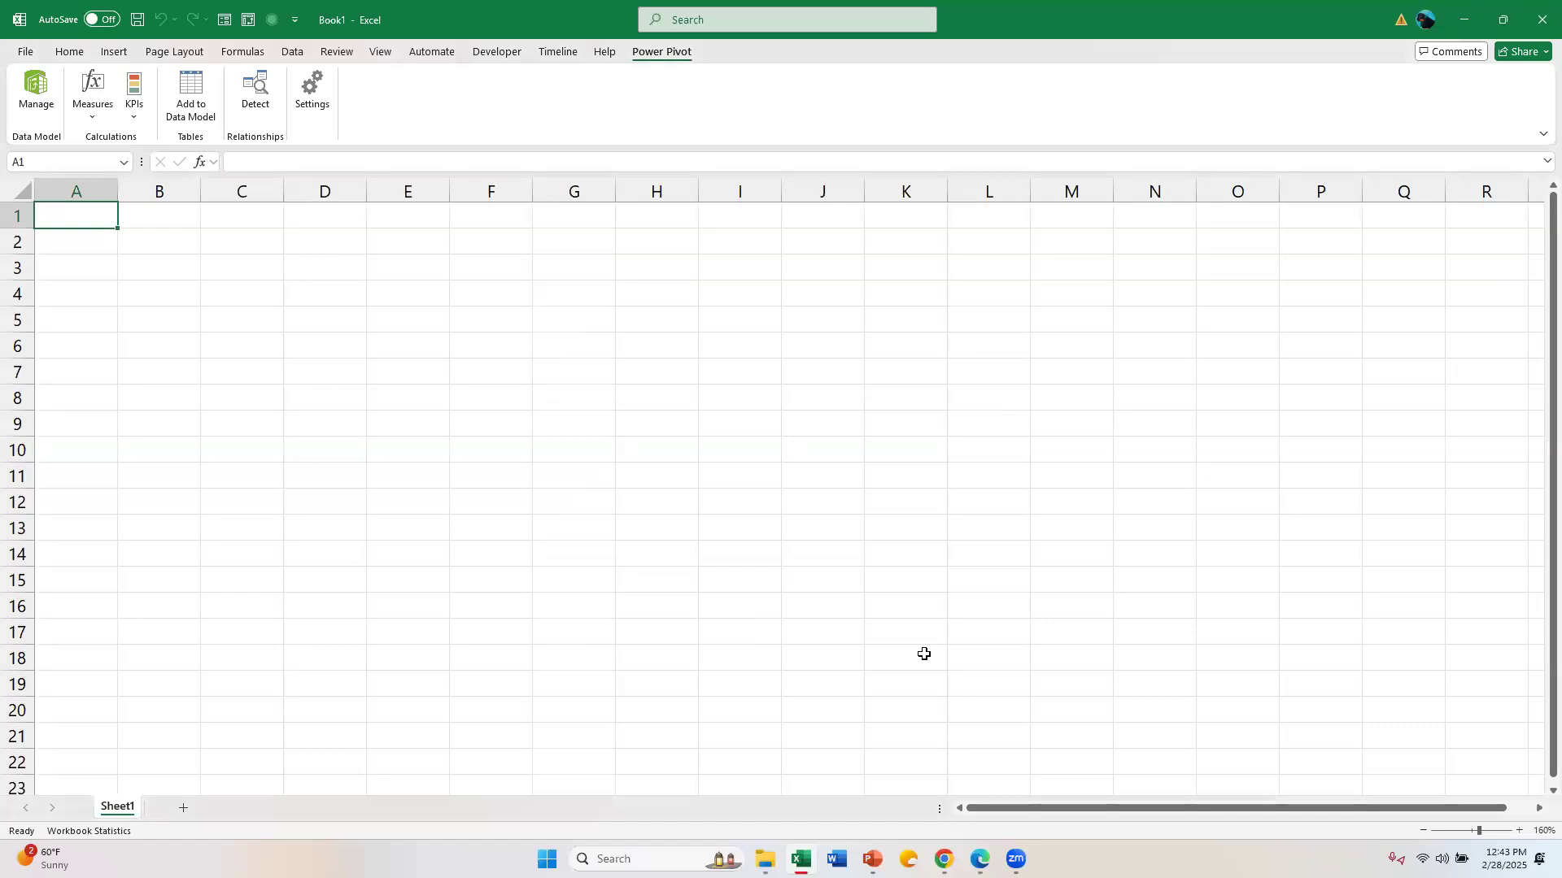
Open the data model's Orders table and widen its Customer ID column to show the full Total Profit measure.
{"action": "left_click", "coordinate": [39, 91]}
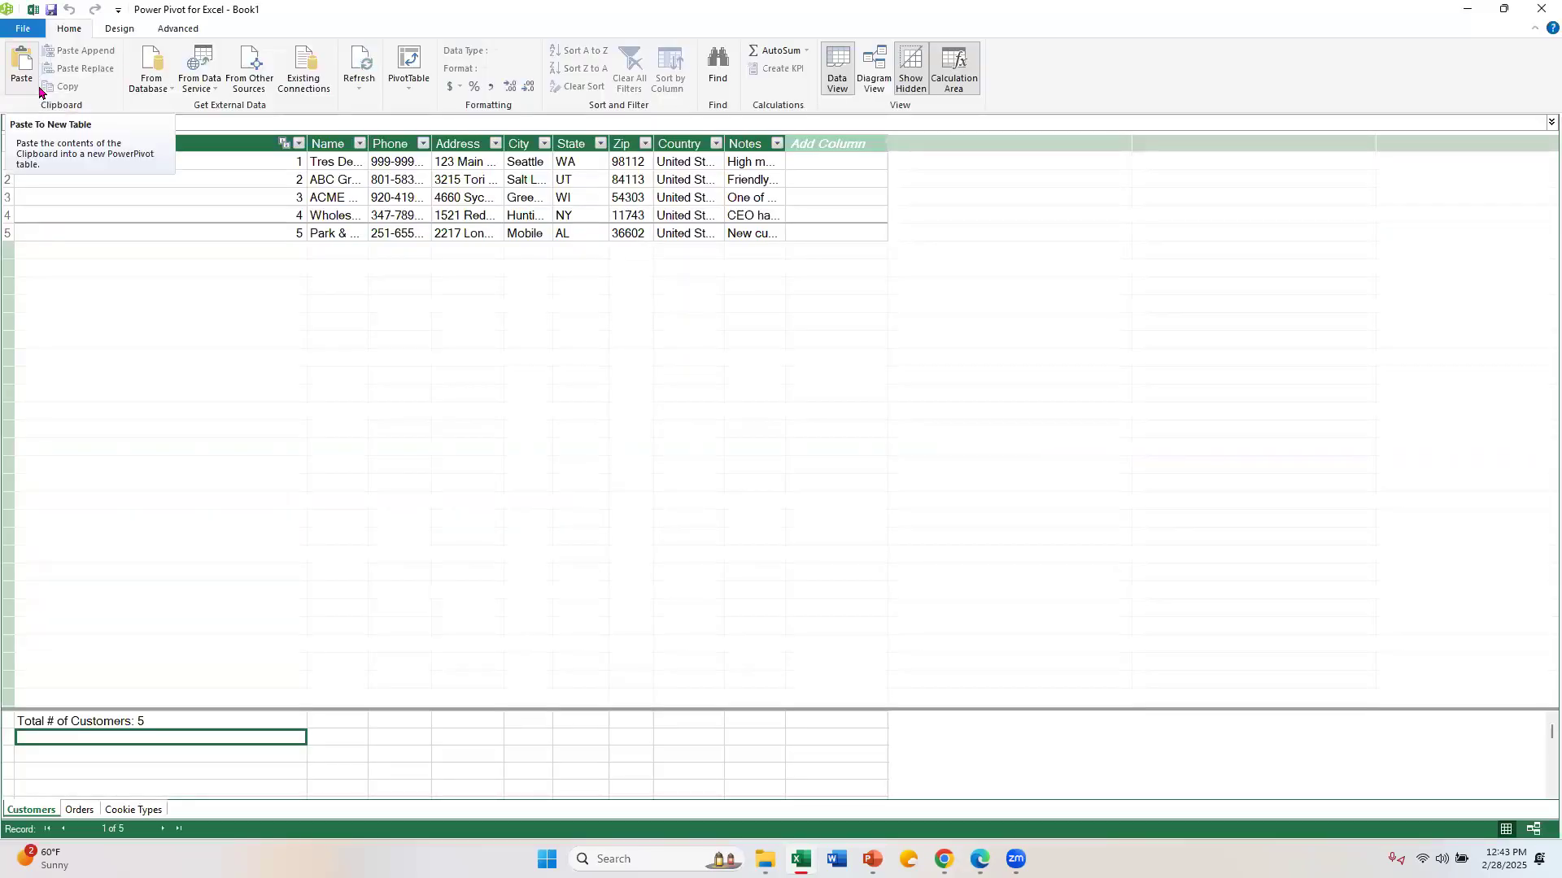
{"action": "left_click", "coordinate": [81, 811]}
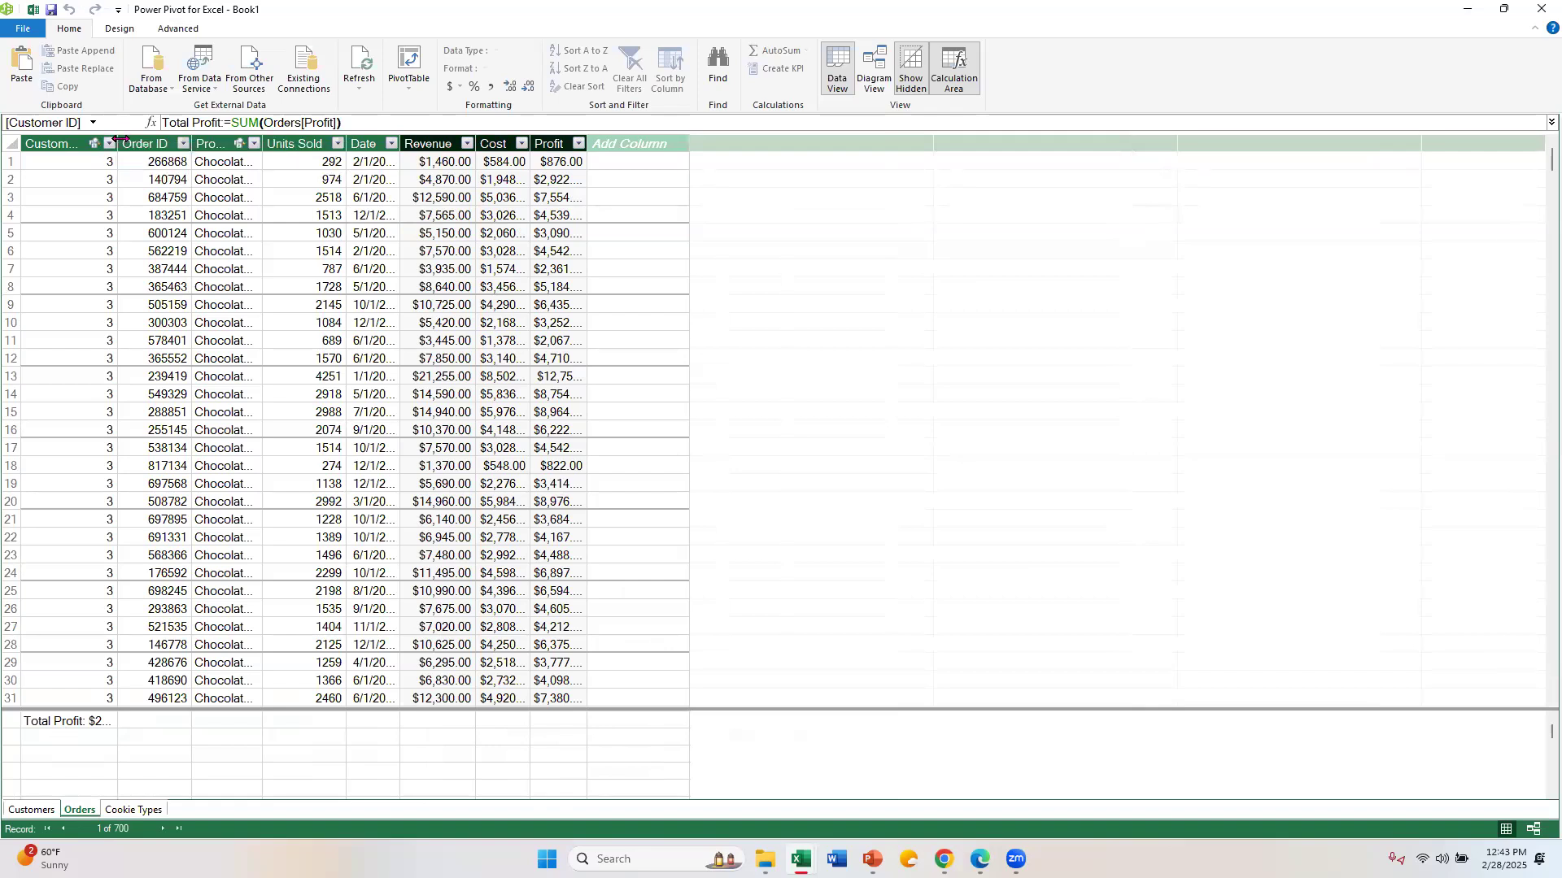
{"action": "left_click_drag", "start_coordinate": [116, 143], "coordinate": [293, 143]}
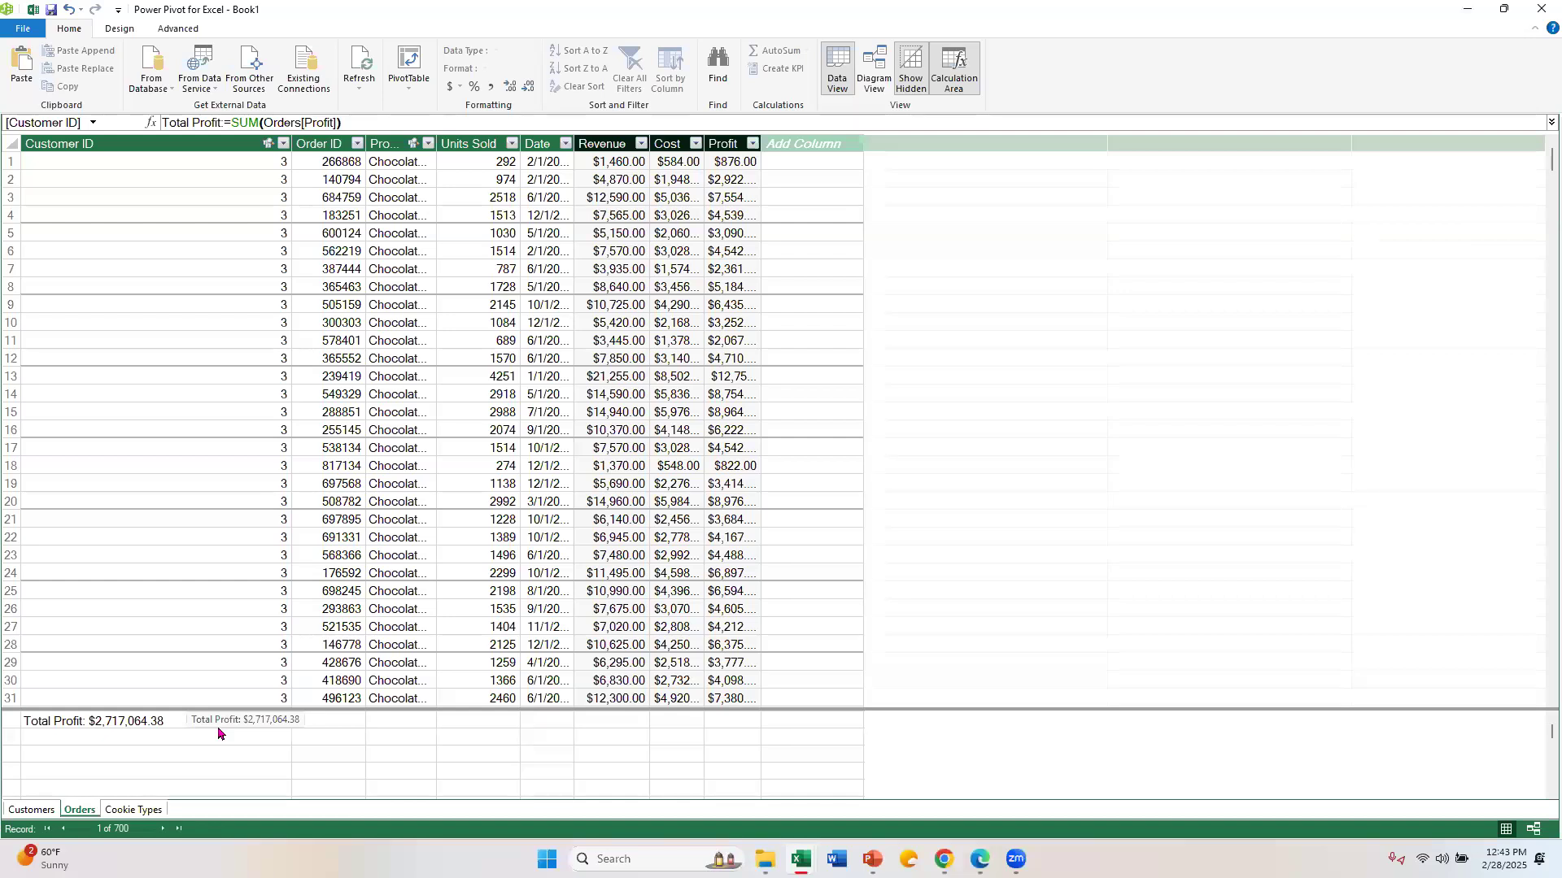
Copy the full Total Profit measure definition from the Orders table.
{"action": "left_click", "coordinate": [40, 813]}
{"action": "left_click", "coordinate": [79, 741]}
{"action": "left_click", "coordinate": [83, 812]}
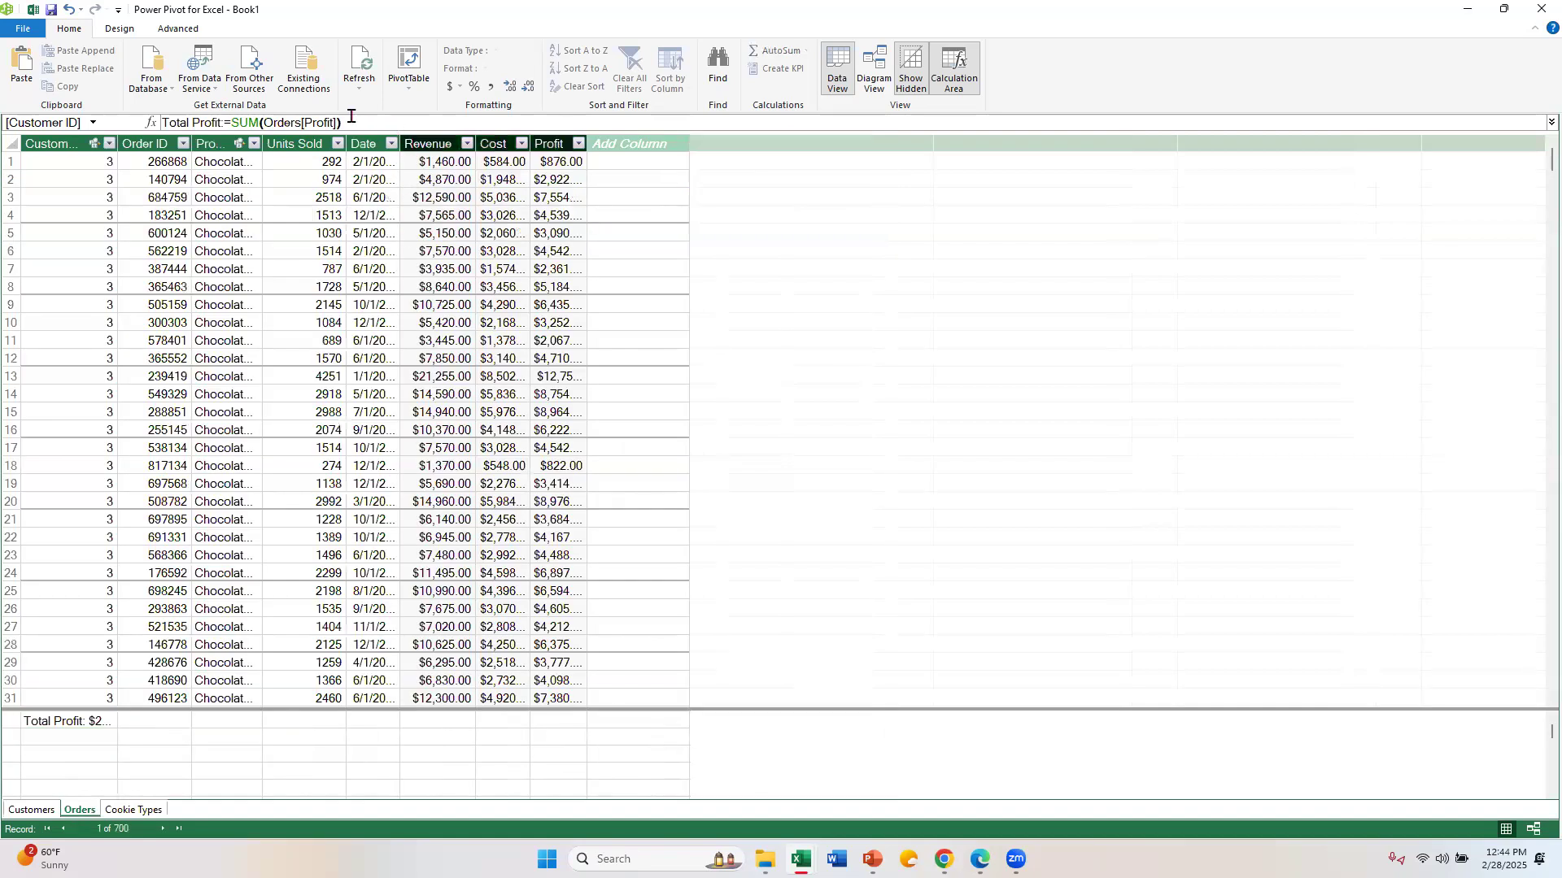
{"action": "left_click", "coordinate": [352, 119]}
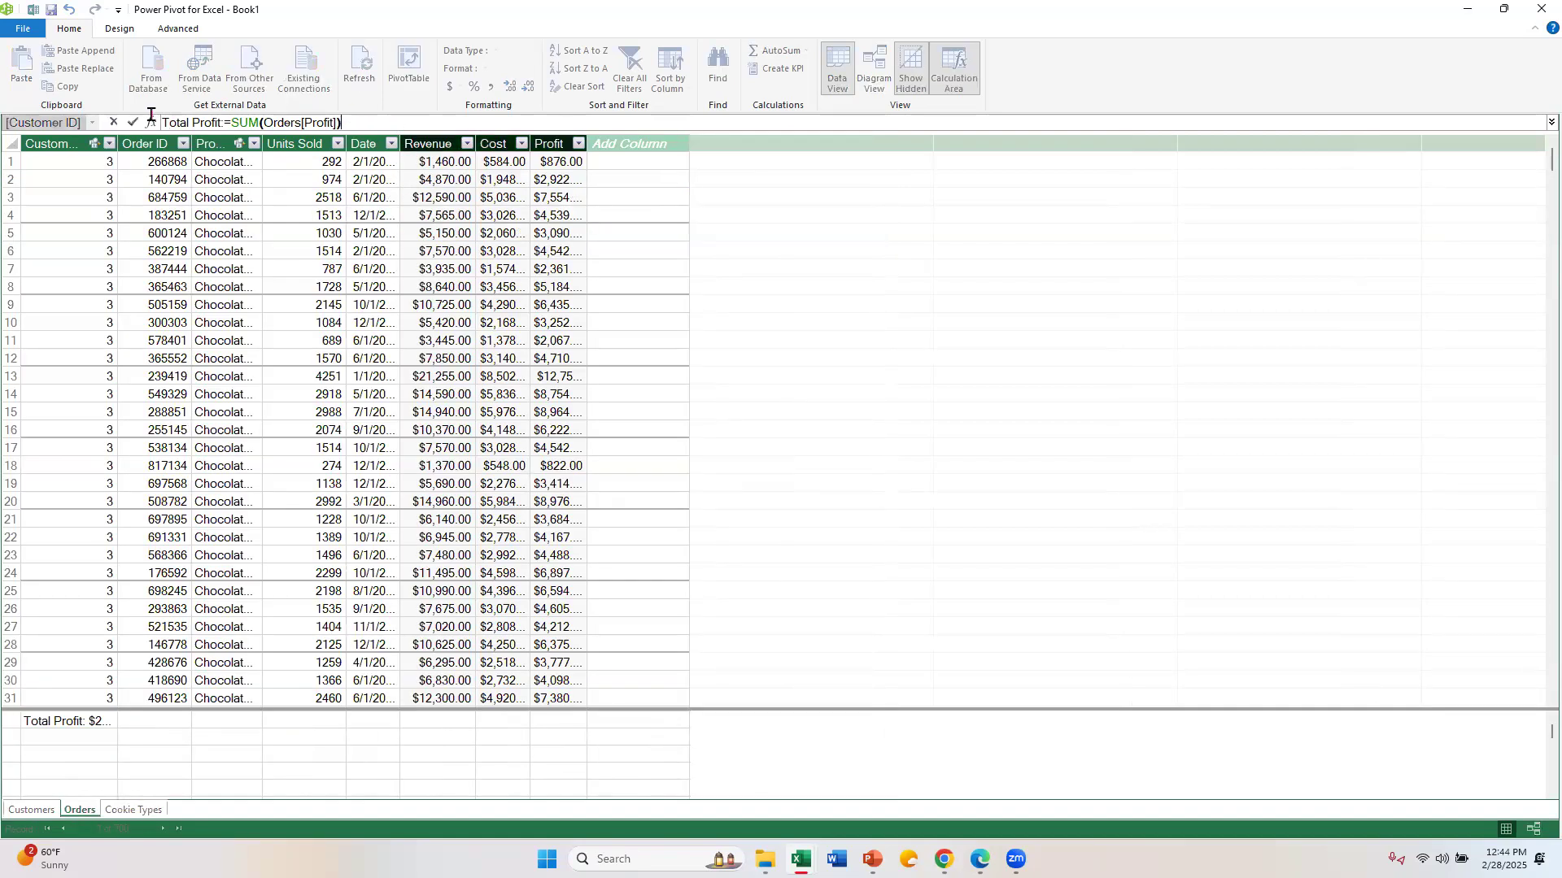
{"action": "triple_click", "coordinate": [362, 118]}
{"action": "key", "text": "ctrl+c"}
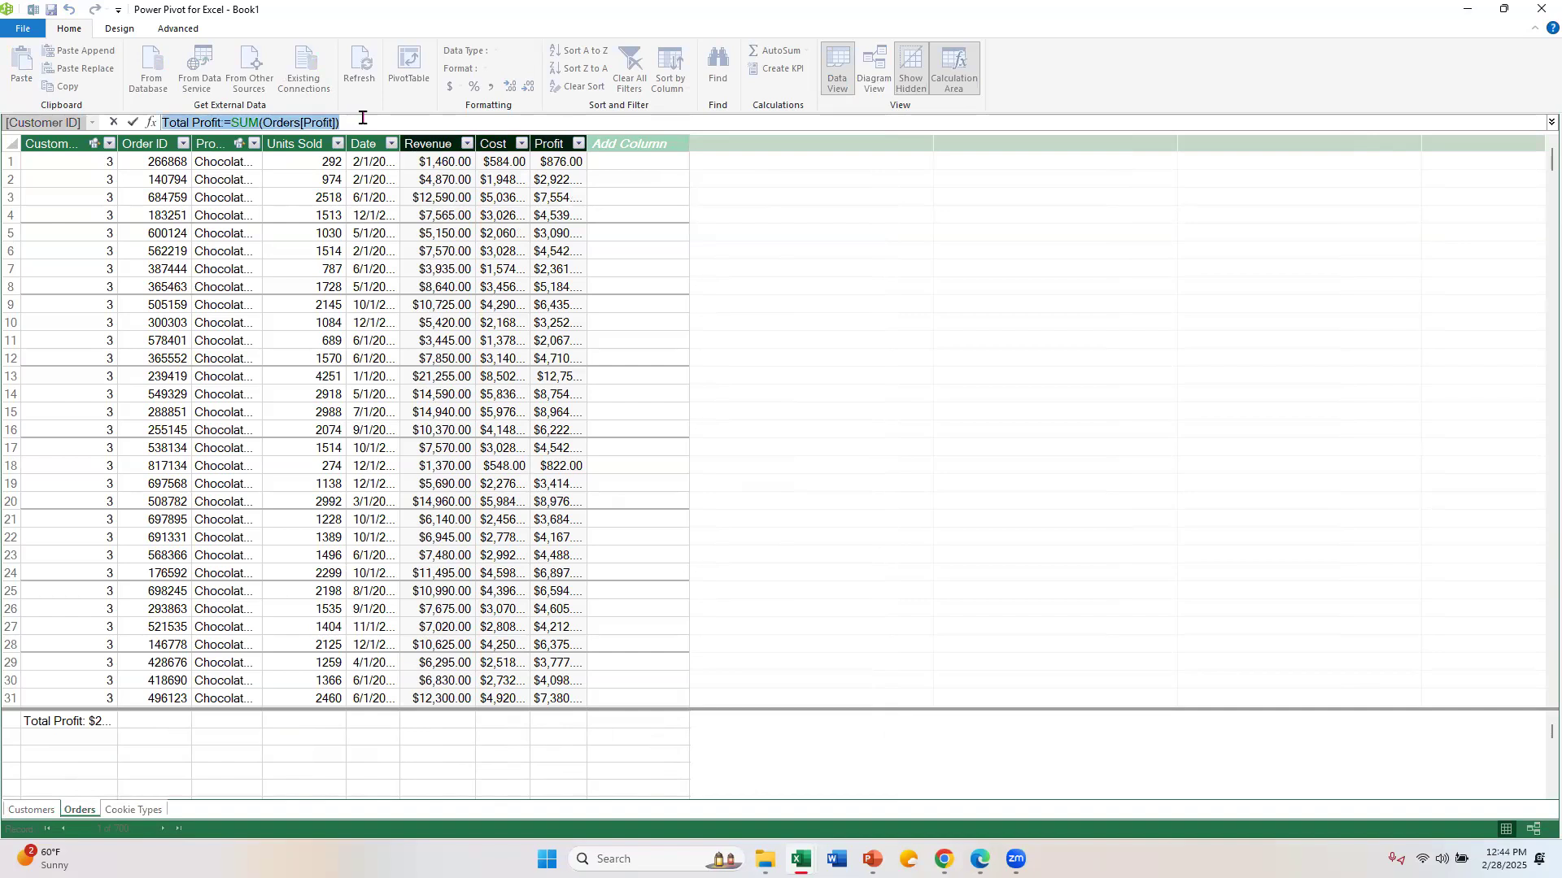
Try to paste the copied Total Profit measure into the Customers table's calculation area, below Total # of Customers.
{"action": "left_click", "coordinate": [29, 811]}
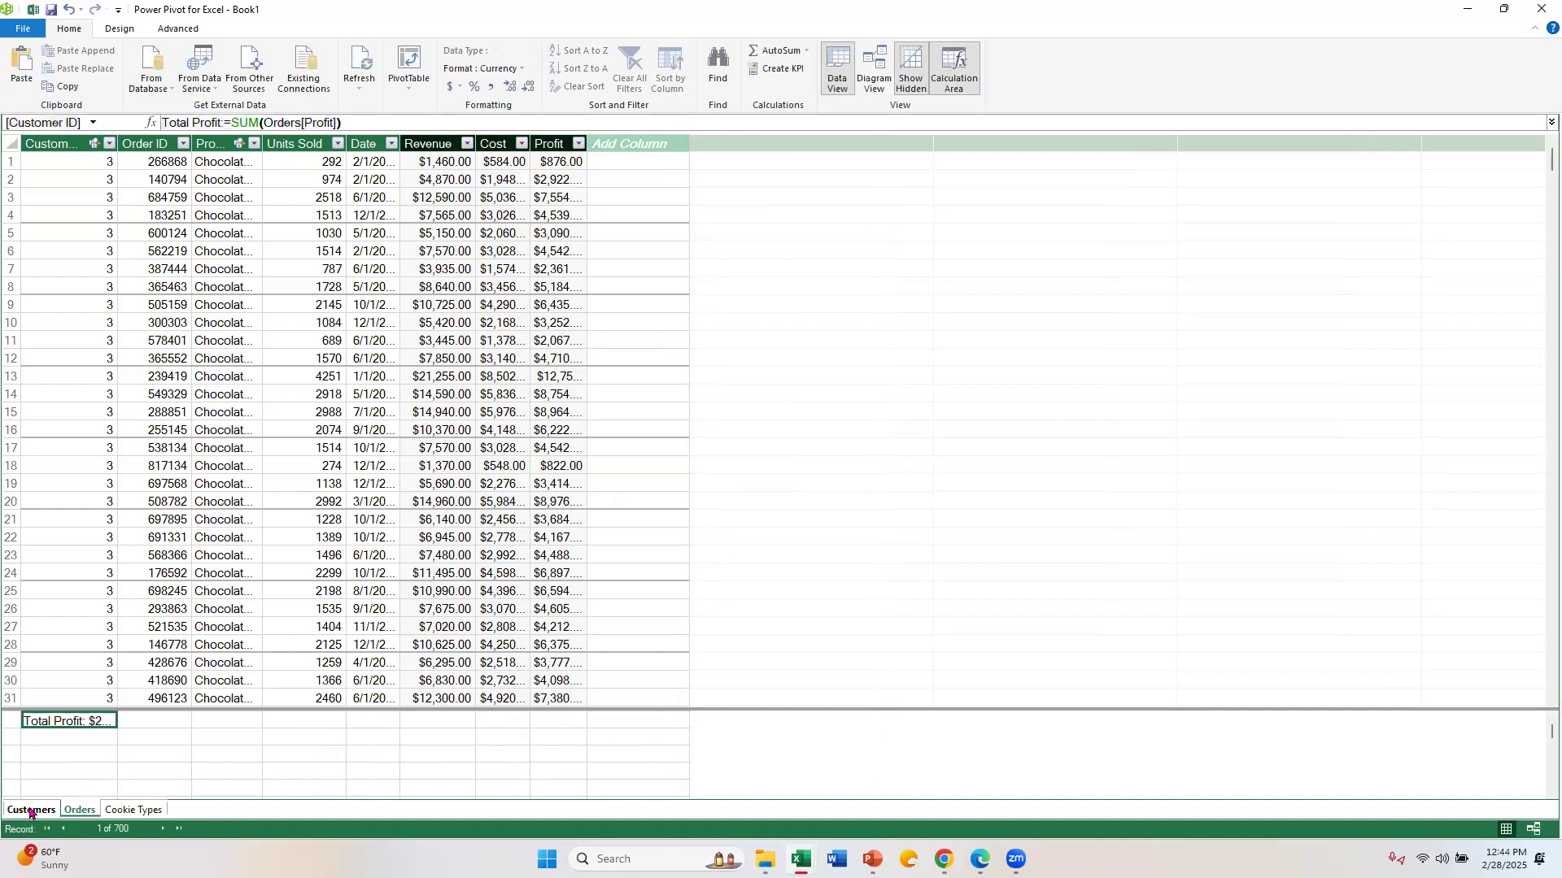
{"action": "left_click", "coordinate": [112, 748]}
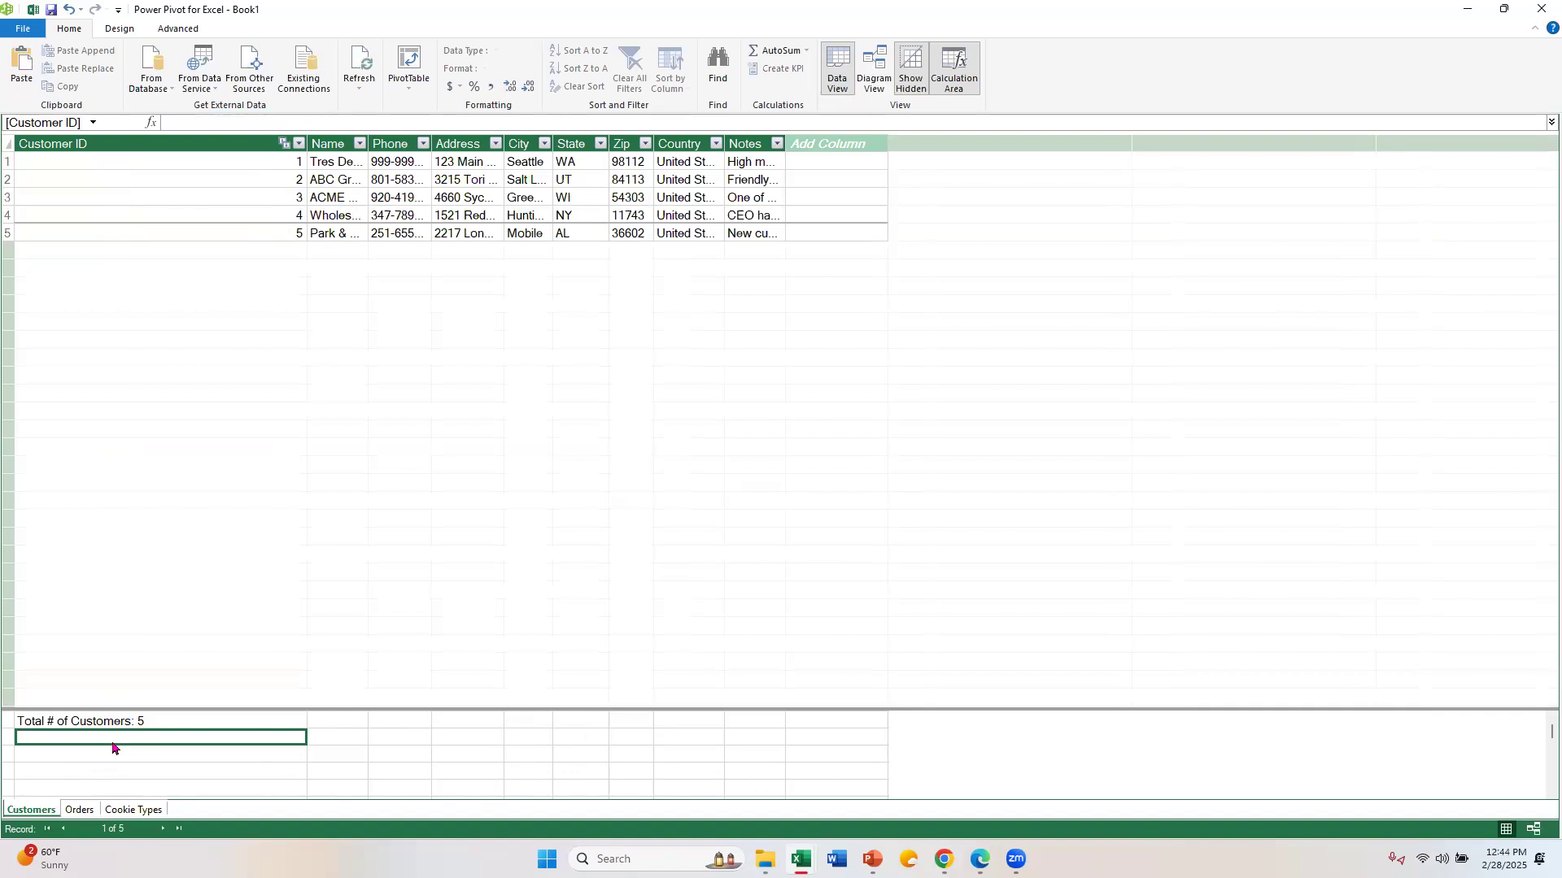
{"action": "double_click", "coordinate": [112, 747]}
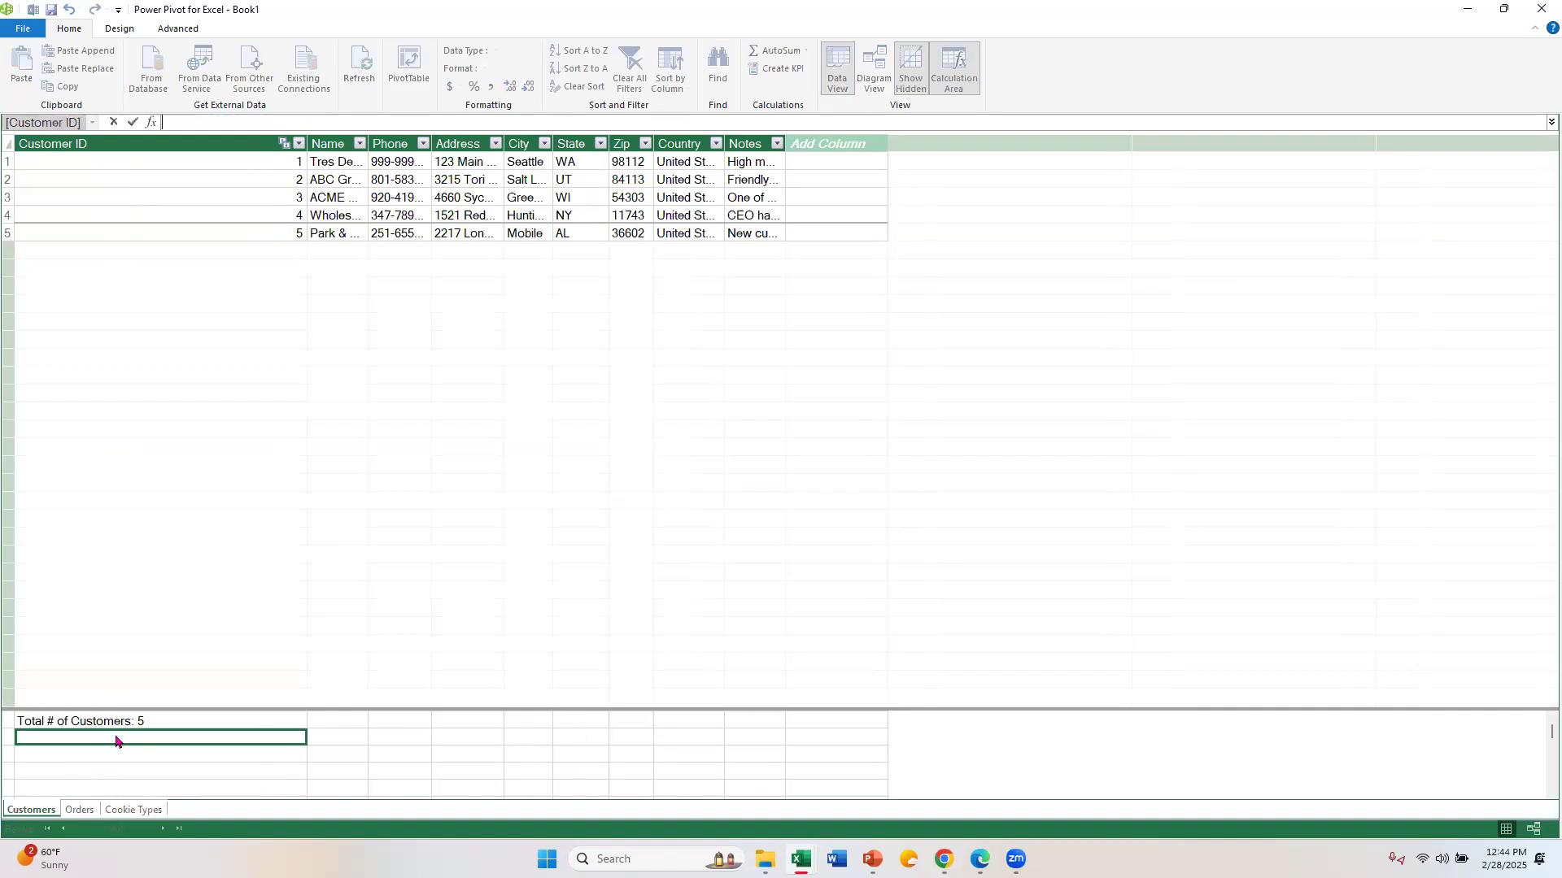
{"action": "key", "text": "ctrl+v"}
{"action": "key", "text": "Return"}
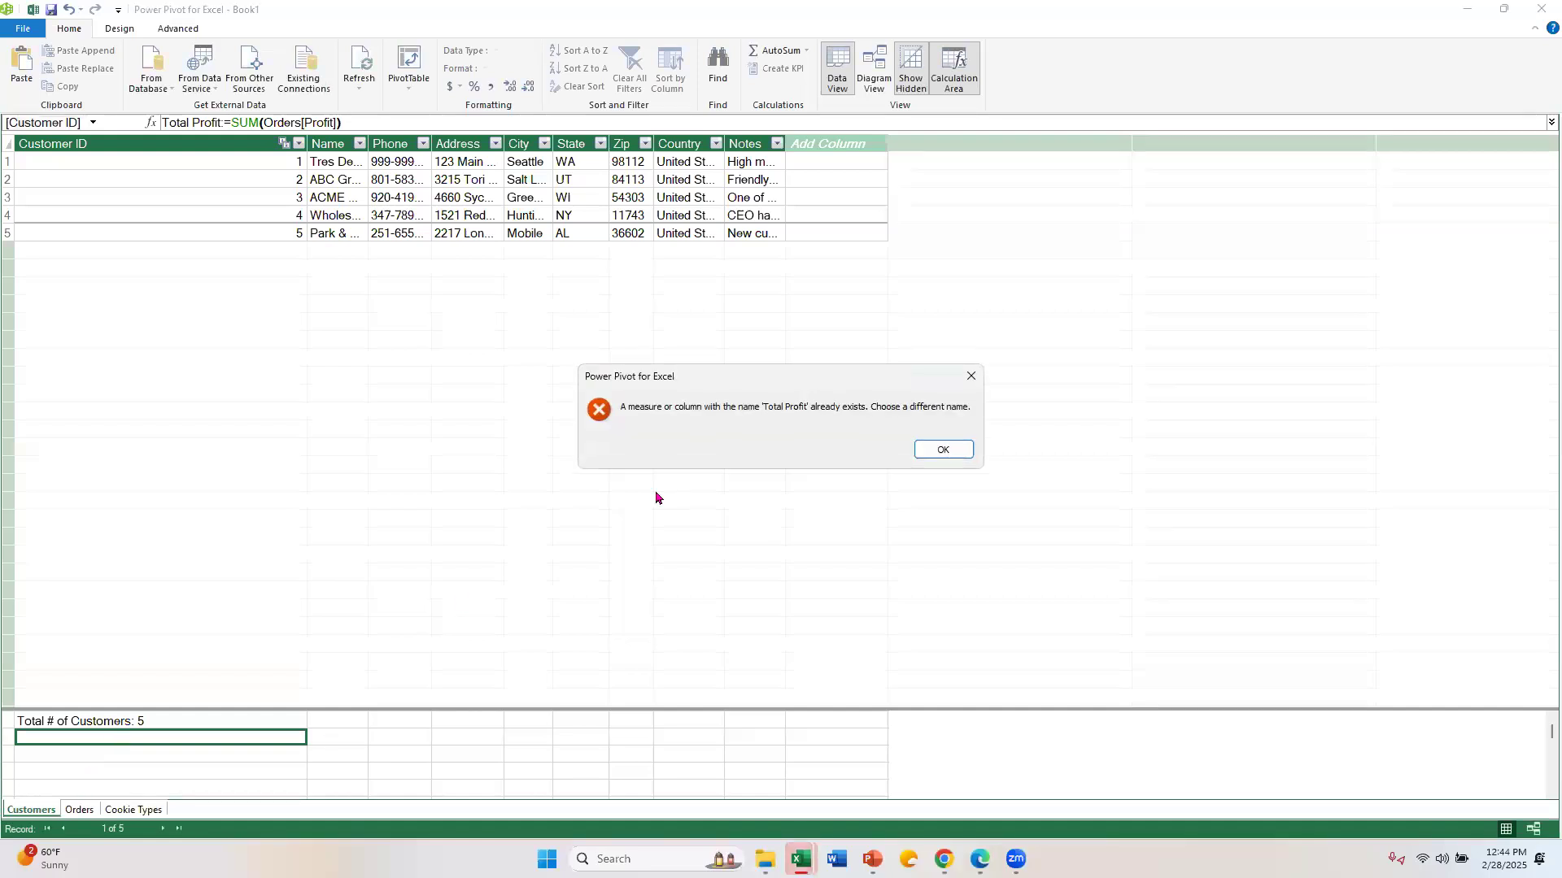
{"action": "left_click", "coordinate": [956, 454]}
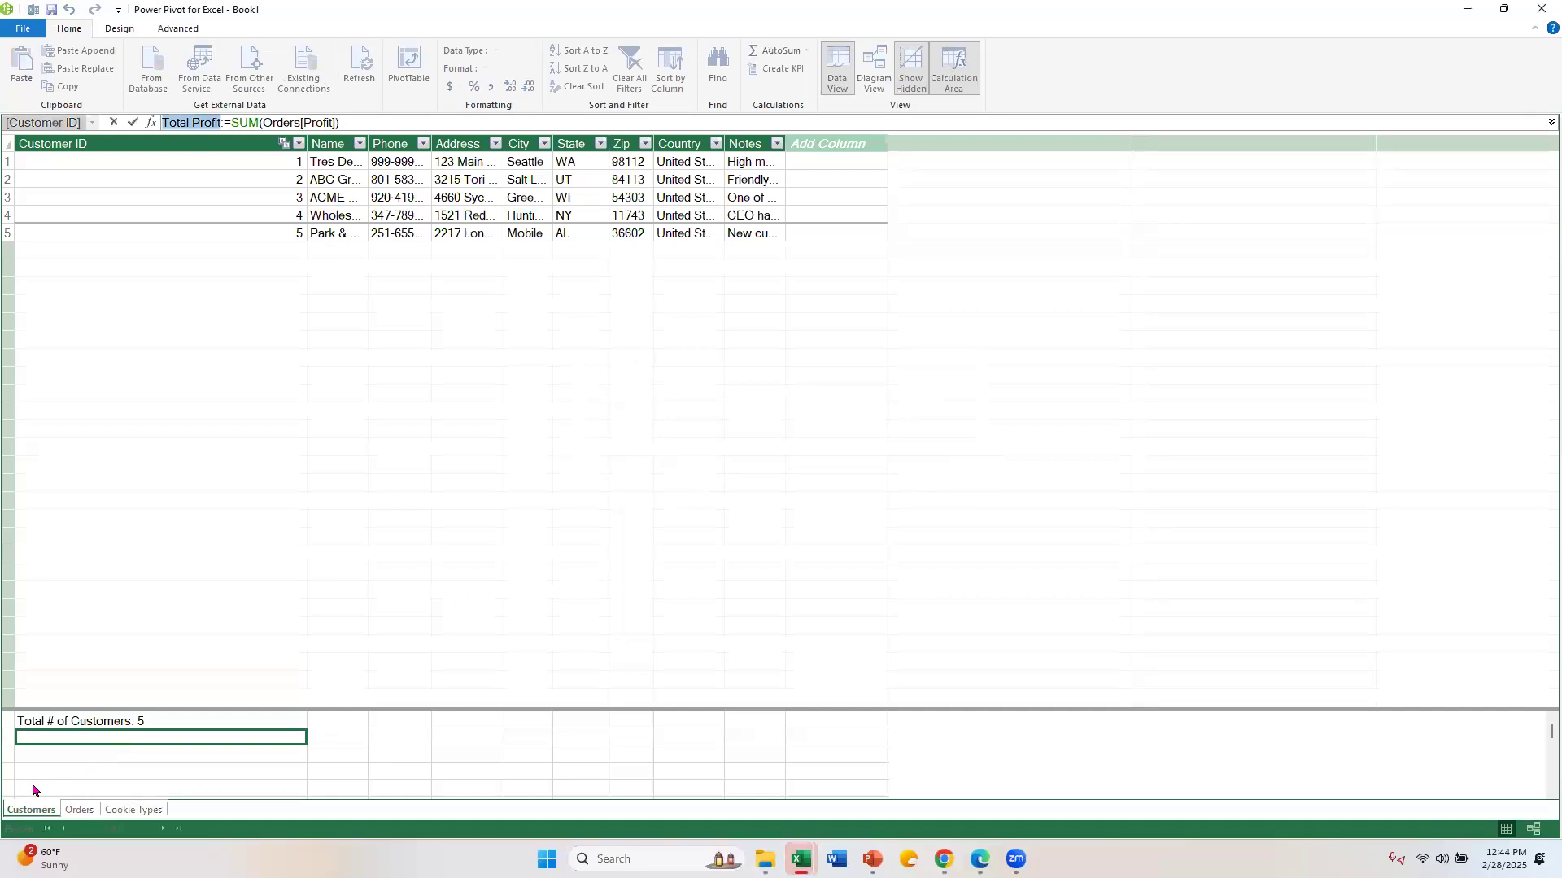
Create a measure with the formula =SUM(Orders[Profit]) below Total # of Customers in the Customers table's calculation area.
{"action": "left_click", "coordinate": [65, 745]}
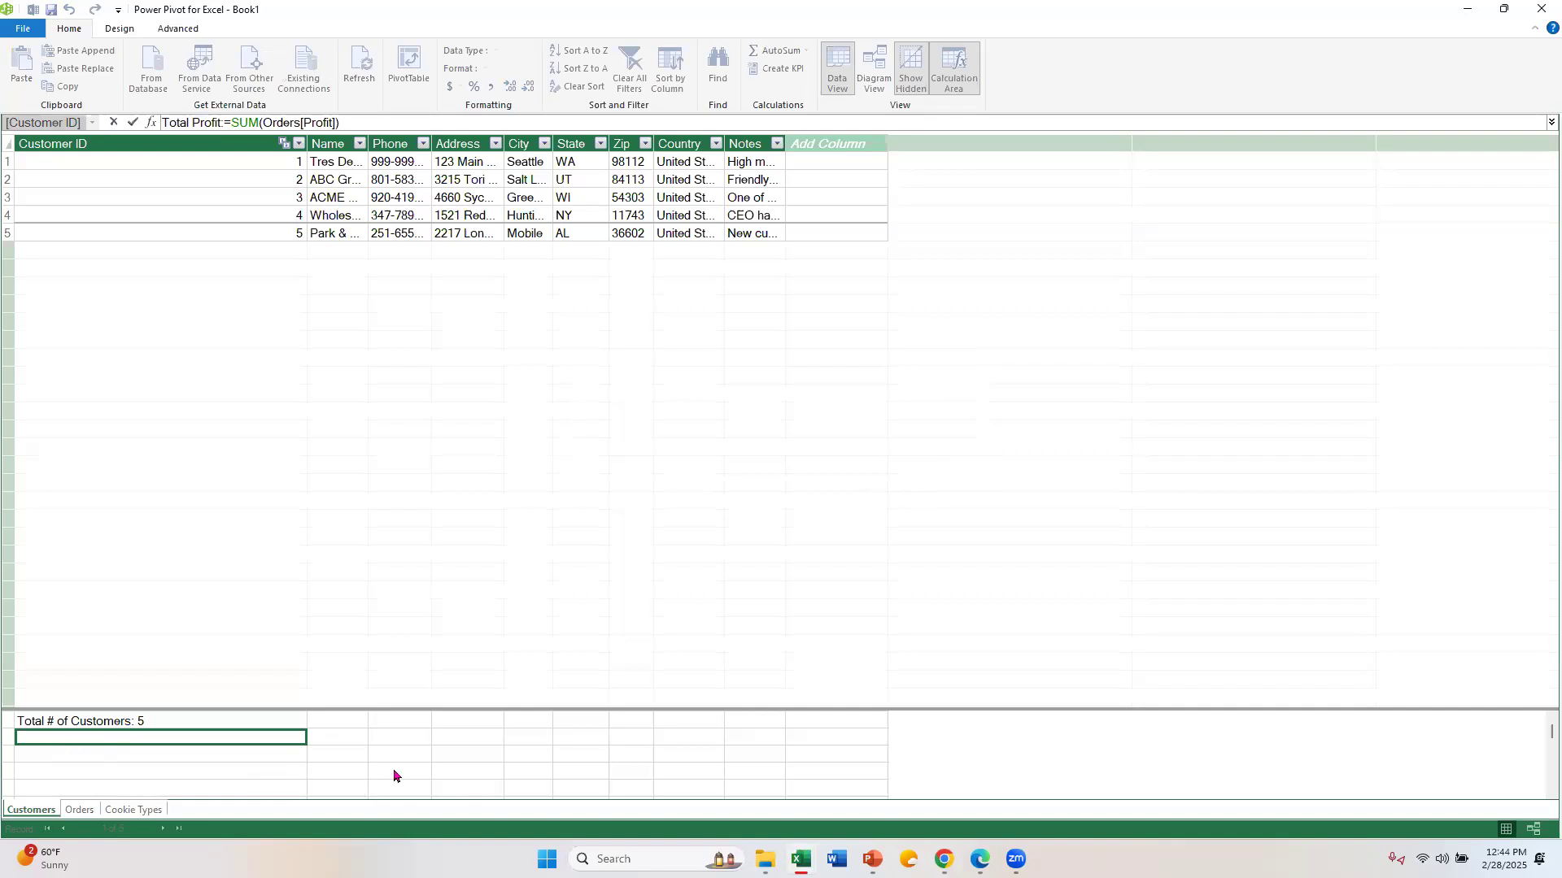
{"action": "type", "text": "="}
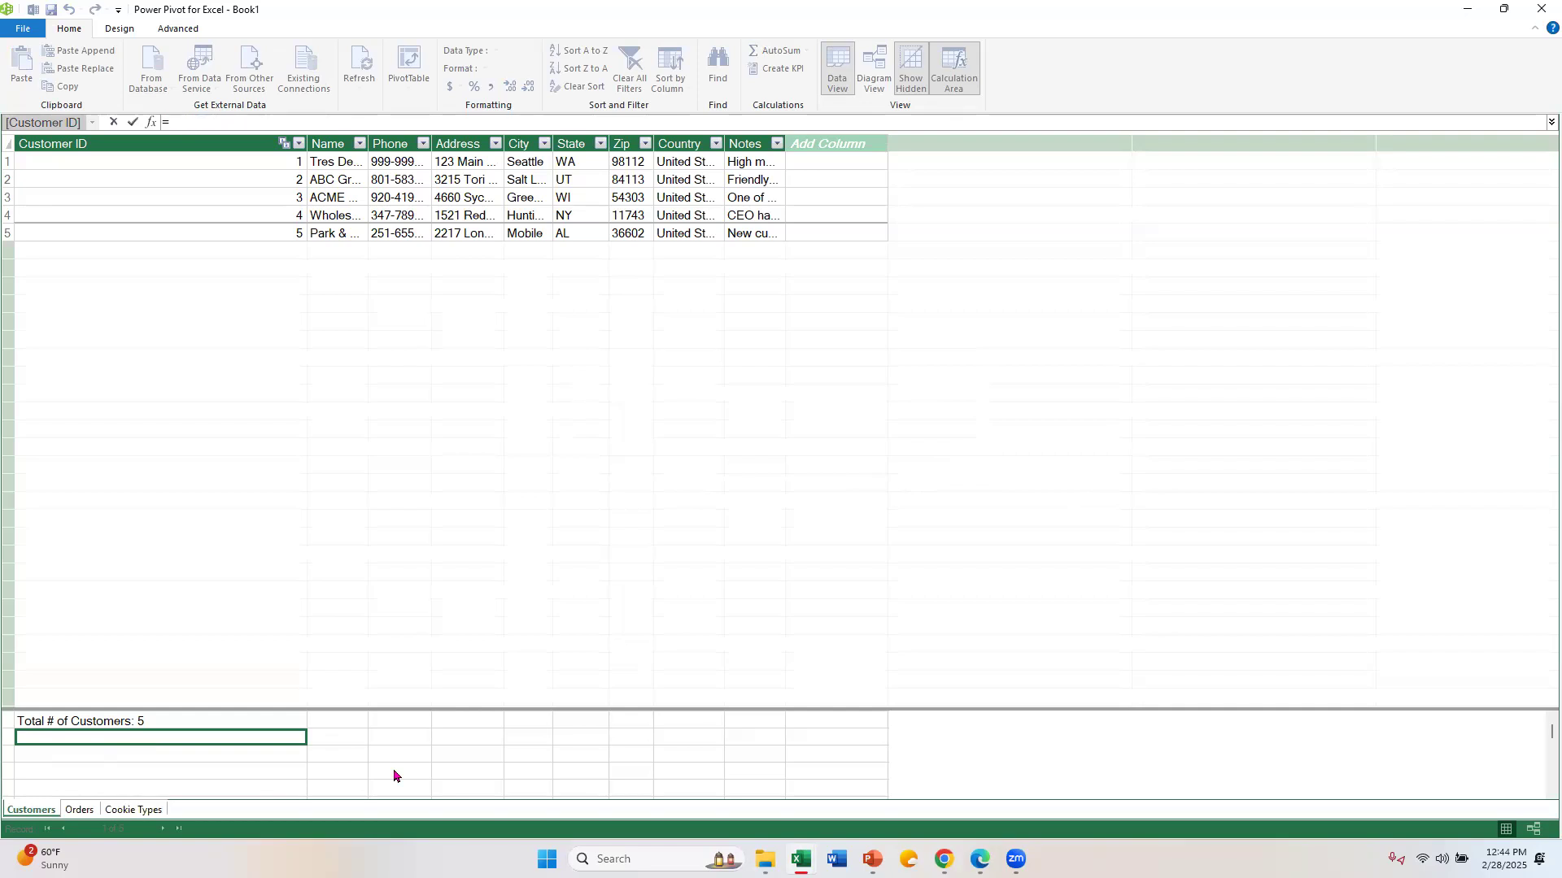
{"action": "type", "text": "su"}
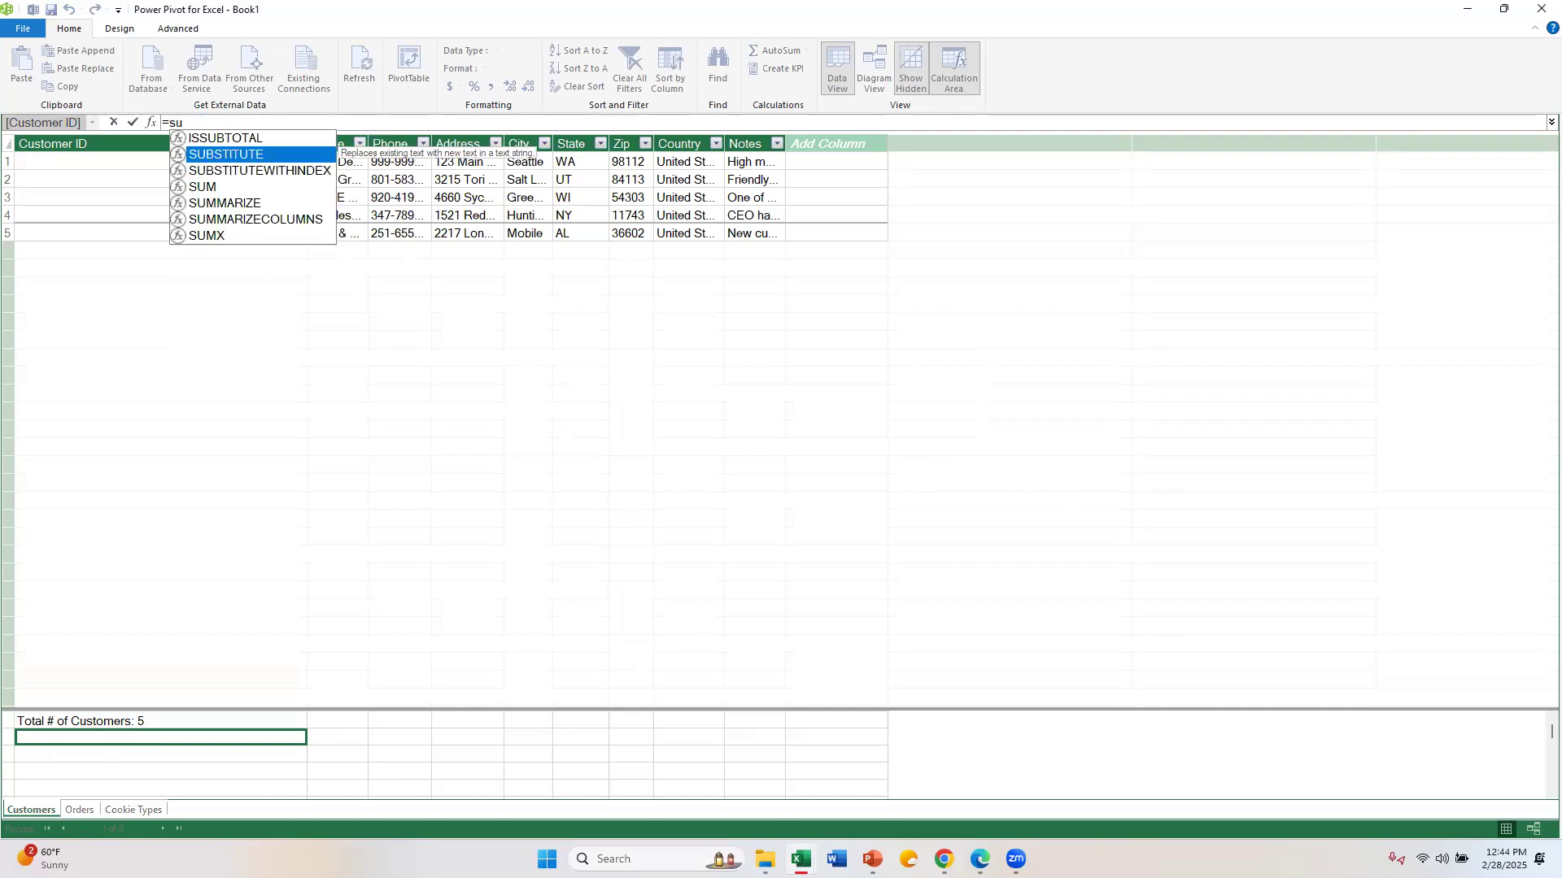
{"action": "type", "text": "m"}
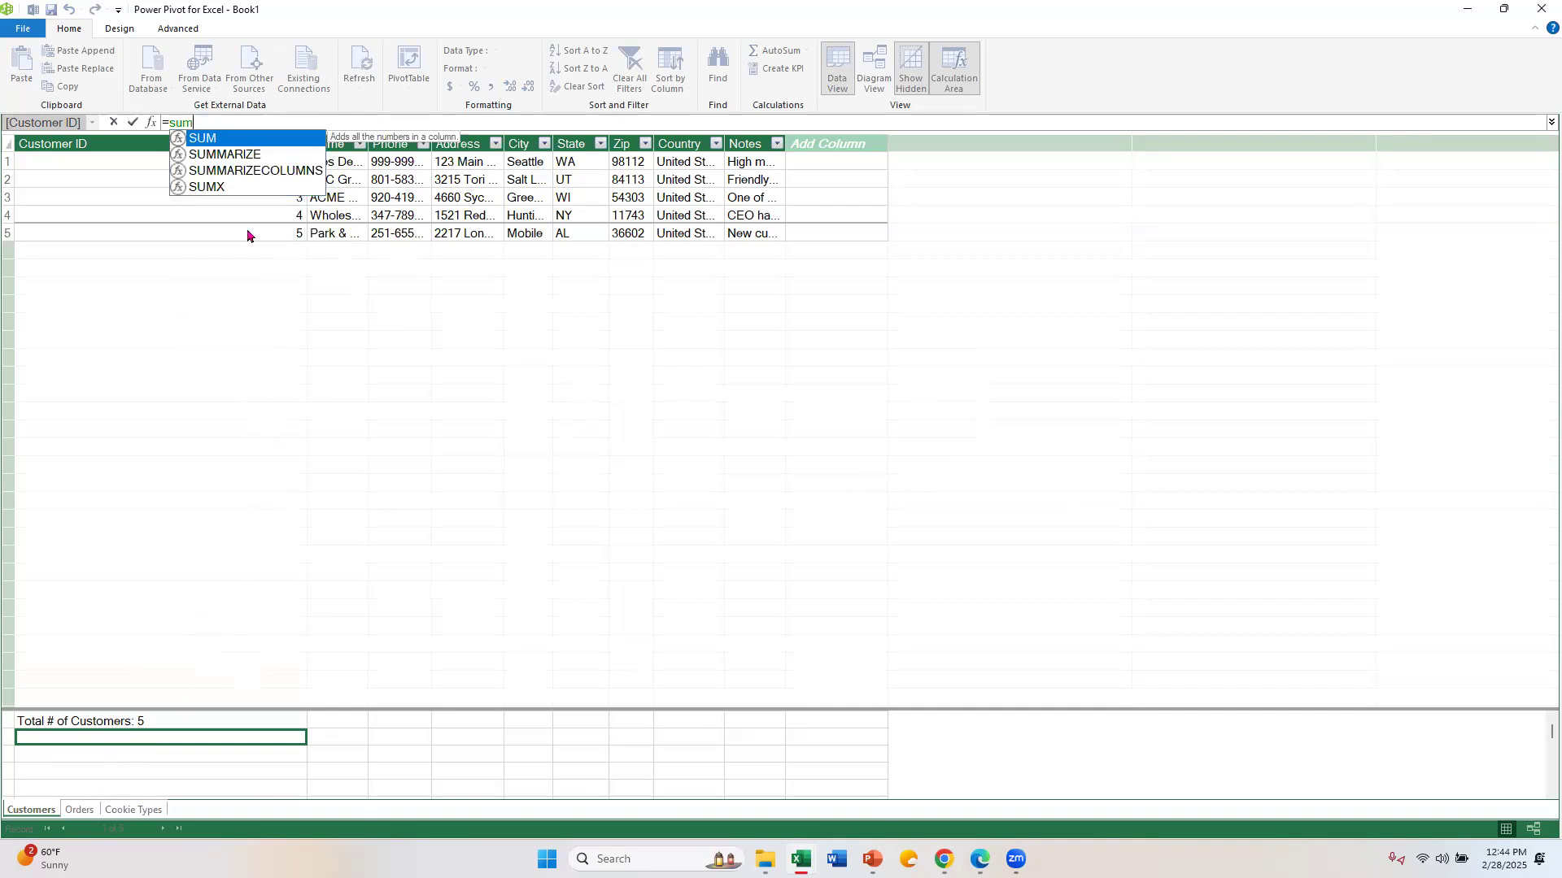
{"action": "double_click", "coordinate": [211, 141]}
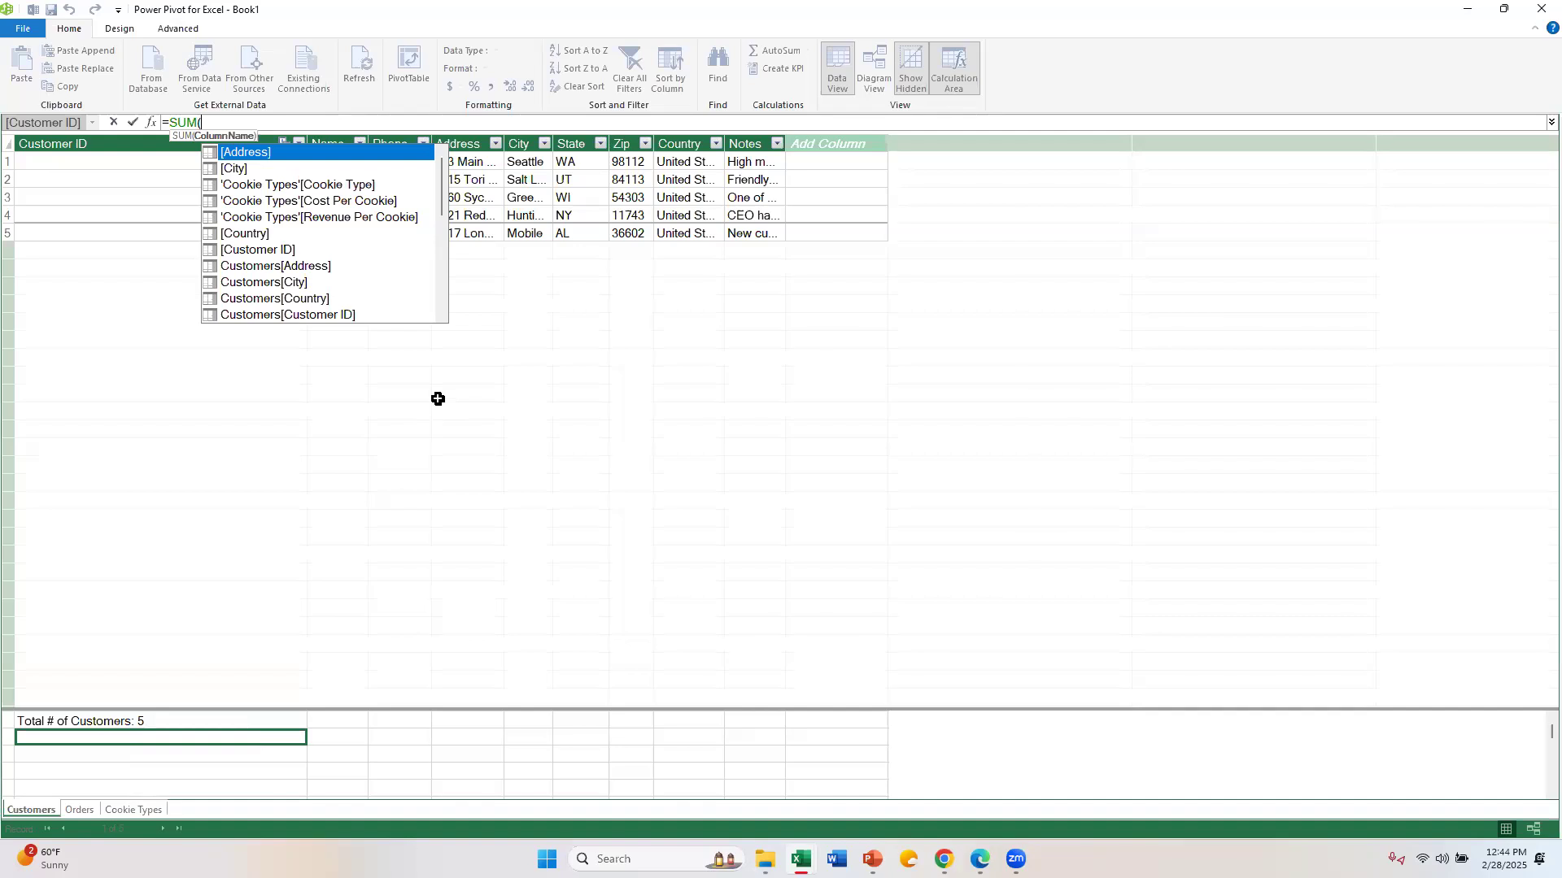
{"action": "type", "text": "order"}
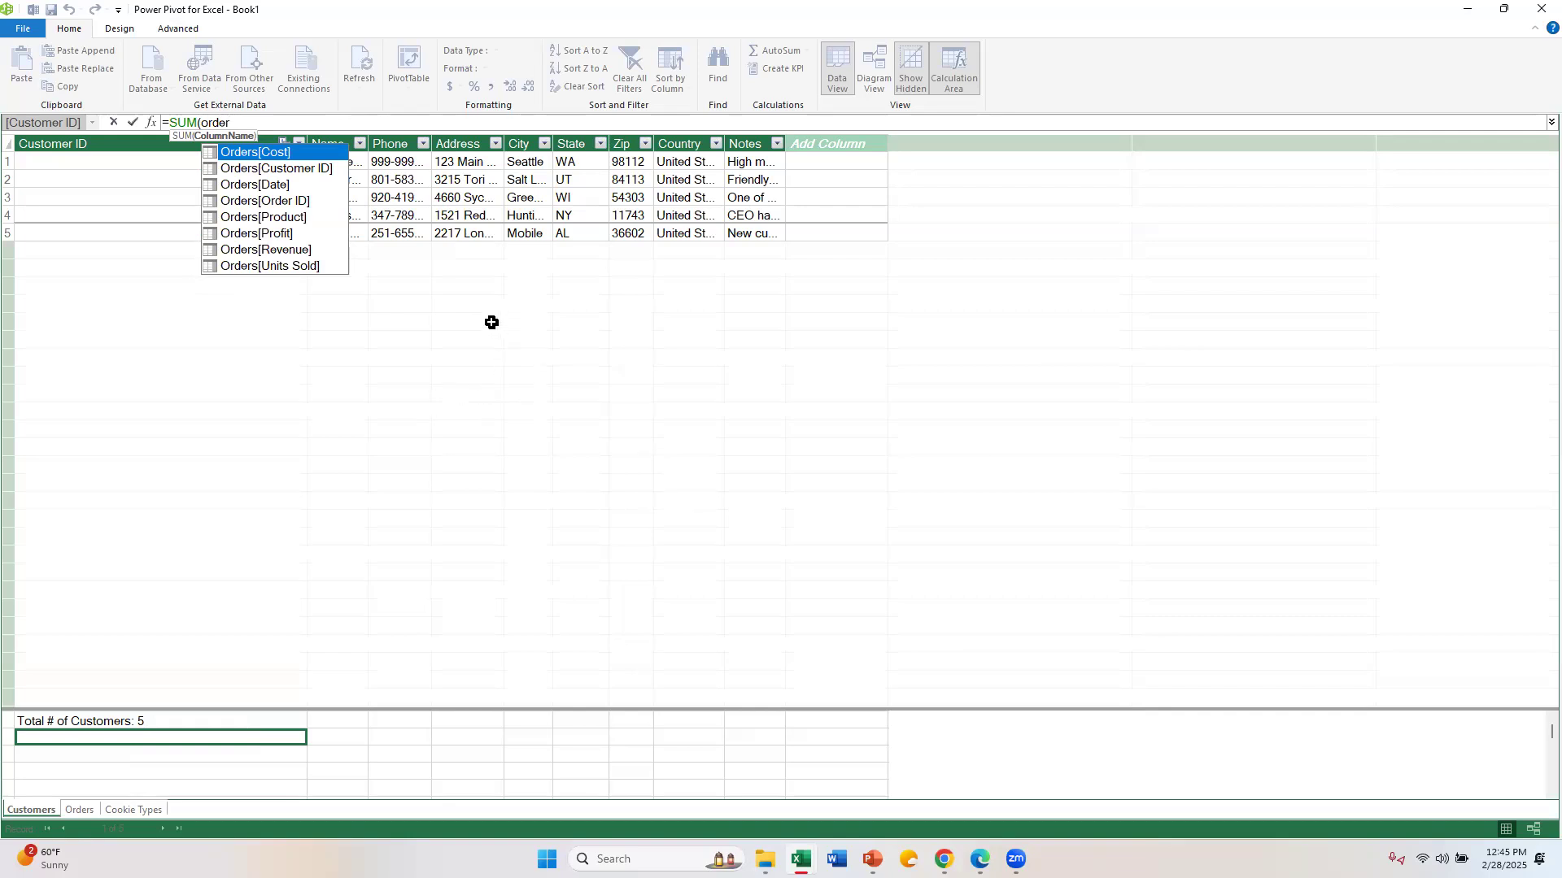
{"action": "double_click", "coordinate": [275, 234]}
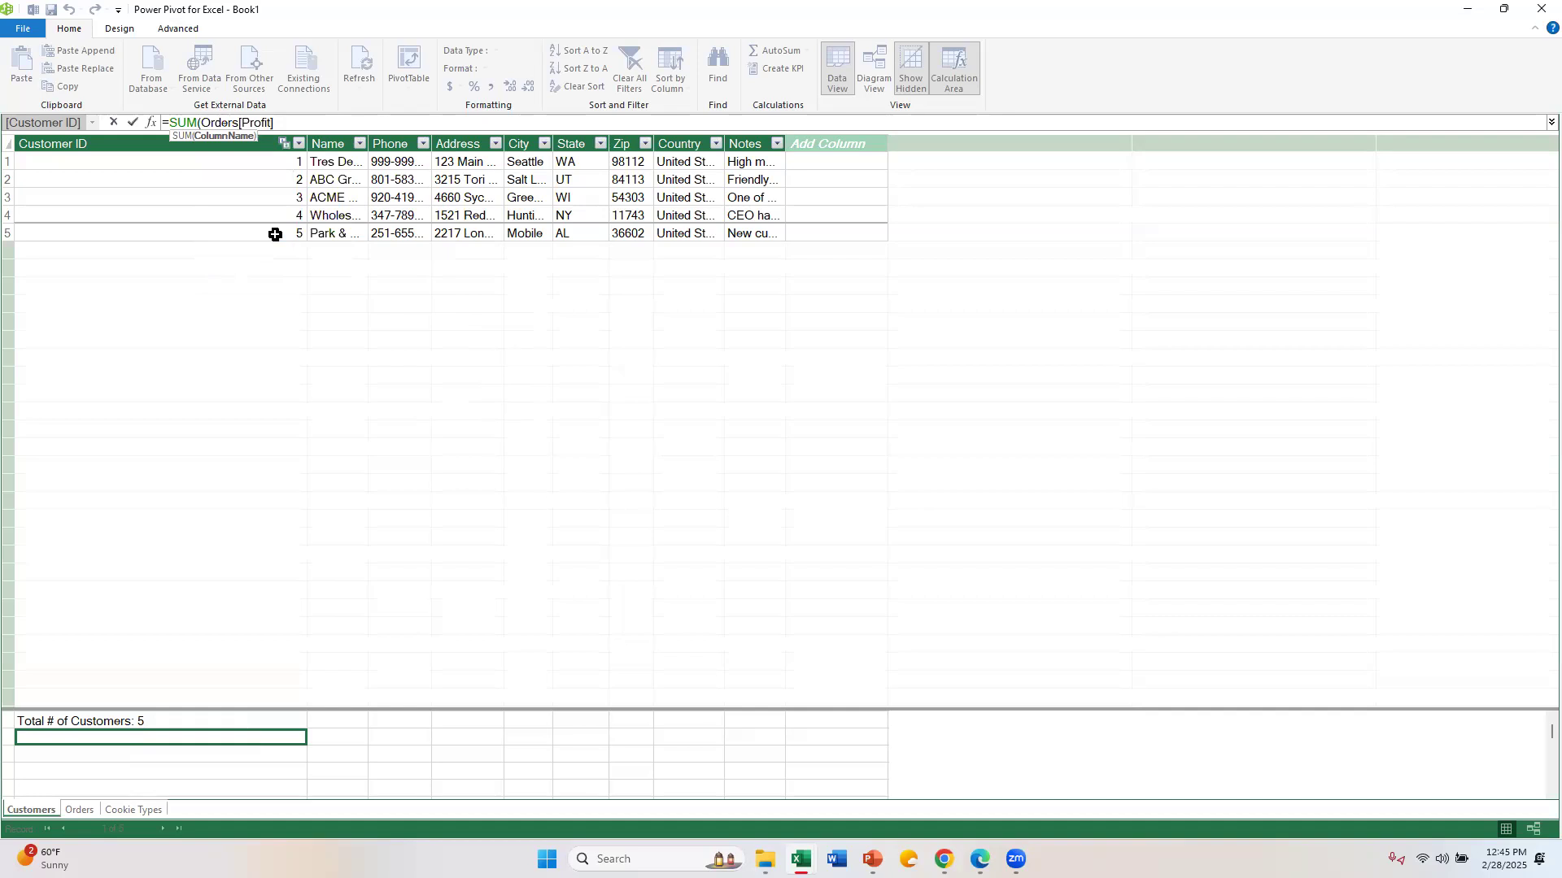
{"action": "type", "text": ")"}
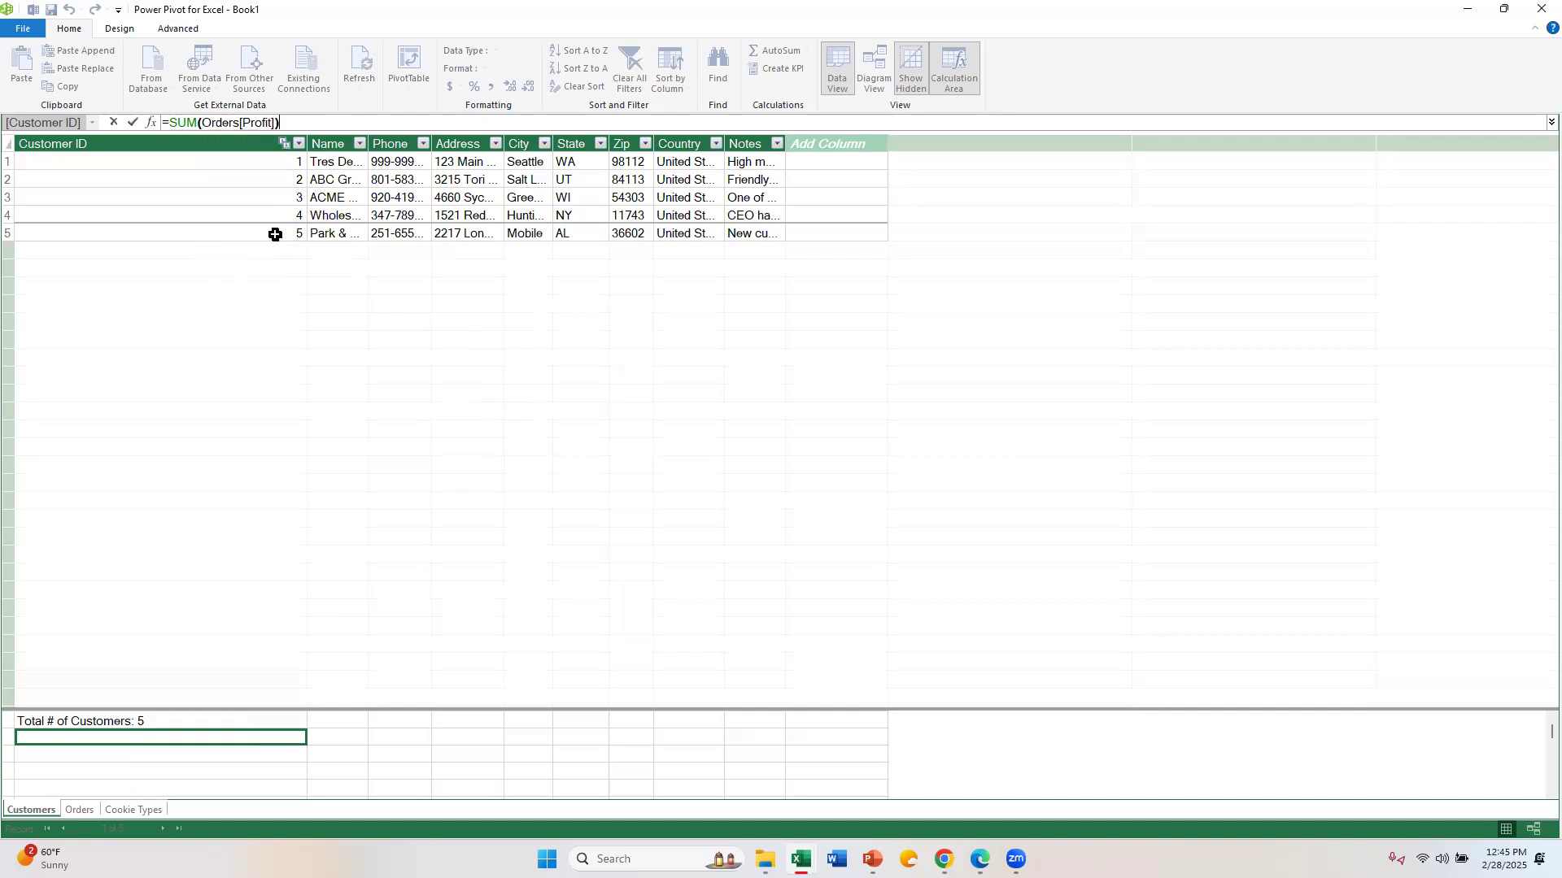
{"action": "key", "text": "Return"}
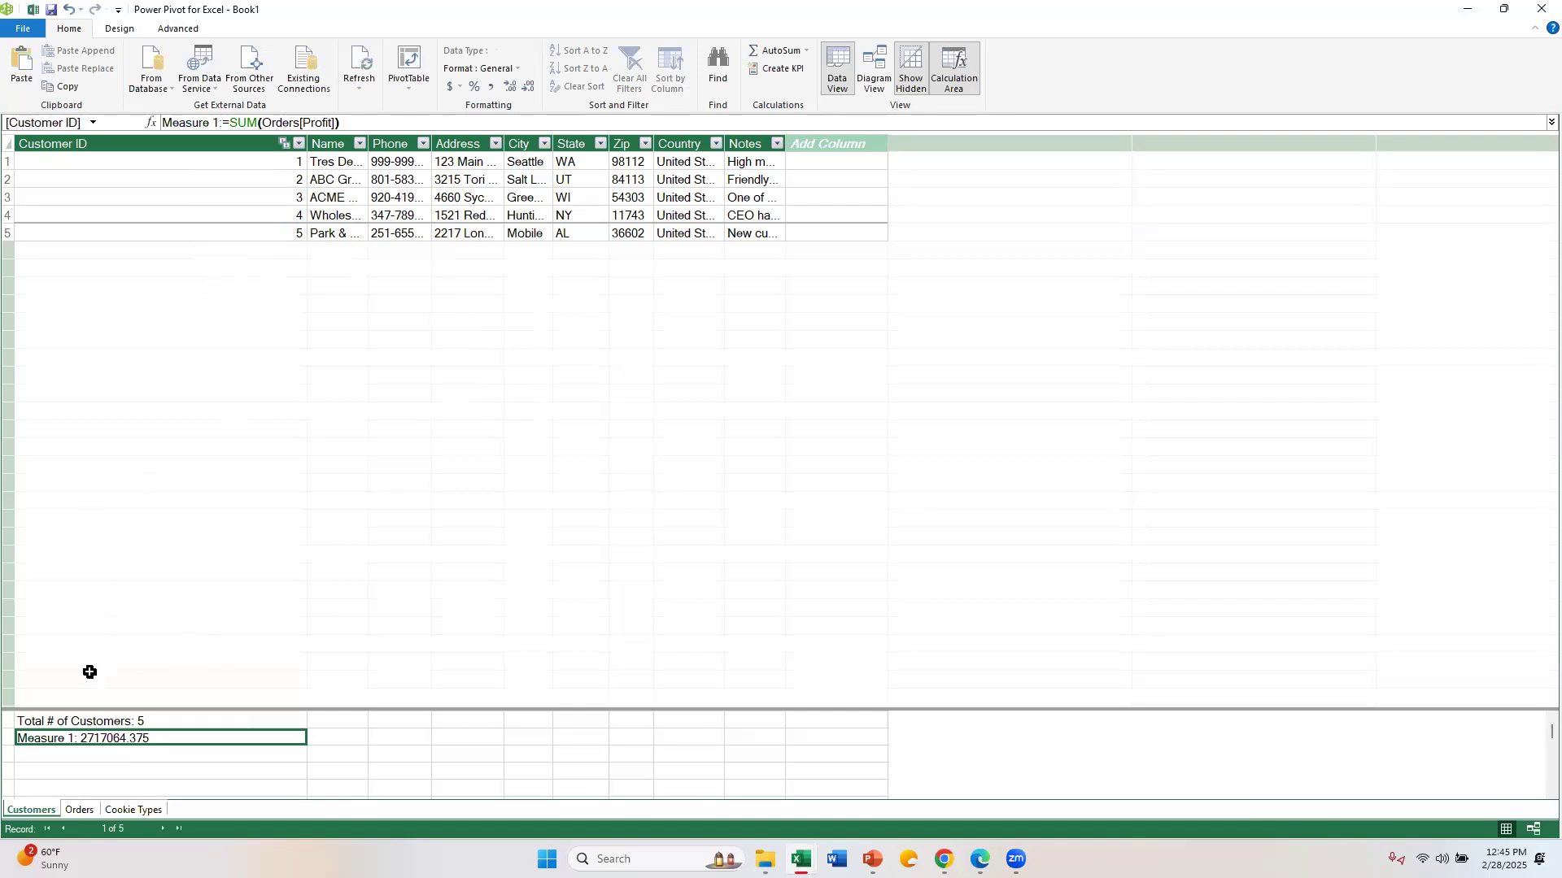
Try to rename the new =SUM(Orders[Profit]) measure in the Customers table as Total Profit.
{"action": "left_click", "coordinate": [213, 122]}
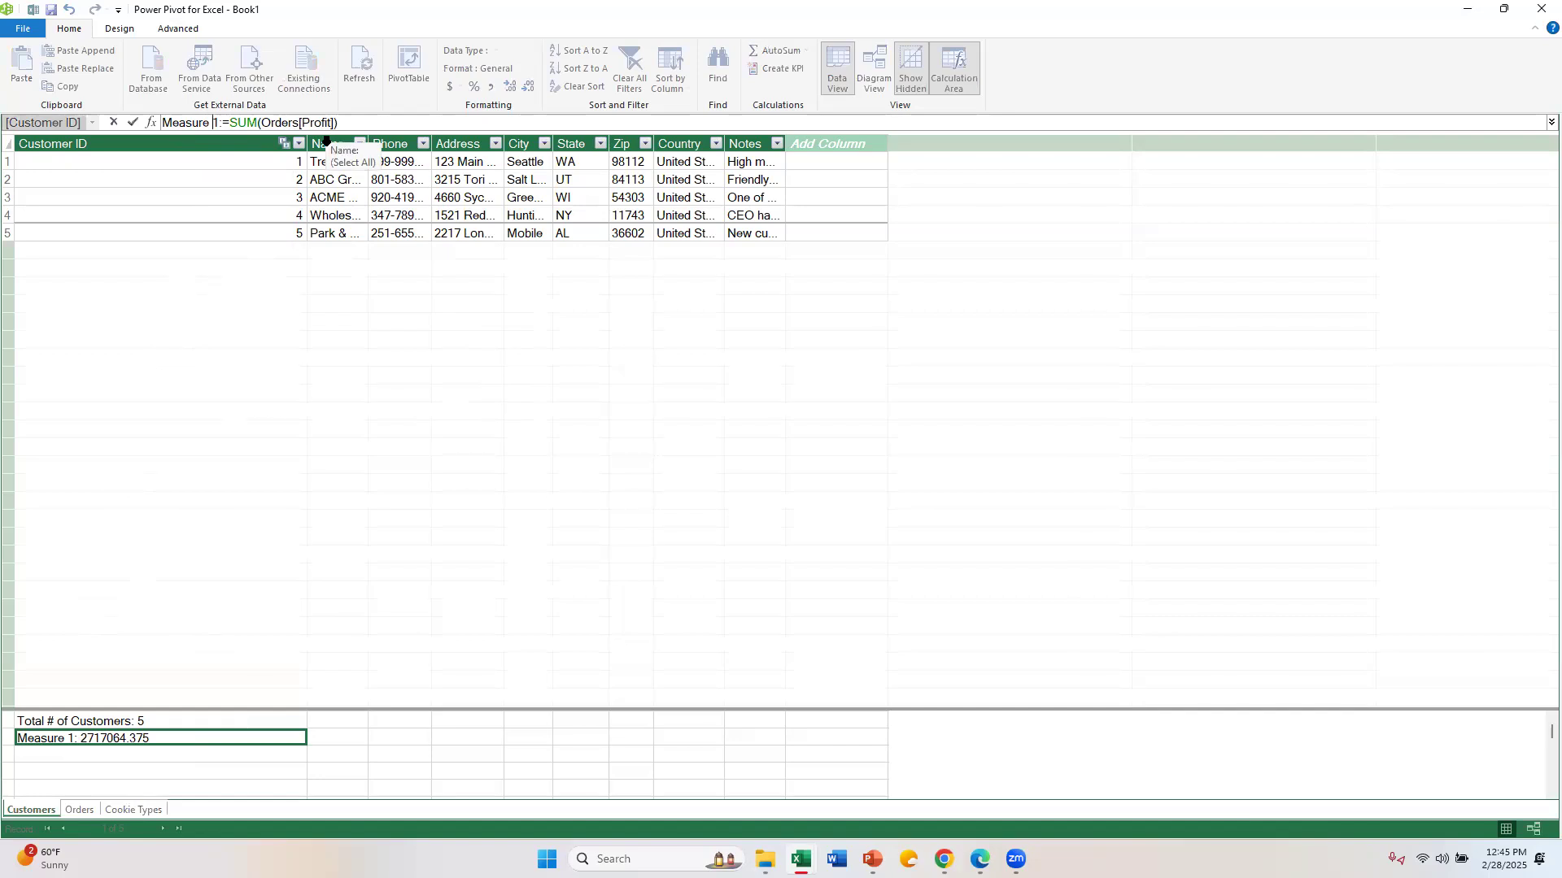
{"action": "key", "text": "BackSpace"}
{"action": "key", "text": "BackSpace"}
{"action": "key", "text": "BackSpace"}
{"action": "key", "text": "BackSpace"}
{"action": "key", "text": "BackSpace"}
{"action": "key", "text": "BackSpace"}
{"action": "key", "text": "BackSpace"}
{"action": "key", "text": "BackSpace"}
{"action": "key", "text": "BackSpace"}
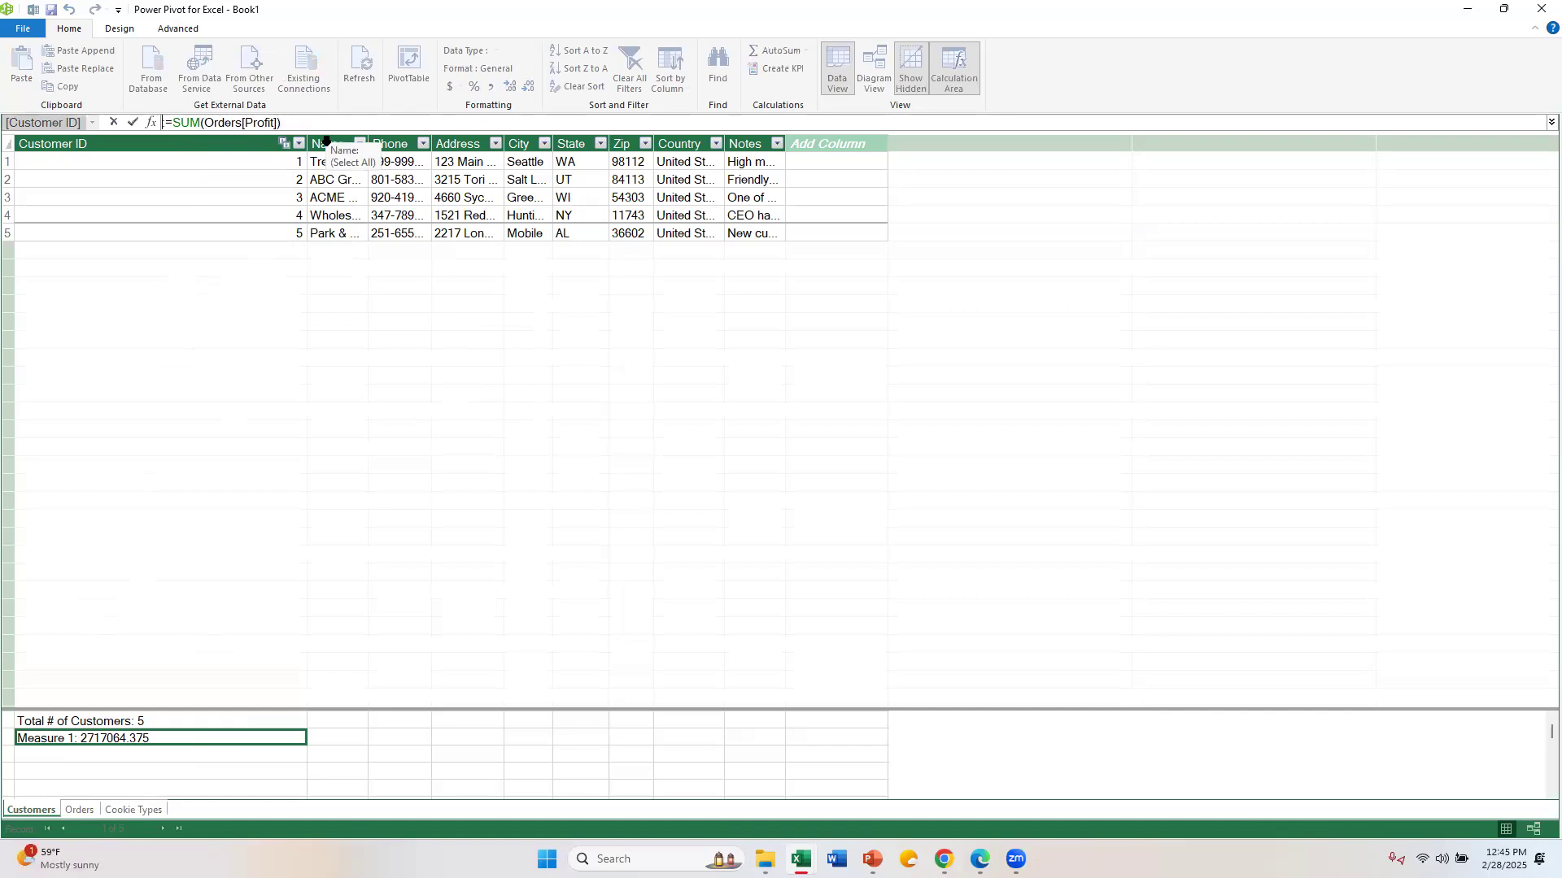
{"action": "type", "text": "Total Pro"}
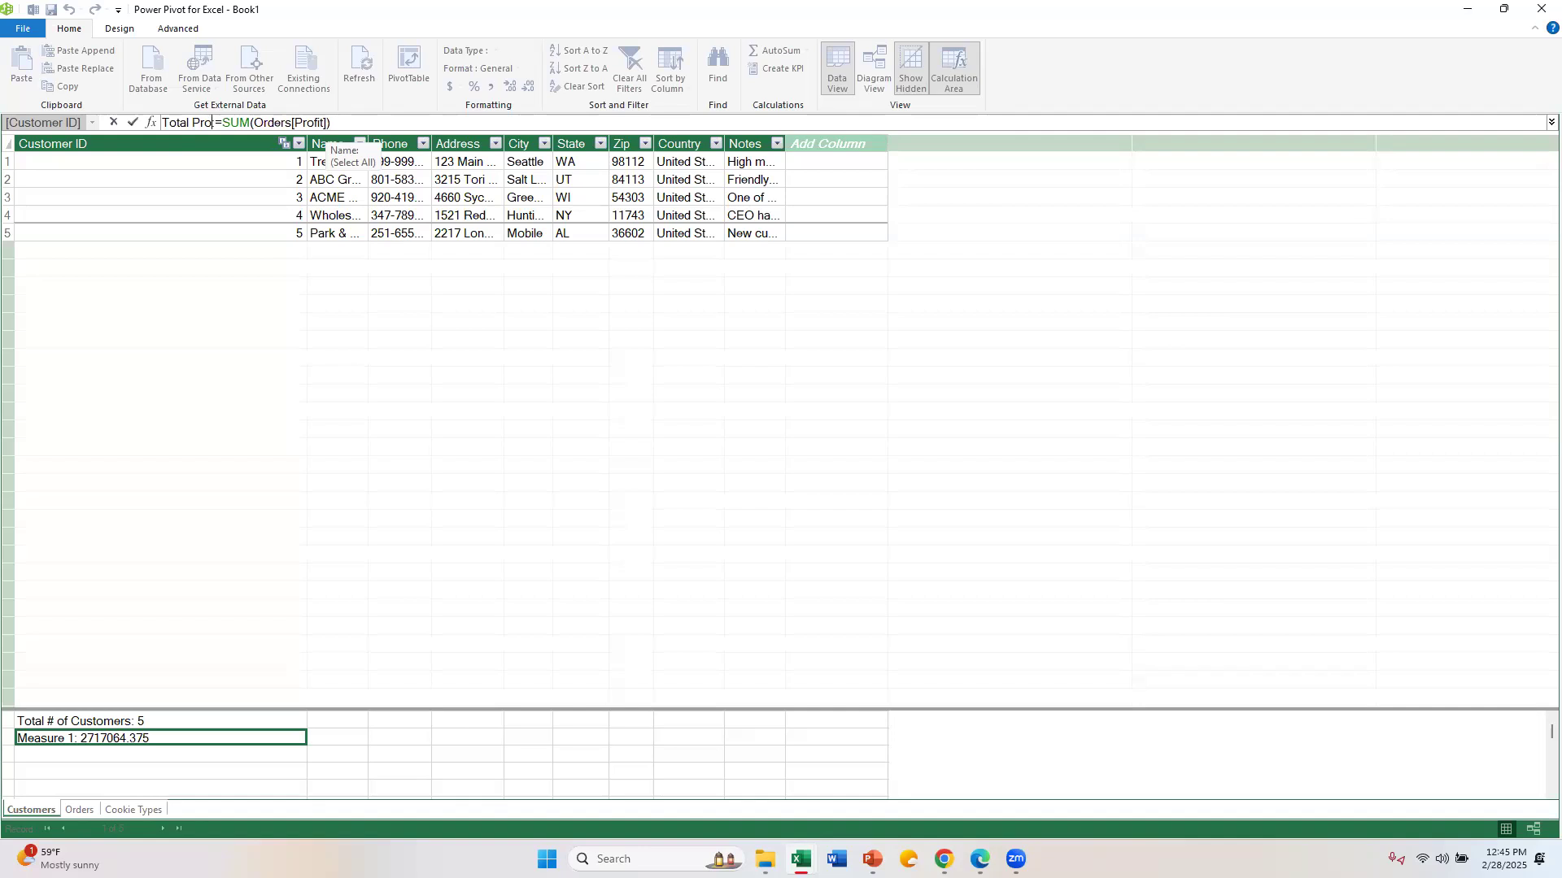
{"action": "type", "text": "fit:"}
{"action": "key", "text": "Return"}
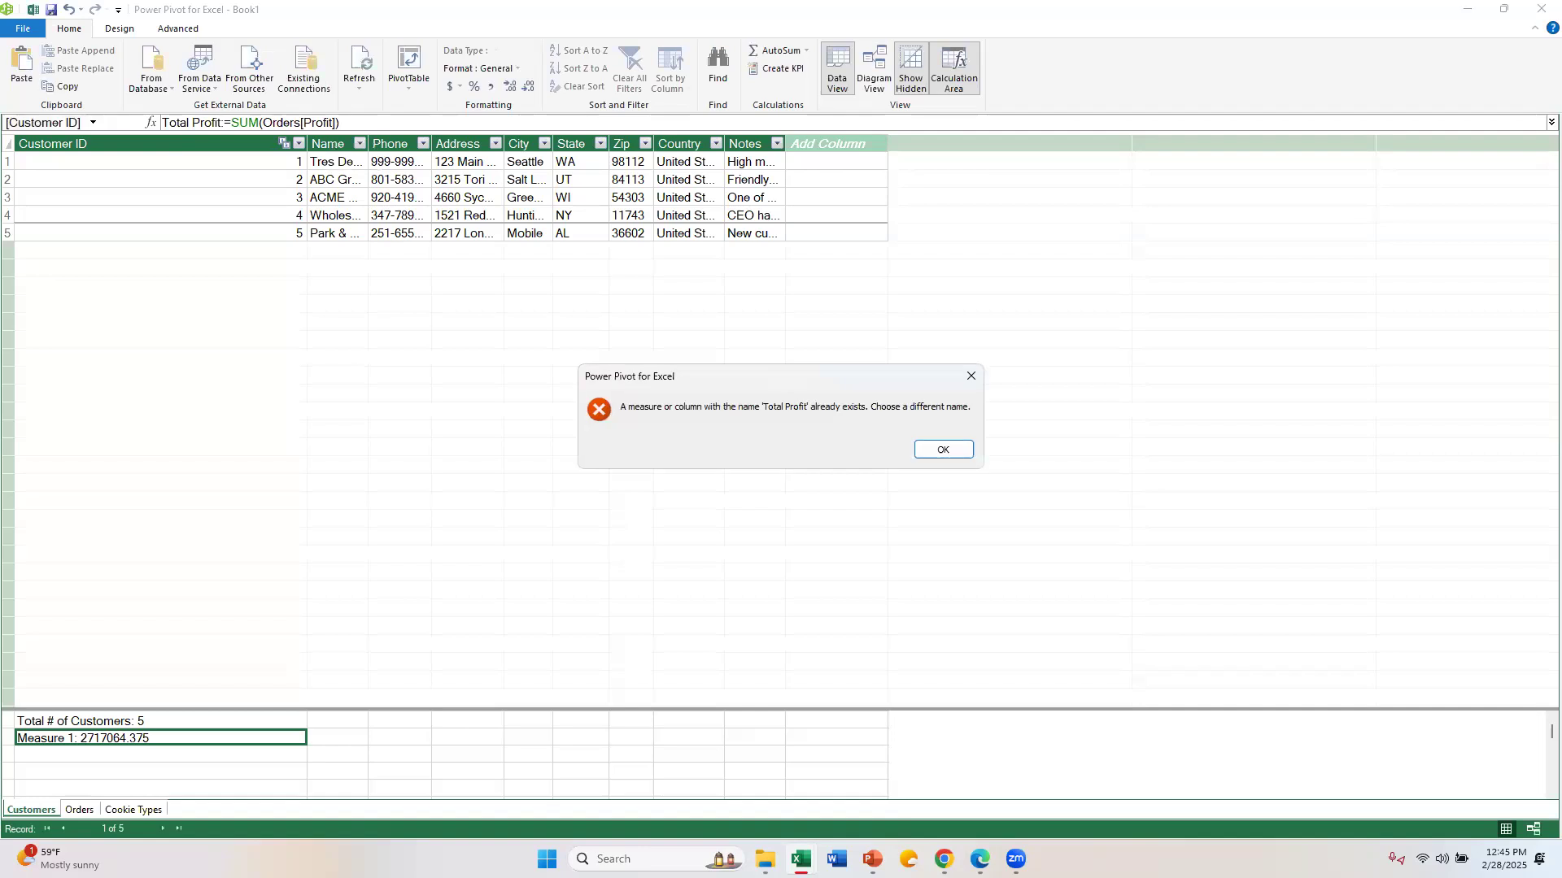
{"action": "key", "text": "Return"}
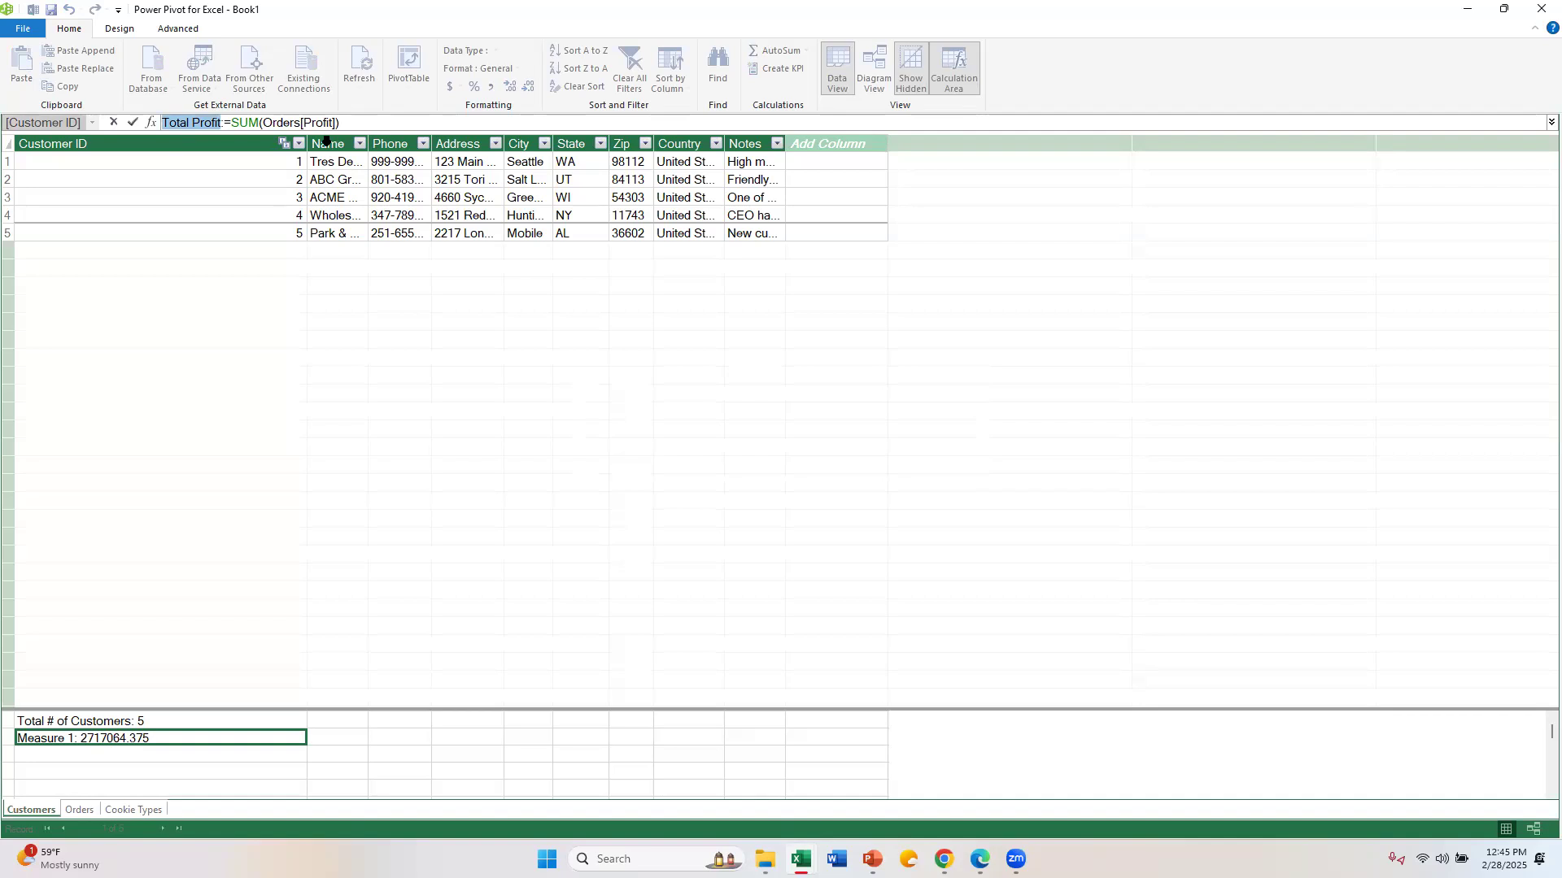
Change the entry to "Total Profit: =SUM(Orders[Profit])" and convert it to plain text, deleting its measure from the model.
{"action": "left_click", "coordinate": [211, 126]}
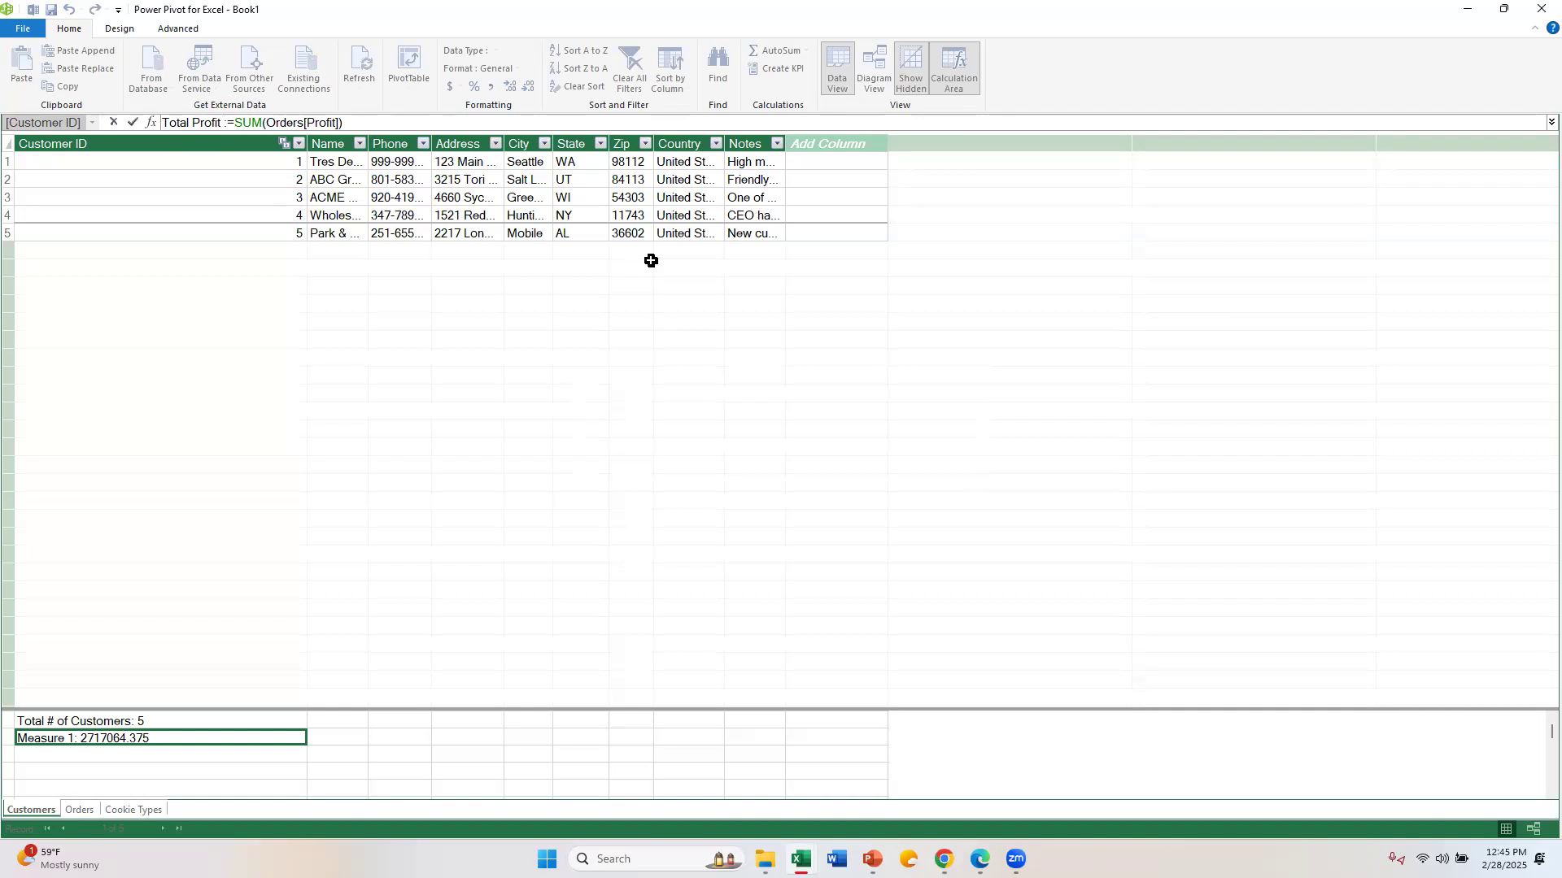
{"action": "key", "text": "BackSpace"}
{"action": "key", "text": "Right"}
{"action": "key", "text": "Return"}
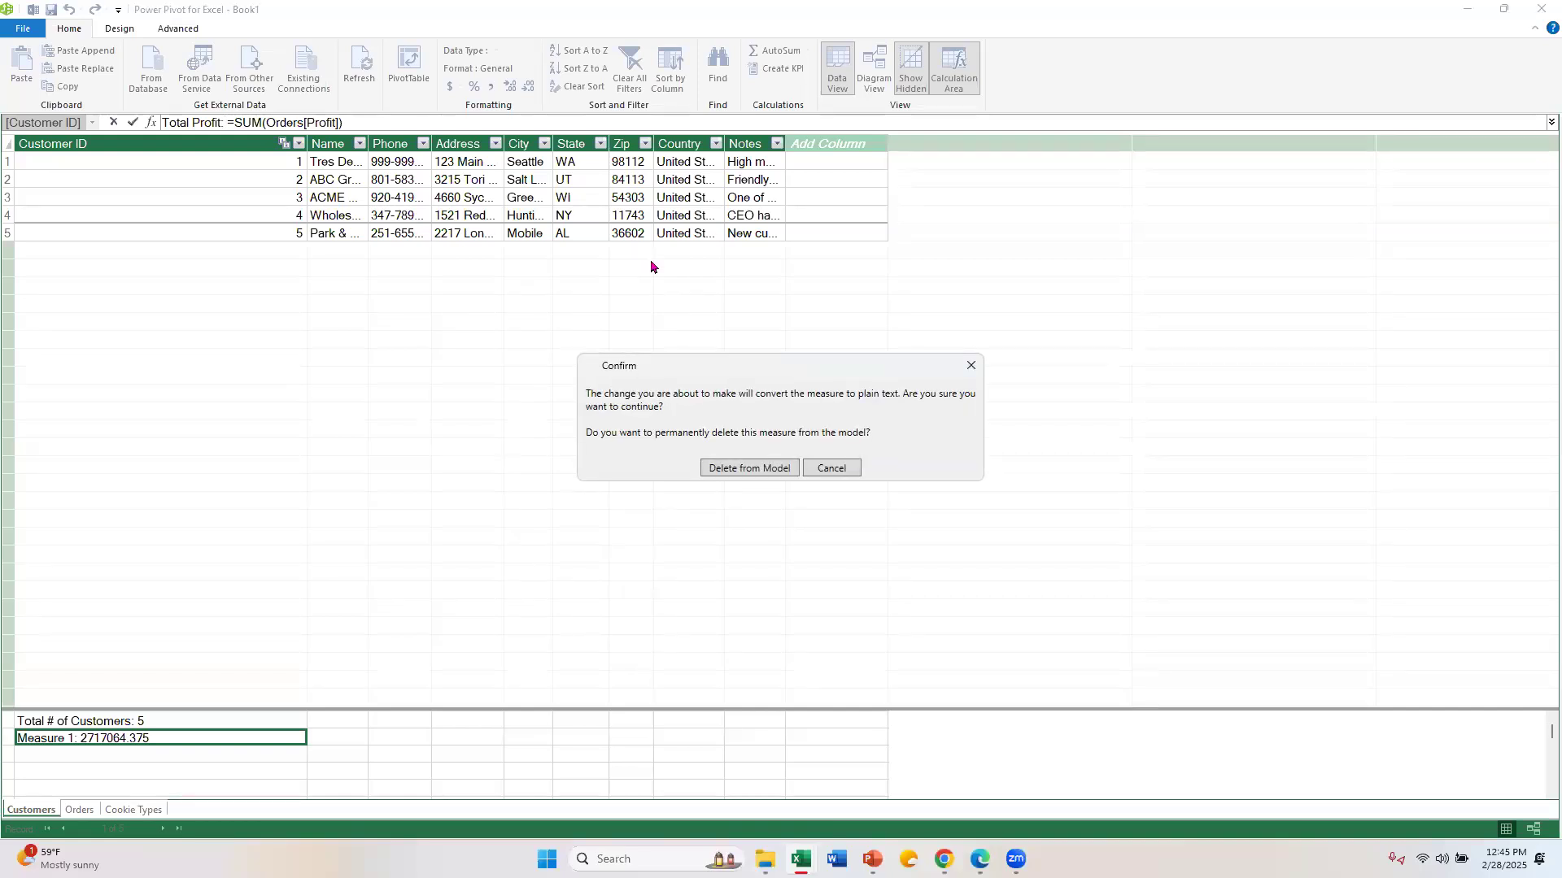
{"action": "left_click", "coordinate": [848, 472]}
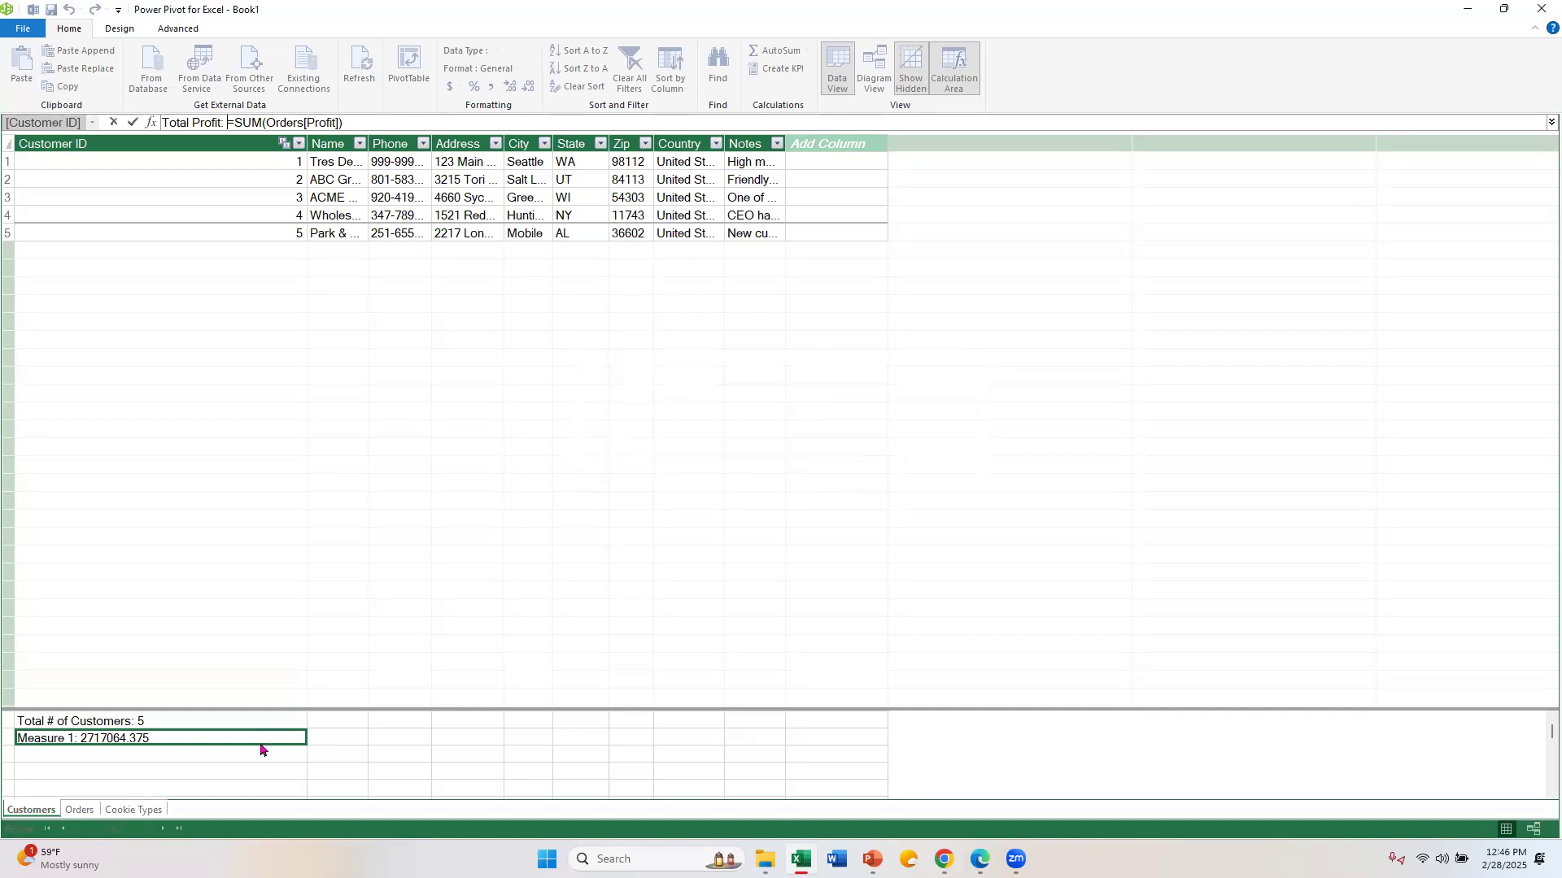
{"action": "left_click", "coordinate": [195, 739]}
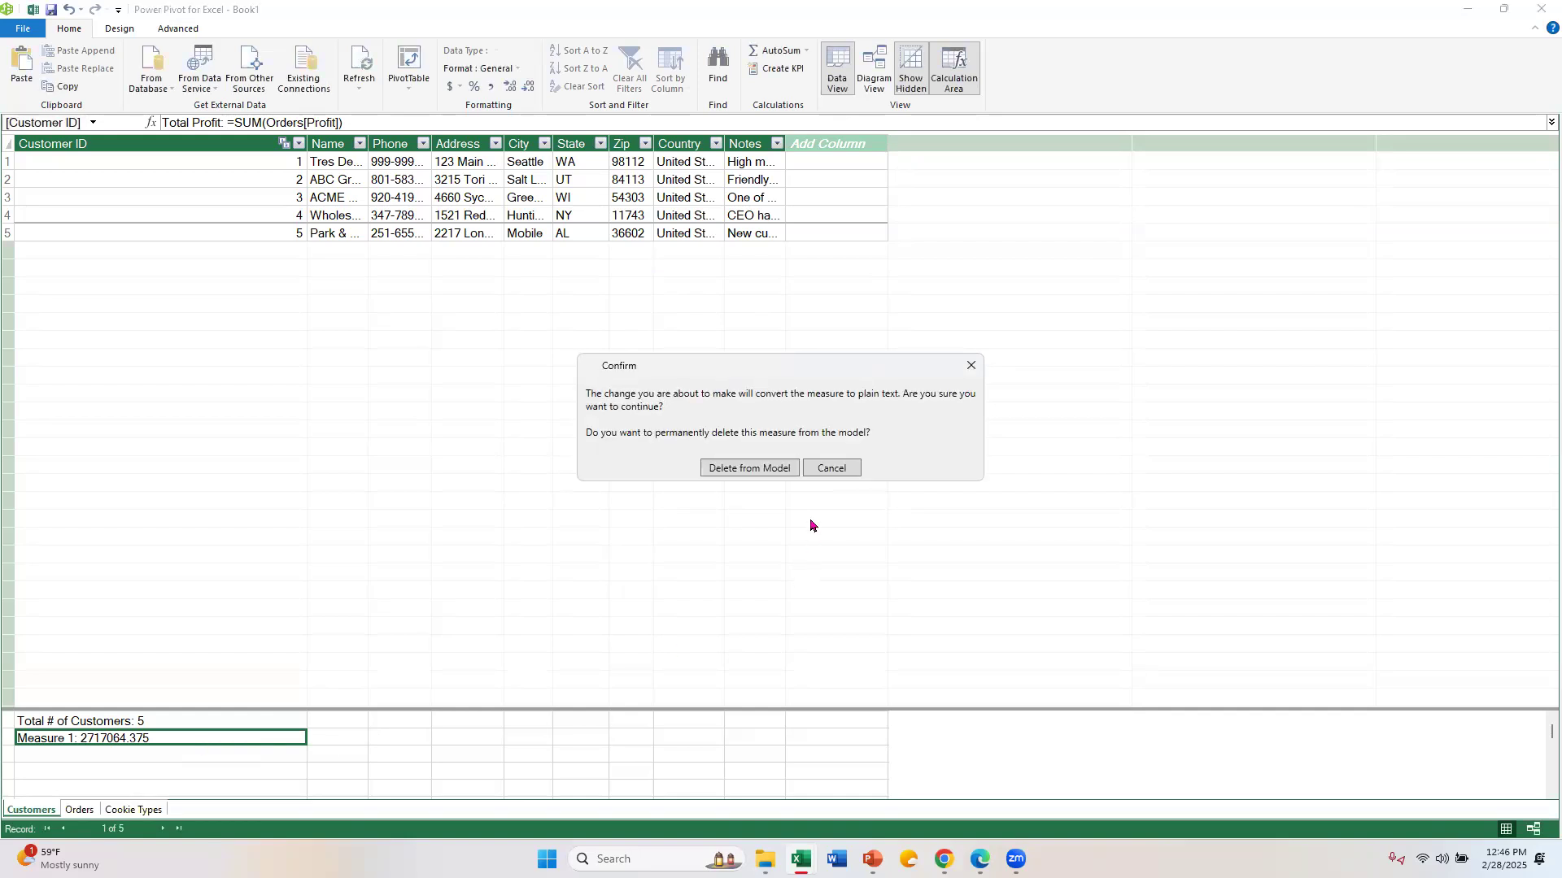
{"action": "left_click", "coordinate": [747, 472]}
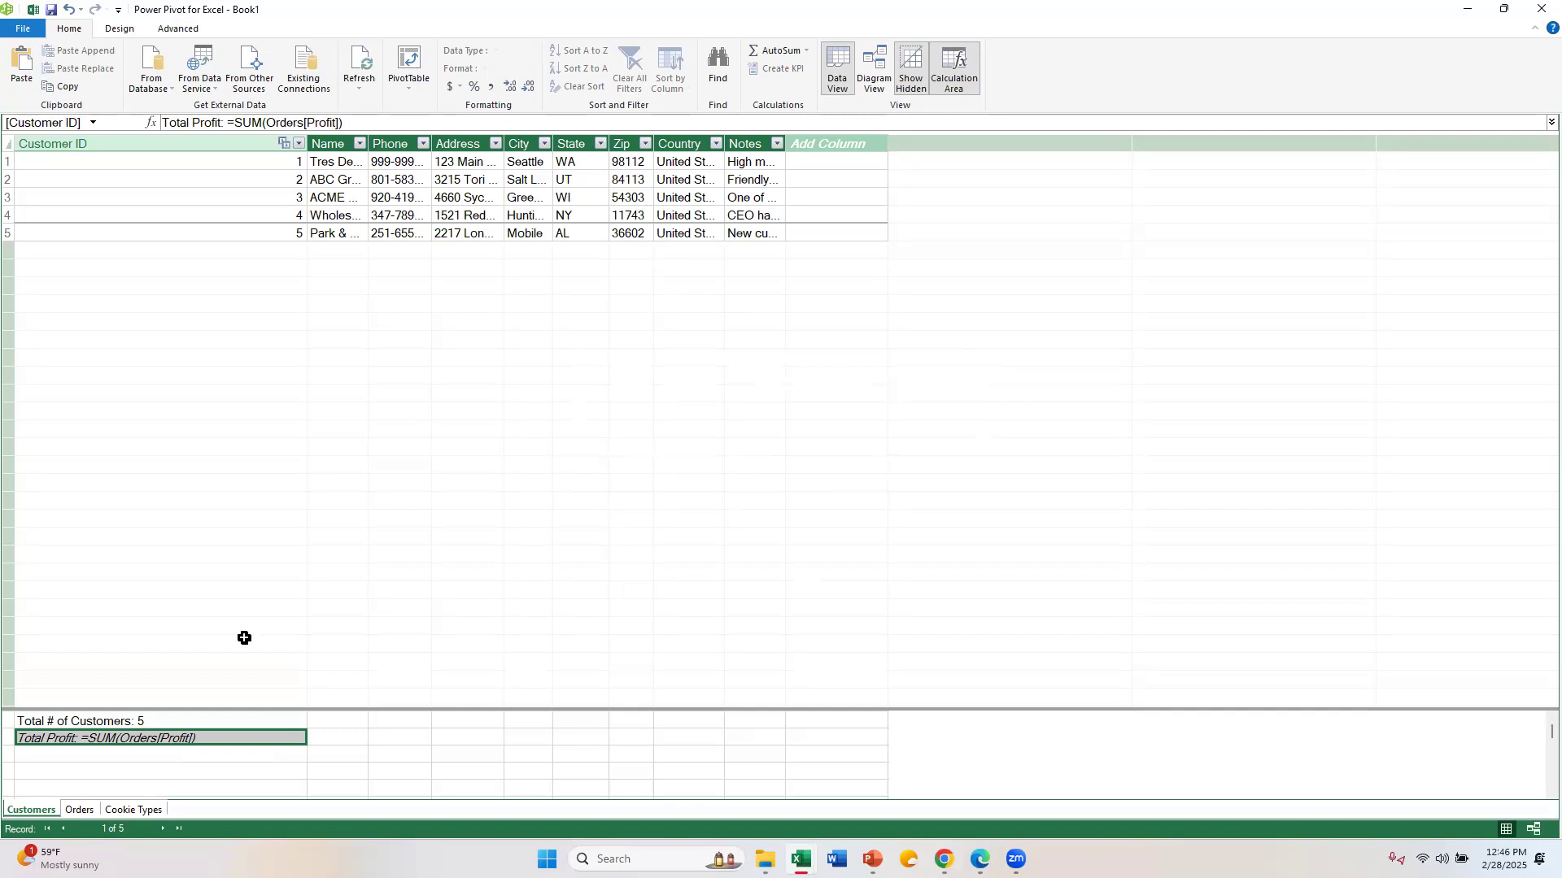
Create a measure with the formula =[Total Profit]/[Total # of Customers] in the empty cell below the plain-text Total Profit entry.
{"action": "left_click", "coordinate": [179, 756]}
{"action": "left_click", "coordinate": [237, 742]}
{"action": "left_click", "coordinate": [238, 767]}
{"action": "key", "text": "Up"}
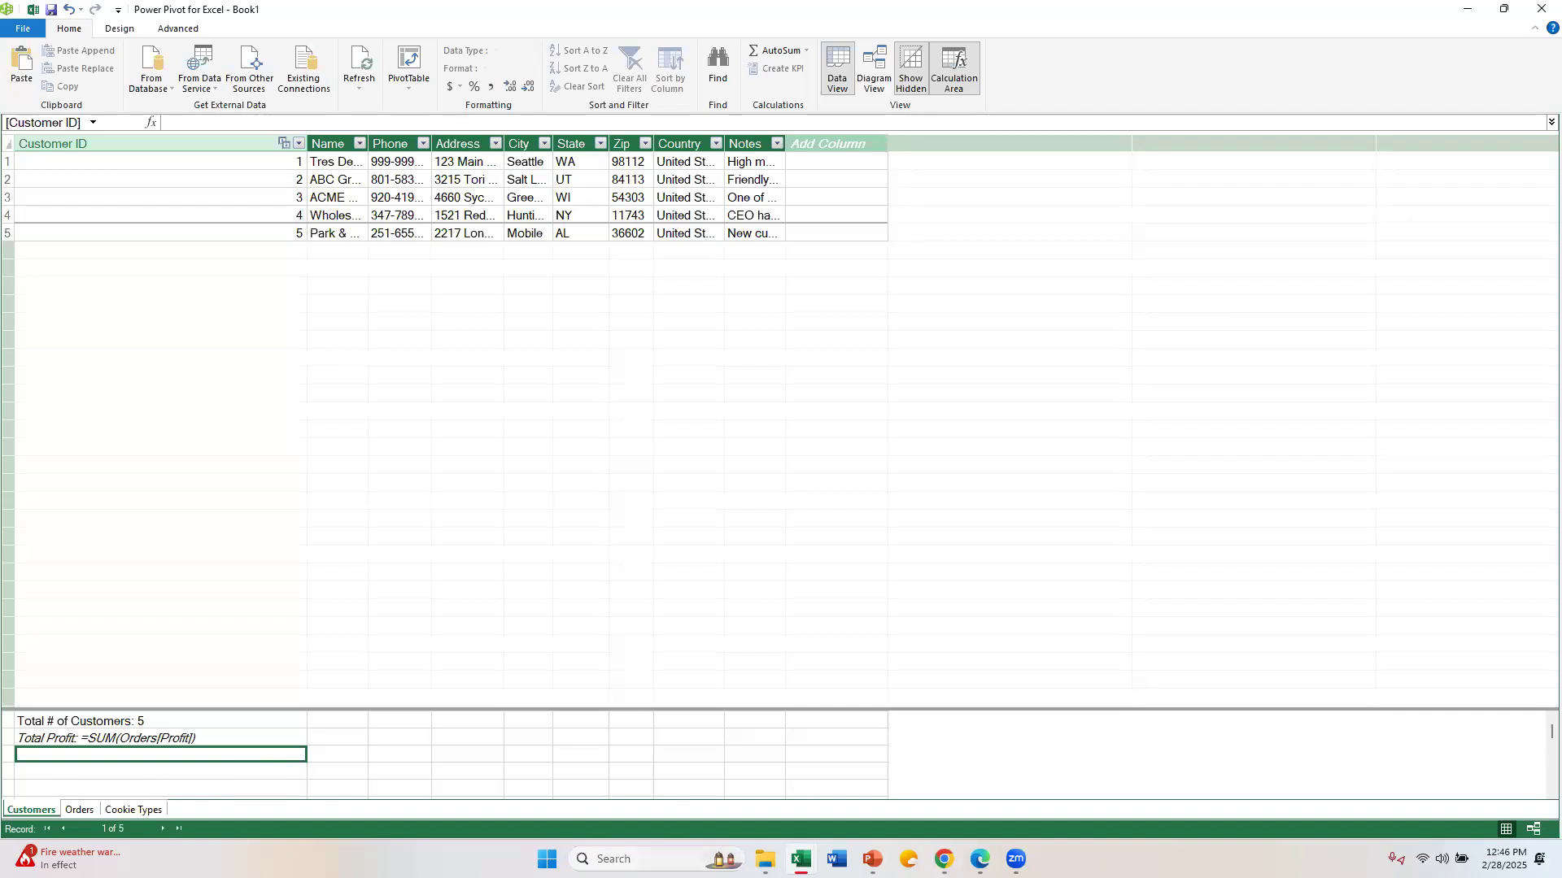
{"action": "type", "text": "="}
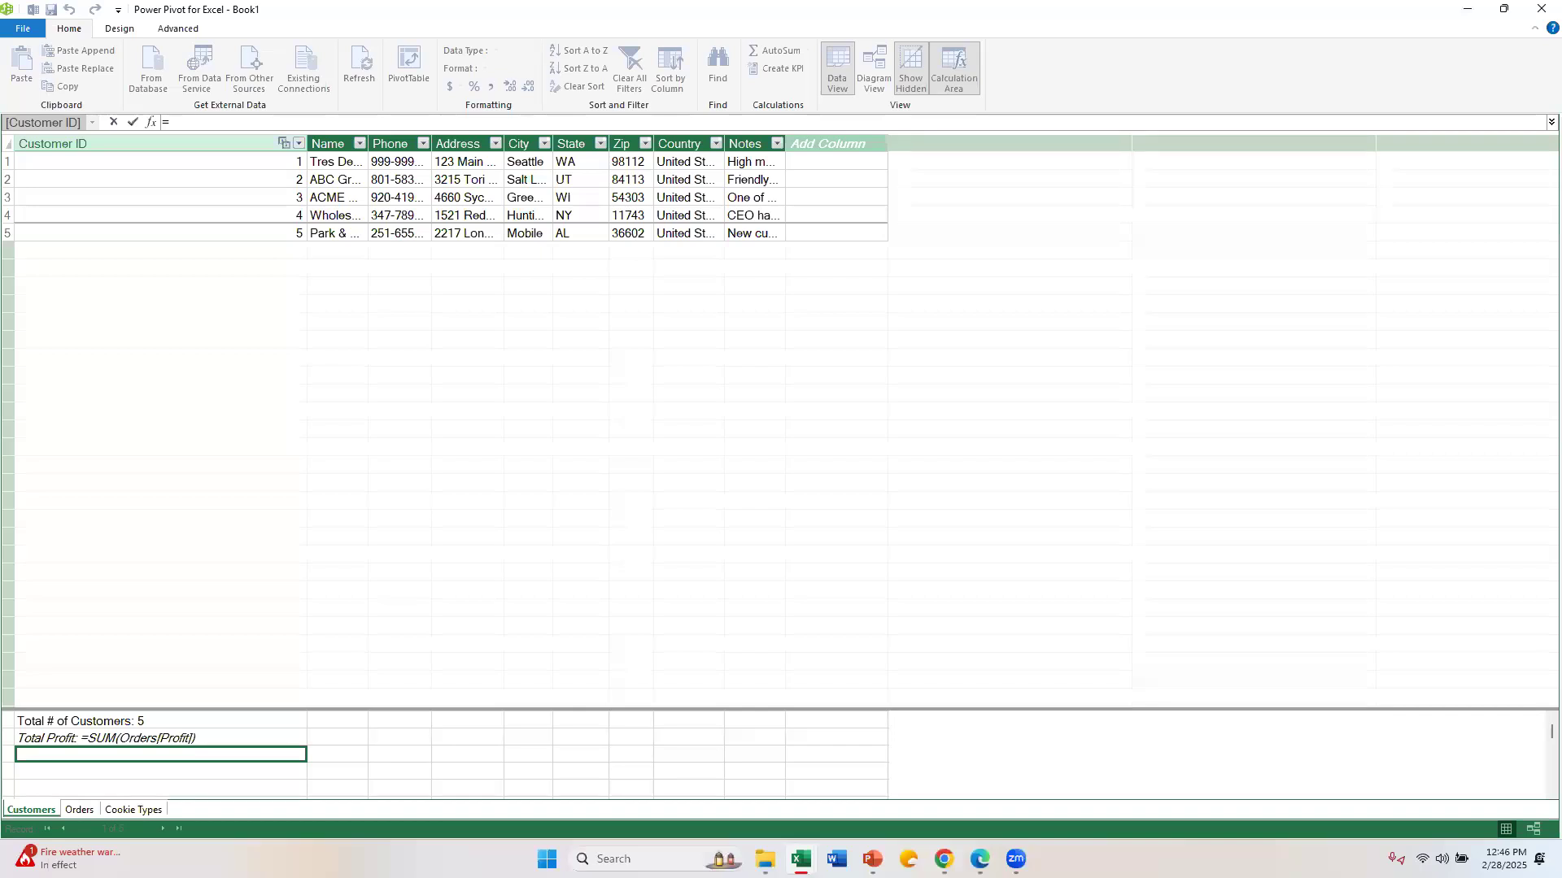
{"action": "type", "text": "tot"}
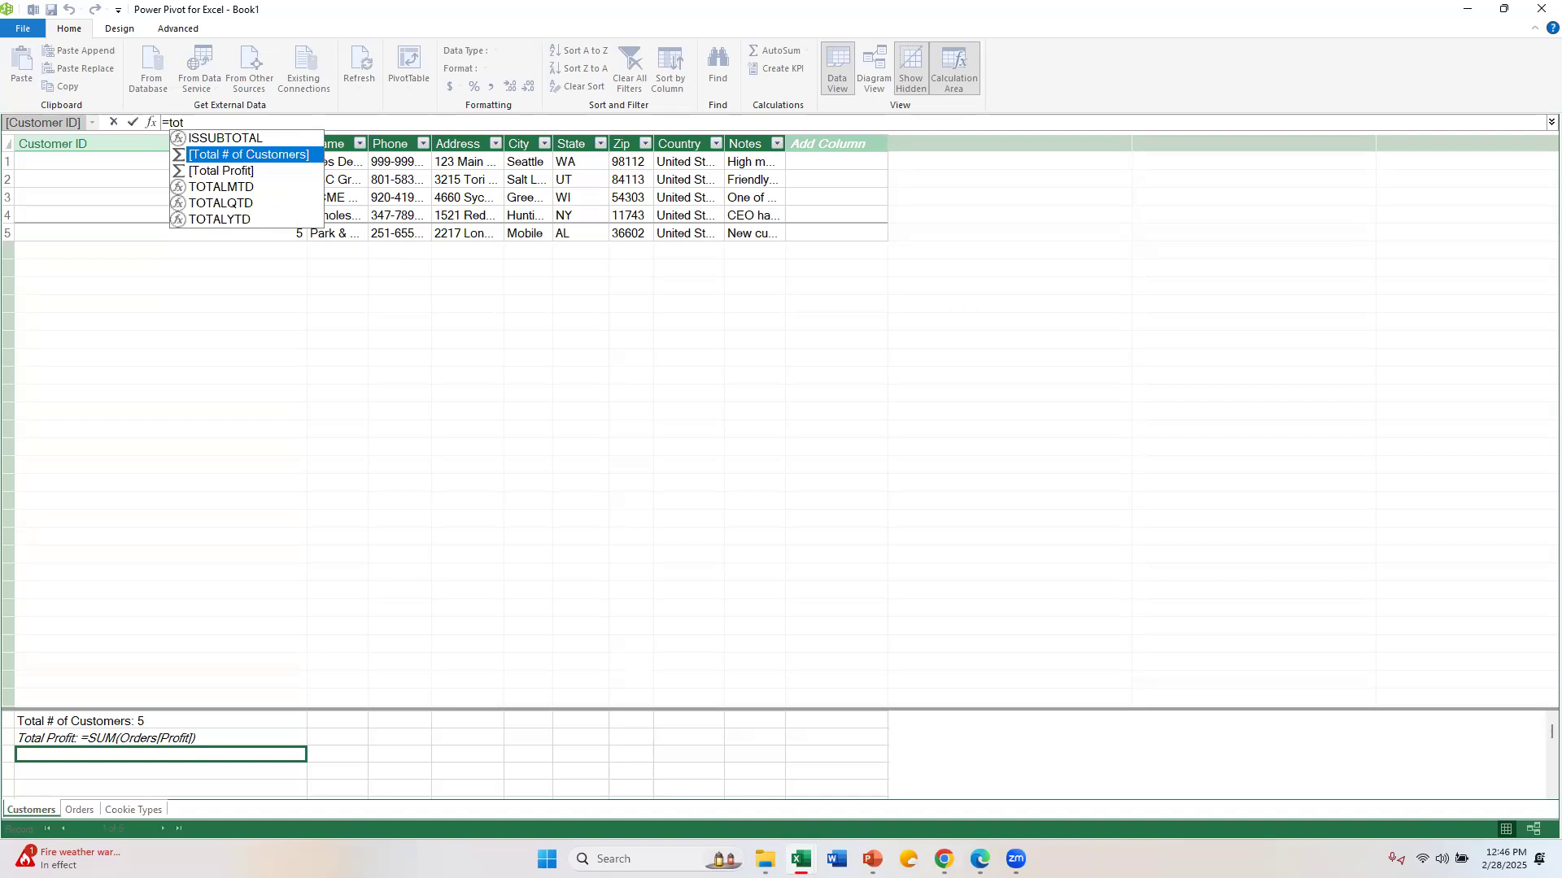
{"action": "double_click", "coordinate": [233, 172]}
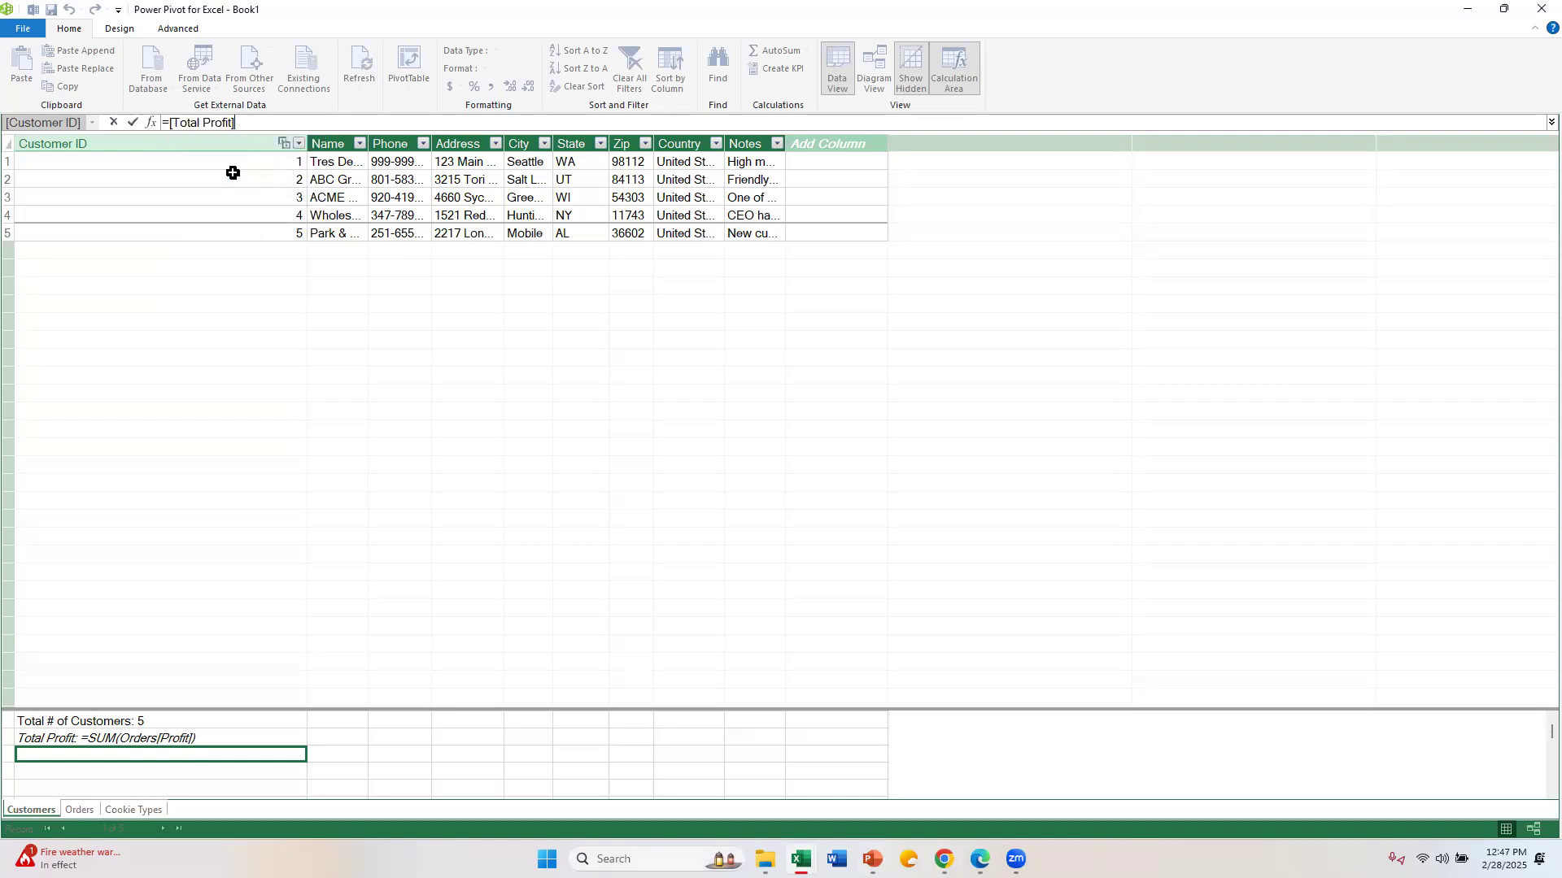
{"action": "type", "text": "/to"}
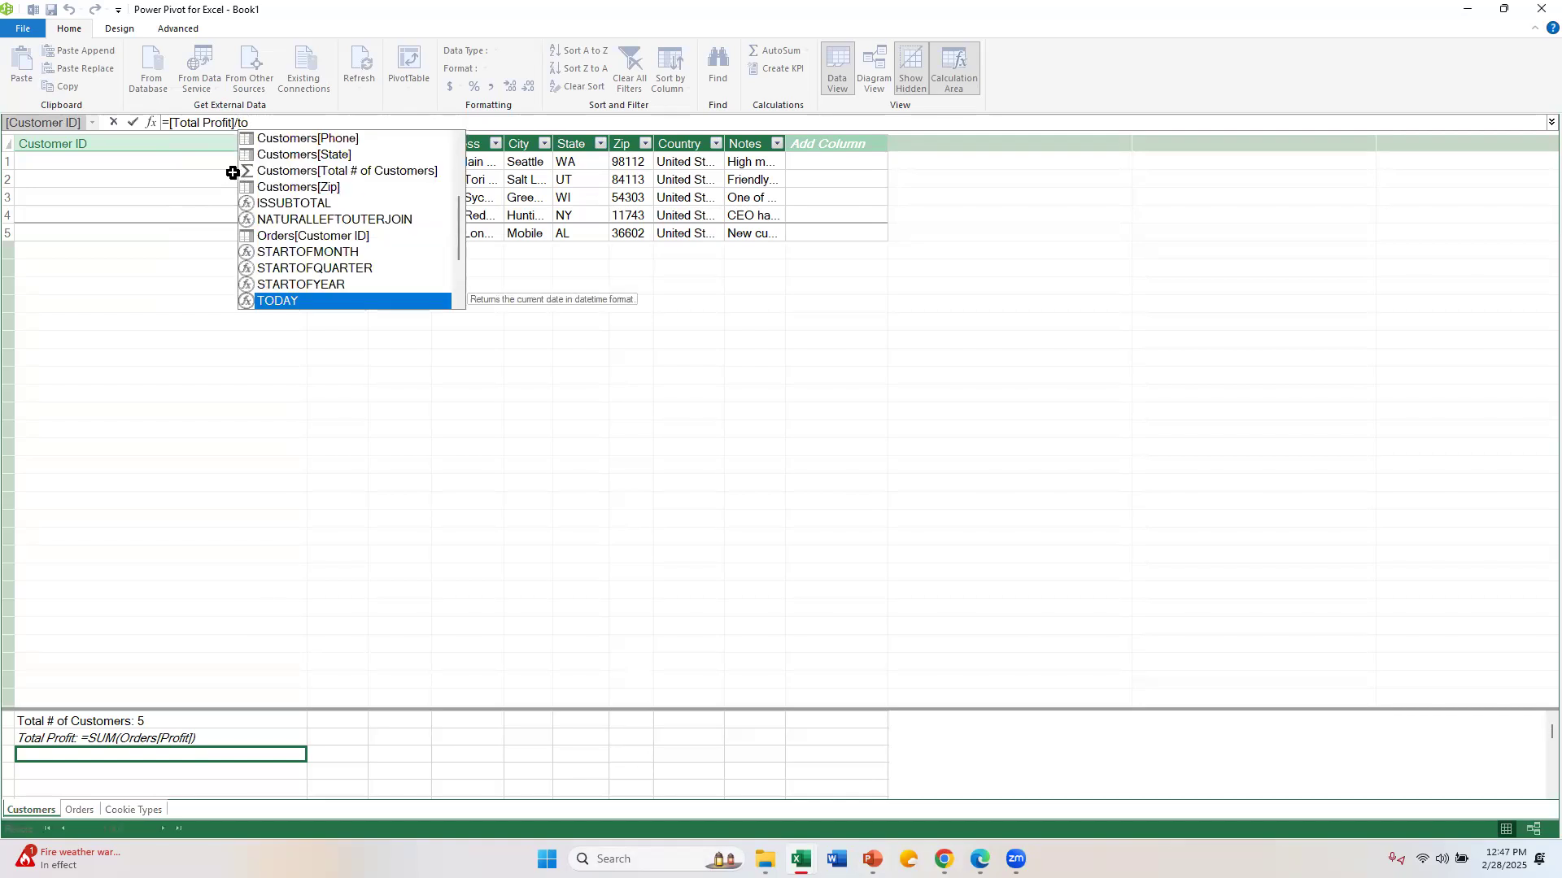
{"action": "type", "text": "tal"}
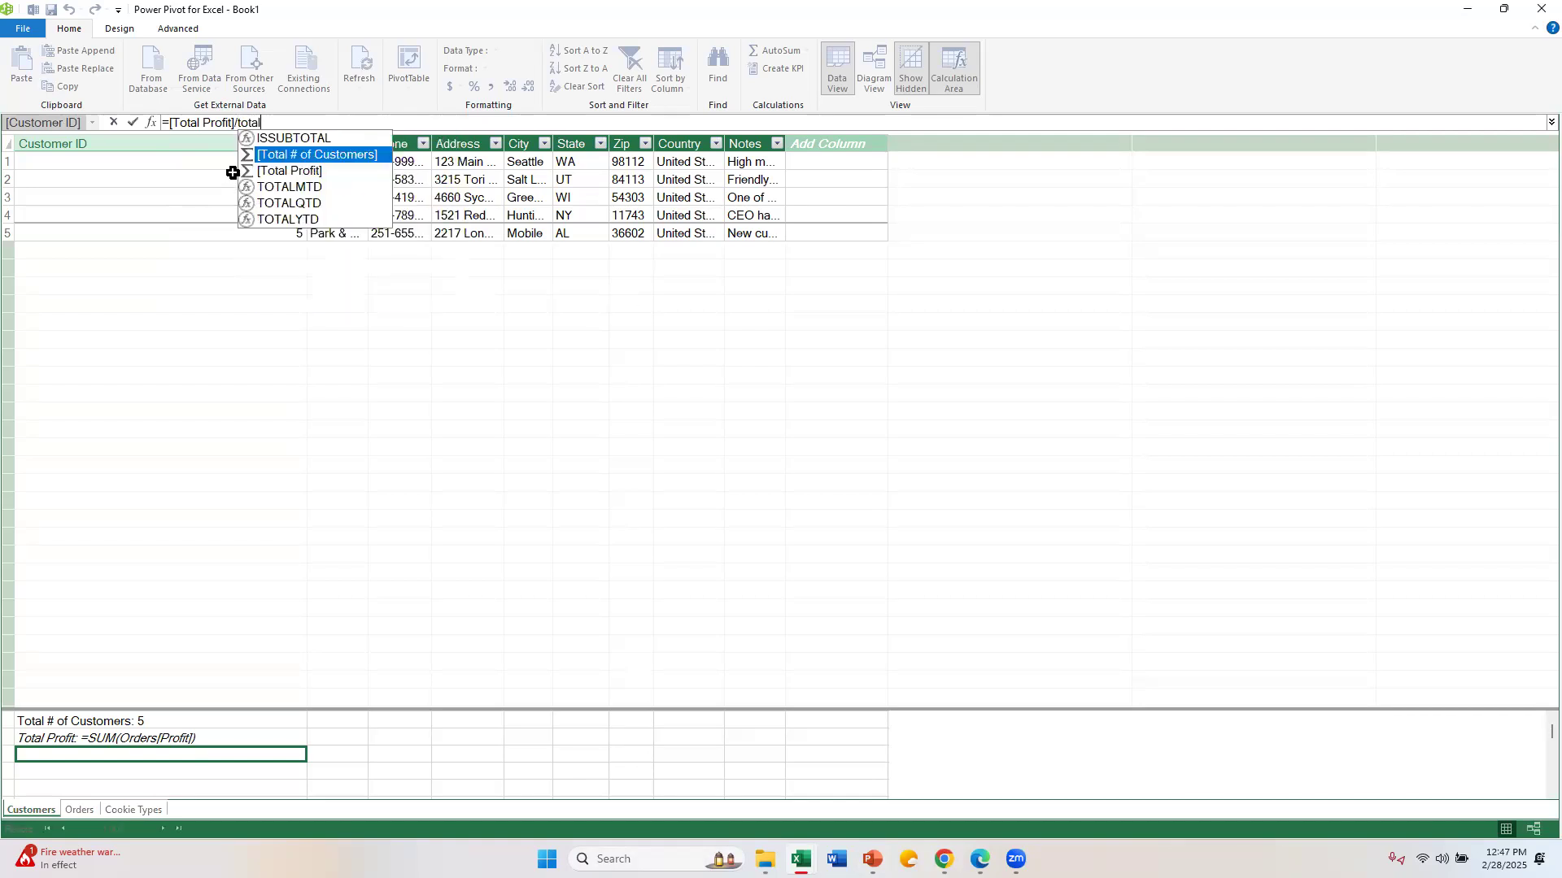
{"action": "double_click", "coordinate": [306, 161]}
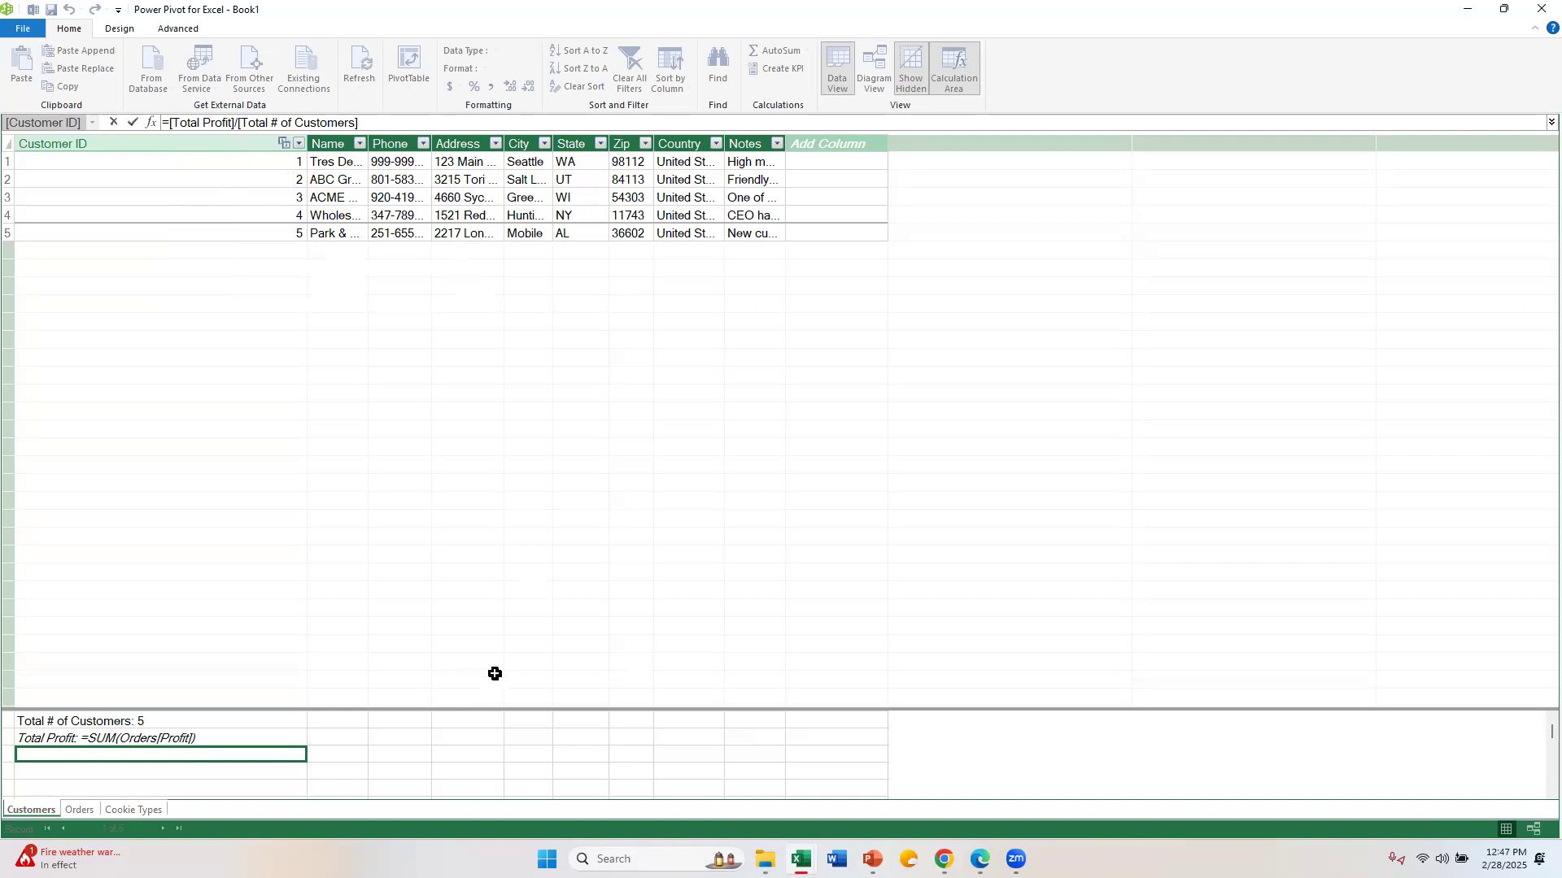
{"action": "key", "text": "Return"}
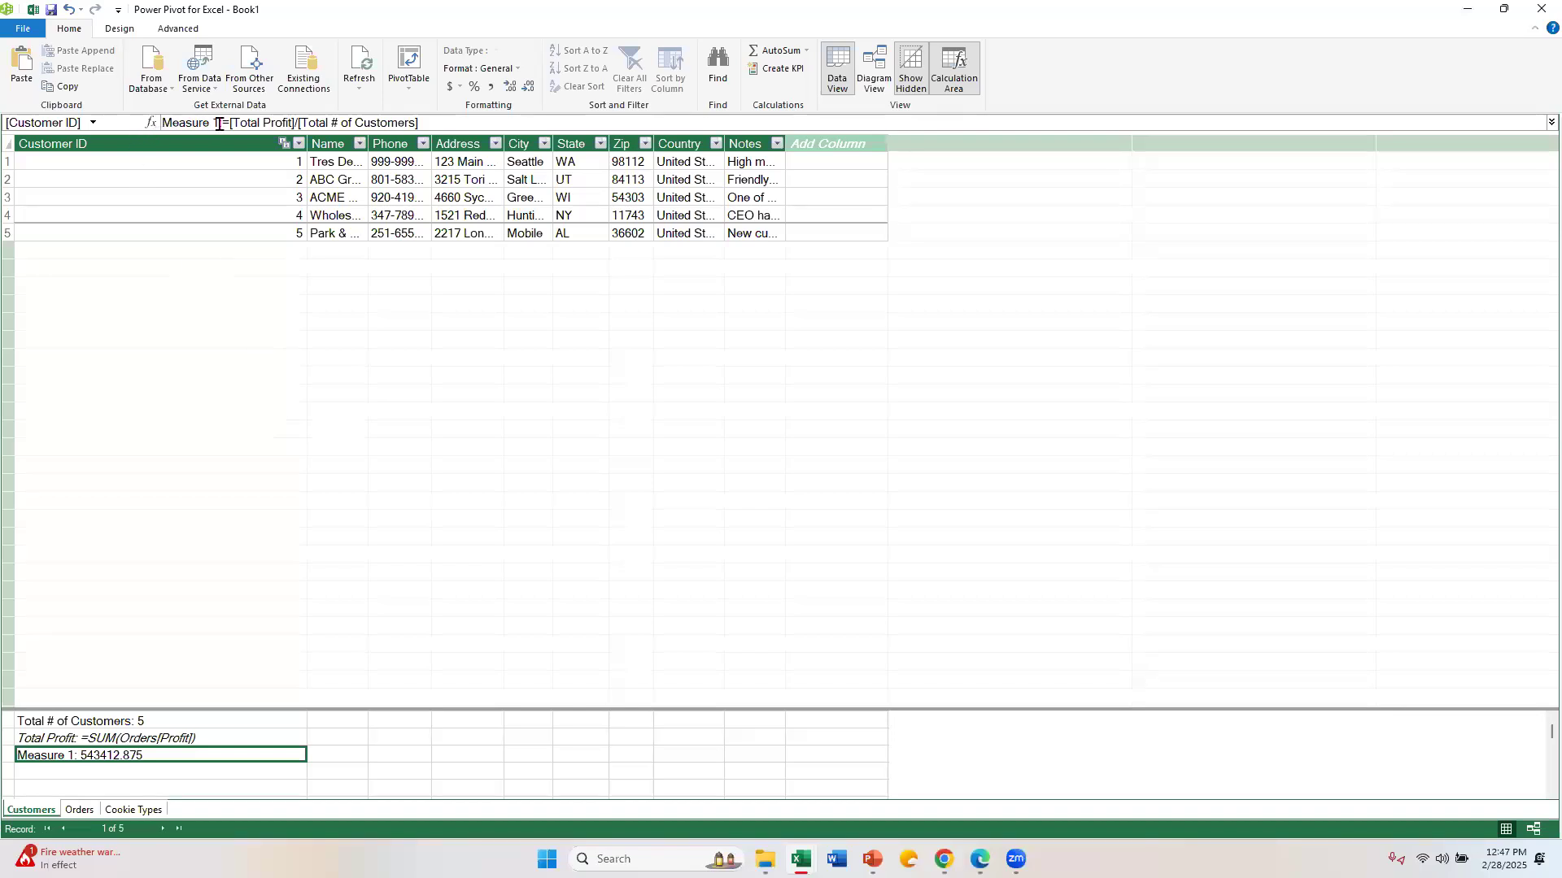
Delete the plain-text Total Profit entry from the Customers table's calculation area, leaving its cell empty.
{"action": "left_click", "coordinate": [236, 740]}
{"action": "double_click", "coordinate": [236, 740]}
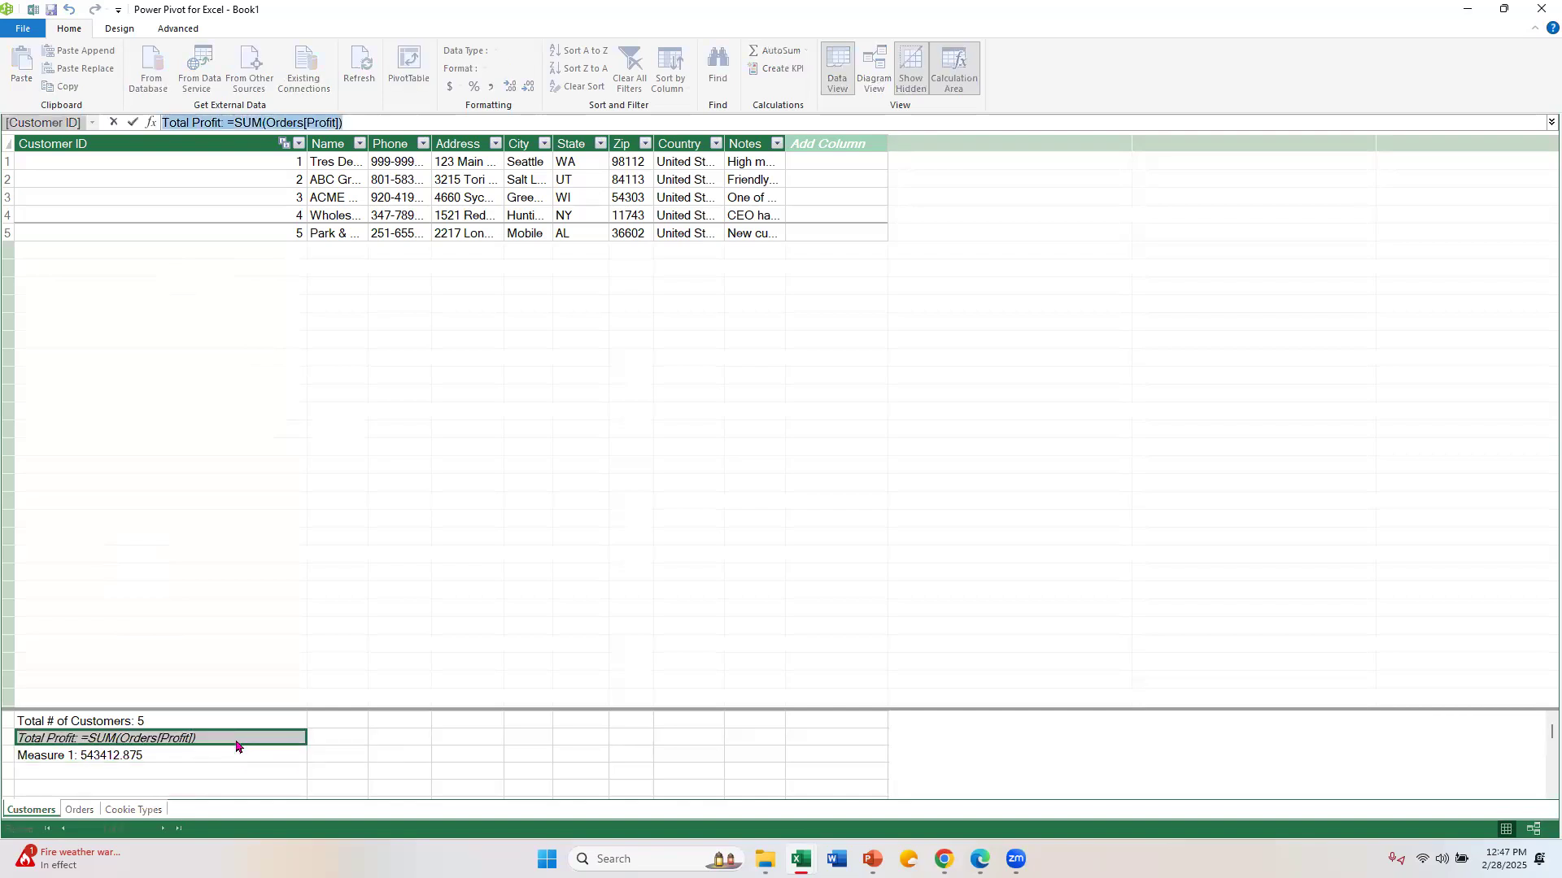
{"action": "left_click", "coordinate": [232, 762]}
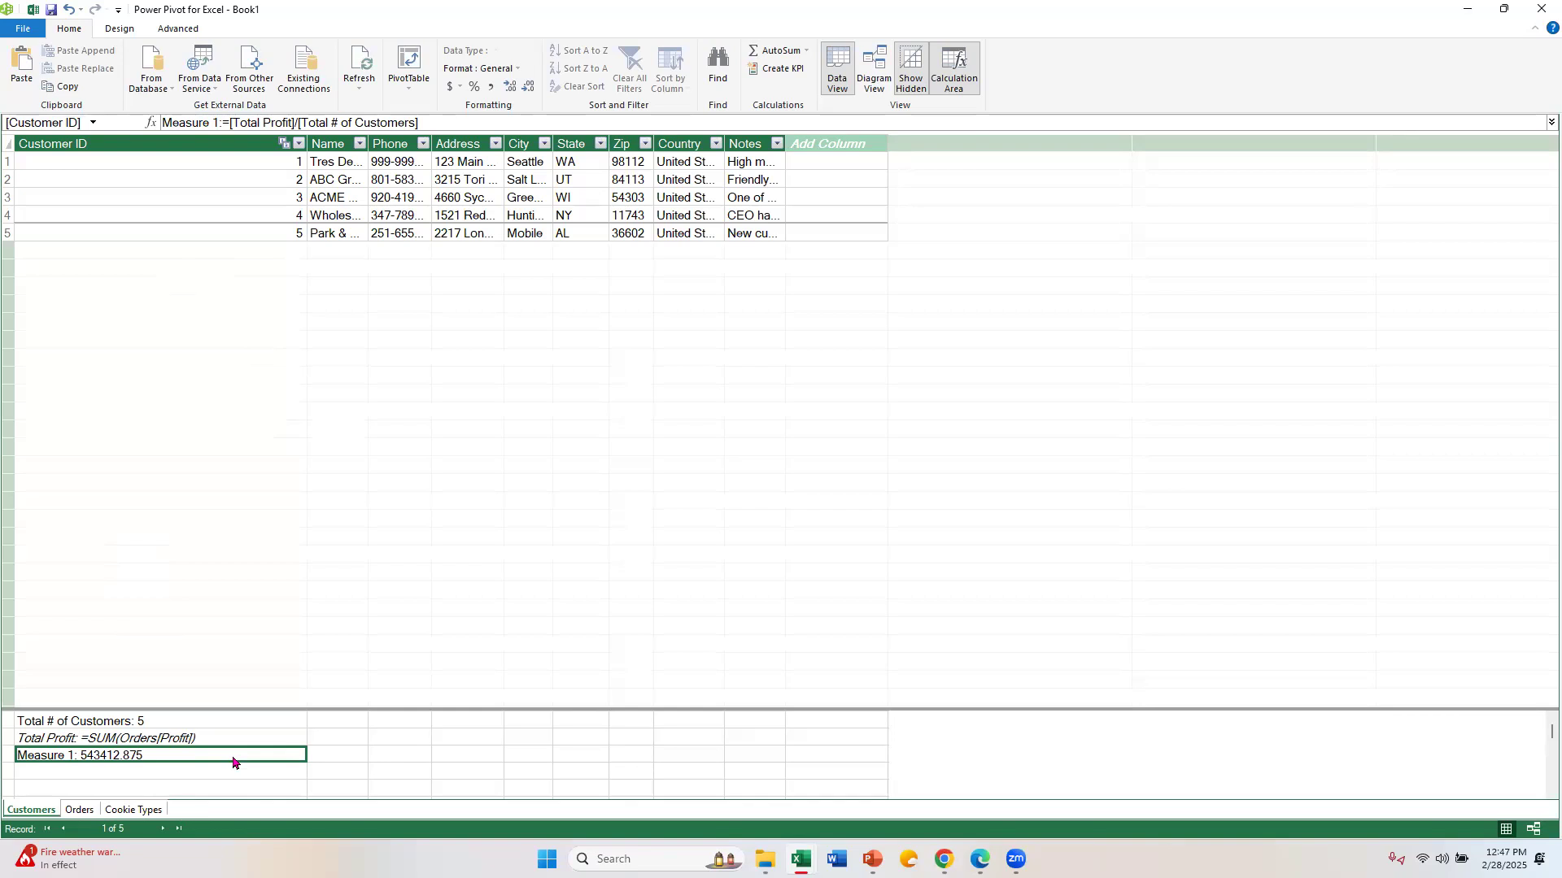
{"action": "double_click", "coordinate": [221, 739]}
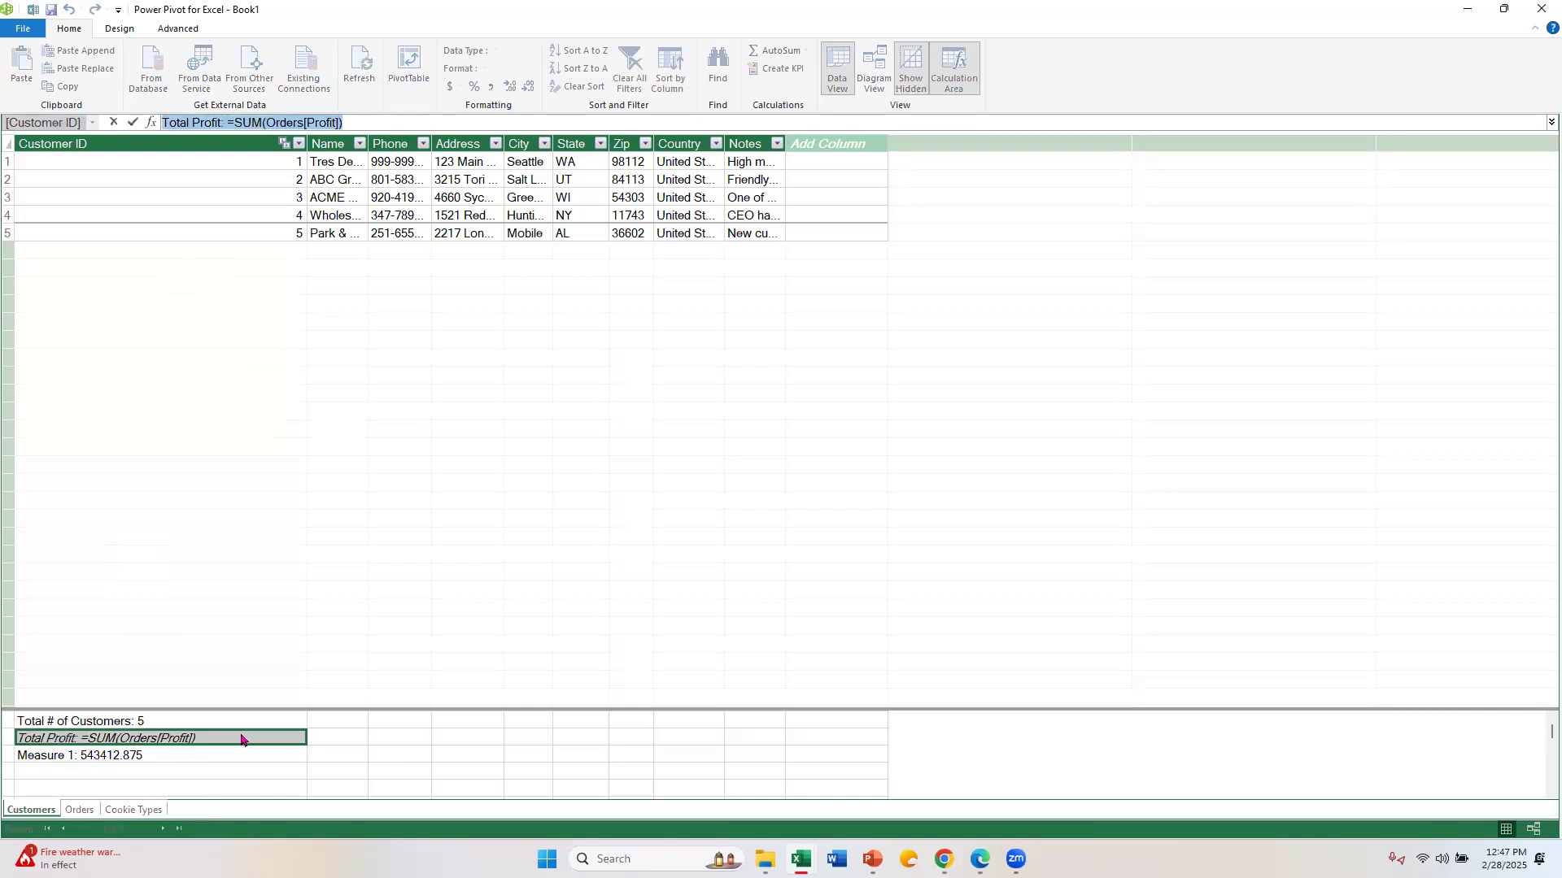
{"action": "key", "text": "BackSpace"}
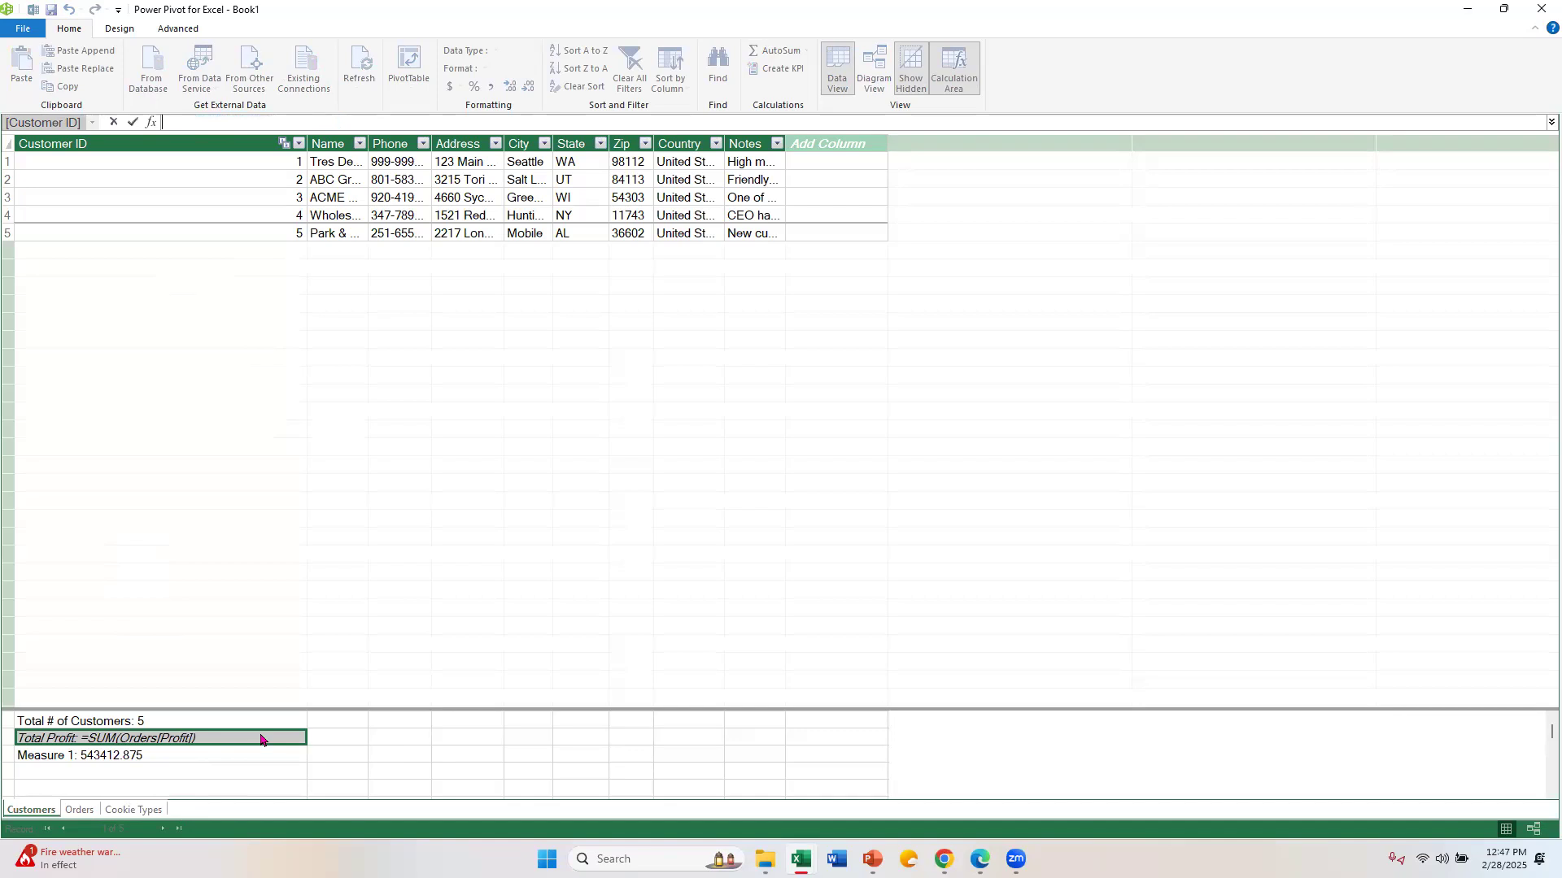
{"action": "key", "text": "Return"}
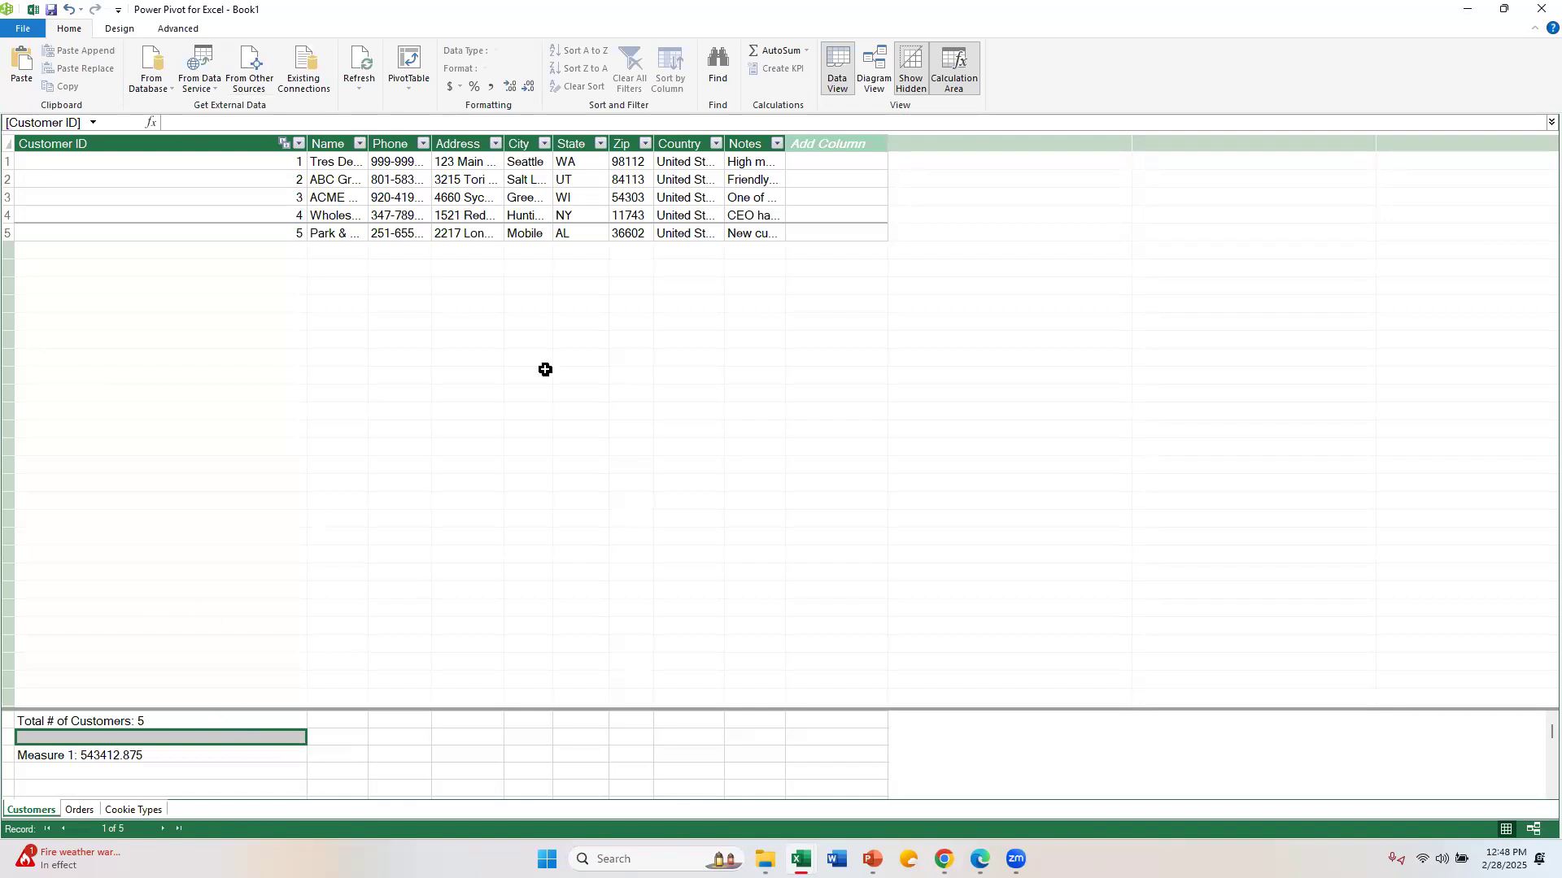
Return to the workbook, open the list of all measures and check the Total Profit measure's formula for errors.
{"action": "left_click", "coordinate": [1540, 8]}
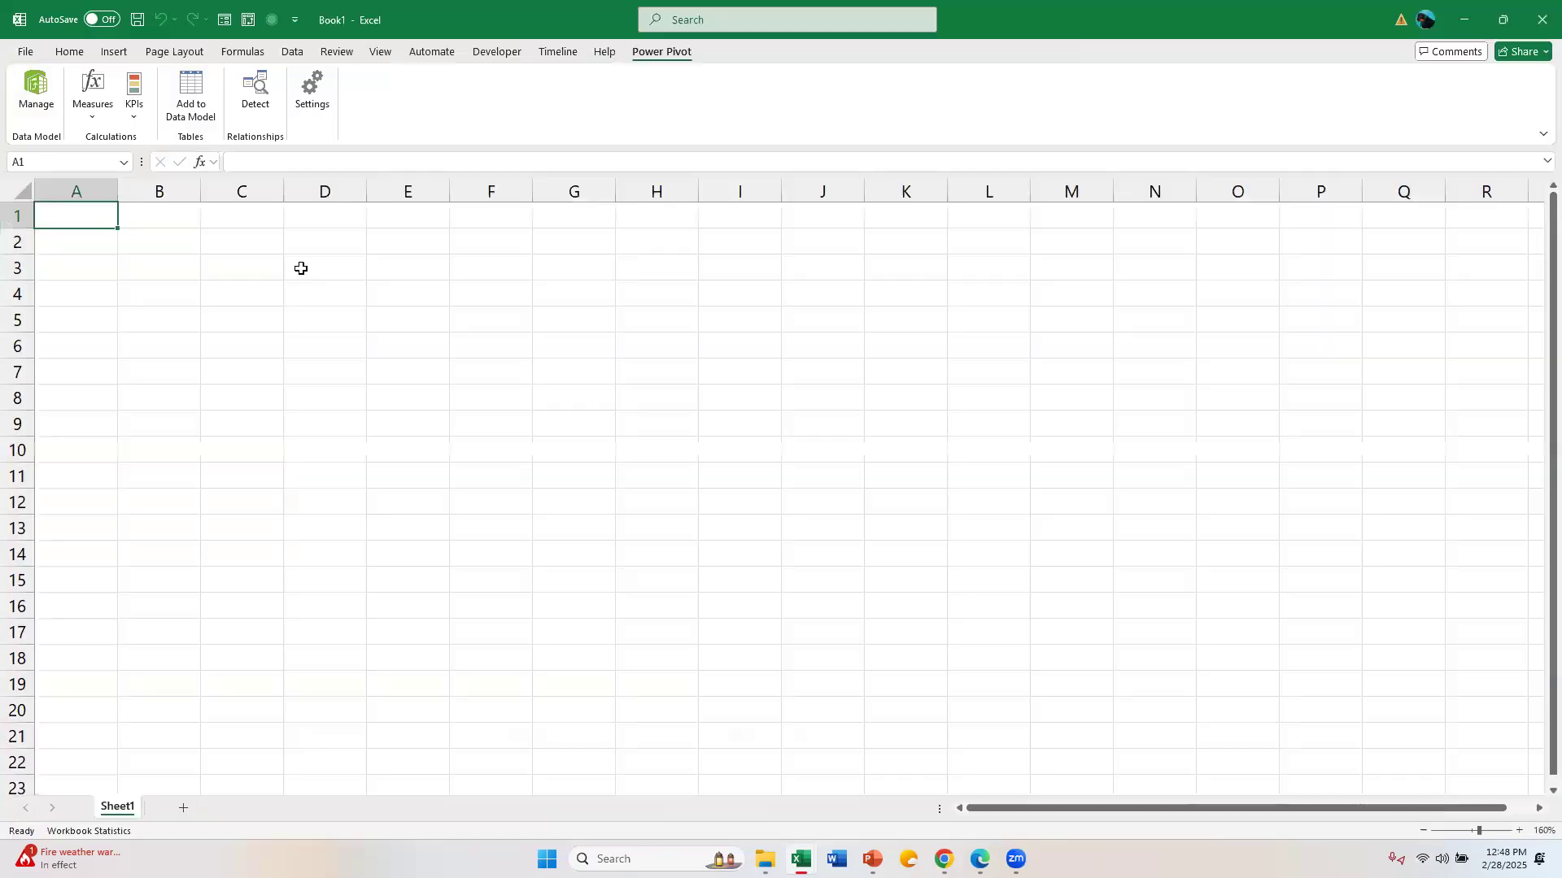
{"action": "left_click", "coordinate": [91, 118]}
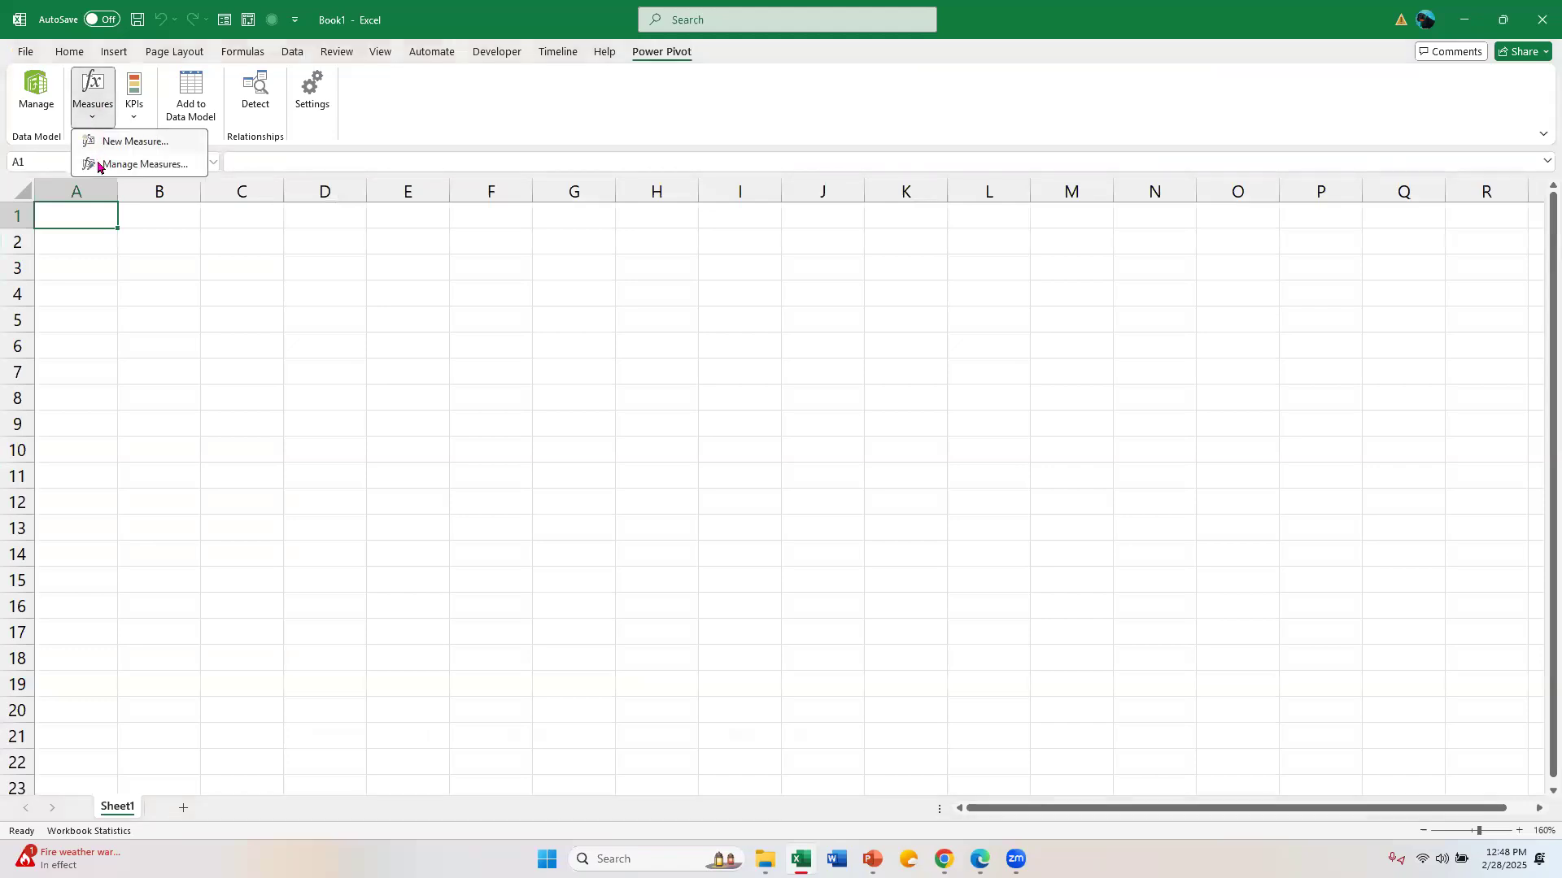
{"action": "left_click", "coordinate": [172, 165]}
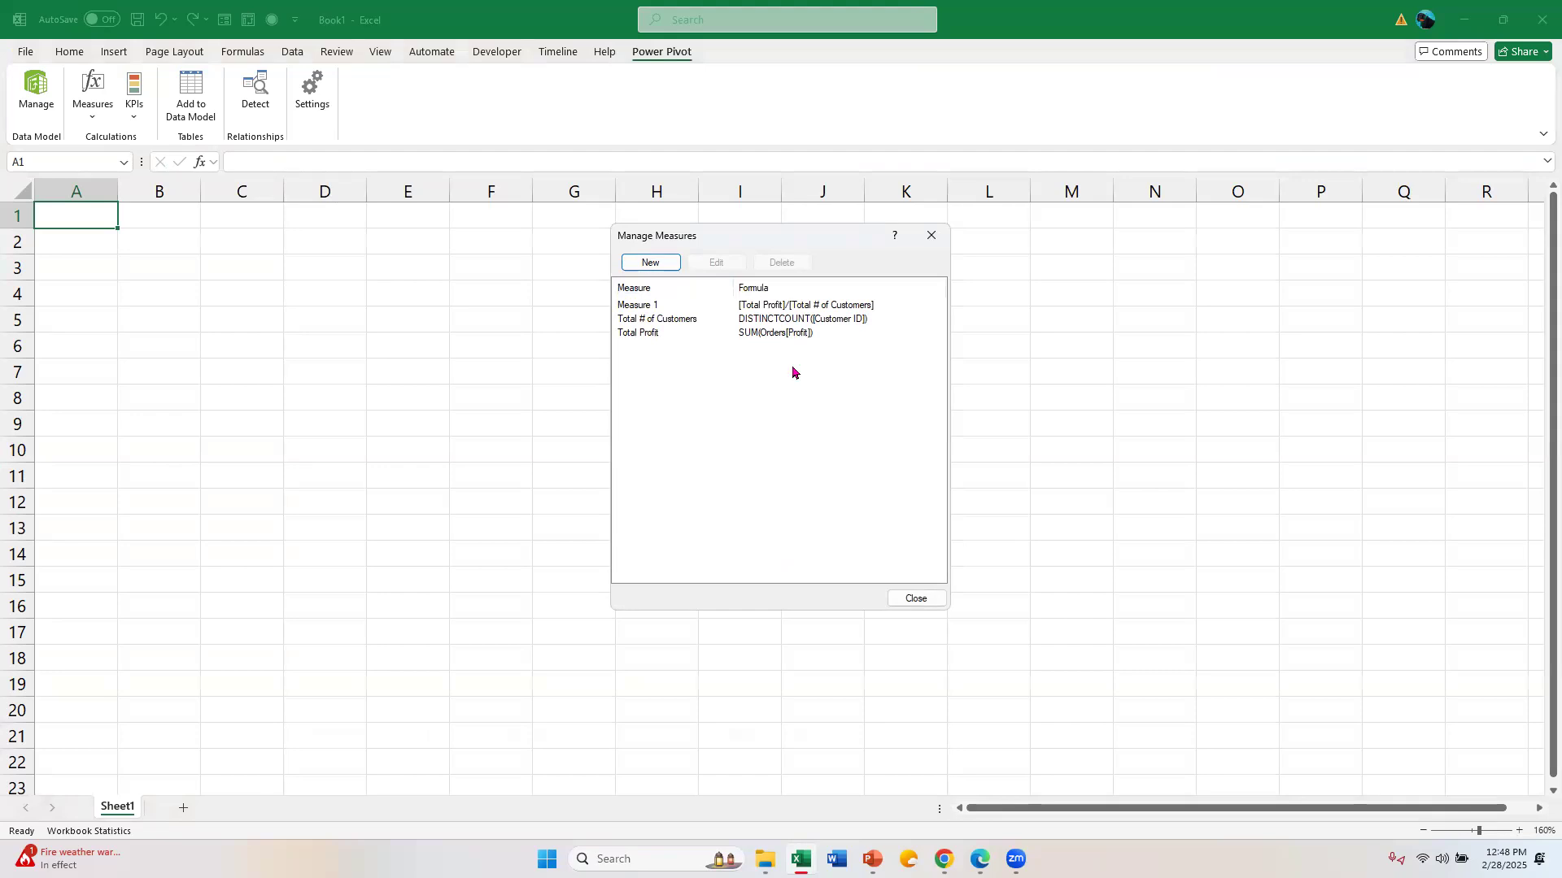
{"action": "left_click", "coordinate": [648, 340]}
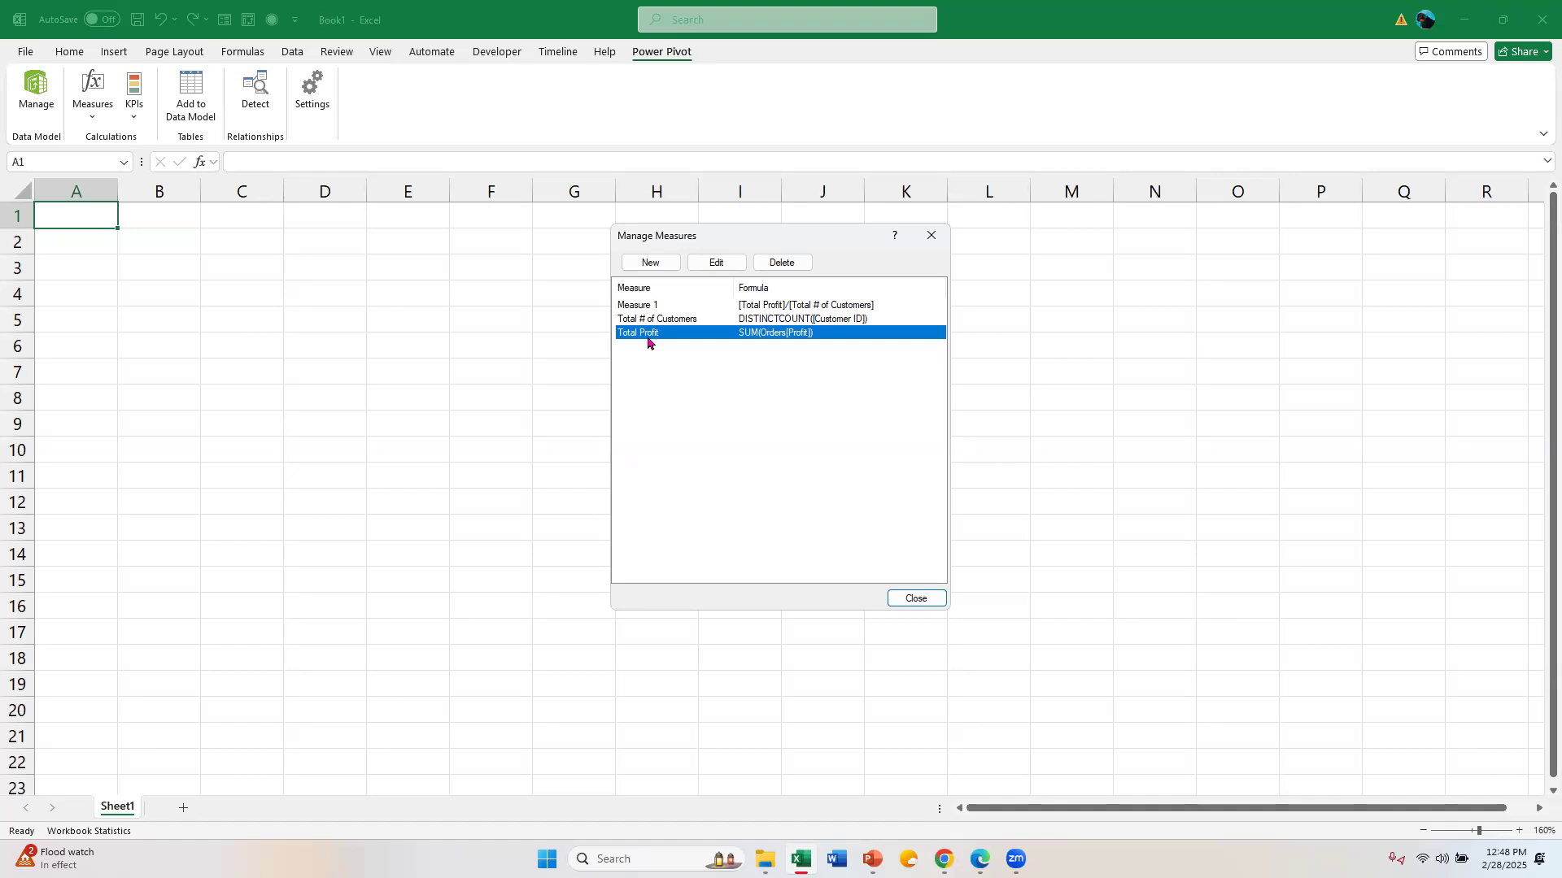
{"action": "left_click", "coordinate": [724, 262]}
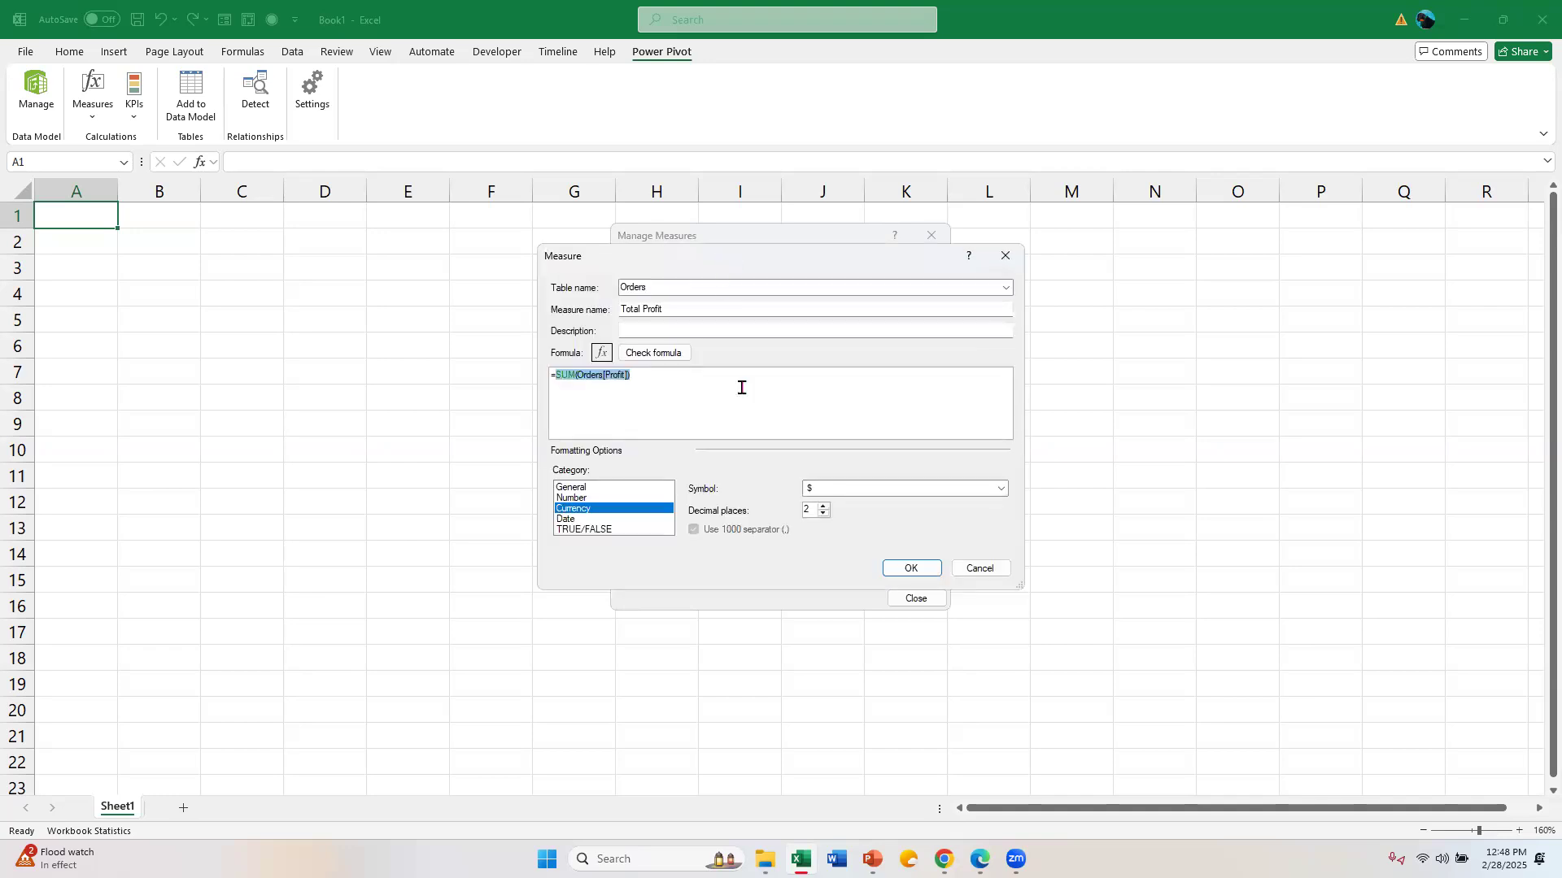
{"action": "left_click", "coordinate": [663, 378]}
{"action": "left_click", "coordinate": [636, 355]}
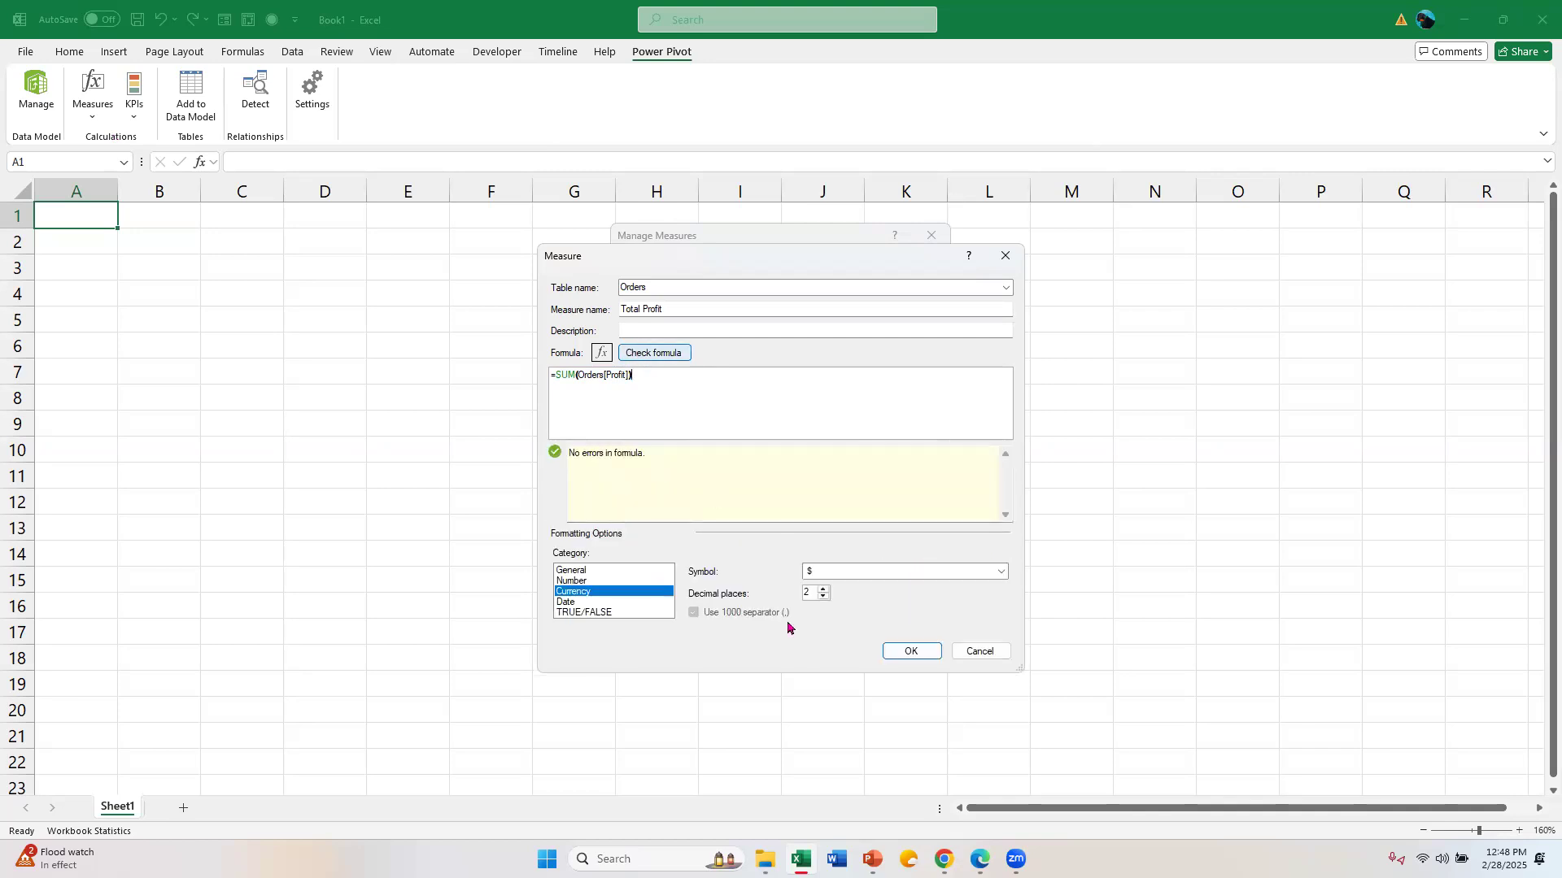
{"action": "left_click", "coordinate": [922, 649]}
{"action": "left_click", "coordinate": [922, 650]}
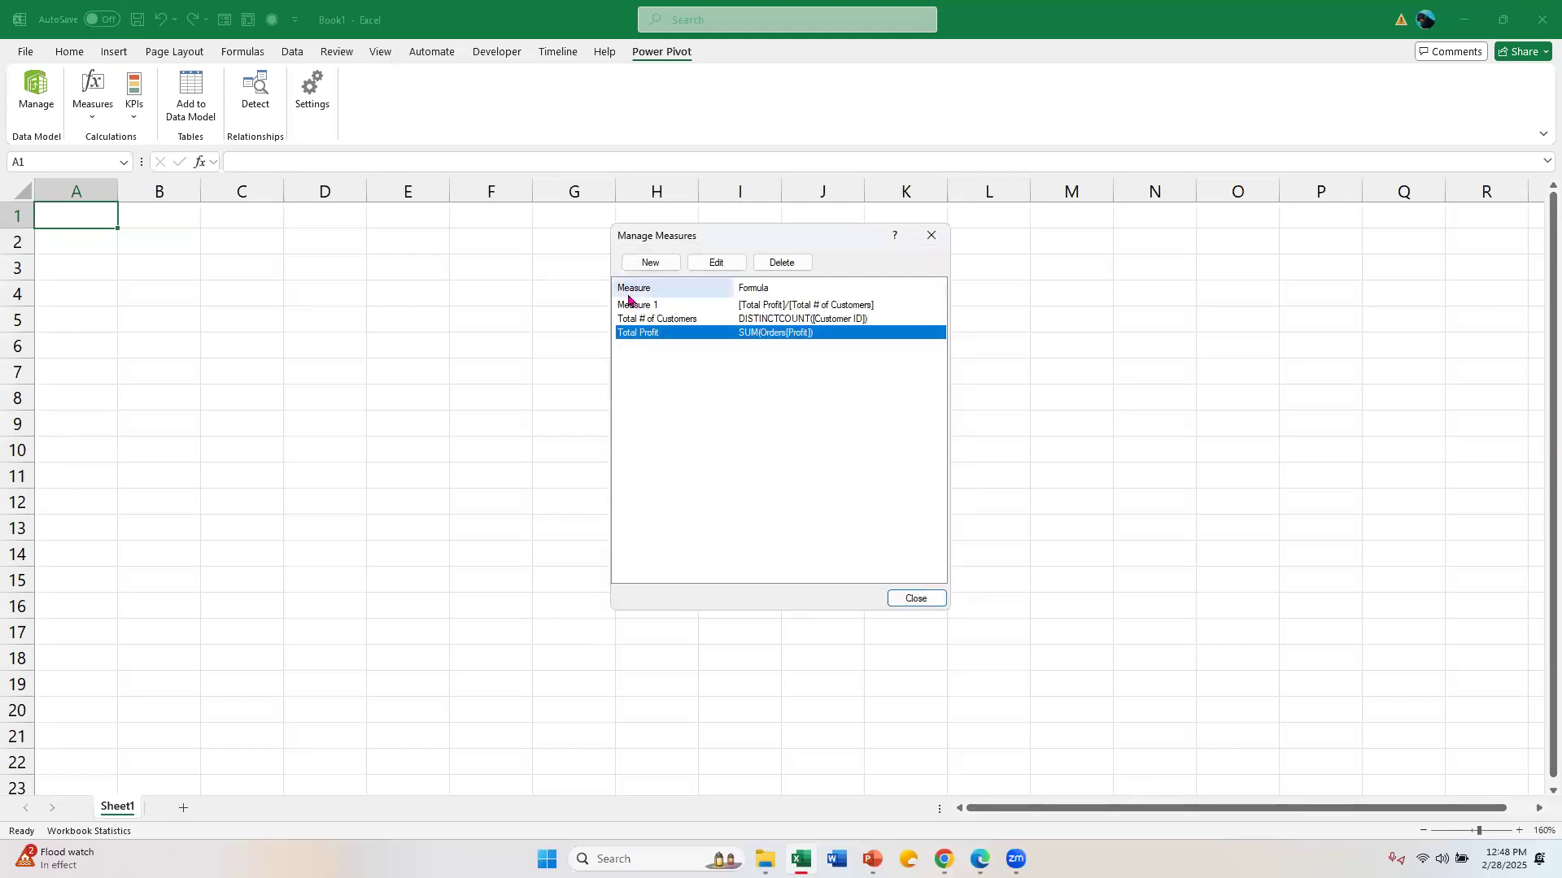
Rename the [Total Profit]/[Total # of Customers] measure as Profit per Customer and close the measure list.
{"action": "left_click", "coordinate": [625, 308]}
{"action": "left_click", "coordinate": [700, 269]}
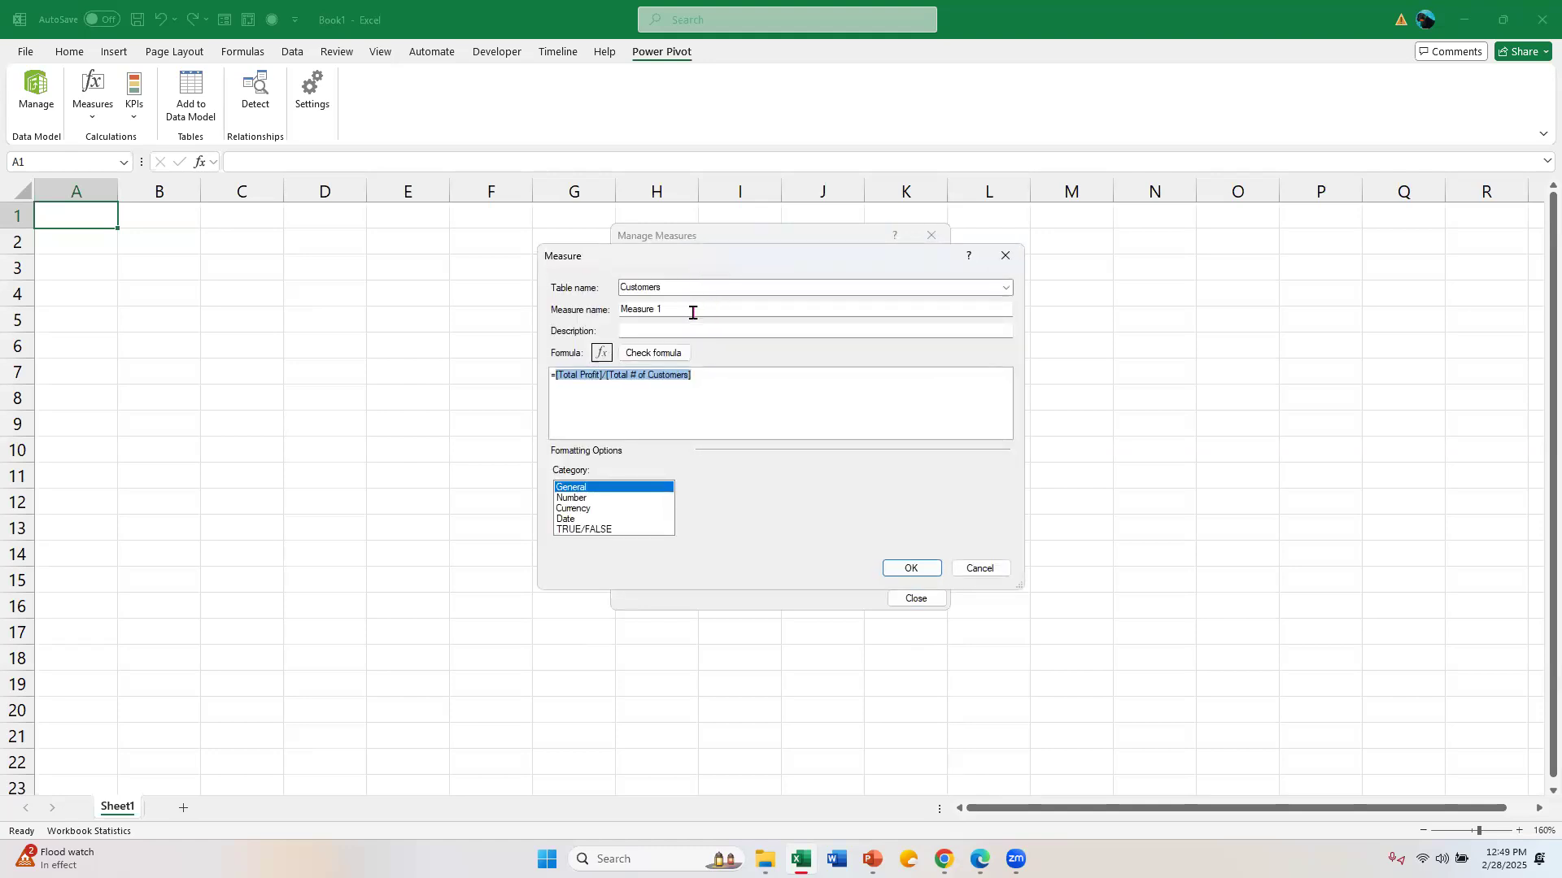
{"action": "left_click", "coordinate": [691, 310]}
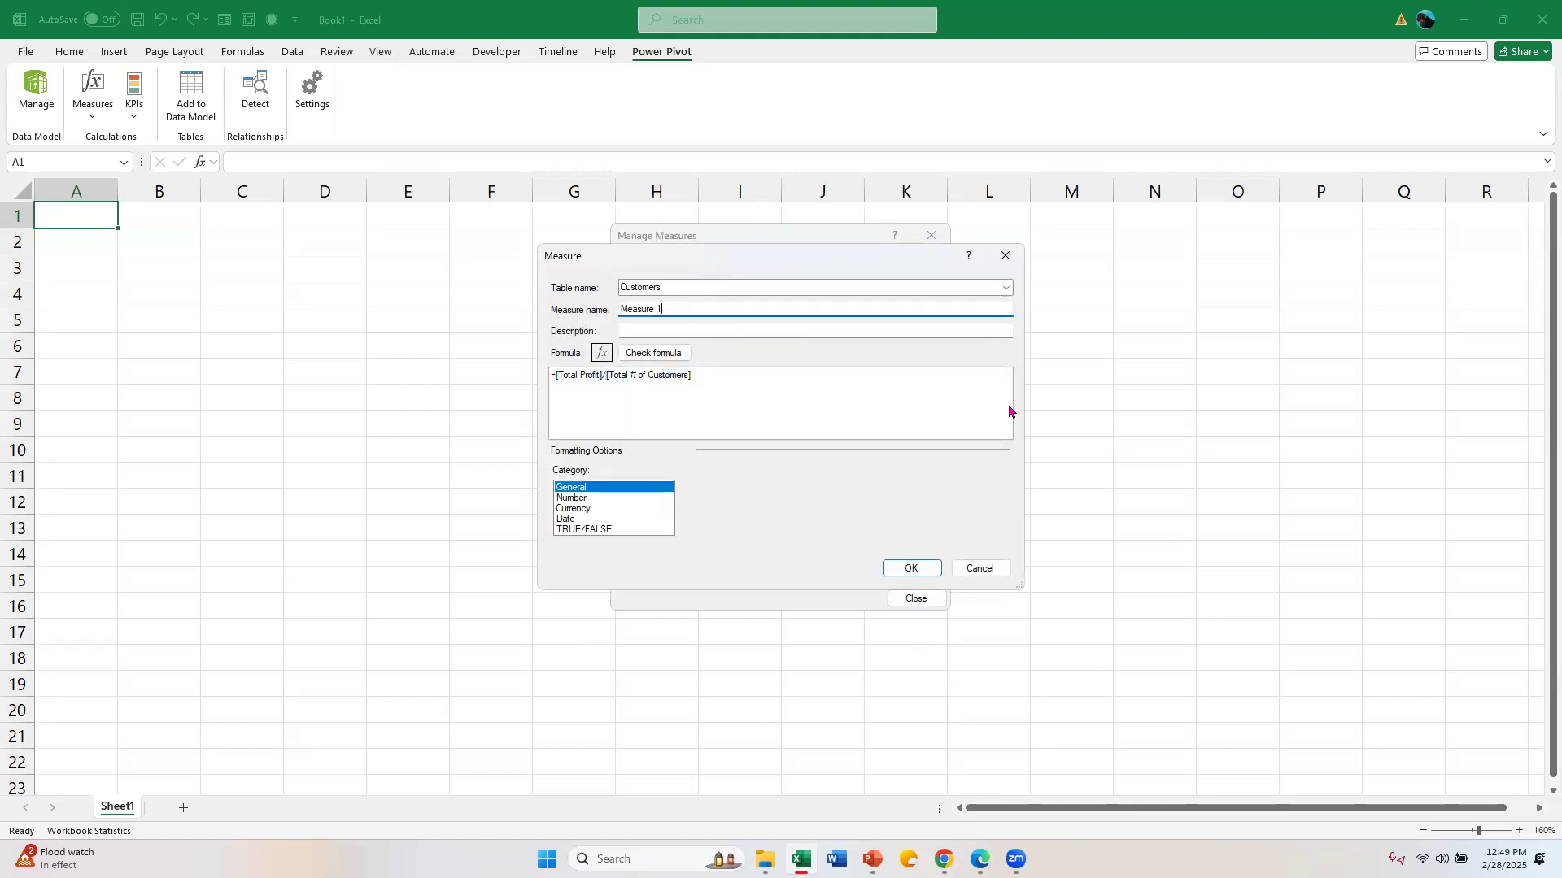
{"action": "key", "text": "BackSpace"}
{"action": "key", "text": "BackSpace"}
{"action": "key", "text": "BackSpace"}
{"action": "key", "text": "BackSpace"}
{"action": "key", "text": "BackSpace"}
{"action": "key", "text": "BackSpace"}
{"action": "type", "text": "Profit per Customer"}
{"action": "left_click", "coordinate": [897, 568]}
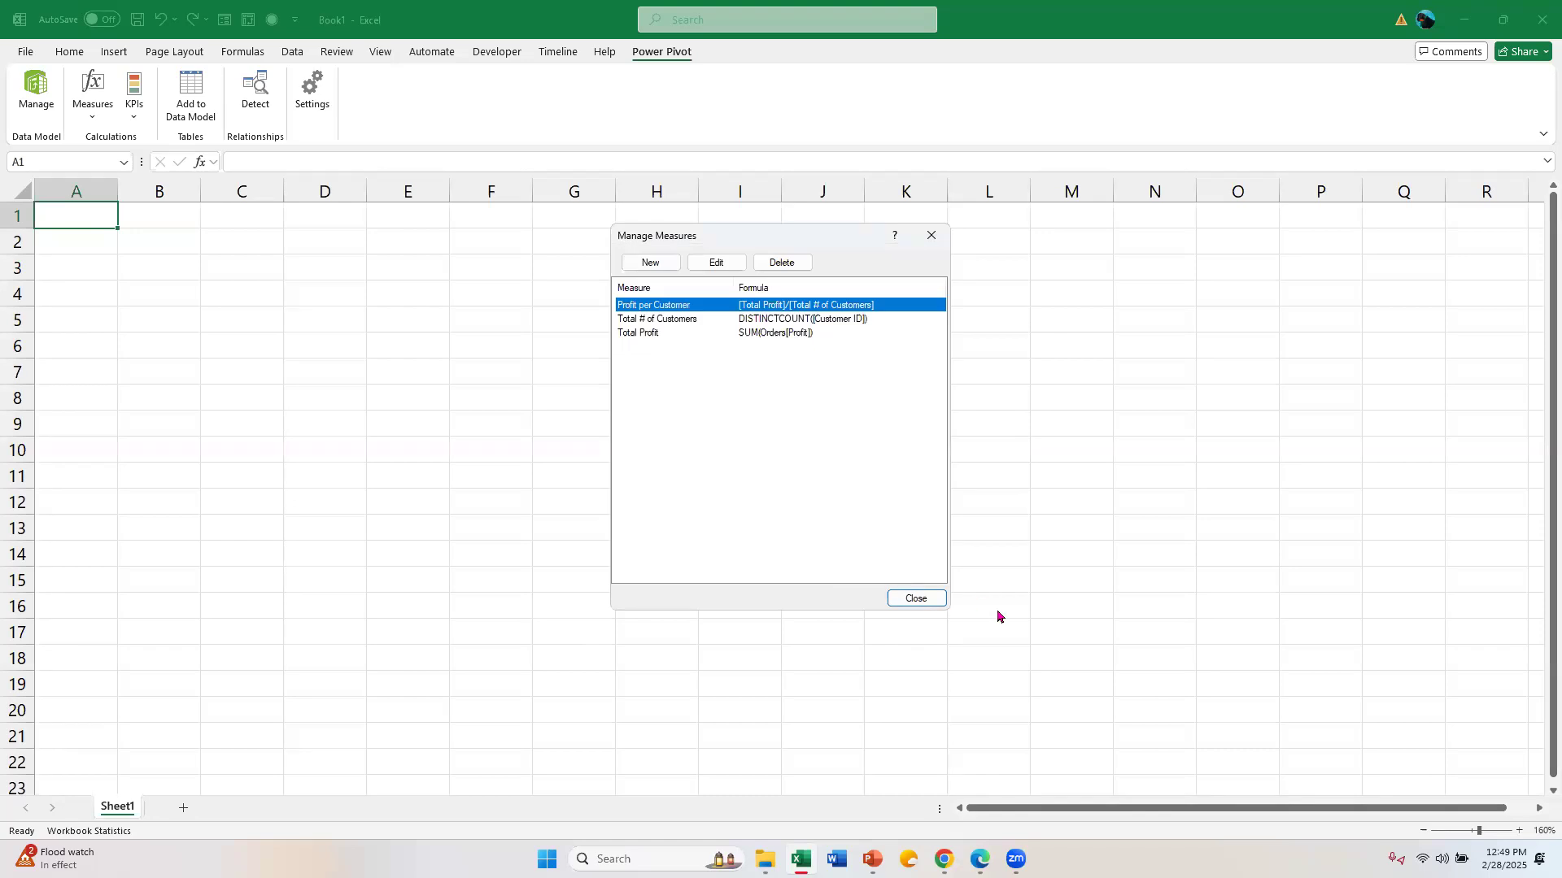
{"action": "left_click", "coordinate": [908, 598]}
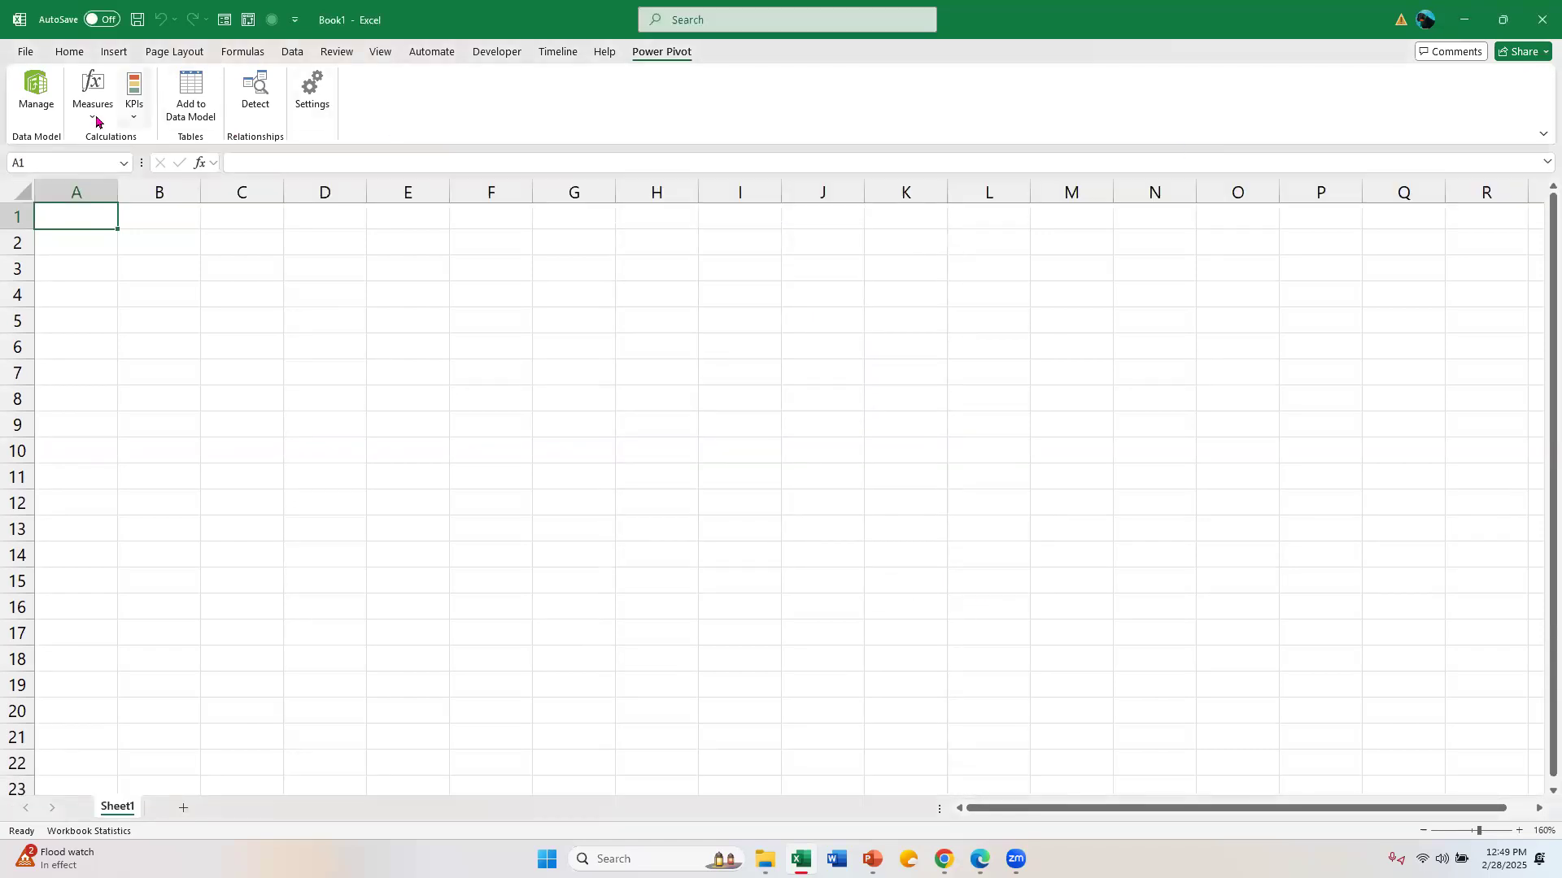
Examine the measures in the calculation areas of the Customers and Orders tables in the data model, and return to the workbook.
{"action": "left_click", "coordinate": [40, 91]}
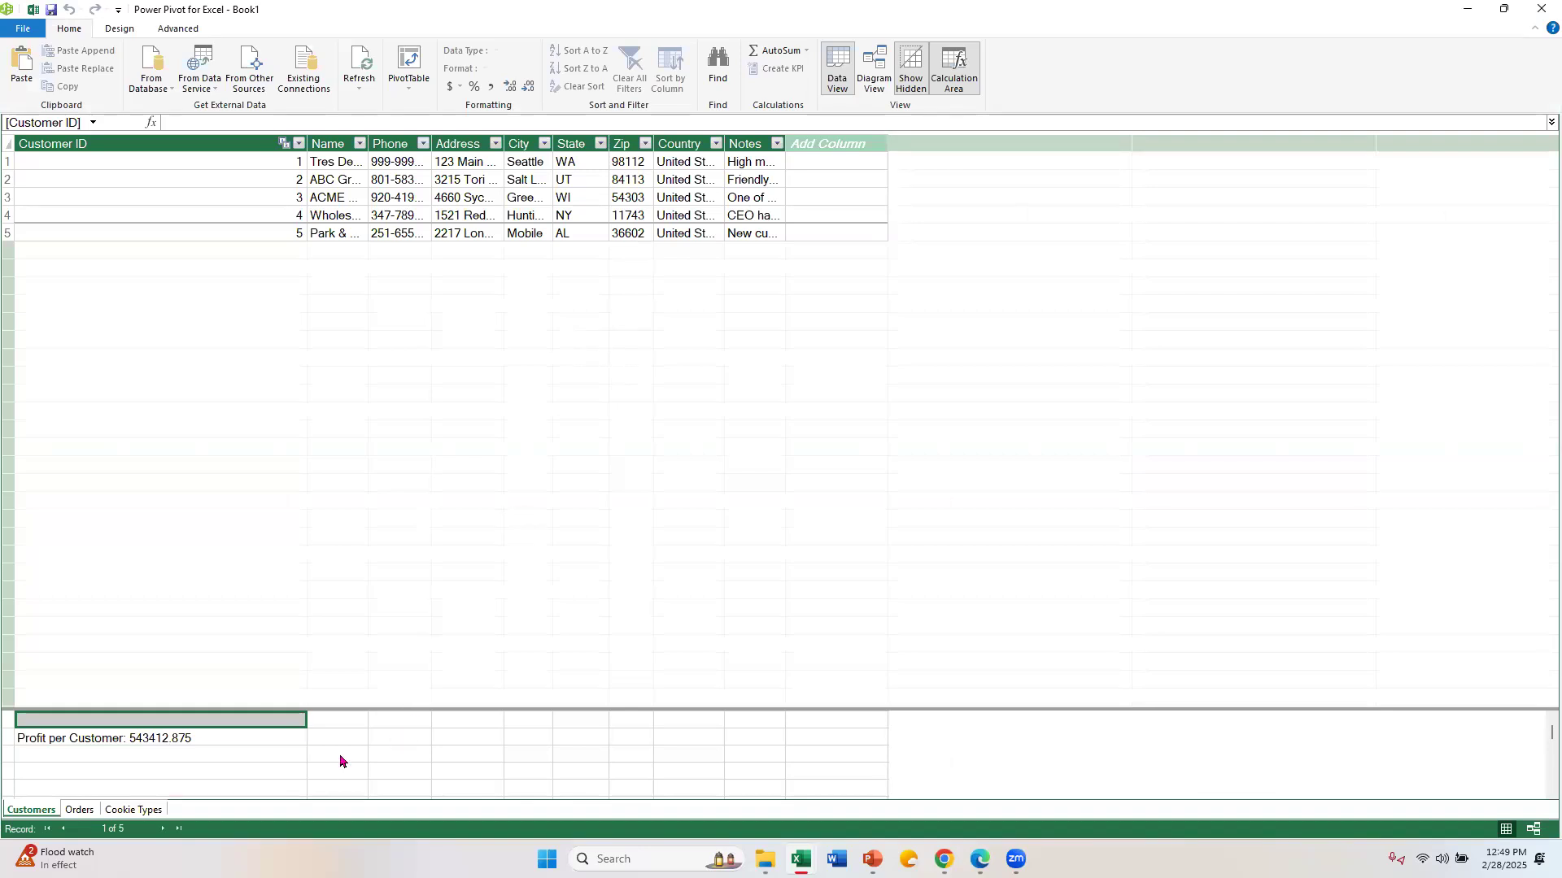
{"action": "left_click", "coordinate": [242, 756]}
{"action": "left_click", "coordinate": [78, 811]}
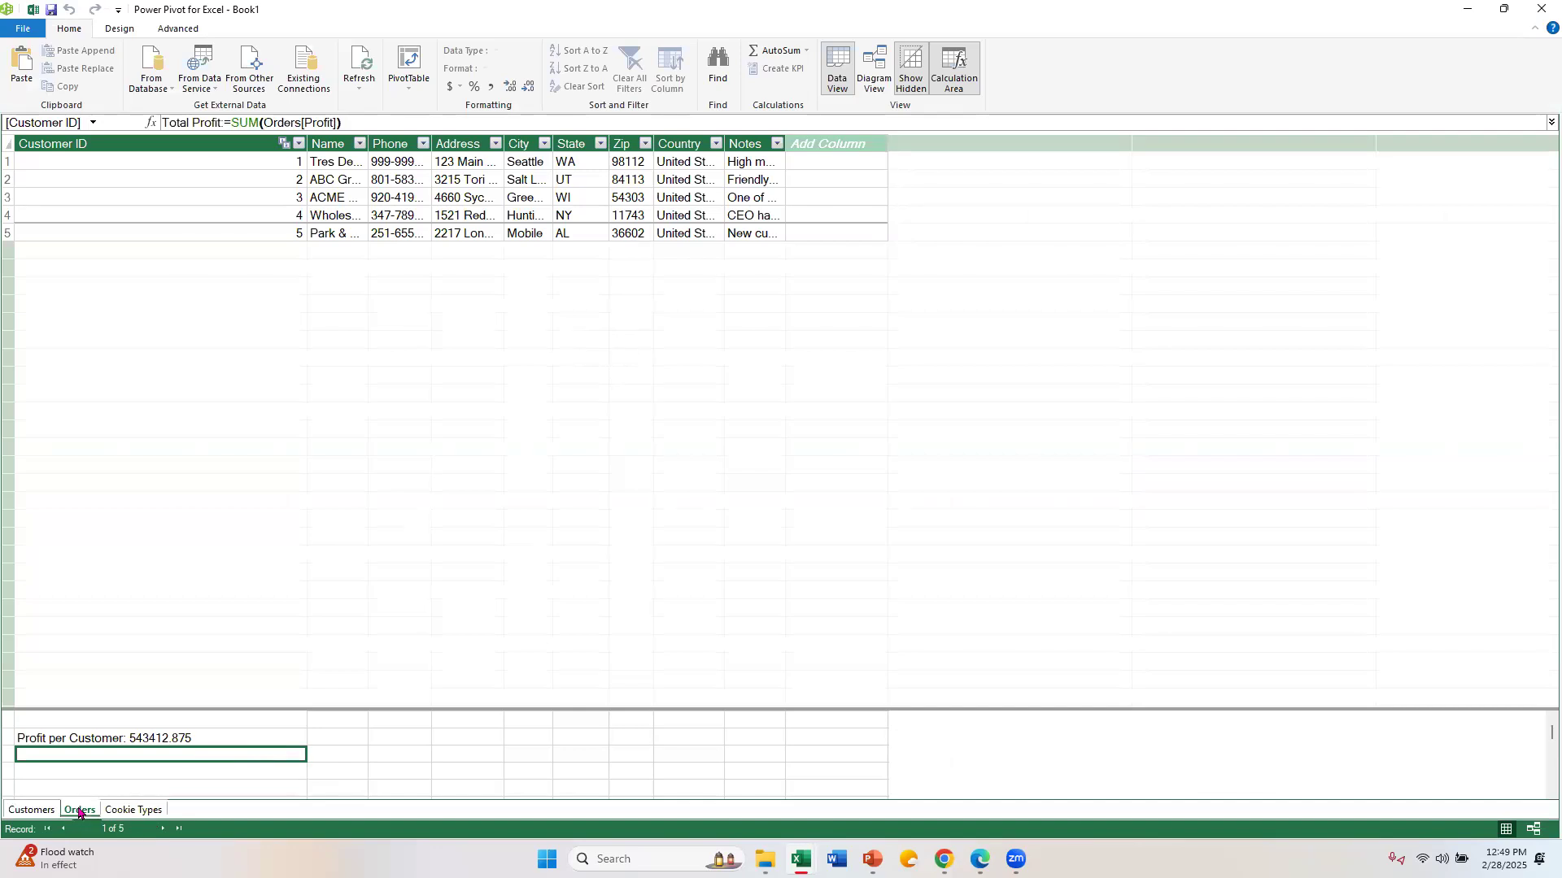
{"action": "left_click", "coordinate": [30, 811]}
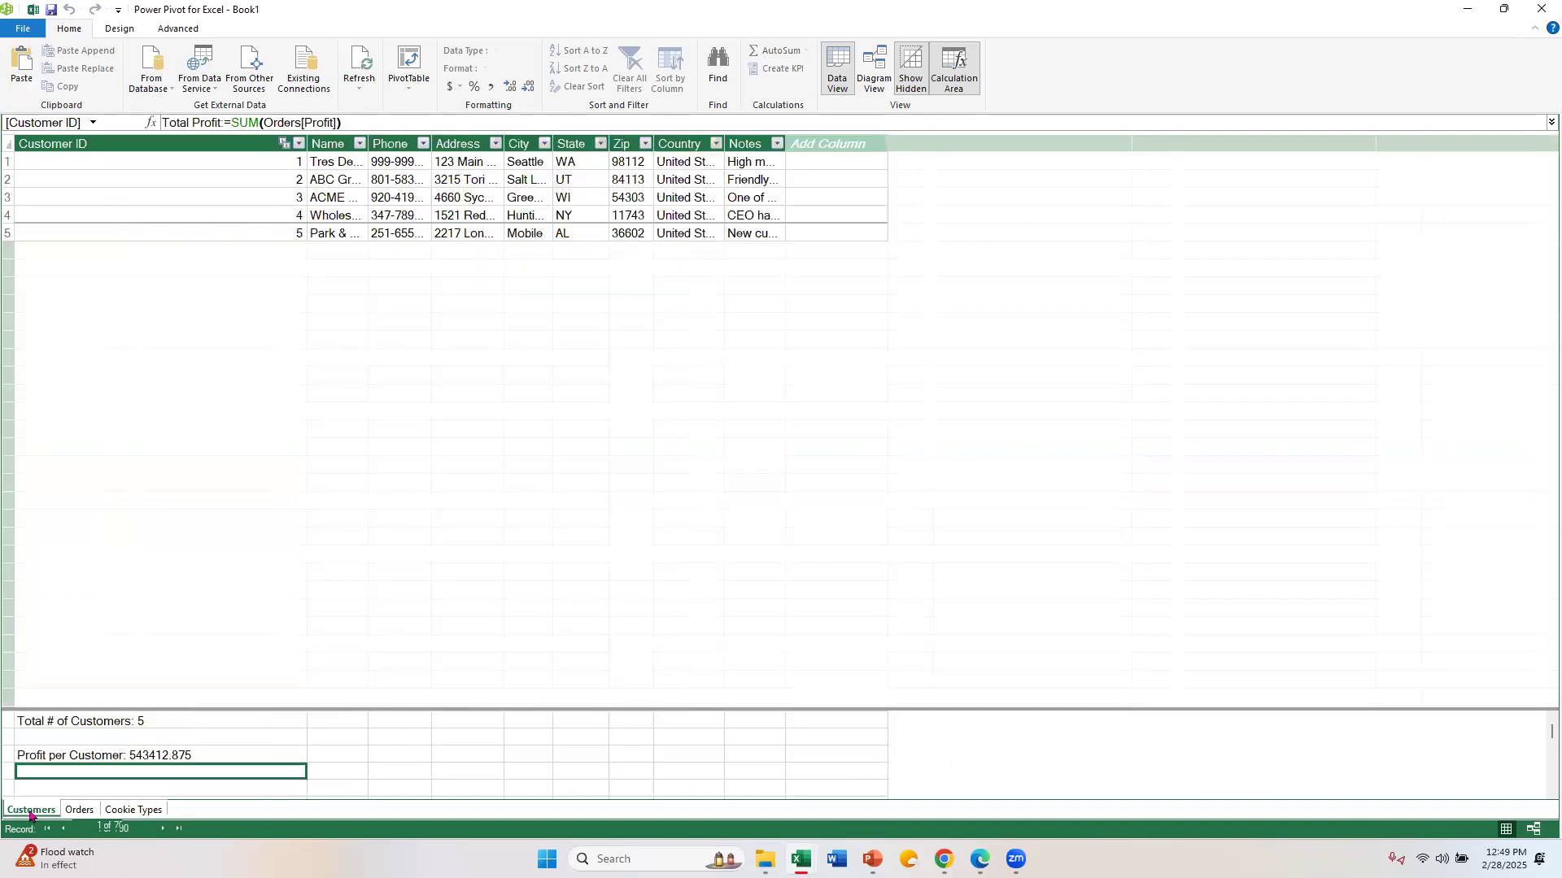
{"action": "left_click", "coordinate": [87, 739]}
{"action": "left_click", "coordinate": [79, 810]}
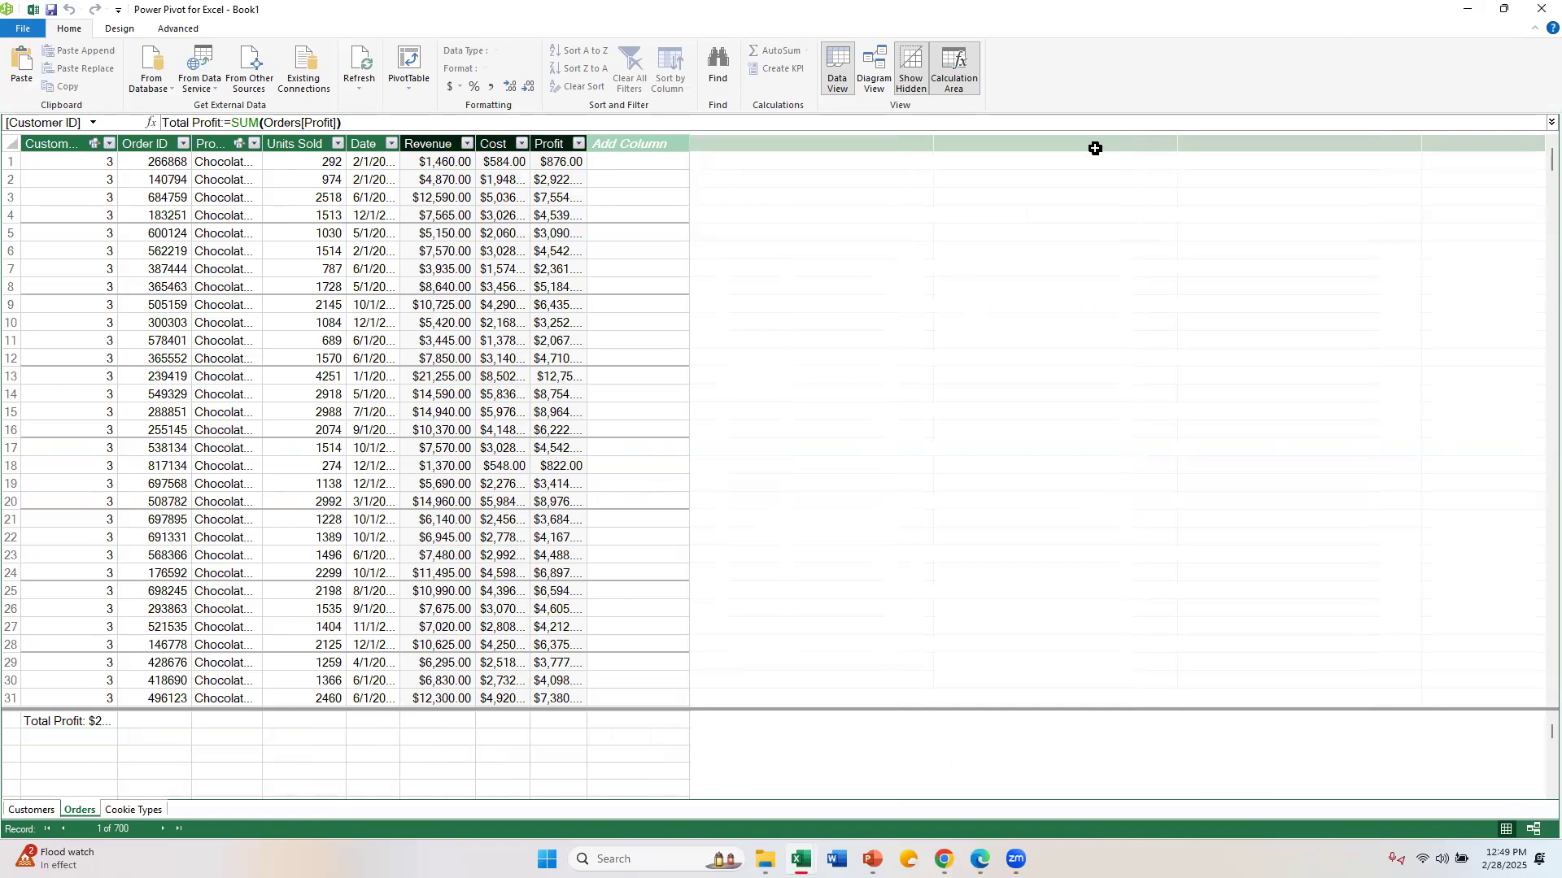
{"action": "left_click", "coordinate": [1540, 8]}
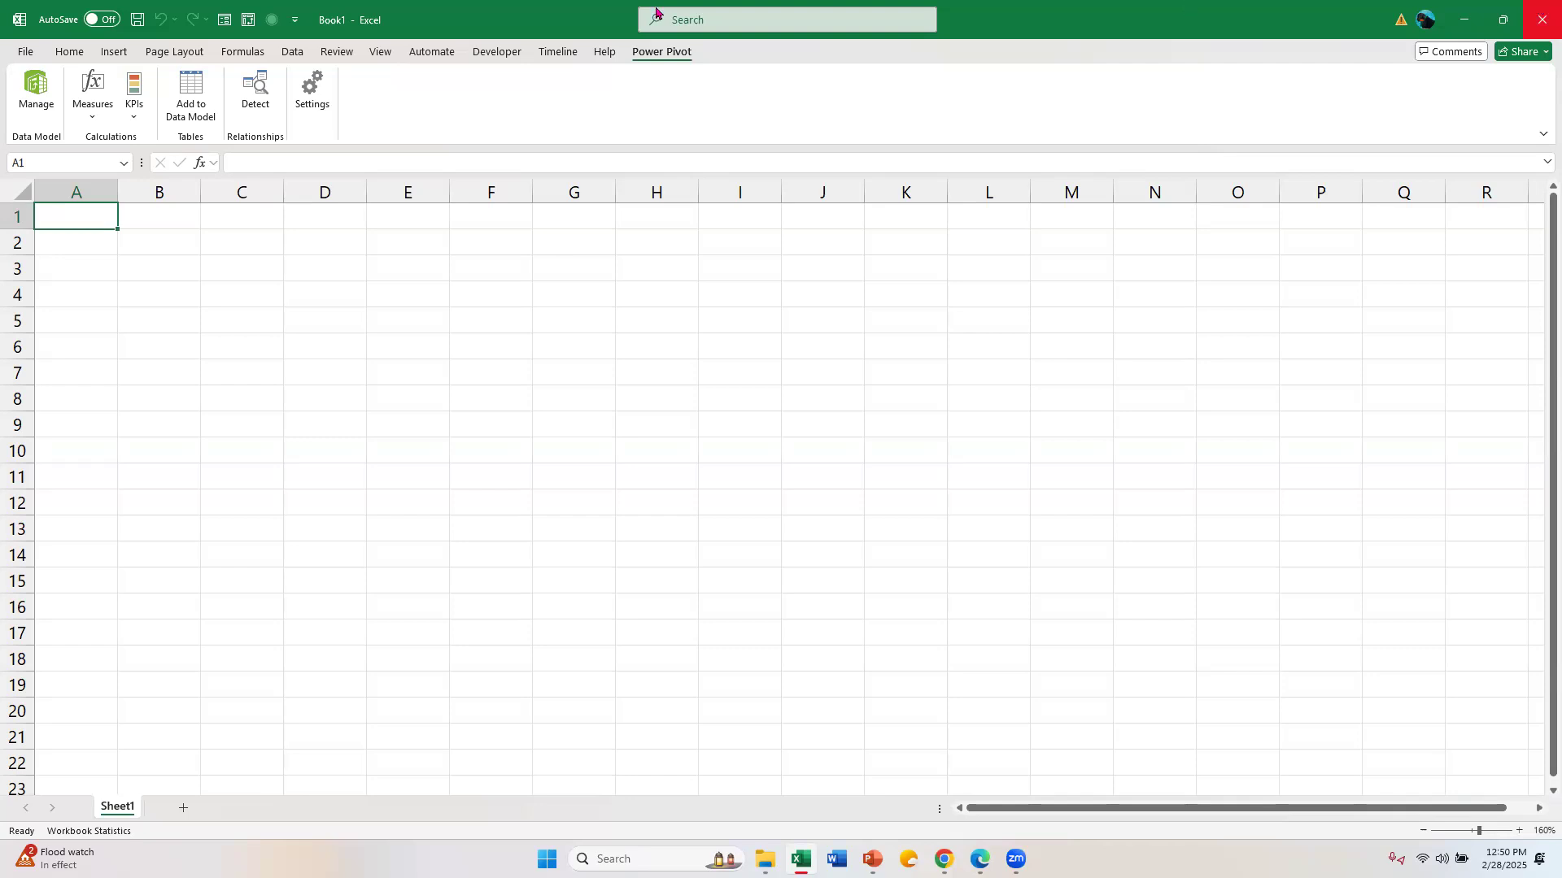
{"action": "left_click", "coordinate": [106, 55]}
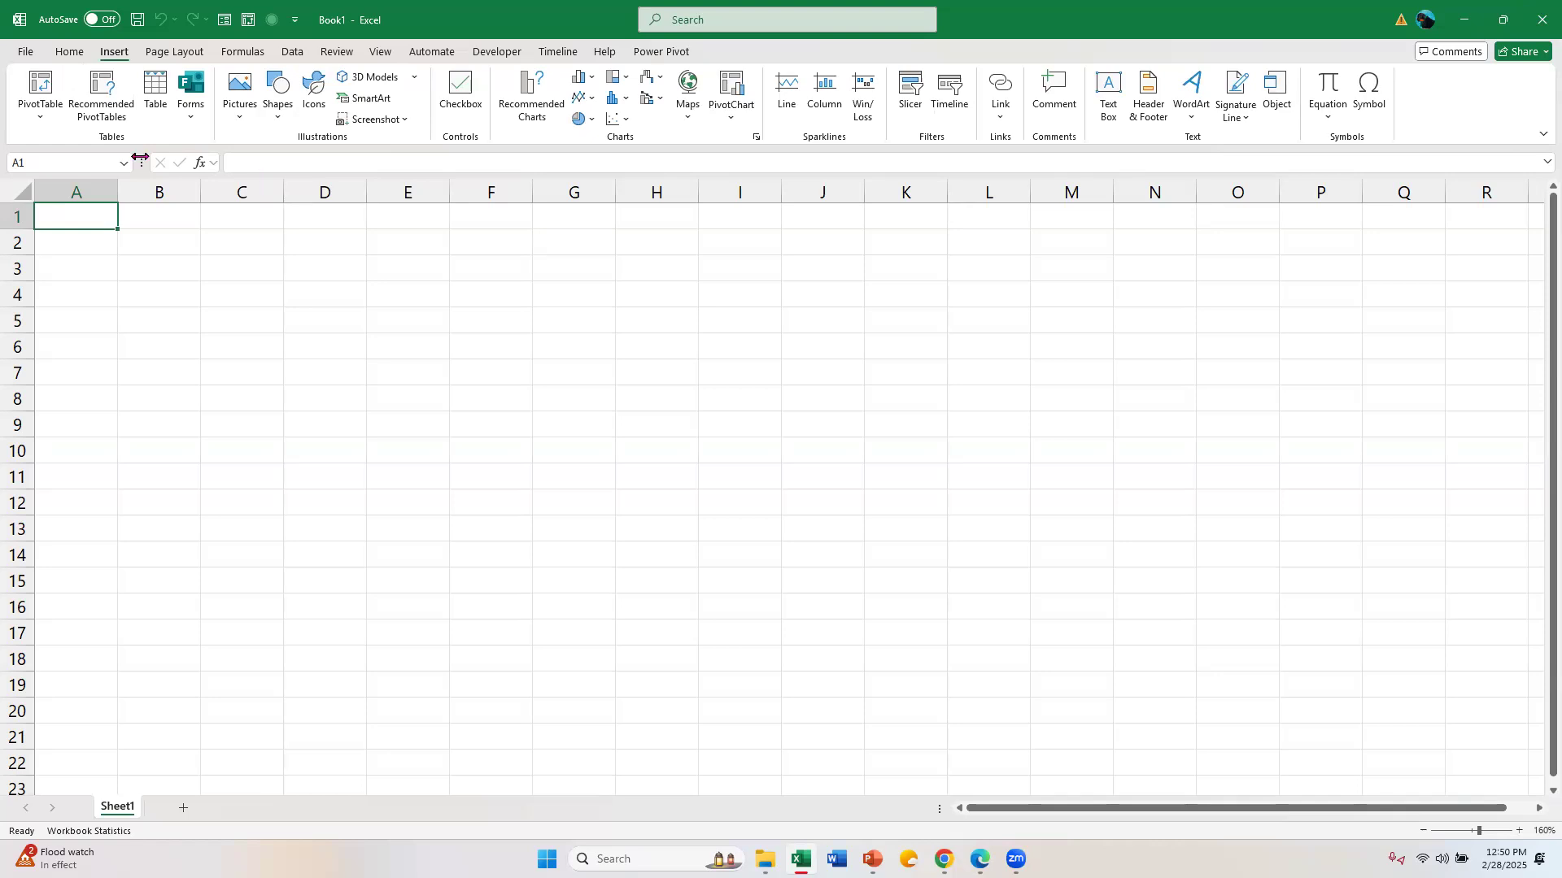
{"action": "left_click", "coordinate": [30, 81]}
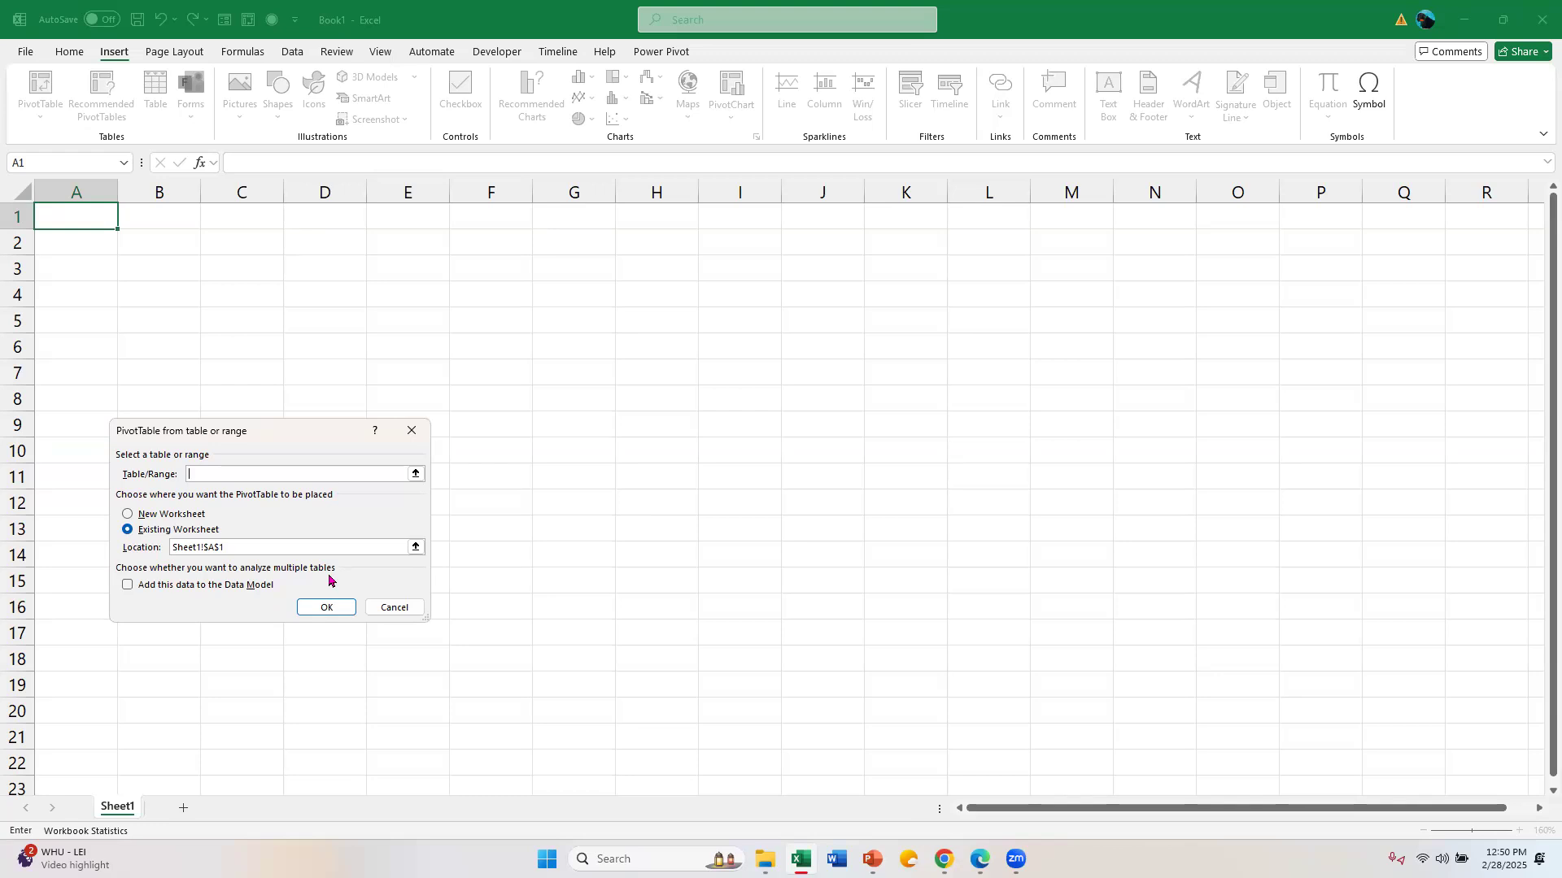
{"action": "left_click", "coordinate": [379, 608]}
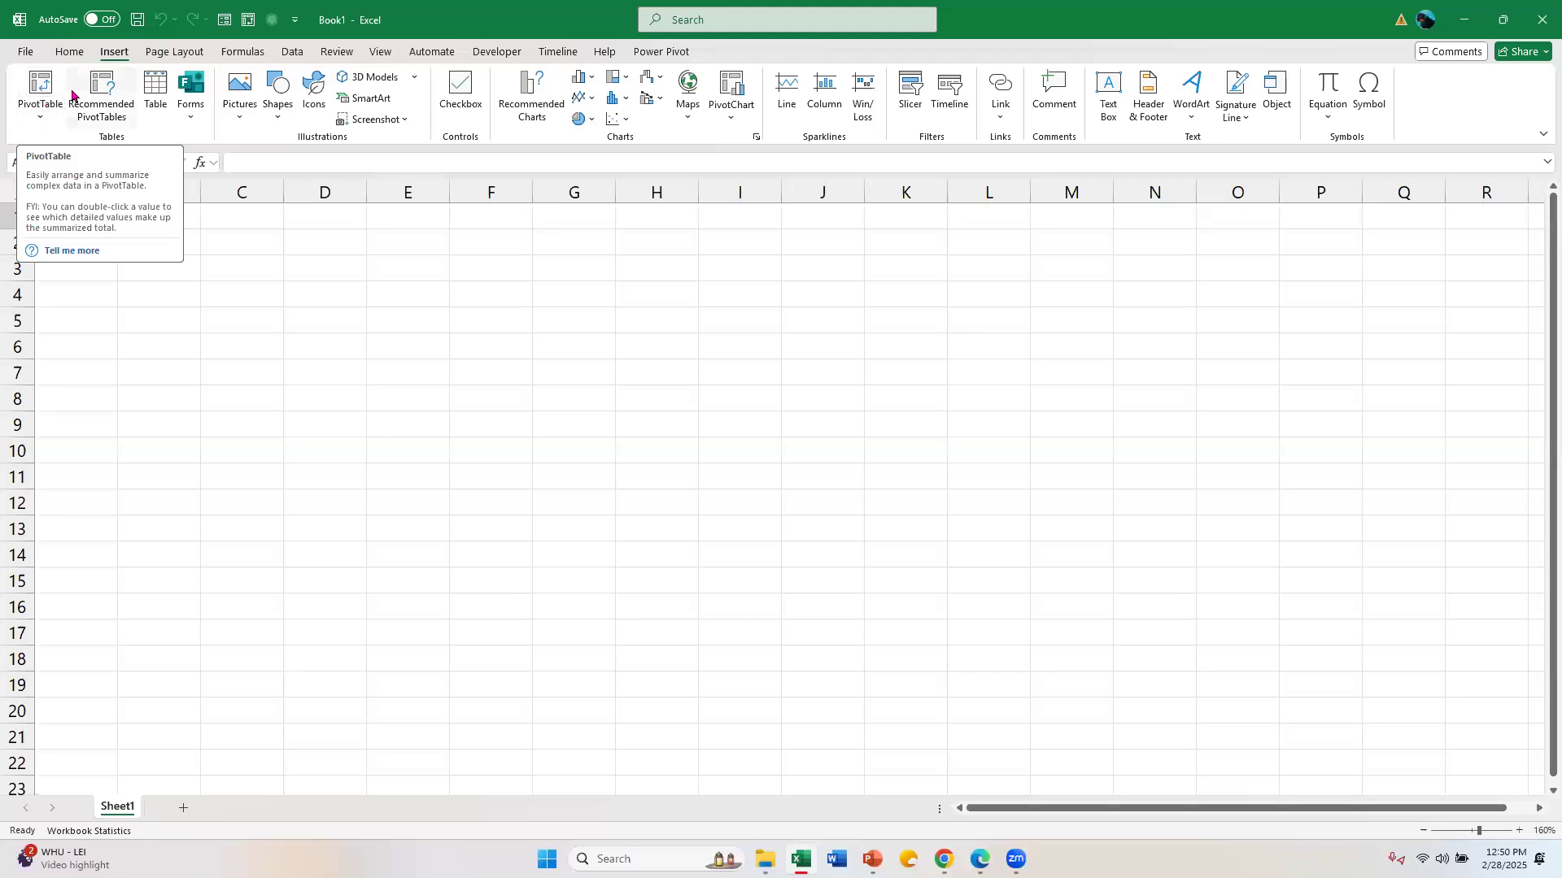
{"action": "left_click", "coordinate": [671, 53]}
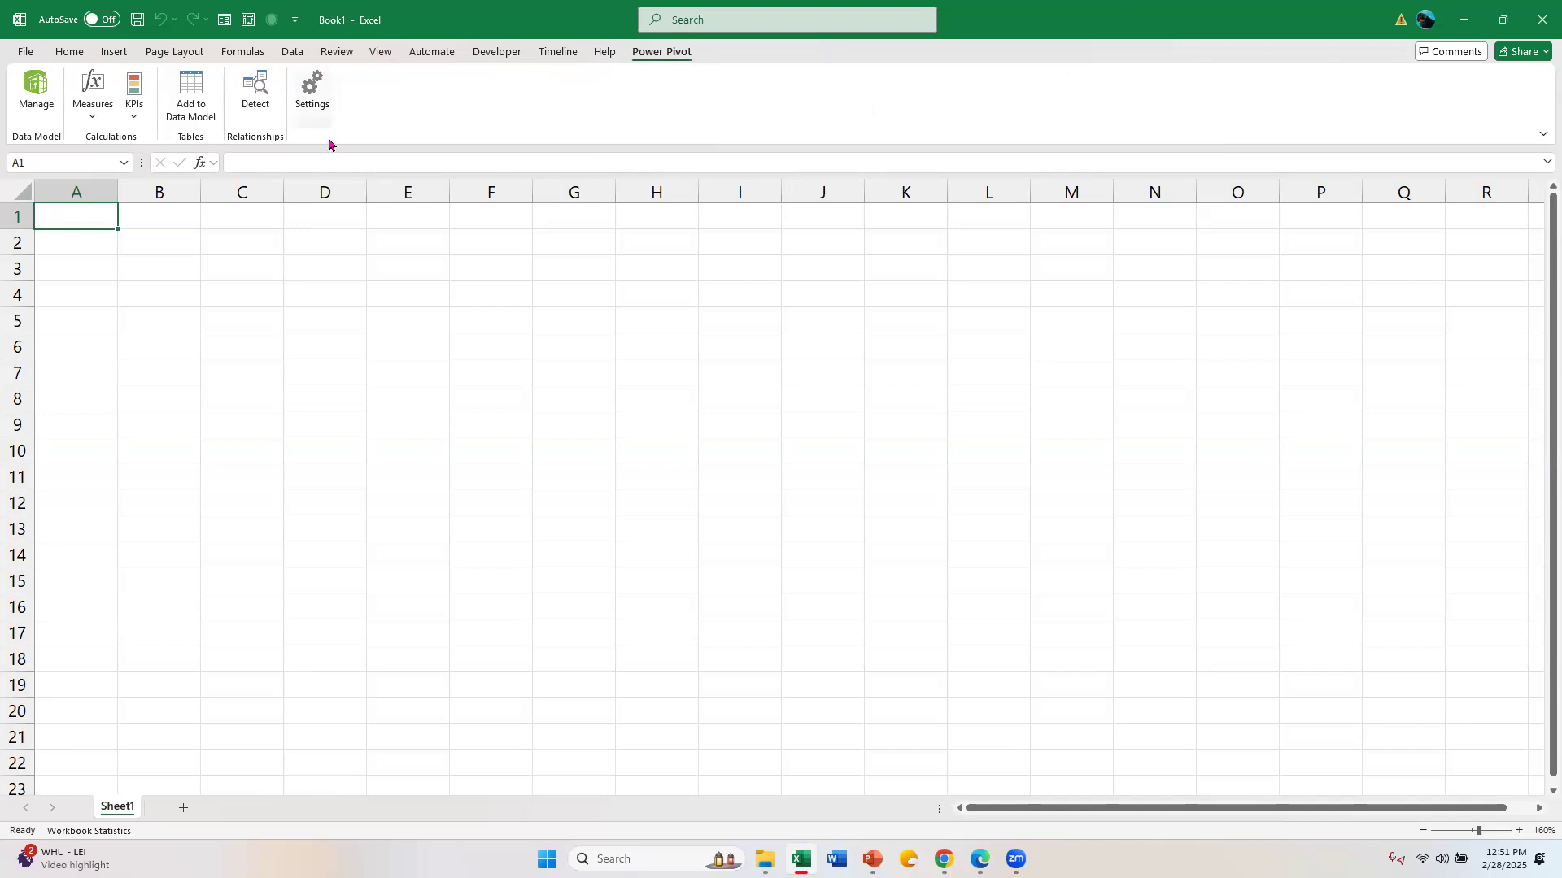
{"action": "left_click", "coordinate": [114, 53]}
{"action": "left_click", "coordinate": [40, 85]}
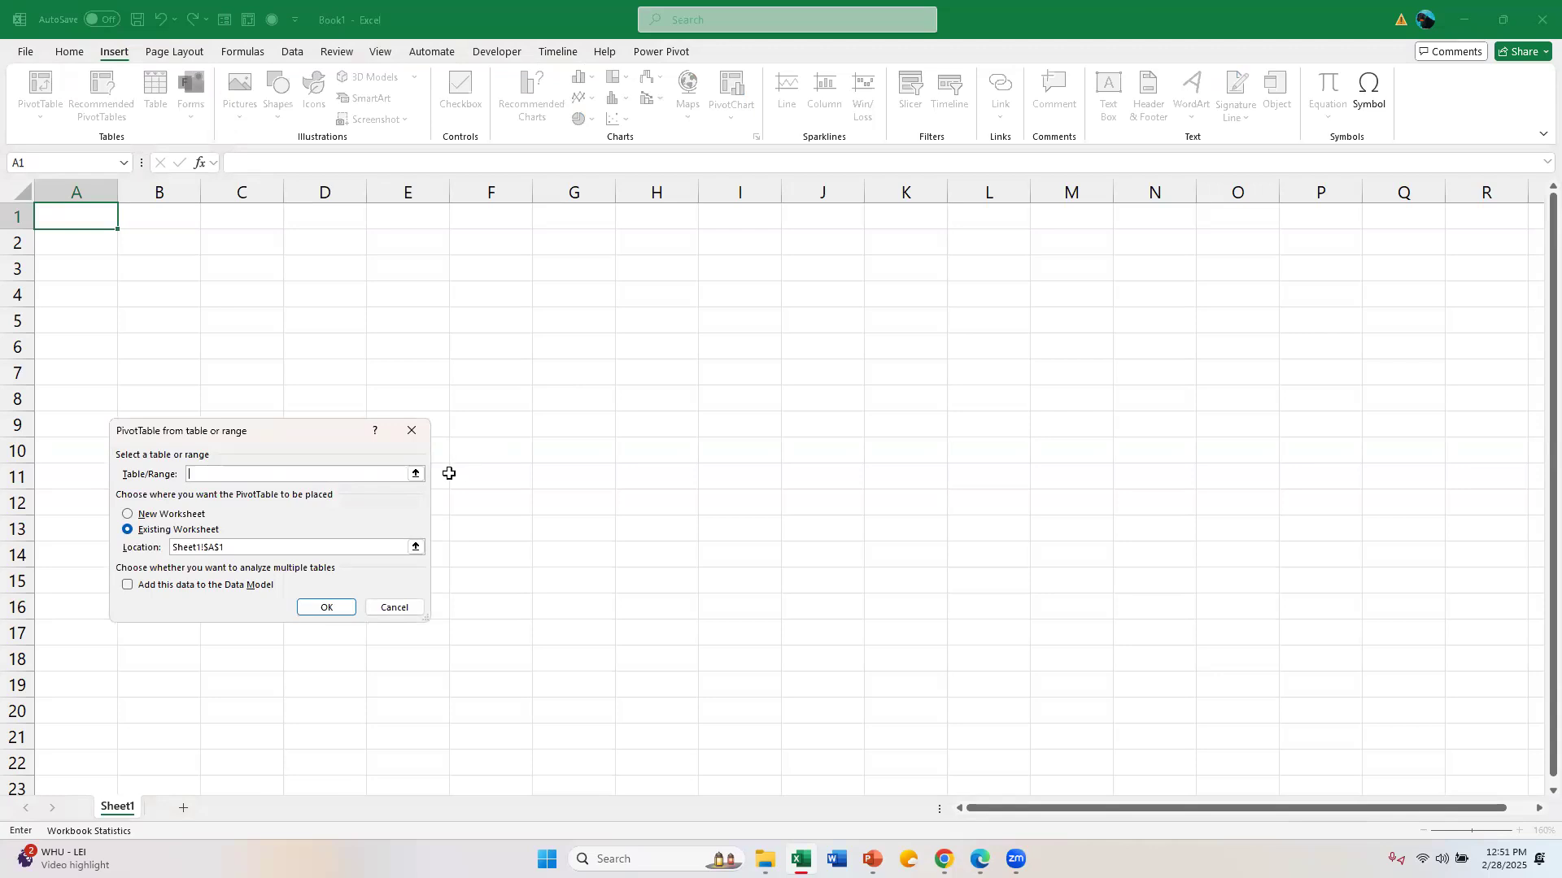
{"action": "left_click", "coordinate": [130, 515]}
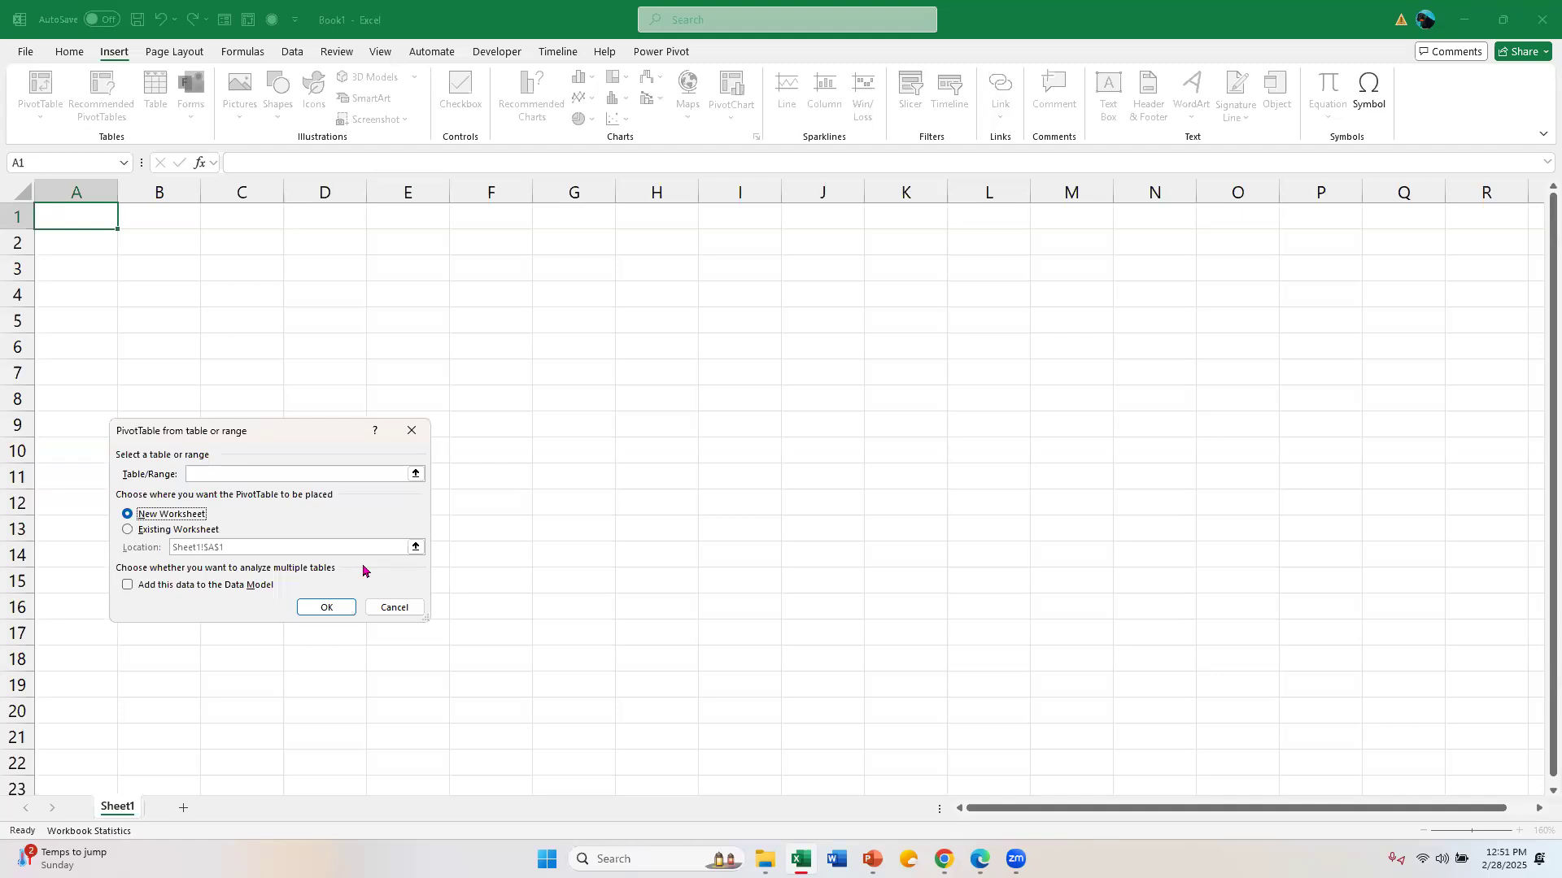
{"action": "left_click", "coordinate": [391, 612]}
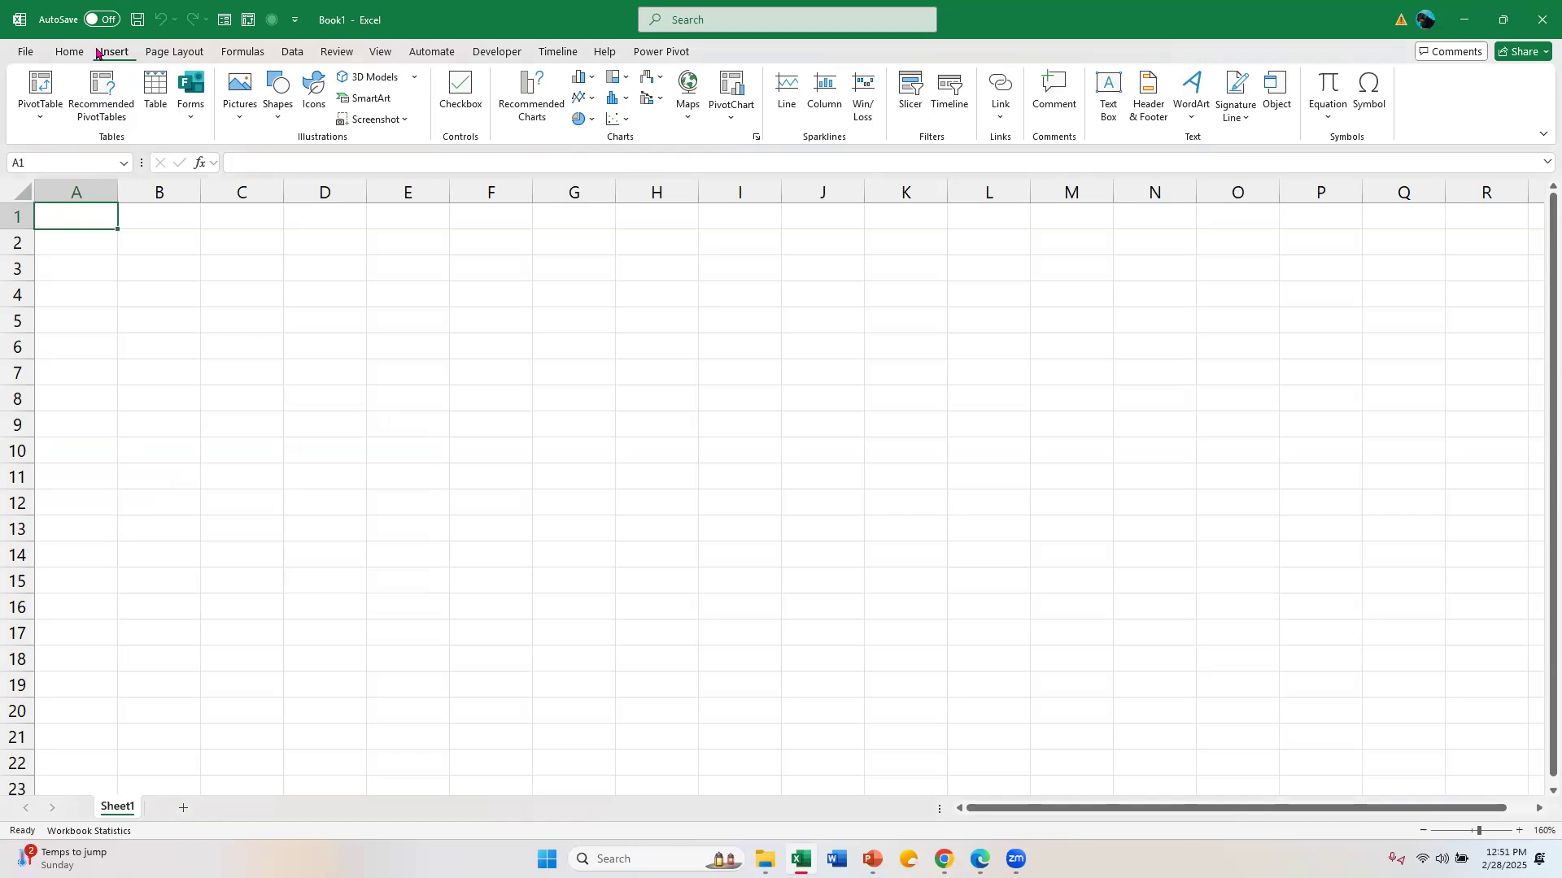
Insert a PivotTable based on the workbook's data model, placed on a new worksheet.
{"action": "left_click", "coordinate": [42, 117]}
{"action": "left_click", "coordinate": [122, 187]}
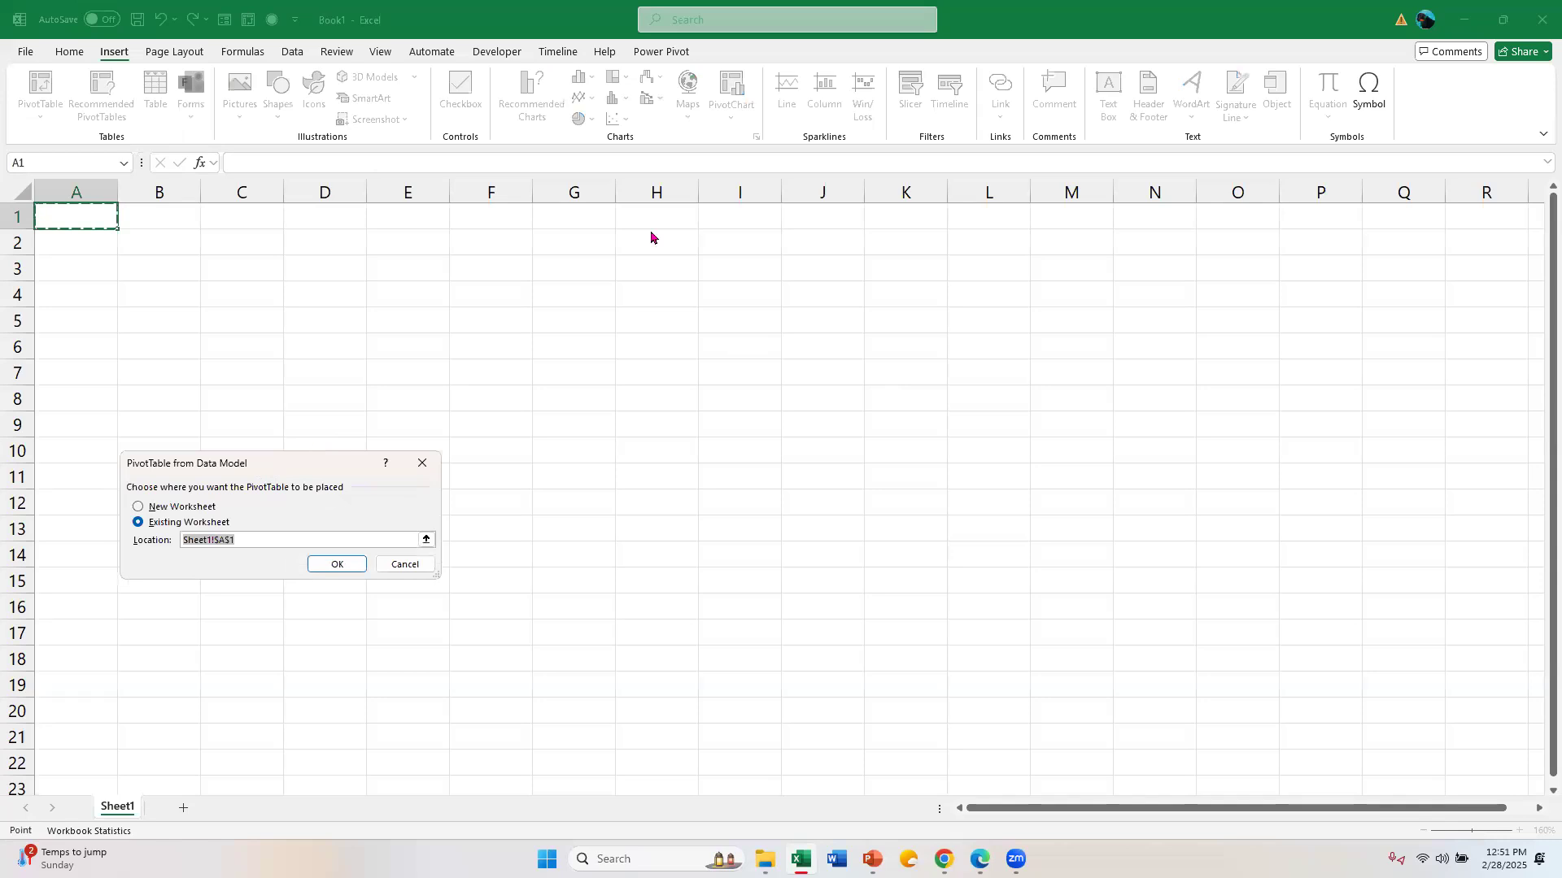
{"action": "left_click", "coordinate": [582, 261]}
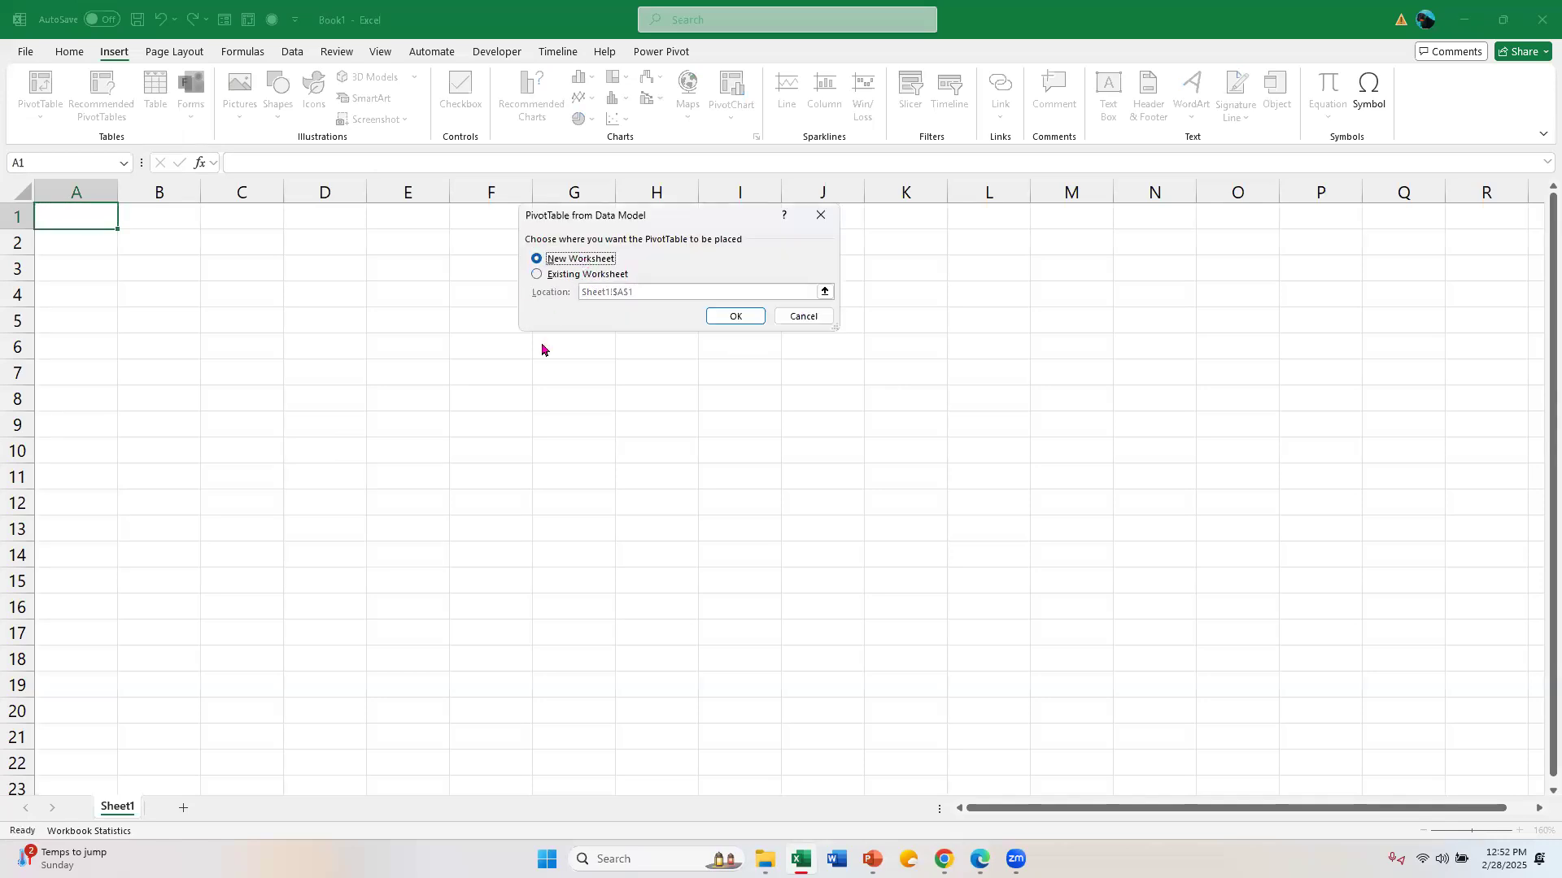
{"action": "left_click", "coordinate": [724, 318]}
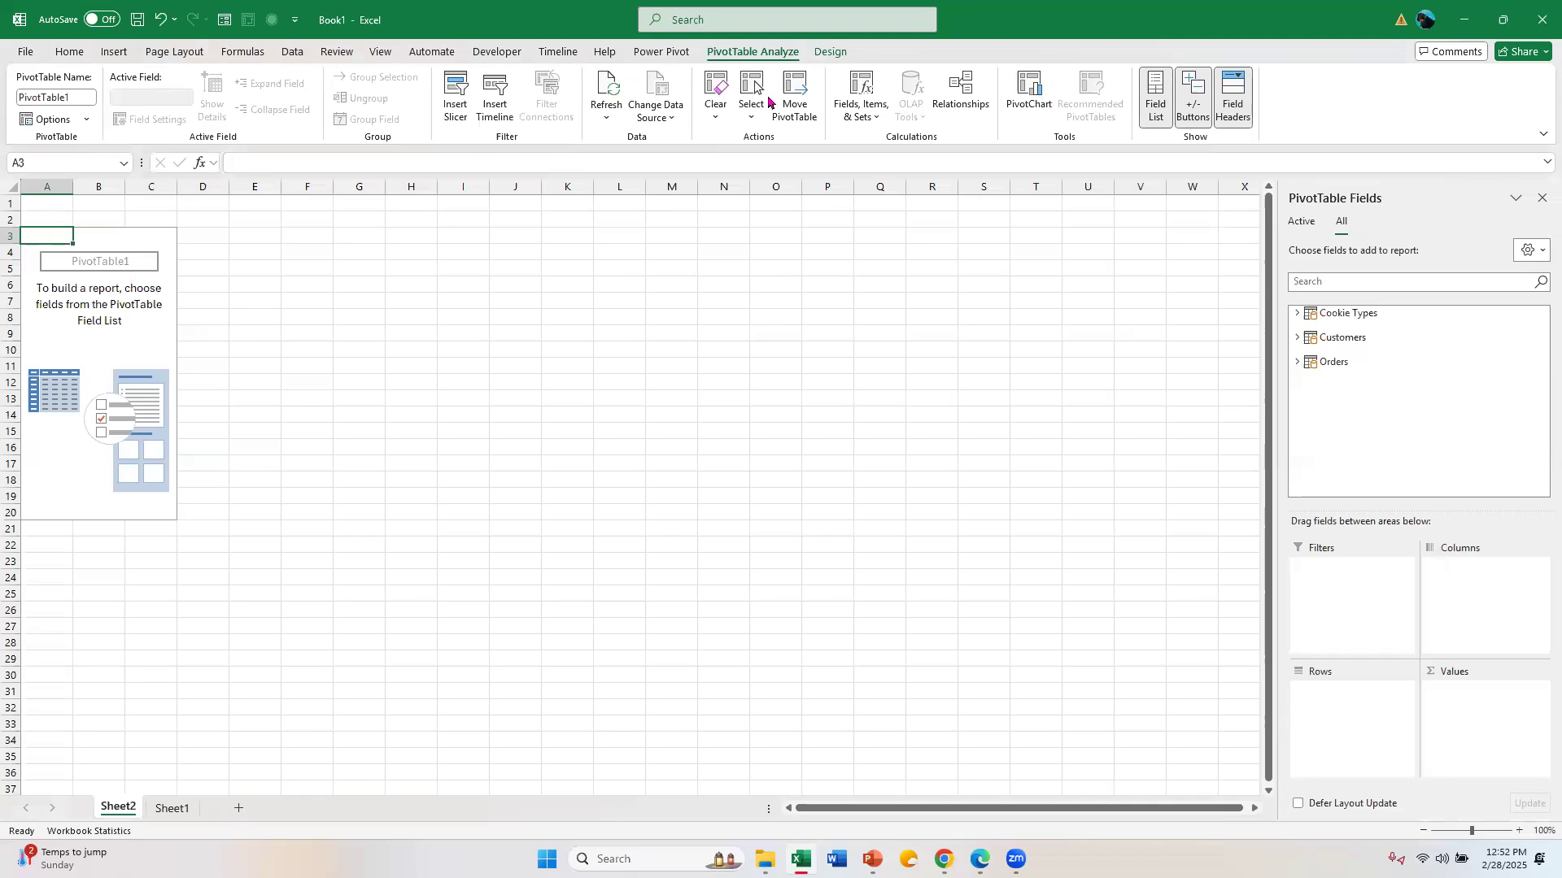
{"action": "left_click", "coordinate": [116, 54]}
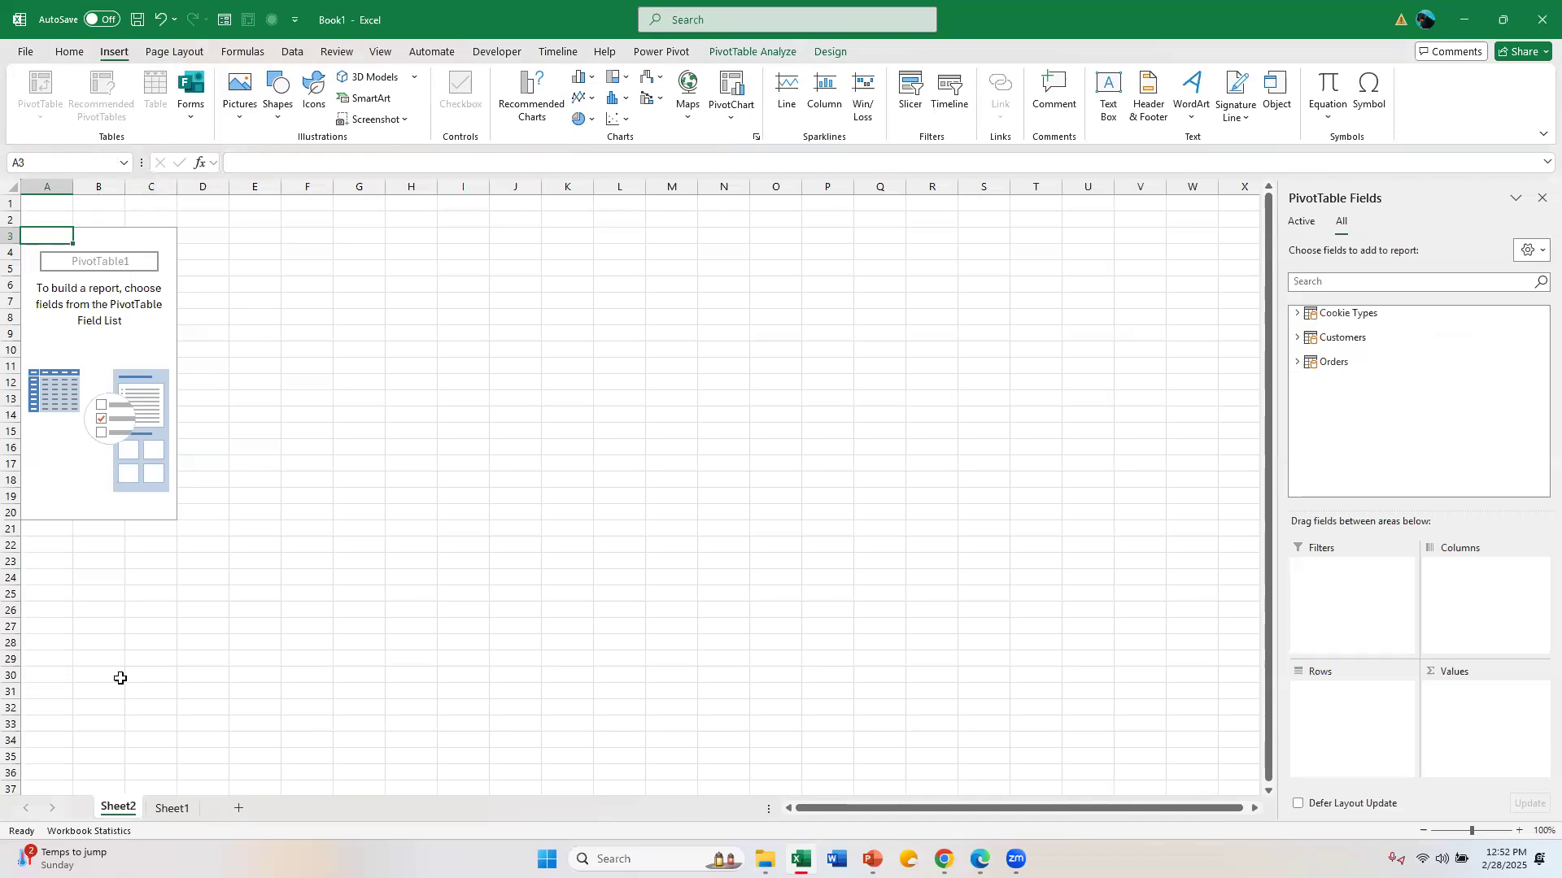
{"action": "left_click", "coordinate": [173, 810]}
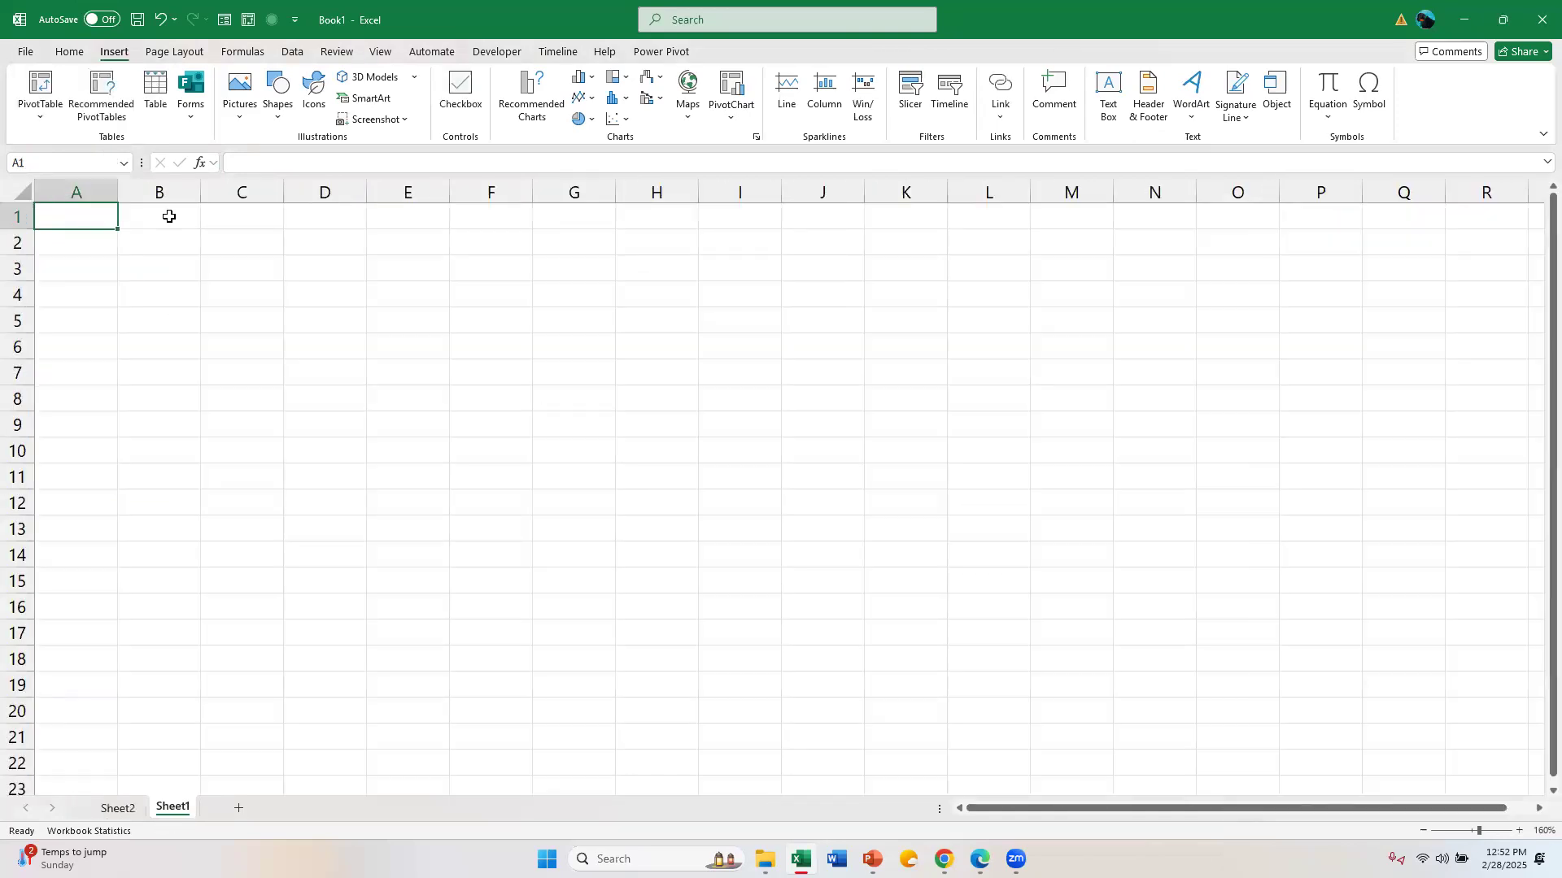
{"action": "left_click", "coordinate": [40, 121]}
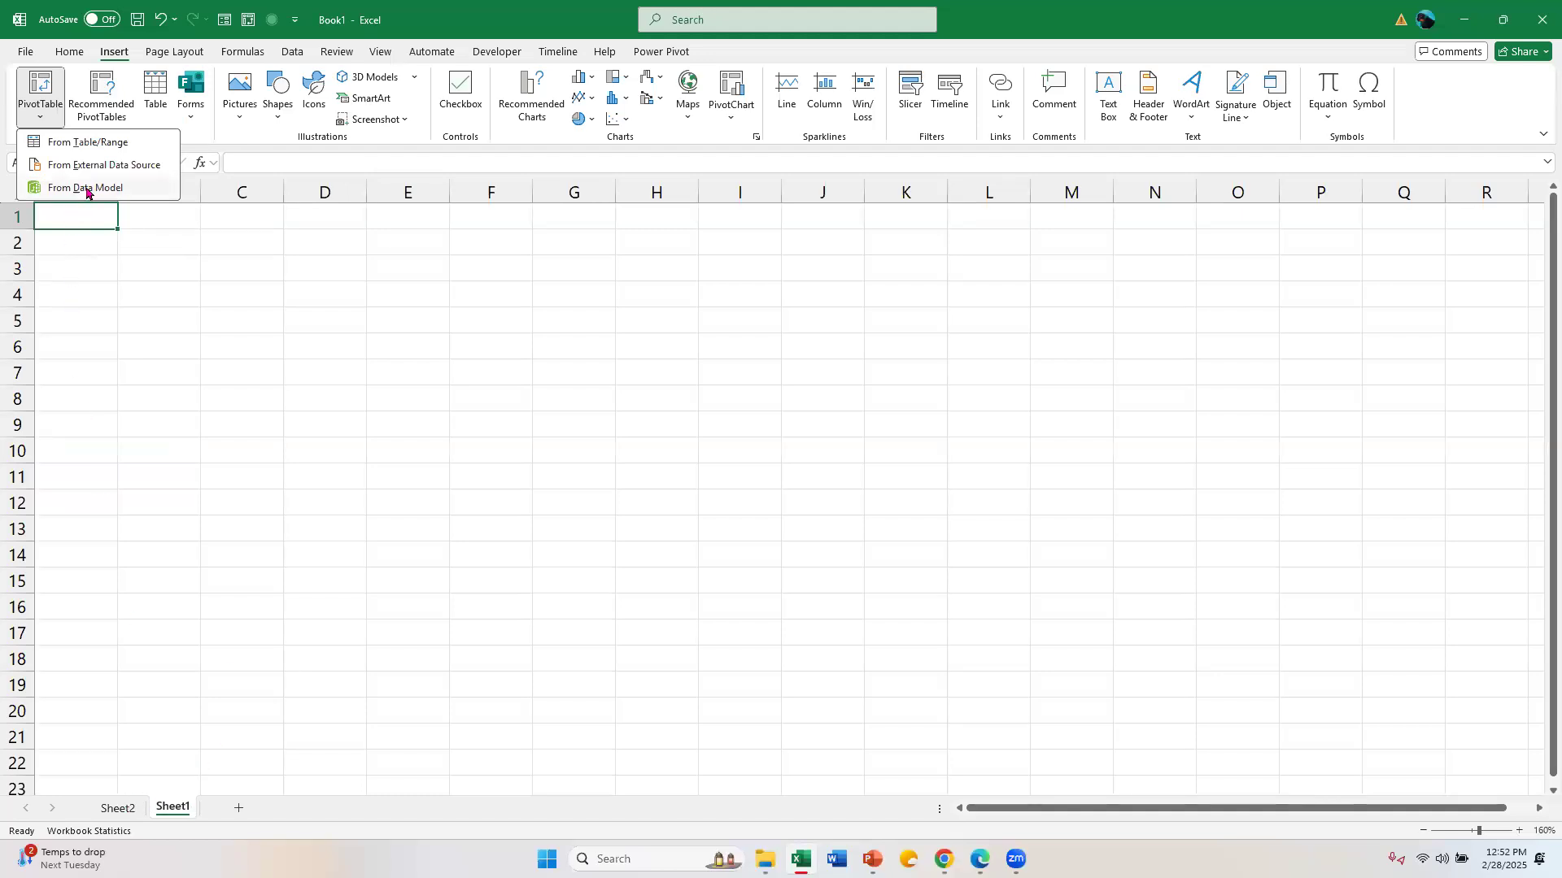
{"action": "left_click", "coordinate": [112, 809]}
{"action": "left_click", "coordinate": [114, 809]}
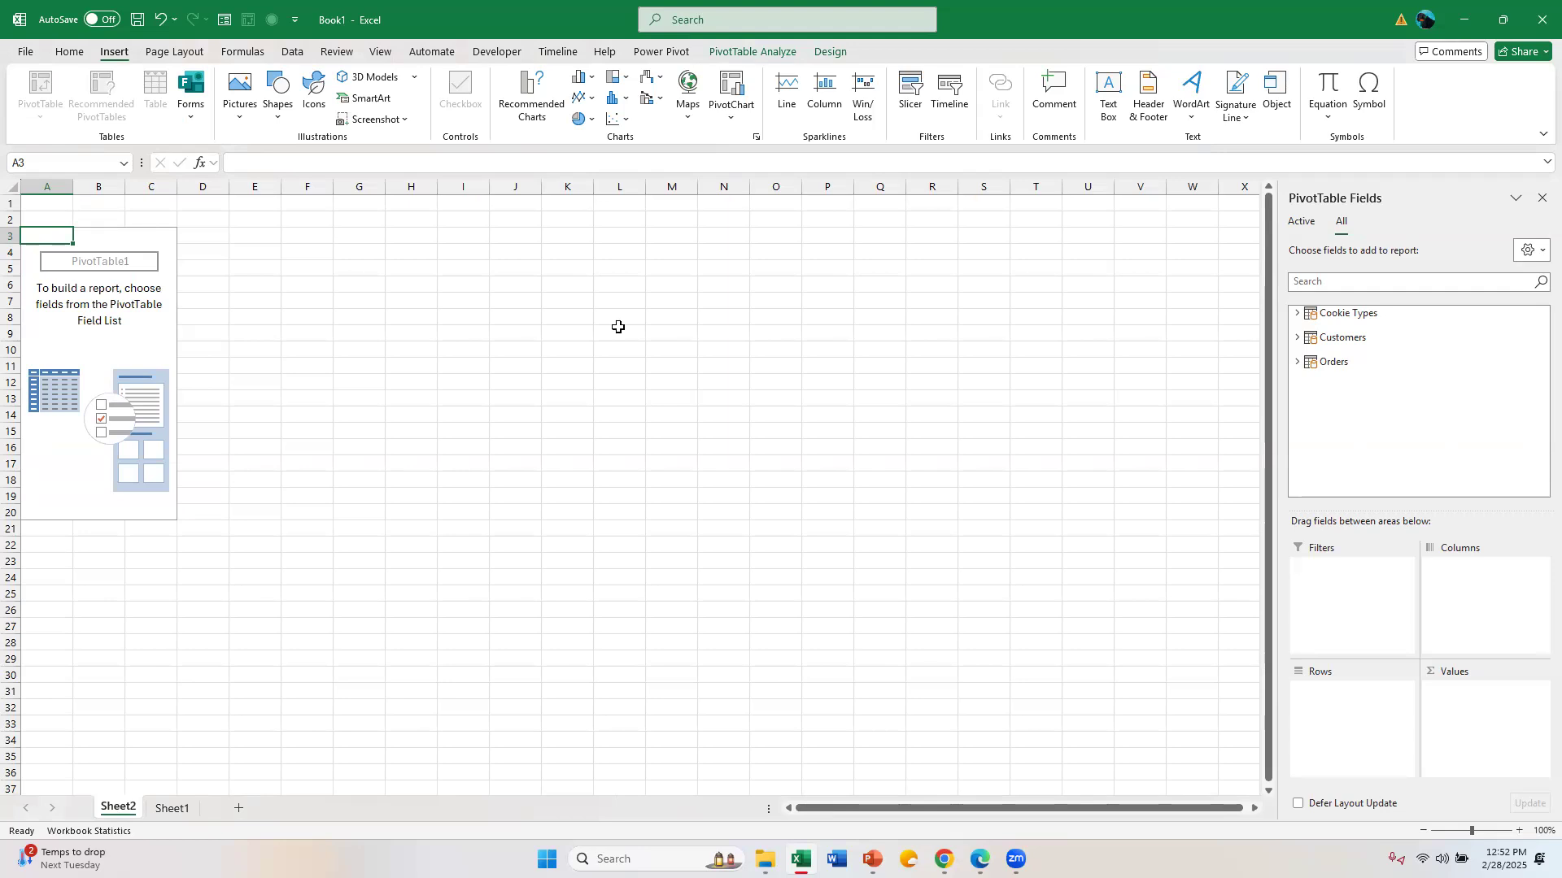
Expand the Cookie Types, Customers and Orders tables in the PivotTable field list and look through their fields and measures.
{"action": "left_click", "coordinate": [1298, 314]}
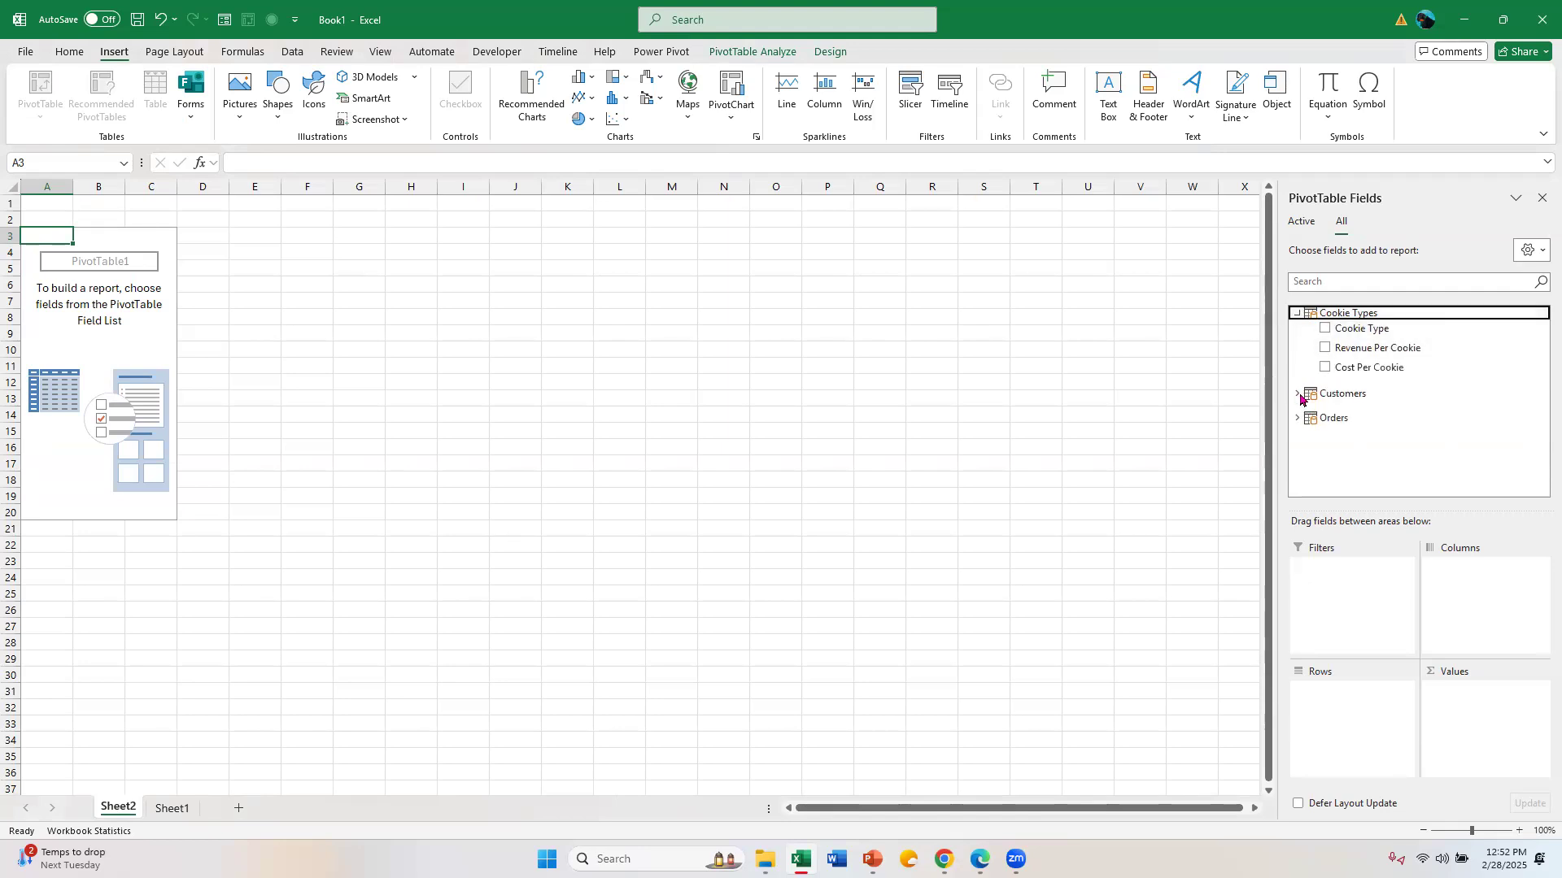
{"action": "left_click", "coordinate": [1297, 394]}
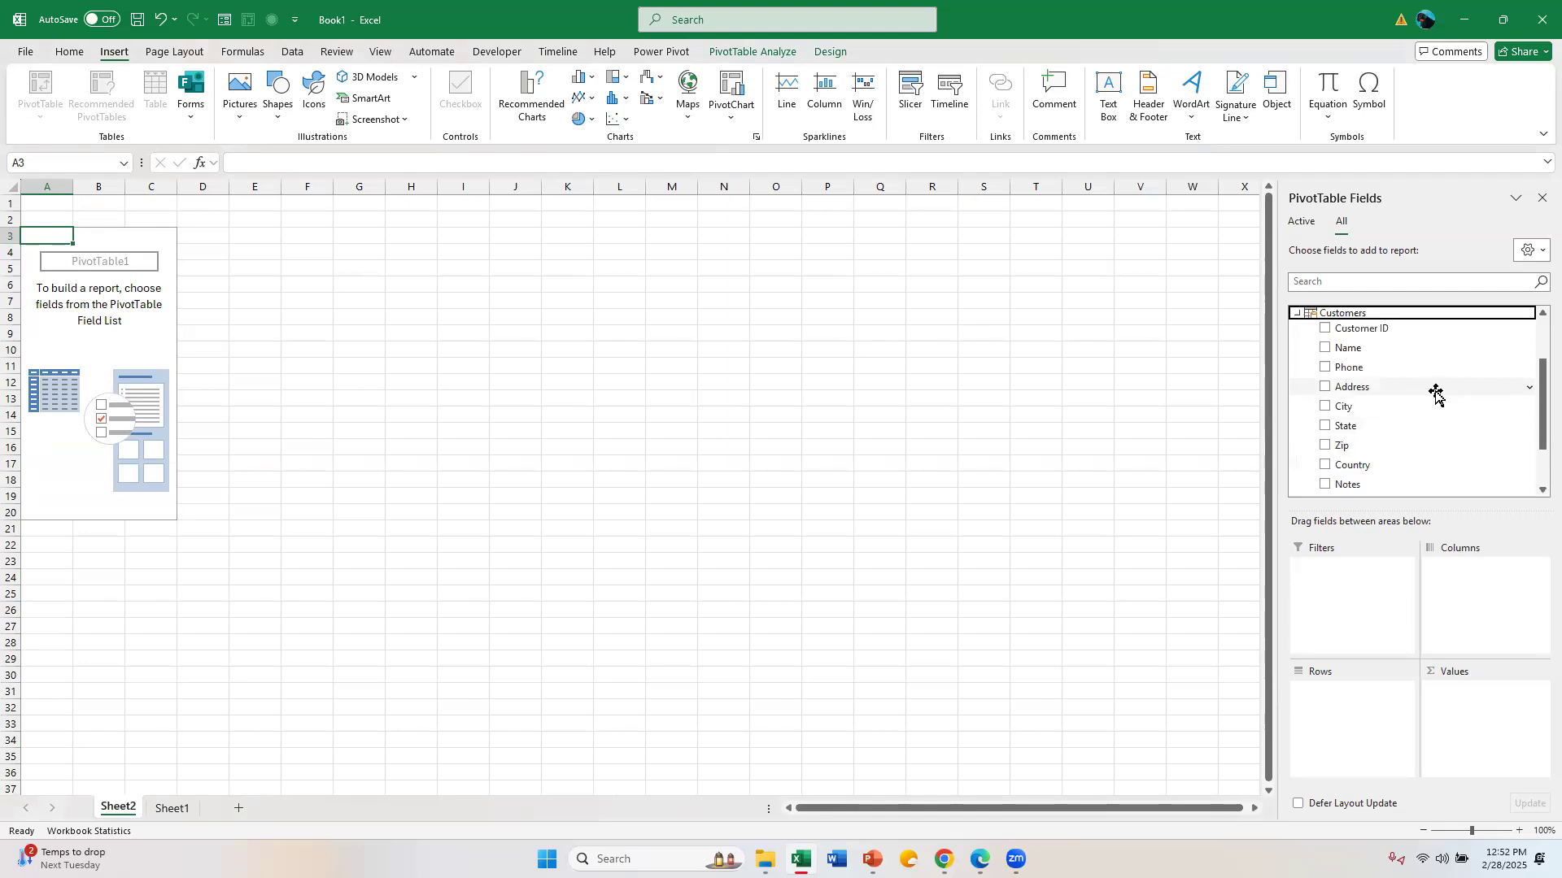
{"action": "scroll", "coordinate": [1440, 402], "scroll_direction": "up", "scroll_amount": 1}
{"action": "scroll", "coordinate": [1446, 407], "scroll_direction": "down", "scroll_amount": 3}
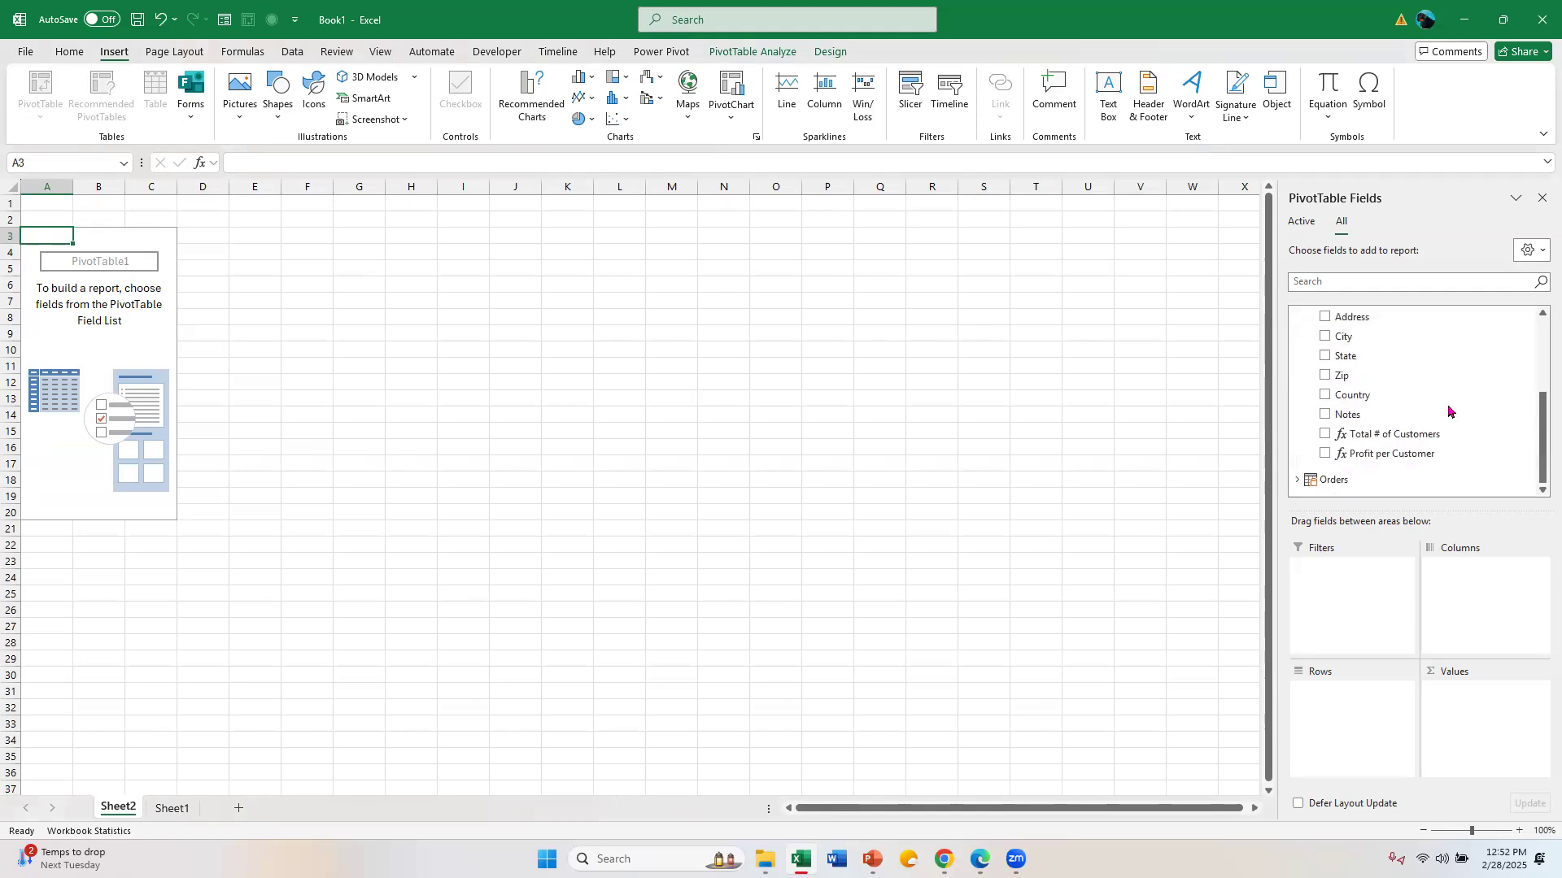
{"action": "left_click", "coordinate": [1298, 481]}
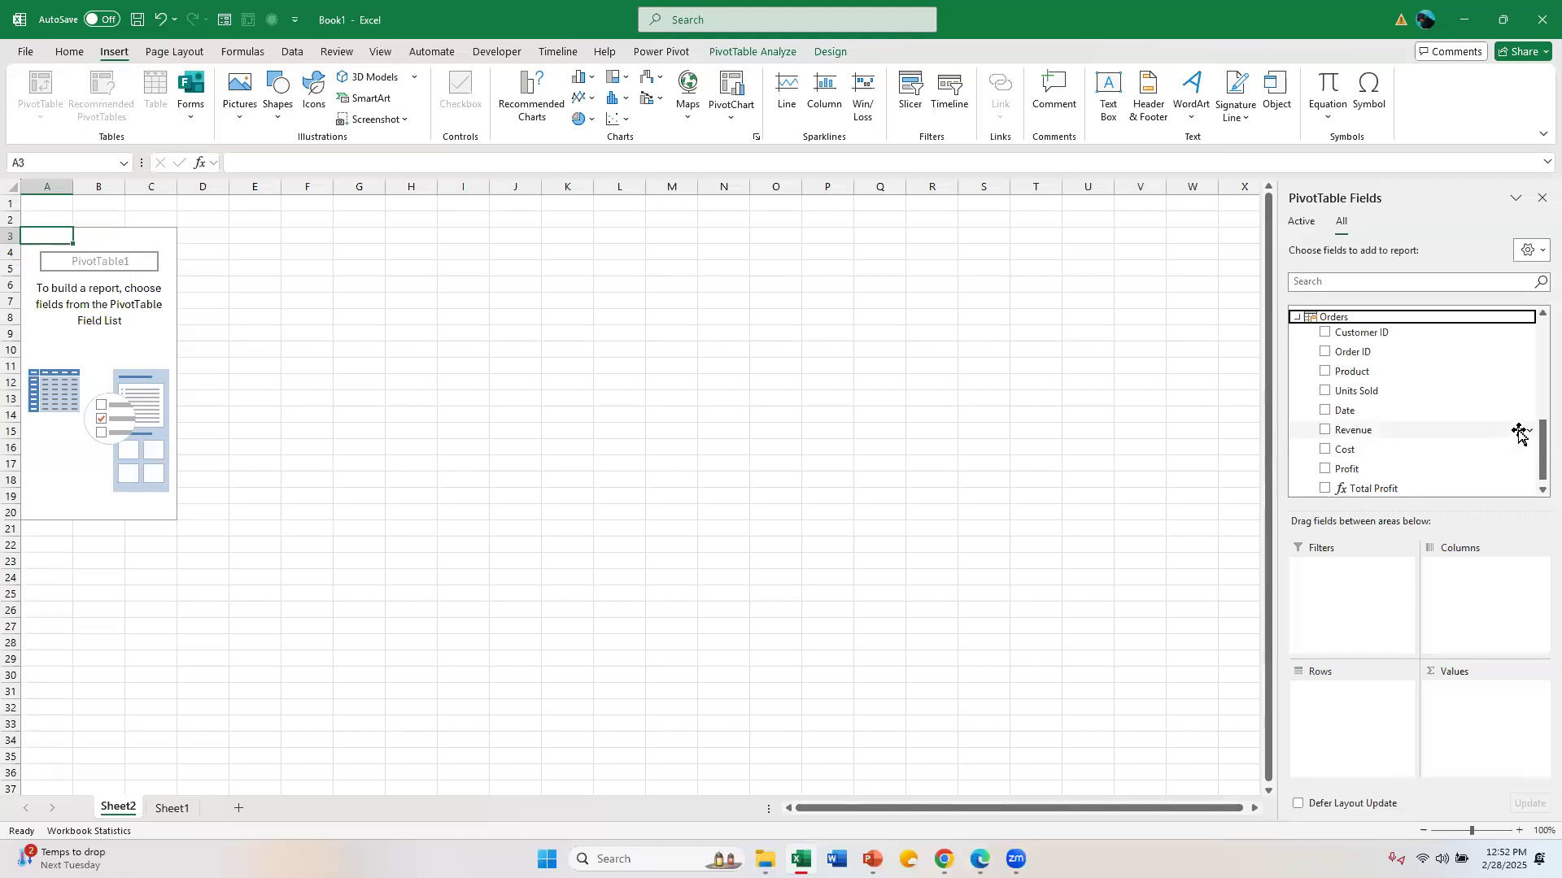
{"action": "scroll", "coordinate": [1520, 431], "scroll_direction": "up", "scroll_amount": 6}
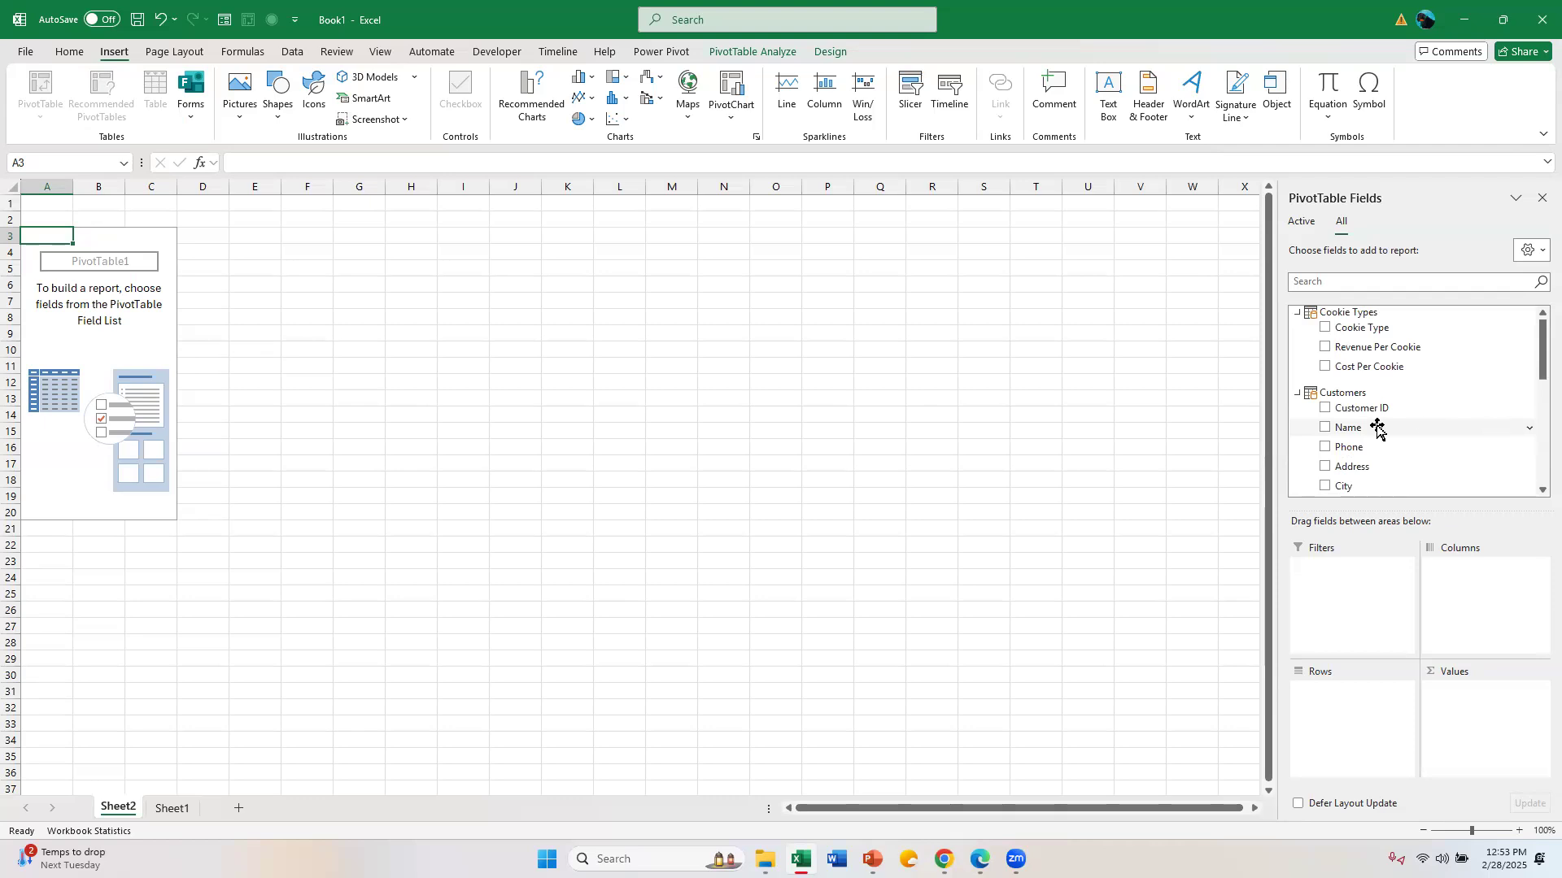
Add the Name field from the Customers table as PivotTable rows and enlarge the worksheet view to 200%.
{"action": "left_click_drag", "start_coordinate": [1377, 429], "coordinate": [1343, 735]}
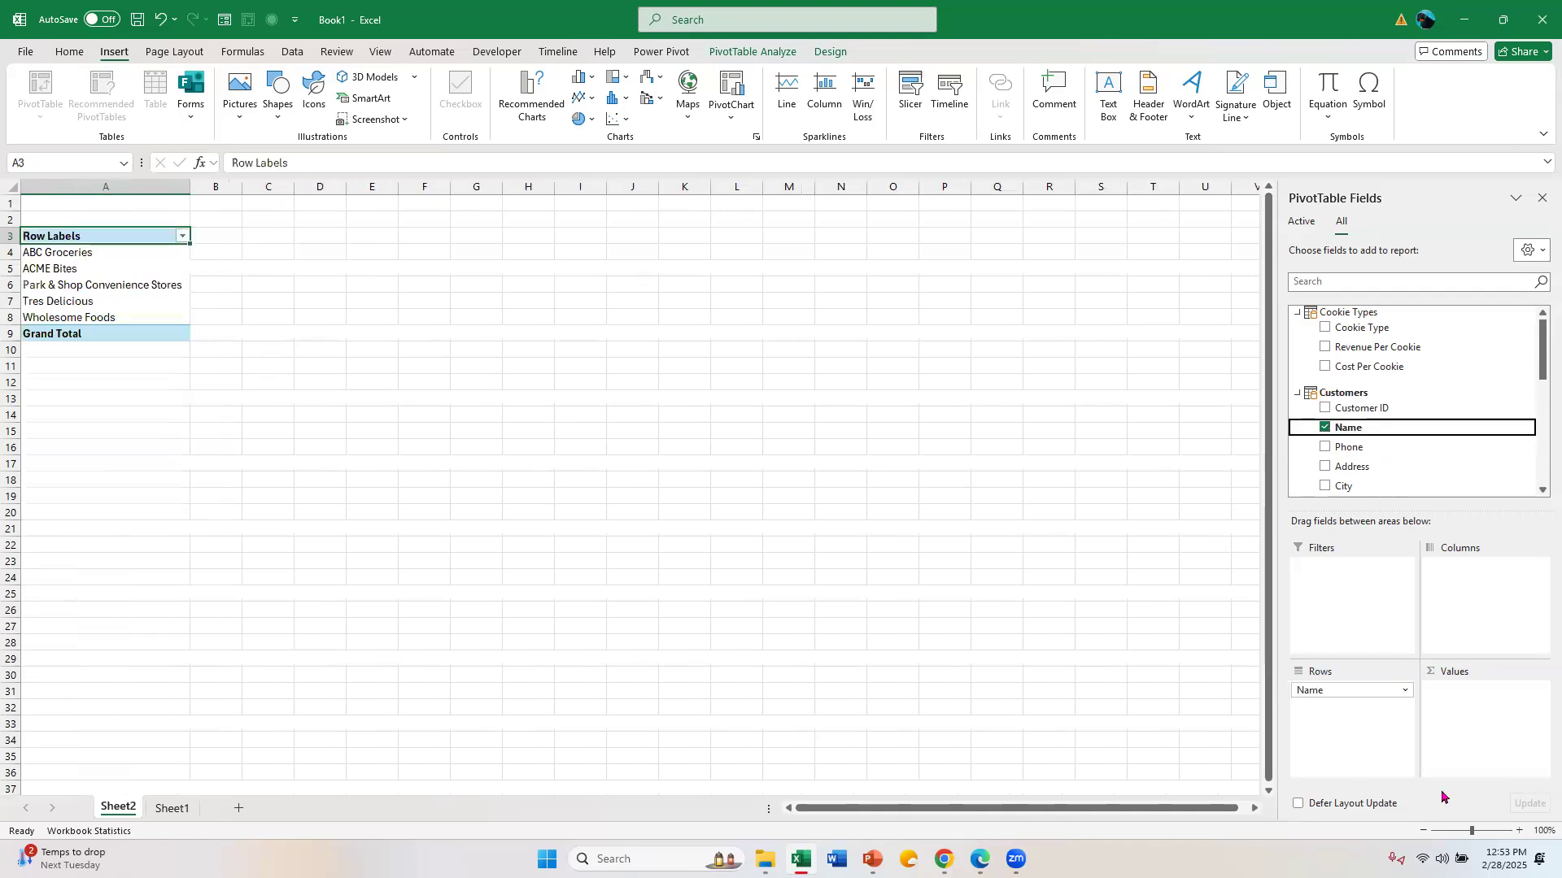
{"action": "left_click", "coordinate": [1517, 832]}
{"action": "double_click", "coordinate": [1518, 832]}
{"action": "double_click", "coordinate": [1518, 832]}
{"action": "triple_click", "coordinate": [1518, 832]}
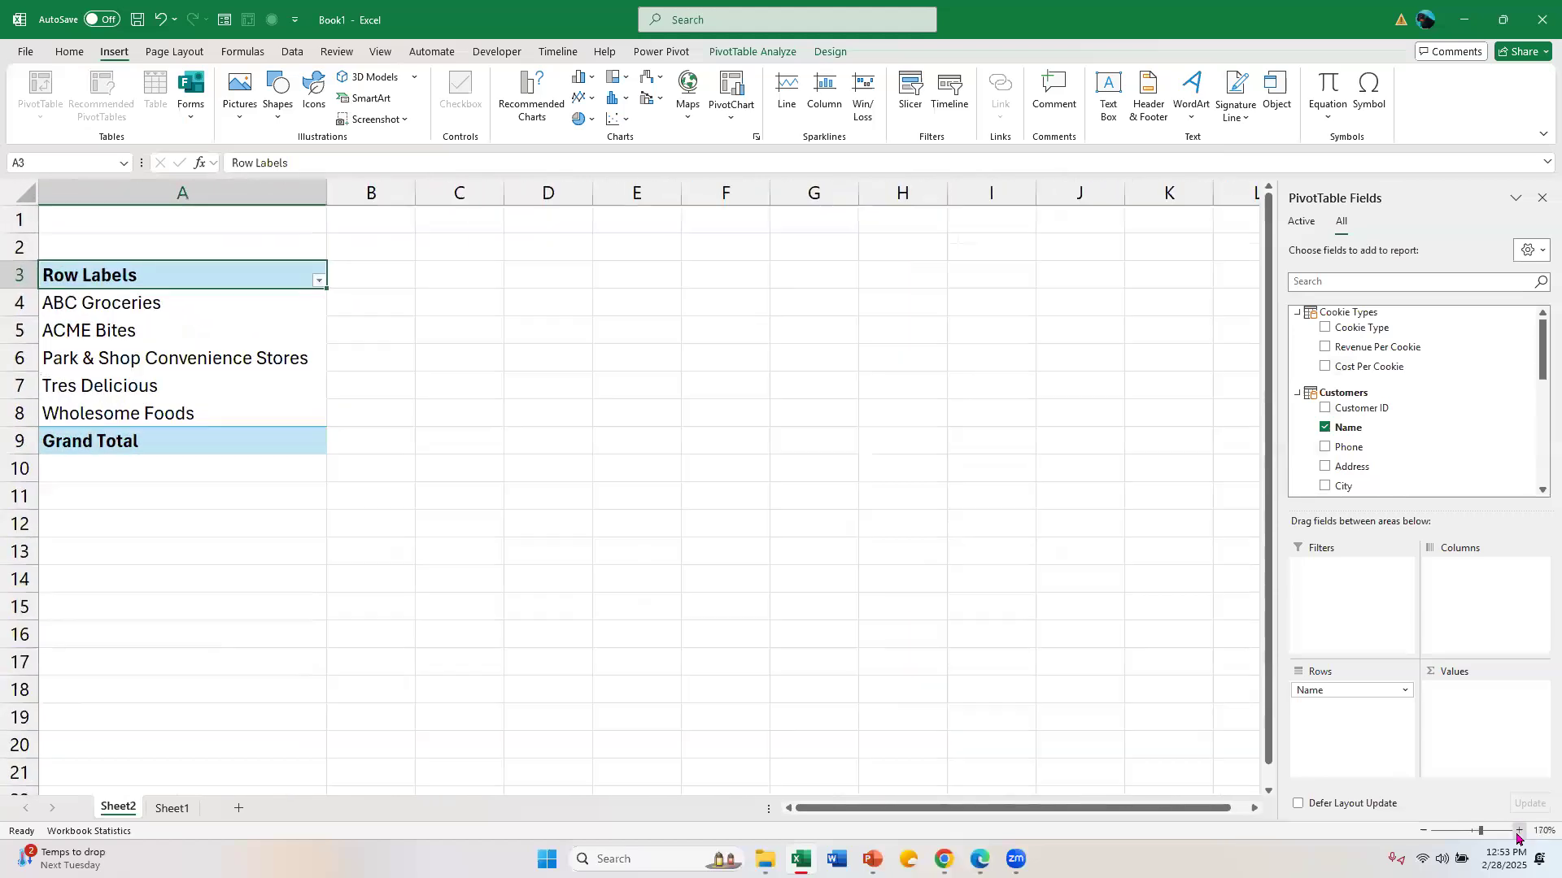
{"action": "double_click", "coordinate": [1518, 832]}
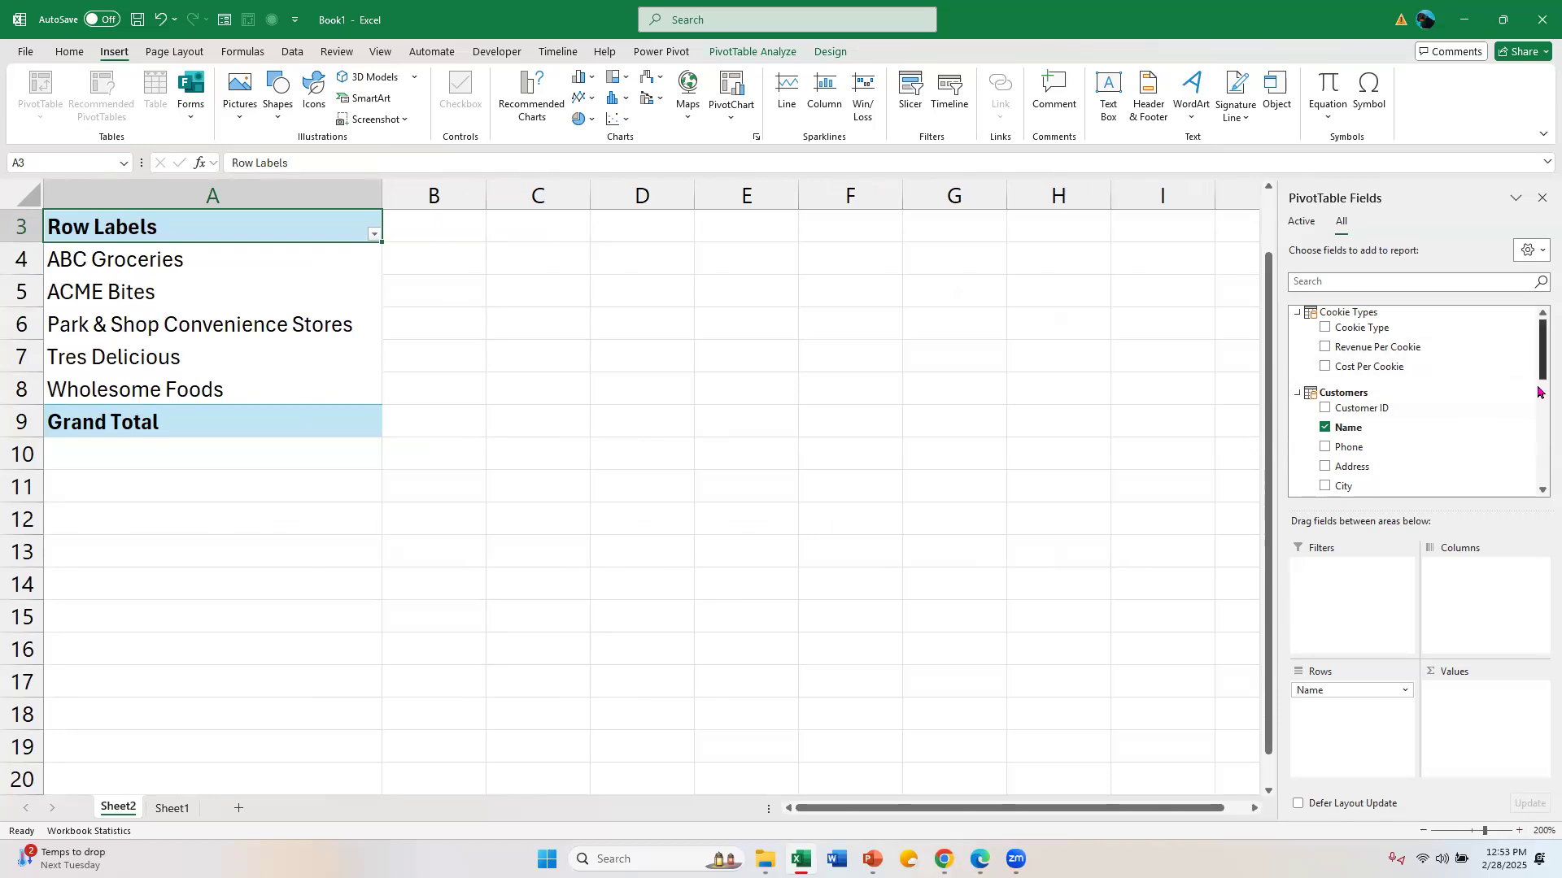
Add Order ID from the Orders table to the PivotTable values and summarize it by Count.
{"action": "left_click_drag", "start_coordinate": [1539, 354], "coordinate": [1540, 428]}
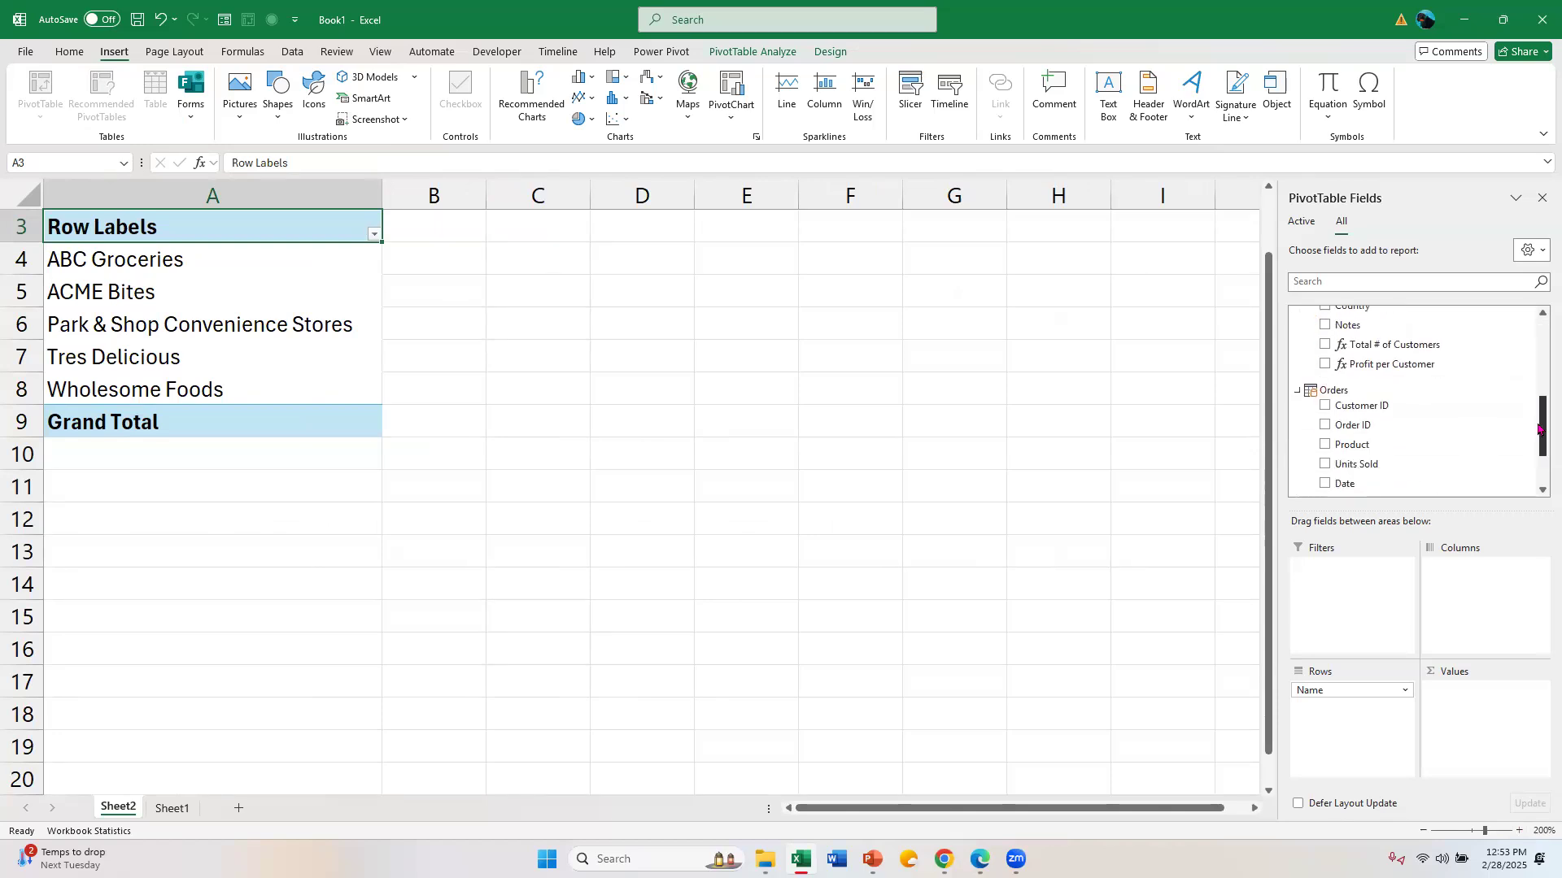
{"action": "left_click_drag", "start_coordinate": [1540, 429], "coordinate": [1540, 457]}
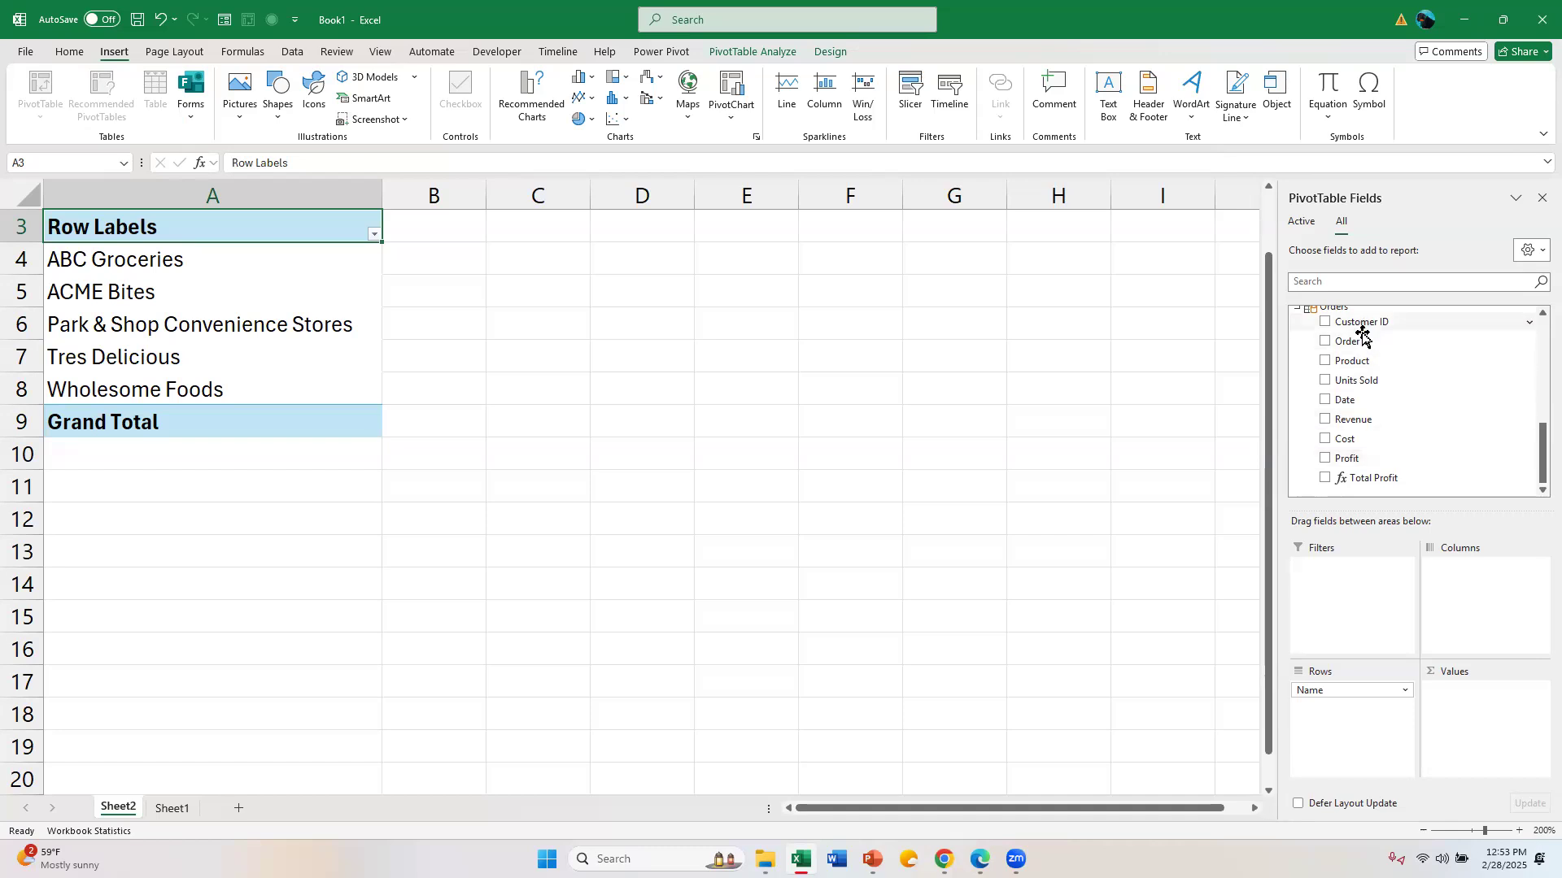
{"action": "left_click_drag", "start_coordinate": [1361, 345], "coordinate": [1487, 712]}
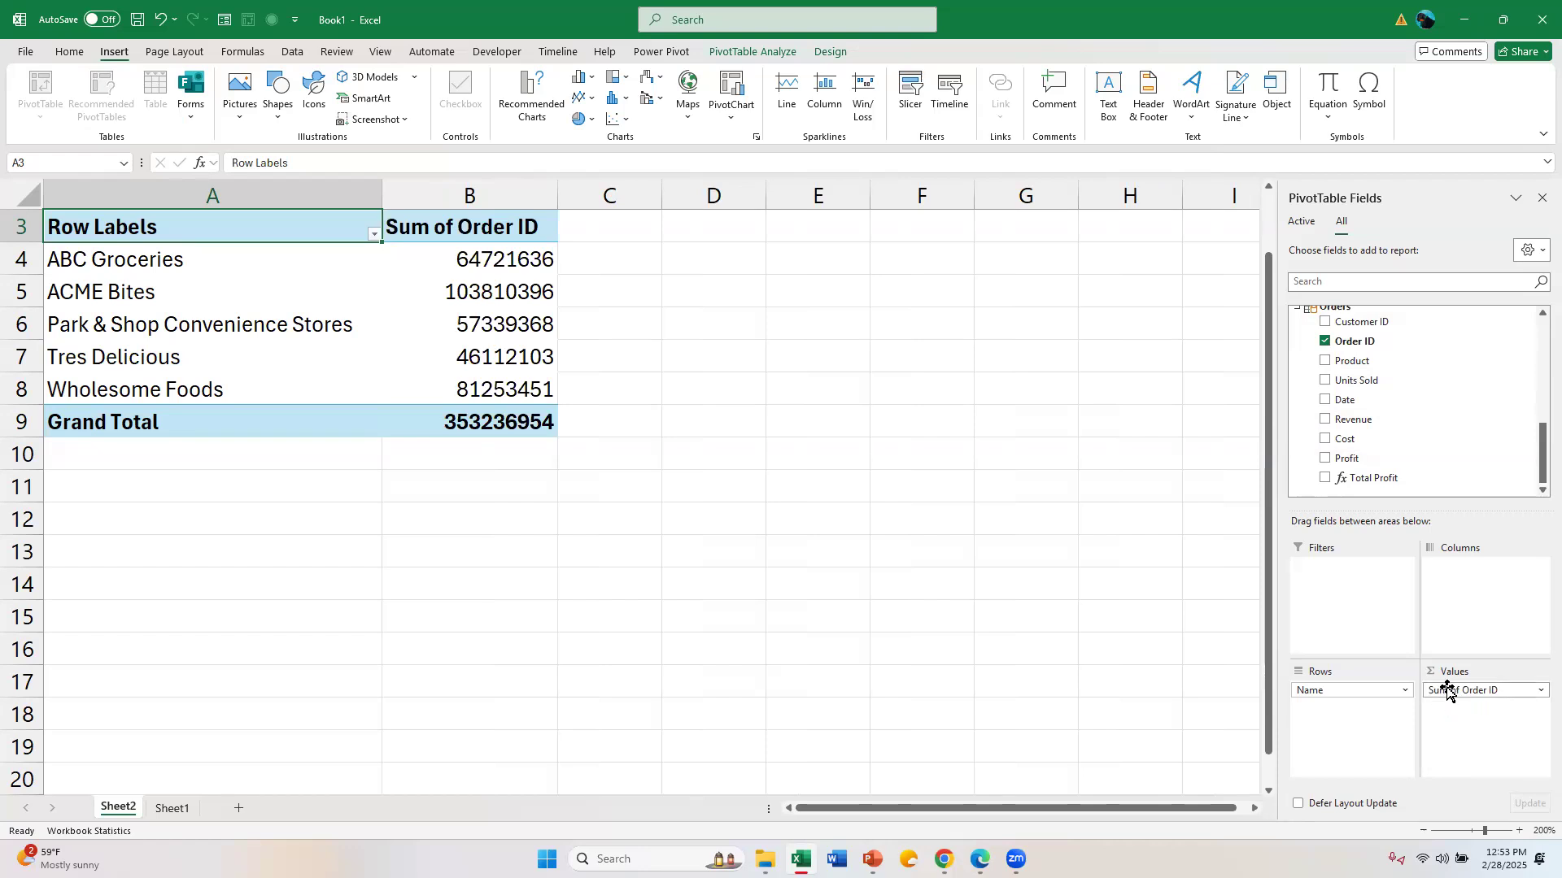
{"action": "left_click", "coordinate": [1538, 693]}
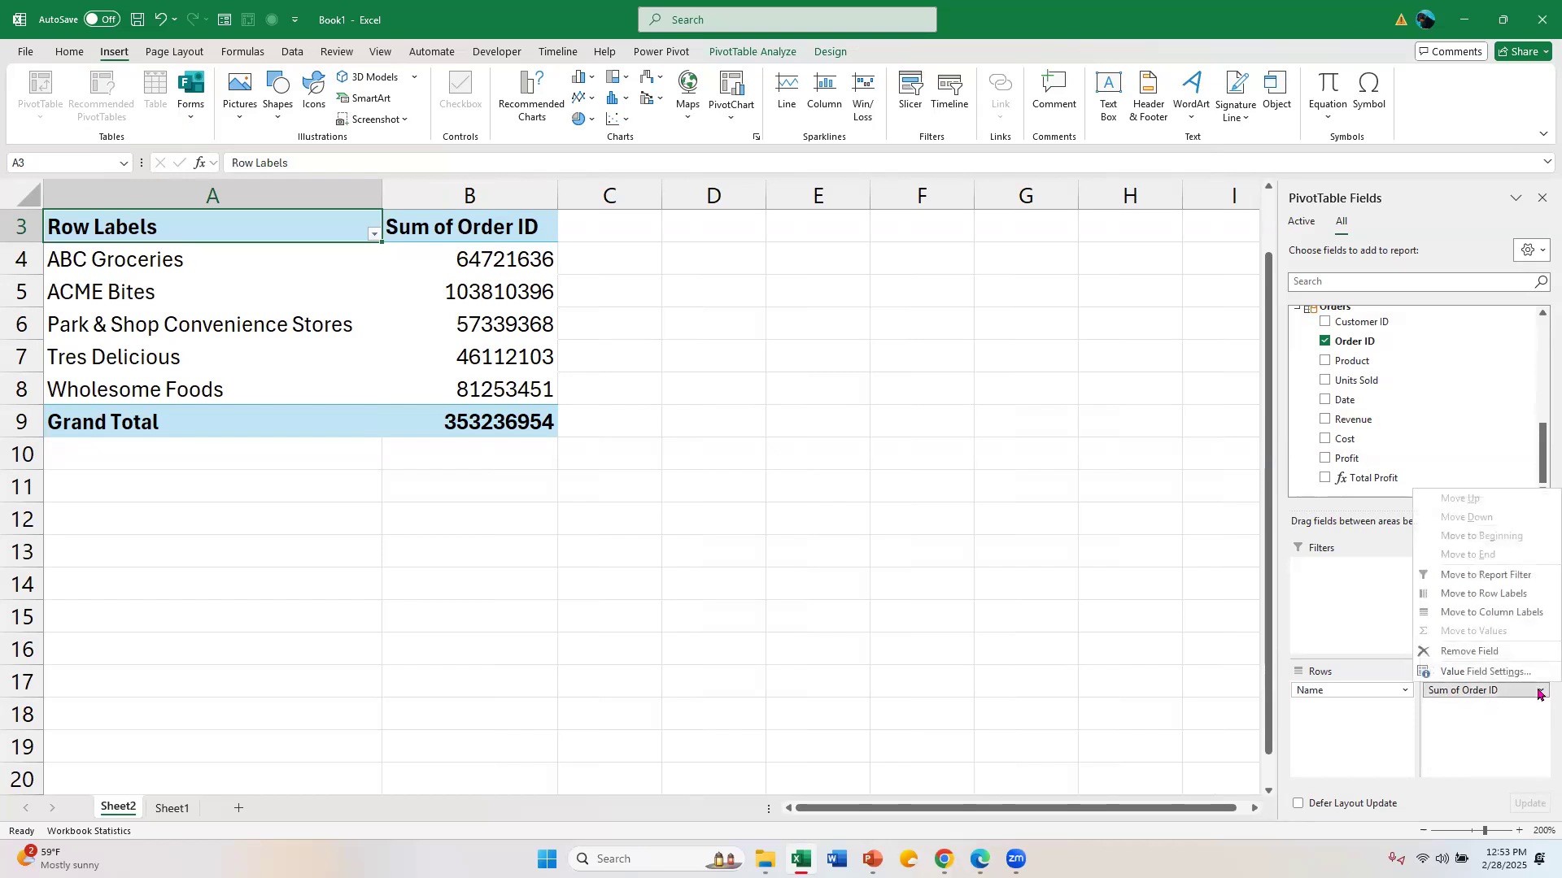
{"action": "left_click", "coordinate": [1531, 680]}
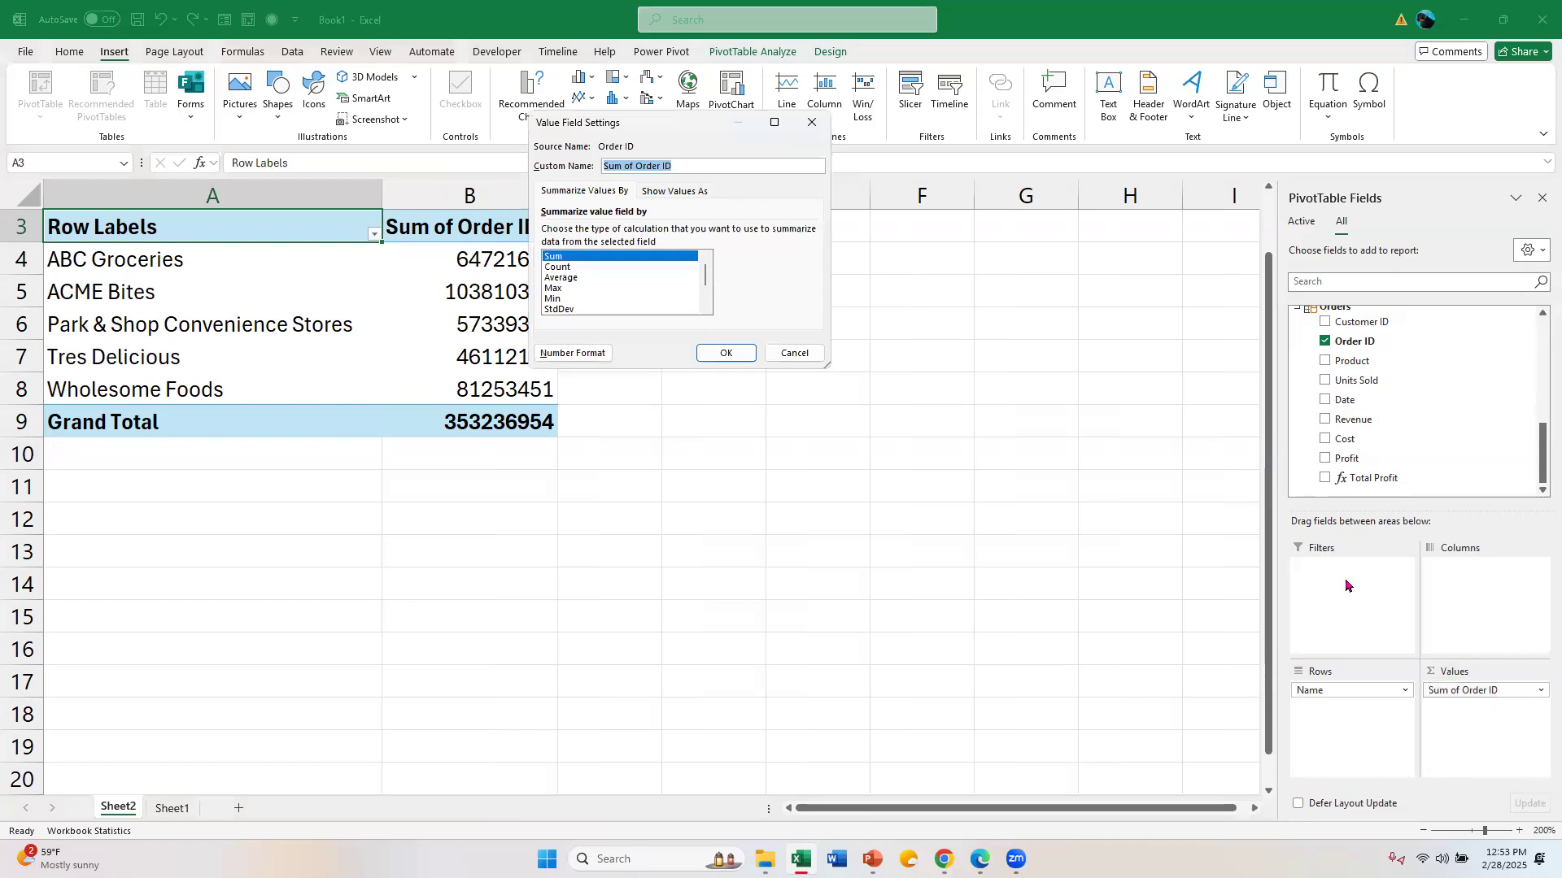
{"action": "left_click", "coordinate": [572, 268]}
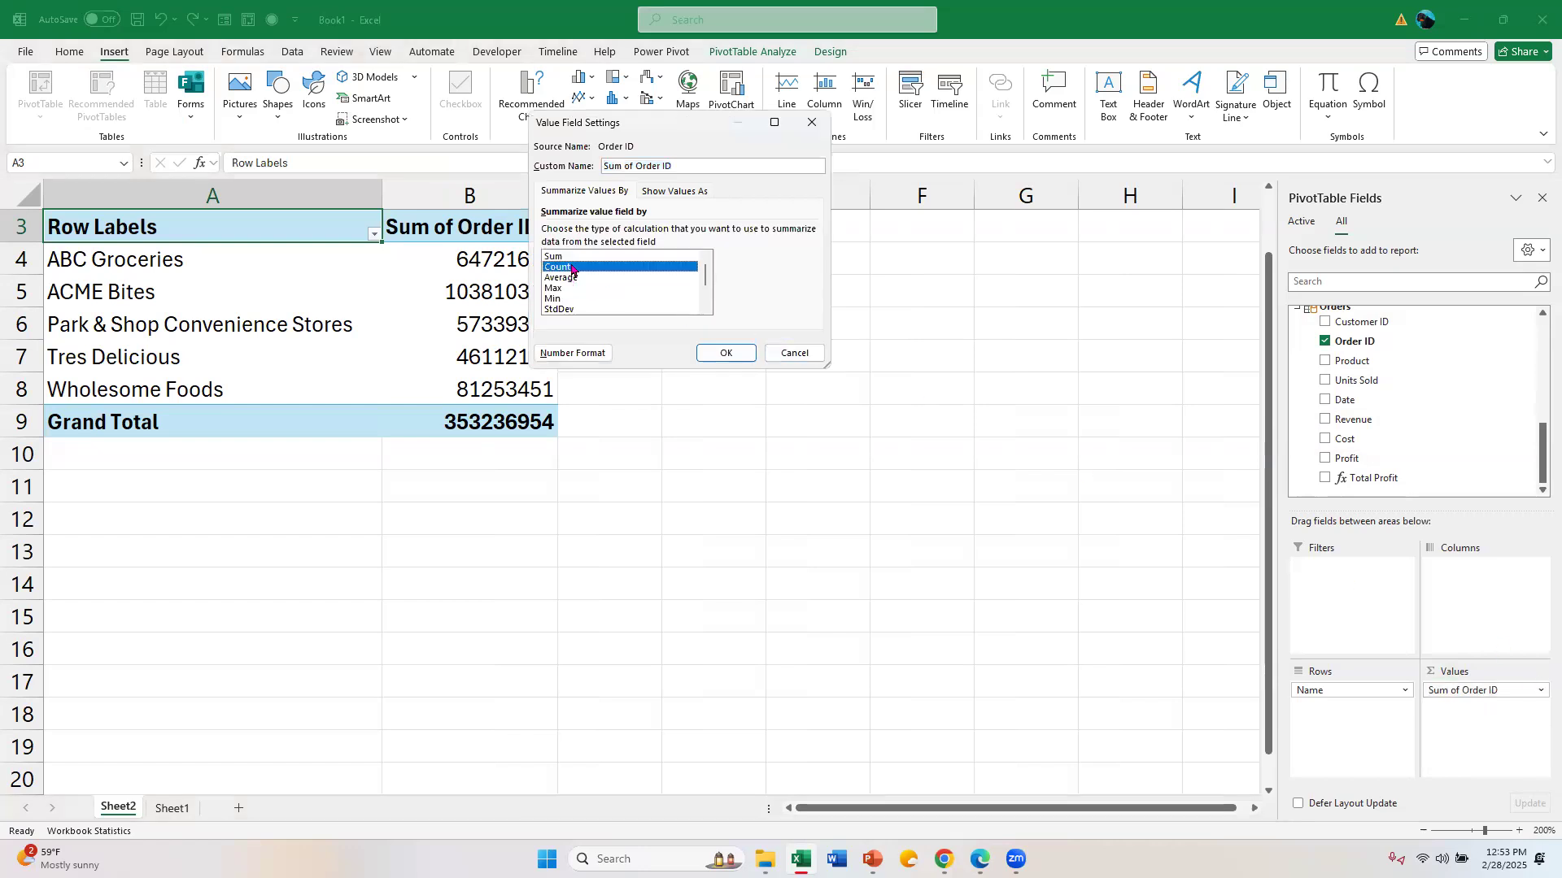
{"action": "left_click", "coordinate": [752, 354]}
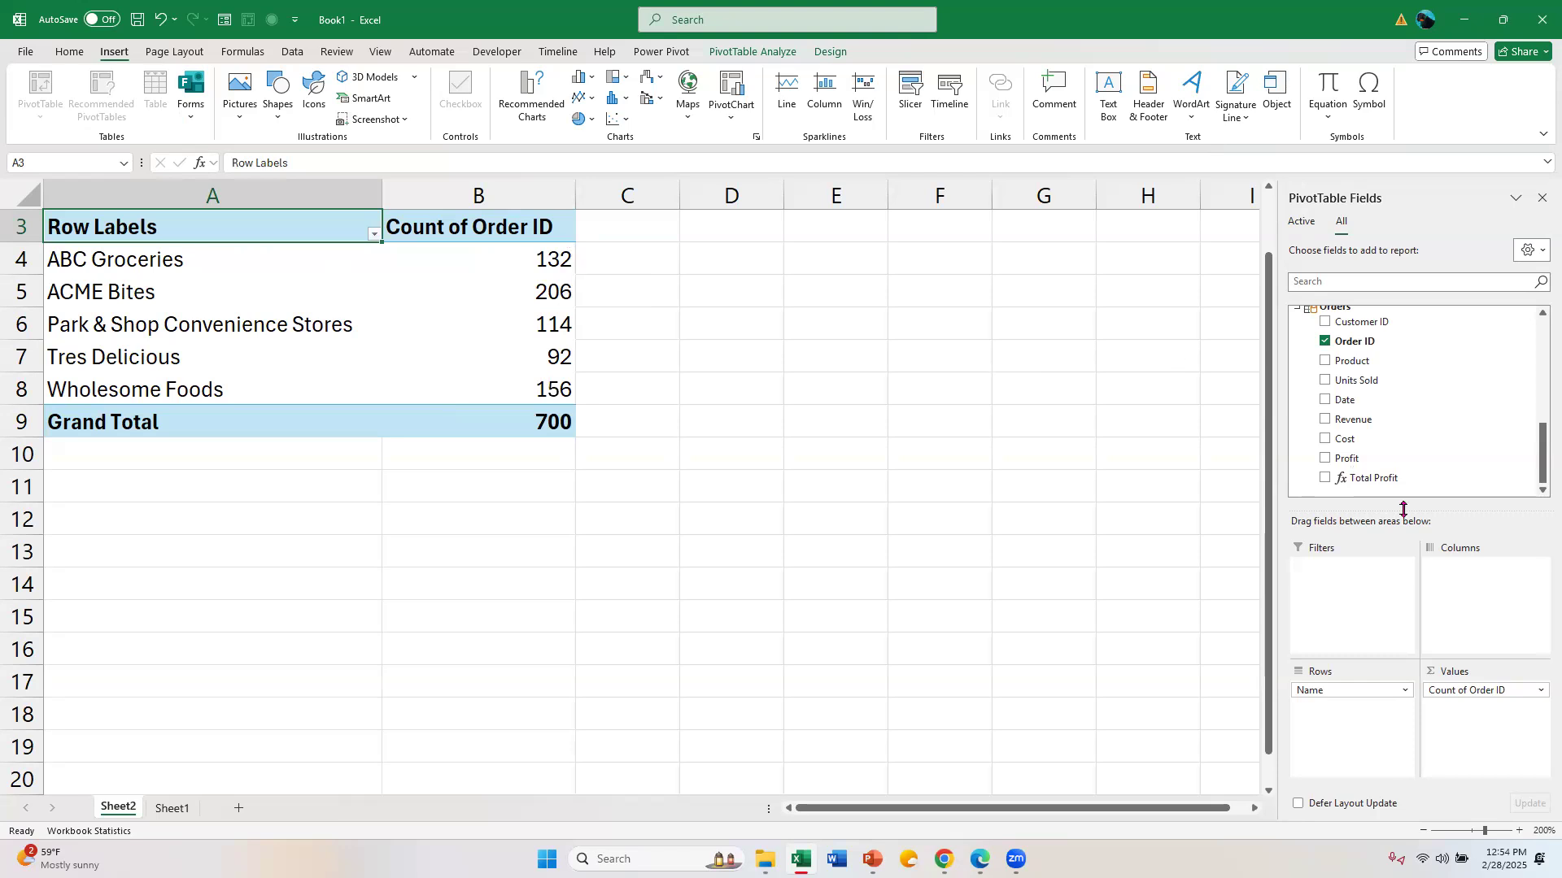
Add the Profit per Customer measure from the Customers table to the PivotTable values.
{"action": "left_click_drag", "start_coordinate": [1541, 468], "coordinate": [1534, 409]}
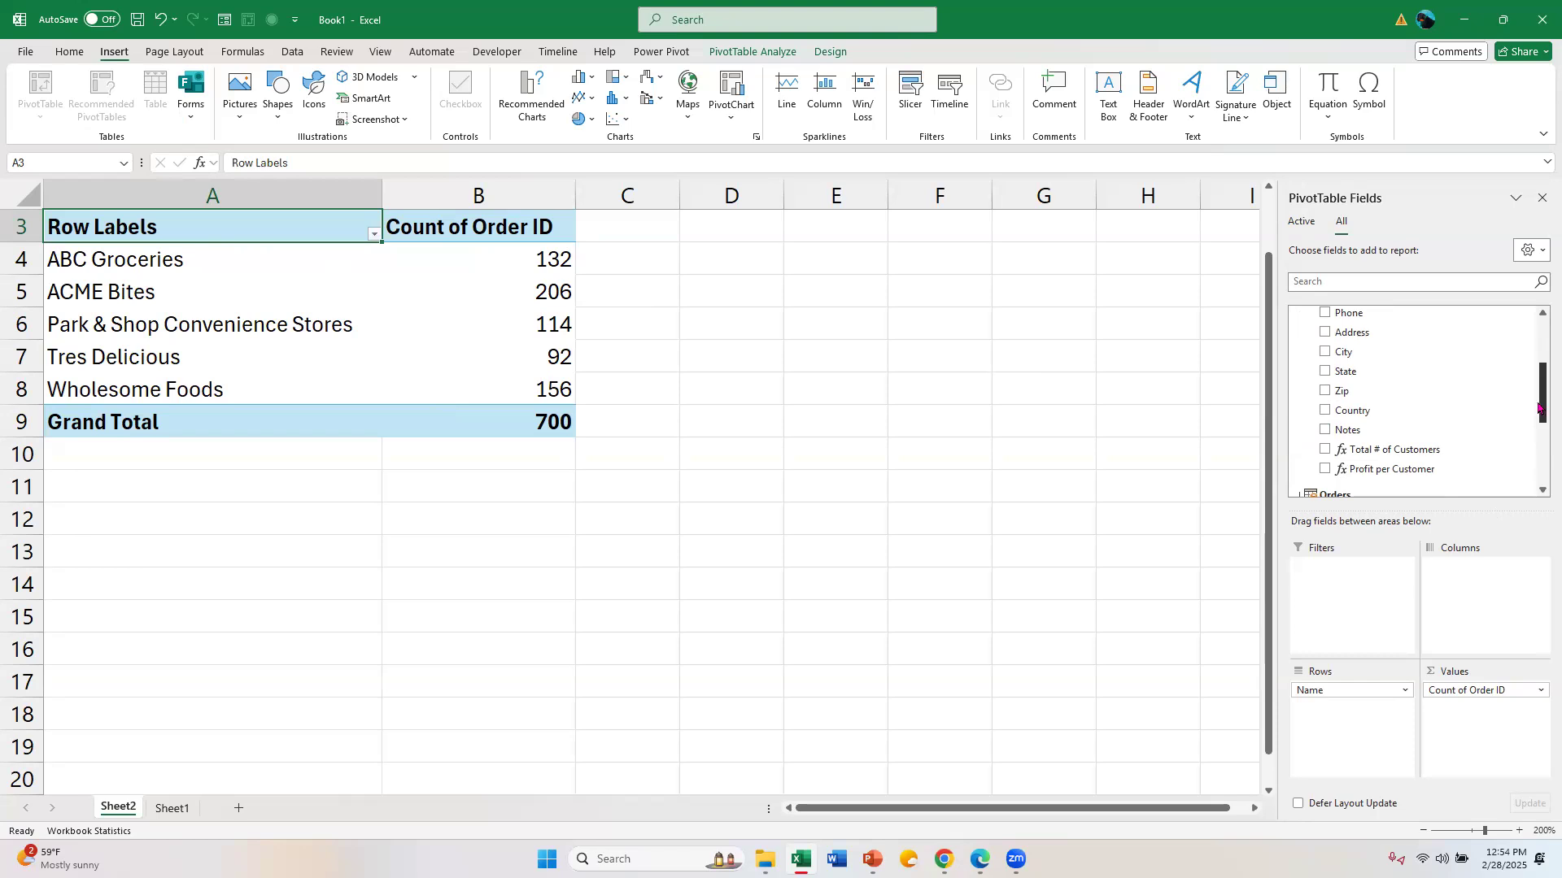
{"action": "left_click_drag", "start_coordinate": [1537, 407], "coordinate": [1539, 425]}
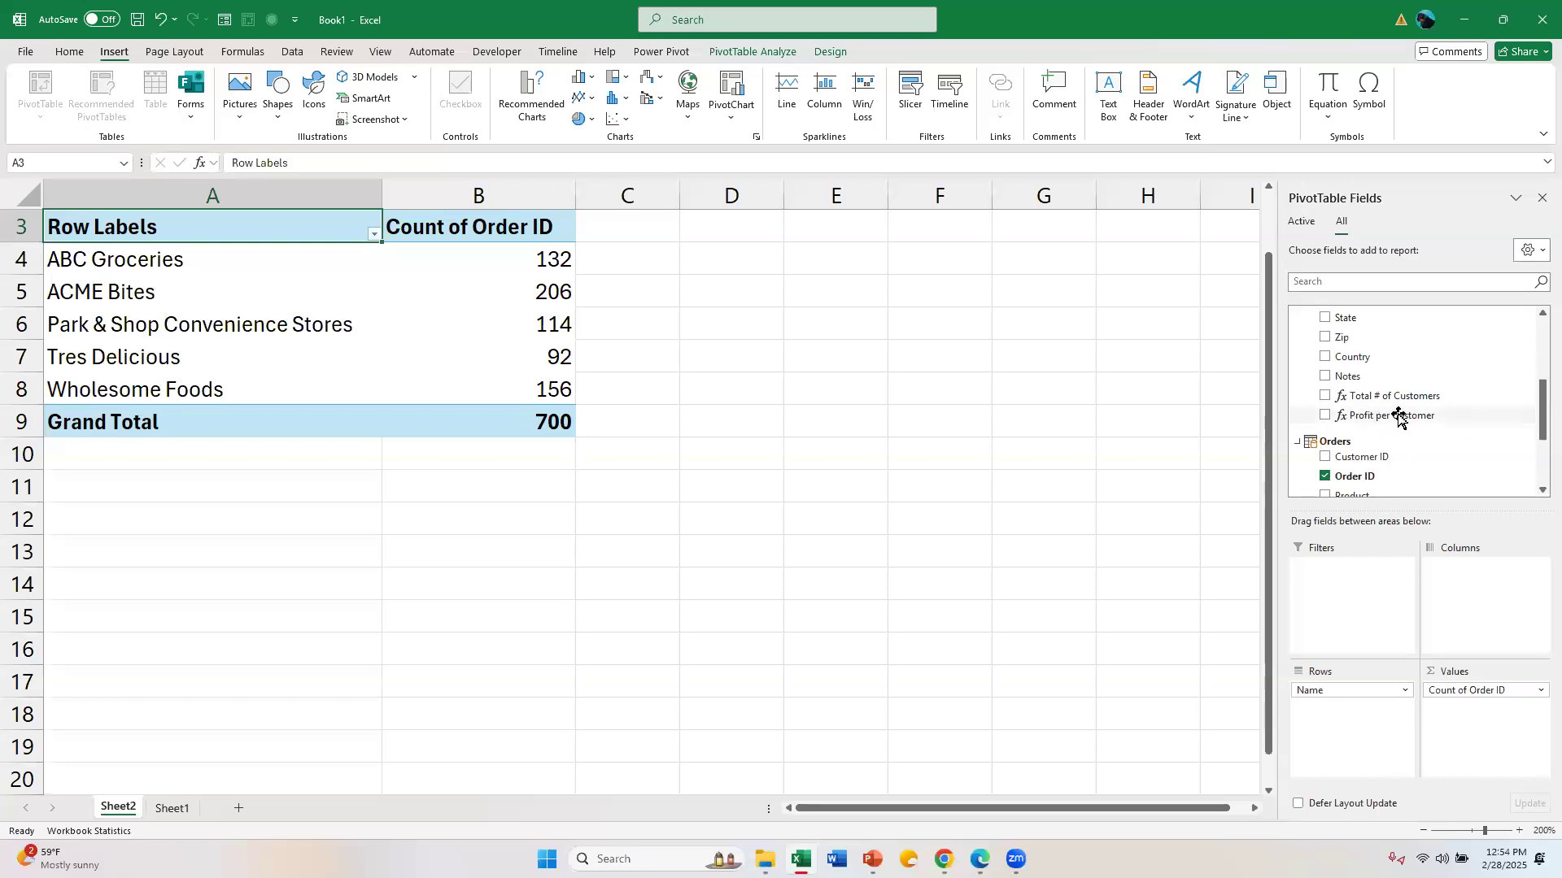
{"action": "left_click_drag", "start_coordinate": [1419, 418], "coordinate": [1486, 716]}
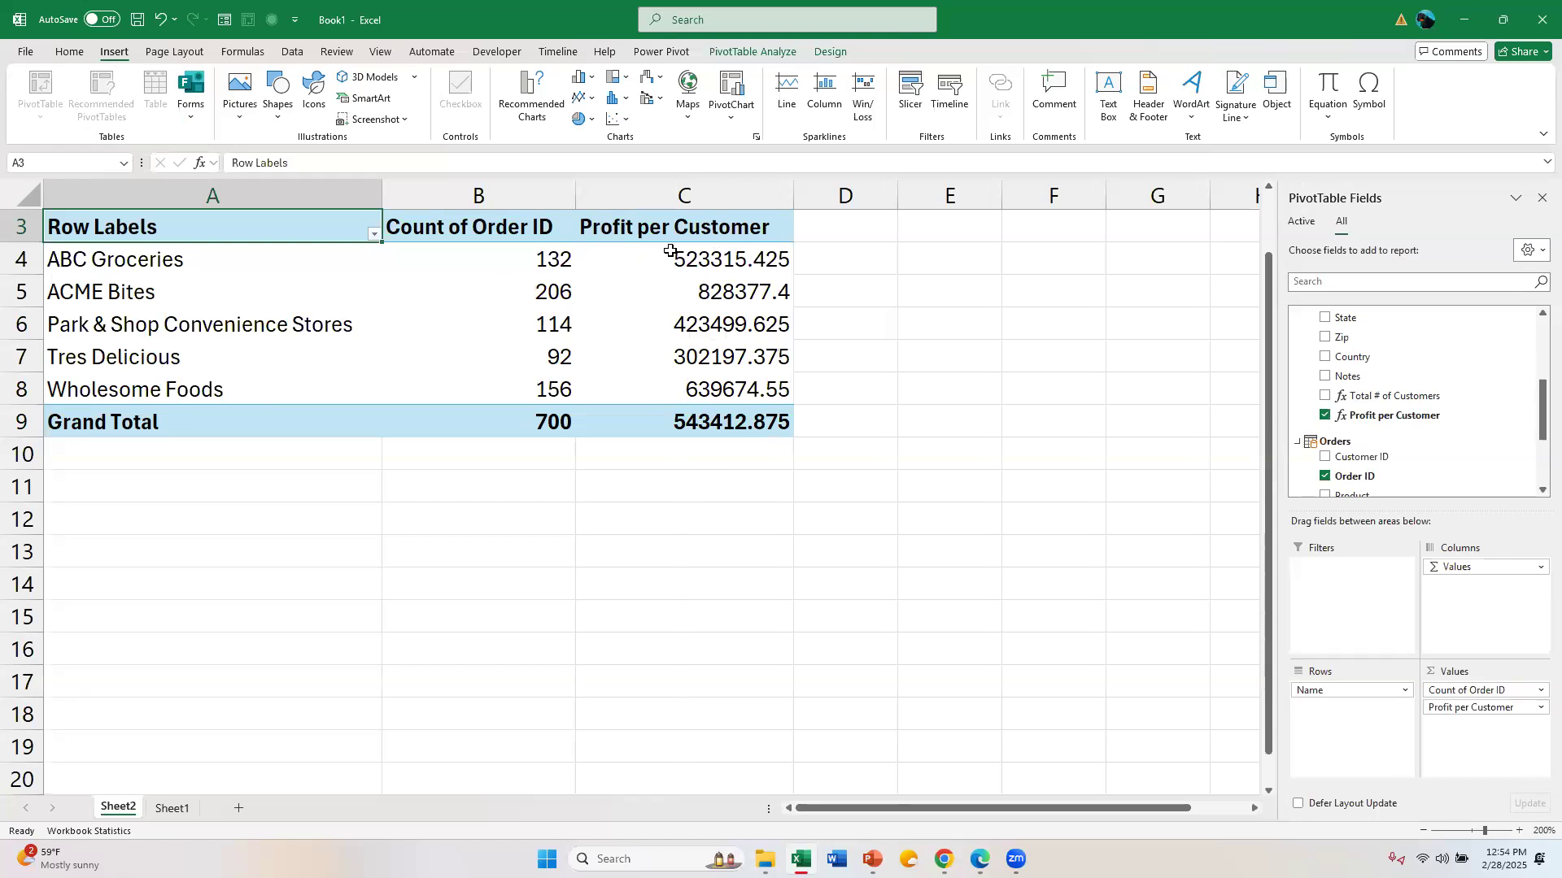
Format the Profit per Customer values, including the grand total, as Currency.
{"action": "left_click_drag", "start_coordinate": [671, 252], "coordinate": [707, 423]}
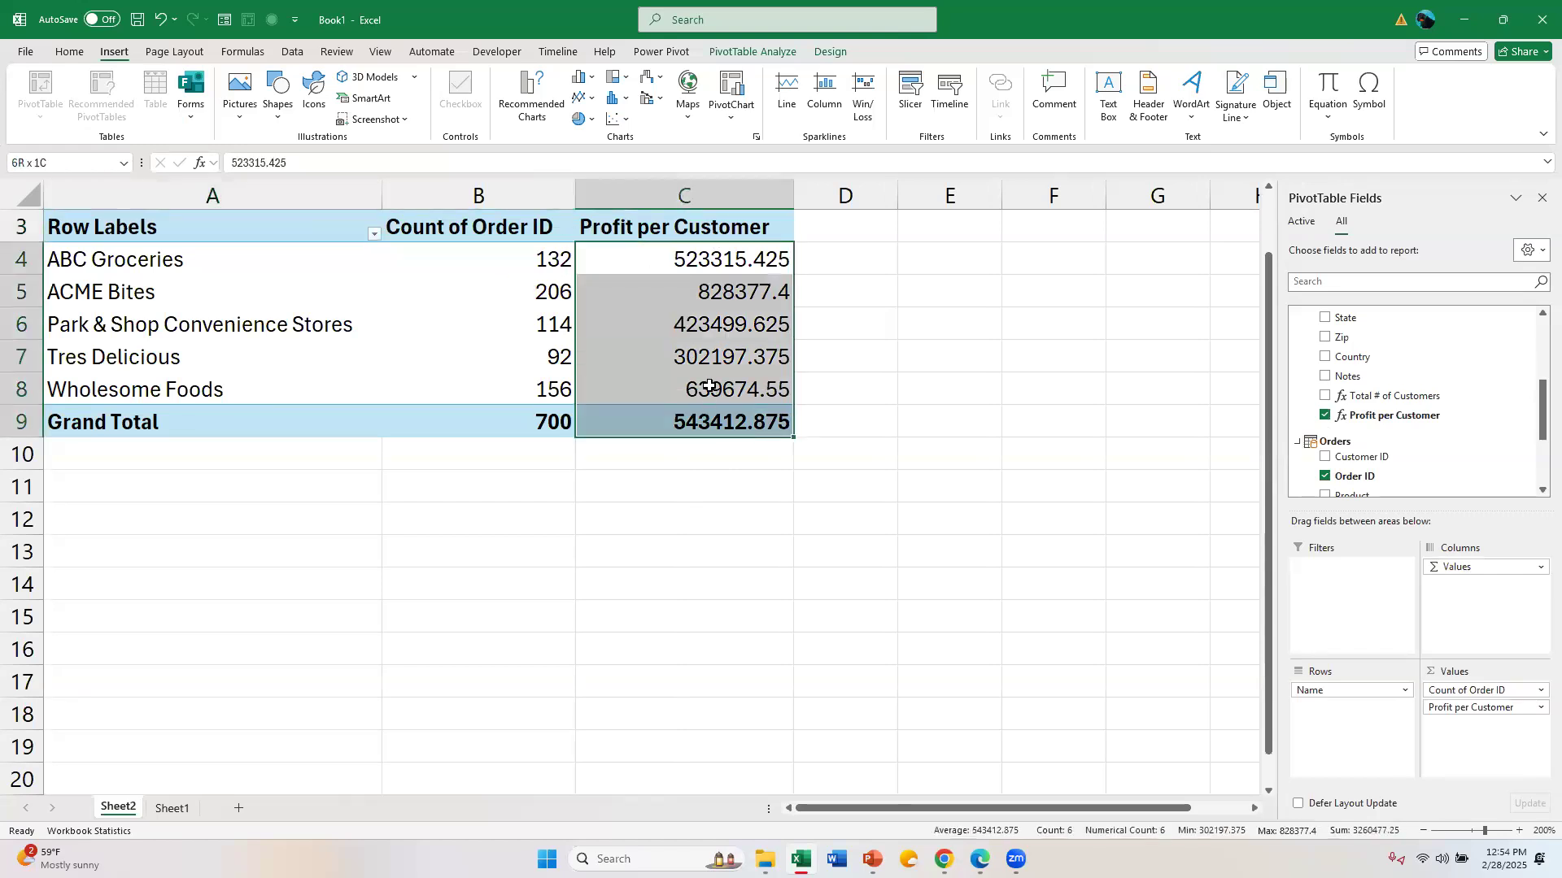
{"action": "left_click", "coordinate": [70, 51]}
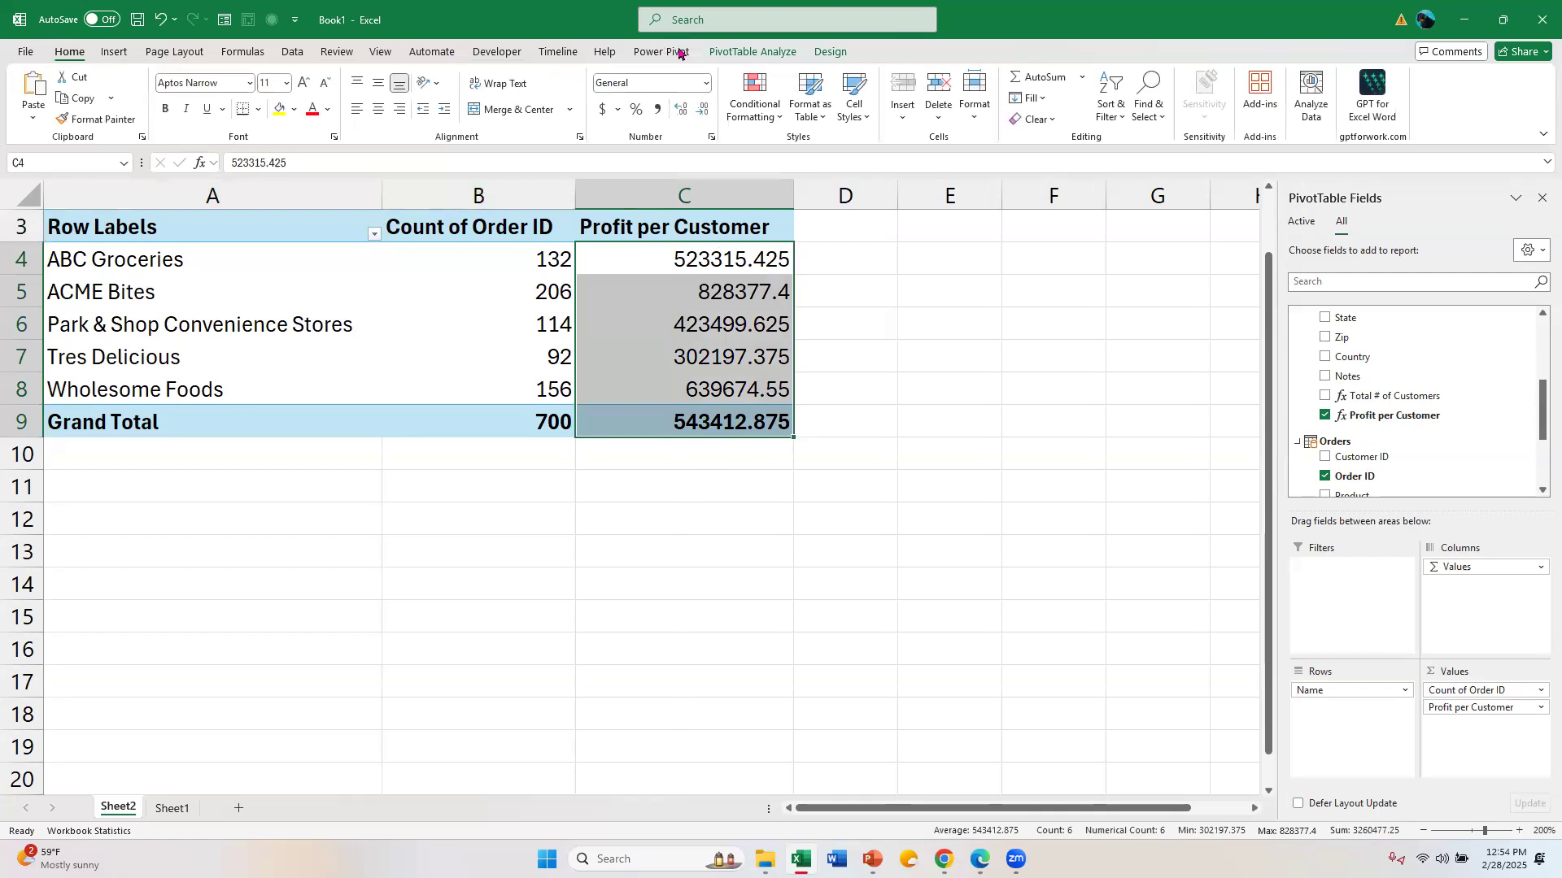
{"action": "left_click", "coordinate": [705, 83]}
{"action": "left_click", "coordinate": [685, 192]}
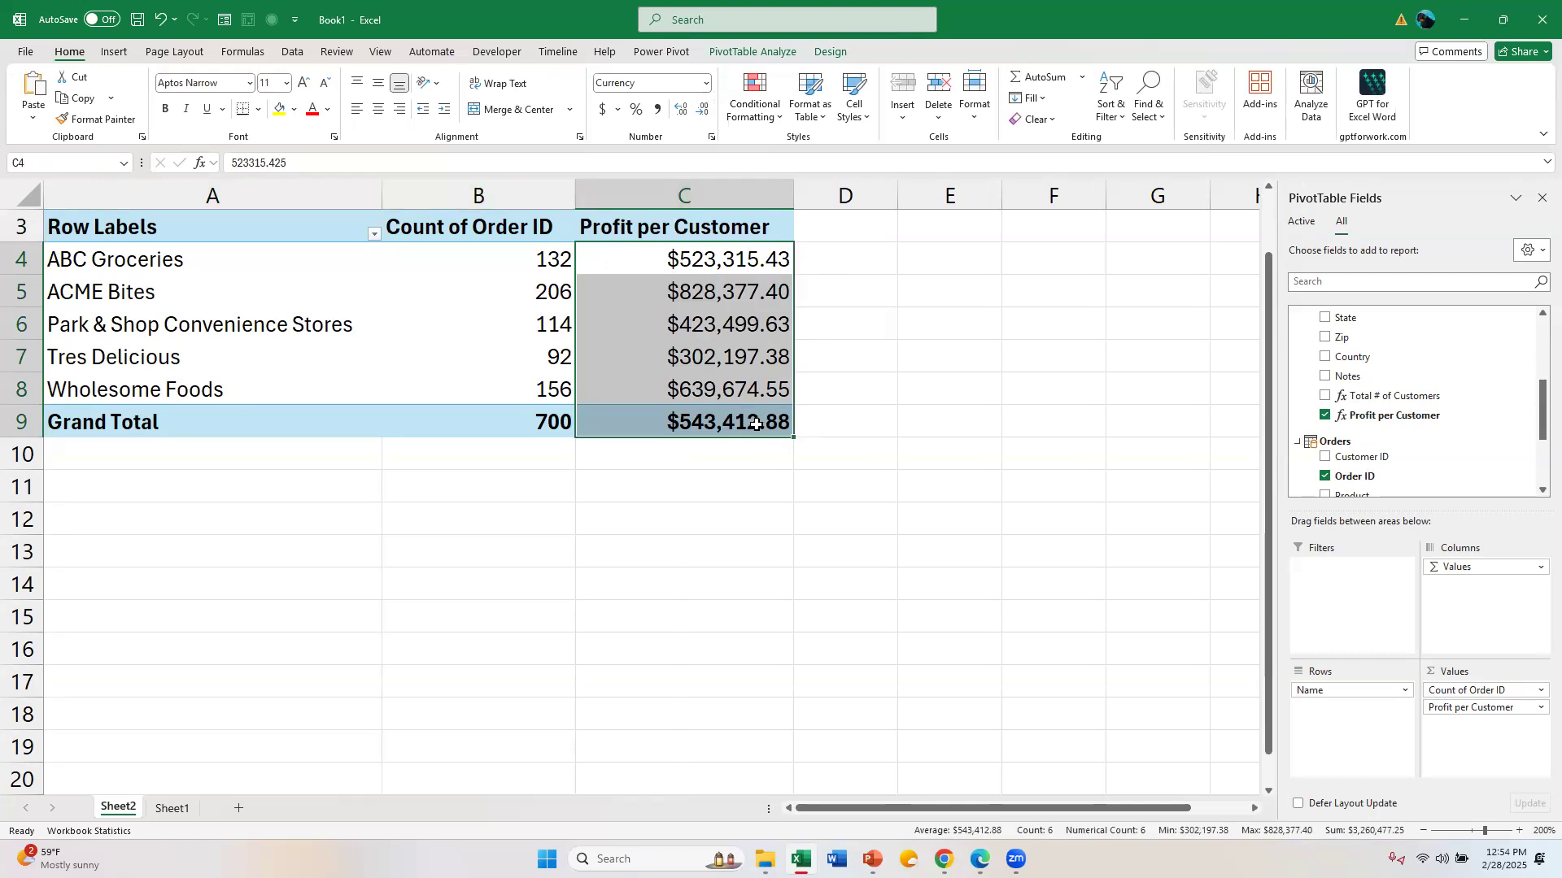
Examine the Profit per Customer grand total and try to open the details behind it.
{"action": "mouse_move", "coordinate": [756, 424]}
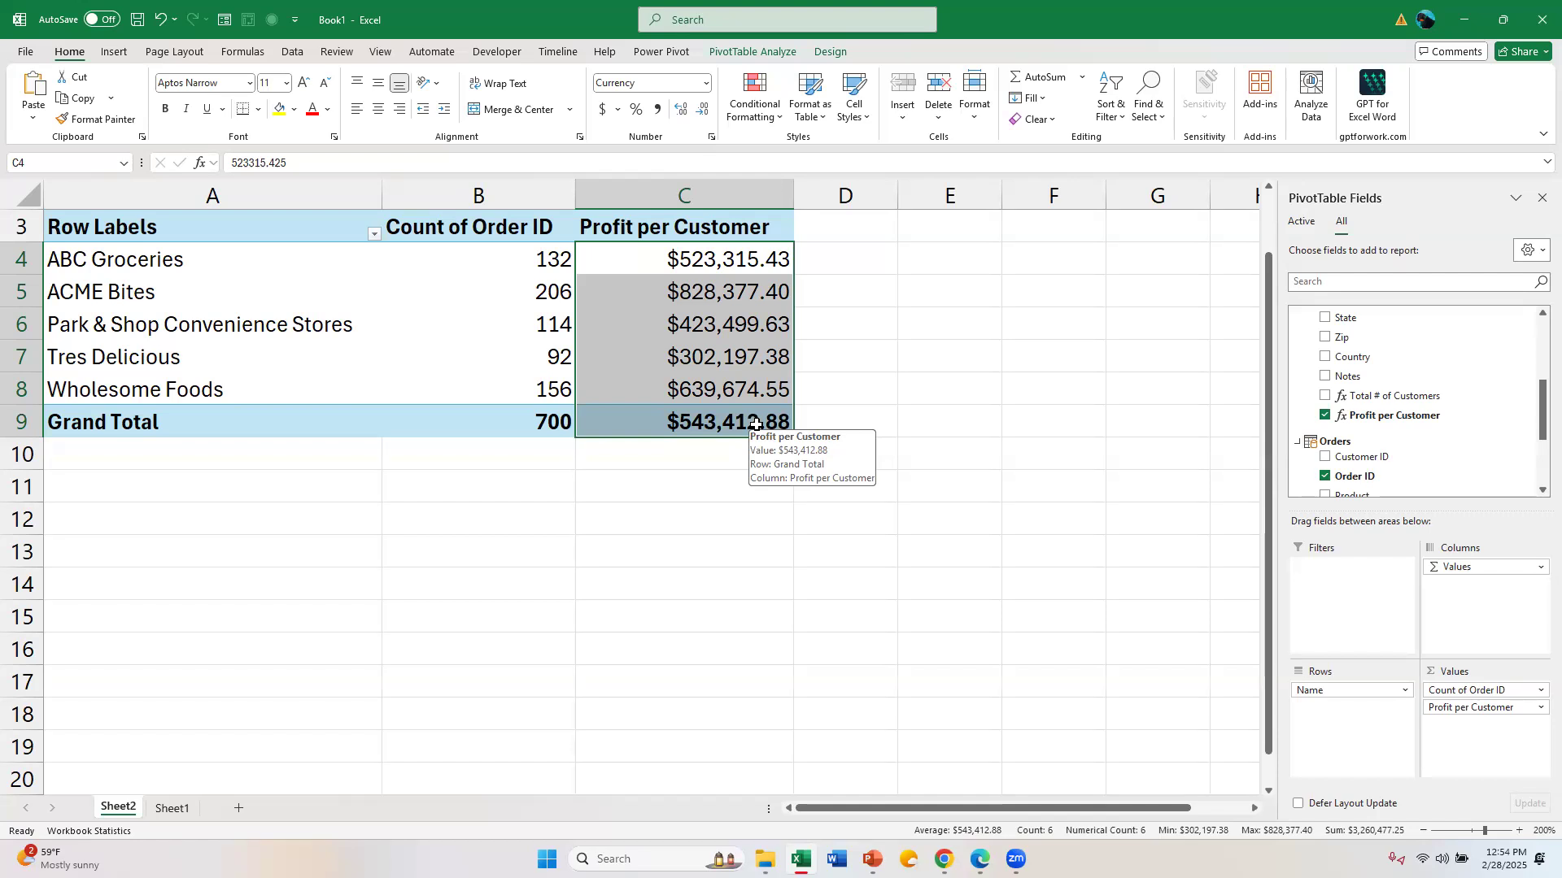
{"action": "left_click", "coordinate": [756, 423]}
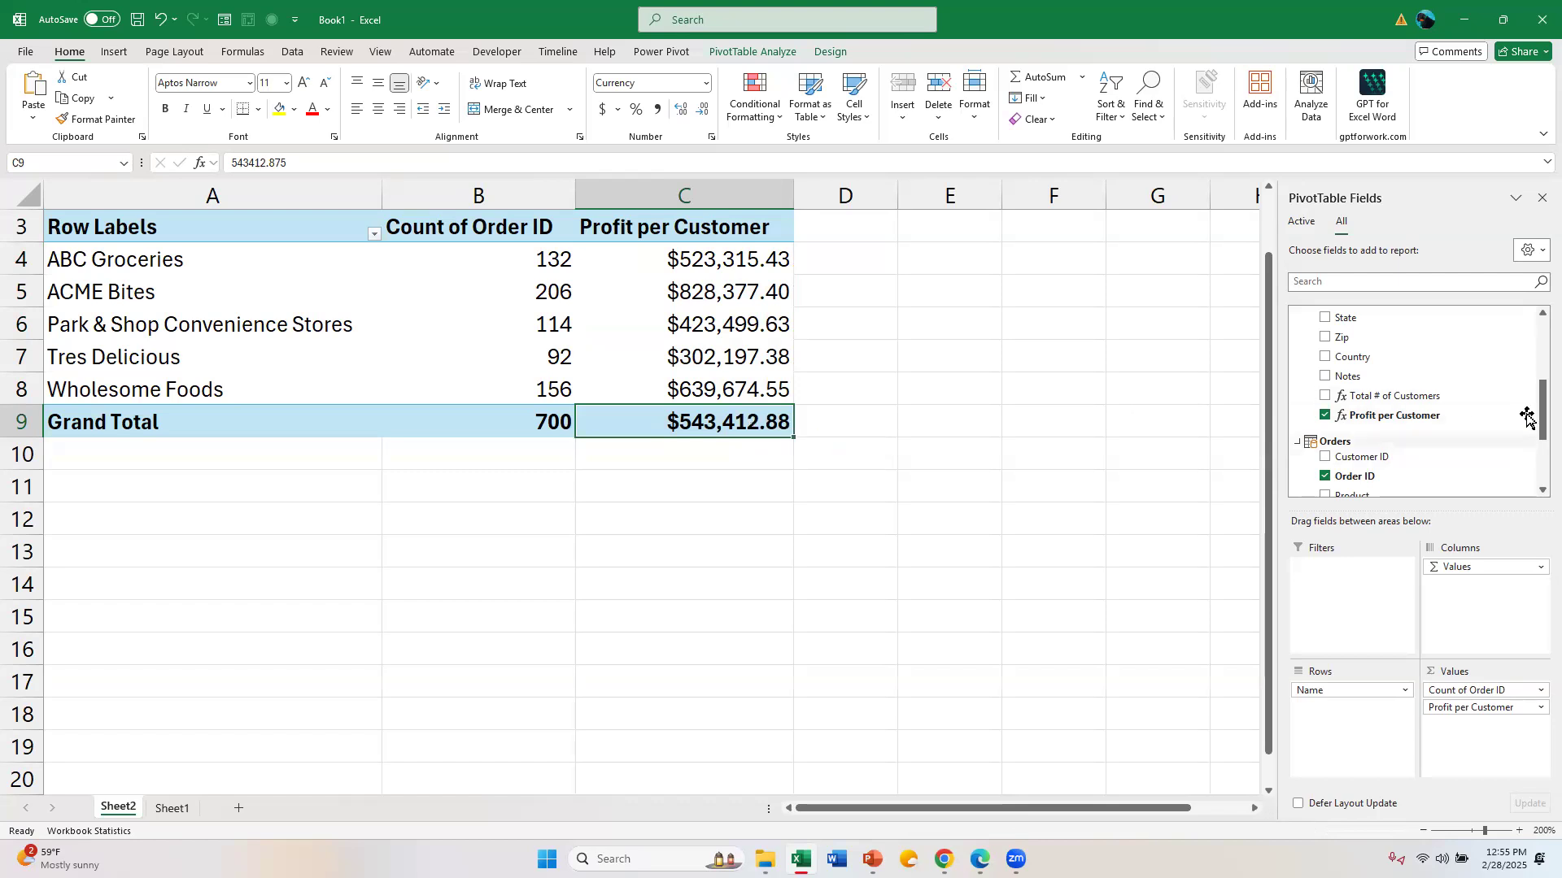
{"action": "mouse_move", "coordinate": [1539, 409]}
{"action": "left_mouse_down"}
{"action": "mouse_move", "coordinate": [1538, 375]}
{"action": "mouse_move", "coordinate": [1539, 401]}
{"action": "left_mouse_up"}
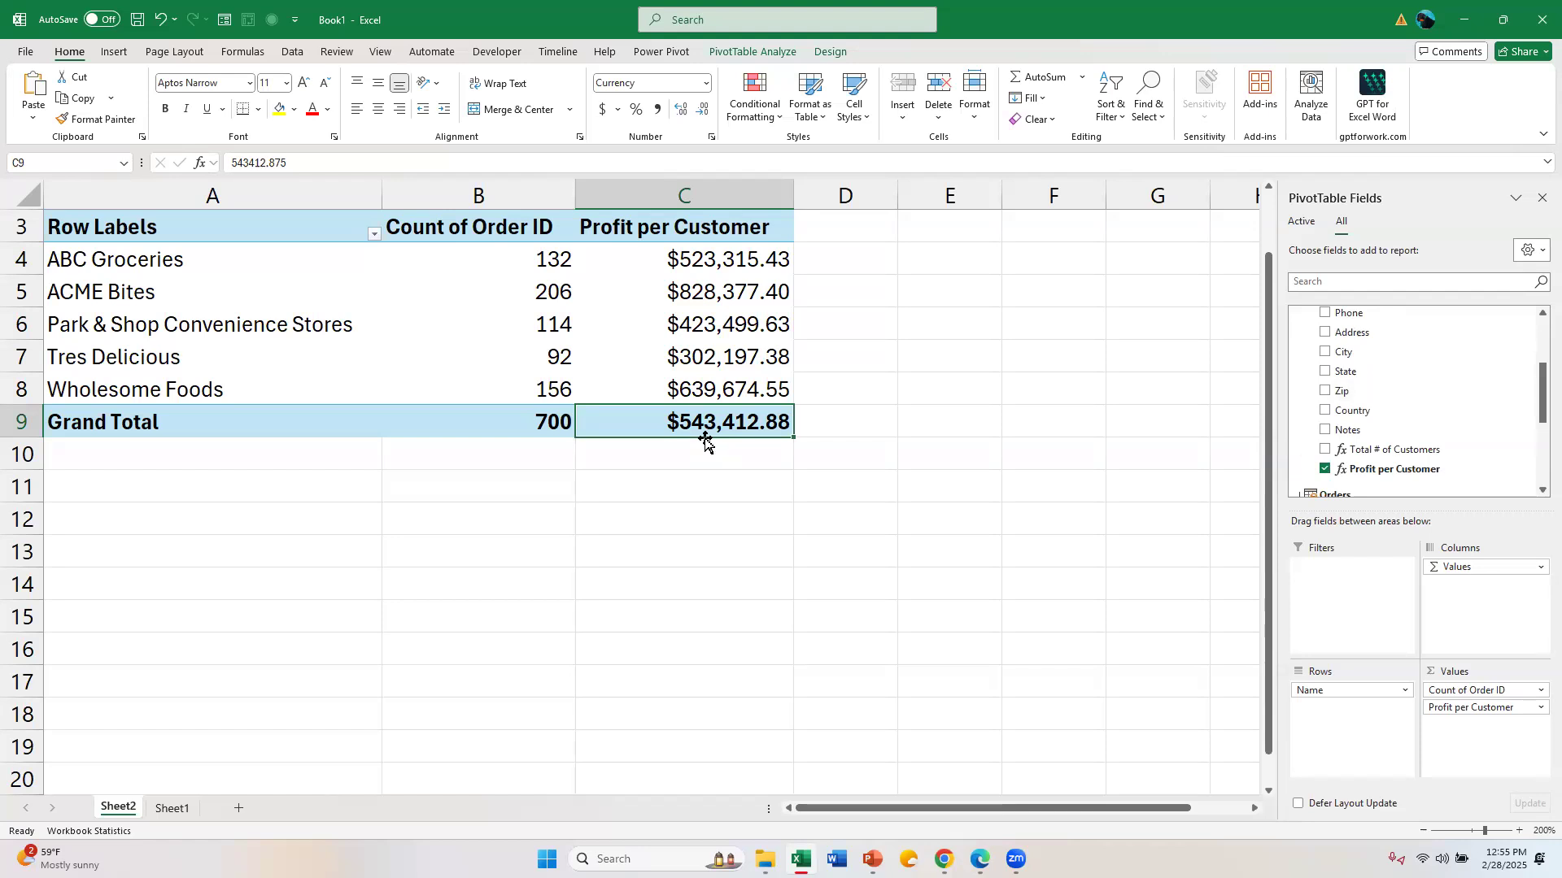
{"action": "double_click", "coordinate": [750, 418]}
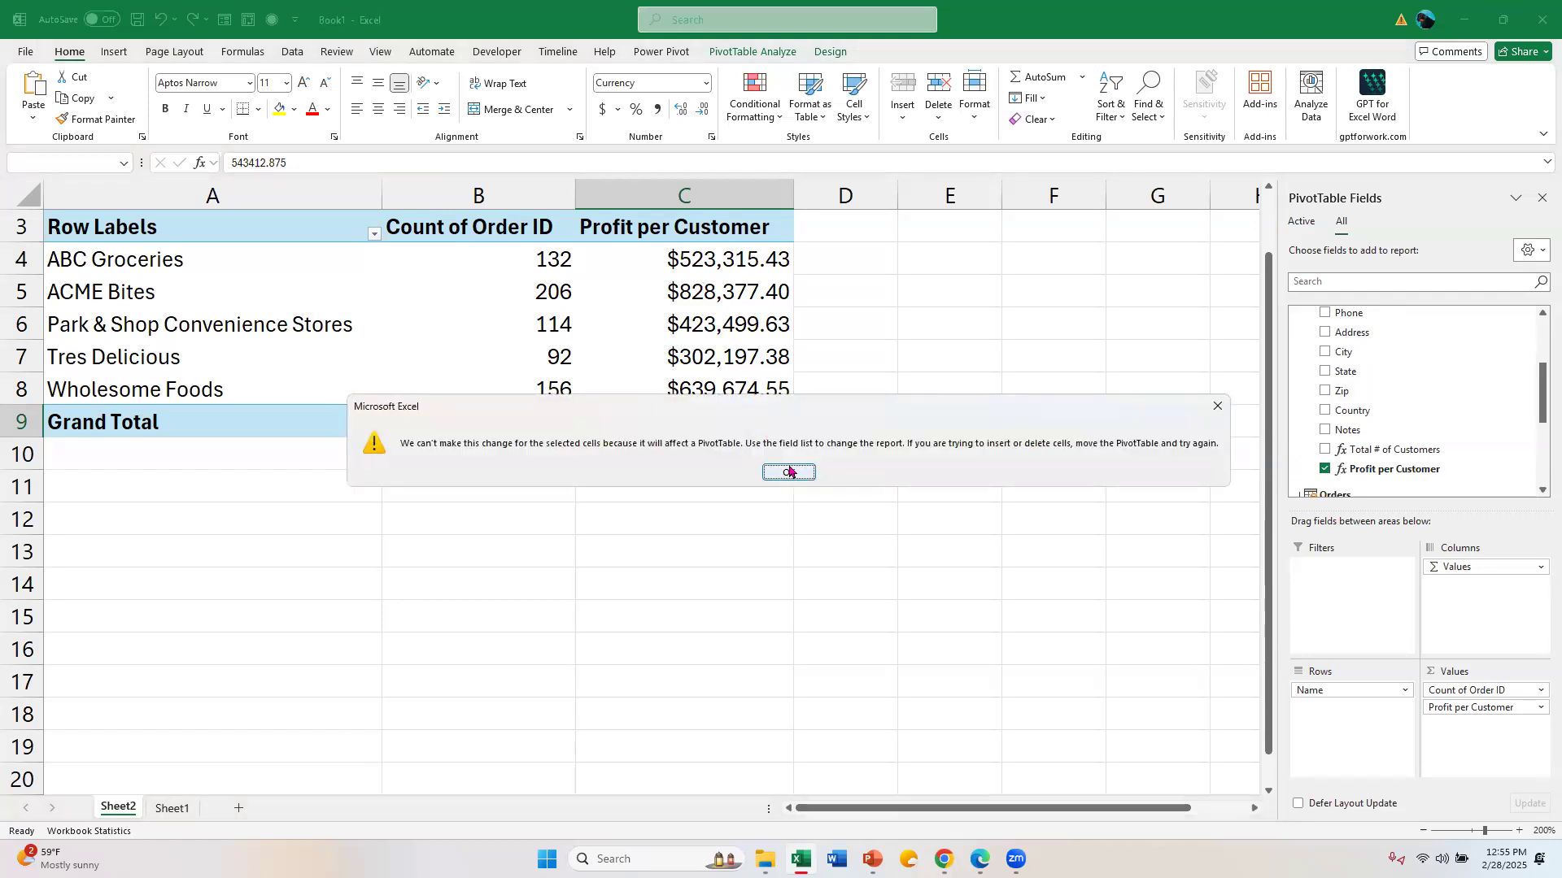
{"action": "left_click", "coordinate": [789, 472]}
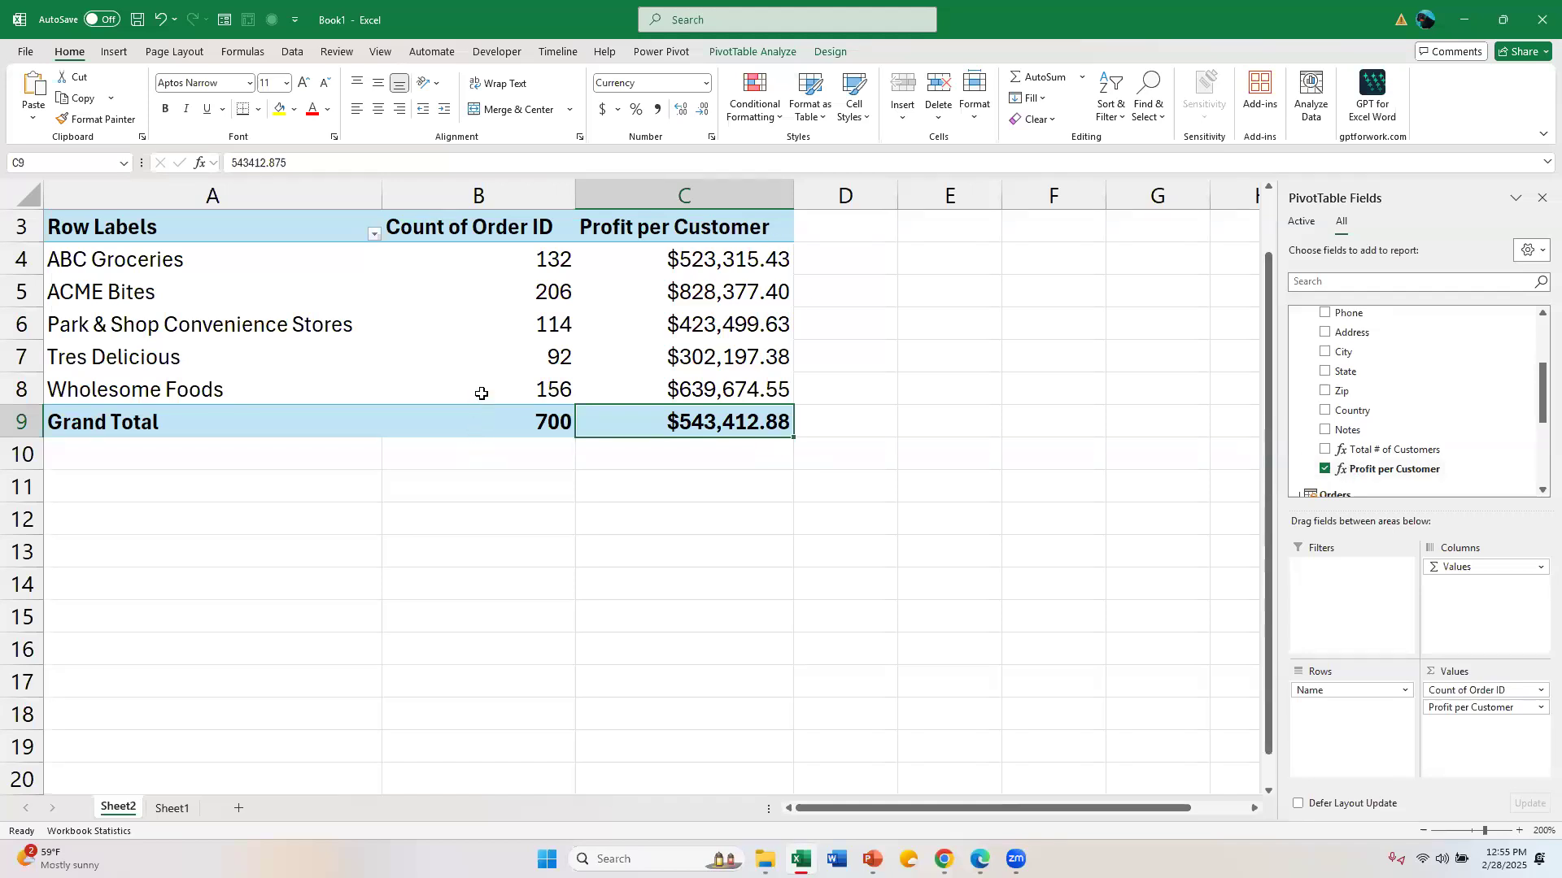
{"action": "mouse_move", "coordinate": [482, 394]}
Remove Profit per Customer from the PivotTable values and select the order count for ABC Groceries.
{"action": "left_click_drag", "start_coordinate": [1497, 710], "coordinate": [1171, 585]}
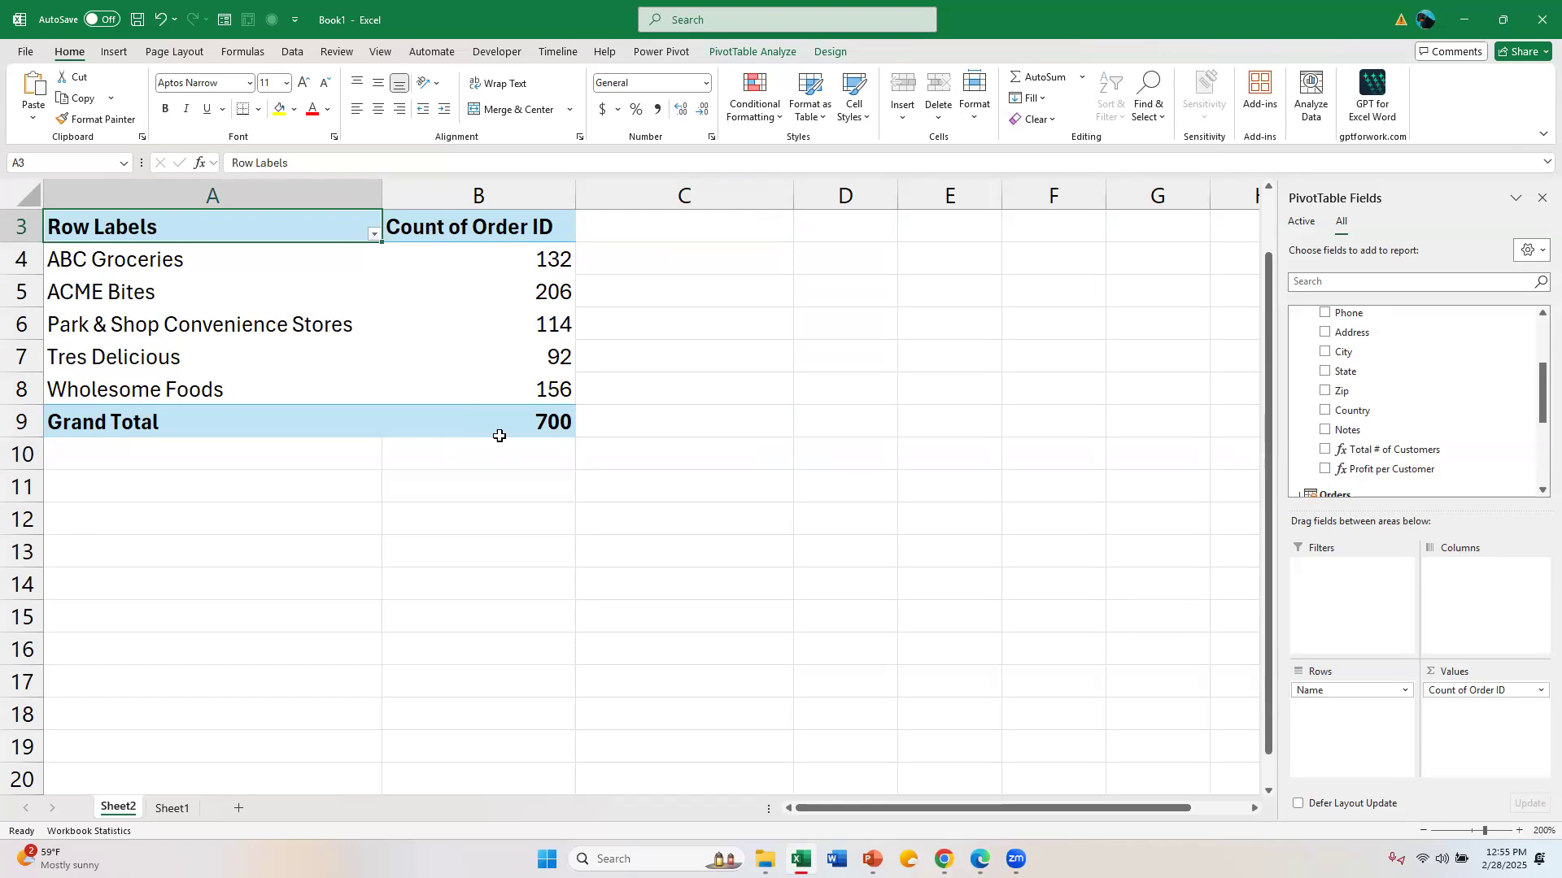
{"action": "mouse_move", "coordinate": [494, 417]}
{"action": "left_click", "coordinate": [483, 270]}
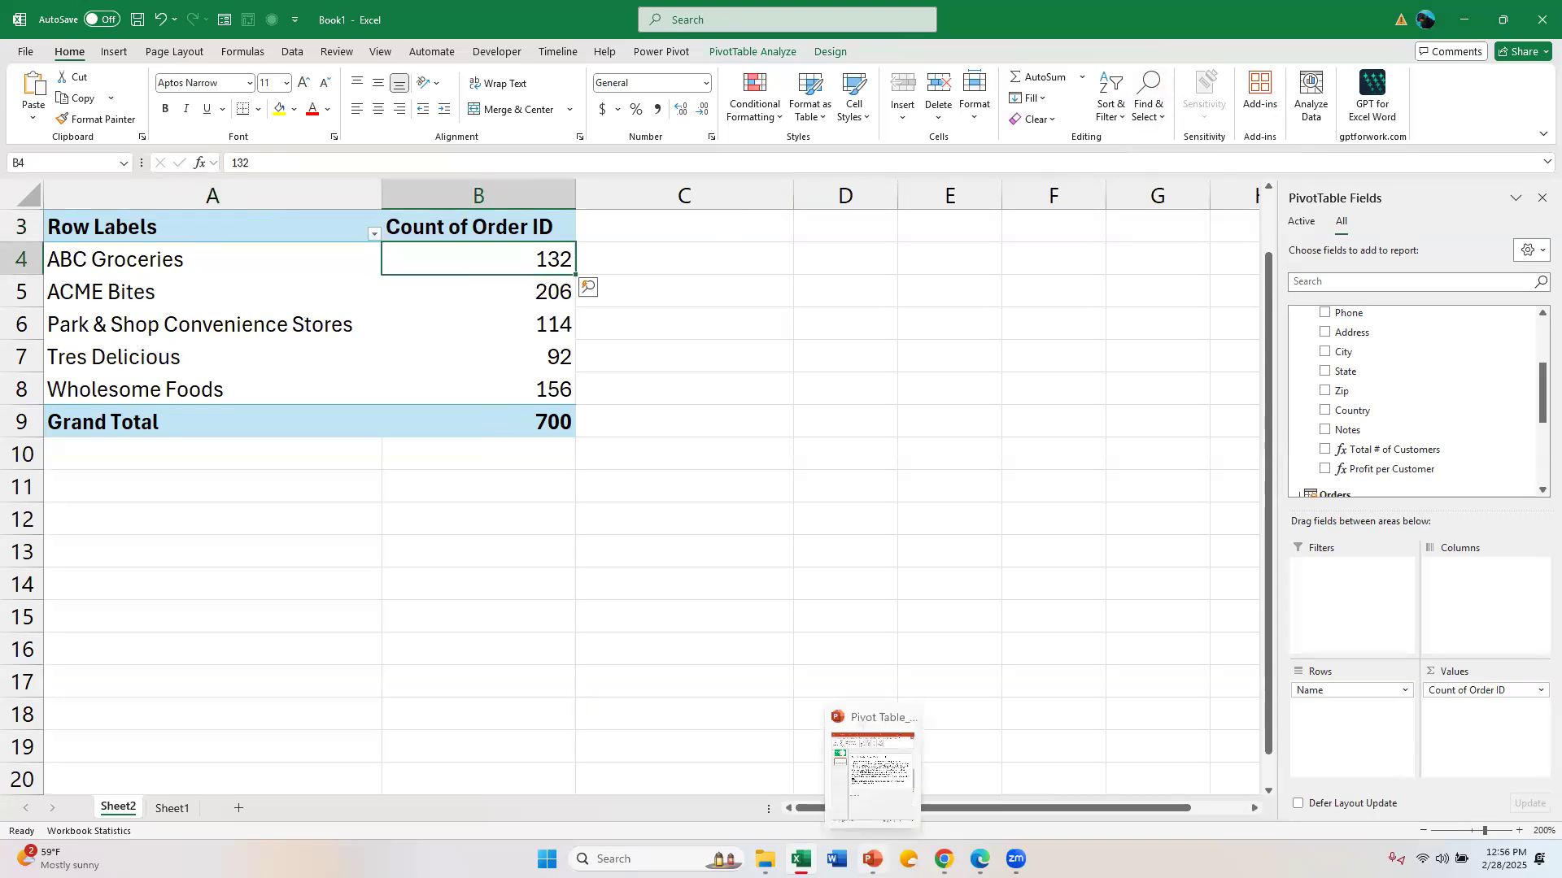
Switch to the Pivot Table_Agenda.pptx presentation in PowerPoint, select the Power Pivot enabling steps on slide 2, and return to the title slide.
{"action": "left_click", "coordinate": [872, 860]}
{"action": "left_click_drag", "start_coordinate": [430, 472], "coordinate": [181, 221]}
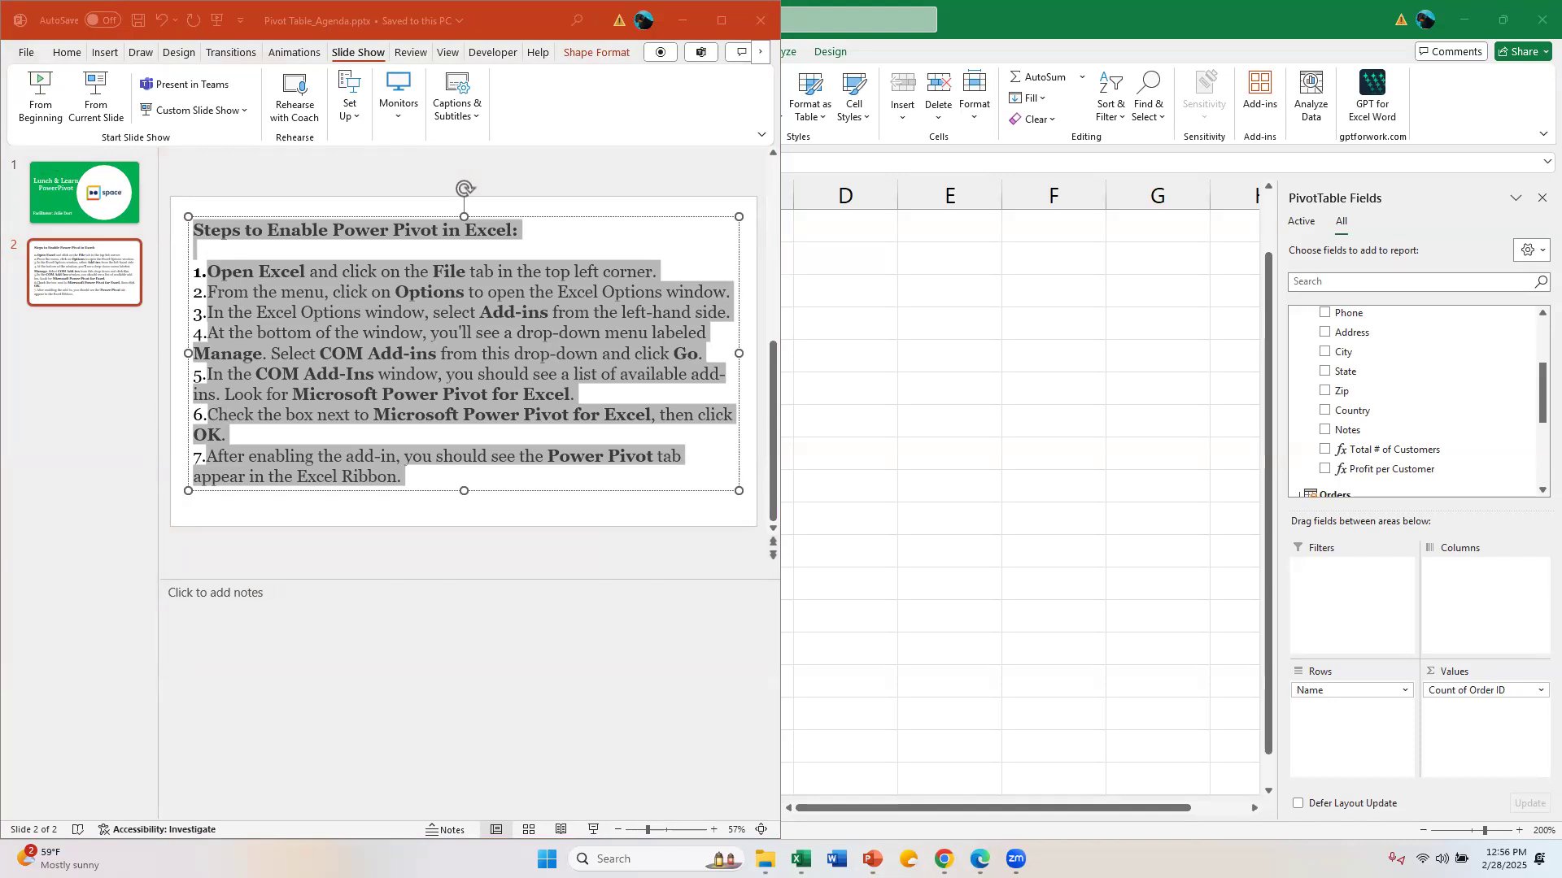
{"action": "left_click", "coordinate": [104, 221]}
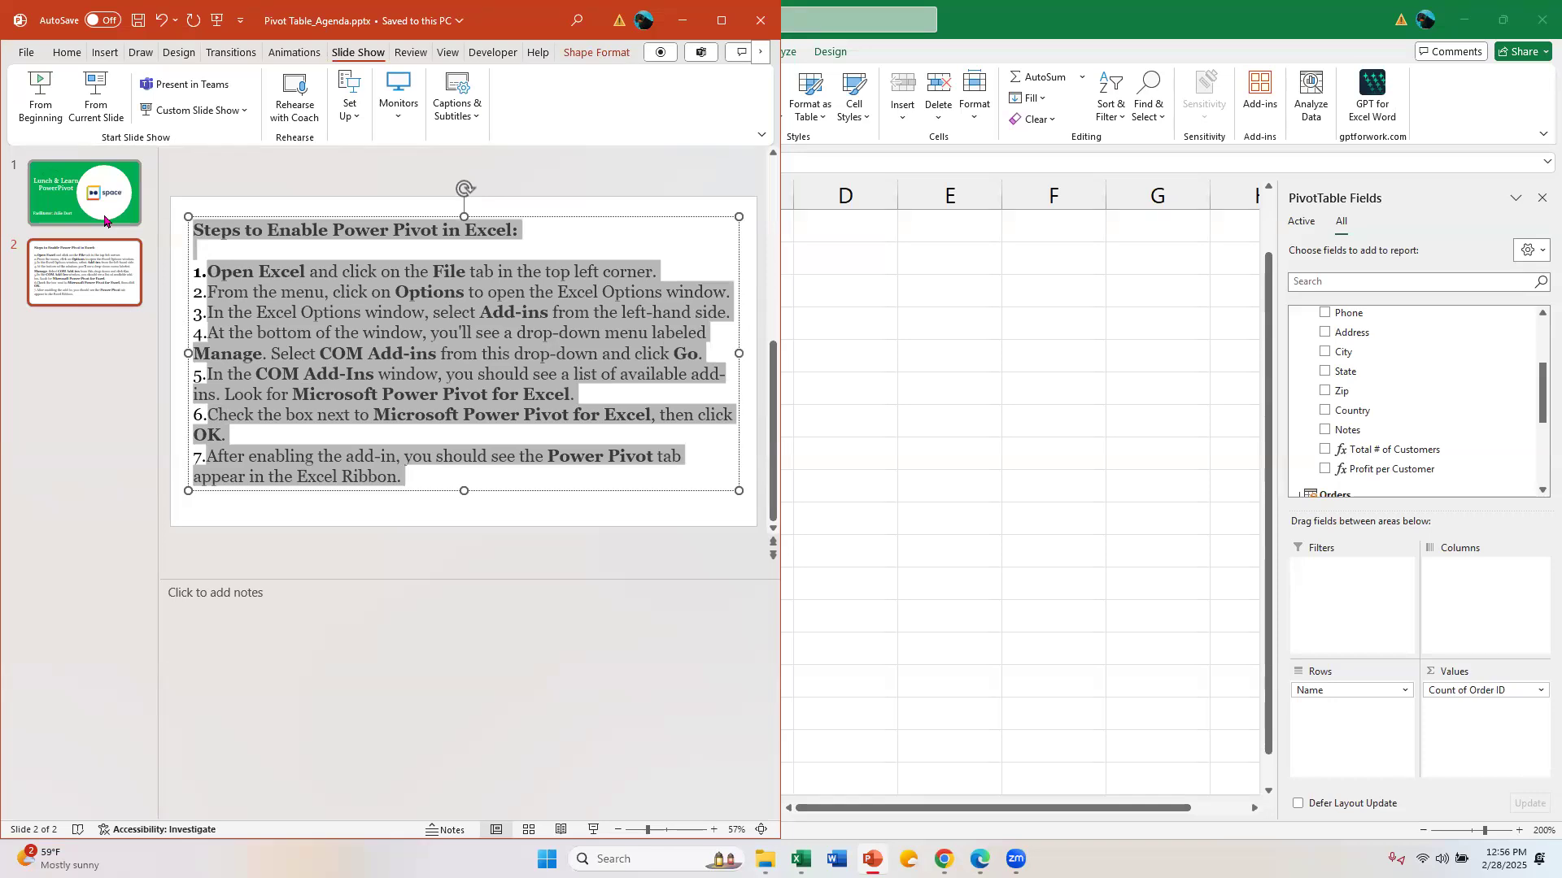
{"action": "left_click", "coordinate": [106, 221]}
{"action": "left_click", "coordinate": [83, 262]}
{"action": "left_click", "coordinate": [81, 200]}
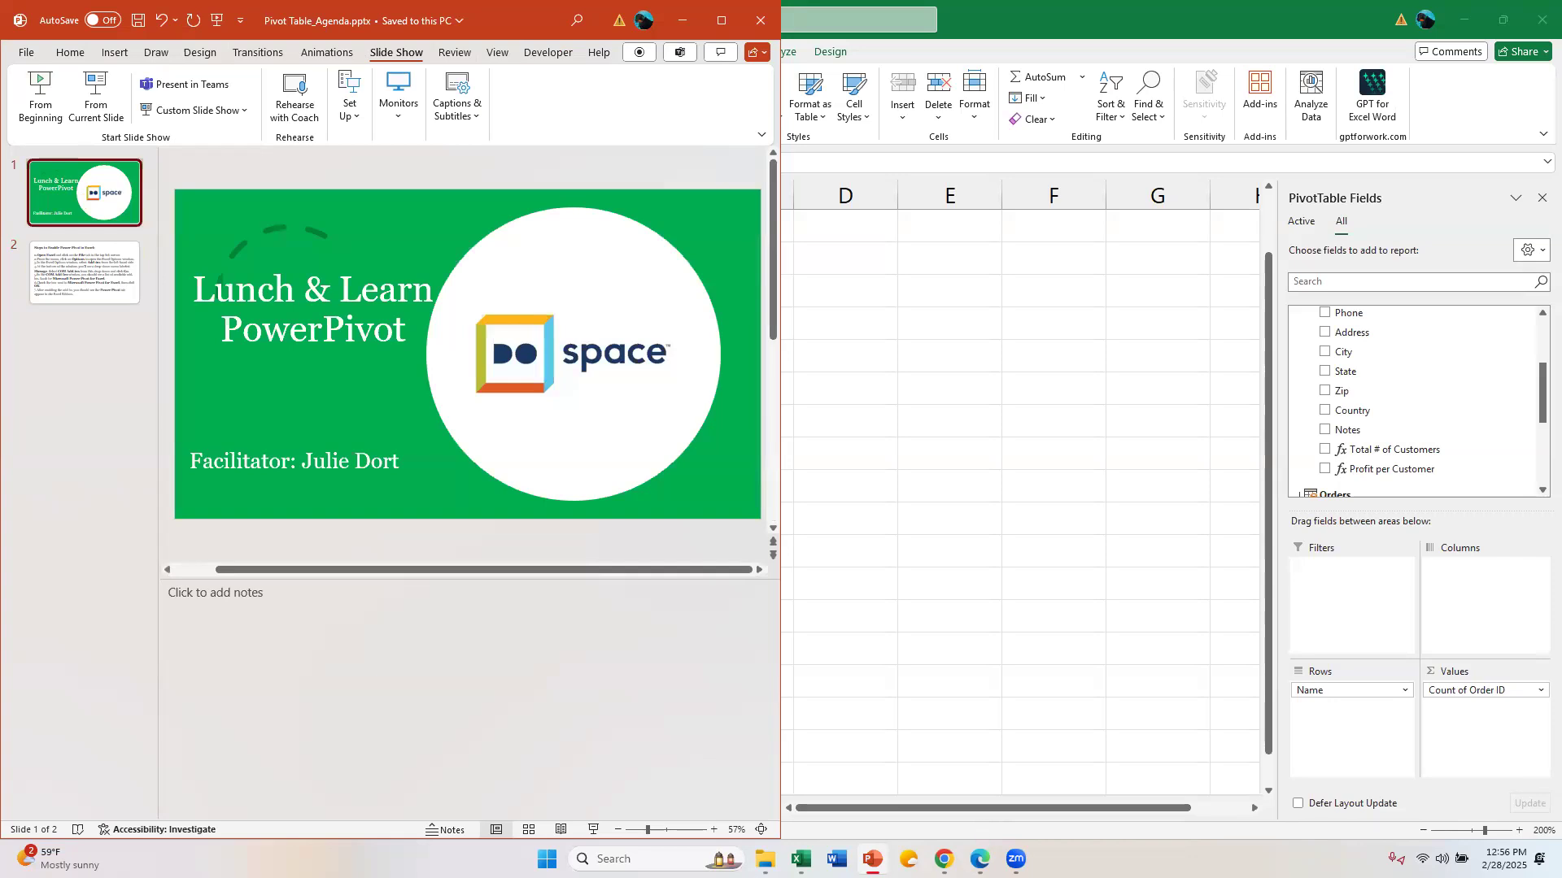
Switch to the Do Space website in Chrome, open its events calendar and look through the March 2025 classes.
{"action": "mouse_move", "coordinate": [944, 859]}
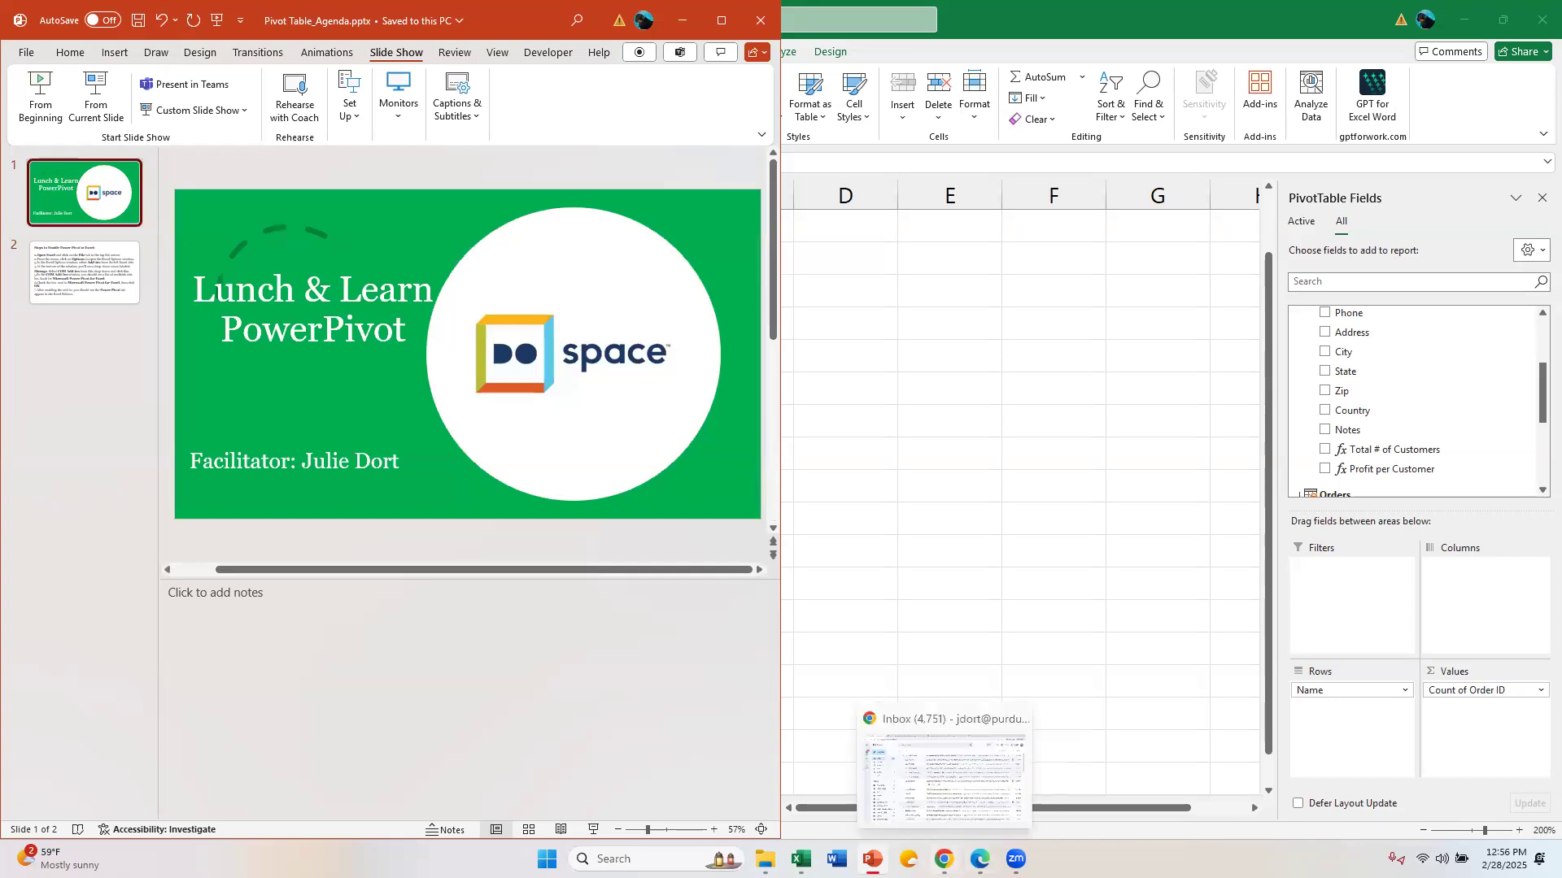
{"action": "left_click", "coordinate": [979, 858]}
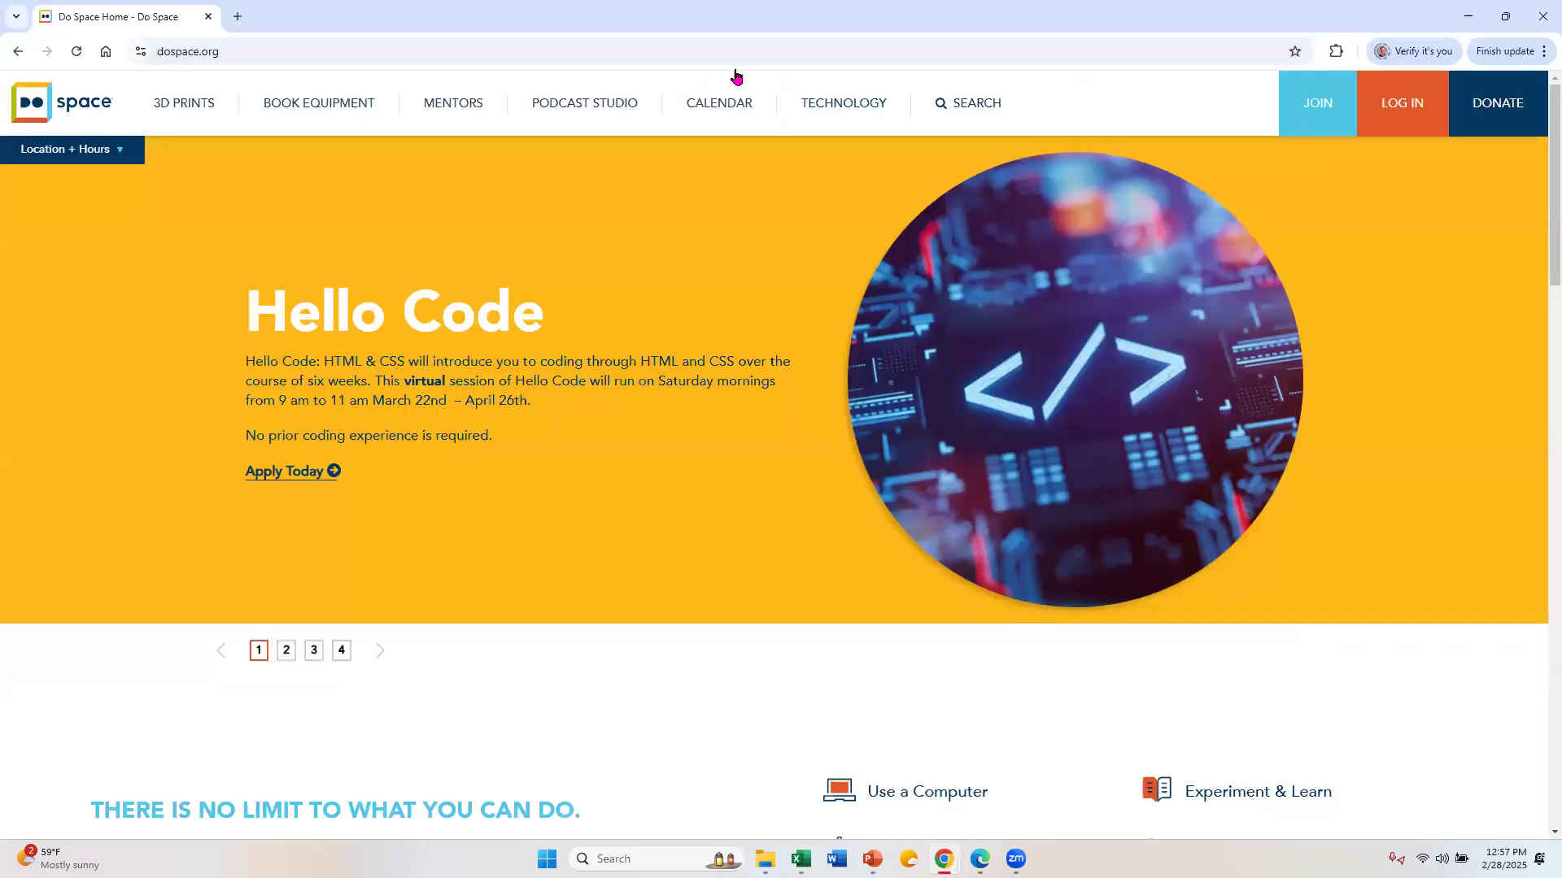
{"action": "left_click", "coordinate": [728, 107]}
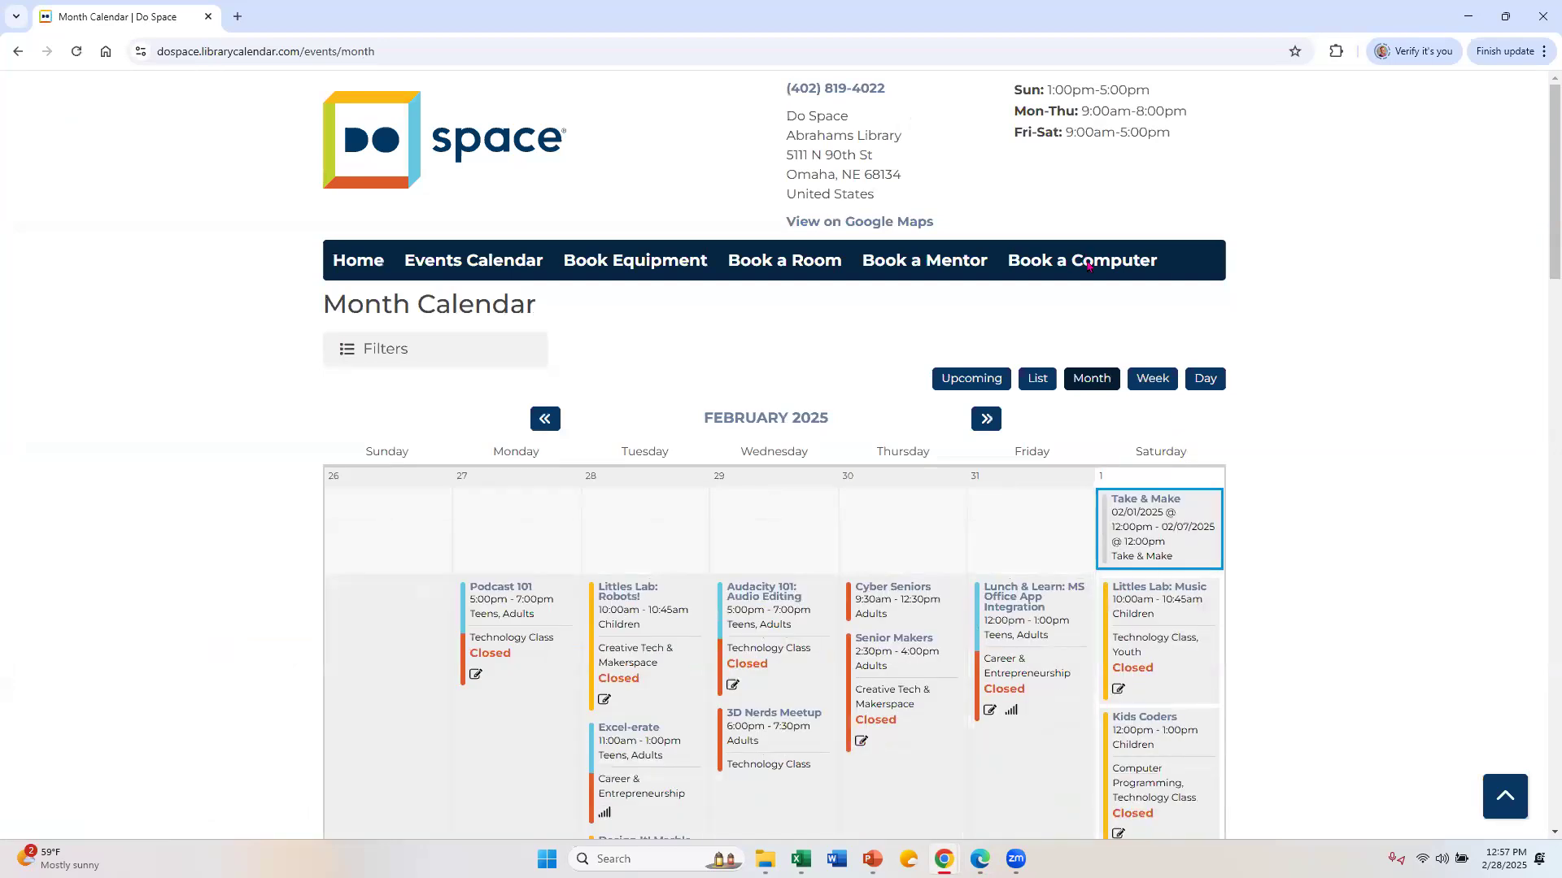
{"action": "left_click", "coordinate": [986, 419]}
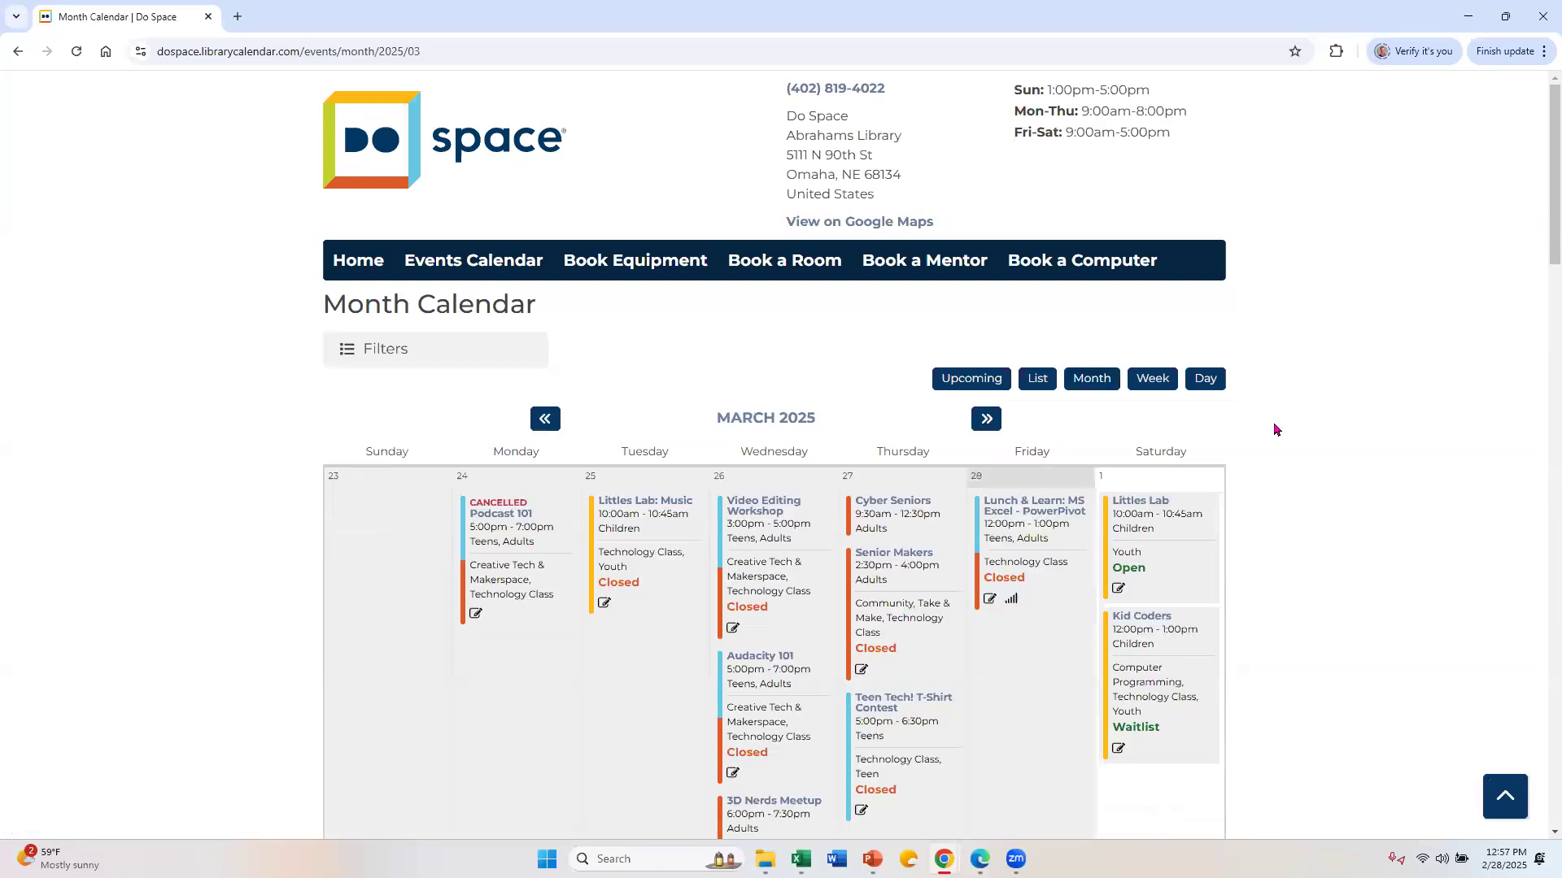
{"action": "scroll", "coordinate": [1276, 429], "scroll_direction": "down", "scroll_amount": 6}
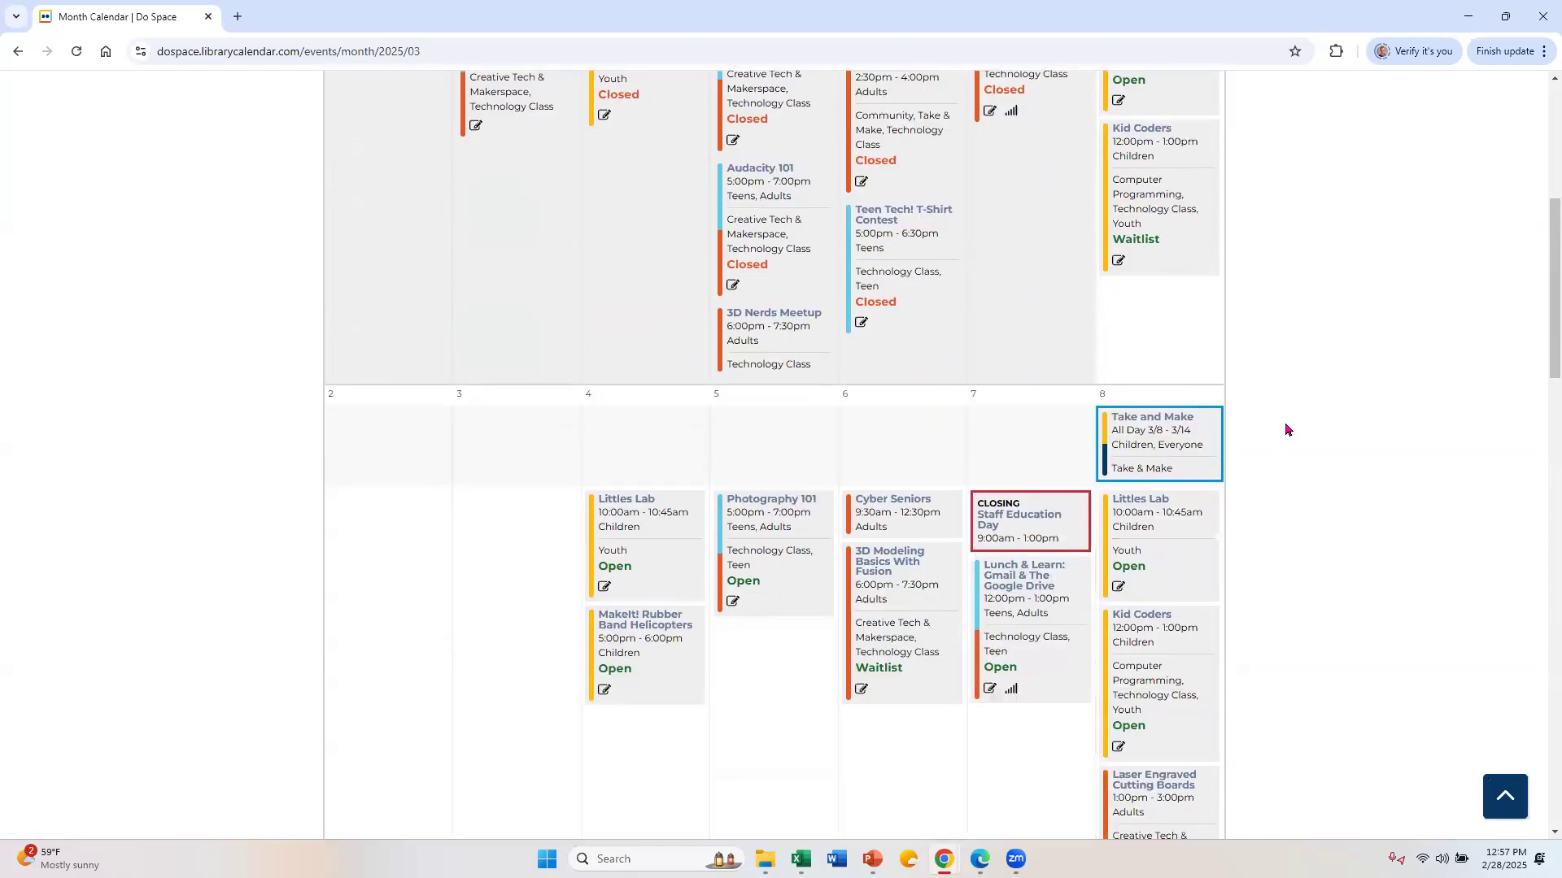
{"action": "scroll", "coordinate": [1283, 430], "scroll_direction": "down", "scroll_amount": 2}
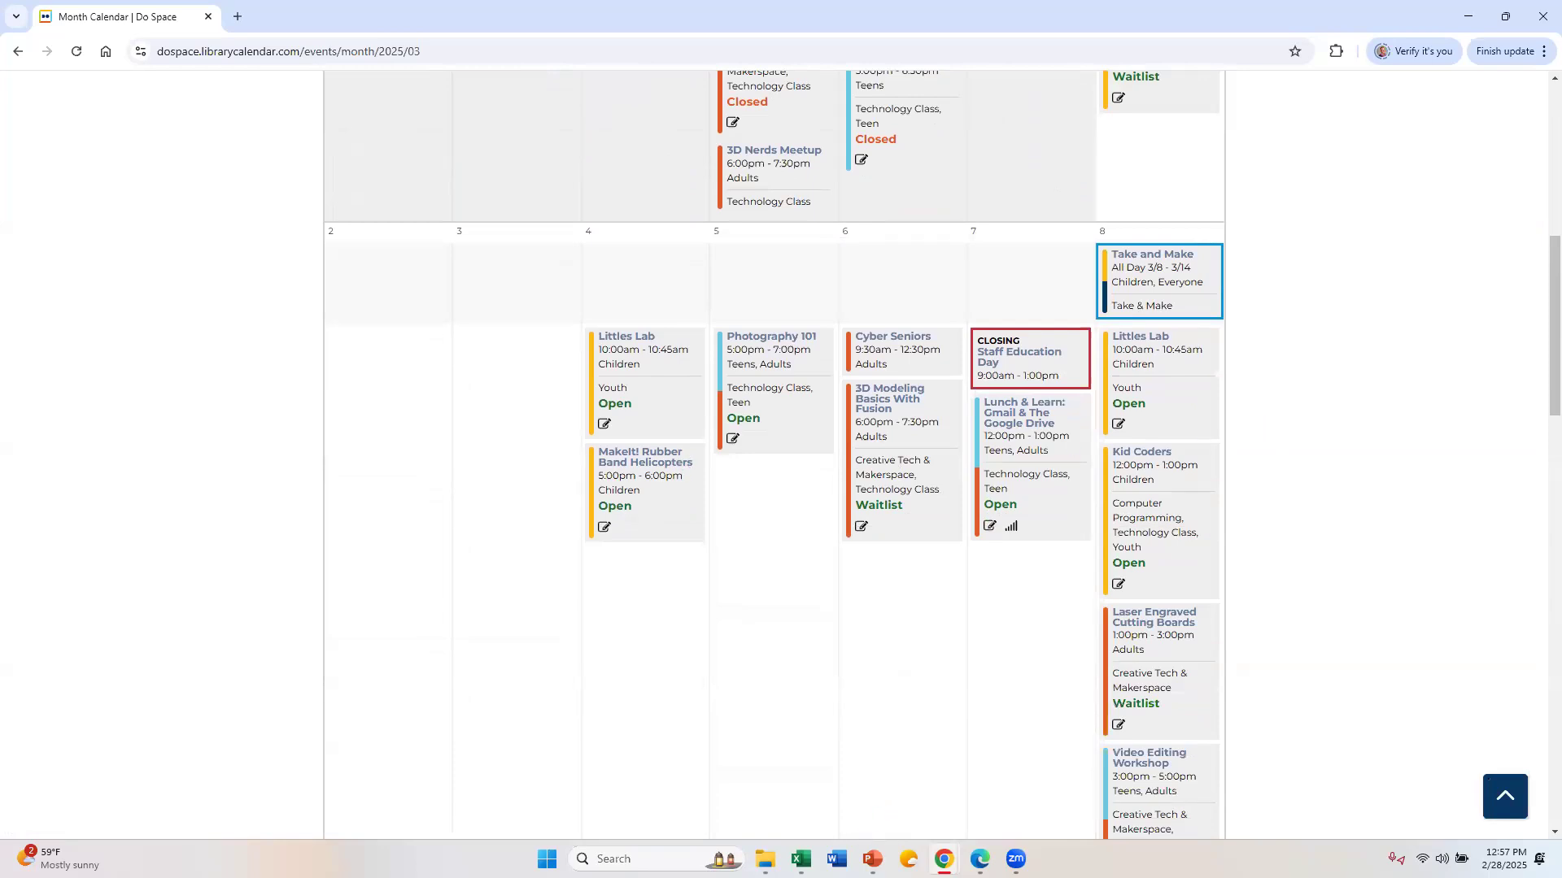
Switch back to the PowerPoint presentation, maximize its window and start the slide show from the title slide.
{"action": "left_click", "coordinate": [873, 859]}
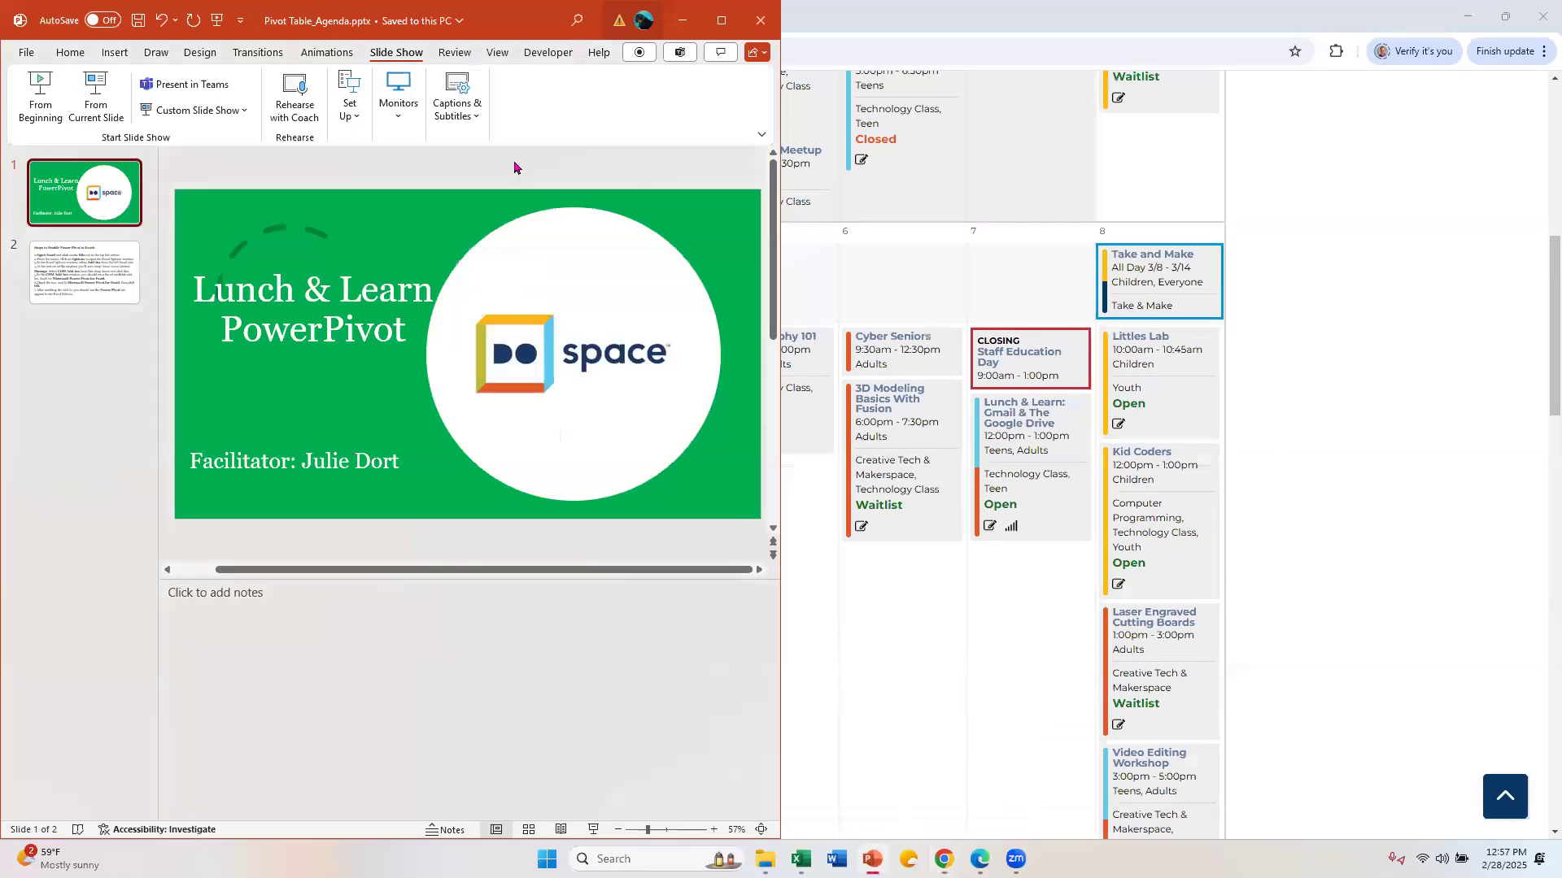
{"action": "left_click", "coordinate": [722, 18]}
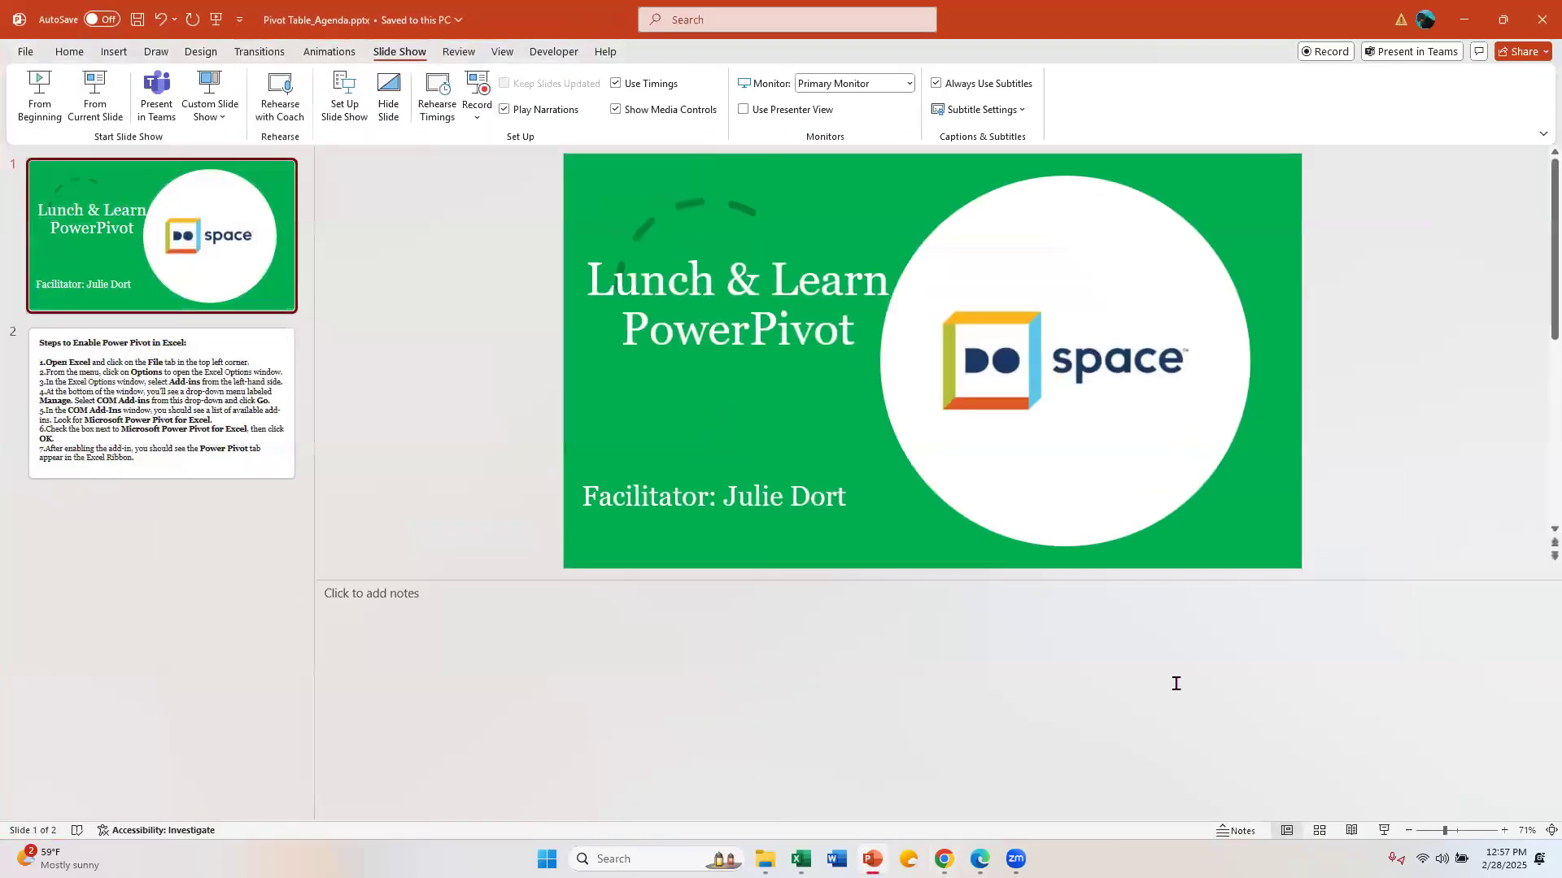
{"action": "left_click", "coordinate": [1384, 831]}
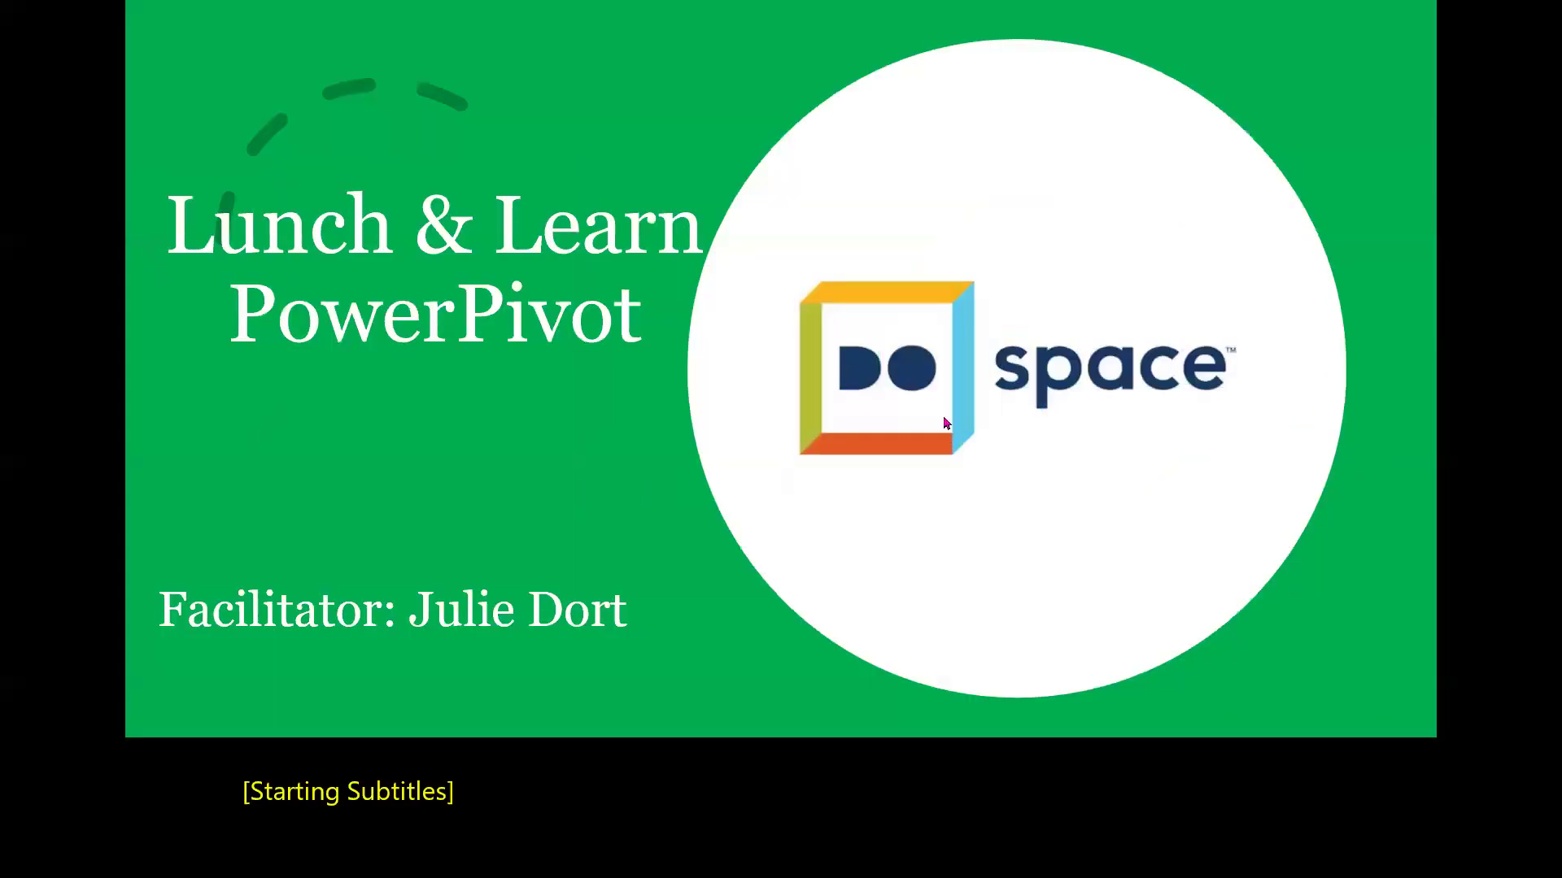